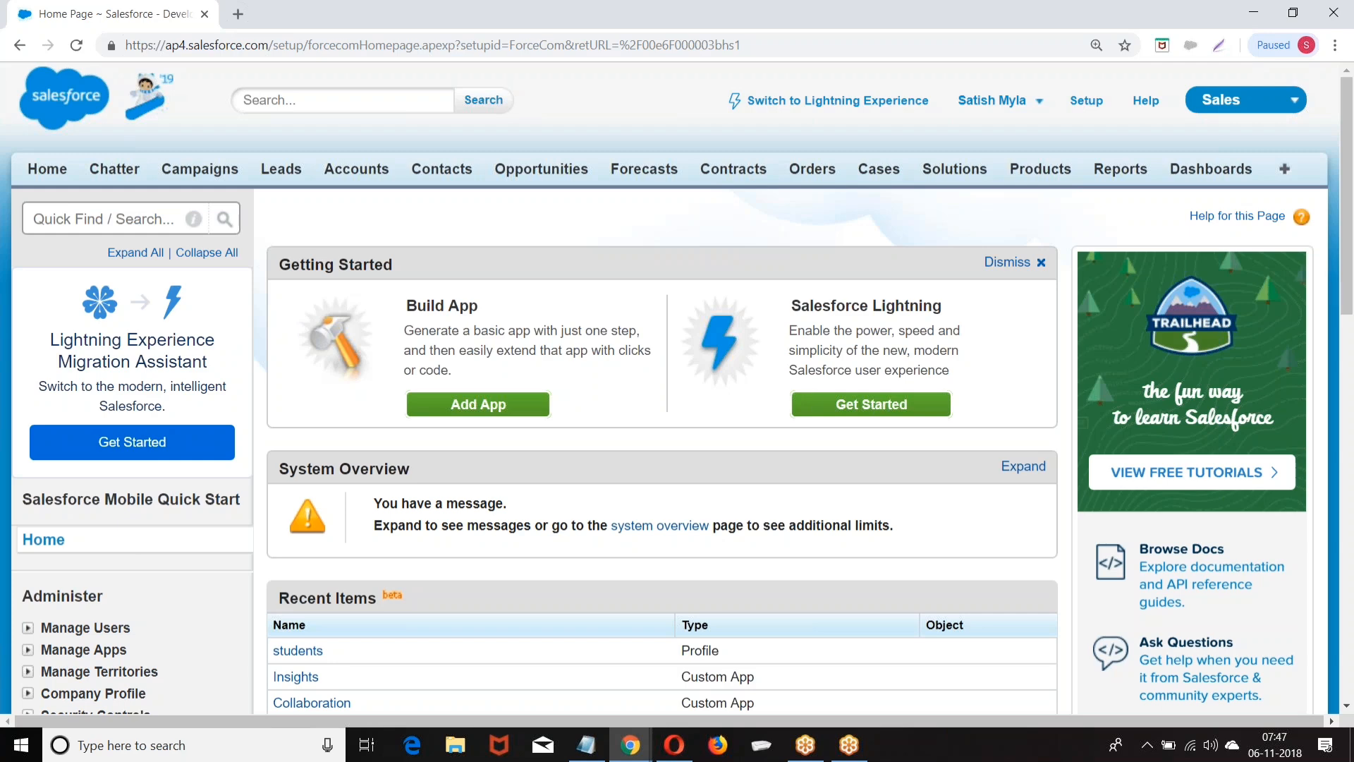
- Open Setup and view the organization's Company Information page under Company Profile in the Administer section
{"action": "left_click", "coordinate": [1087, 102]}
{"action": "scroll", "coordinate": [266, 213], "scroll_direction": "down", "scroll_amount": 1}
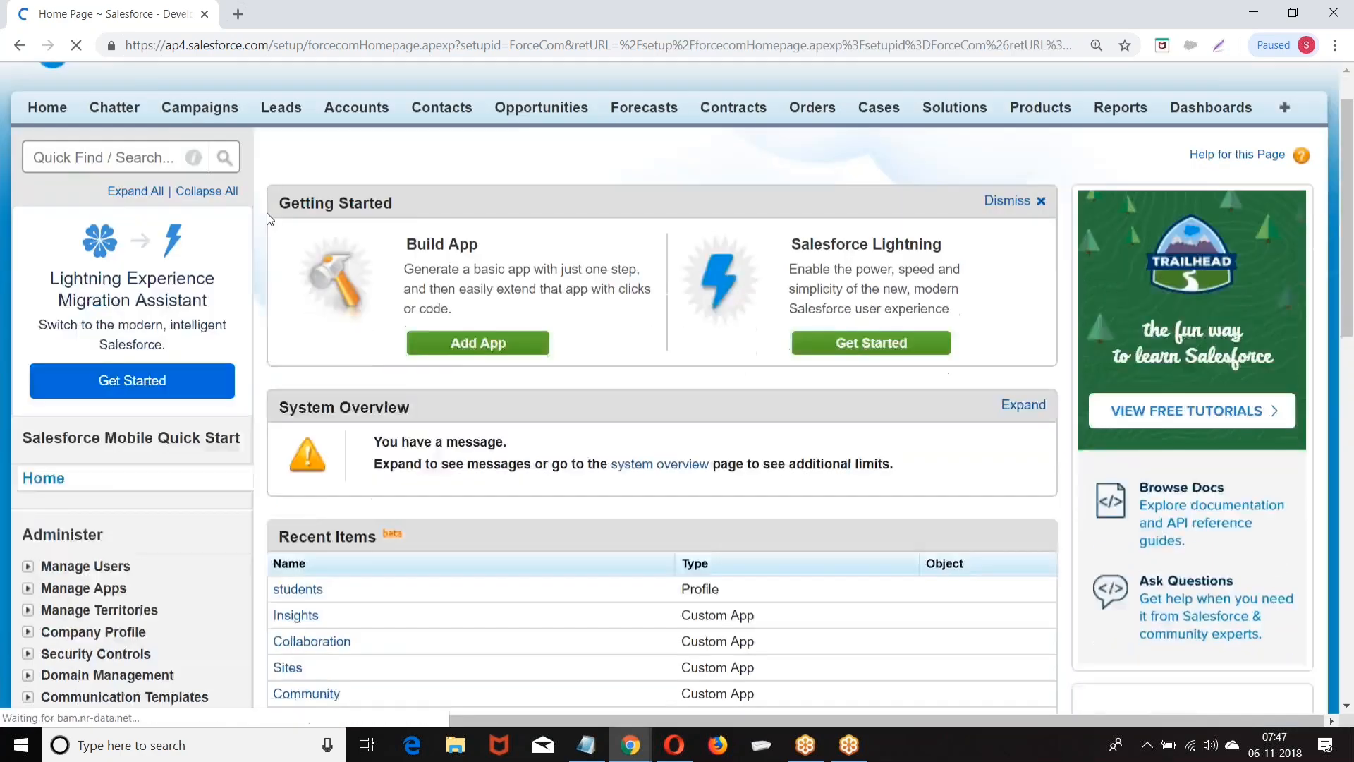
{"action": "scroll", "coordinate": [267, 213], "scroll_direction": "down", "scroll_amount": 7}
{"action": "scroll", "coordinate": [19, 141], "scroll_direction": "up", "scroll_amount": 2}
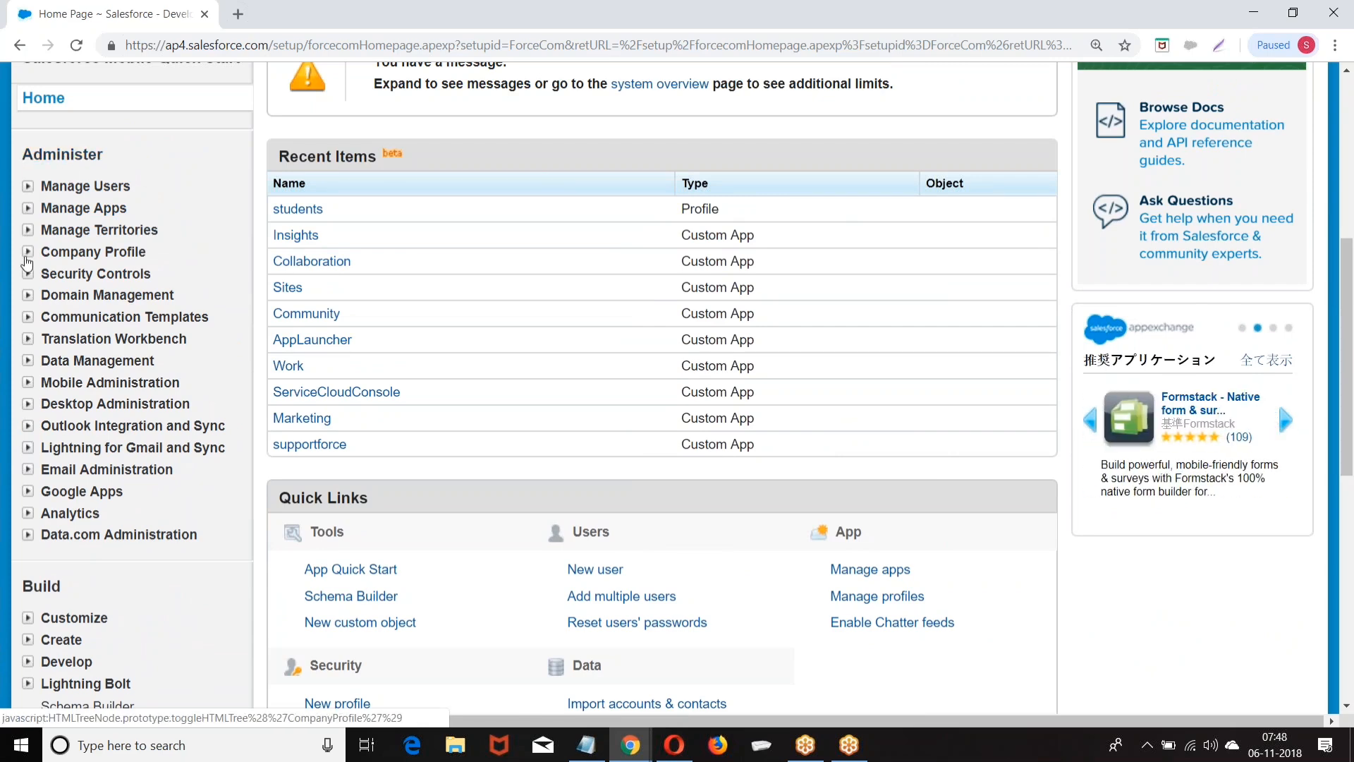
{"action": "left_click", "coordinate": [27, 252]}
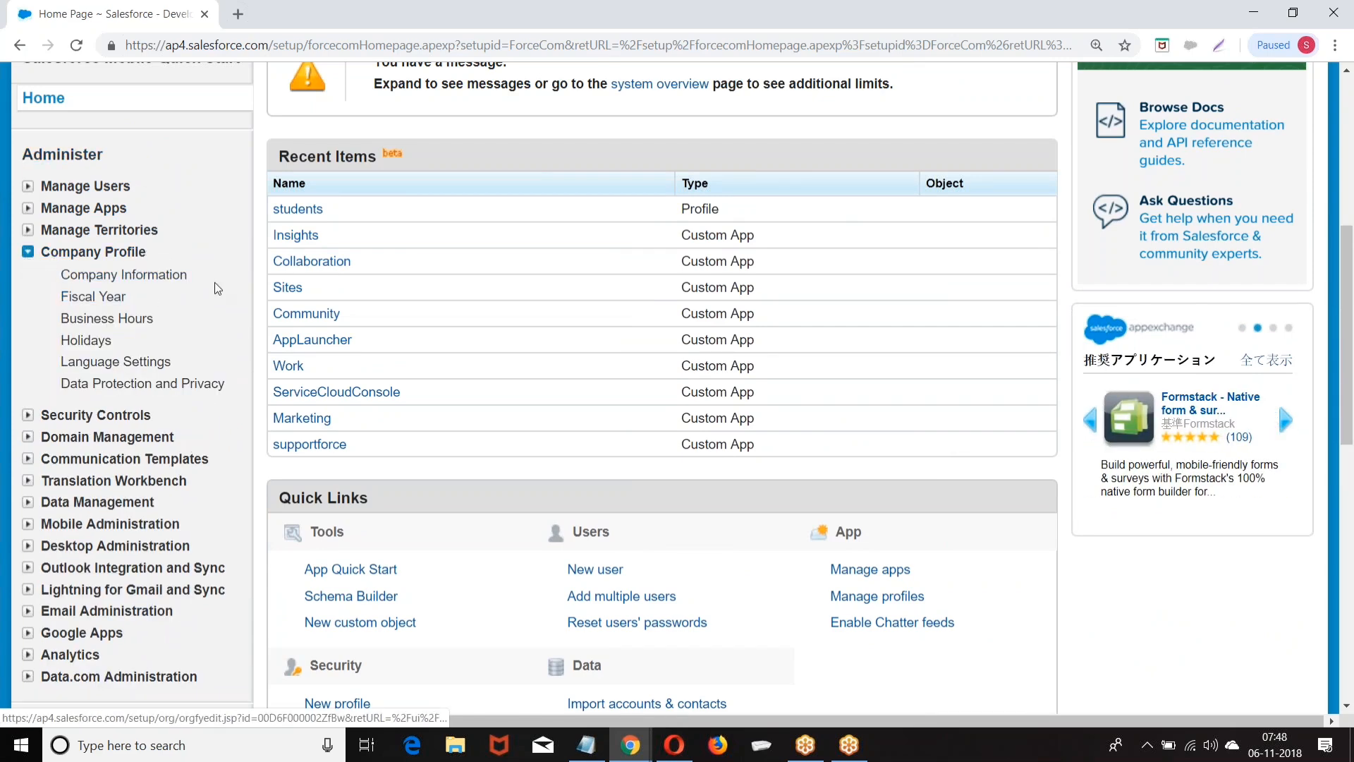
{"action": "left_click", "coordinate": [123, 281]}
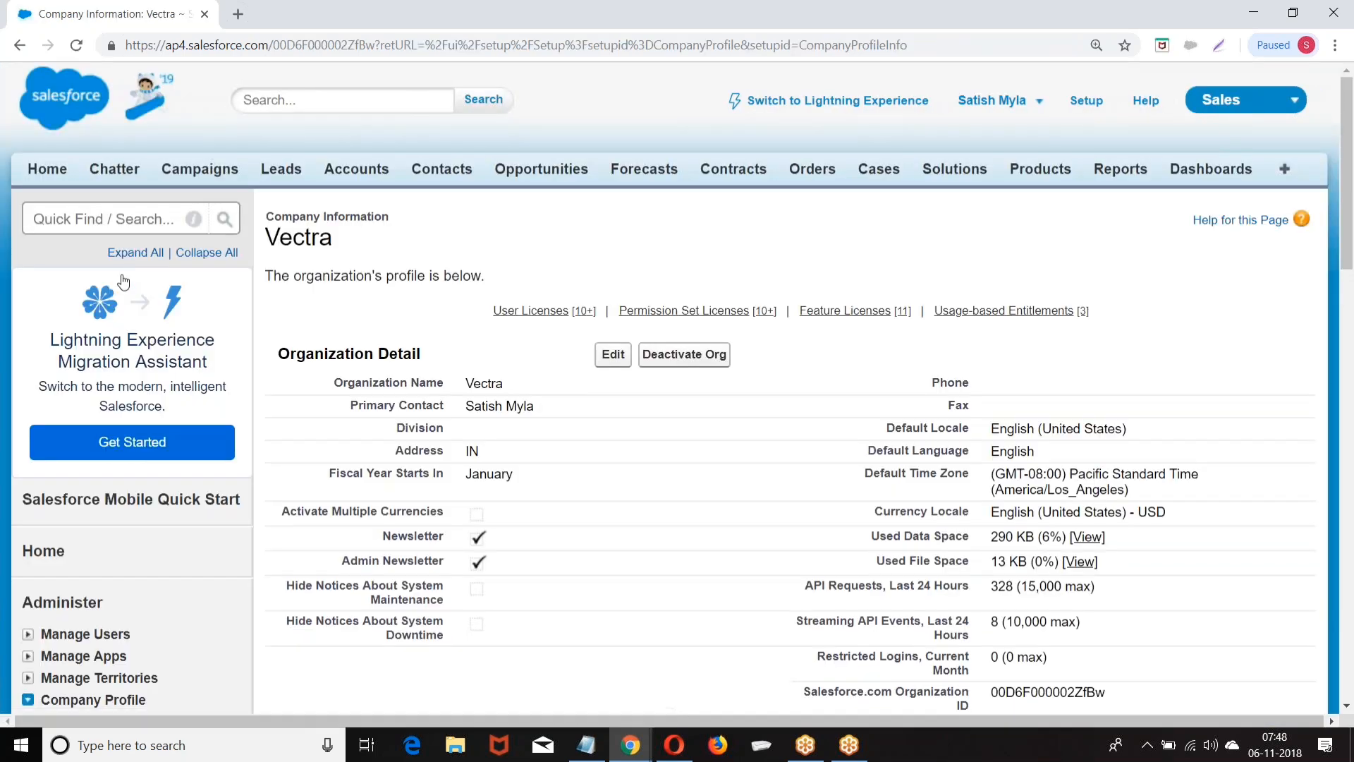
- Return to the Setup home page and reopen Company Information under Company Profile
{"action": "left_click", "coordinate": [1098, 102]}
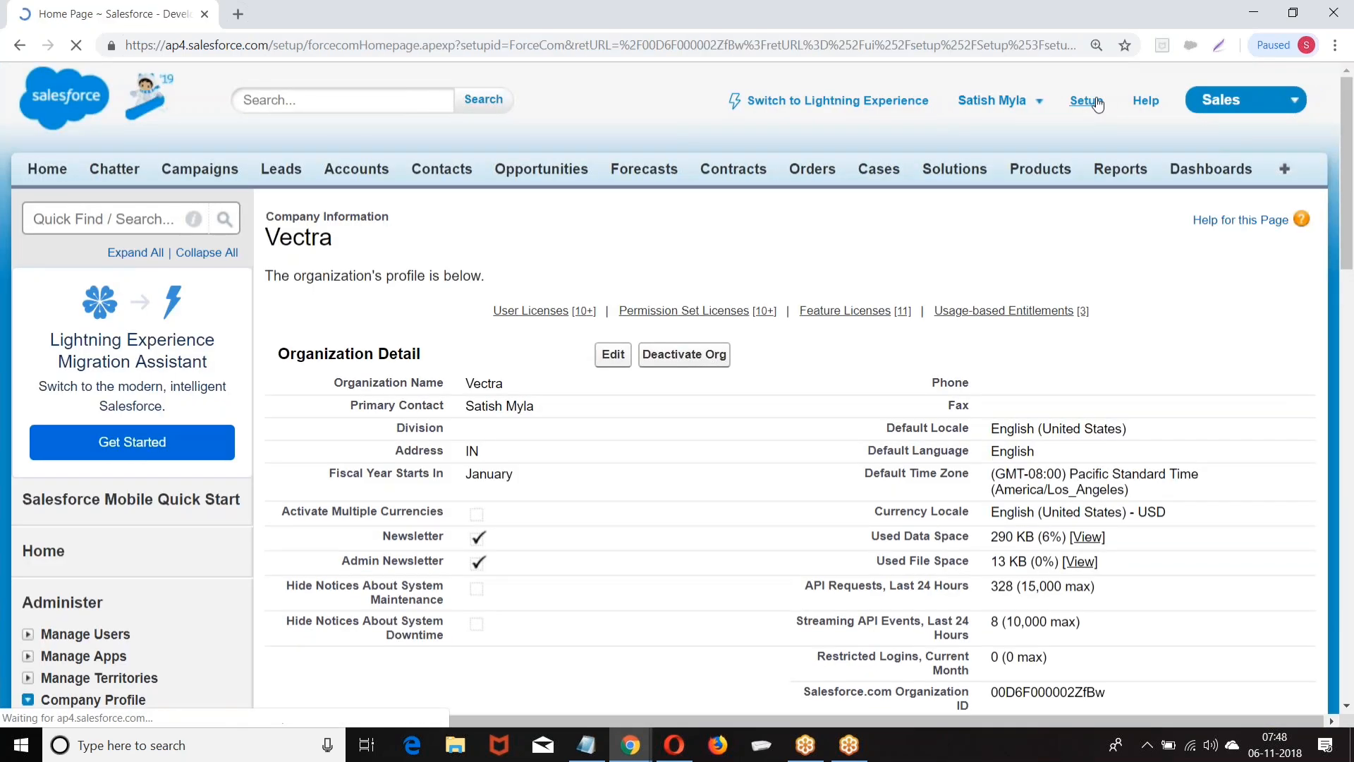
{"action": "scroll", "coordinate": [52, 159], "scroll_direction": "down", "scroll_amount": 6}
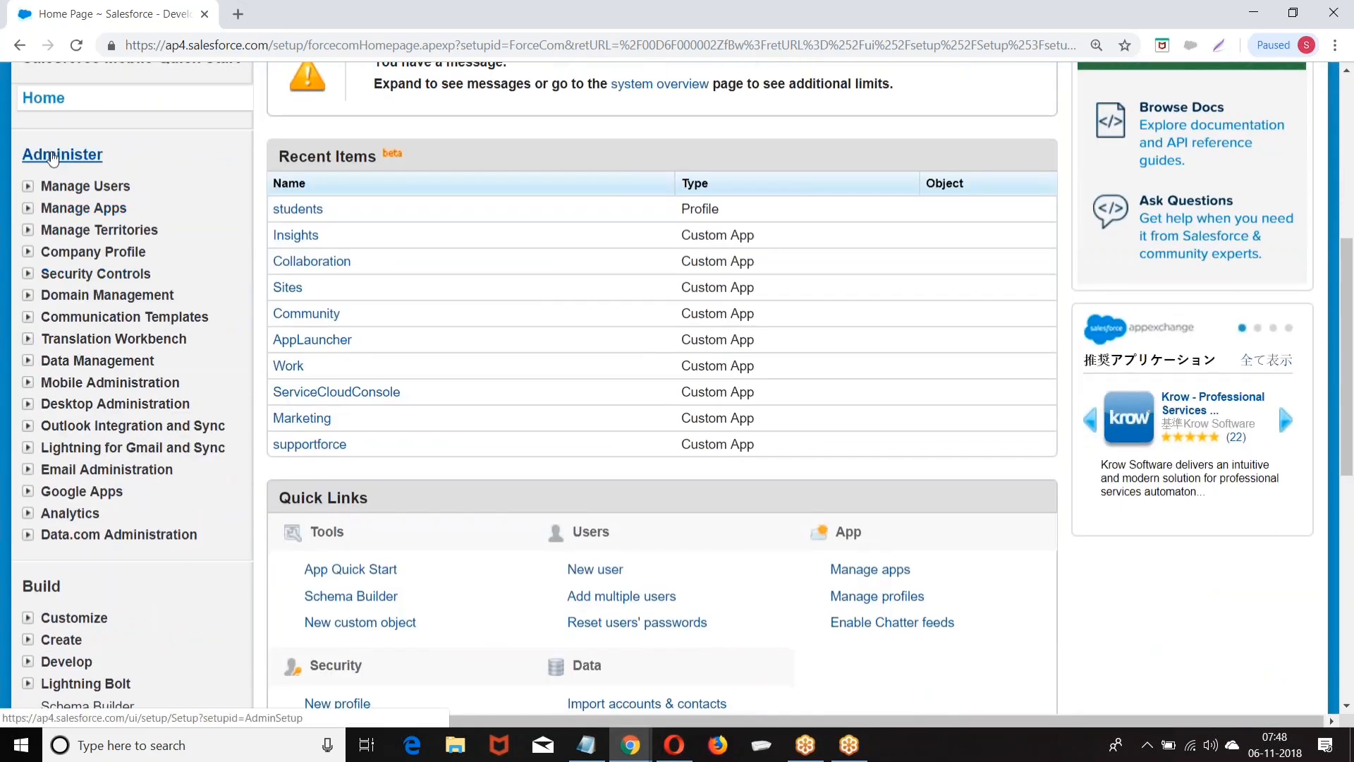
{"action": "left_click", "coordinate": [28, 254]}
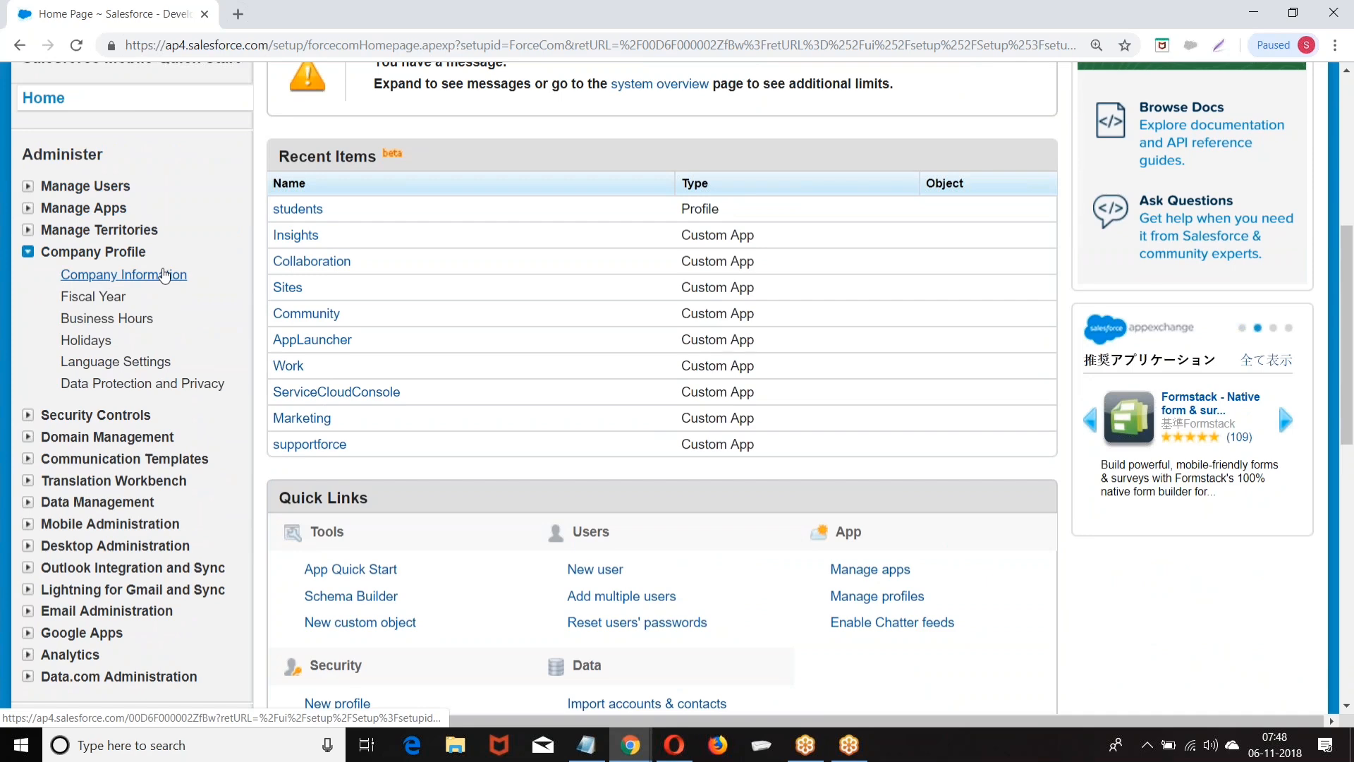
{"action": "left_click", "coordinate": [164, 274]}
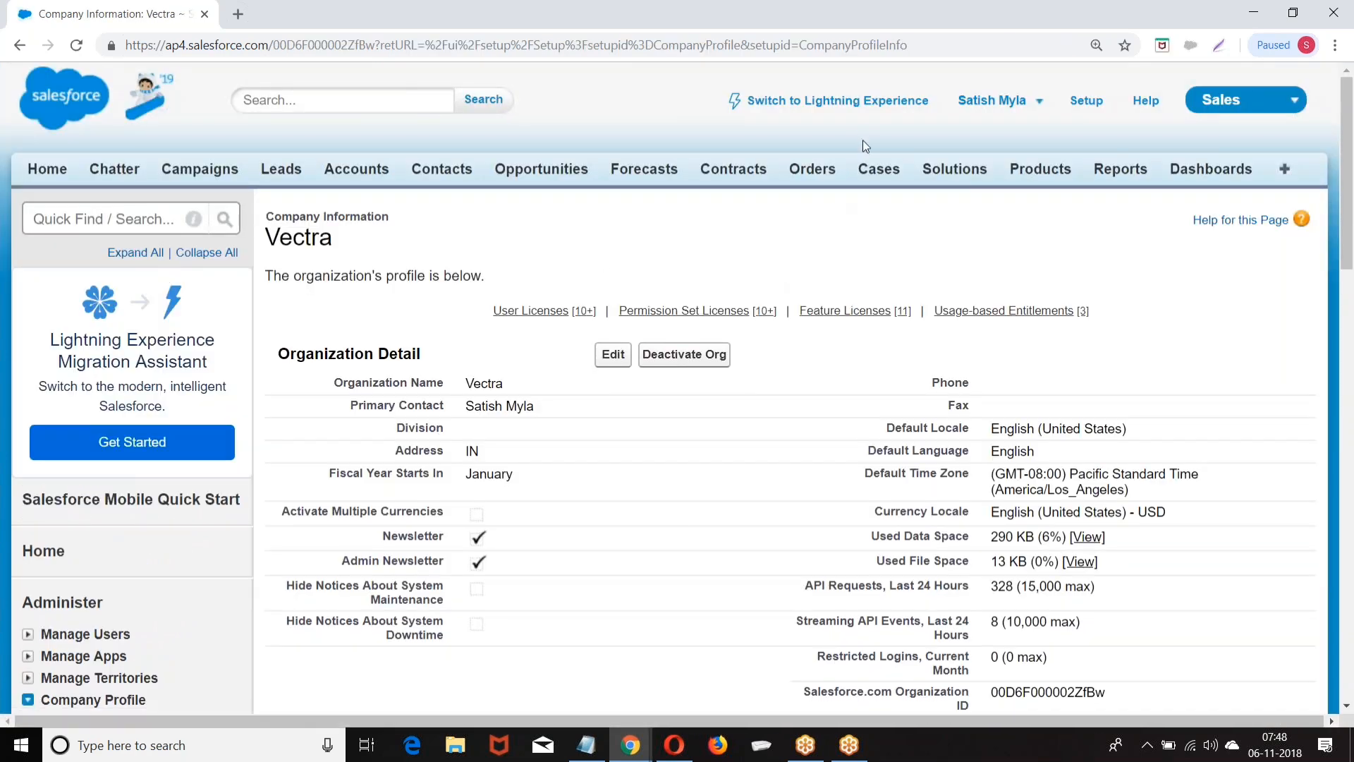
- Switch the org to Lightning Experience and open Setup for the current app
{"action": "left_click", "coordinate": [786, 103]}
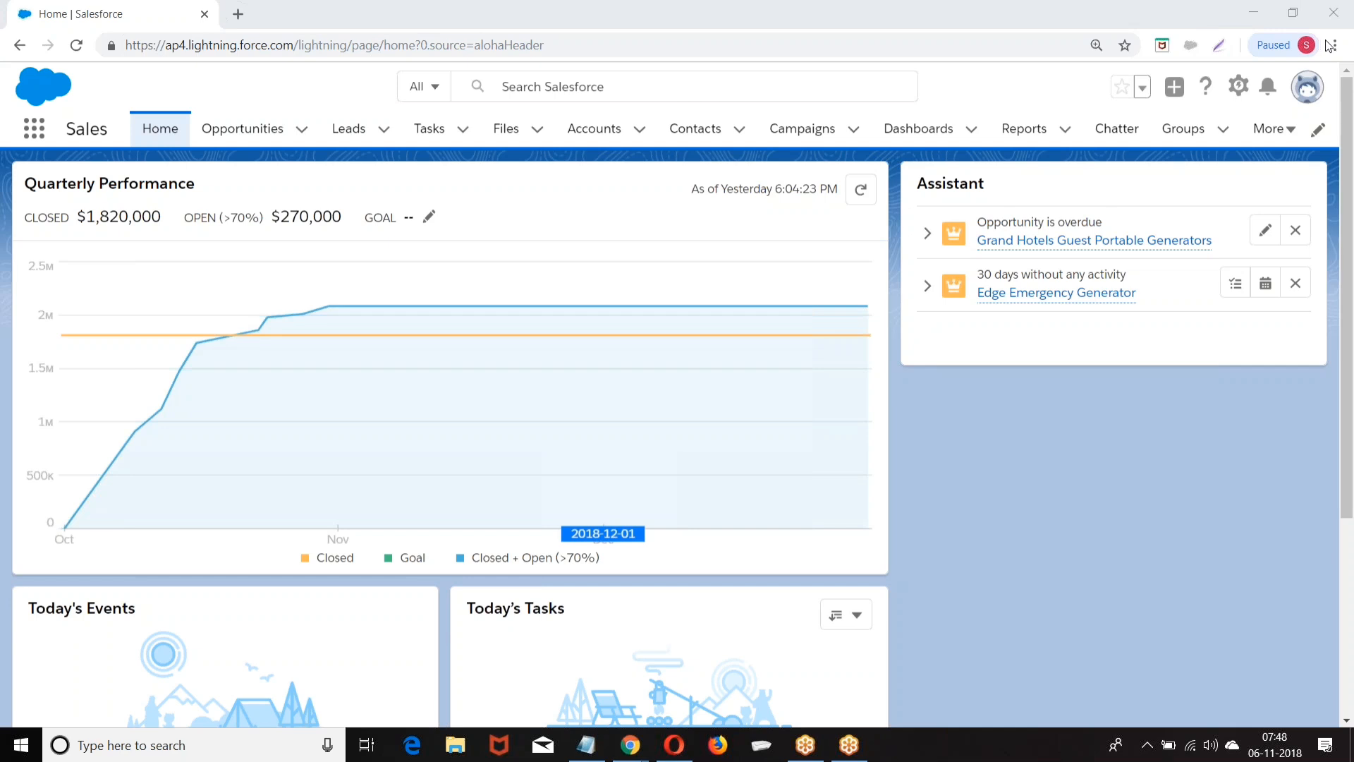
{"action": "left_click", "coordinate": [1240, 89]}
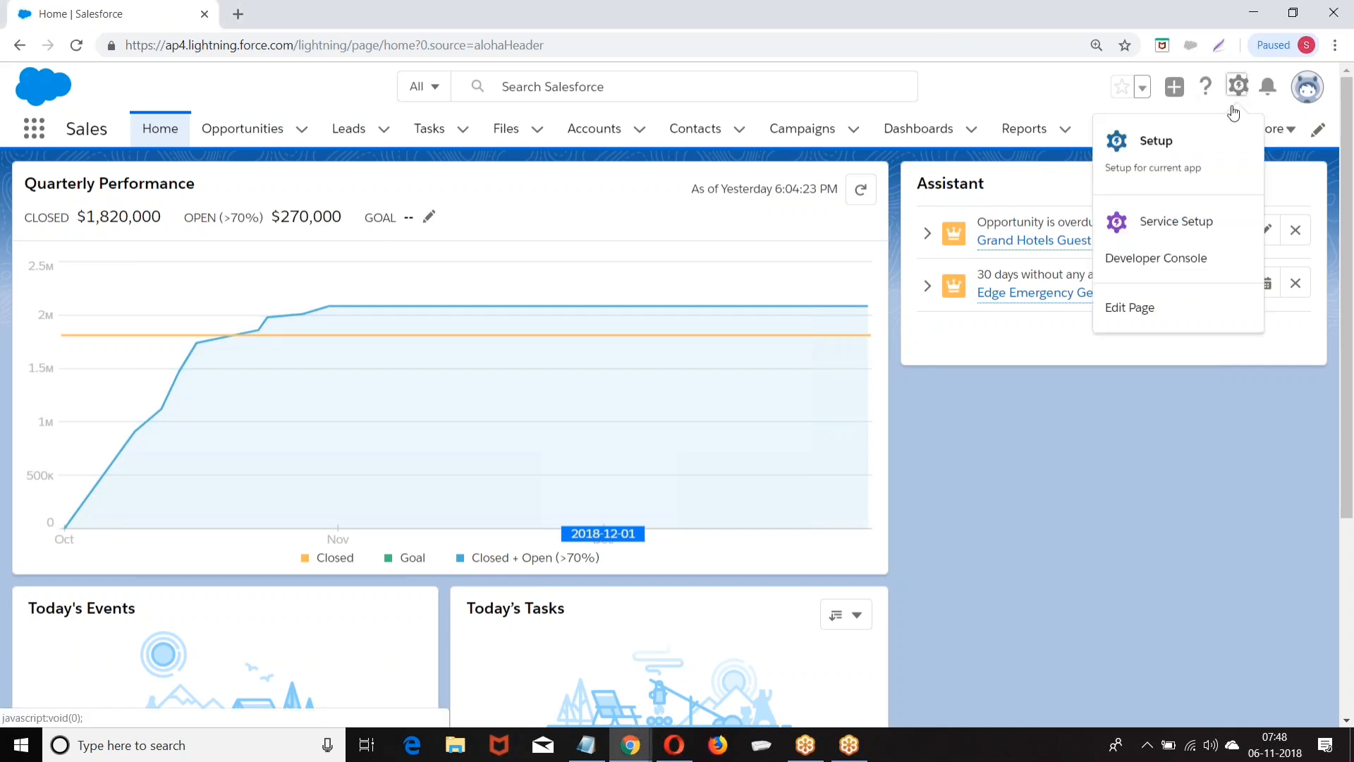
{"action": "left_click", "coordinate": [1157, 143]}
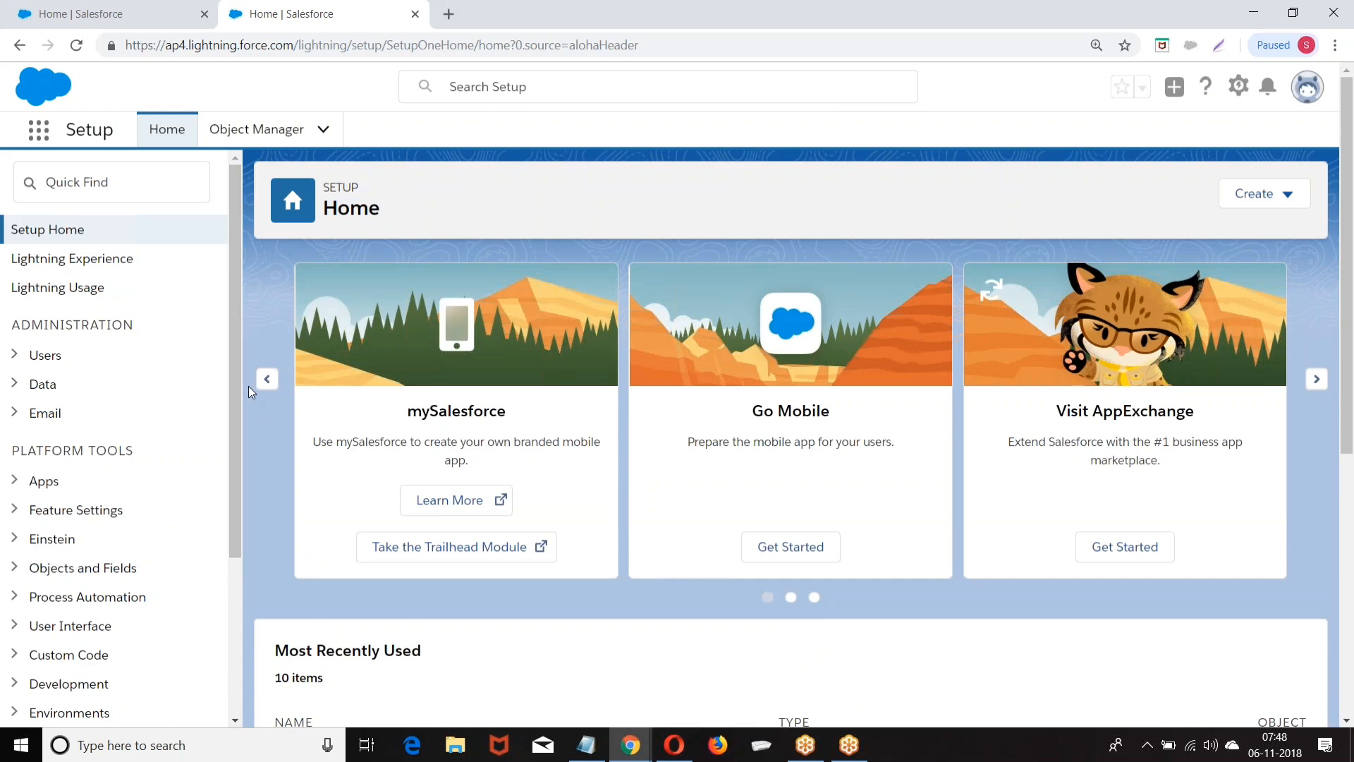
- Open the Company Information page under Company Settings in the Lightning Setup
{"action": "left_click_drag", "start_coordinate": [232, 383], "coordinate": [226, 595]}
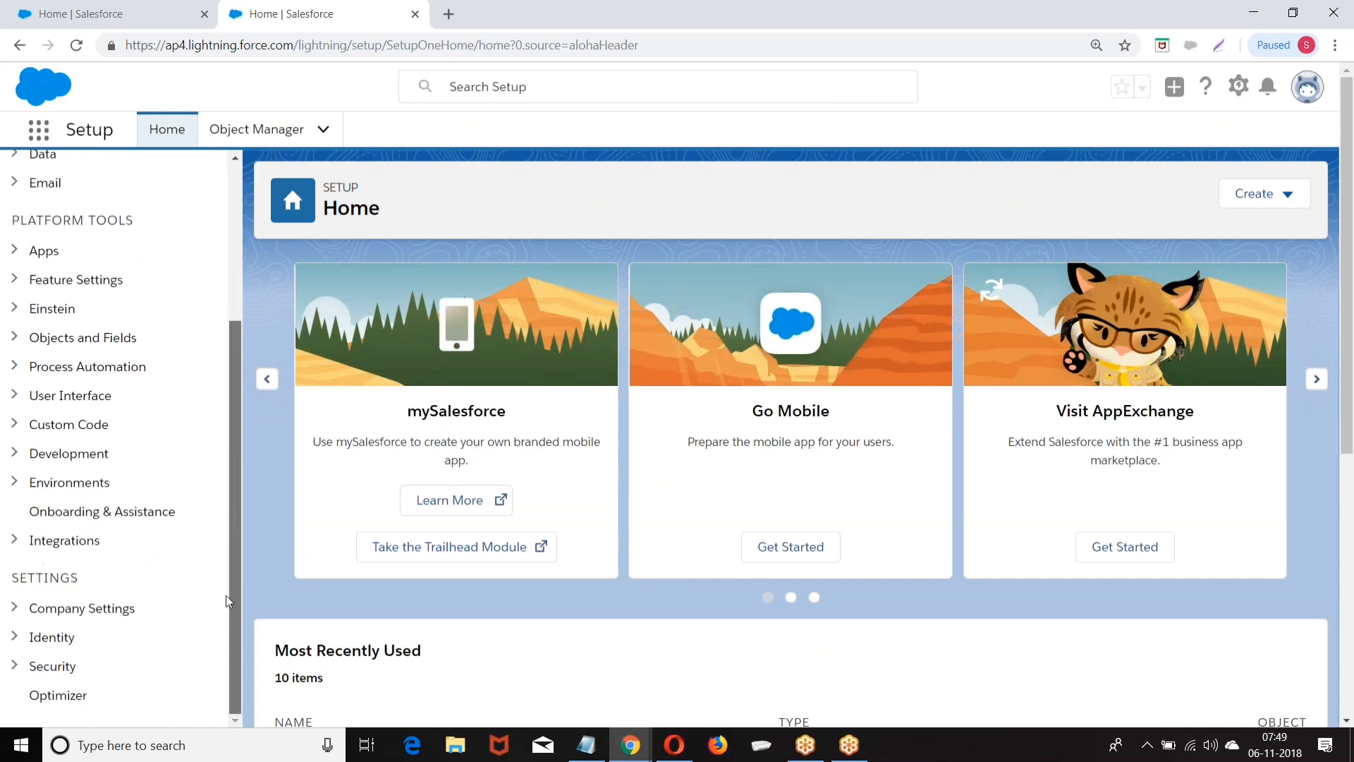
{"action": "left_click_drag", "start_coordinate": [231, 547], "coordinate": [252, 295]}
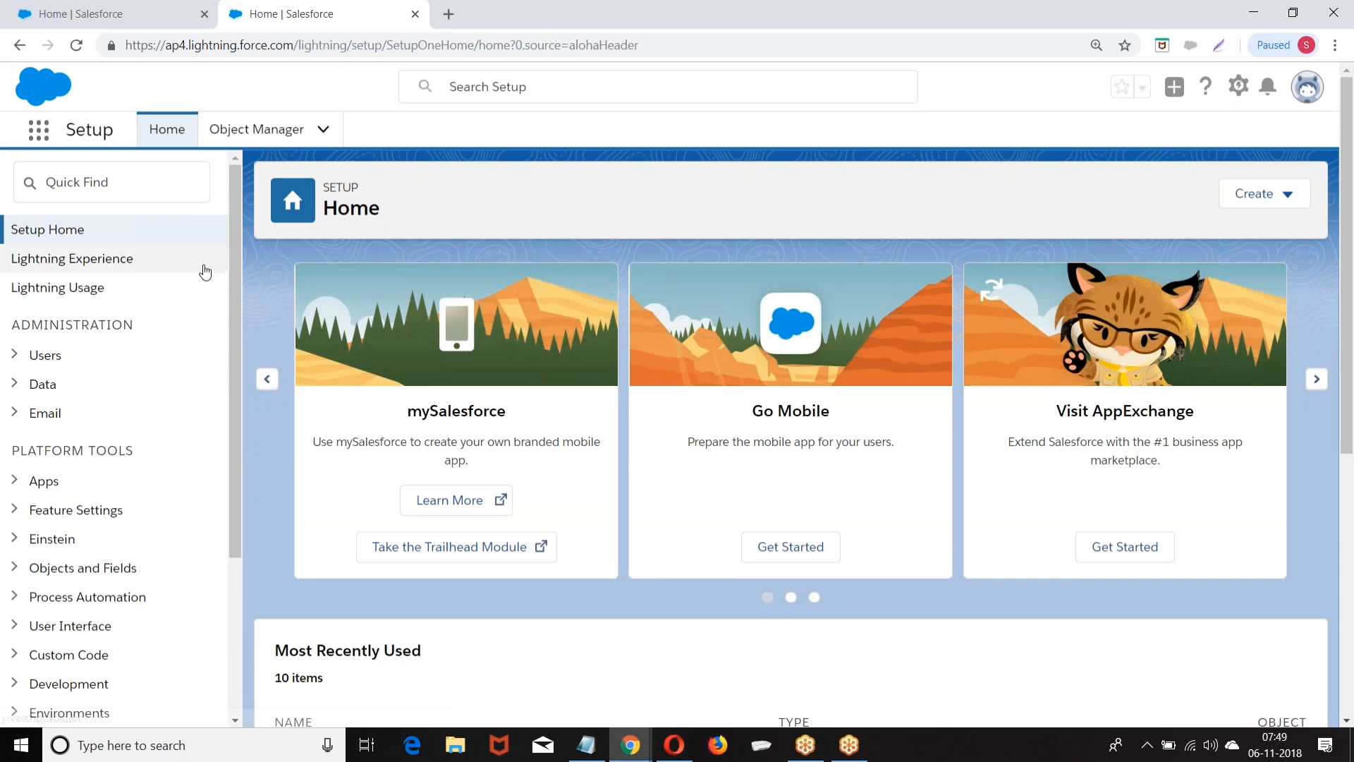
{"action": "scroll", "coordinate": [215, 423], "scroll_direction": "down", "scroll_amount": 3}
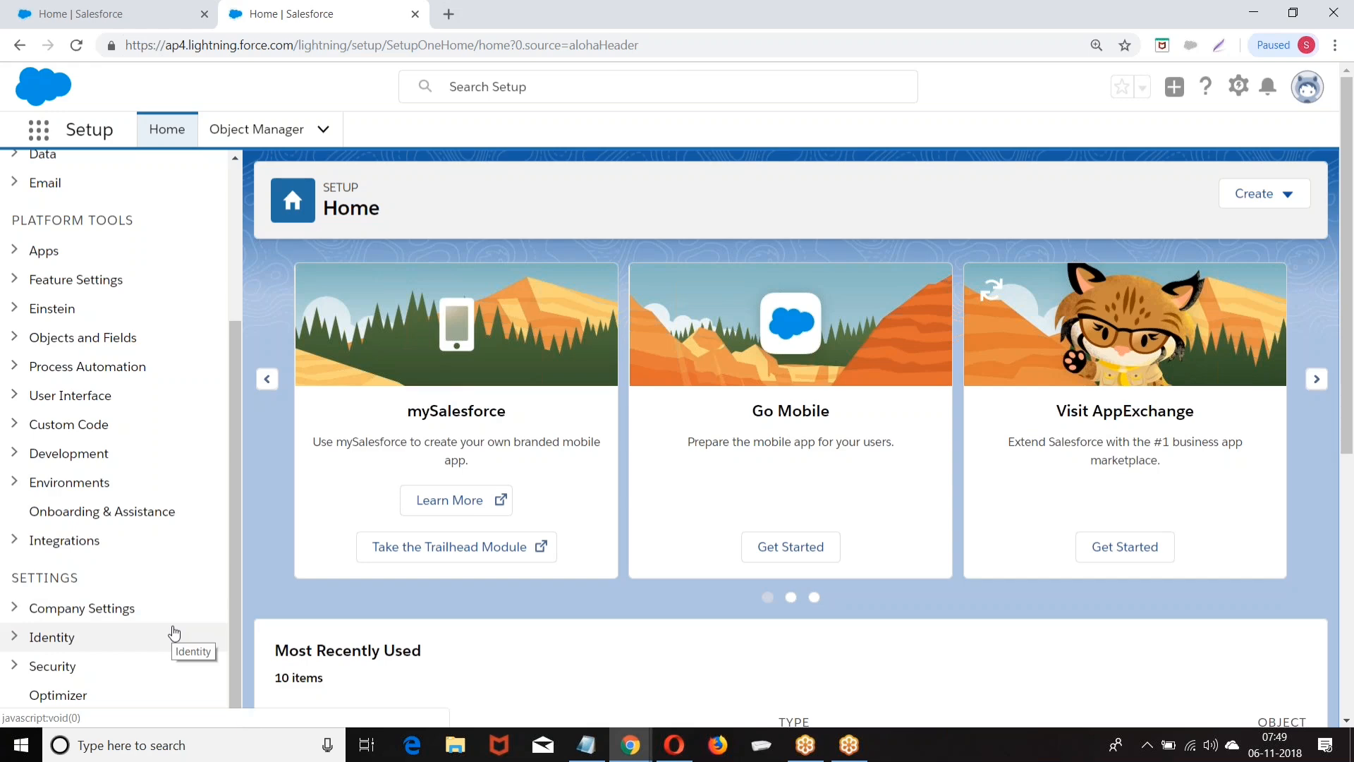
{"action": "left_click", "coordinate": [94, 608]}
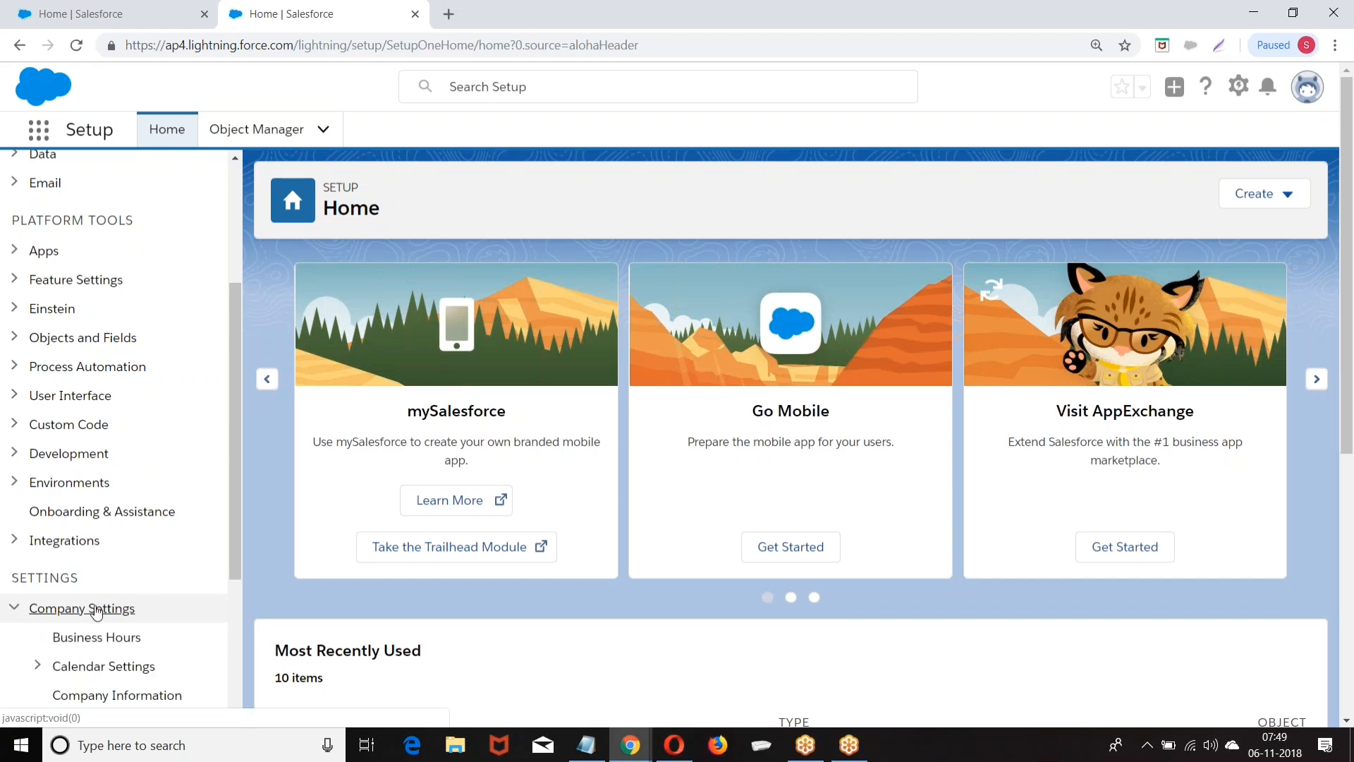
{"action": "scroll", "coordinate": [240, 395], "scroll_direction": "down", "scroll_amount": 4}
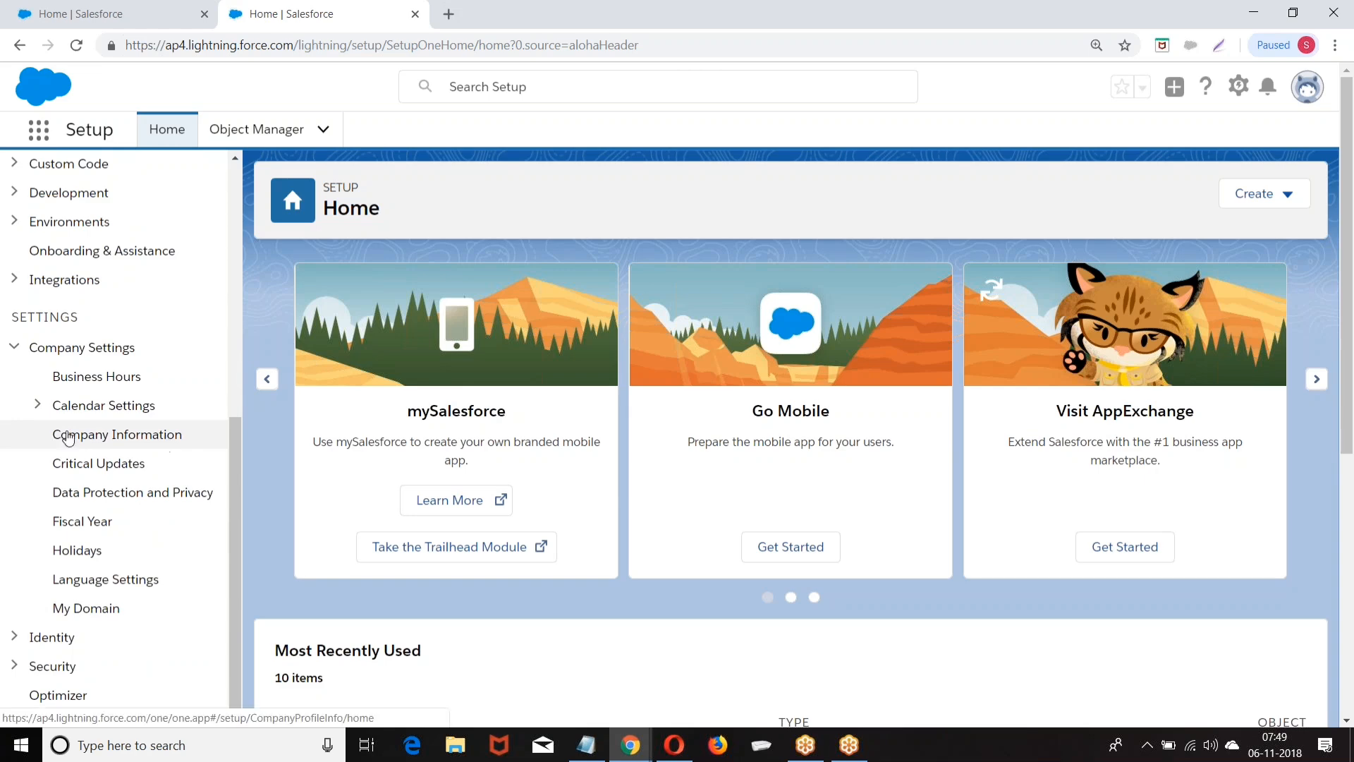
{"action": "left_click", "coordinate": [123, 440]}
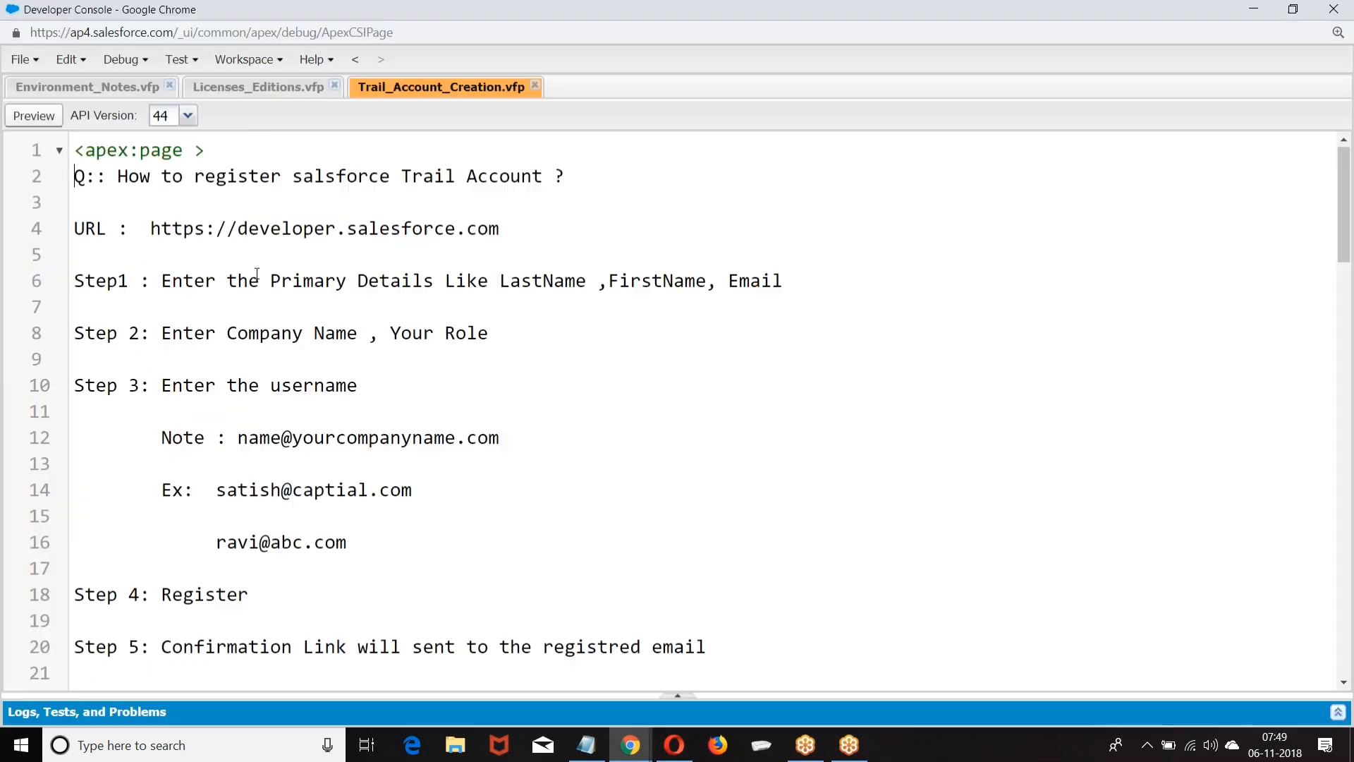
- In the Developer Console, create a new Visualforce page named Company_Profile
{"action": "left_click", "coordinate": [25, 59]}
{"action": "mouse_move", "coordinate": [181, 90]}
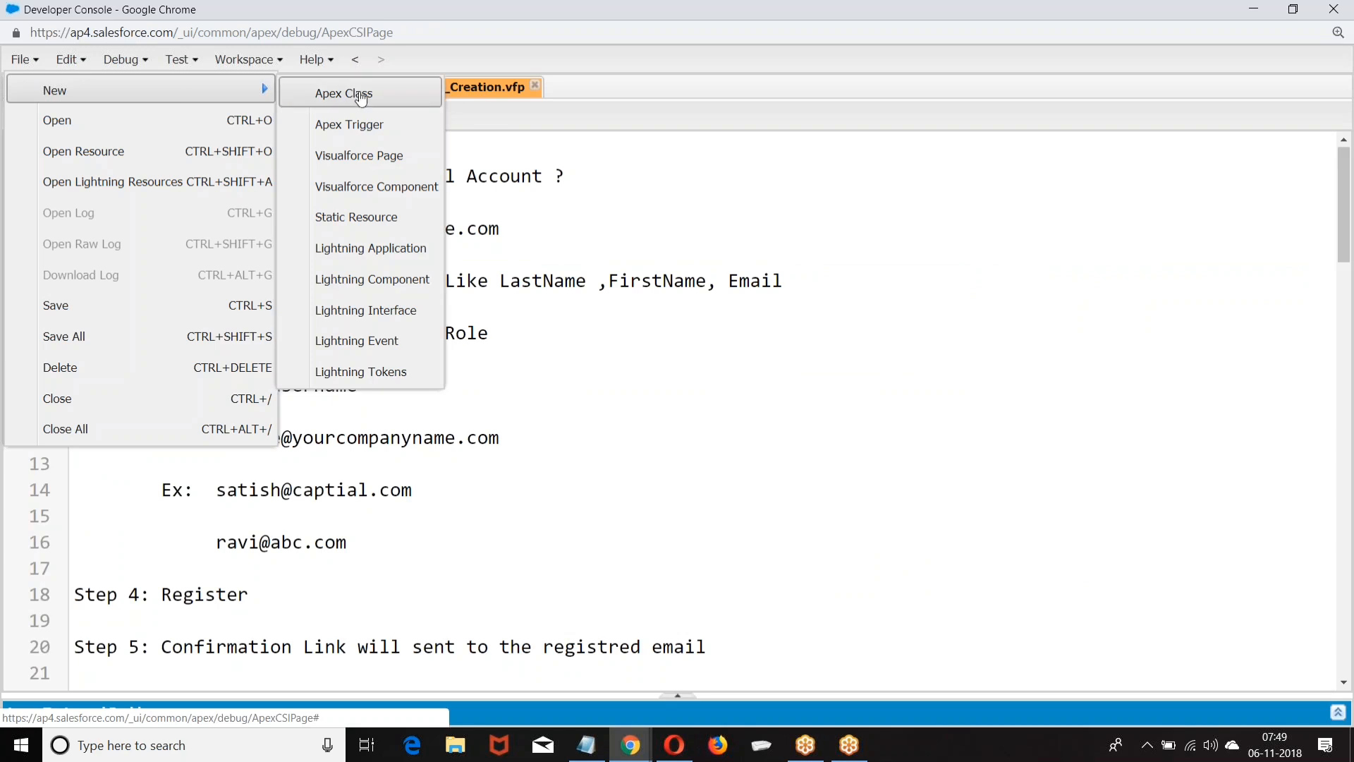
{"action": "left_click", "coordinate": [373, 156]}
{"action": "type", "text": "Company_Profile"}
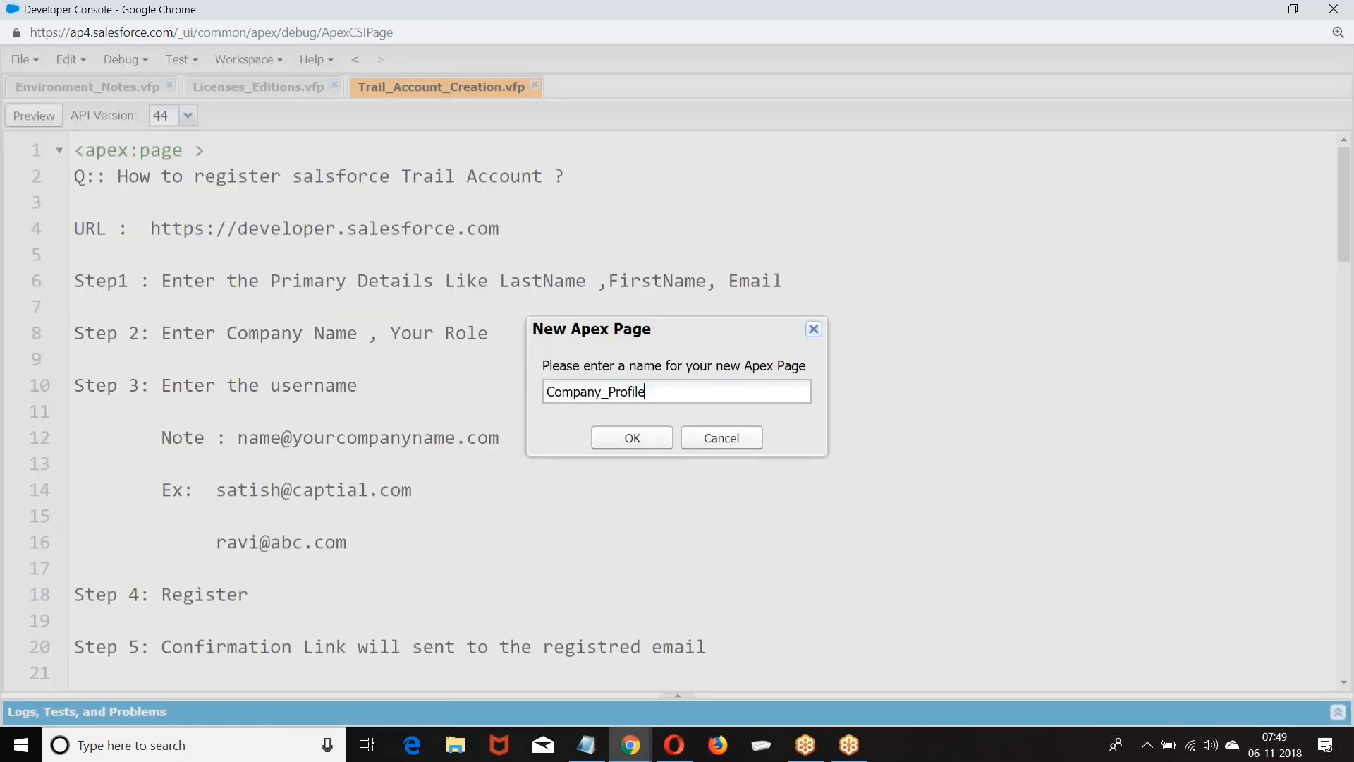
{"action": "key", "text": "Return"}
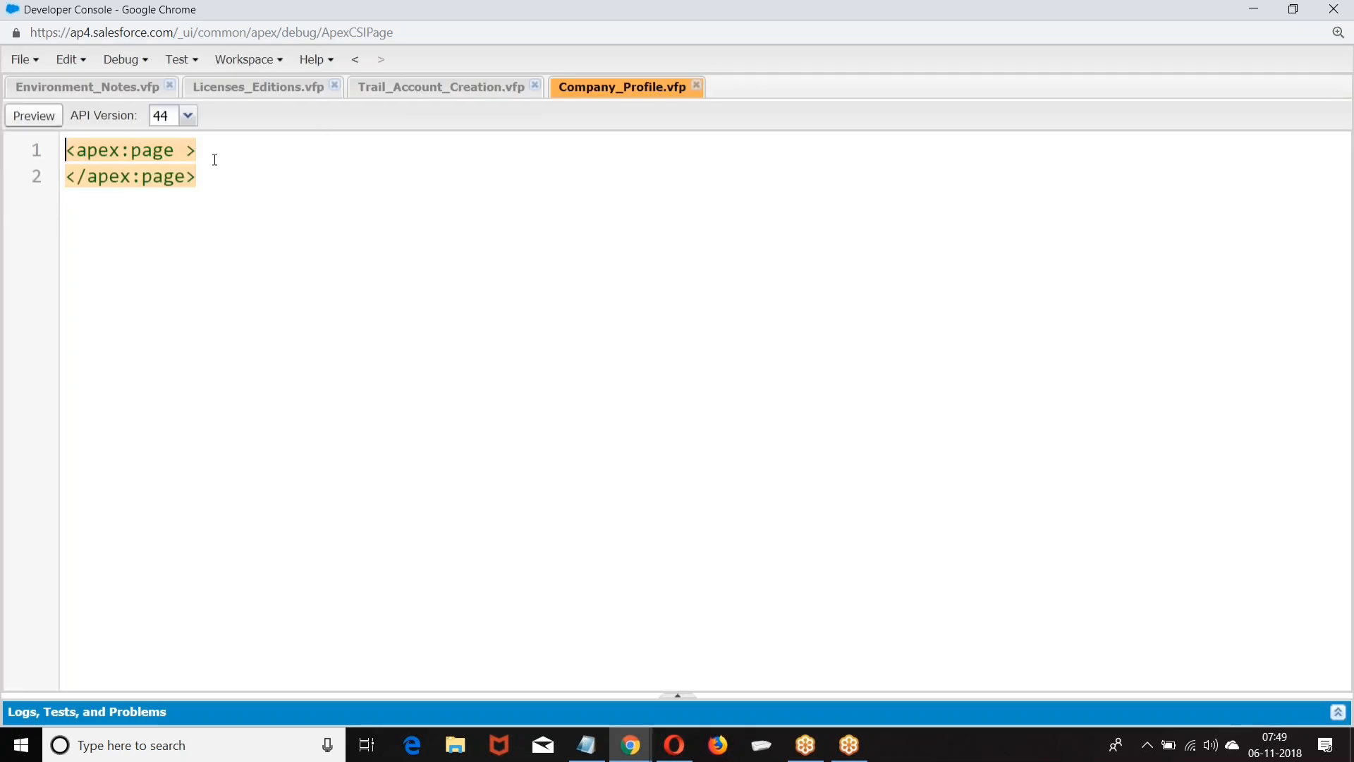
- Insert the heading "Company Profile:" inside the apex:page tags and underline it with a row of dashes
{"action": "left_click", "coordinate": [215, 160]}
{"action": "key", "text": "Return"}
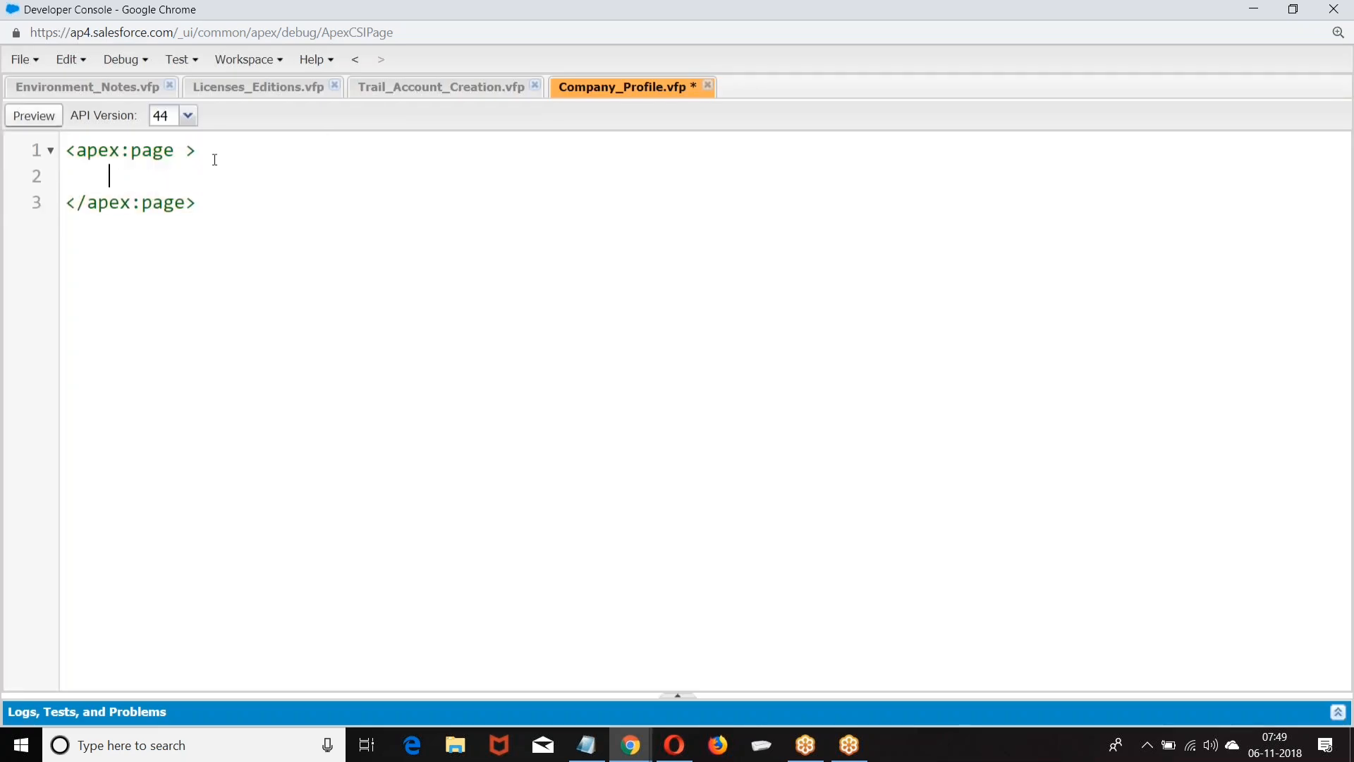
{"action": "type", "text": "Company Profile:"}
{"action": "key", "text": "Return"}
{"action": "type", "text": "-"}
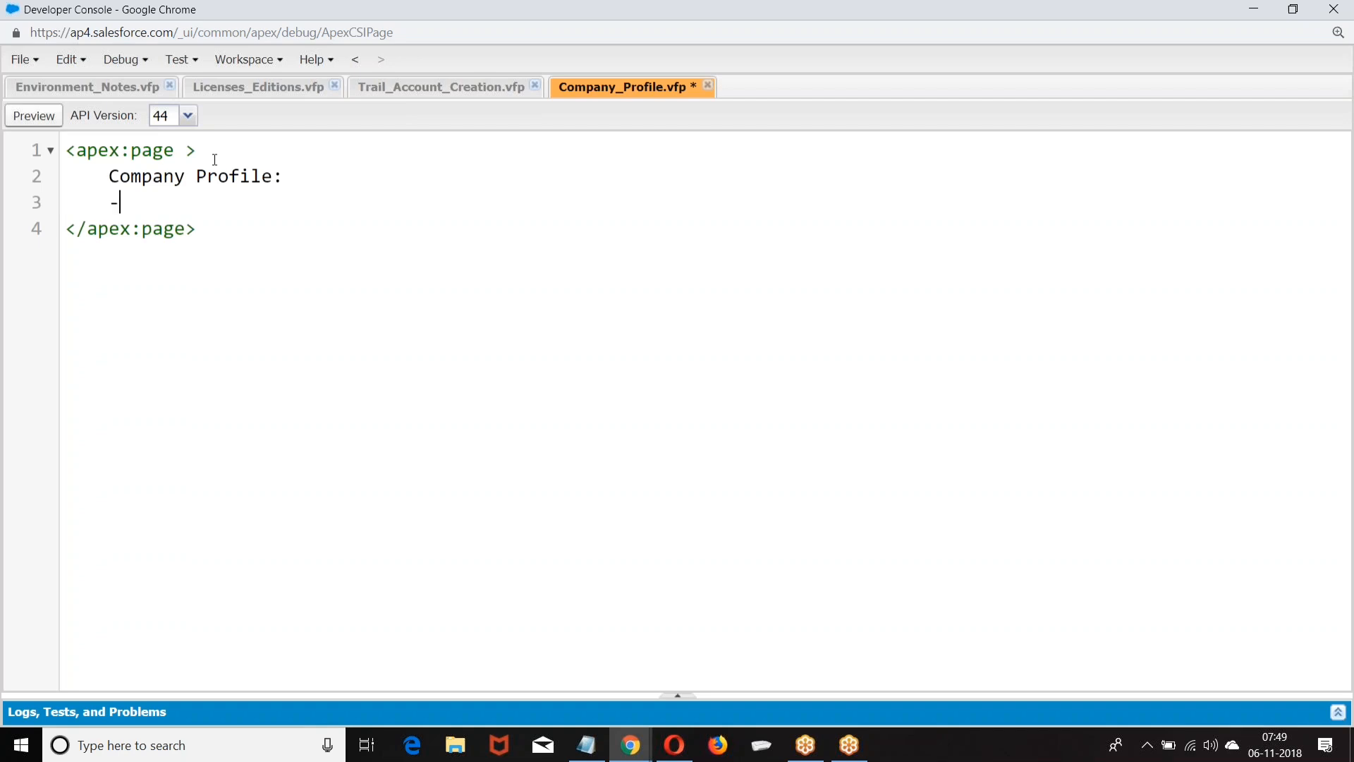
{"action": "type", "text": "----------------"}
{"action": "key", "text": "Return"}
- Write point 1 under the heading: "This will specify basic information about your organization"
{"action": "type", "text": "1. "}
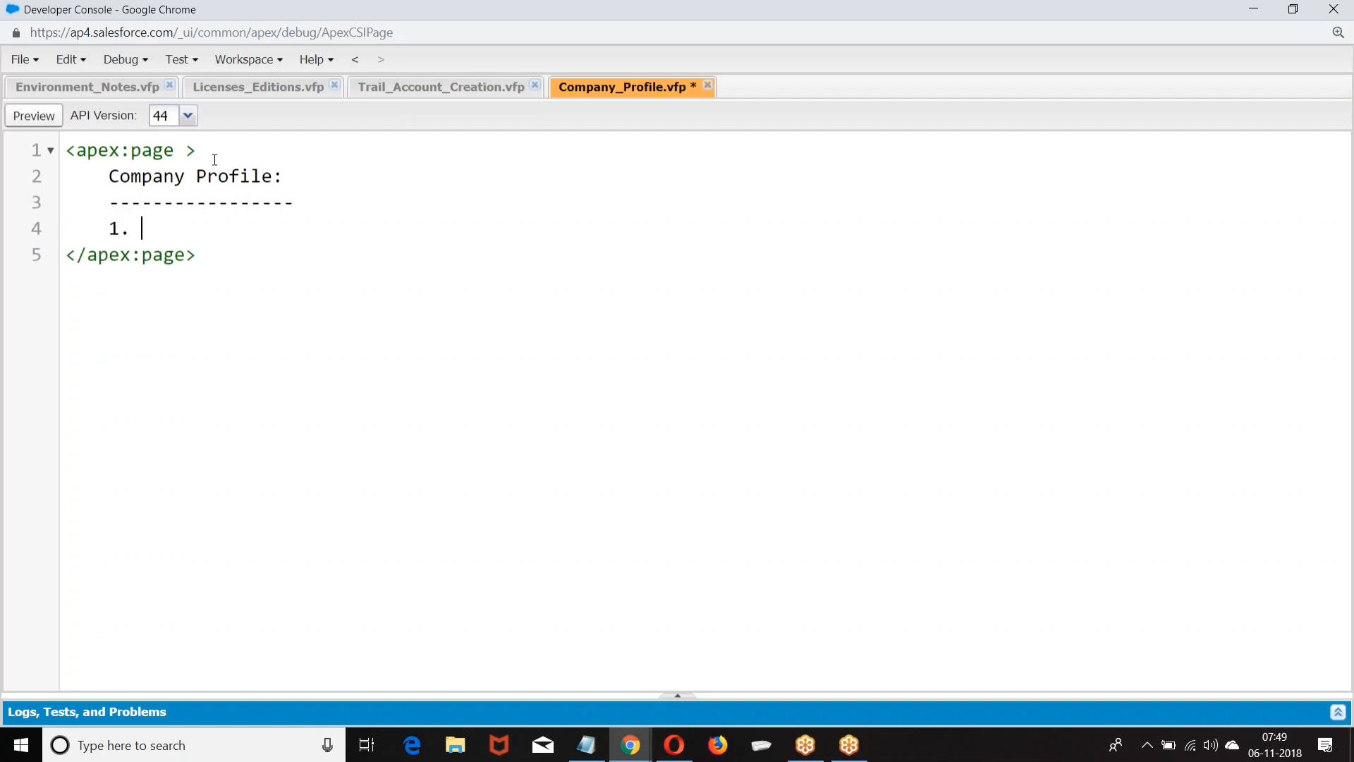
{"action": "type", "text": "This will specify"}
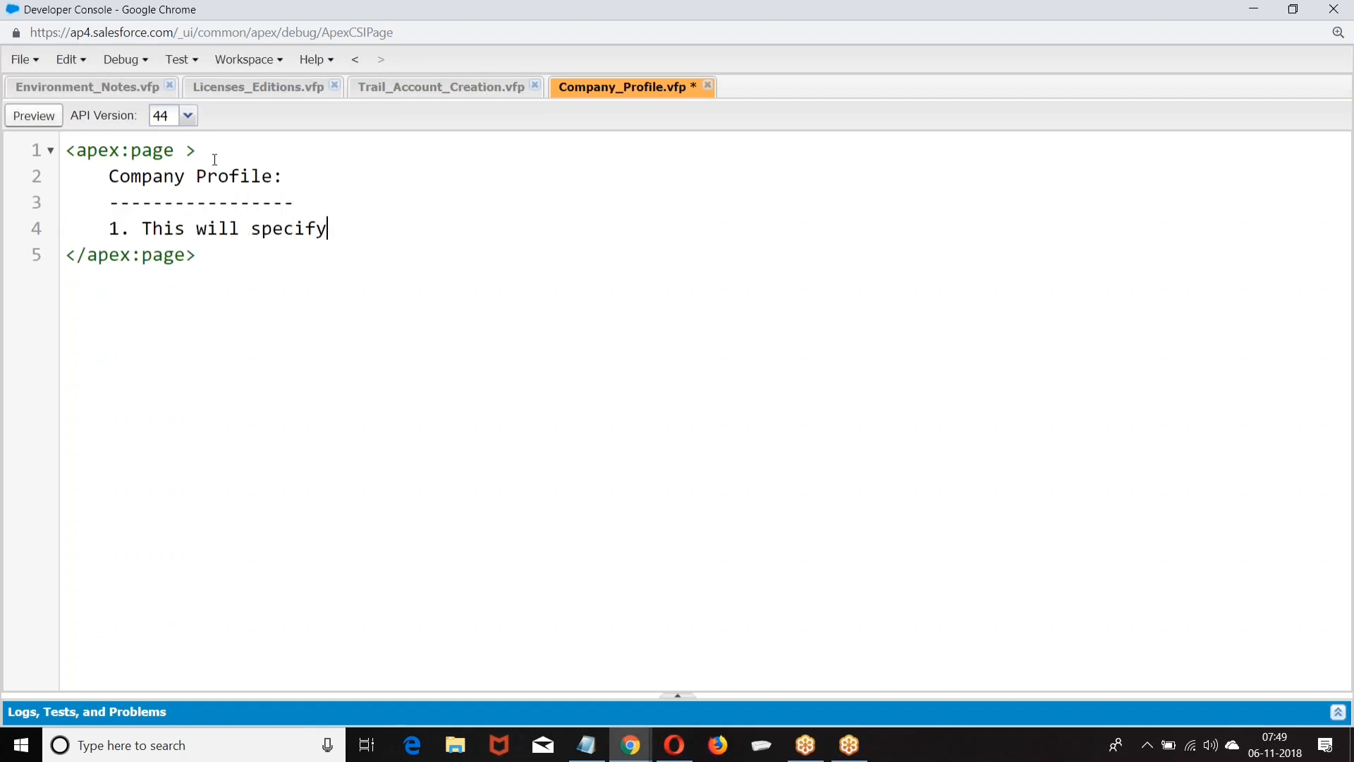
{"action": "type", "text": " basic information "}
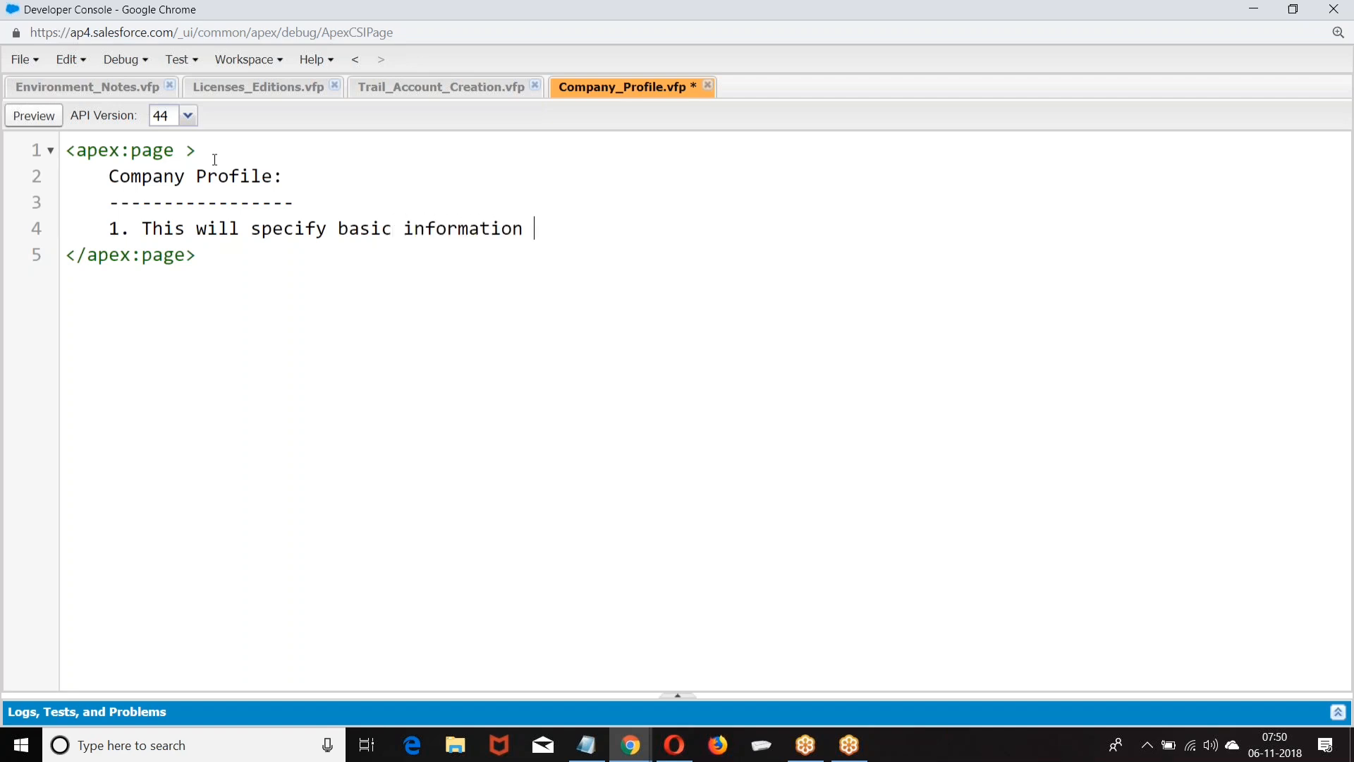
{"action": "type", "text": "about your organiz"}
{"action": "key", "text": "BackSpace"}
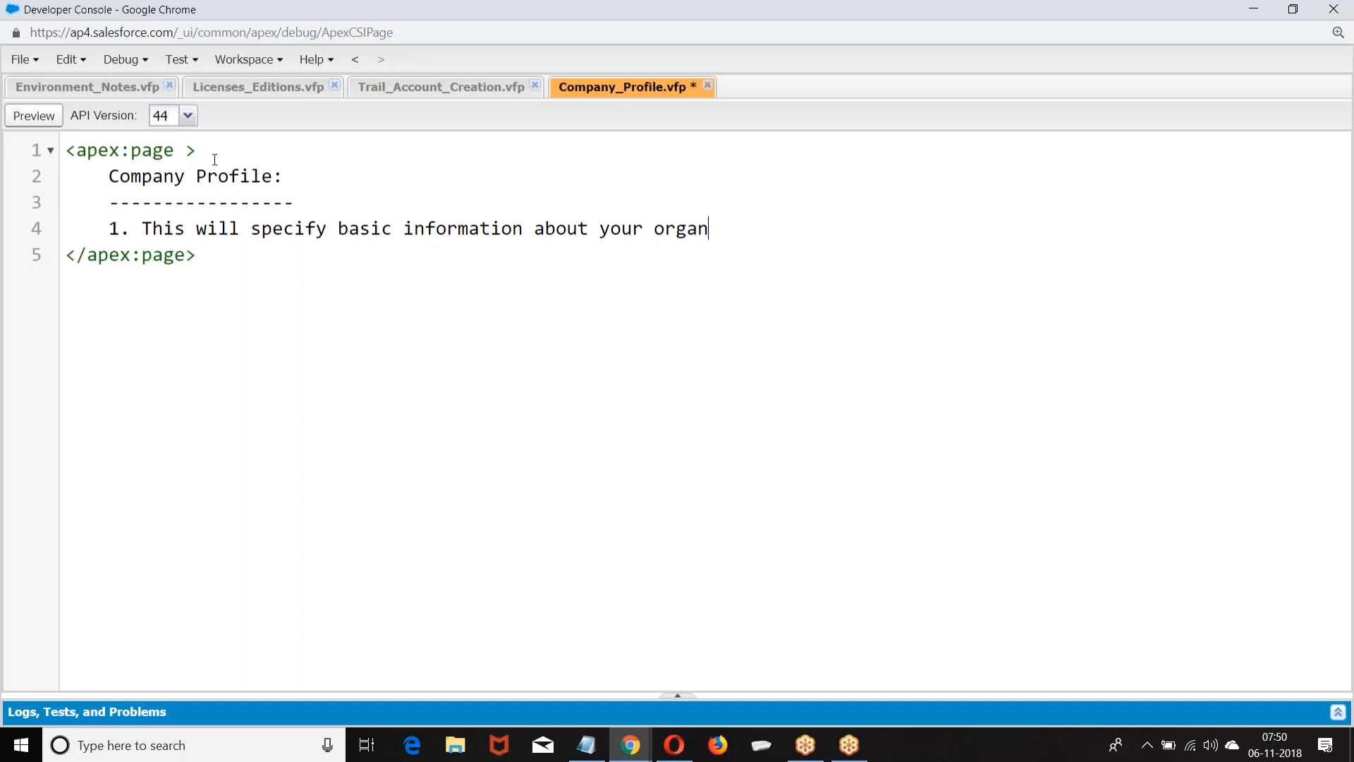
{"action": "type", "text": "ization"}
{"action": "key", "text": "Return"}
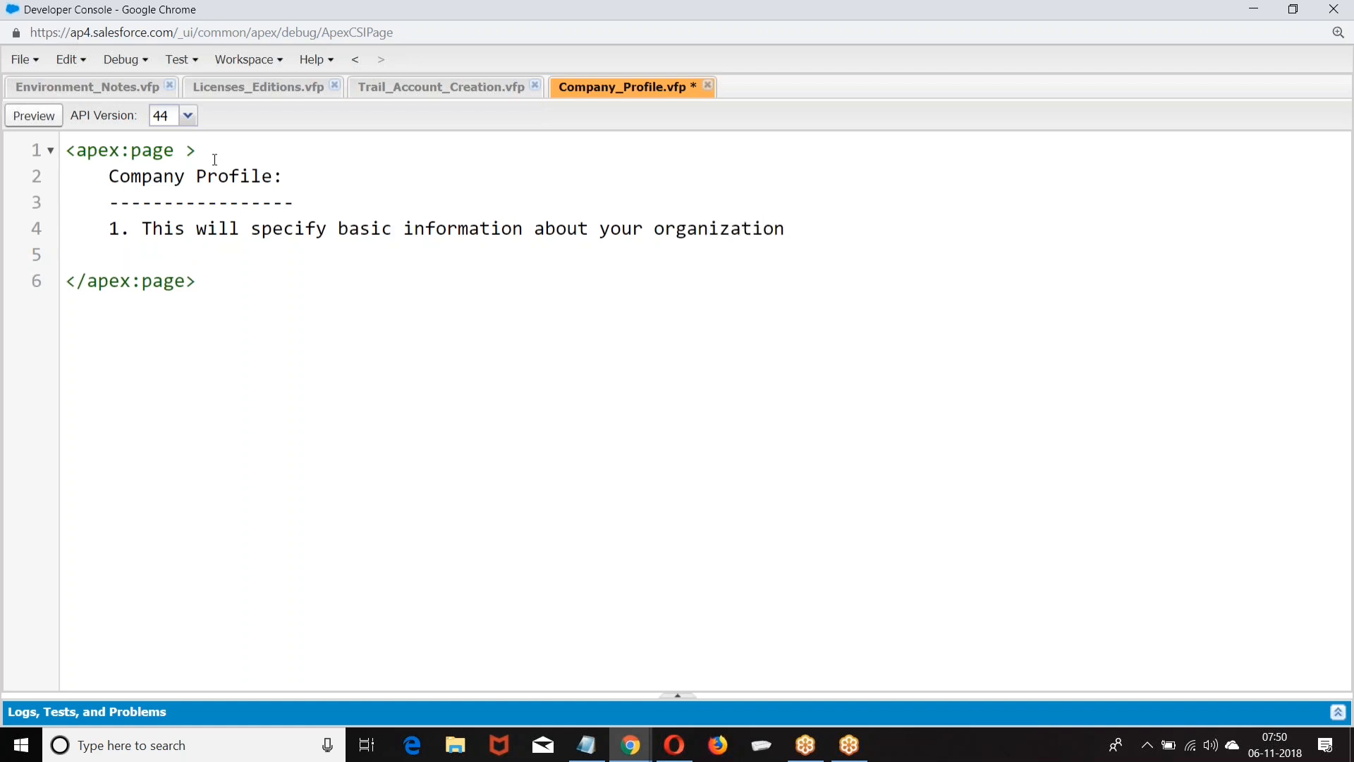
- Write point 2 as "Name,Communication Address, Primary Contact ," below the first point
{"action": "type", "text": "2. "}
{"action": "type", "text": "L"}
{"action": "key", "text": "BackSpace"}
{"action": "type", "text": "Na"}
{"action": "key", "text": "BackSpace"}
{"action": "key", "text": "BackSpace"}
{"action": "type", "text": "Name,Communication Address,"}
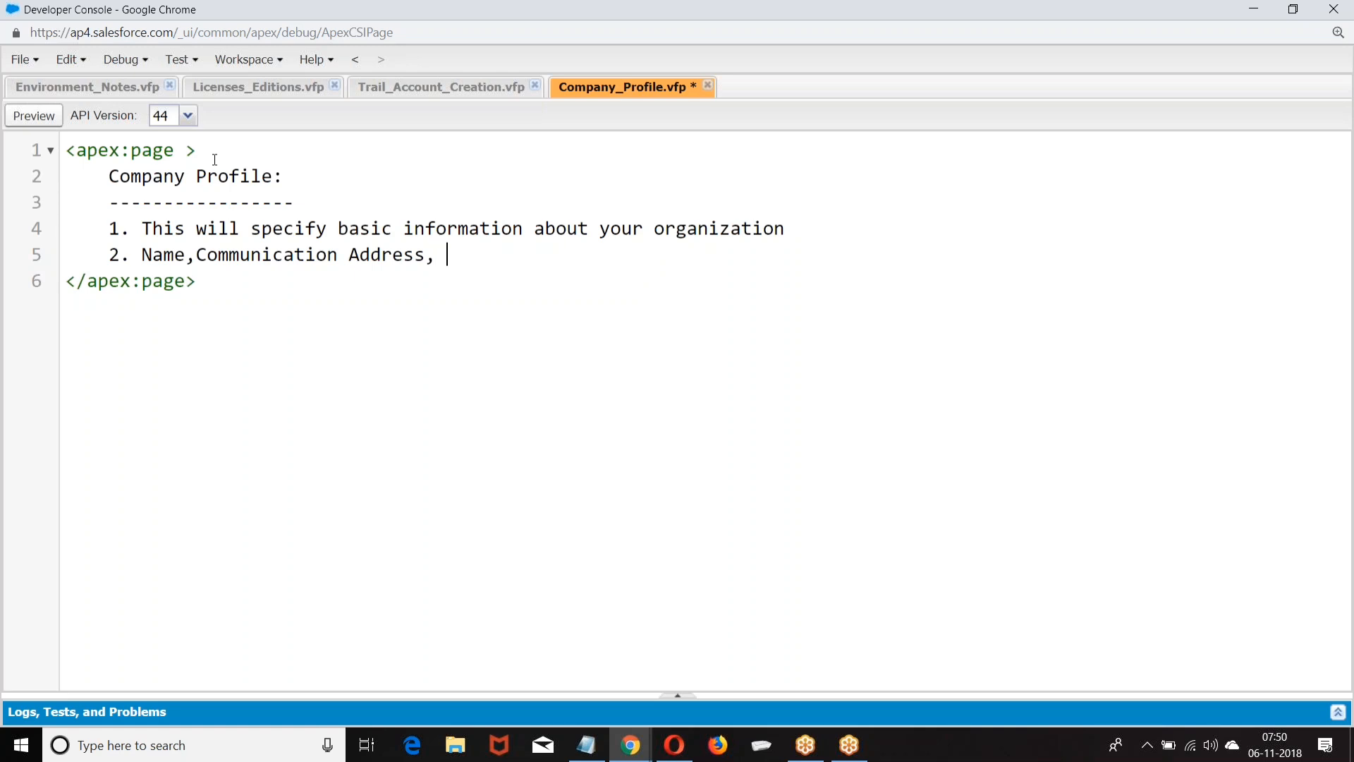
{"action": "type", "text": " Primarty"}
{"action": "key", "text": "BackSpace"}
{"action": "key", "text": "BackSpace"}
{"action": "type", "text": "y Contact "}
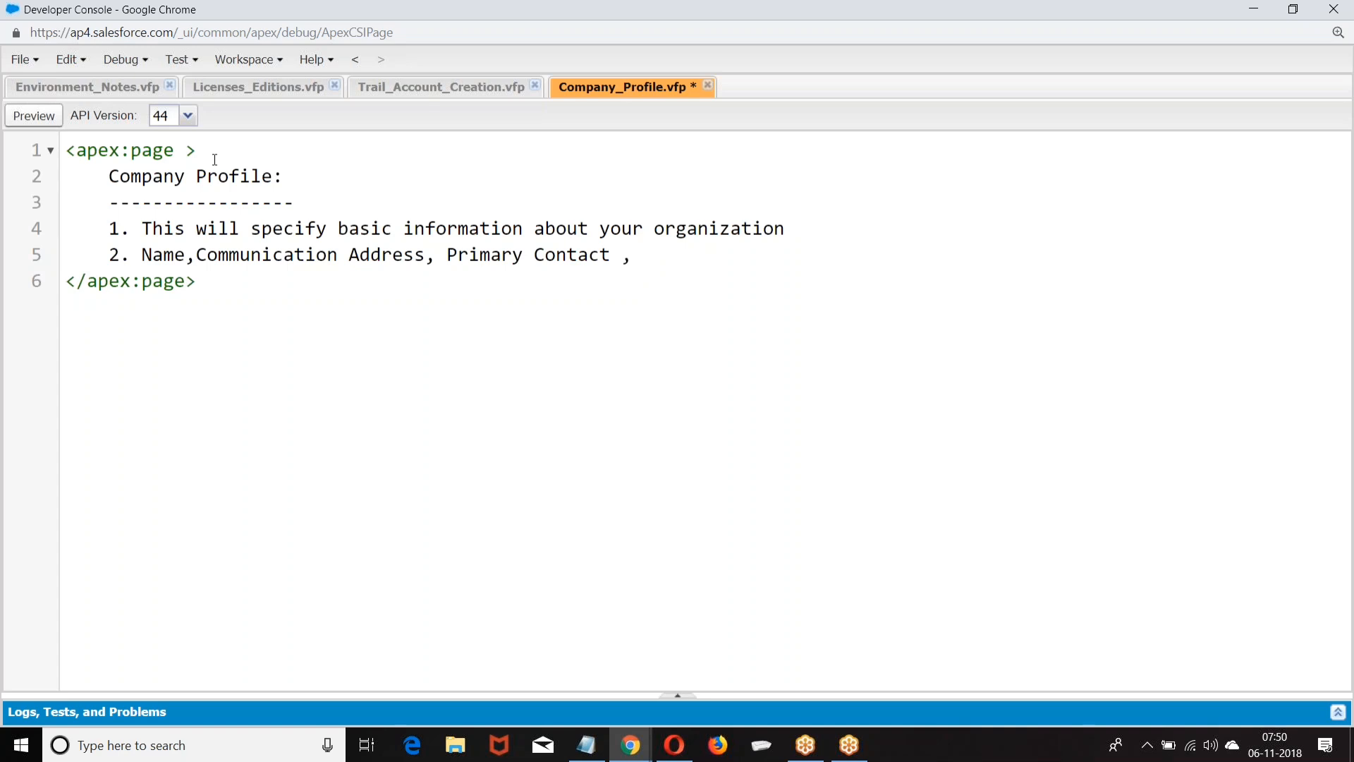
{"action": "type", "text": ","}
- Continue point 2 with separate indented lines for Company Profile, Business Hours and Languages
{"action": "key", "text": "Return"}
{"action": "type", "text": "Com"}
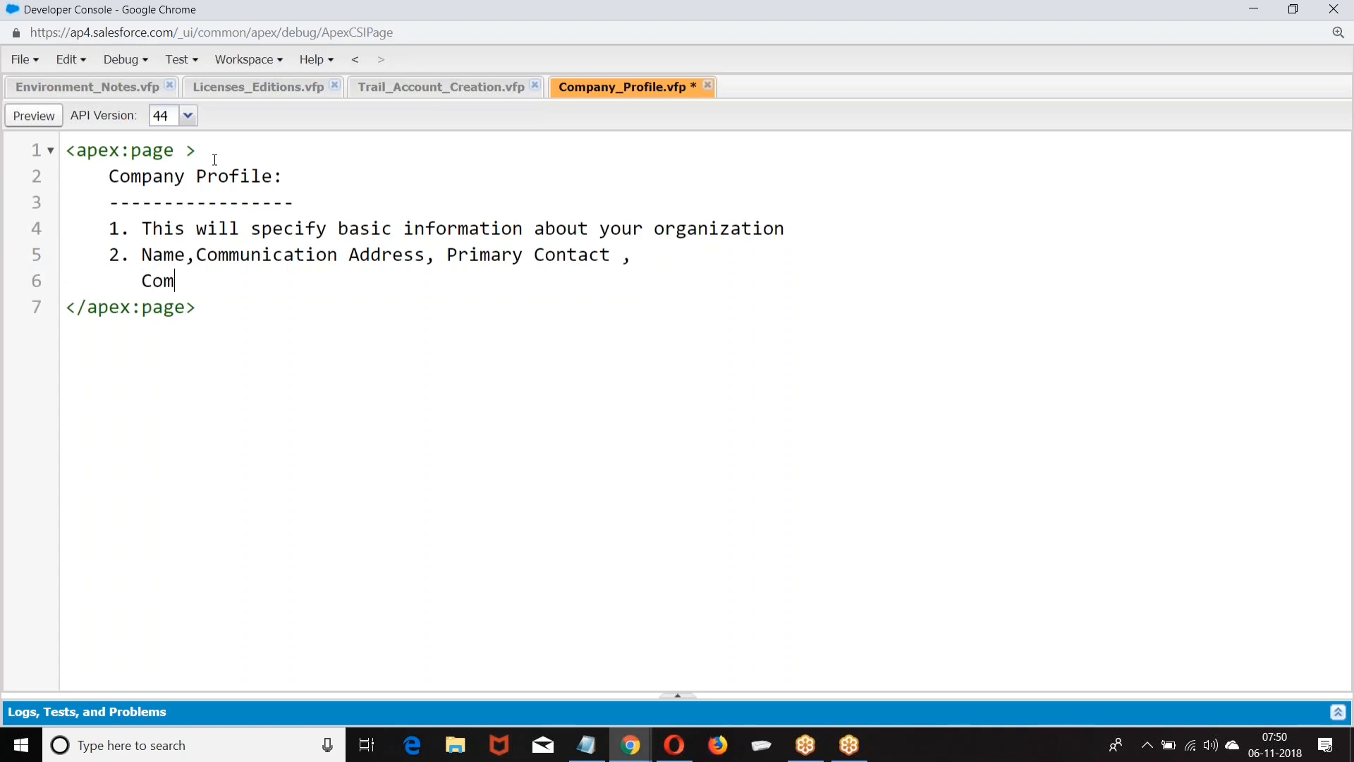
{"action": "type", "text": "pany Profile"}
{"action": "key", "text": "Return"}
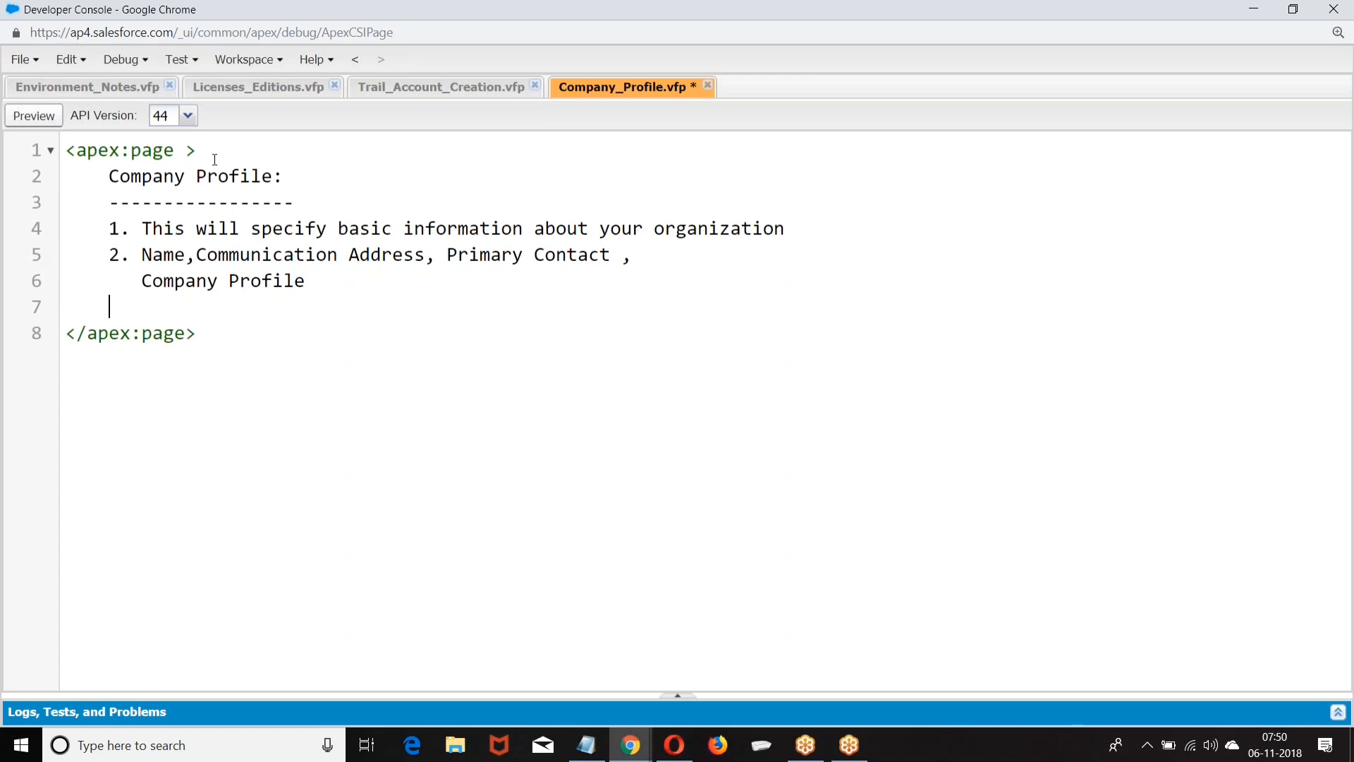
{"action": "type", "text": "Business Hours"}
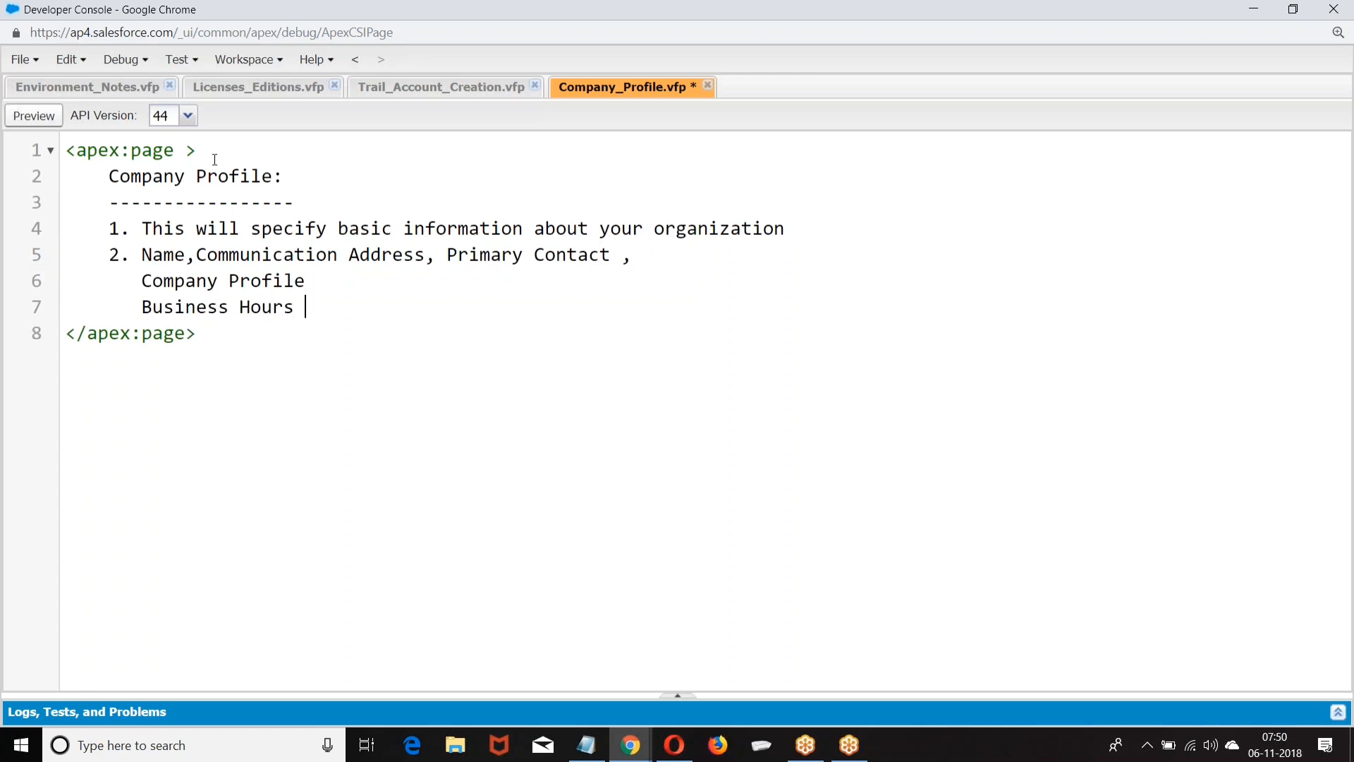
{"action": "key", "text": "Return"}
{"action": "type", "text": "Lan"}
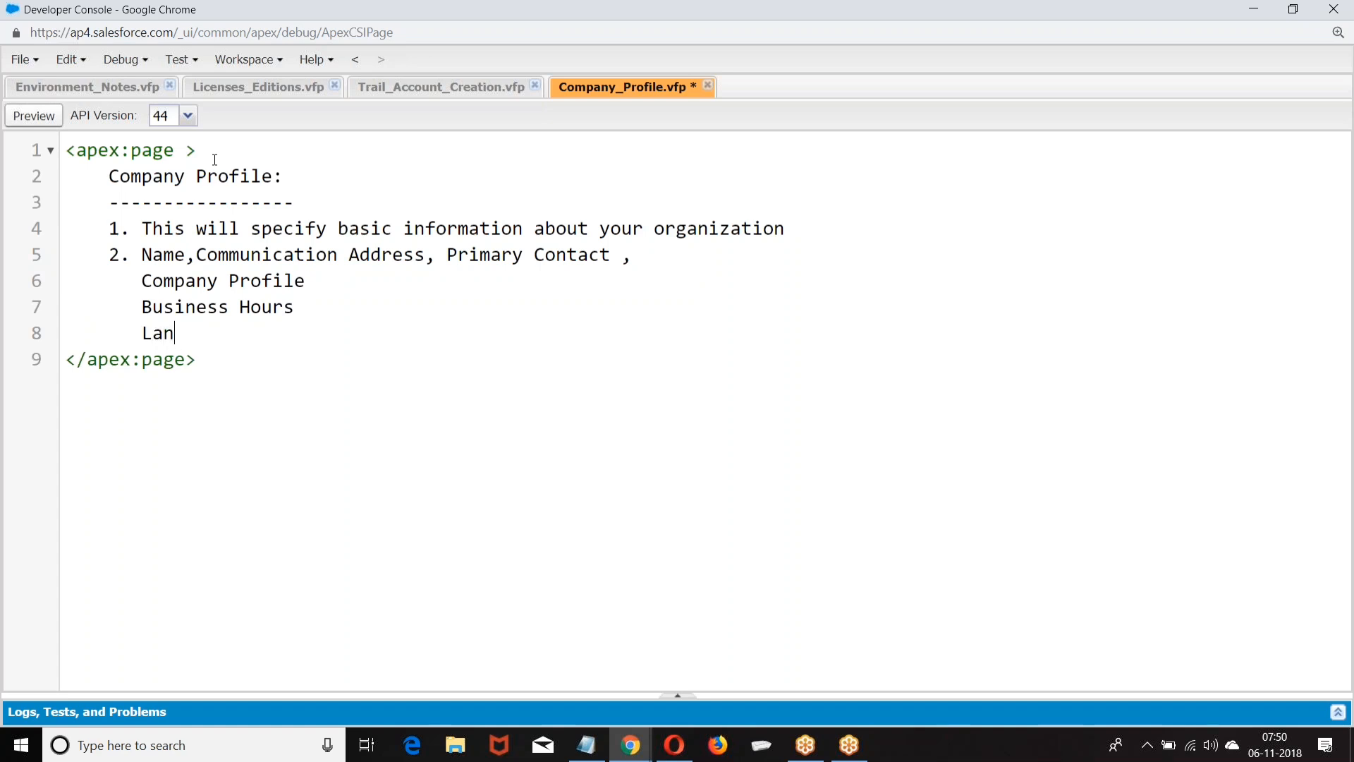
{"action": "type", "text": "guages"}
{"action": "key", "text": "Return"}
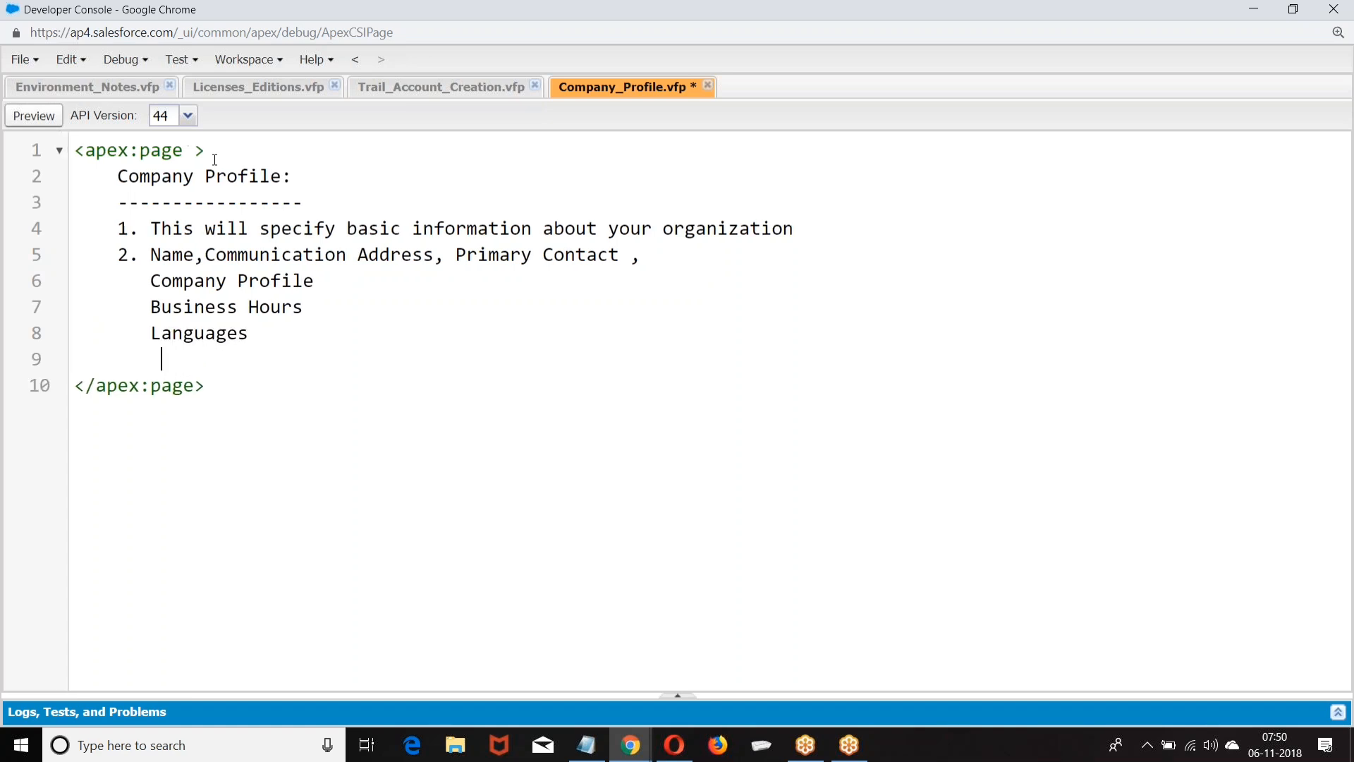
- Add "Licenses" as an indented line below Languages in point 2
{"action": "type", "text": "Licenses"}
{"action": "key", "text": "Return"}
{"action": "key", "text": "BackSpace"}
{"action": "key", "text": "BackSpace"}
{"action": "key", "text": "BackSpace"}
- Add "Editions" as an indented line below Licenses in point 2
{"action": "type", "text": "Edit"}
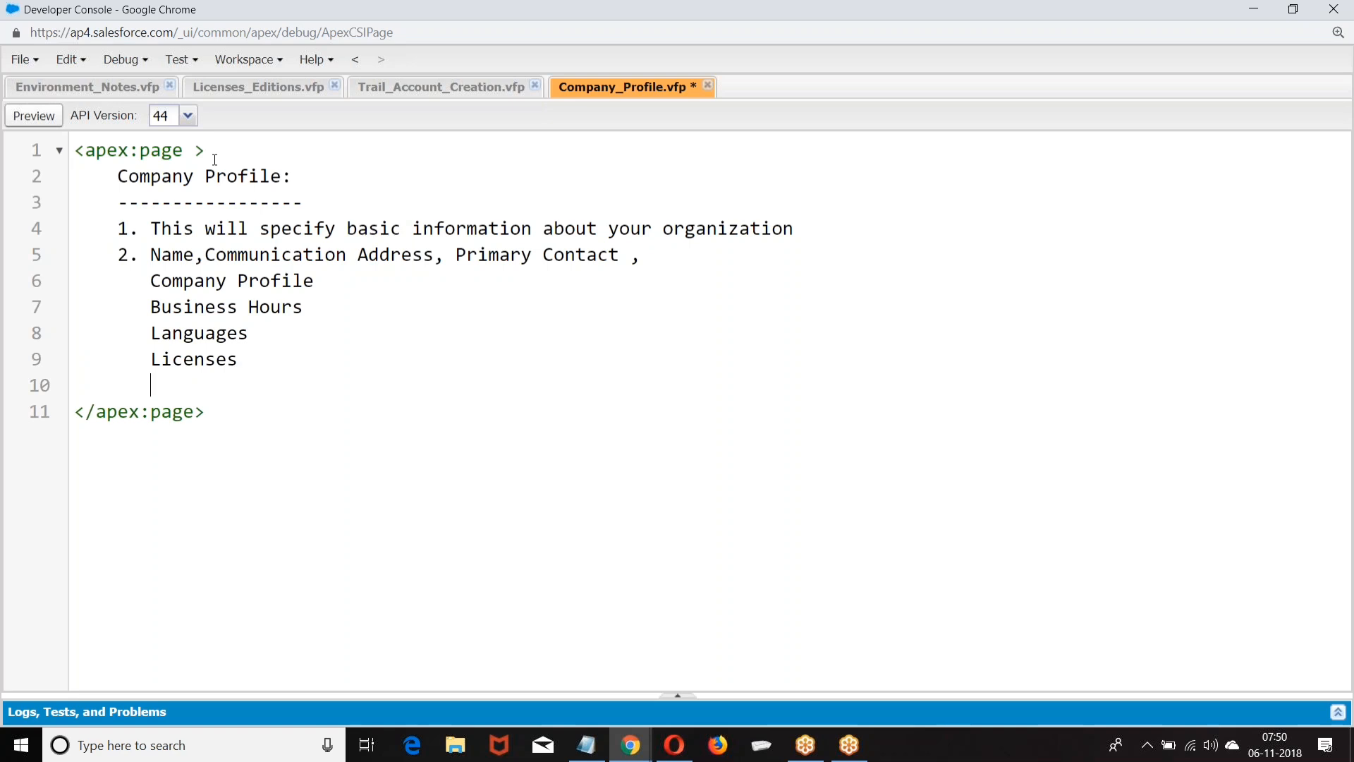
{"action": "key", "text": "BackSpace"}
{"action": "key", "text": "BackSpace"}
{"action": "type", "text": "itio"}
{"action": "key", "text": "BackSpace"}
{"action": "key", "text": "BackSpace"}
{"action": "key", "text": "BackSpace"}
{"action": "type", "text": "tion"}
{"action": "key", "text": "Return"}
{"action": "key", "text": "BackSpace"}
{"action": "key", "text": "BackSpace"}
{"action": "key", "text": "BackSpace"}
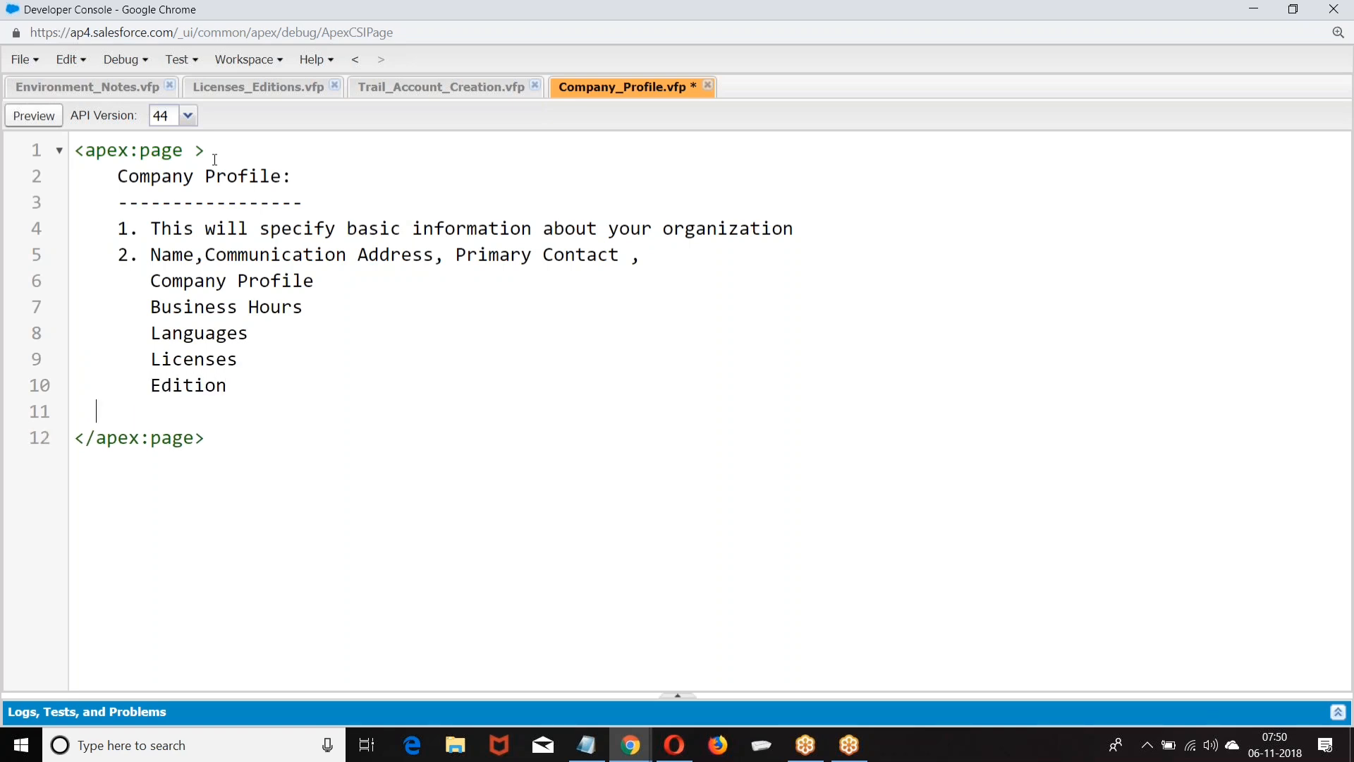
{"action": "key", "text": "BackSpace"}
{"action": "key", "text": "BackSpace"}
{"action": "type", "text": "s"}
- Finish the point 2 list with the indented line "Holidays ..etc" below Editions
{"action": "key", "text": "Return"}
{"action": "key", "text": "BackSpace"}
{"action": "key", "text": "BackSpace"}
{"action": "key", "text": "BackSpace"}
{"action": "type", "text": "B"}
{"action": "key", "text": "BackSpace"}
{"action": "type", "text": "Holidays ..e"}
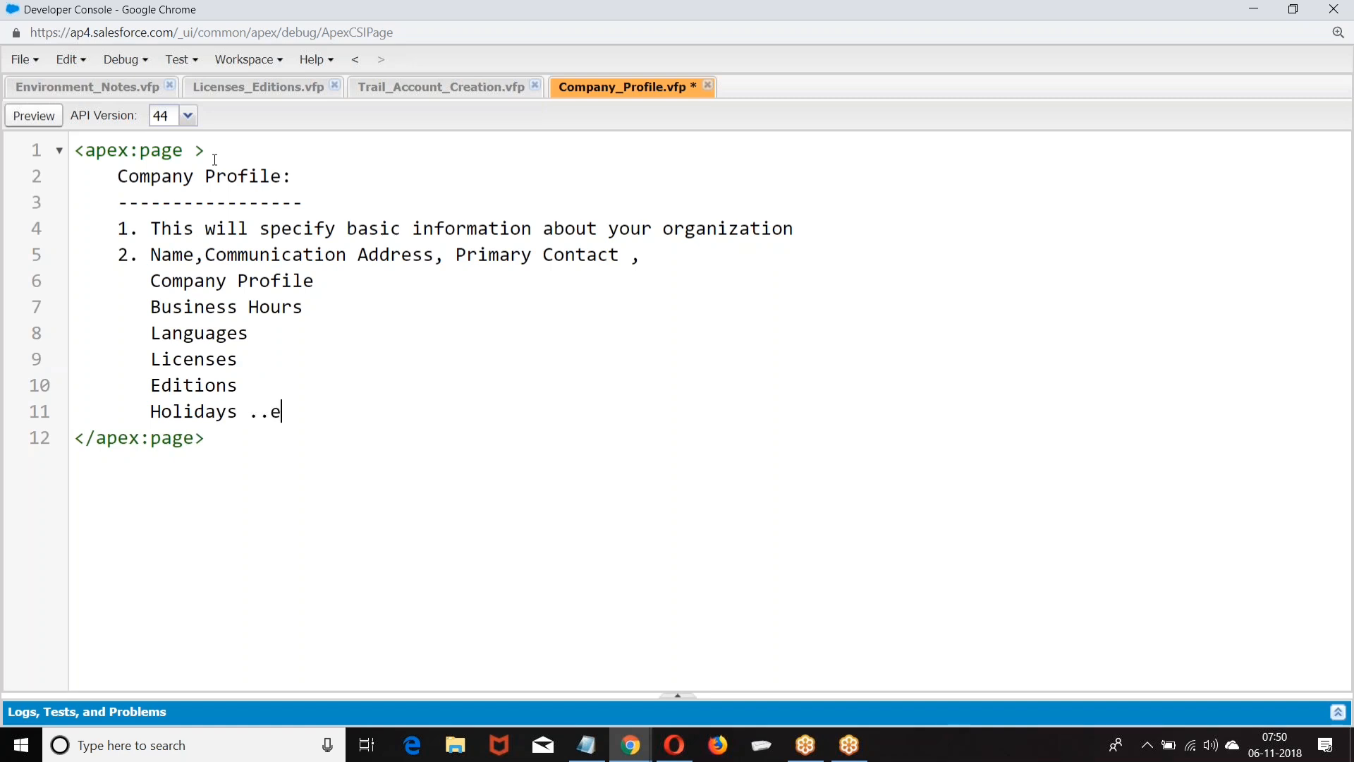
{"action": "type", "text": "tc"}
- Replace "Profile" with "Information" in the Company Profile line of point 2
{"action": "left_click_drag", "start_coordinate": [238, 289], "coordinate": [341, 282]}
{"action": "key", "text": "BackSpace"}
{"action": "type", "text": "Ifn"}
{"action": "key", "text": "BackSpace"}
{"action": "key", "text": "BackSpace"}
{"action": "type", "text": "nfor"}
{"action": "type", "text": "matio"}
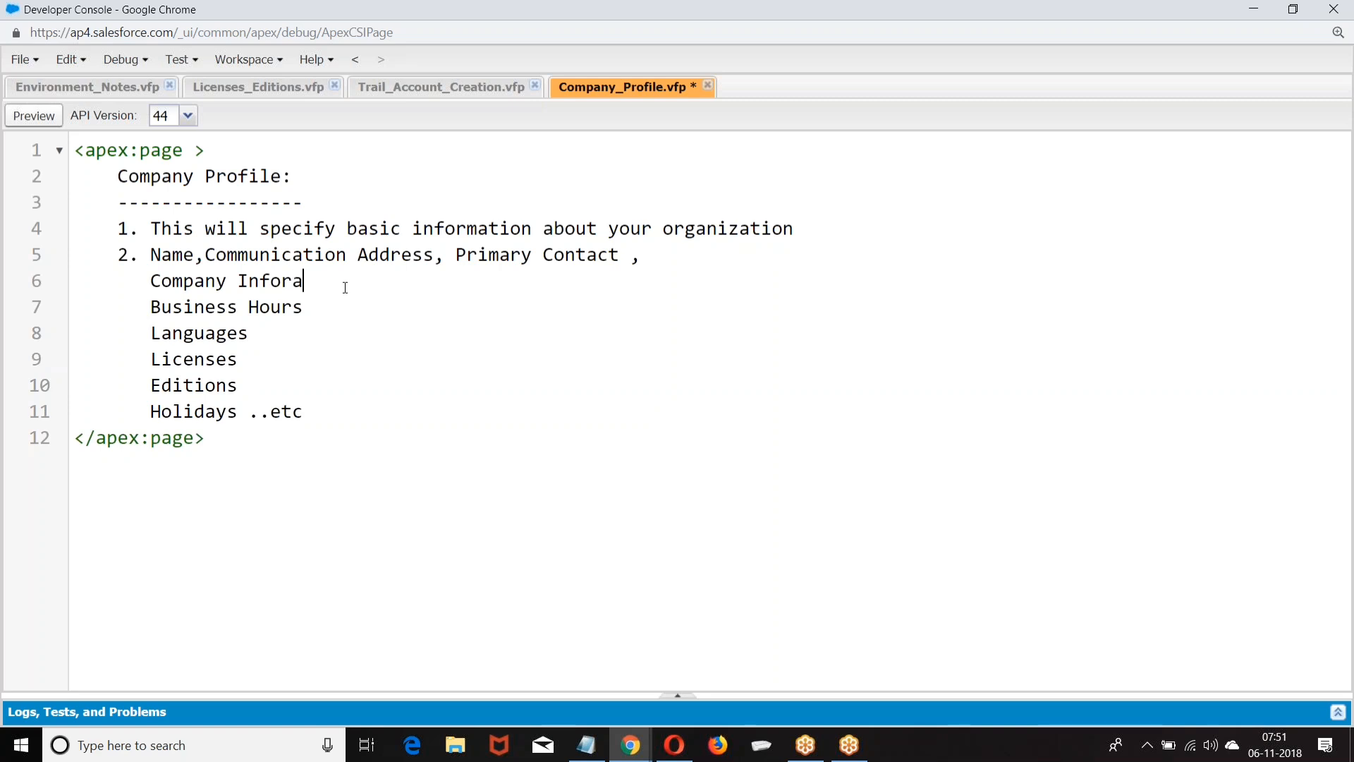
{"action": "type", "text": "n"}
- Leave a blank line after the Holidays line and write point 3 as "Company Information :"
{"action": "key", "text": "Return"}
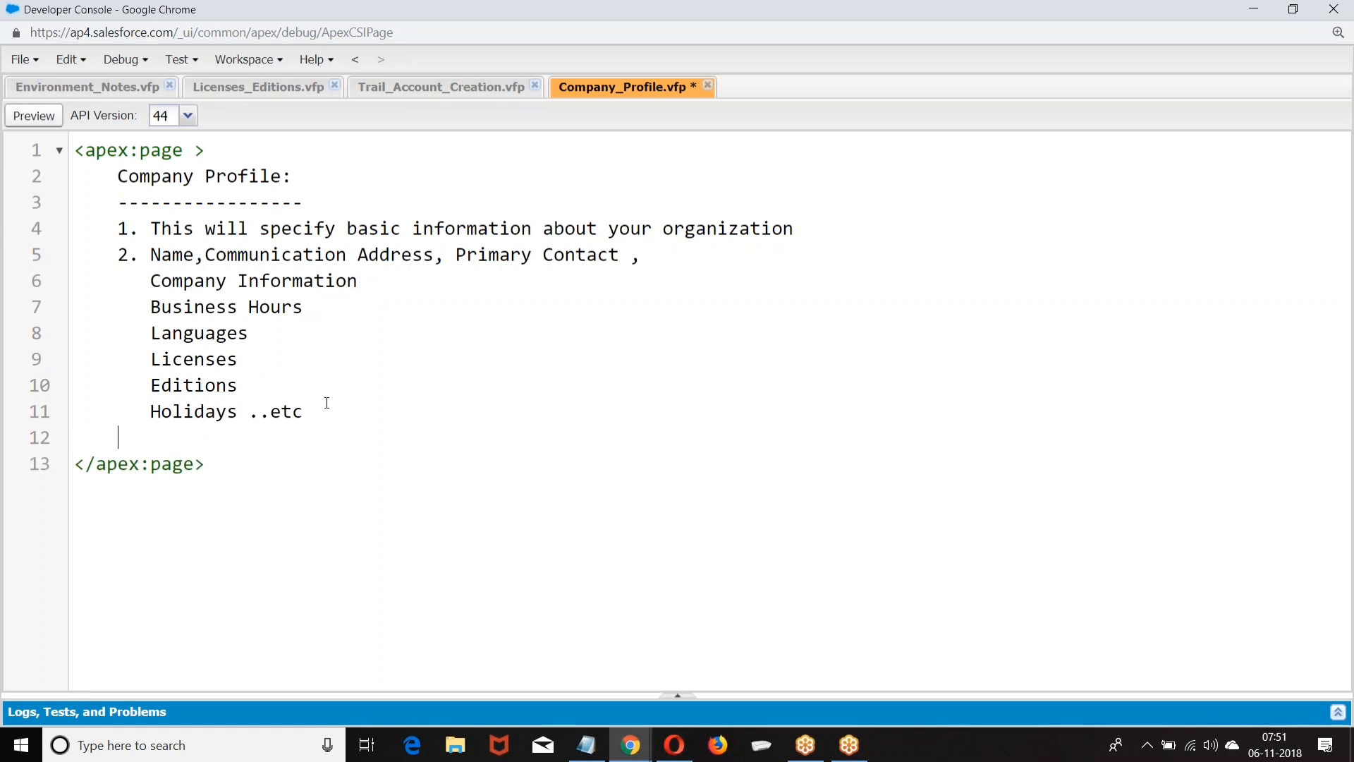
{"action": "key", "text": "Return"}
{"action": "type", "text": "3. COmp"}
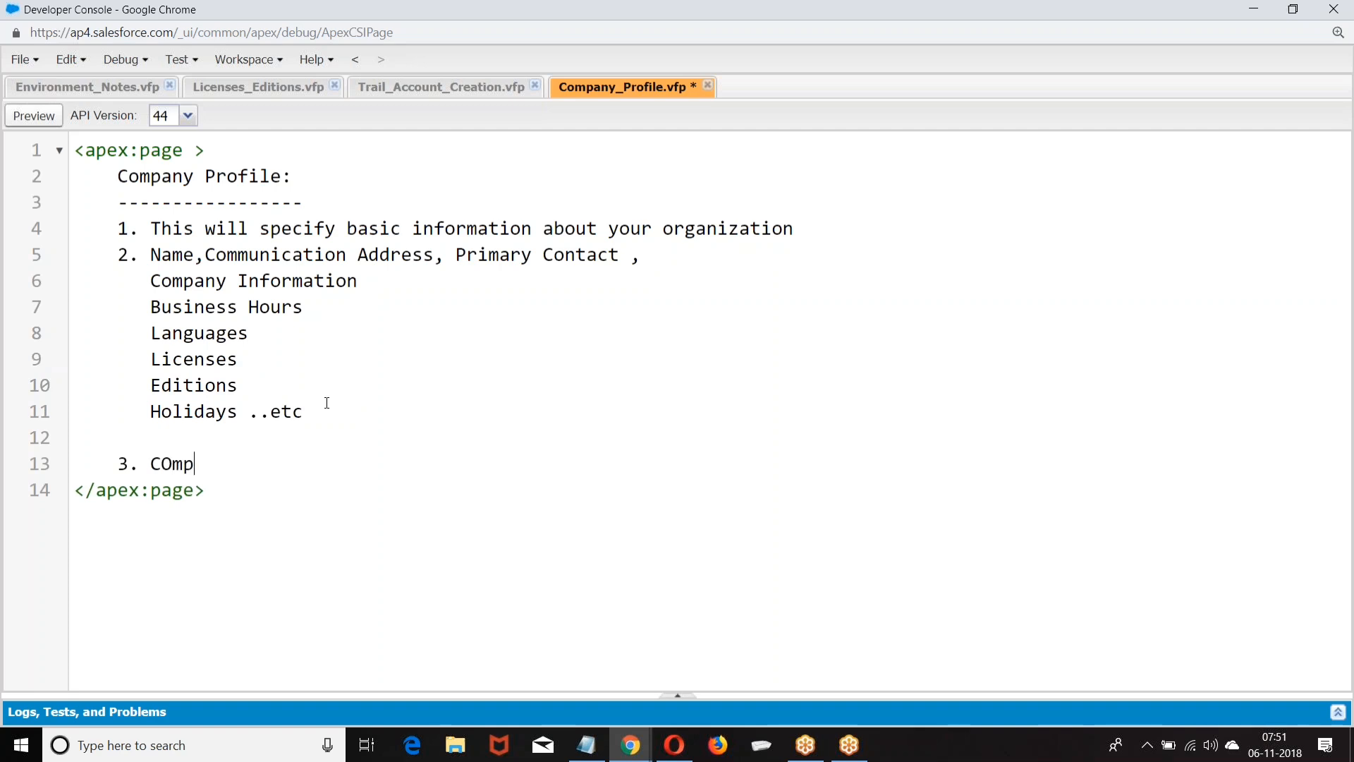
{"action": "type", "text": "a"}
{"action": "key", "text": "BackSpace"}
{"action": "key", "text": "BackSpace"}
{"action": "key", "text": "BackSpace"}
{"action": "key", "text": "BackSpace"}
{"action": "type", "text": "ompany Informaton"}
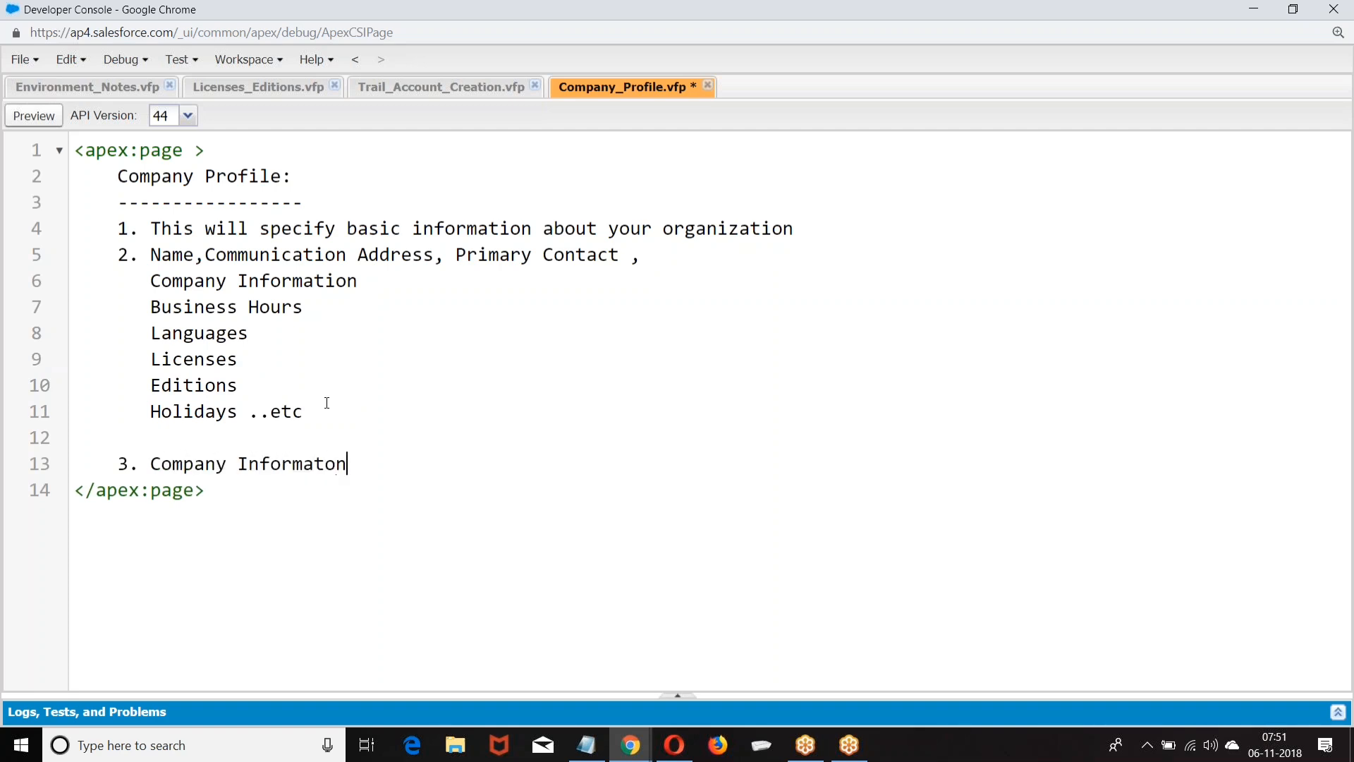
{"action": "key", "text": "BackSpace"}
{"action": "key", "text": "BackSpace"}
{"action": "type", "text": "ion :"}
- Add the indented lines "Navigation :" and "Classic :" under point 3
{"action": "key", "text": "Return"}
{"action": "type", "text": "Navigation :"}
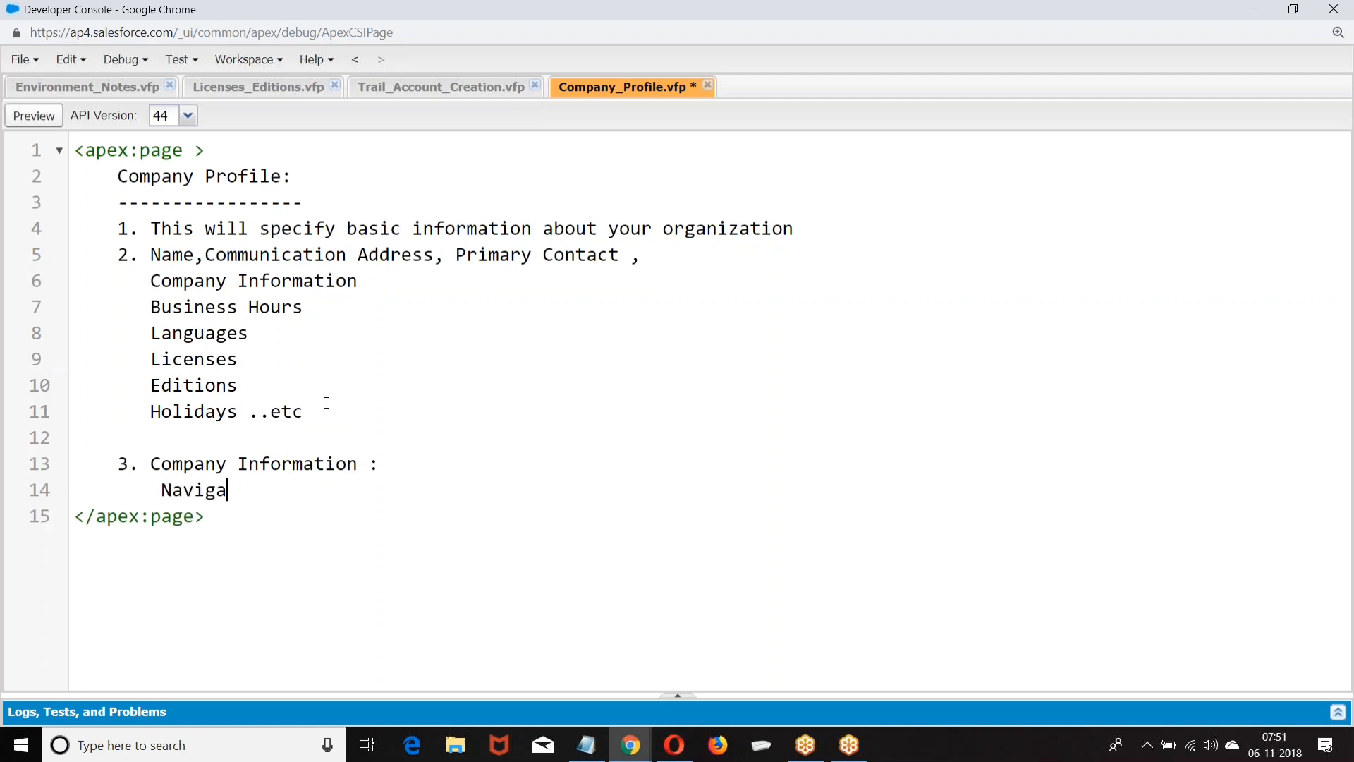
{"action": "key", "text": "Return"}
{"action": "type", "text": "C"}
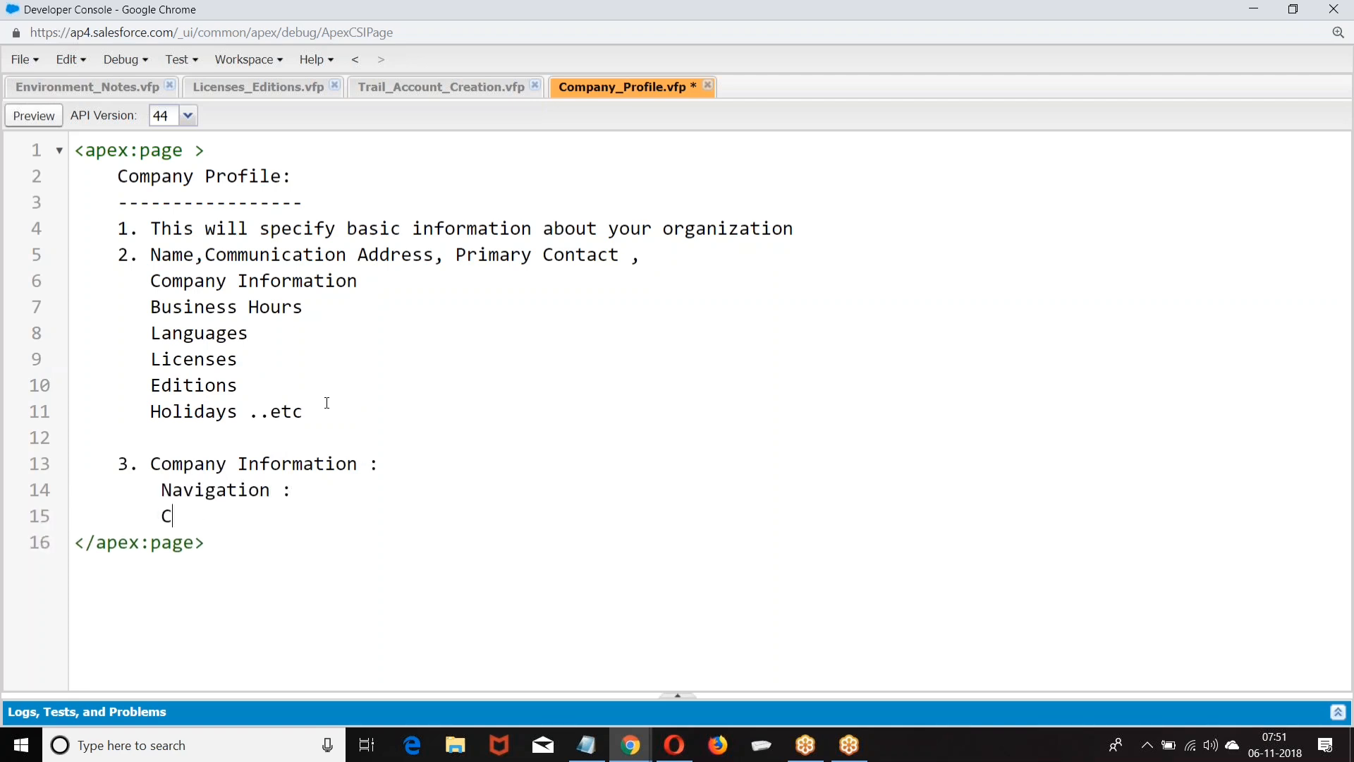
{"action": "type", "text": "lassic :"}
{"action": "key", "text": "Return"}
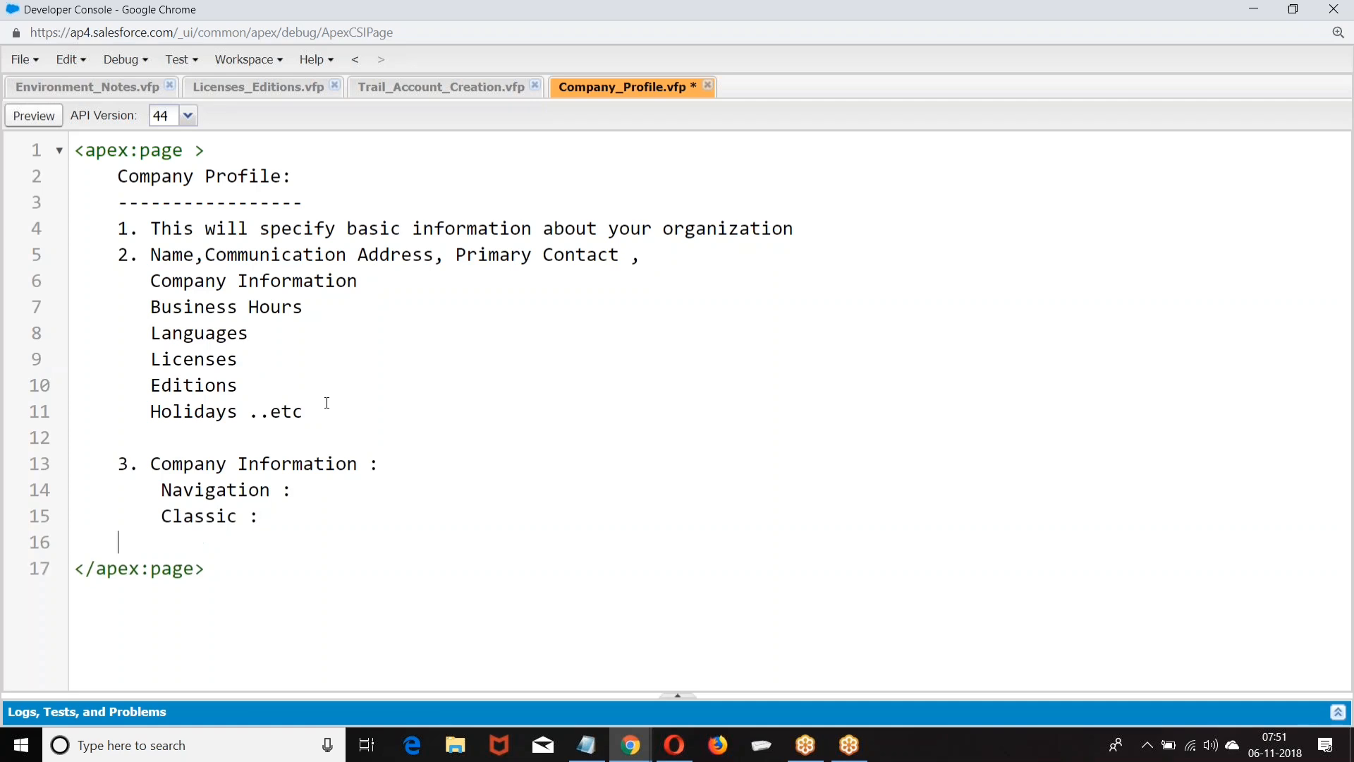
- Begin the Classic path with an indented "Setup" line and the branch "|--->Adminster" below it
{"action": "type", "text": "Setup"}
{"action": "key", "text": "Return"}
{"action": "key", "text": "BackSpace"}
{"action": "key", "text": "BackSpace"}
{"action": "key", "text": "Tab"}
{"action": "key", "text": "Tab"}
{"action": "type", "text": "|"}
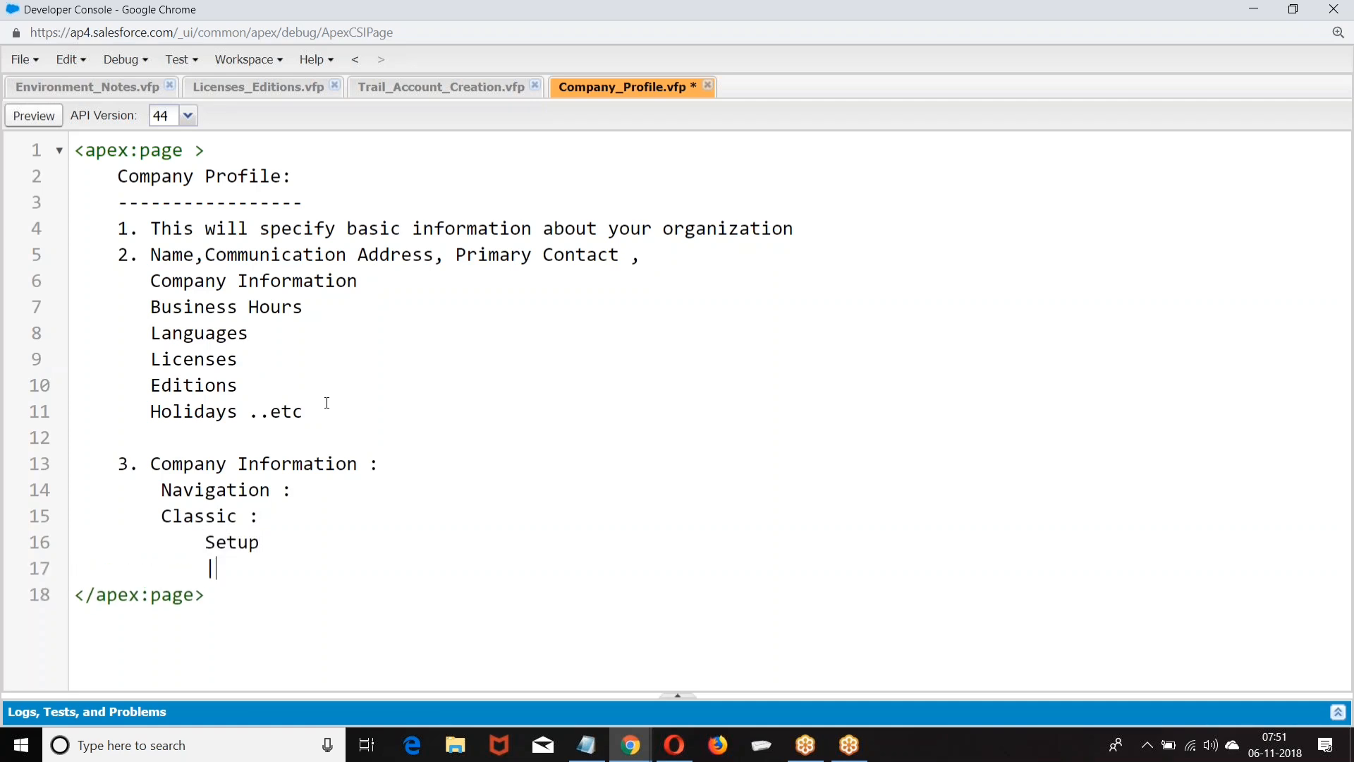
{"action": "type", "text": "--->Adminster"}
- Add the nested branch "|--->Company Profile" beneath Adminster in the Classic path
{"action": "key", "text": "Return"}
{"action": "key", "text": "Tab"}
{"action": "key", "text": "Tab"}
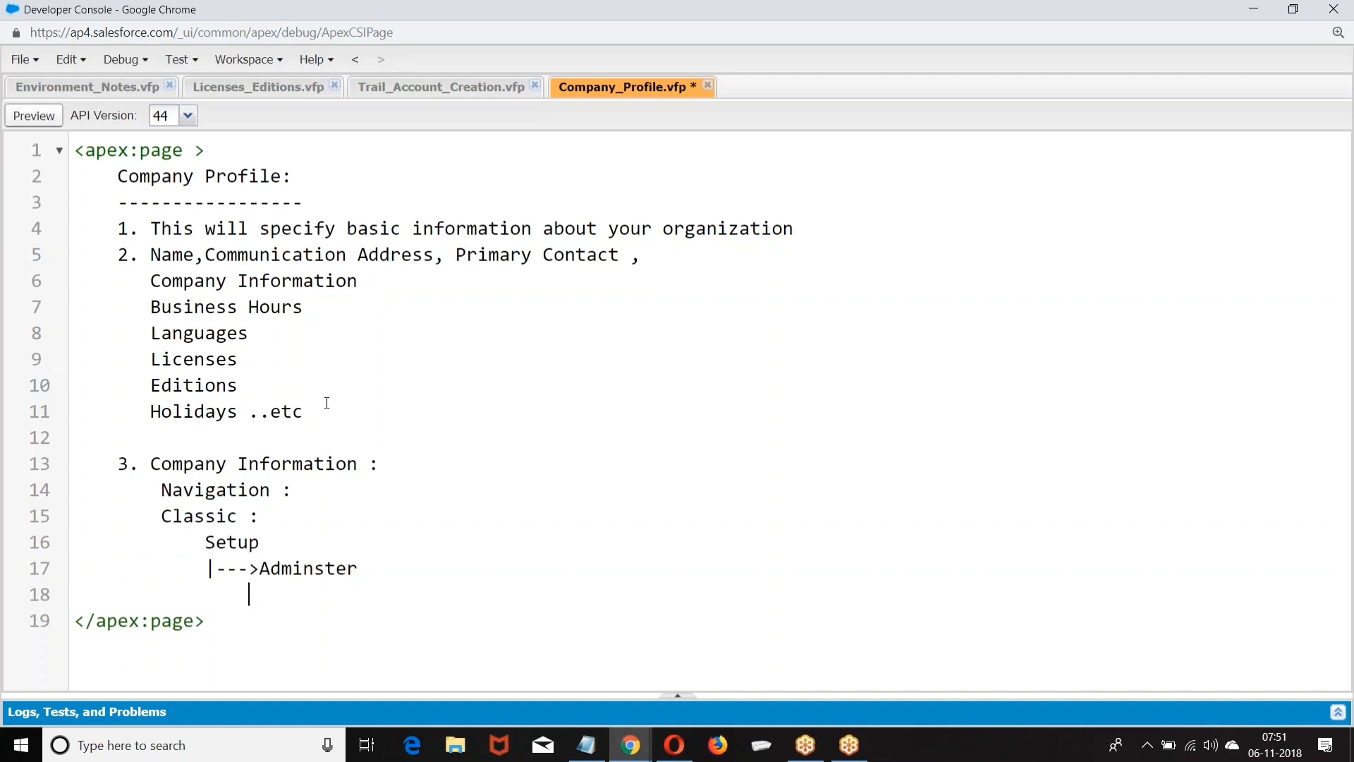
{"action": "type", "text": "|--->Company Profile"}
- Add the nested branch "|--->Company Information" beneath Company Profile in the Classic path
{"action": "key", "text": "Return"}
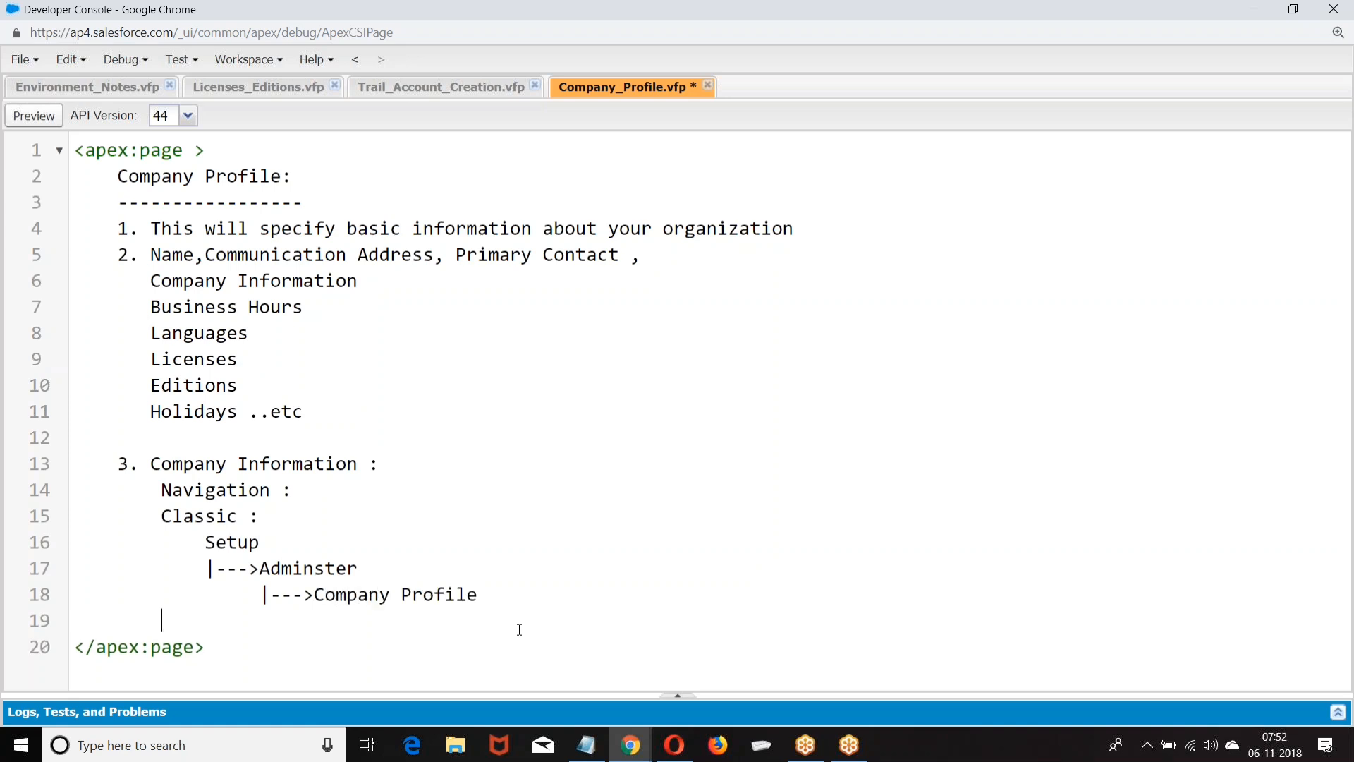
{"action": "key", "text": "Tab"}
{"action": "key", "text": "Tab"}
{"action": "type", "text": "|--->Compnay"}
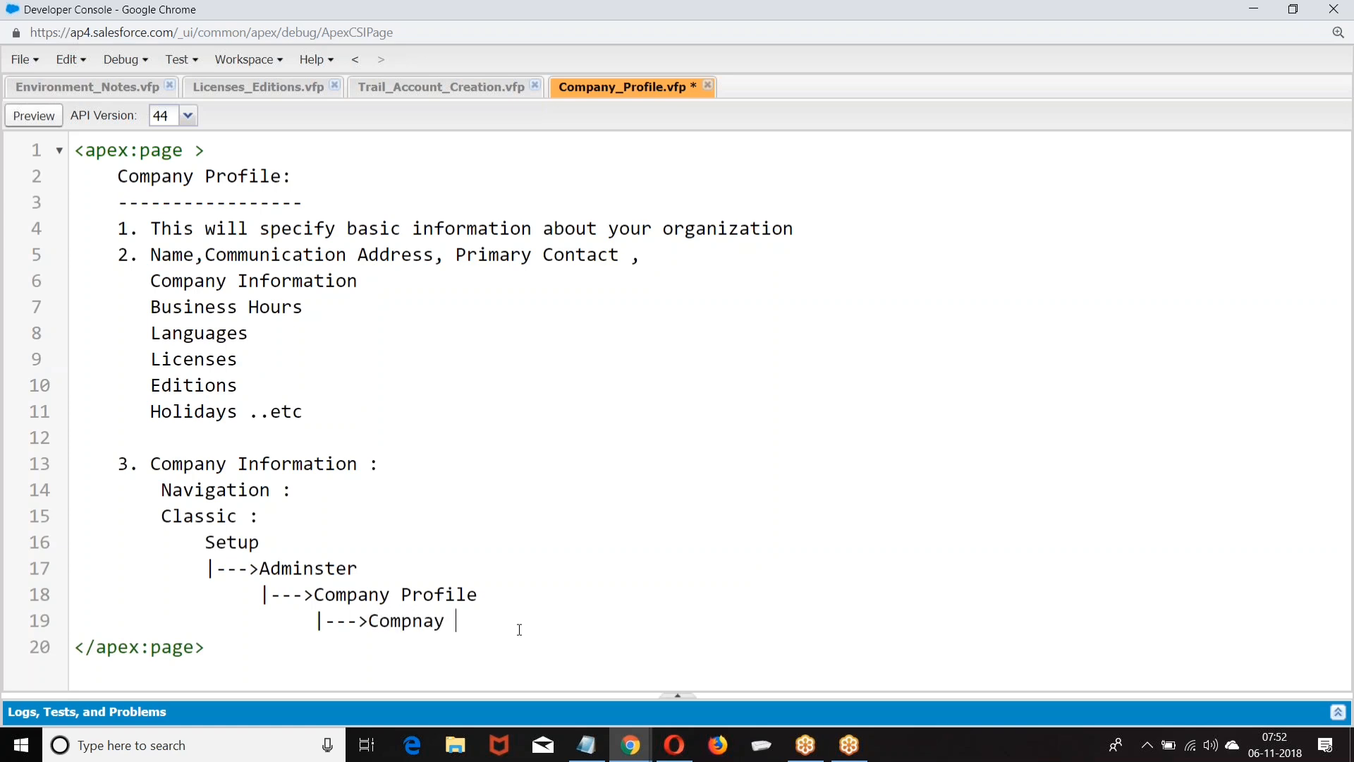
{"action": "key", "text": "BackSpace"}
{"action": "key", "text": "BackSpace"}
{"action": "key", "text": "BackSpace"}
{"action": "type", "text": "any Information"}
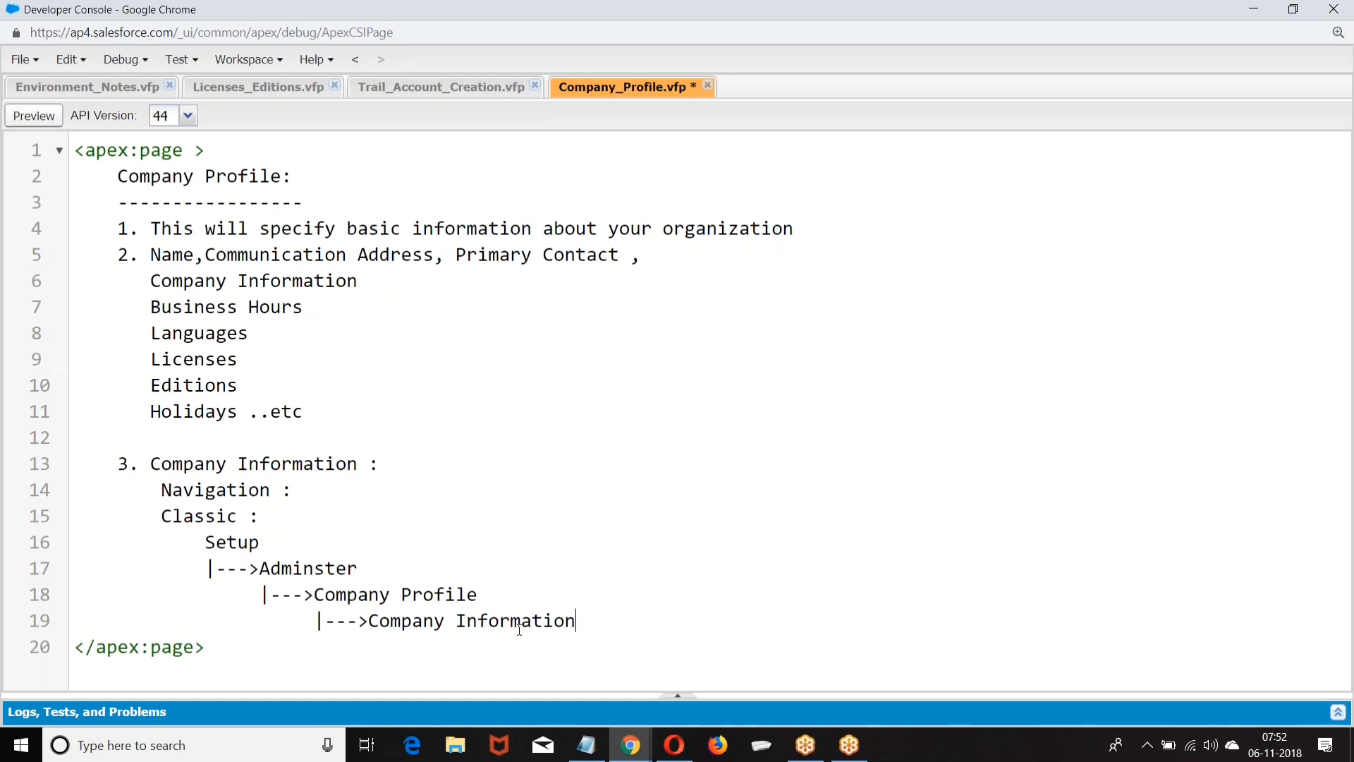
- Insert a dozen blank lines after the closing apex:page tag
{"action": "key", "text": "Right"}
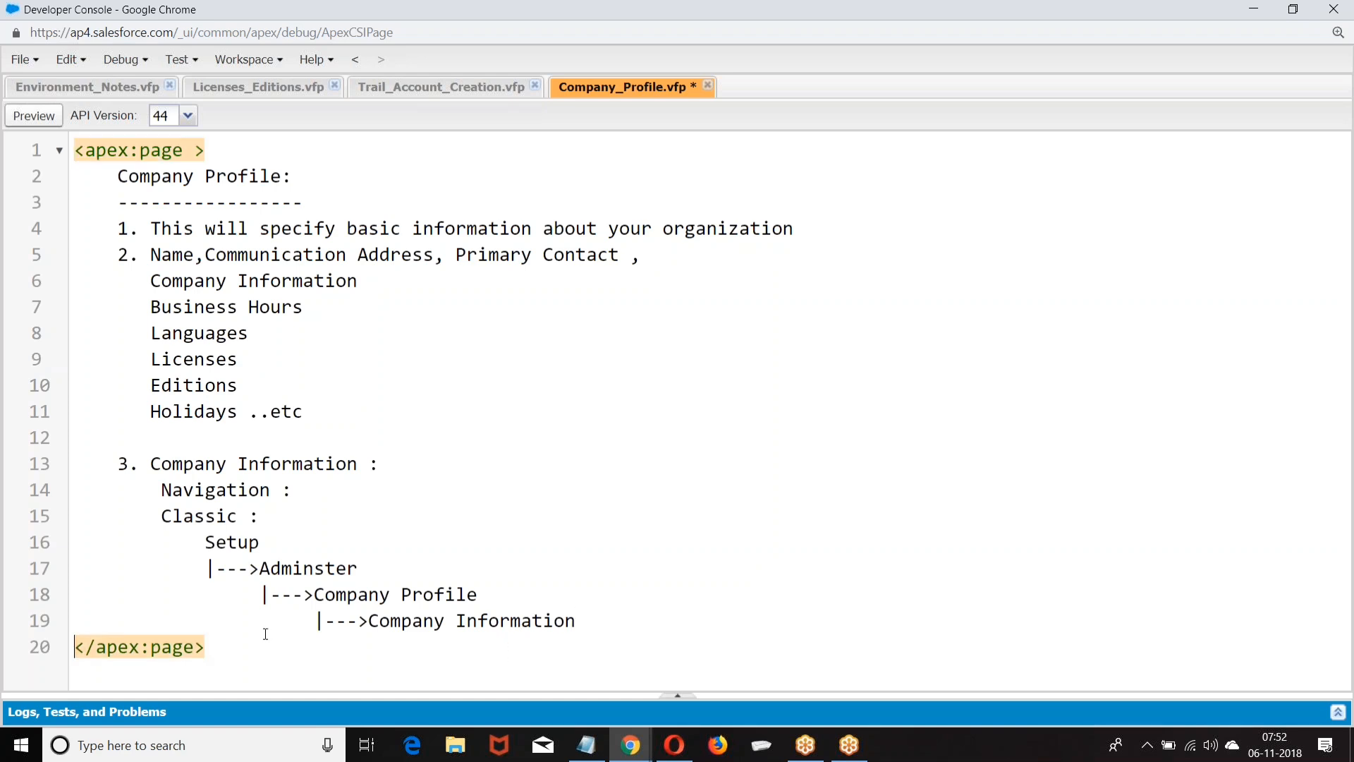
{"action": "left_click", "coordinate": [260, 635]}
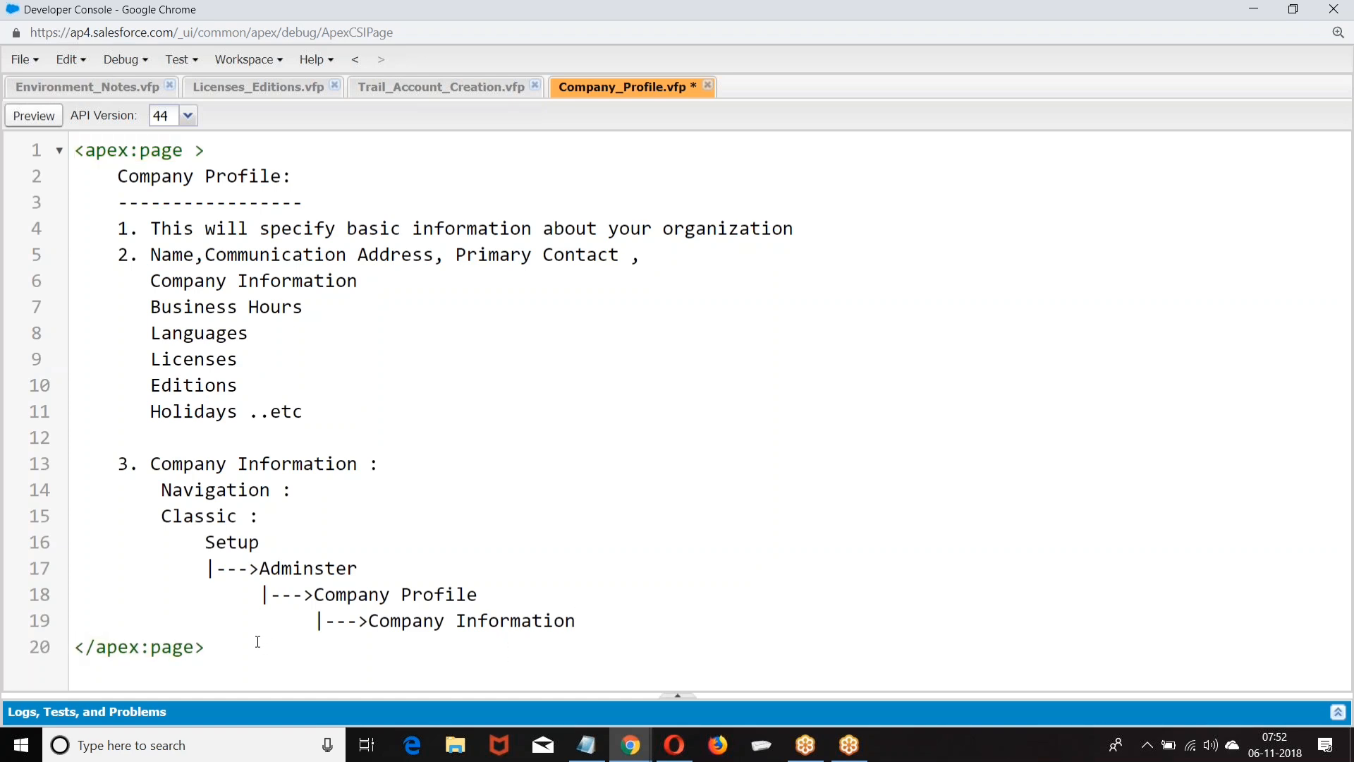
{"action": "key", "text": "Return"}
{"action": "key", "text": "Return"}
{"action": "key", "text": "Return"}
{"action": "key", "text": "Return"}
{"action": "key", "text": "Return"}
{"action": "key", "text": "Return"}
{"action": "key", "text": "Return"}
{"action": "key", "text": "Return"}
{"action": "key", "text": "Return"}
{"action": "key", "text": "Return"}
{"action": "key", "text": "Return"}
{"action": "key", "text": "Return"}
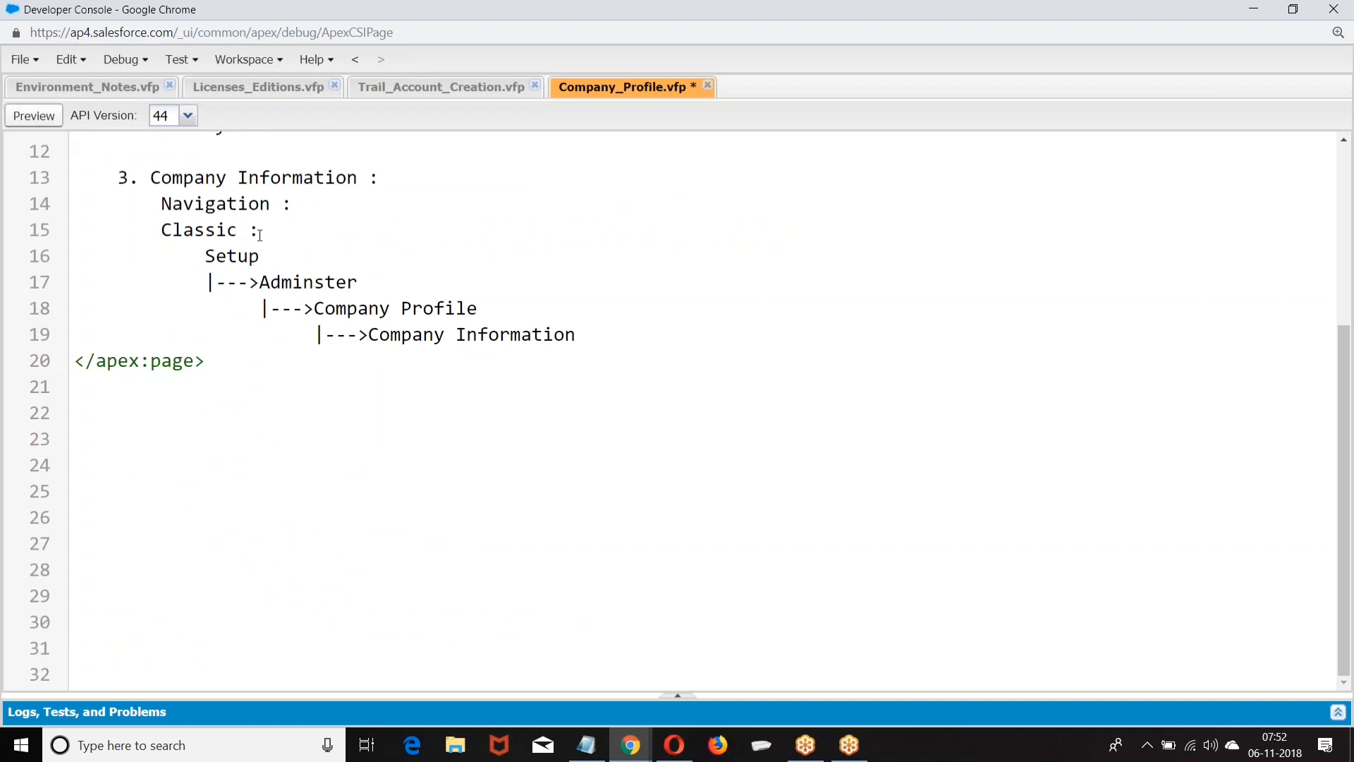
- Underline the "Classic :" heading with a row of dashes
{"action": "key", "text": "Return"}
{"action": "key", "text": "Tab"}
{"action": "type", "text": "-"}
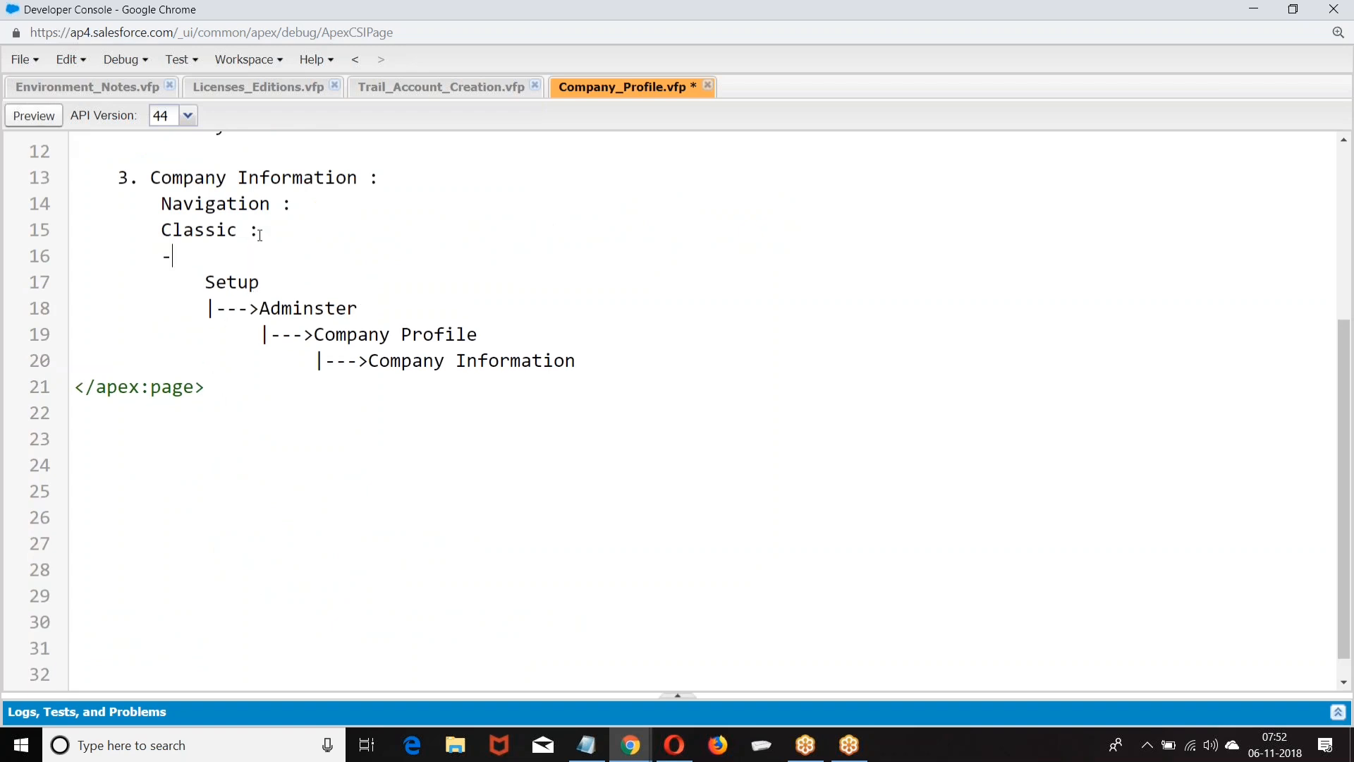
{"action": "type", "text": "---------"}
- Add the heading "Lightning :" after a blank line below the Classic path and underline it with dashes
{"action": "left_click", "coordinate": [601, 364]}
{"action": "key", "text": "Return"}
{"action": "key", "text": "Return"}
{"action": "key", "text": "Tab"}
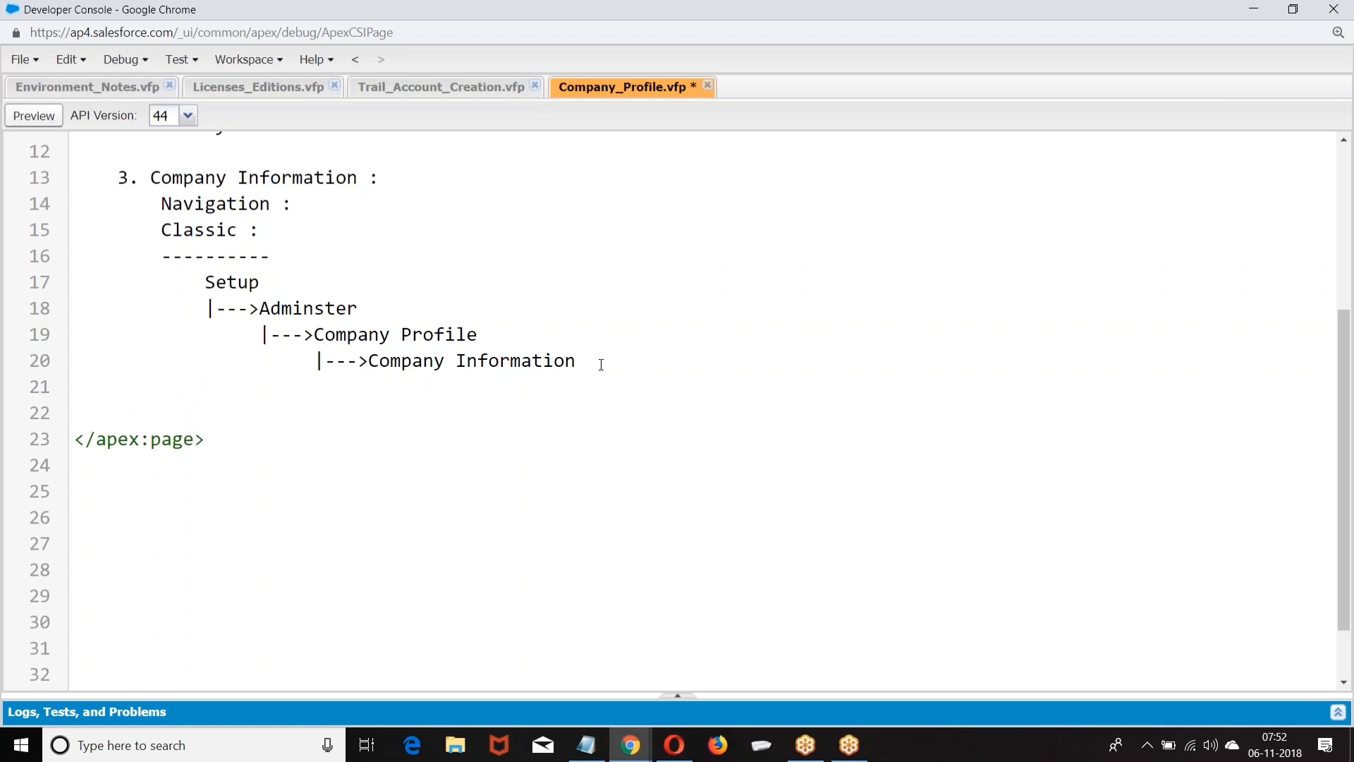
{"action": "type", "text": "Lightning :"}
{"action": "key", "text": "Return"}
{"action": "type", "text": "------------"}
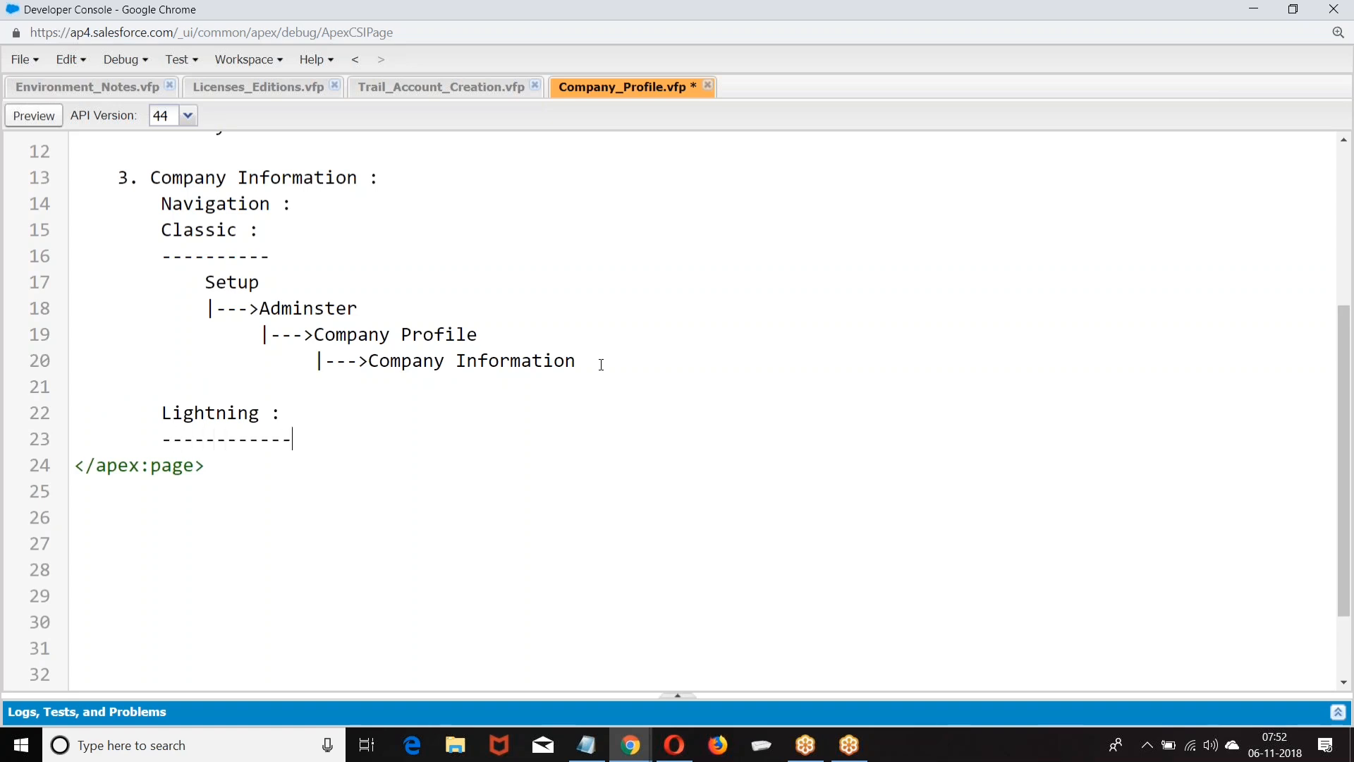
{"action": "key", "text": "BackSpace"}
- Begin the Lightning path with an indented "Setup" line and the branch "|---> Settings" below it
{"action": "key", "text": "Return"}
{"action": "key", "text": "Tab"}
{"action": "type", "text": "S"}
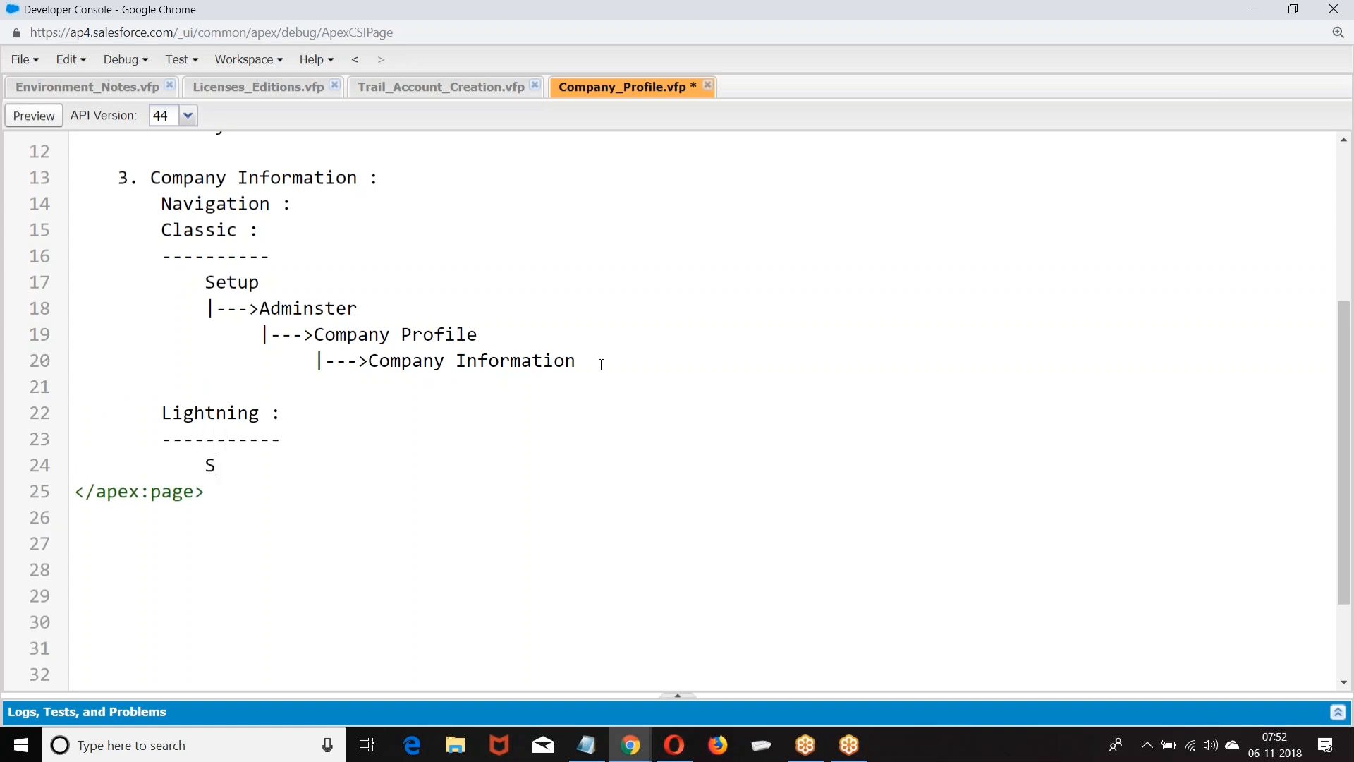
{"action": "type", "text": "etup"}
{"action": "key", "text": "Return"}
{"action": "type", "text": "|"}
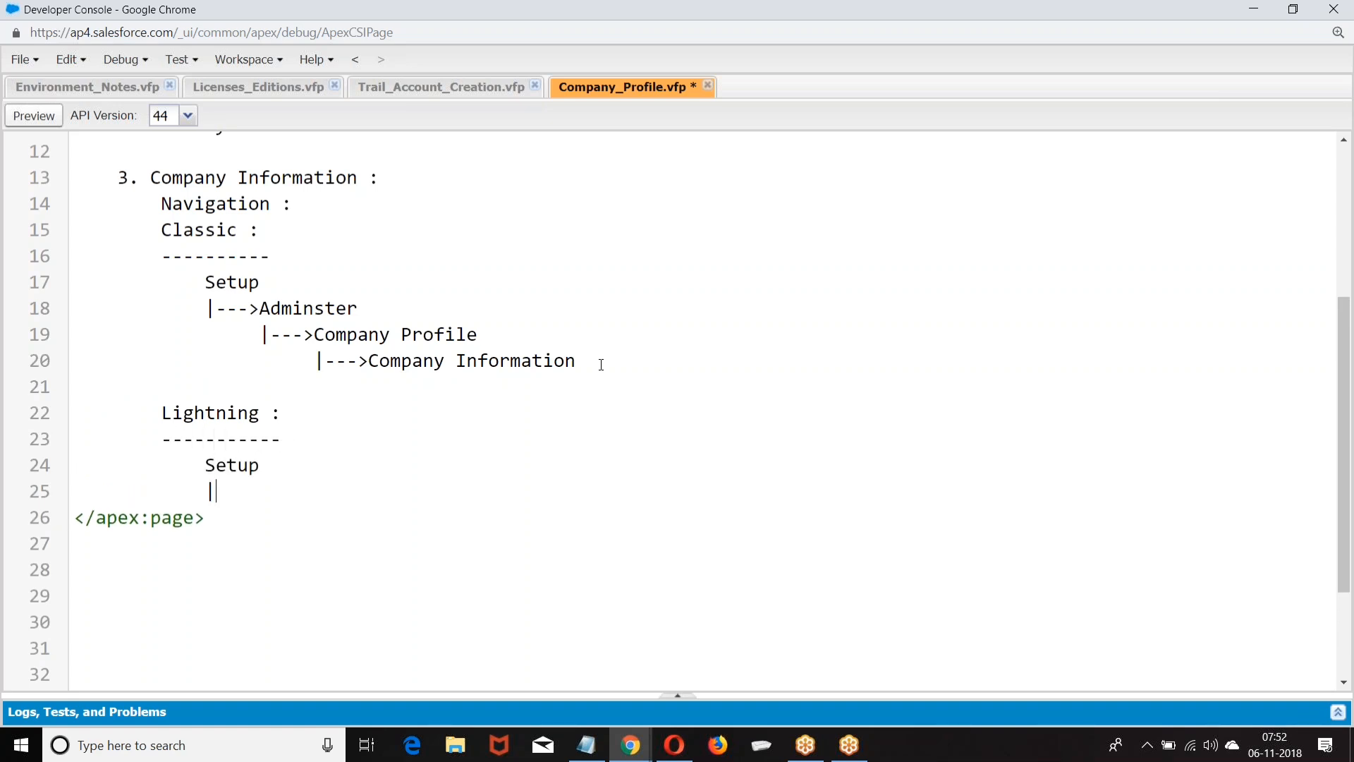
{"action": "type", "text": "--->"}
{"action": "scroll", "coordinate": [602, 363], "scroll_direction": "down", "scroll_amount": 2}
{"action": "type", "text": "Setting"}
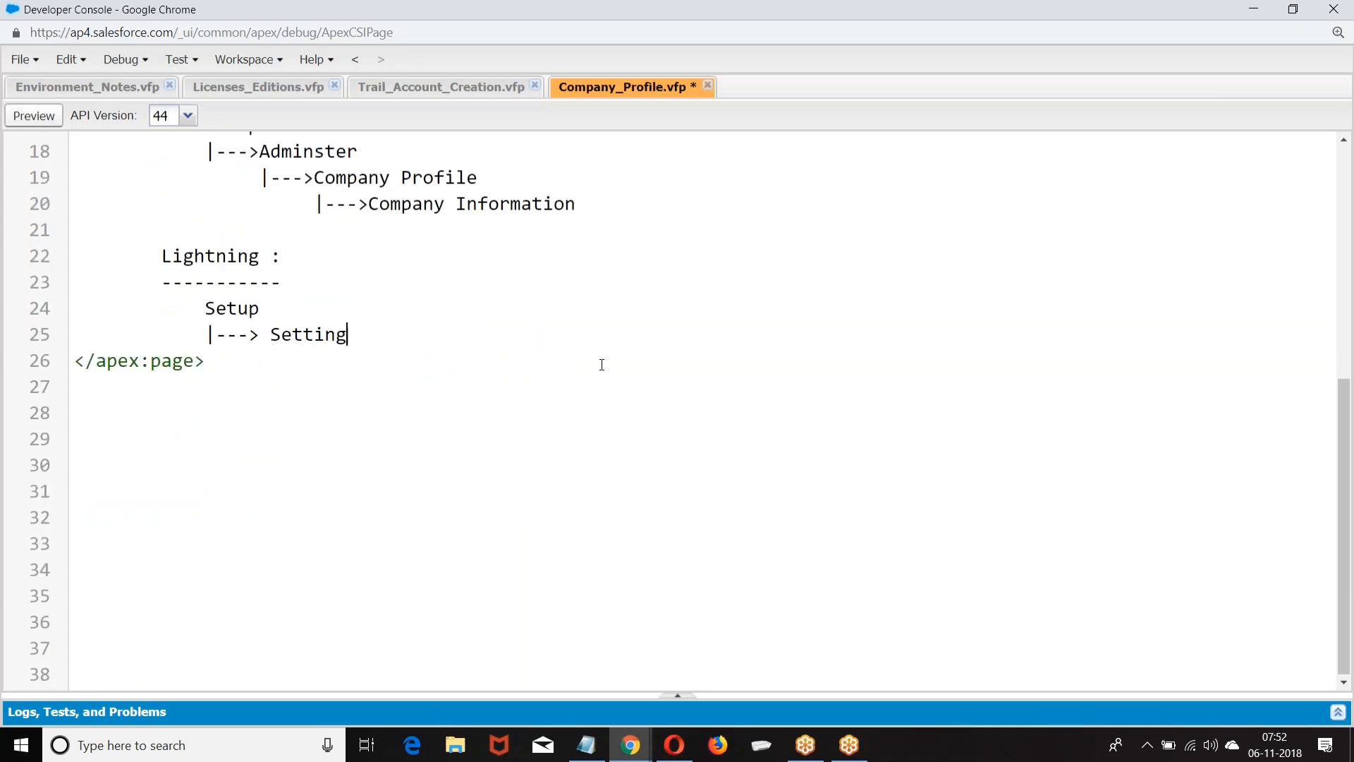
{"action": "type", "text": "s"}
- Add the nested branch "|--->Company Settings" beneath Settings in the Lightning path
{"action": "key", "text": "Return"}
{"action": "key", "text": "Tab"}
{"action": "key", "text": "Tab"}
{"action": "key", "text": "Tab"}
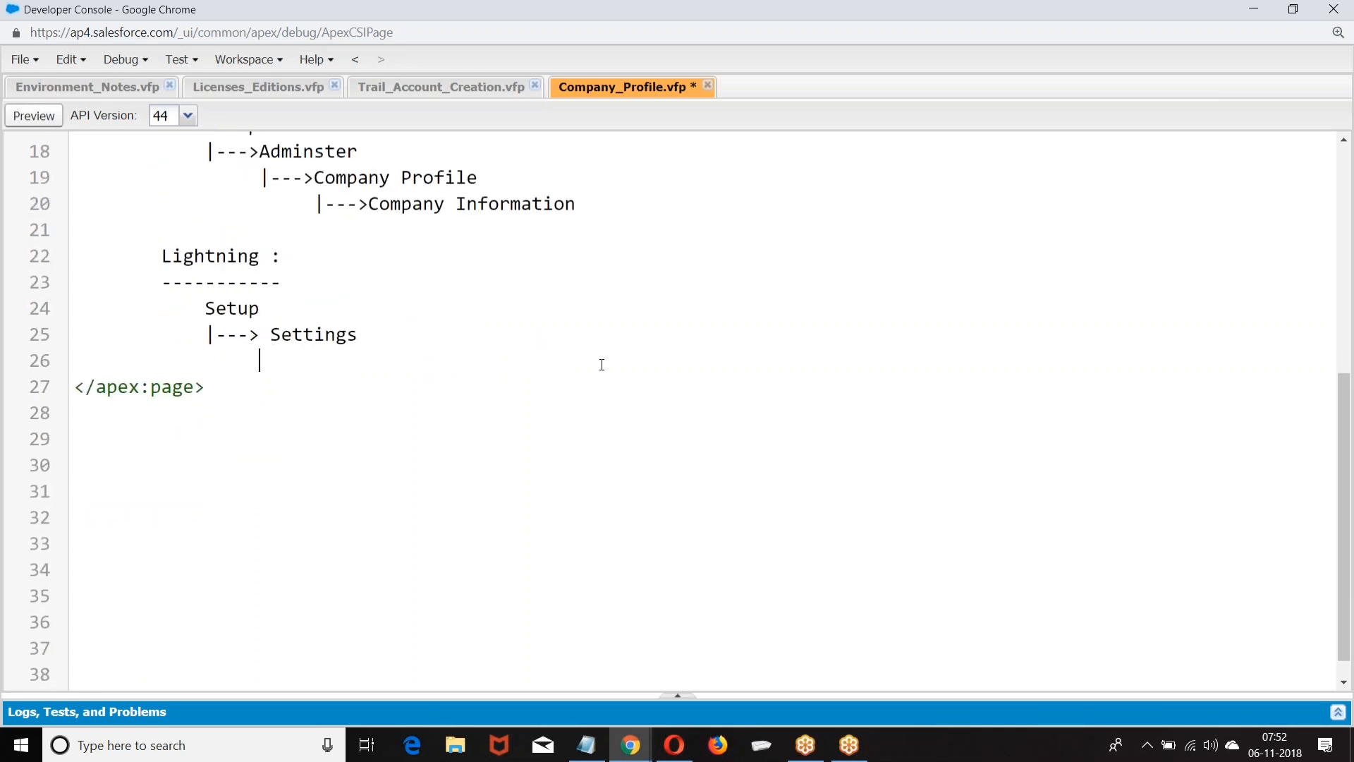
{"action": "type", "text": "|--->Company"}
{"action": "key", "text": "Return"}
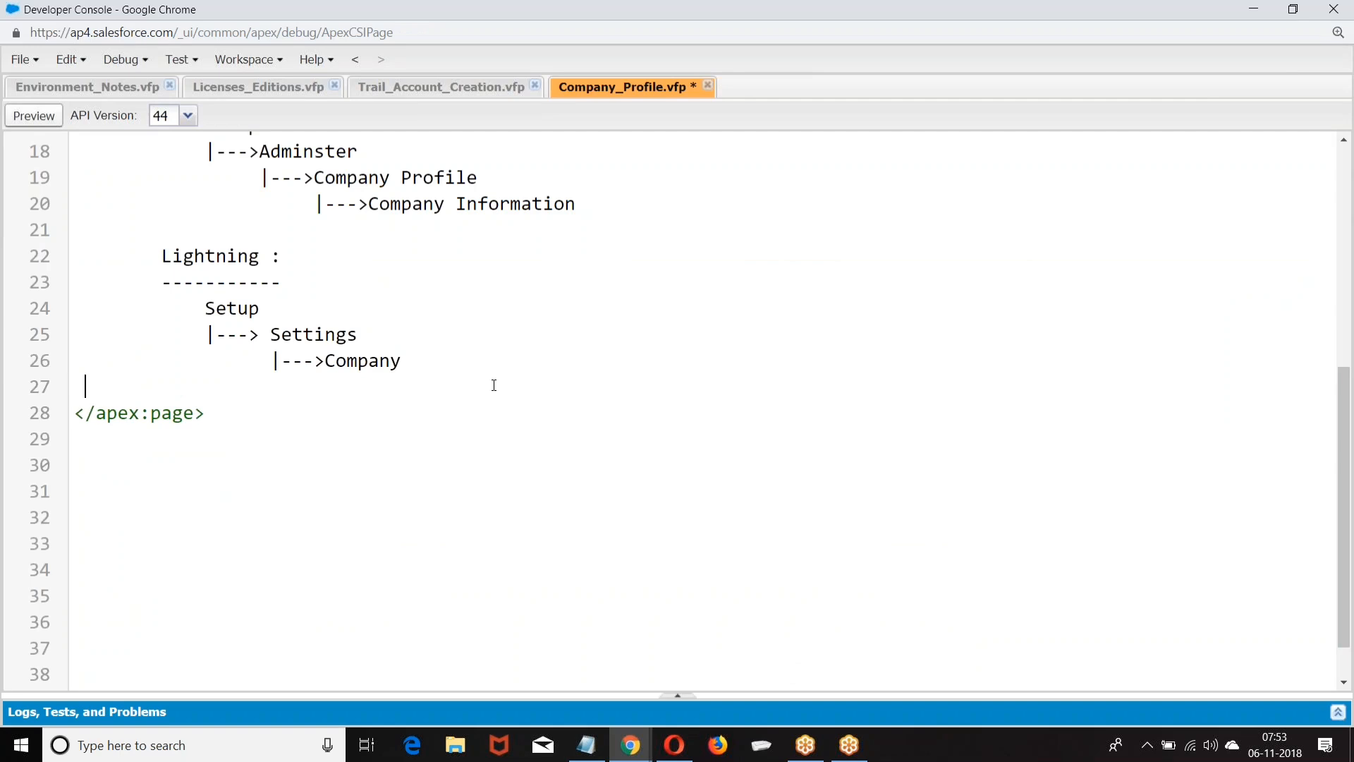
{"action": "key", "text": "BackSpace"}
{"action": "key", "text": "BackSpace"}
{"action": "type", "text": "Settin"}
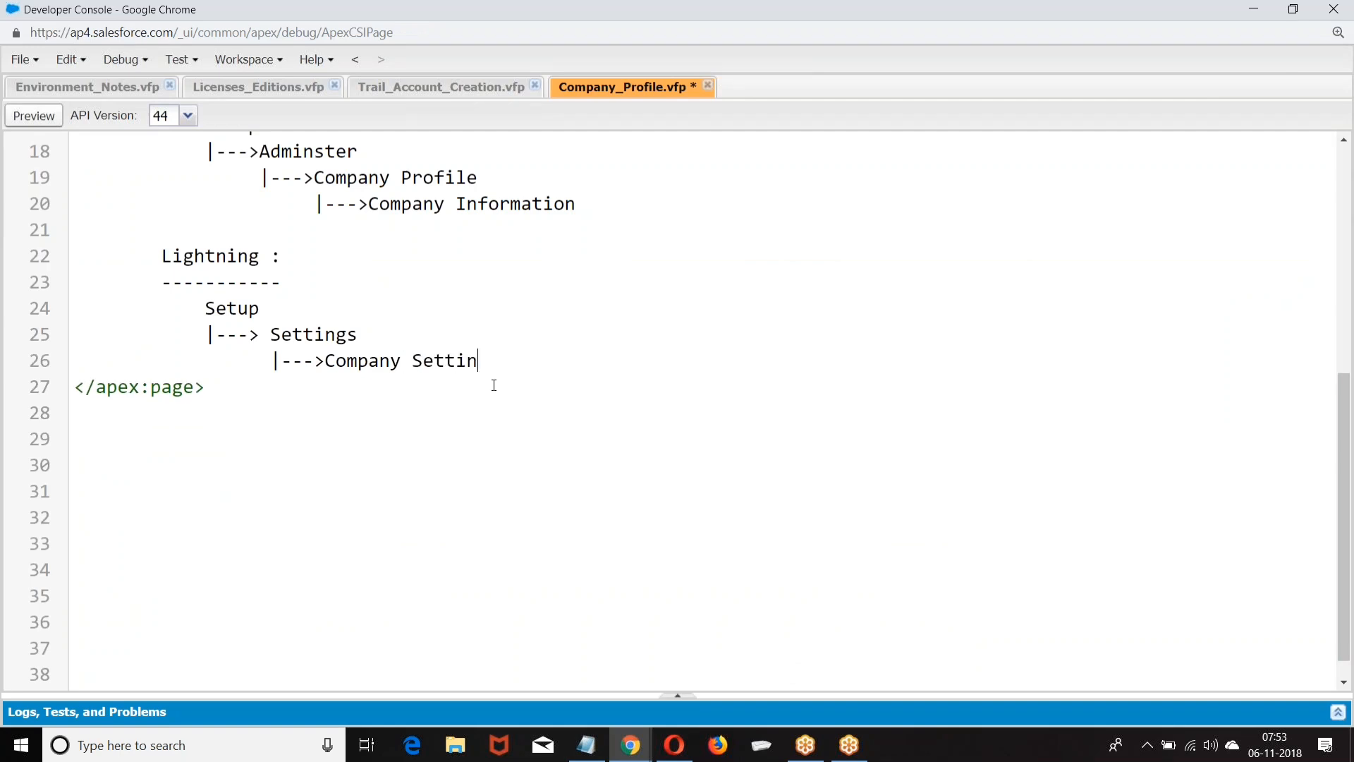
{"action": "type", "text": "gs"}
- Add a further nested branch "|---> Company Settings" as the innermost level of the Lightning path
{"action": "key", "text": "Return"}
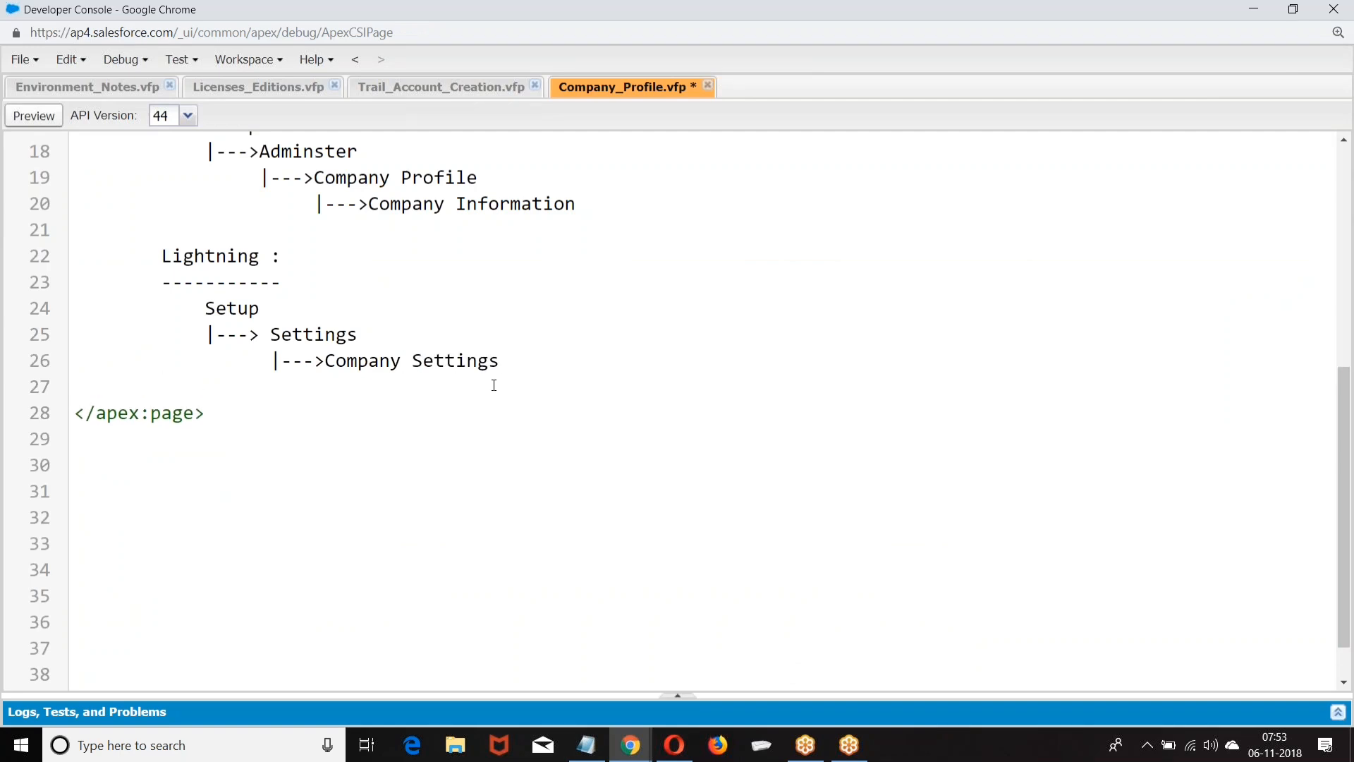
{"action": "type", "text": "|---> COmpa"}
{"action": "key", "text": "BackSpace"}
{"action": "key", "text": "BackSpace"}
{"action": "key", "text": "BackSpace"}
{"action": "key", "text": "BackSpace"}
{"action": "type", "text": "ompany S"}
{"action": "key", "text": "BackSpace"}
{"action": "type", "text": "Settings"}
- Add an empty line below the Lightning path and change "Settings" to "Information" in its innermost branch
{"action": "key", "text": "Return"}
{"action": "key", "text": "Tab"}
{"action": "key", "text": "Tab"}
{"action": "key", "text": "Tab"}
{"action": "key", "text": "Tab"}
{"action": "key", "text": "Tab"}
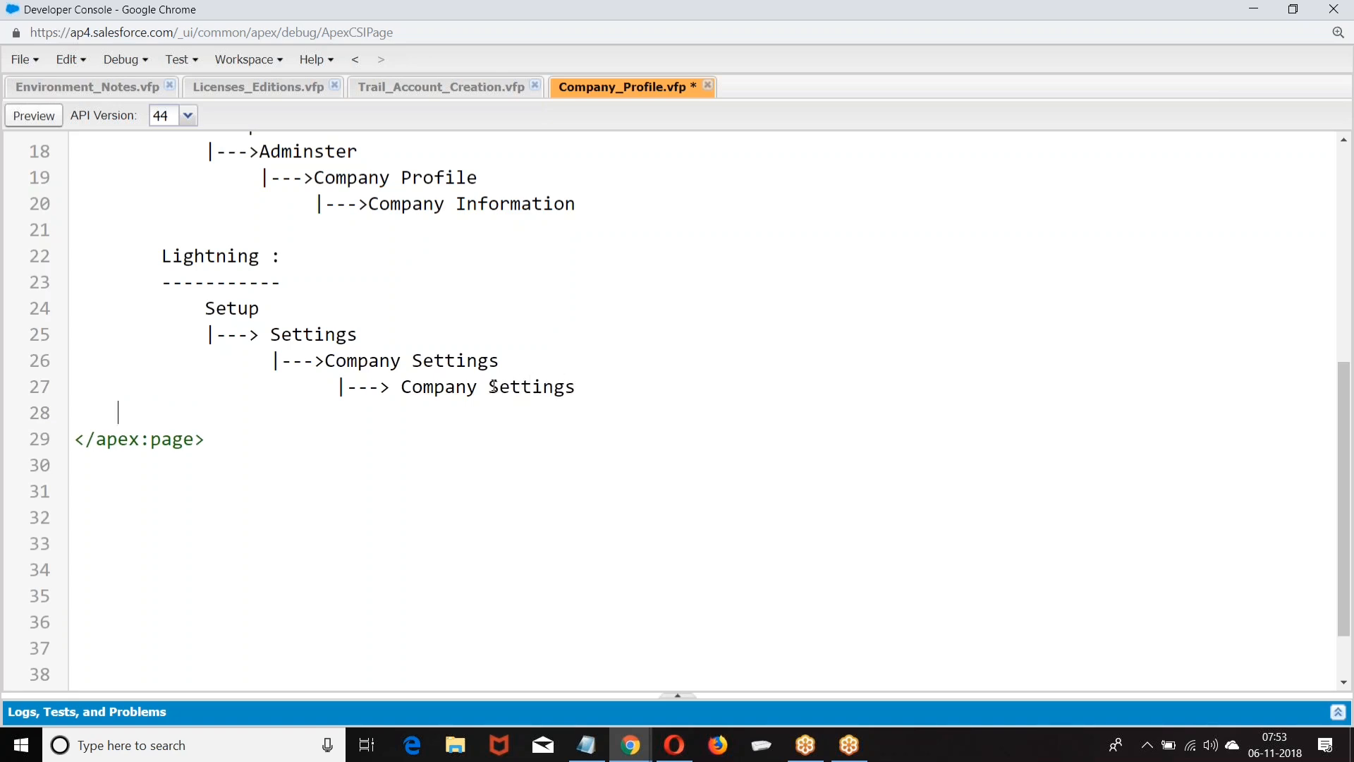
{"action": "key", "text": "Tab"}
{"action": "double_click", "coordinate": [492, 387]}
{"action": "key", "text": "BackSpace"}
{"action": "type", "text": "Information"}
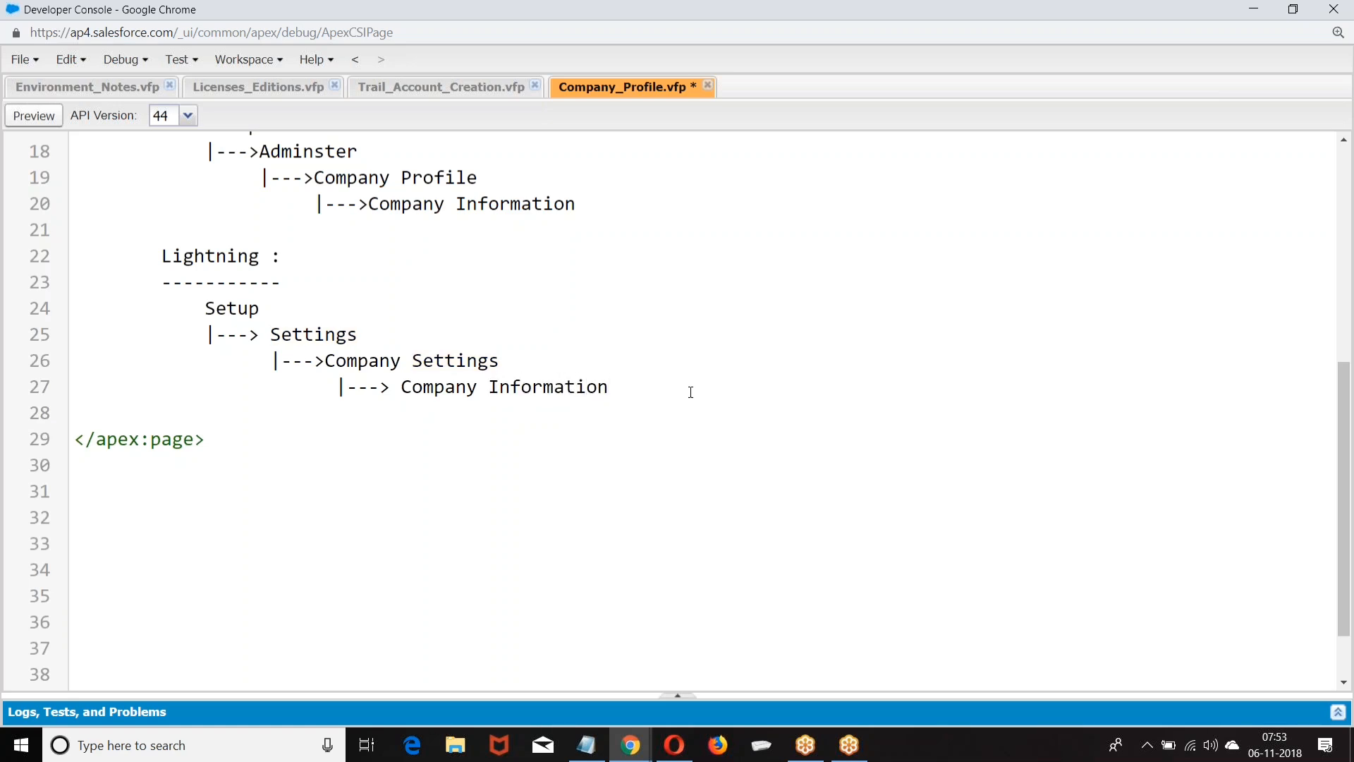
- Add the nested branch "|--->Edit" beneath Company Information in the Classic path
{"action": "scroll", "coordinate": [690, 392], "scroll_direction": "up", "scroll_amount": 2}
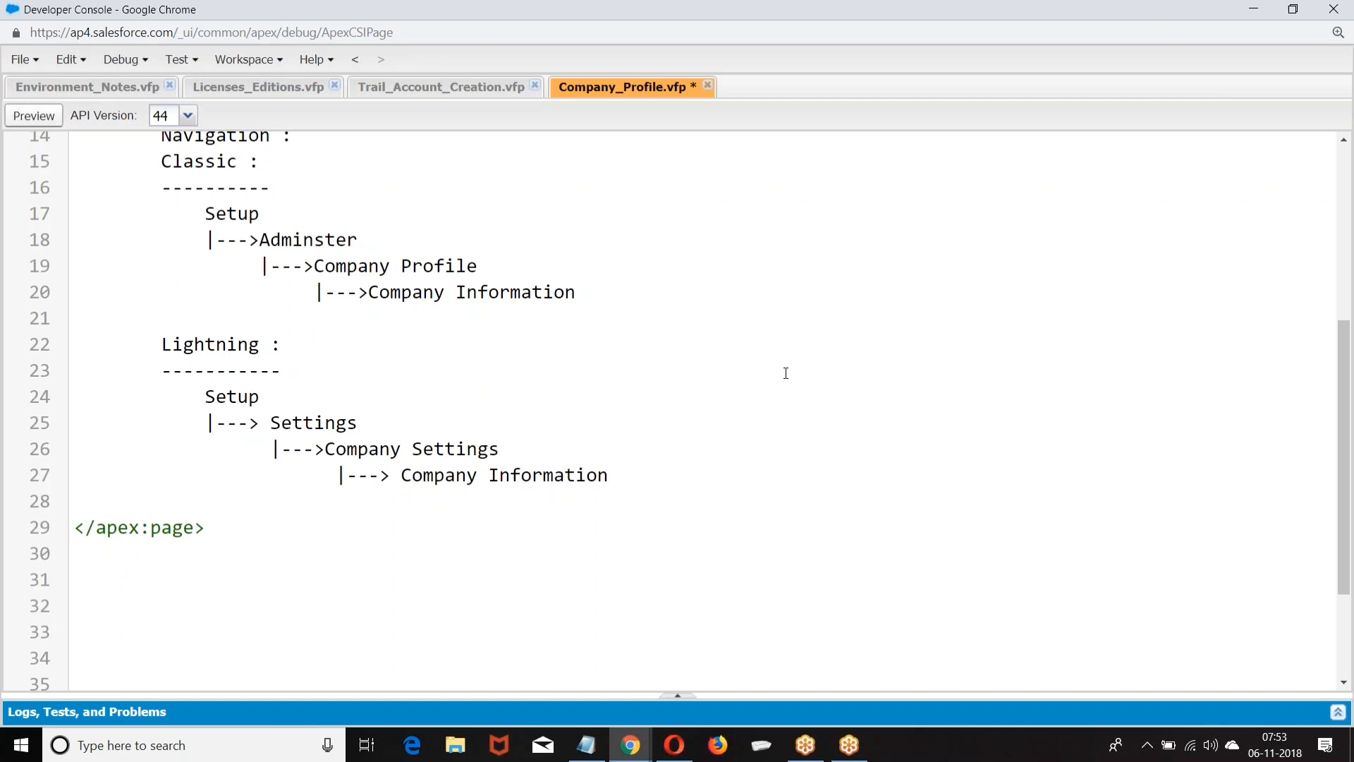
{"action": "scroll", "coordinate": [785, 372], "scroll_direction": "down", "scroll_amount": 2}
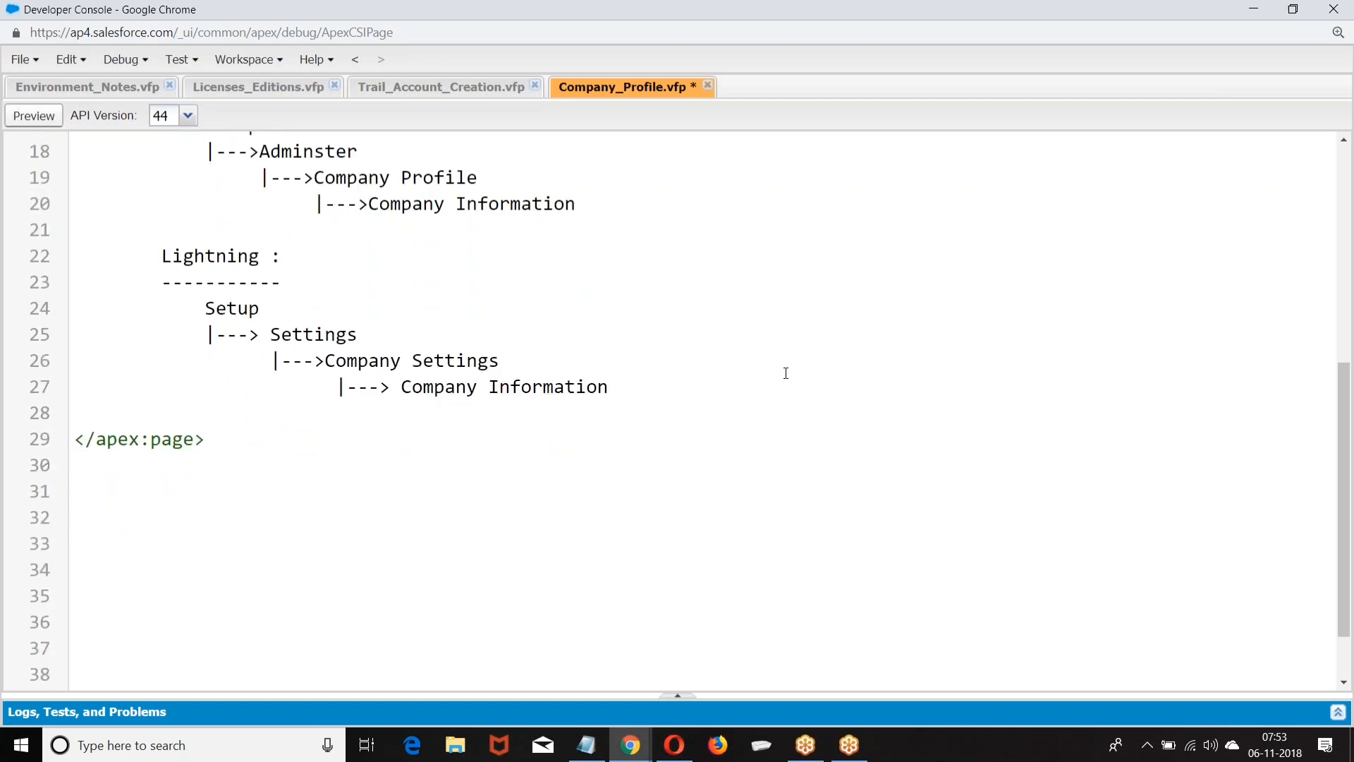
{"action": "key", "text": "Return"}
{"action": "key", "text": "Tab"}
{"action": "key", "text": "Tab"}
{"action": "key", "text": "Tab"}
{"action": "key", "text": "Tab"}
{"action": "key", "text": "Tab"}
{"action": "key", "text": "Tab"}
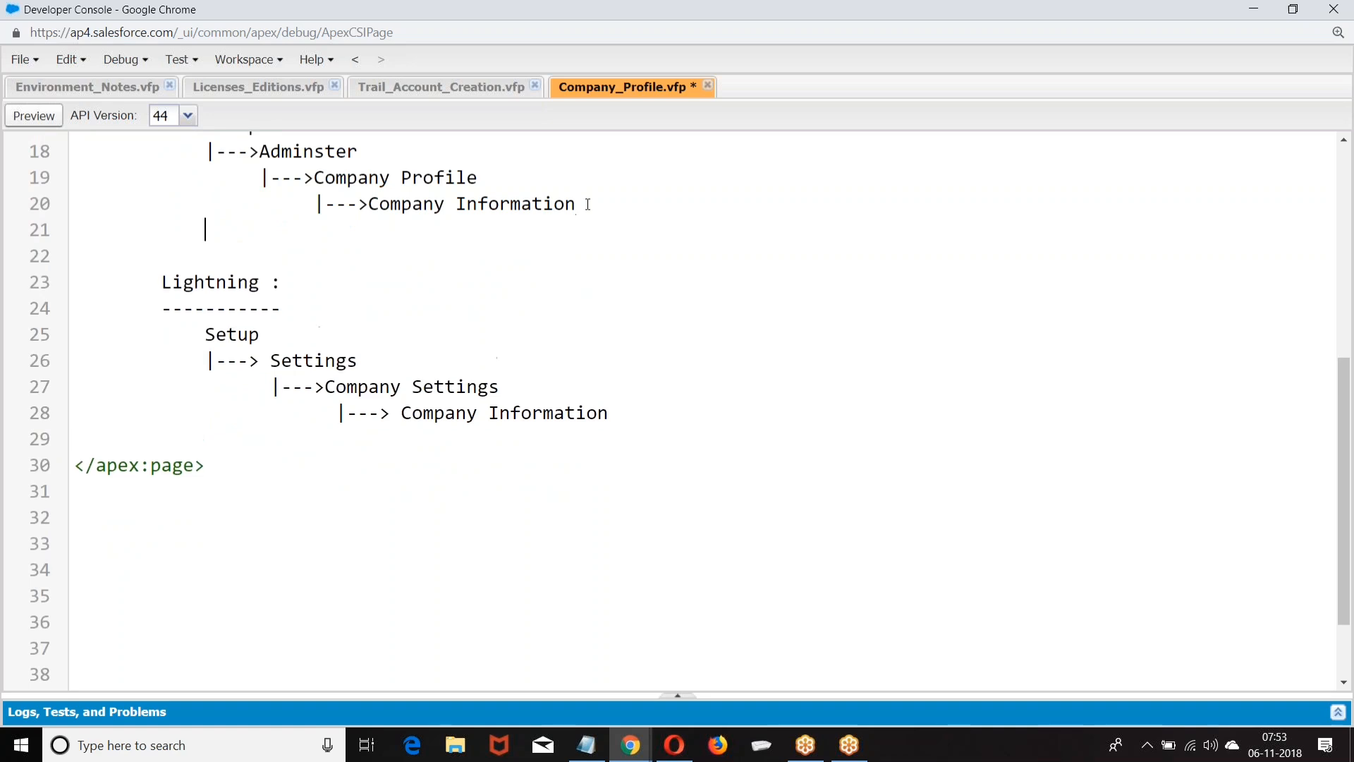
{"action": "key", "text": "BackSpace"}
{"action": "type", "text": "|--->Edit"}
- Add the nested branch "|--->Edit" beneath Company Information in the Lightning path
{"action": "left_click", "coordinate": [624, 415]}
{"action": "key", "text": "Return"}
{"action": "key", "text": "Tab"}
{"action": "key", "text": "Tab"}
{"action": "key", "text": "Tab"}
{"action": "key", "text": "Tab"}
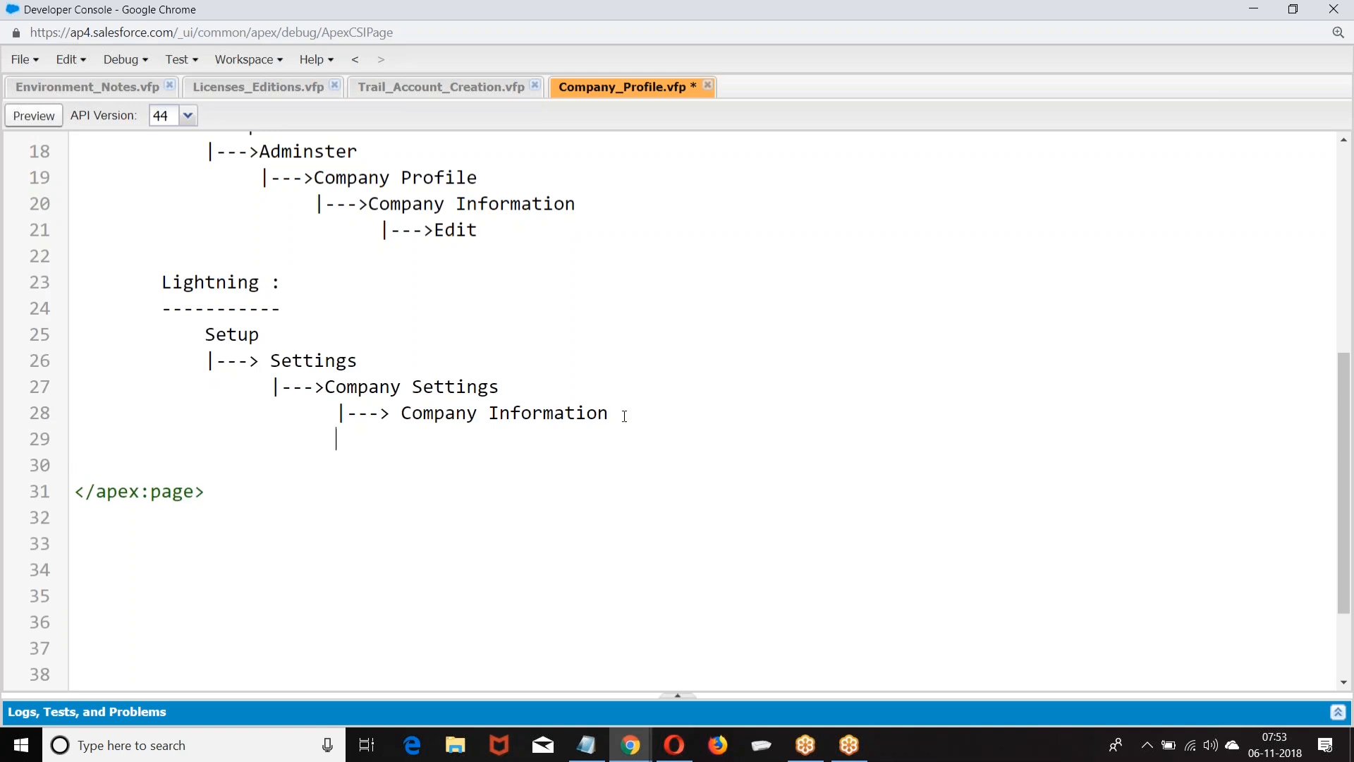
{"action": "key", "text": "Tab"}
{"action": "type", "text": "|-->Edit"}
{"action": "left_click", "coordinate": [436, 440]}
{"action": "type", "text": "-"}
{"action": "scroll", "coordinate": [553, 396], "scroll_direction": "down", "scroll_amount": 2}
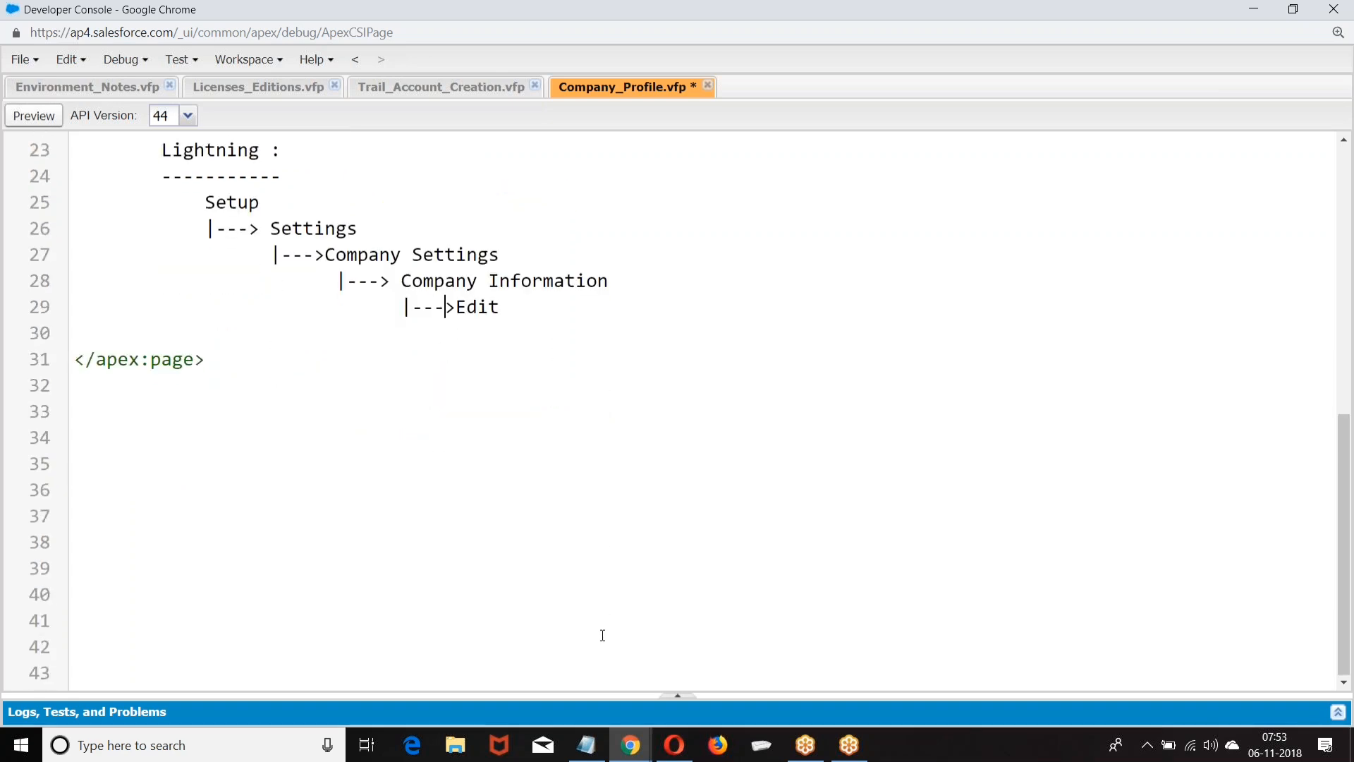
- Switch to the Salesforce Company Information edit page in Chrome and set the Default Locale to English (India)
{"action": "left_click", "coordinate": [630, 745]}
{"action": "left_click", "coordinate": [563, 683]}
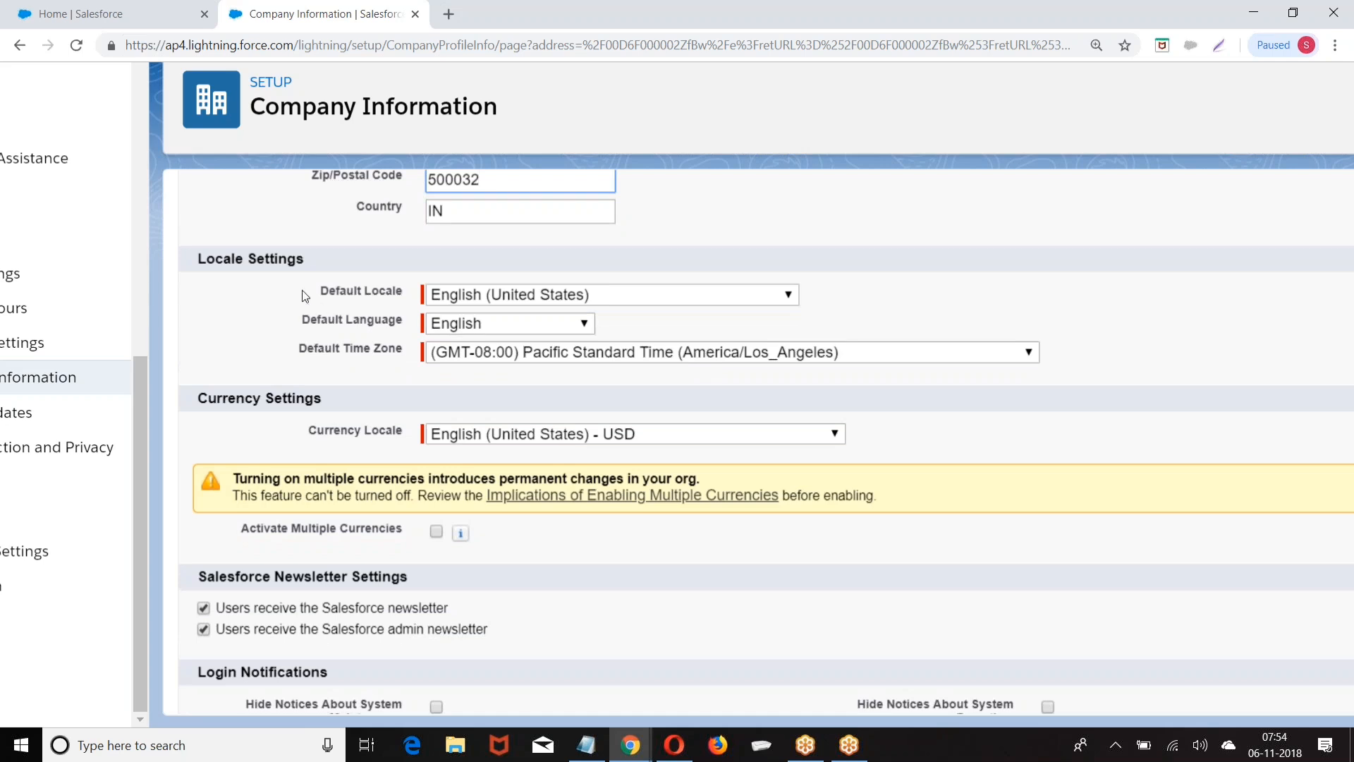
{"action": "left_click_drag", "start_coordinate": [311, 289], "coordinate": [411, 292]}
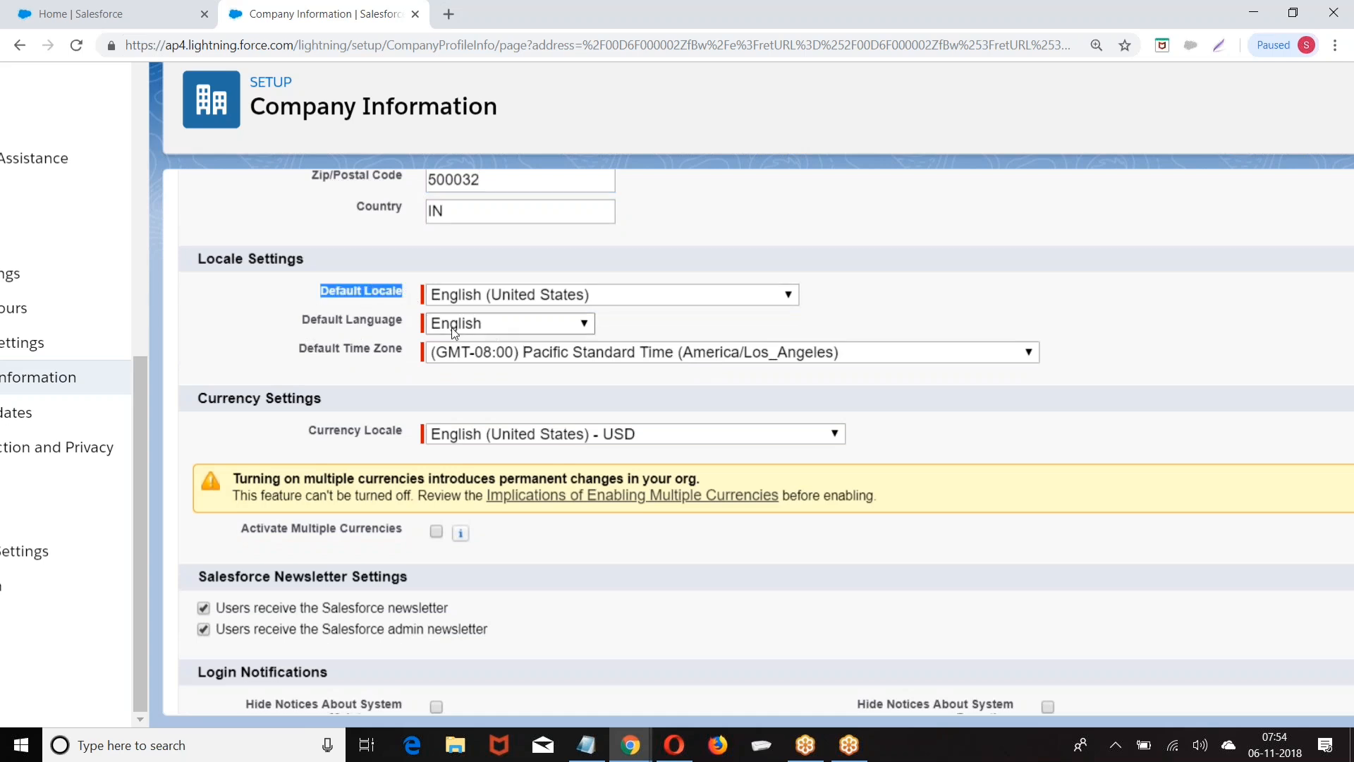
{"action": "left_click", "coordinate": [533, 294]}
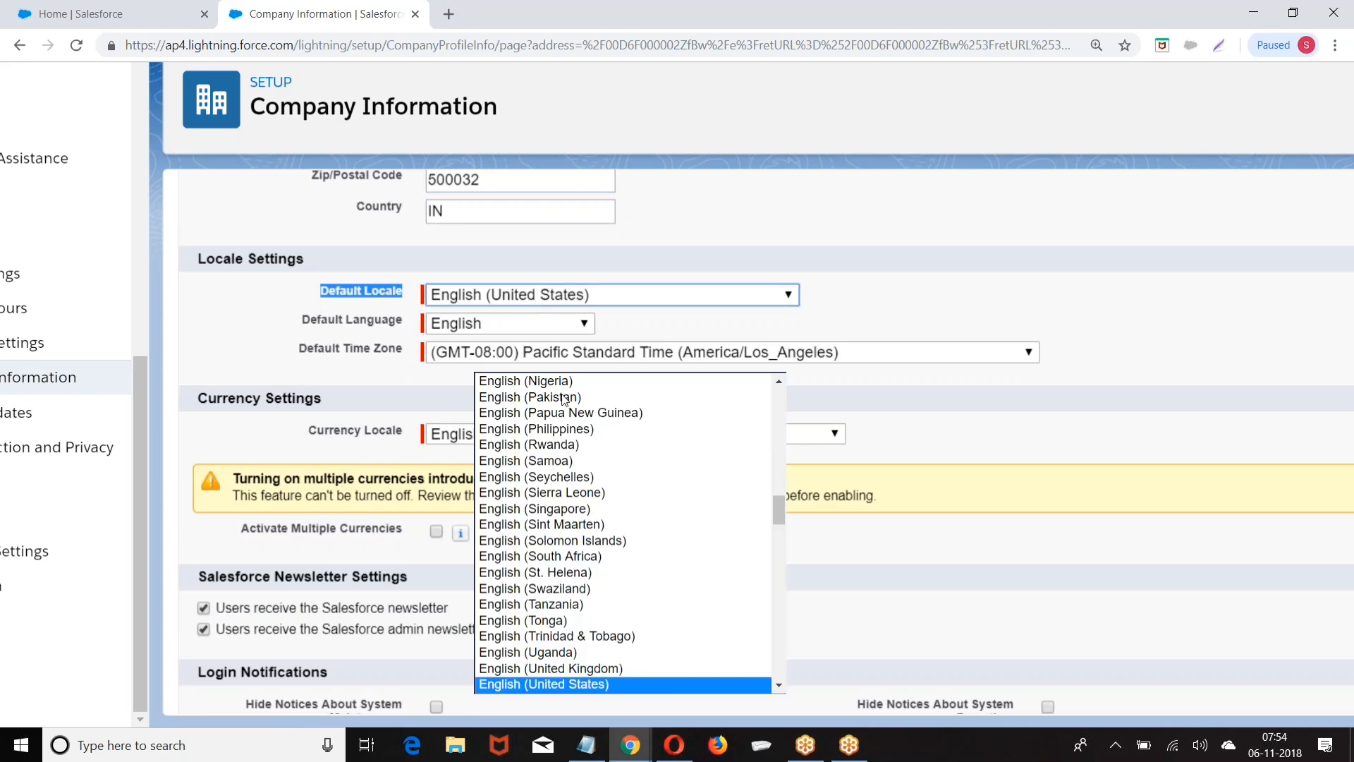
{"action": "scroll", "coordinate": [591, 539], "scroll_direction": "up", "scroll_amount": 8}
{"action": "scroll", "coordinate": [571, 431], "scroll_direction": "down", "scroll_amount": 4}
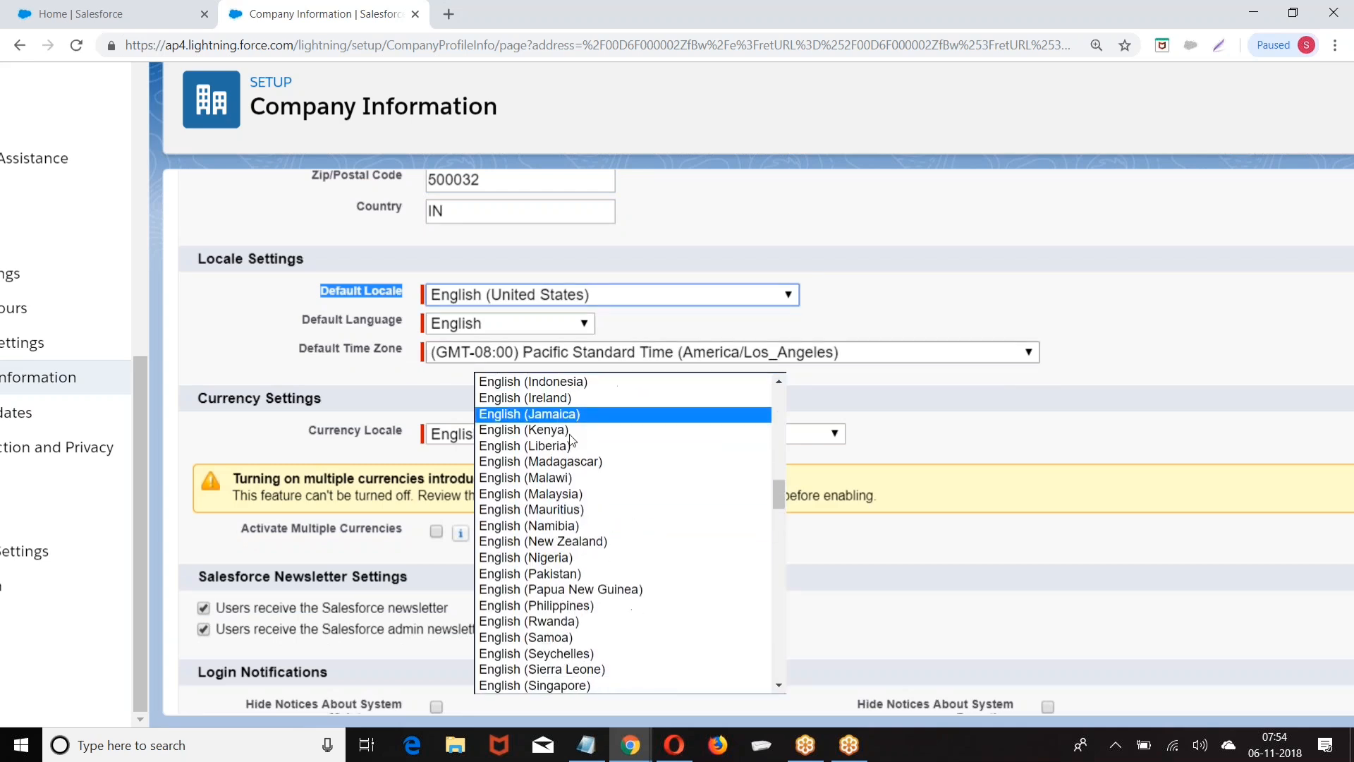
{"action": "scroll", "coordinate": [571, 431], "scroll_direction": "up", "scroll_amount": 4}
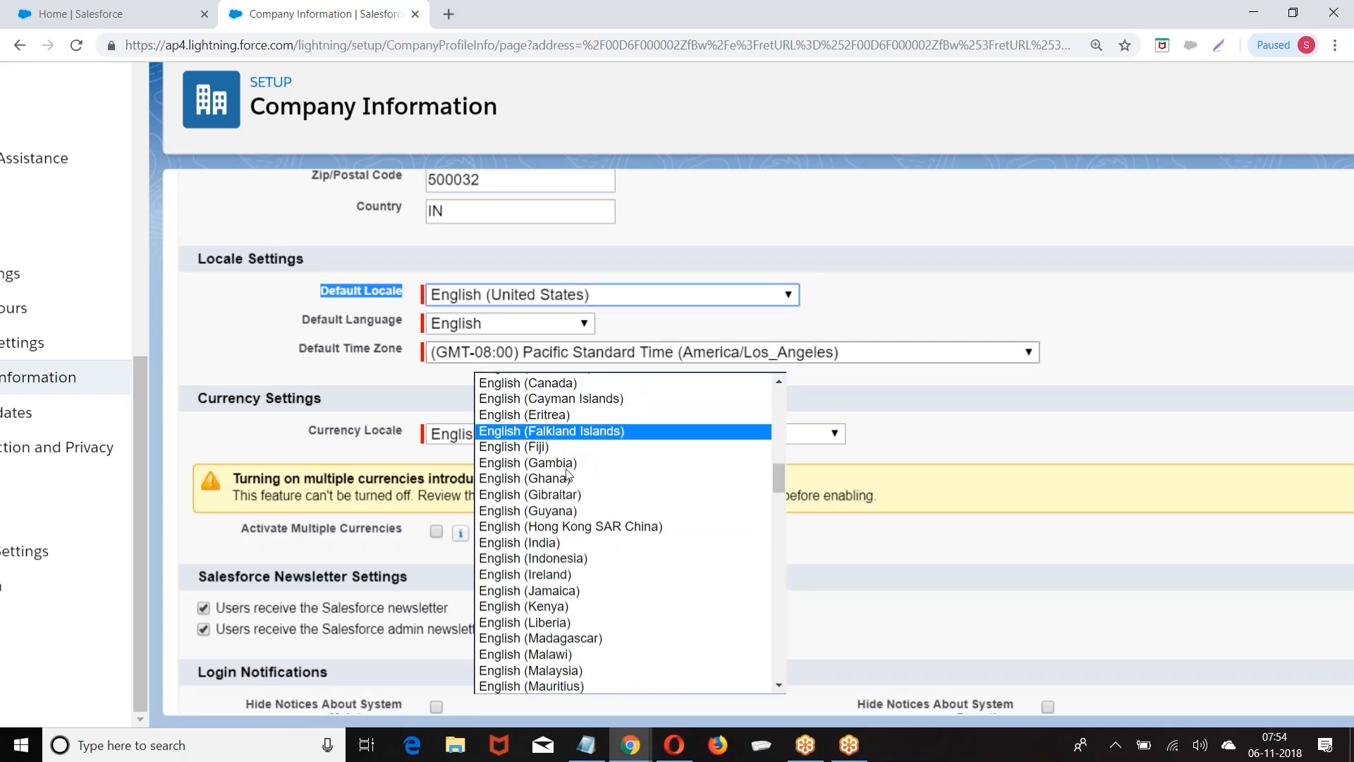
{"action": "left_click", "coordinate": [537, 543]}
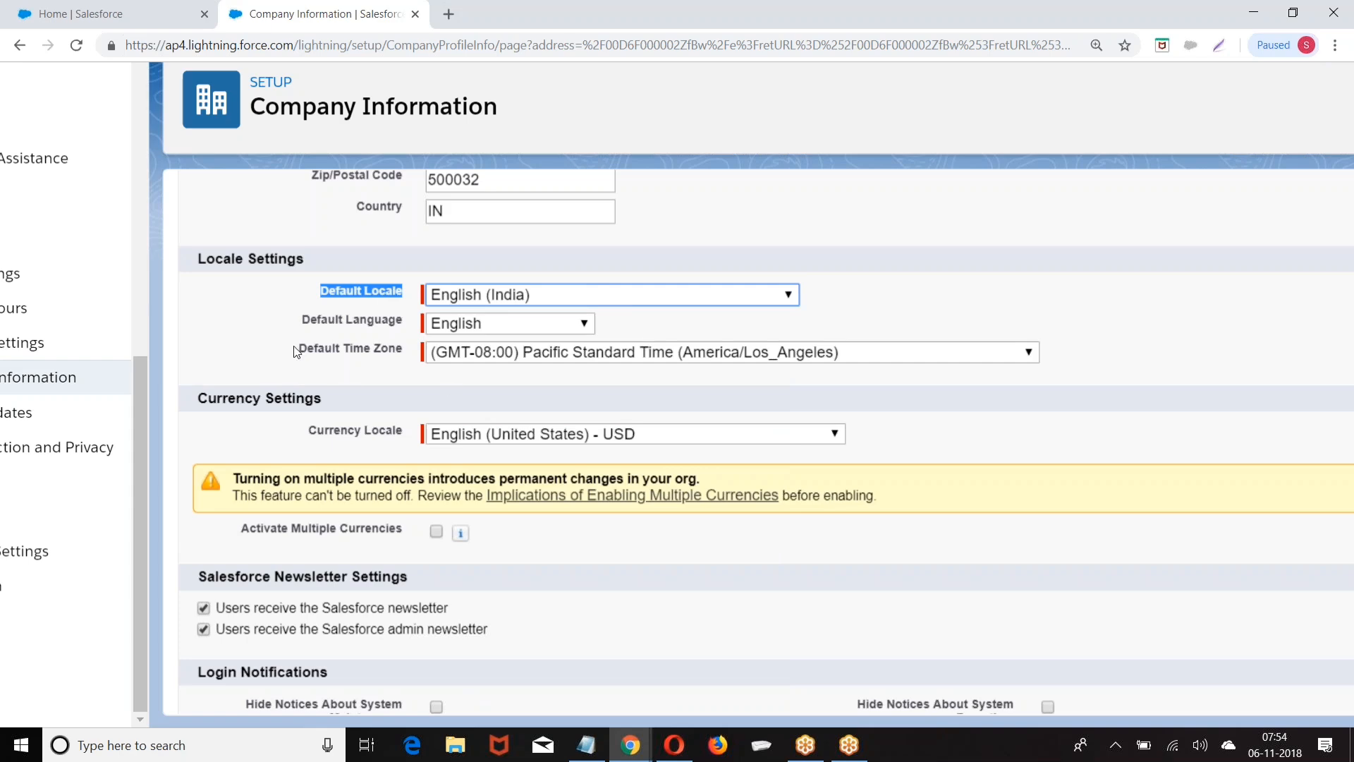
- Set the Default Time Zone to (GMT+05:30) India Standard Time (Asia/Kolkata)
{"action": "left_click", "coordinate": [679, 351]}
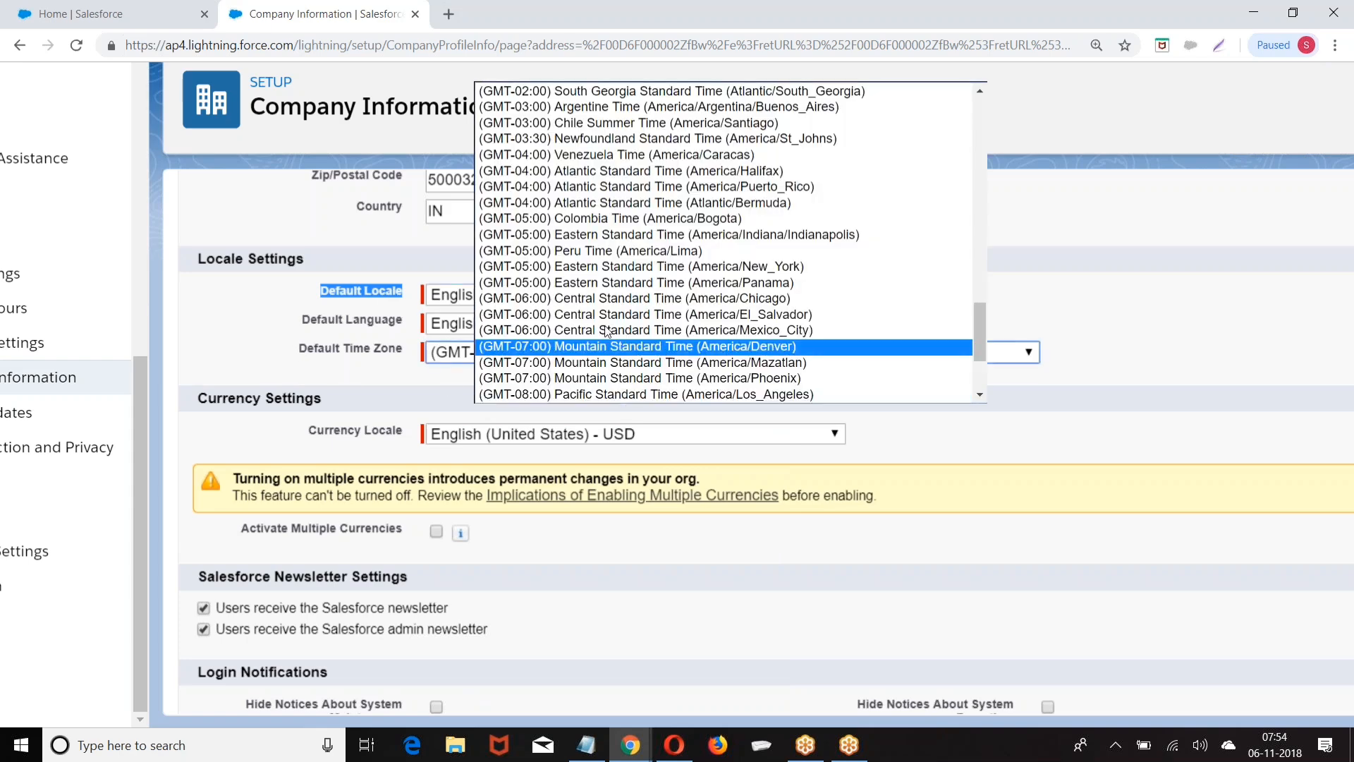
{"action": "scroll", "coordinate": [596, 282], "scroll_direction": "up", "scroll_amount": 12}
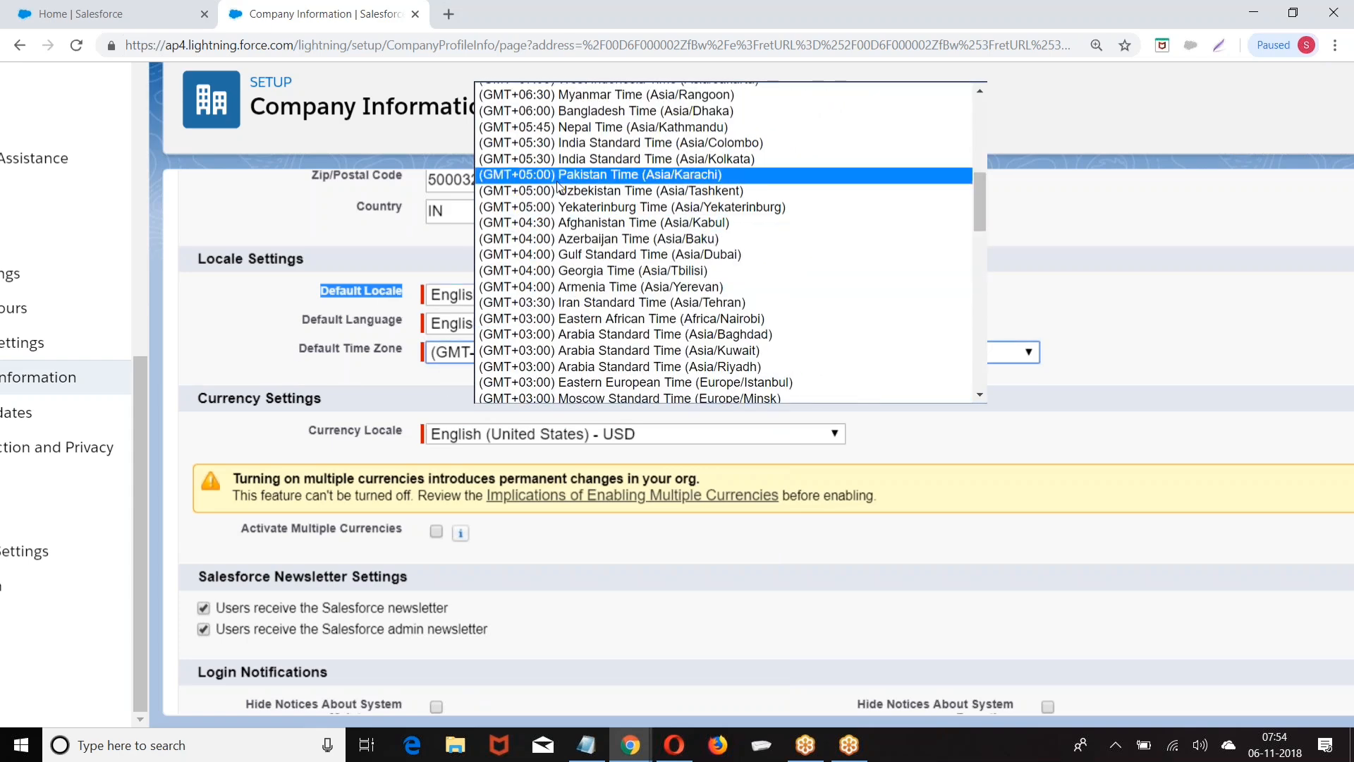
{"action": "left_click", "coordinate": [609, 158]}
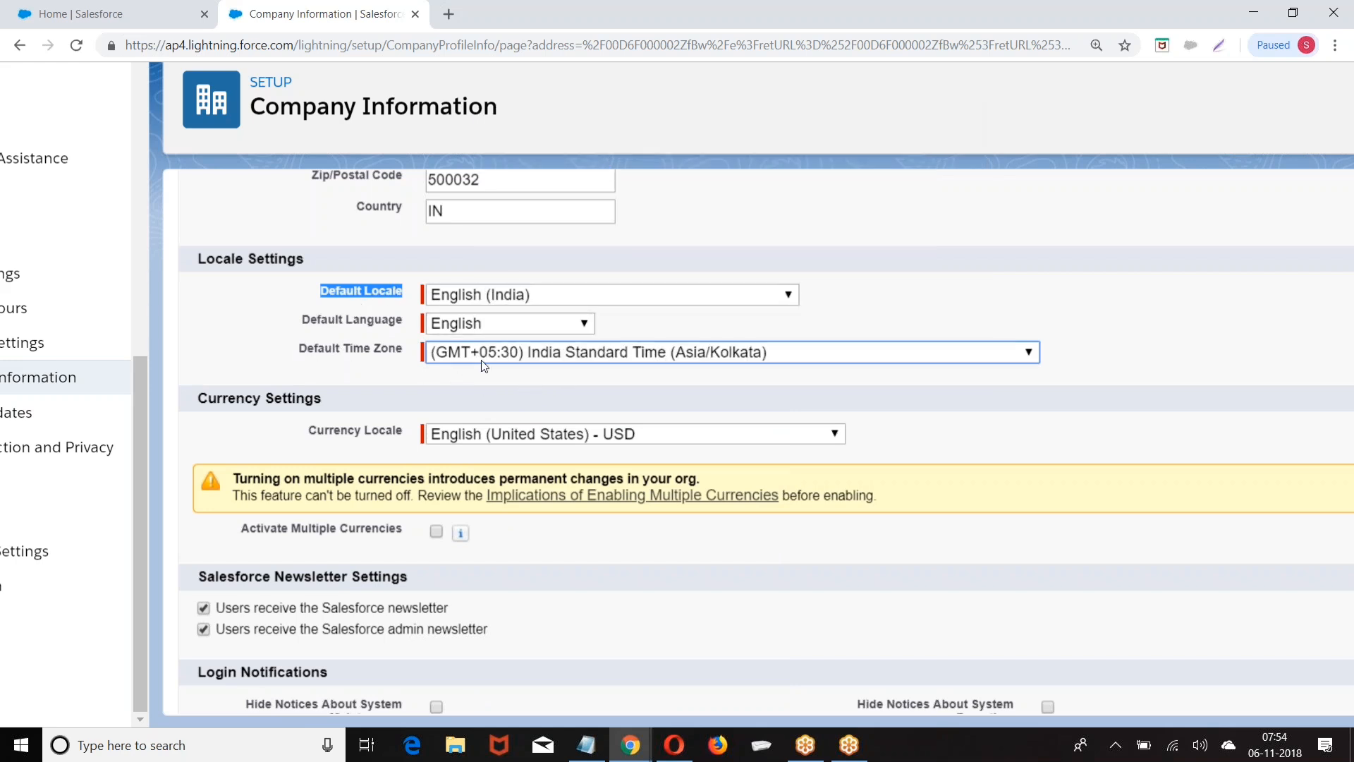
- Set the Currency Locale to English (India) - INR in the Currency Settings
{"action": "scroll", "coordinate": [493, 363], "scroll_direction": "up", "scroll_amount": 5}
{"action": "scroll", "coordinate": [428, 555], "scroll_direction": "down", "scroll_amount": 6}
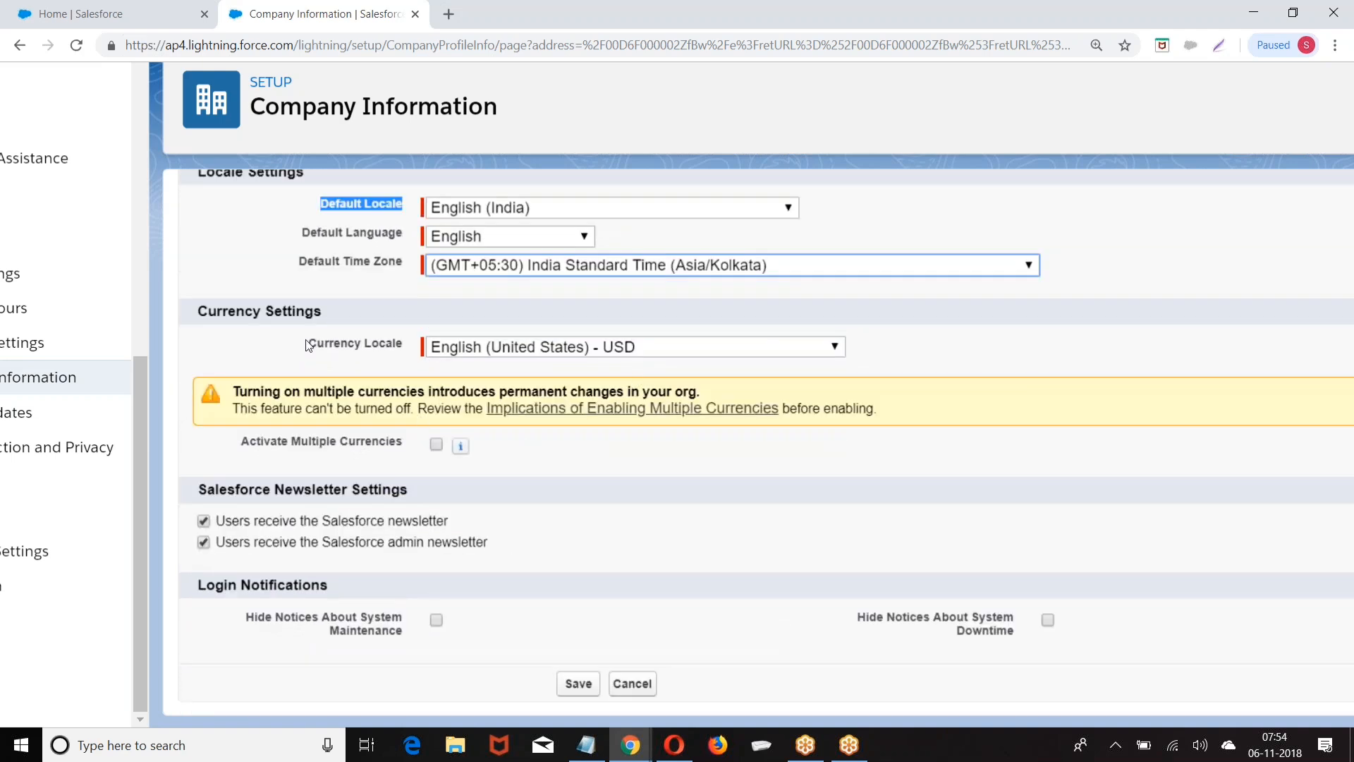
{"action": "left_click_drag", "start_coordinate": [305, 343], "coordinate": [419, 347]}
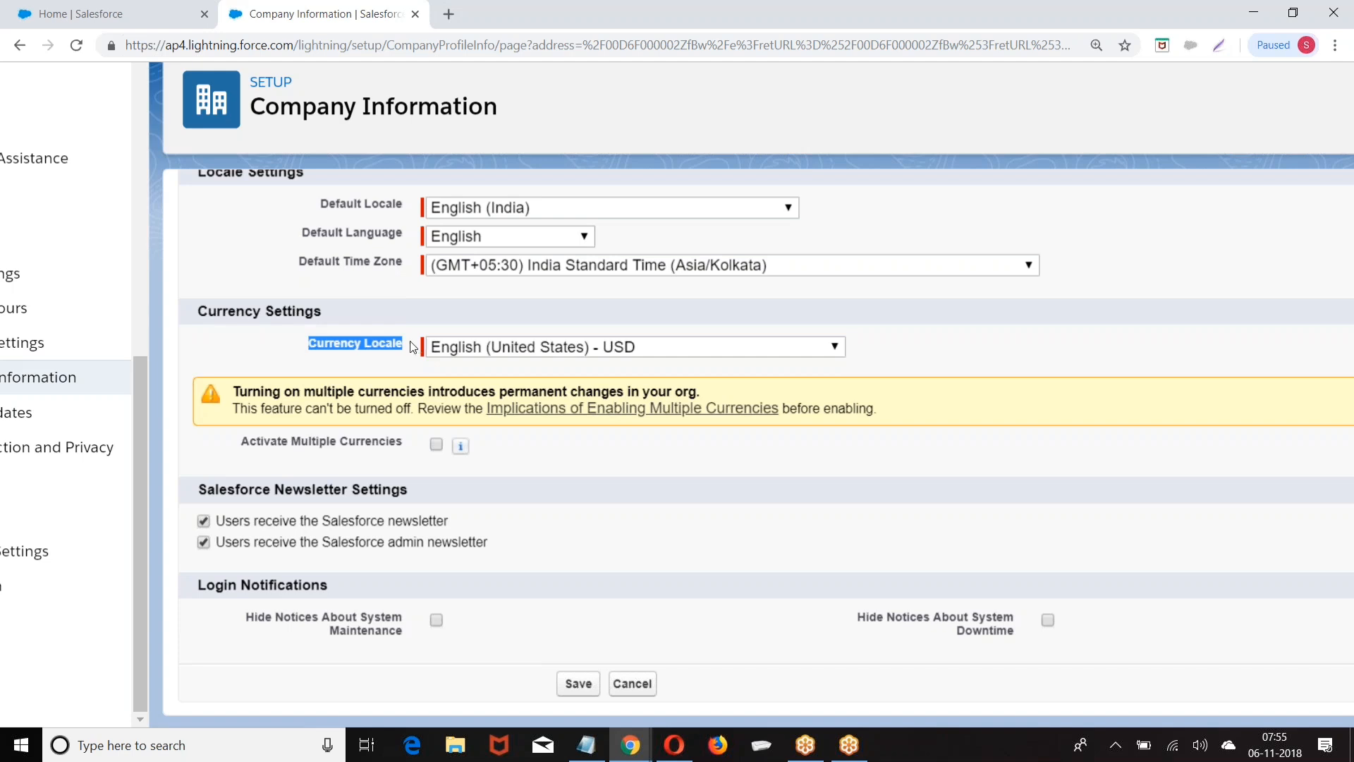
{"action": "left_click", "coordinate": [489, 352]}
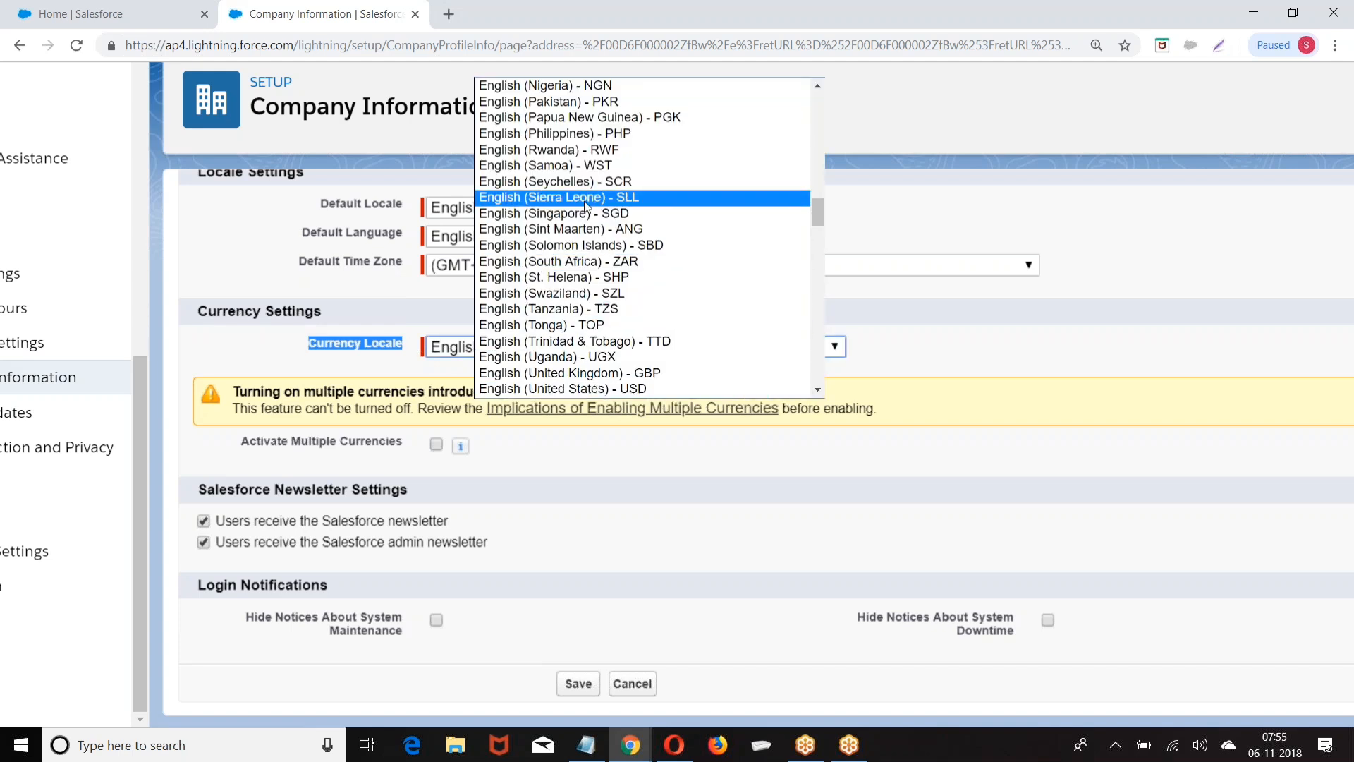
{"action": "scroll", "coordinate": [557, 201], "scroll_direction": "up", "scroll_amount": 5}
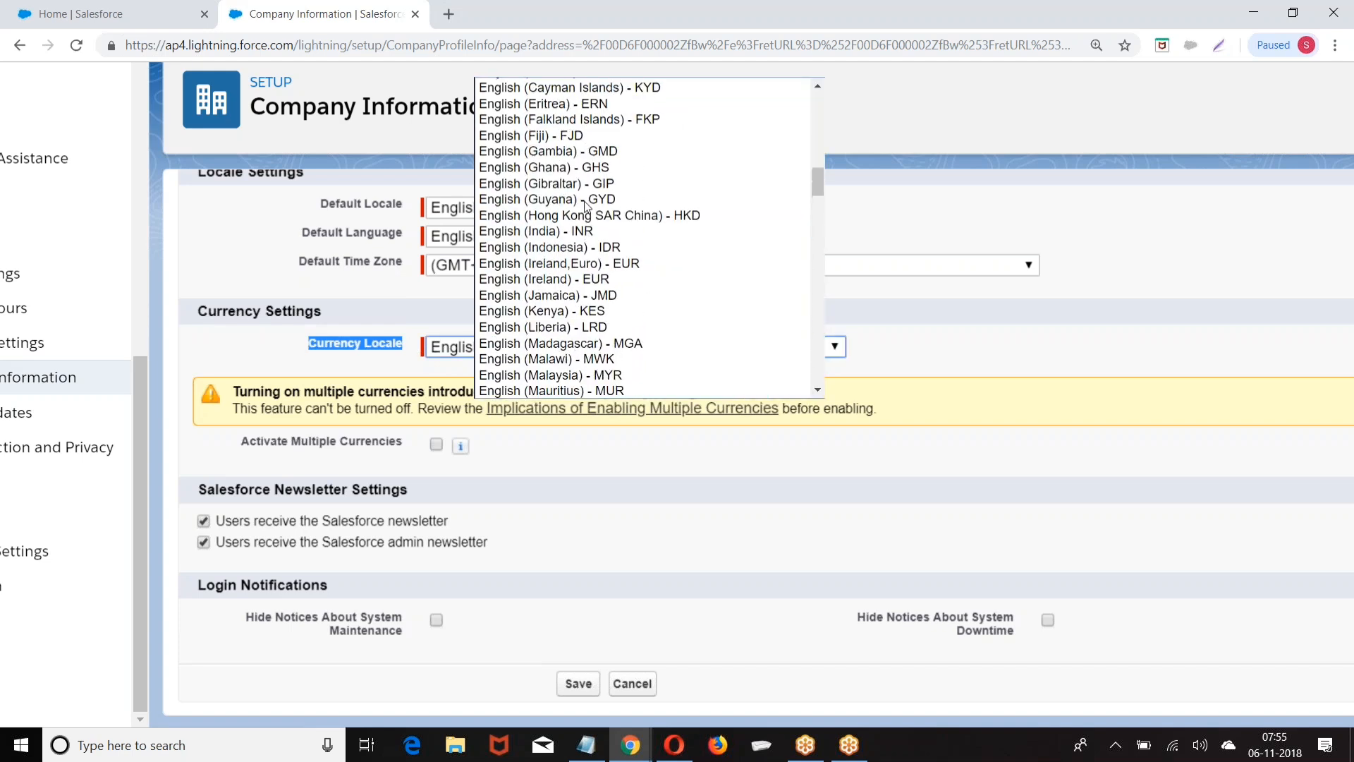
{"action": "left_click", "coordinate": [554, 233]}
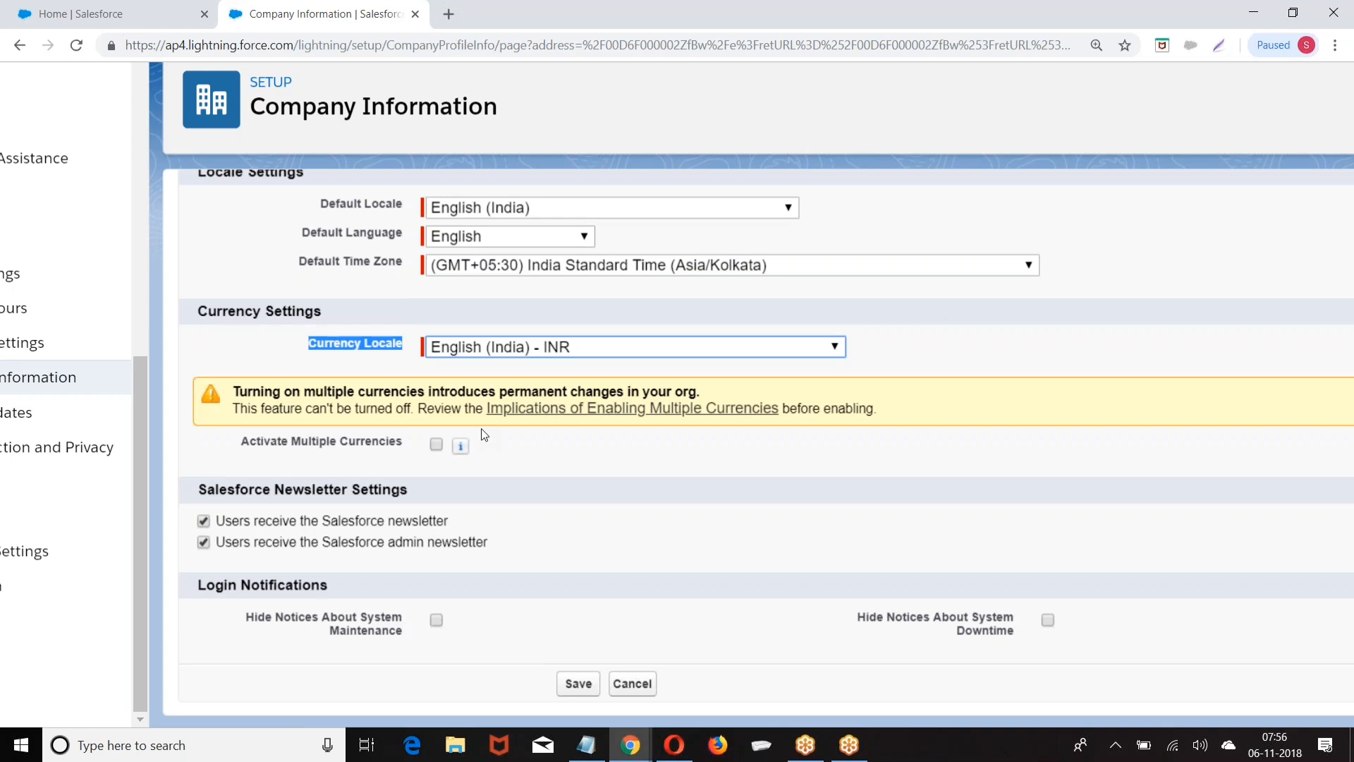
- Load amazon.in and amazon.com, each in its own new browser tab
{"action": "left_click", "coordinate": [448, 14]}
{"action": "type", "text": "ama"}
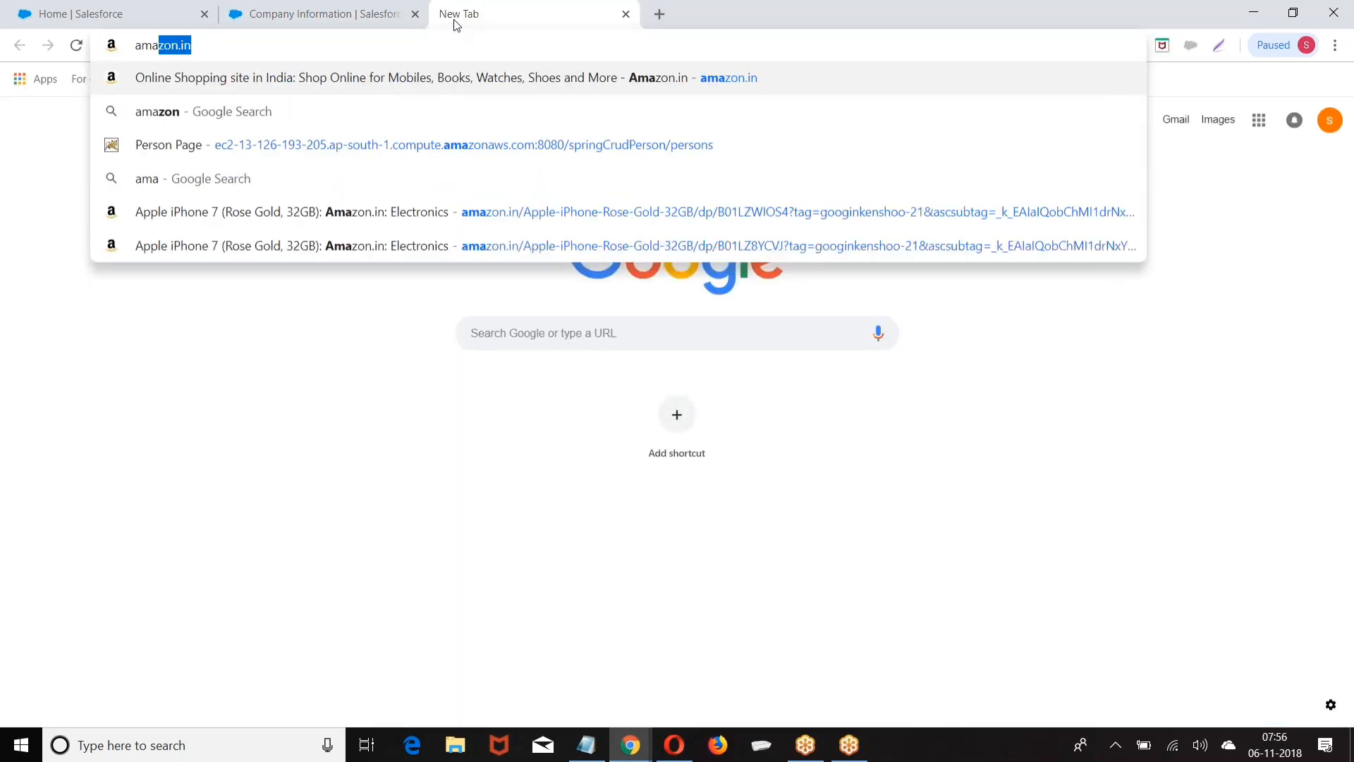
{"action": "key", "text": "Return"}
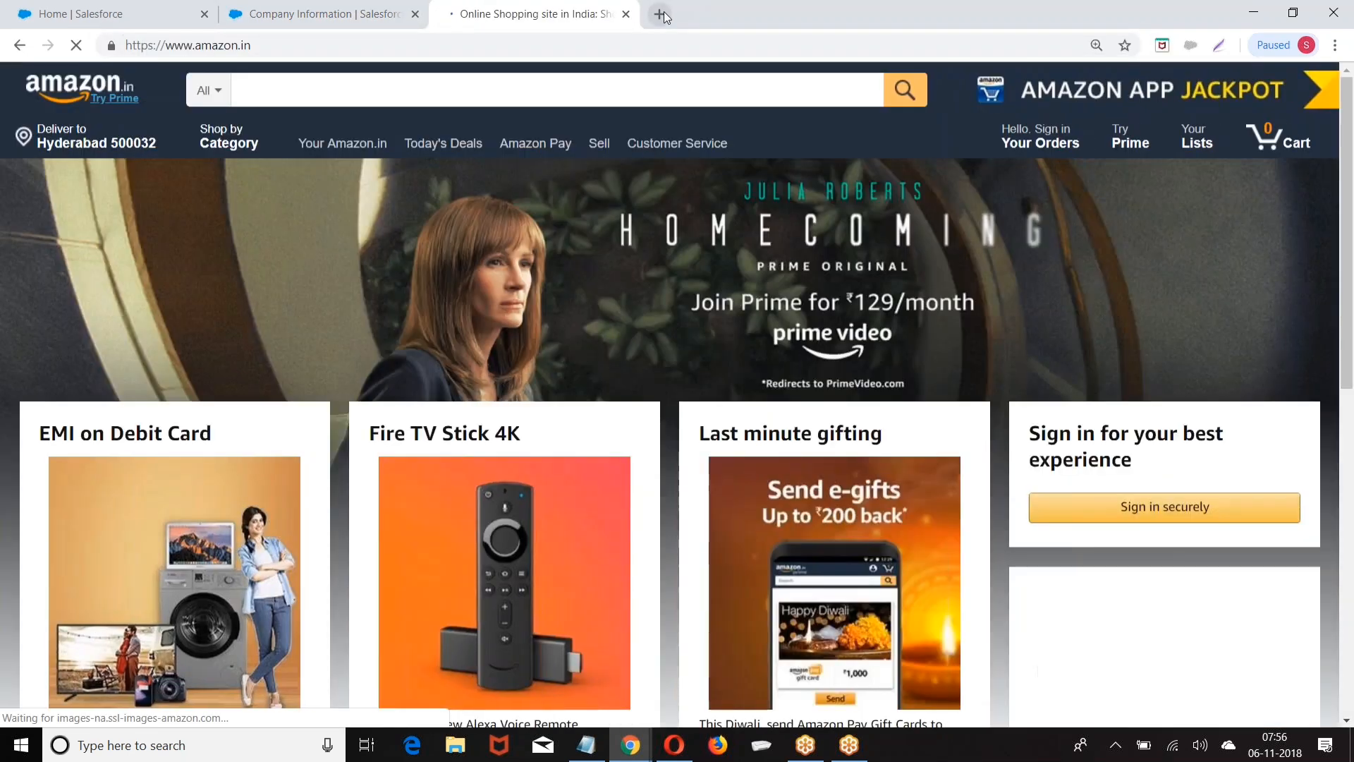
{"action": "left_click", "coordinate": [660, 14]}
{"action": "type", "text": "amazon.com"}
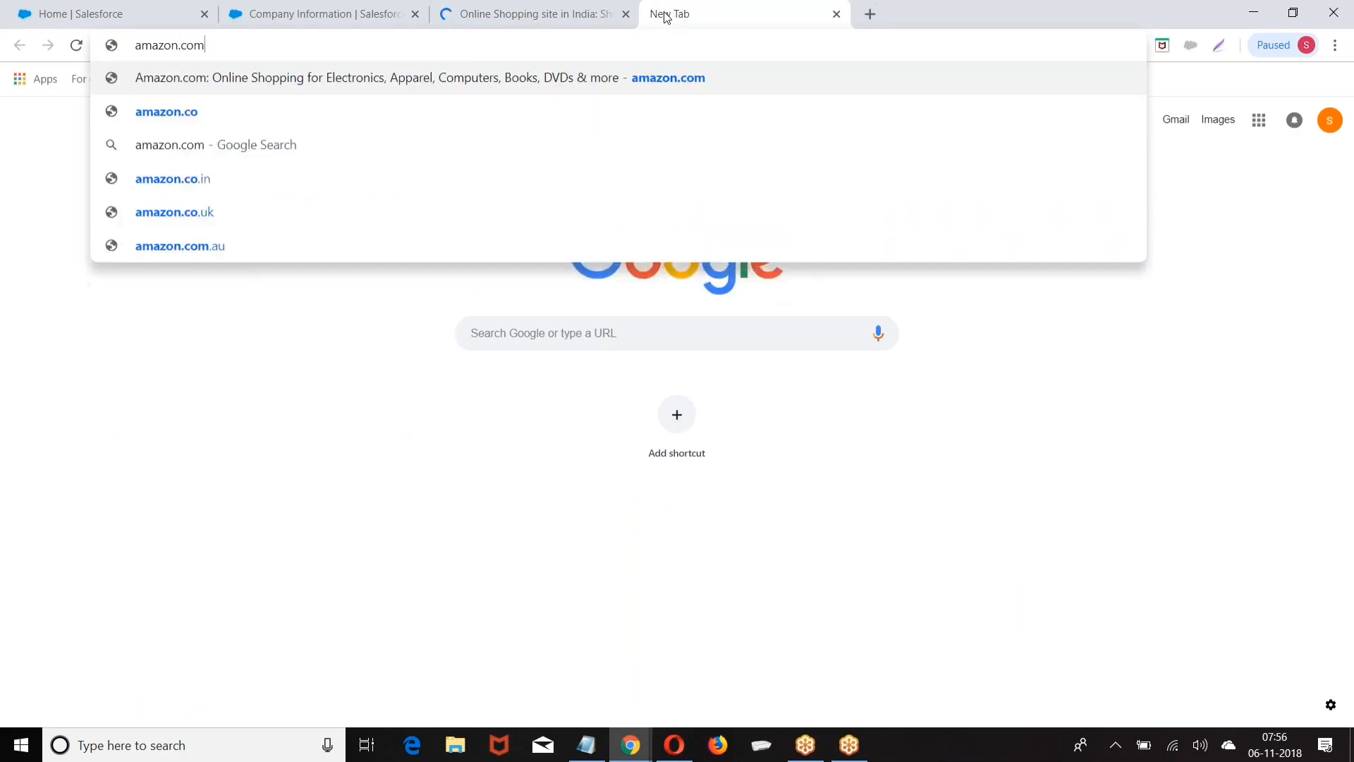
{"action": "key", "text": "Return"}
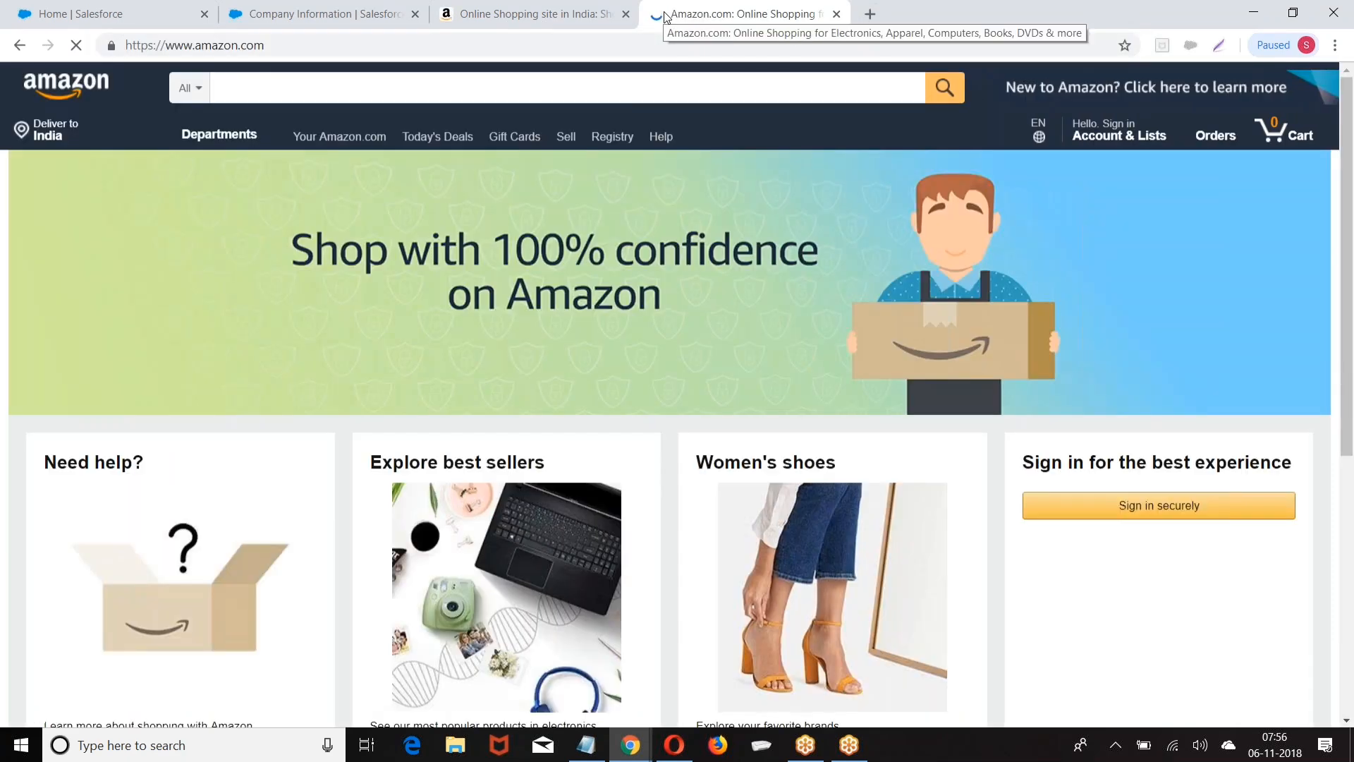
- Open the bed product from amazon.com's home and kitchen best sellers and examine the currency of the related products' prices
{"action": "scroll", "coordinate": [323, 247], "scroll_direction": "down", "scroll_amount": 1}
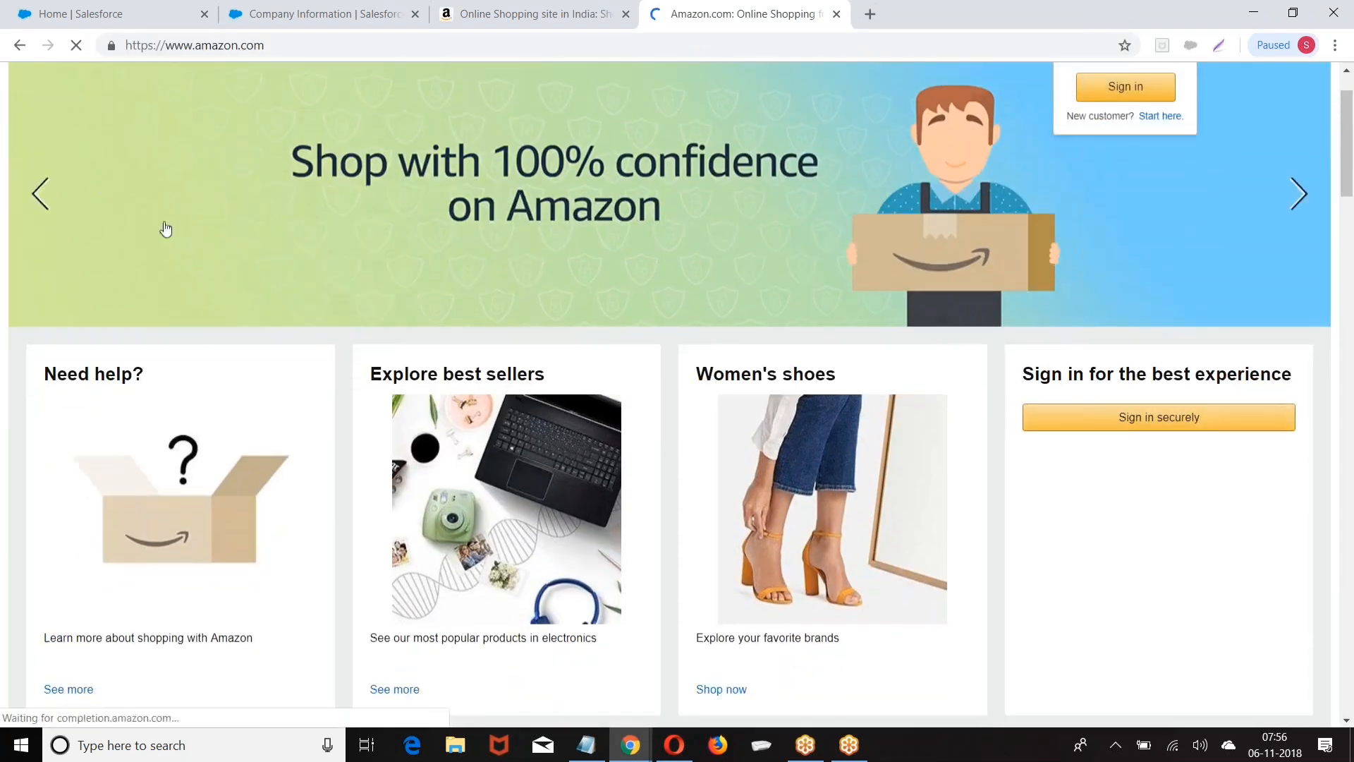
{"action": "scroll", "coordinate": [330, 423], "scroll_direction": "down", "scroll_amount": 6}
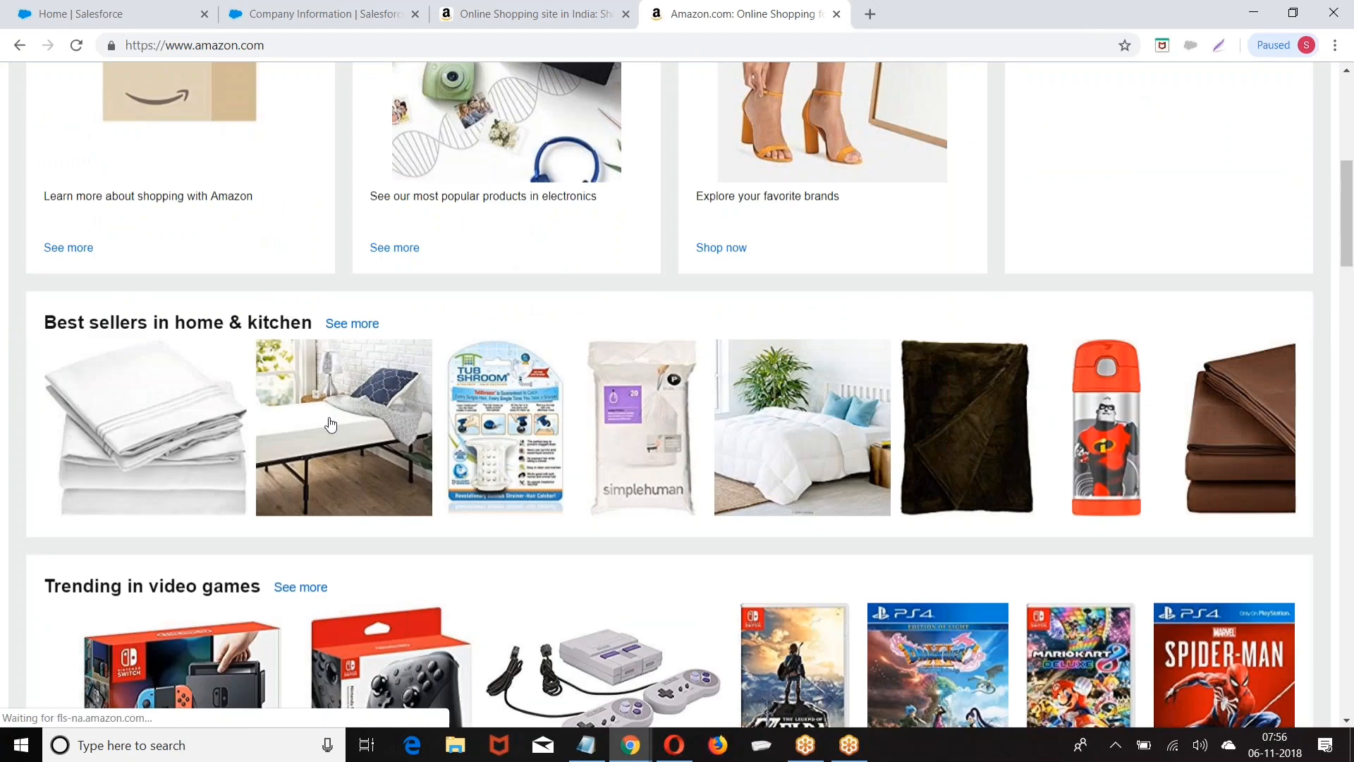
{"action": "left_click", "coordinate": [330, 423]}
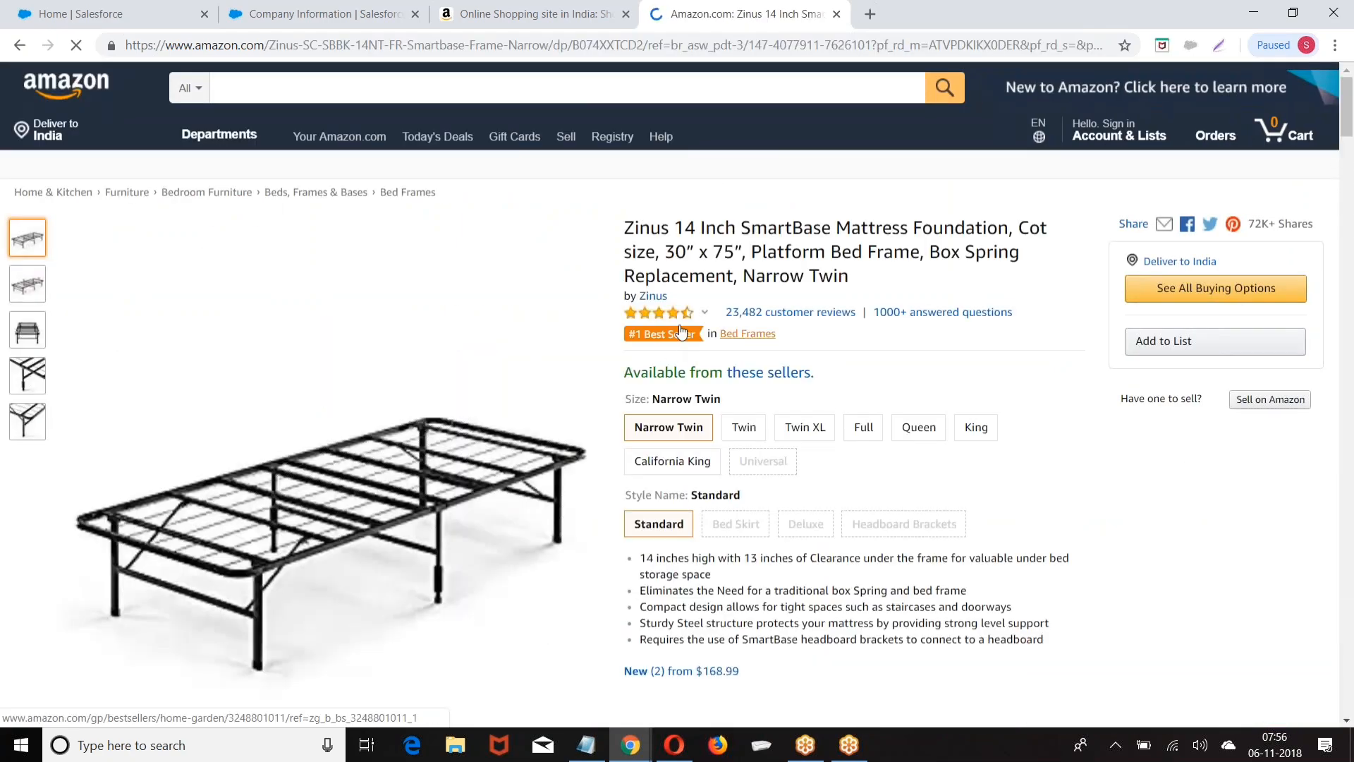
{"action": "scroll", "coordinate": [426, 362], "scroll_direction": "down", "scroll_amount": 10}
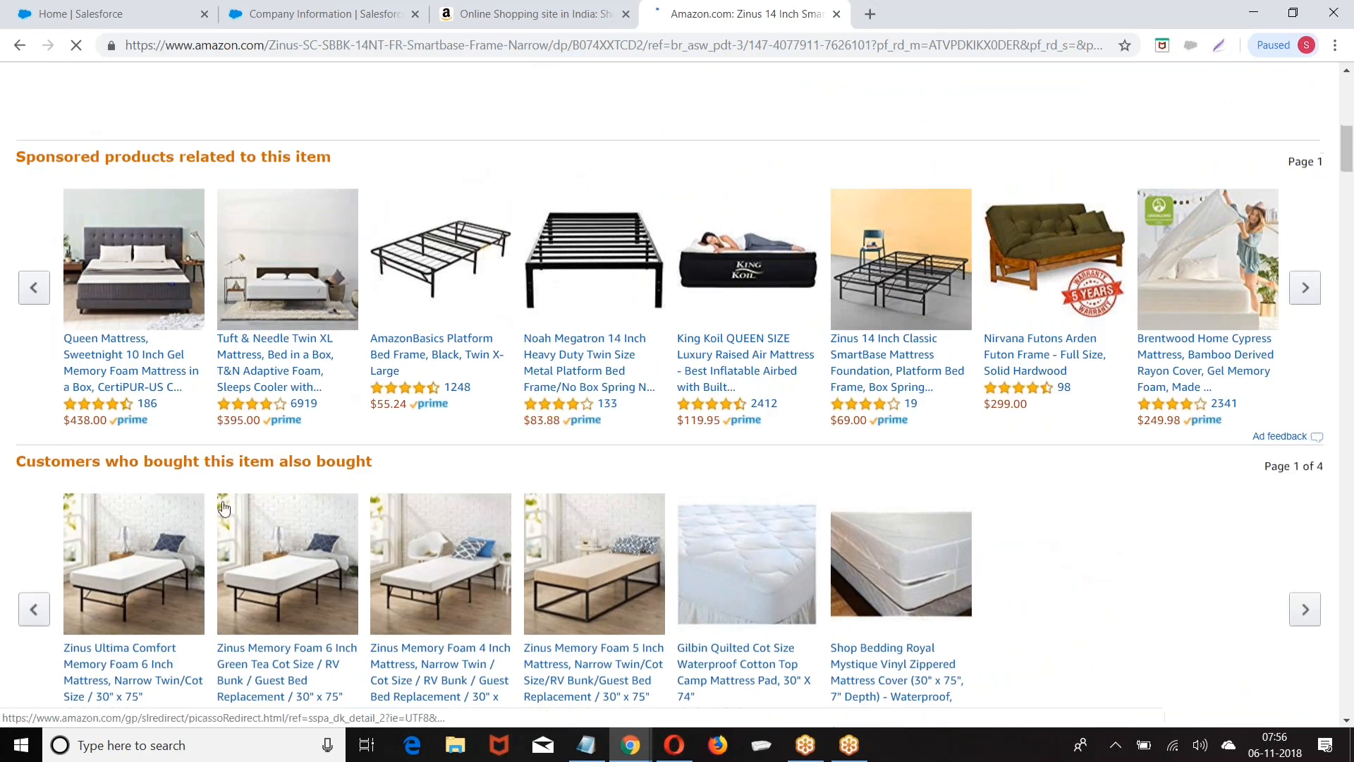
{"action": "scroll", "coordinate": [222, 507], "scroll_direction": "down", "scroll_amount": 3}
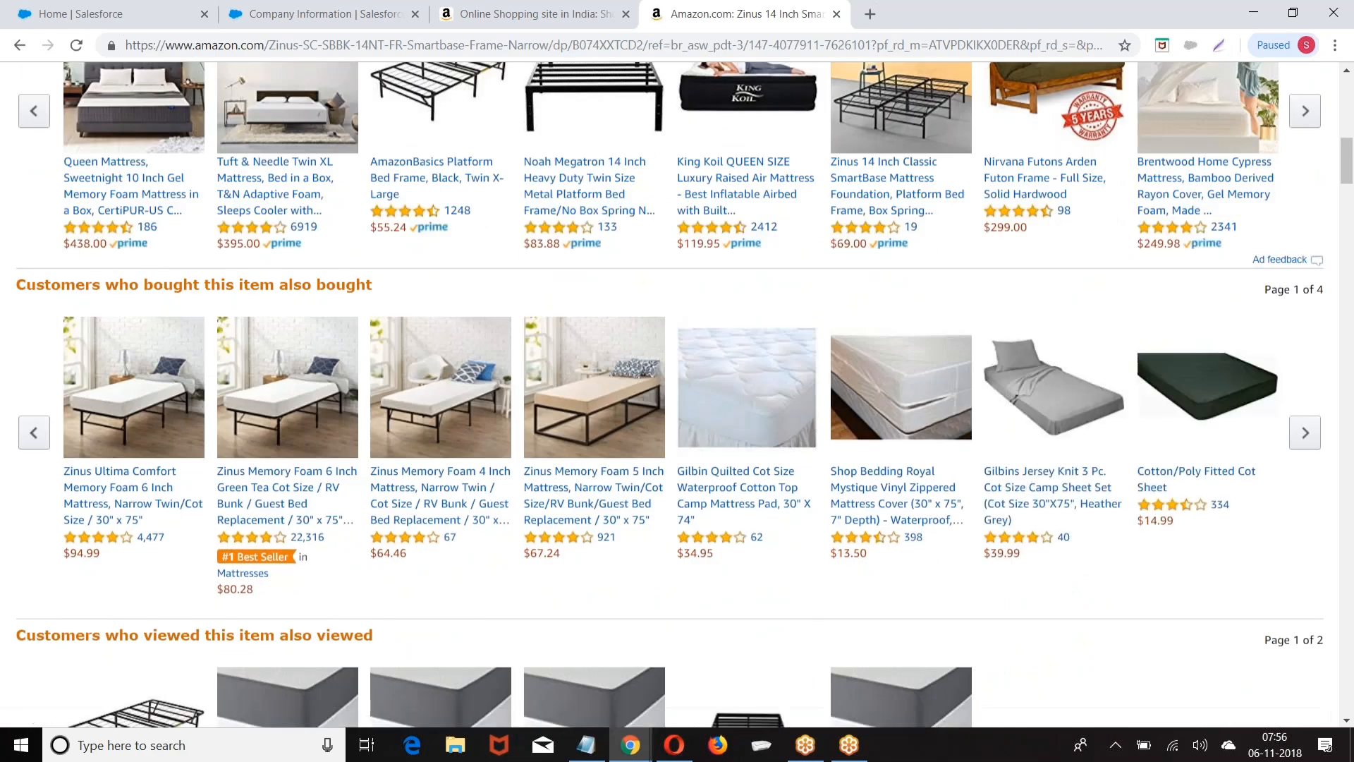
{"action": "scroll", "coordinate": [132, 254], "scroll_direction": "up", "scroll_amount": 5}
{"action": "scroll", "coordinate": [132, 253], "scroll_direction": "up", "scroll_amount": 2}
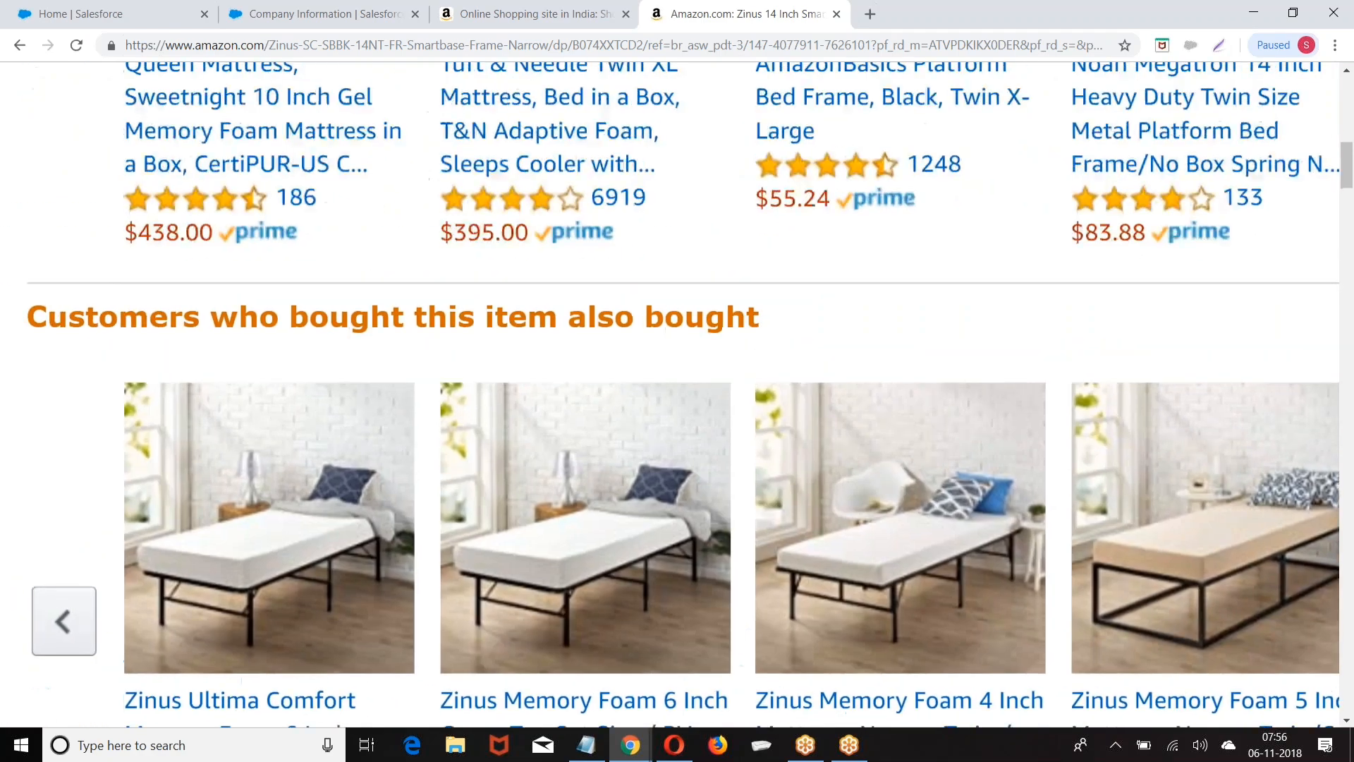
- Examine the price currency of Today's Deals on the amazon.in home page, going back from any sign-in page
{"action": "left_click", "coordinate": [520, 14]}
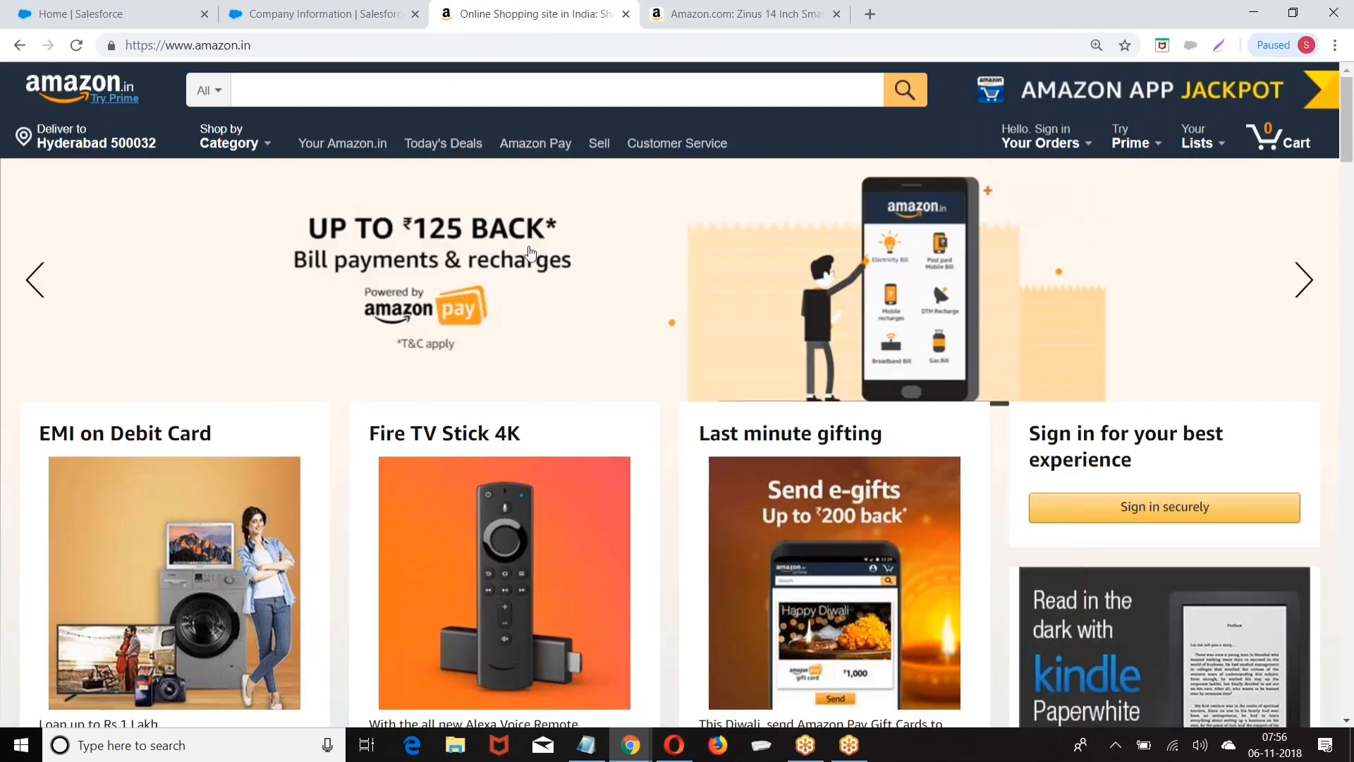
{"action": "scroll", "coordinate": [380, 317], "scroll_direction": "down", "scroll_amount": 6}
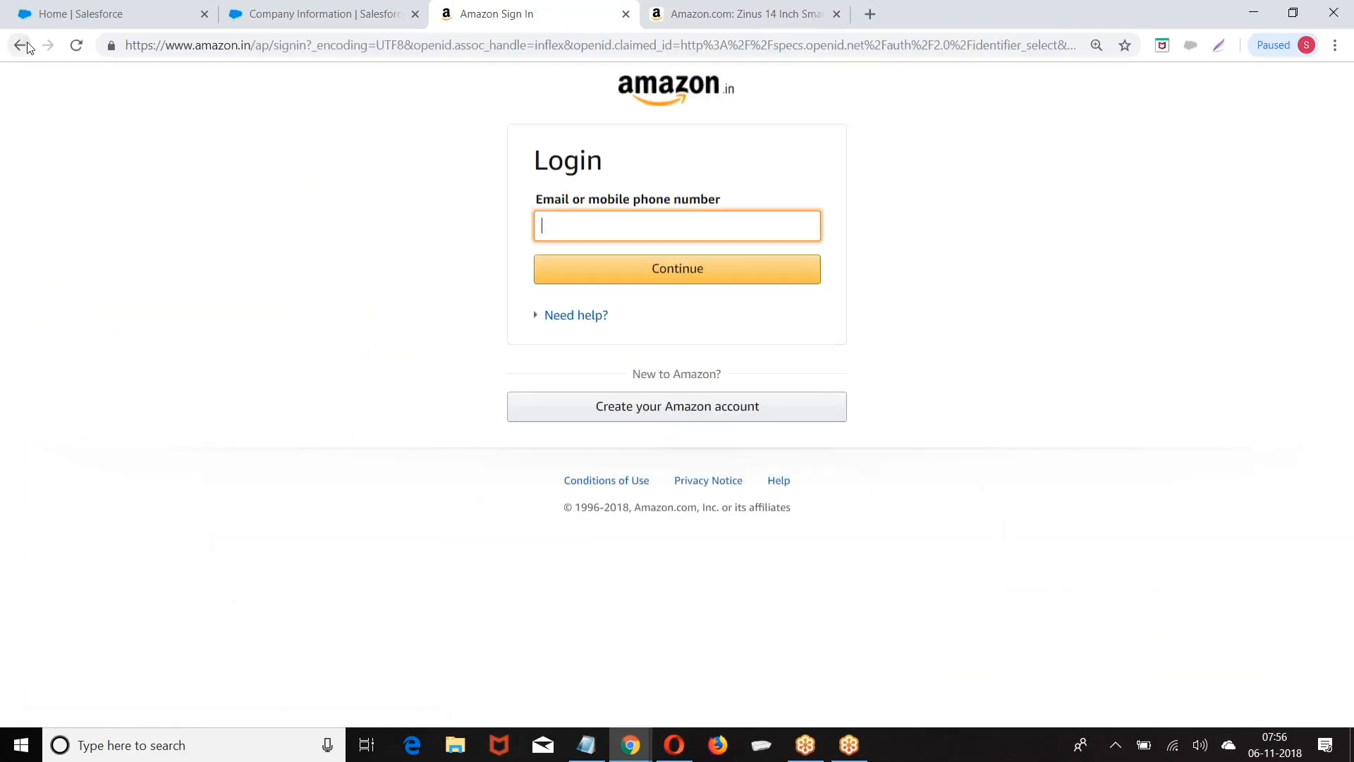
{"action": "left_click", "coordinate": [20, 45]}
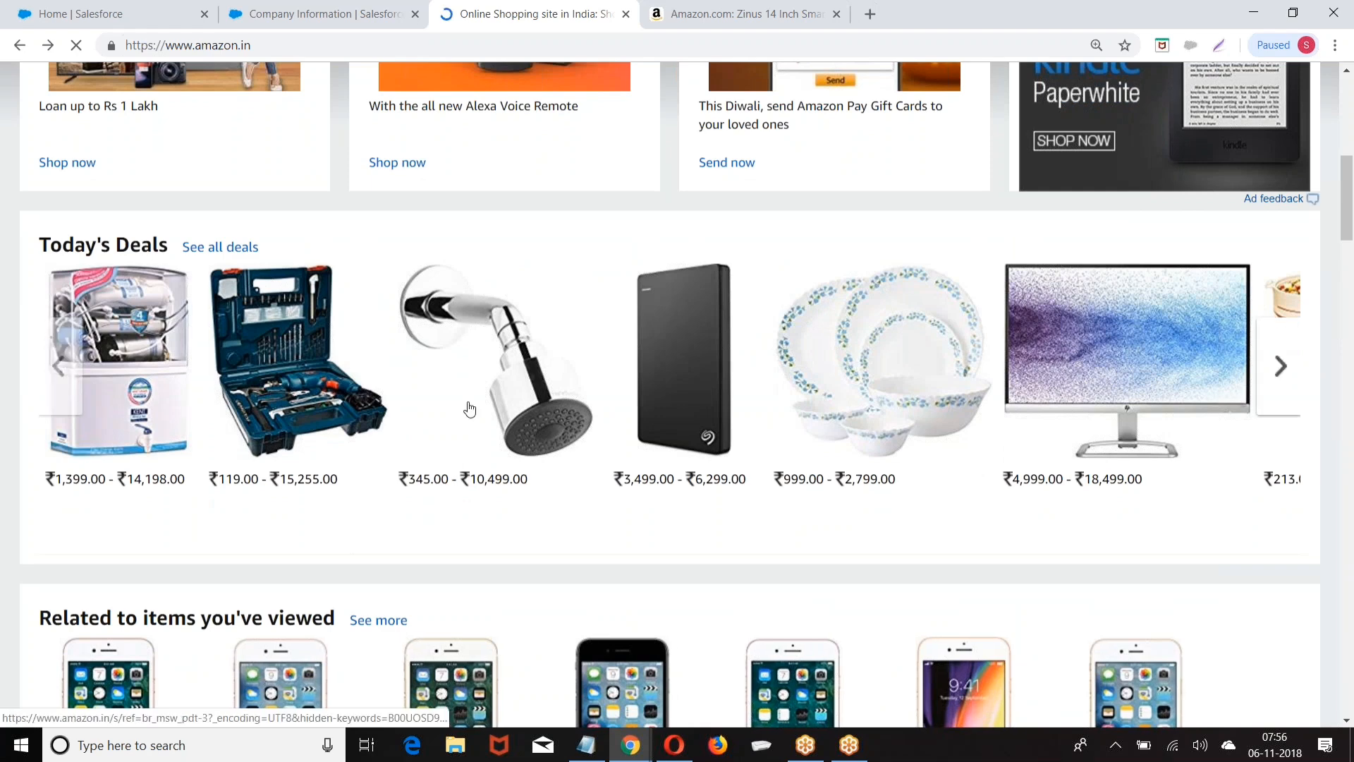
{"action": "scroll", "coordinate": [465, 522], "scroll_direction": "up", "scroll_amount": 4}
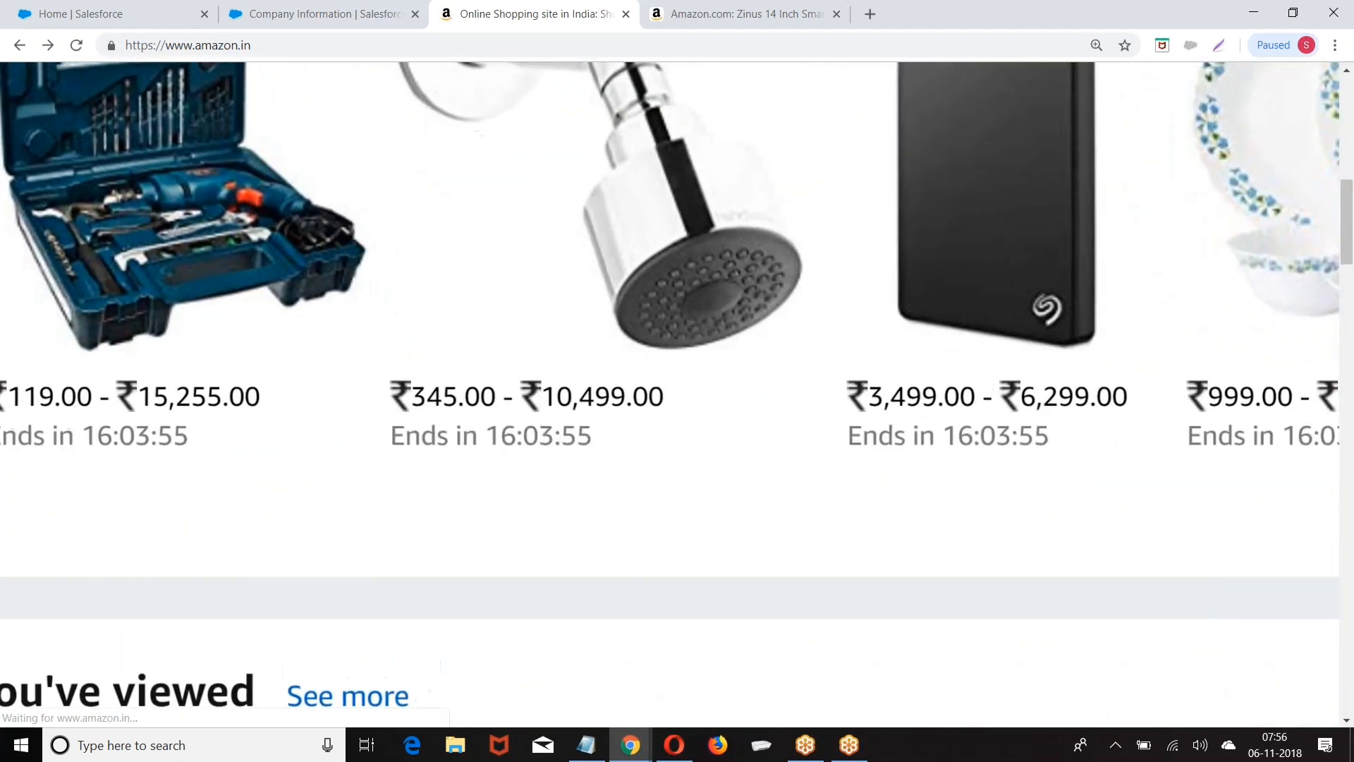
{"action": "scroll", "coordinate": [511, 404], "scroll_direction": "up", "scroll_amount": 3}
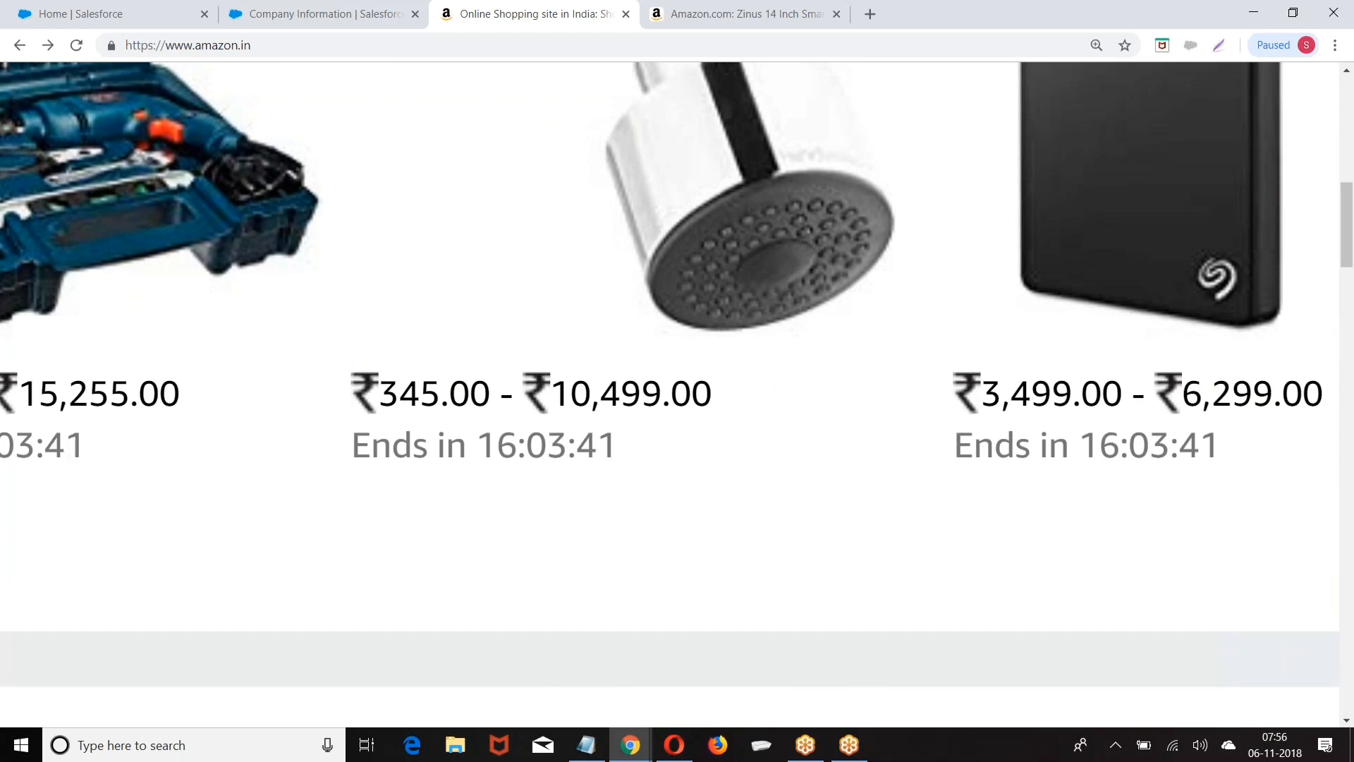
{"action": "key", "text": "ctrl+minus"}
{"action": "key", "text": "ctrl+minus"}
{"action": "key", "text": "ctrl+minus"}
{"action": "key", "text": "ctrl+minus"}
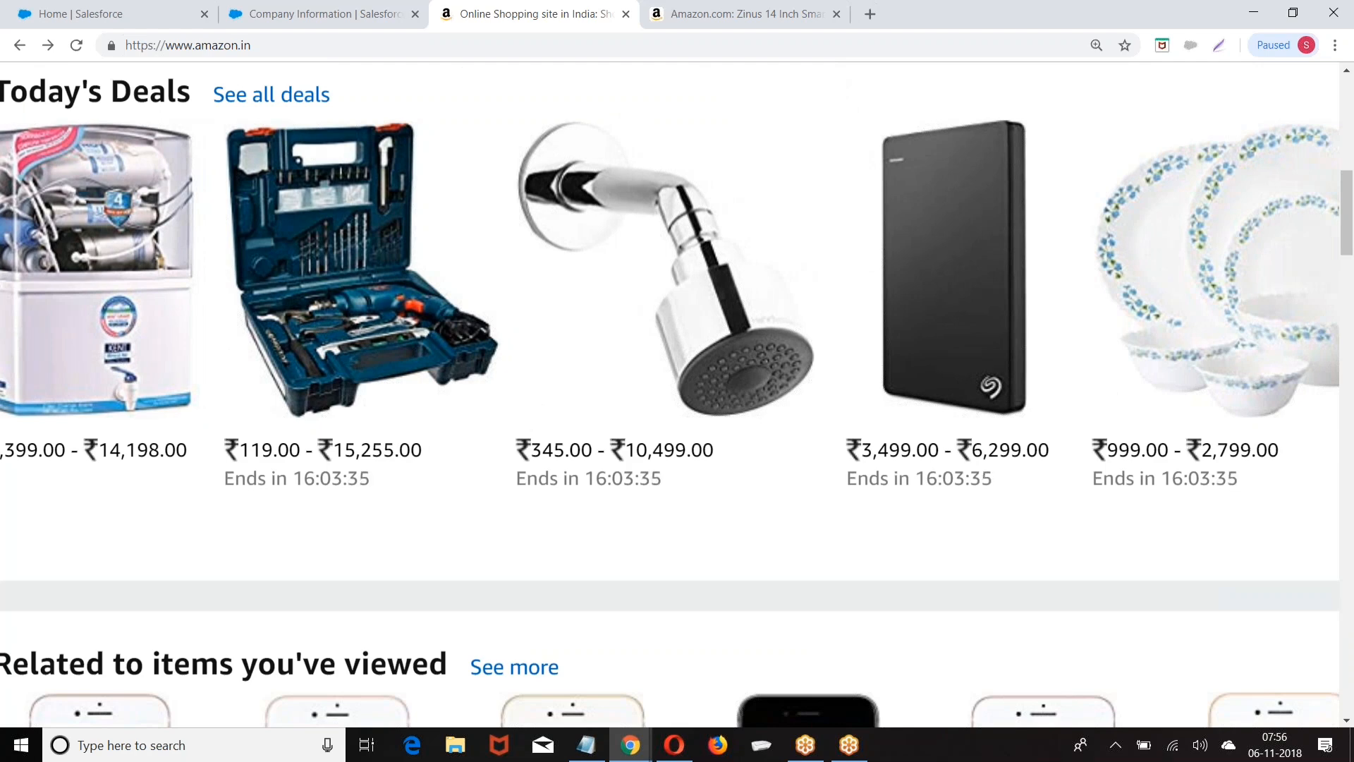
- Close both Amazon tabs and enable Activate Multiple Currencies on the Company Information page
{"action": "left_click", "coordinate": [625, 15]}
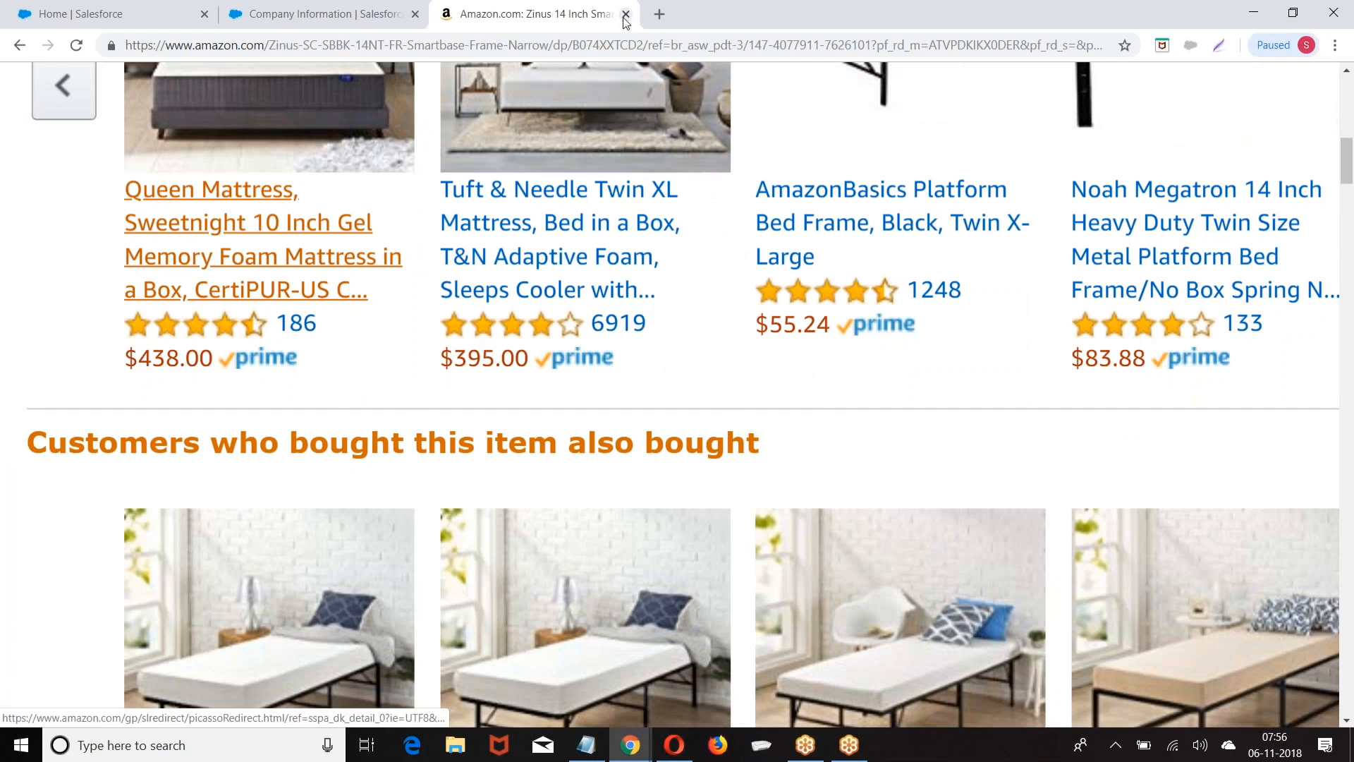
{"action": "left_click", "coordinate": [624, 14]}
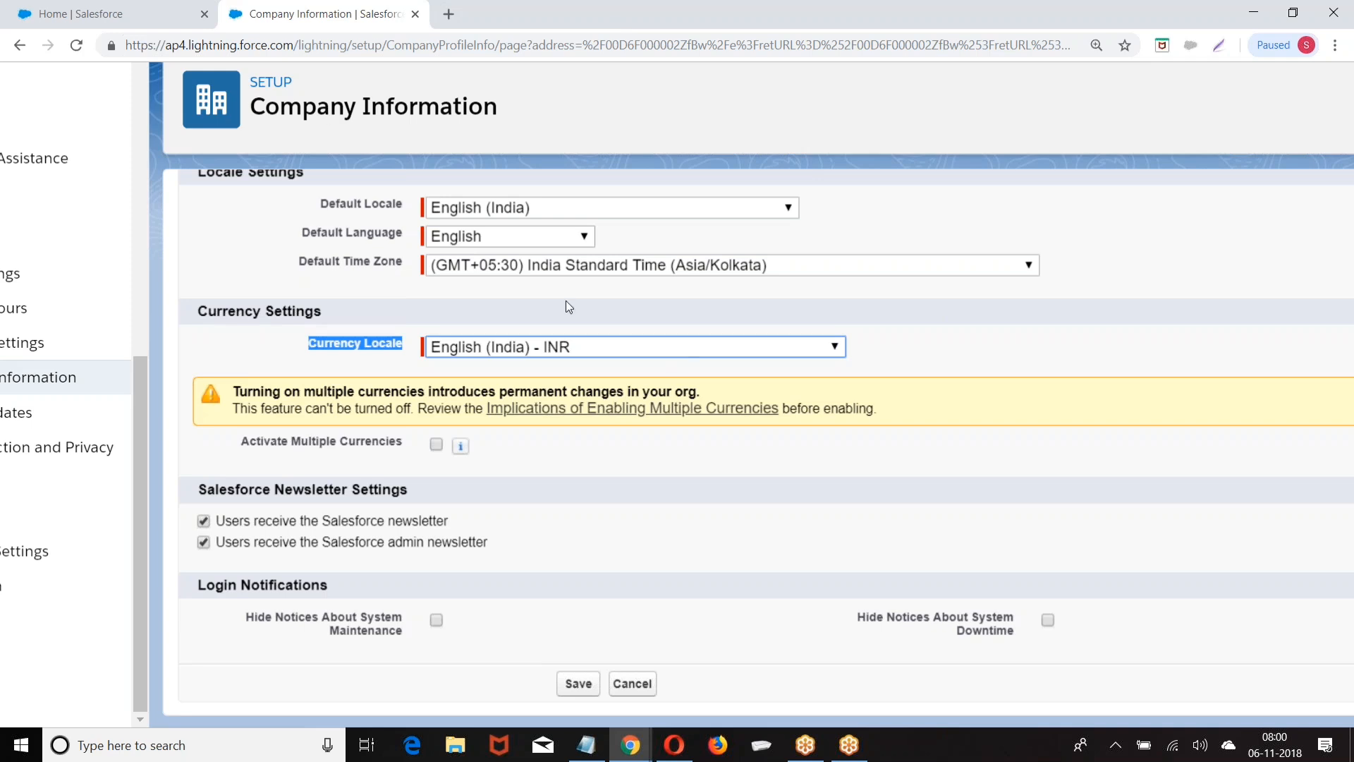
{"action": "left_click", "coordinate": [436, 446]}
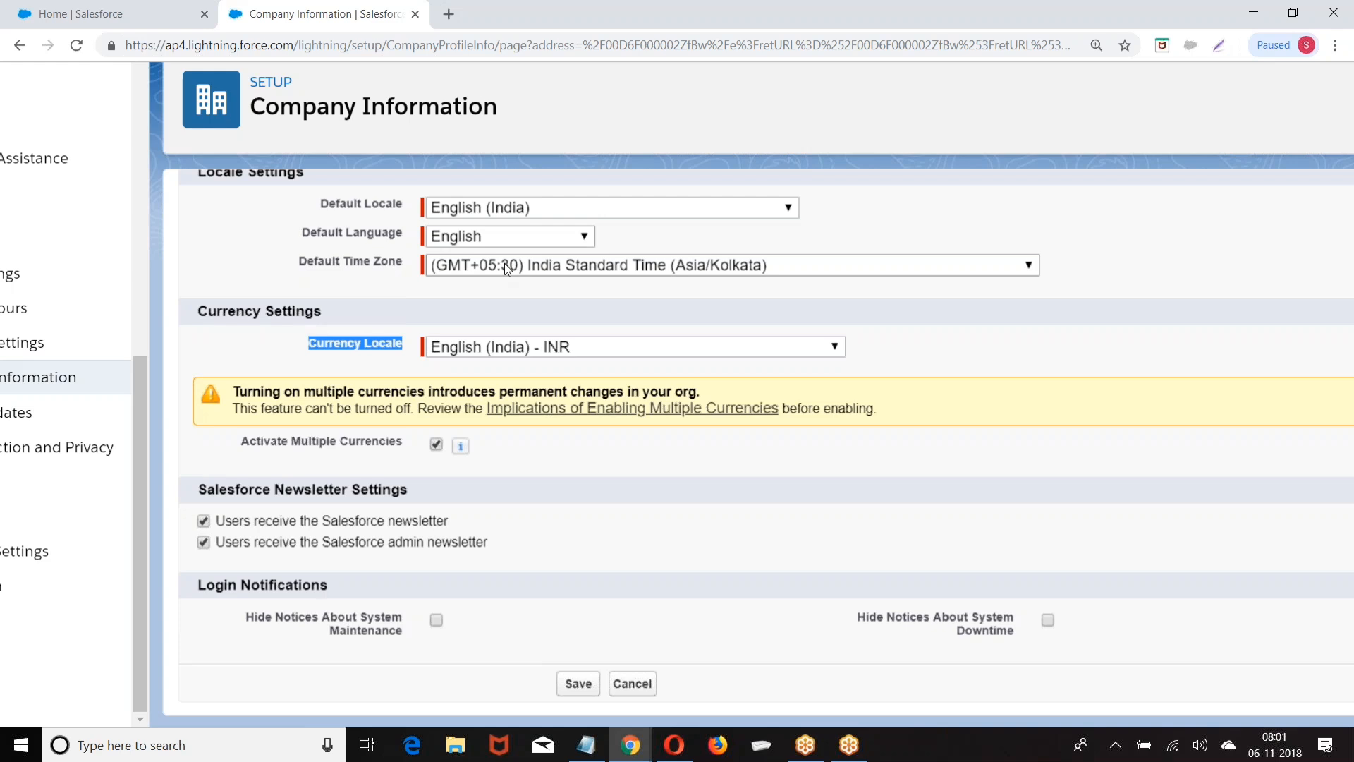
- Turn off Activate Multiple Currencies and save the company information, accepting the confirmation
{"action": "left_click", "coordinate": [436, 445]}
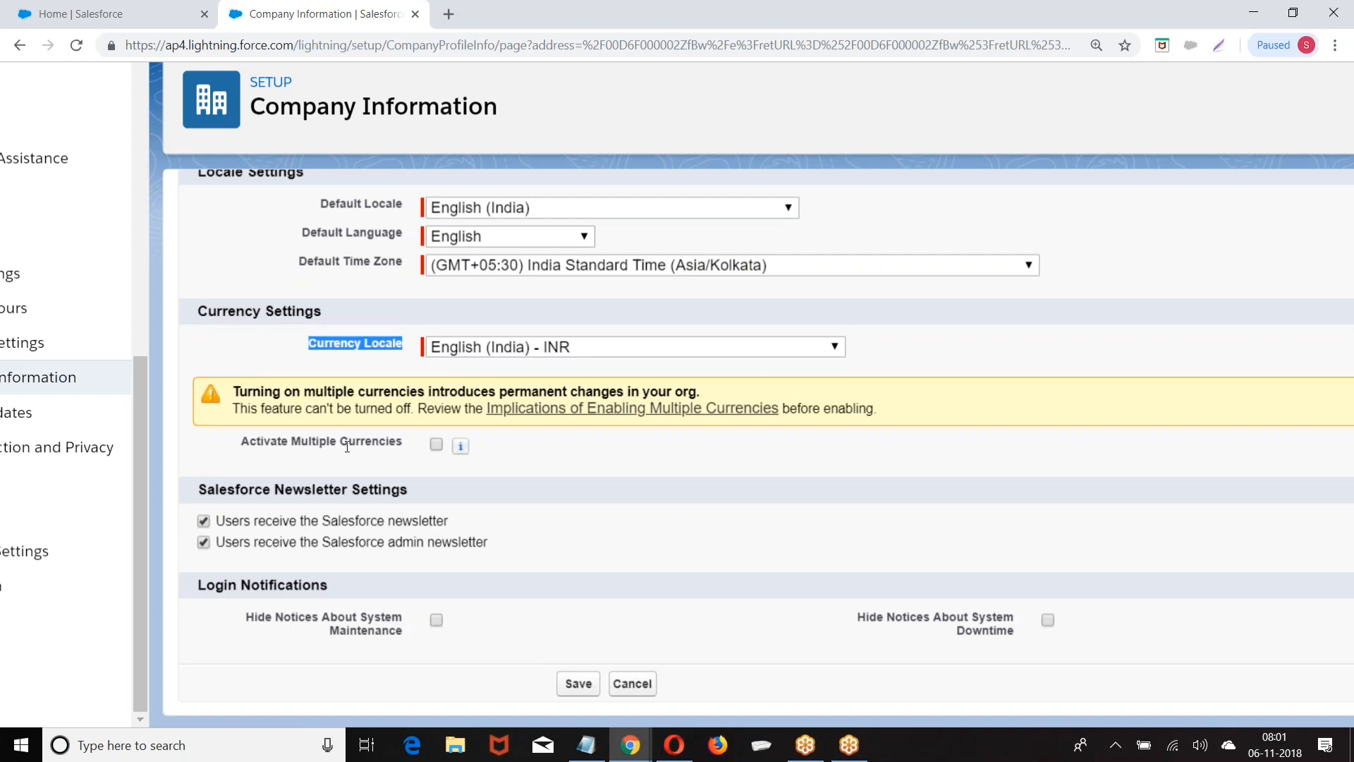
{"action": "left_click", "coordinate": [576, 682]}
{"action": "left_click", "coordinate": [773, 181]}
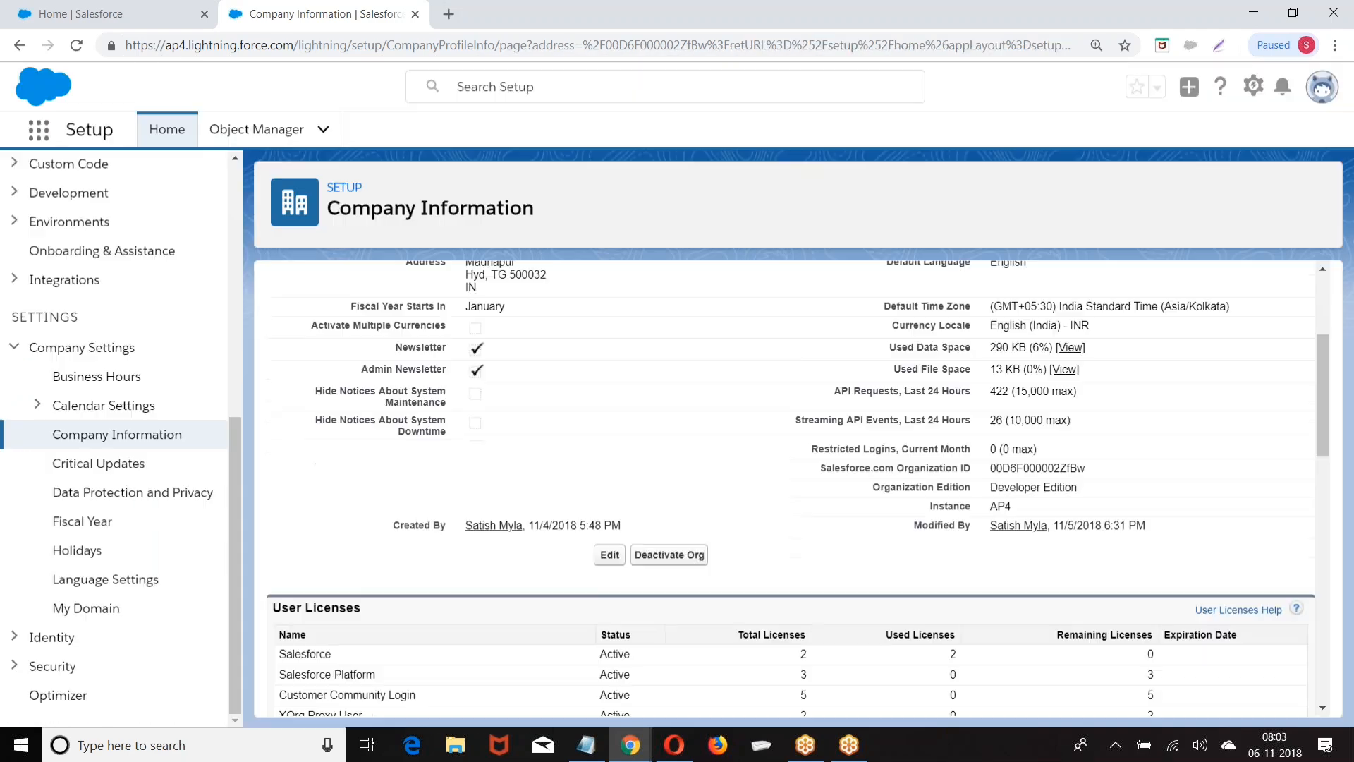
- Examine the total and used counts in the User Licenses and Permission Set Licenses tables on the Company Information page
{"action": "scroll", "coordinate": [790, 493], "scroll_direction": "down", "scroll_amount": 4}
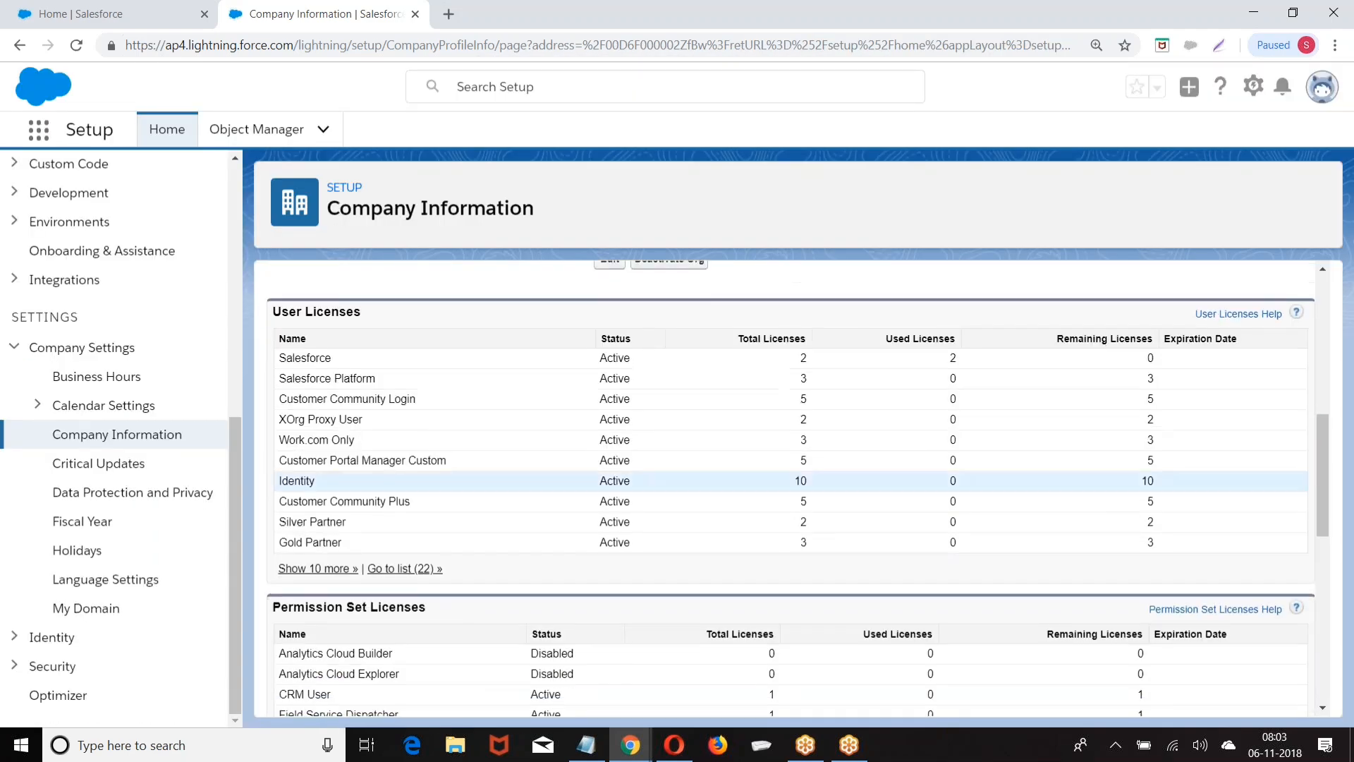
{"action": "scroll", "coordinate": [715, 479], "scroll_direction": "up", "scroll_amount": 5}
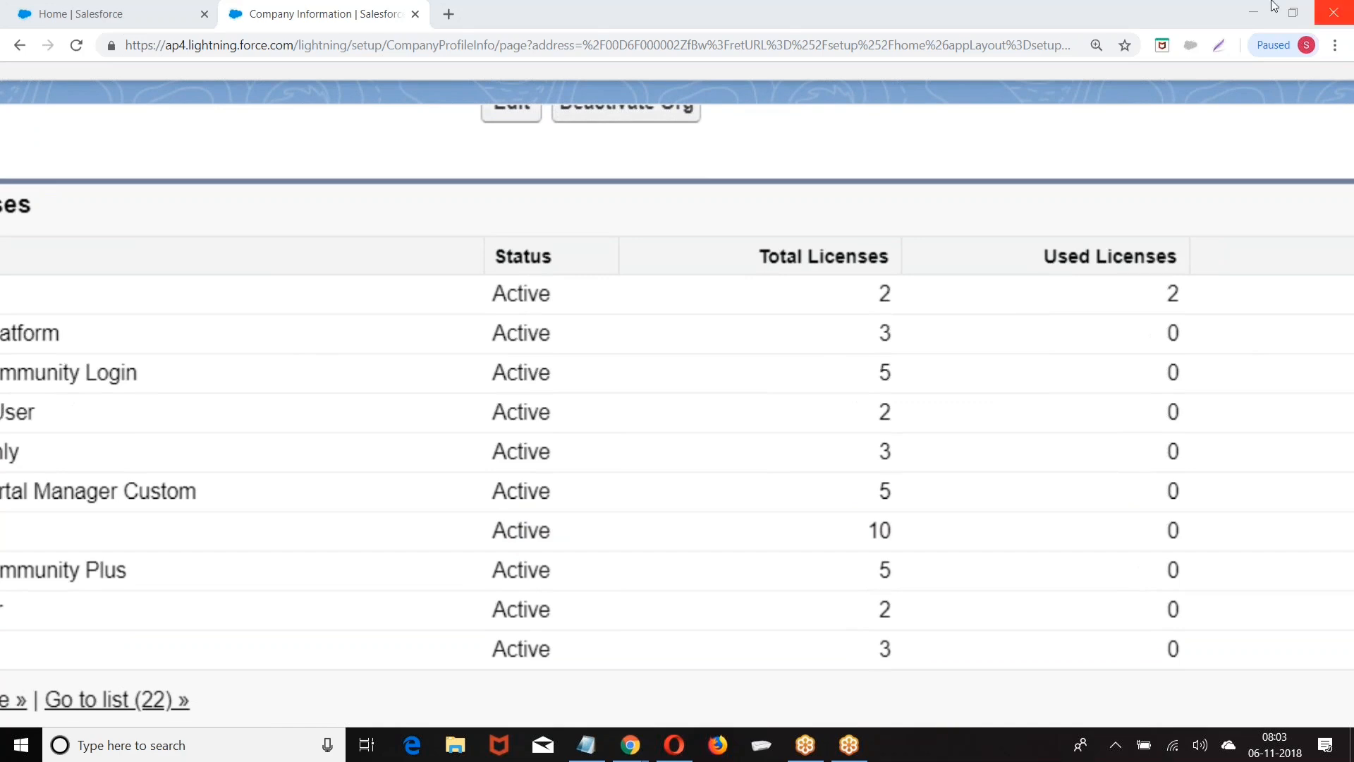
{"action": "left_click", "coordinate": [1326, 226]}
{"action": "scroll", "coordinate": [677, 395], "scroll_direction": "down", "scroll_amount": 3}
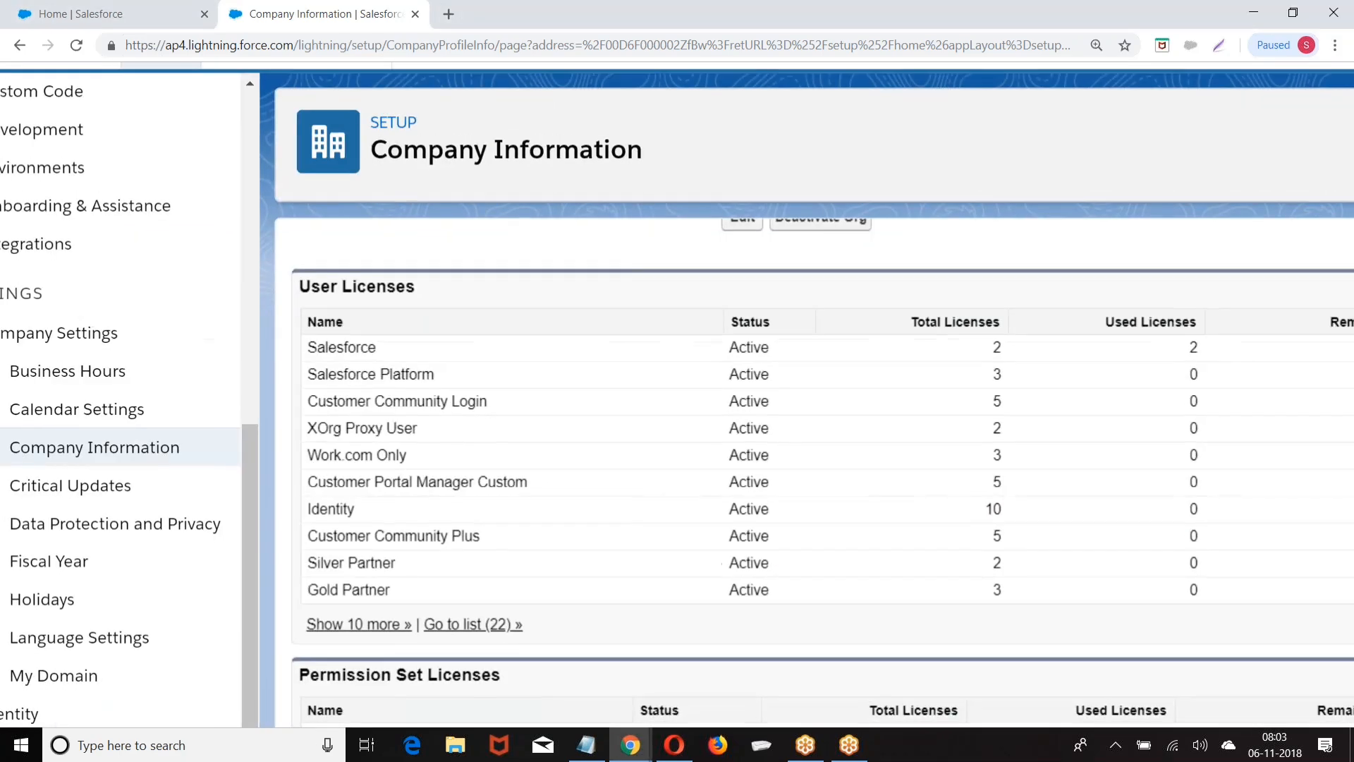
{"action": "scroll", "coordinate": [677, 395], "scroll_direction": "up", "scroll_amount": 2}
{"action": "scroll", "coordinate": [822, 472], "scroll_direction": "down", "scroll_amount": 1}
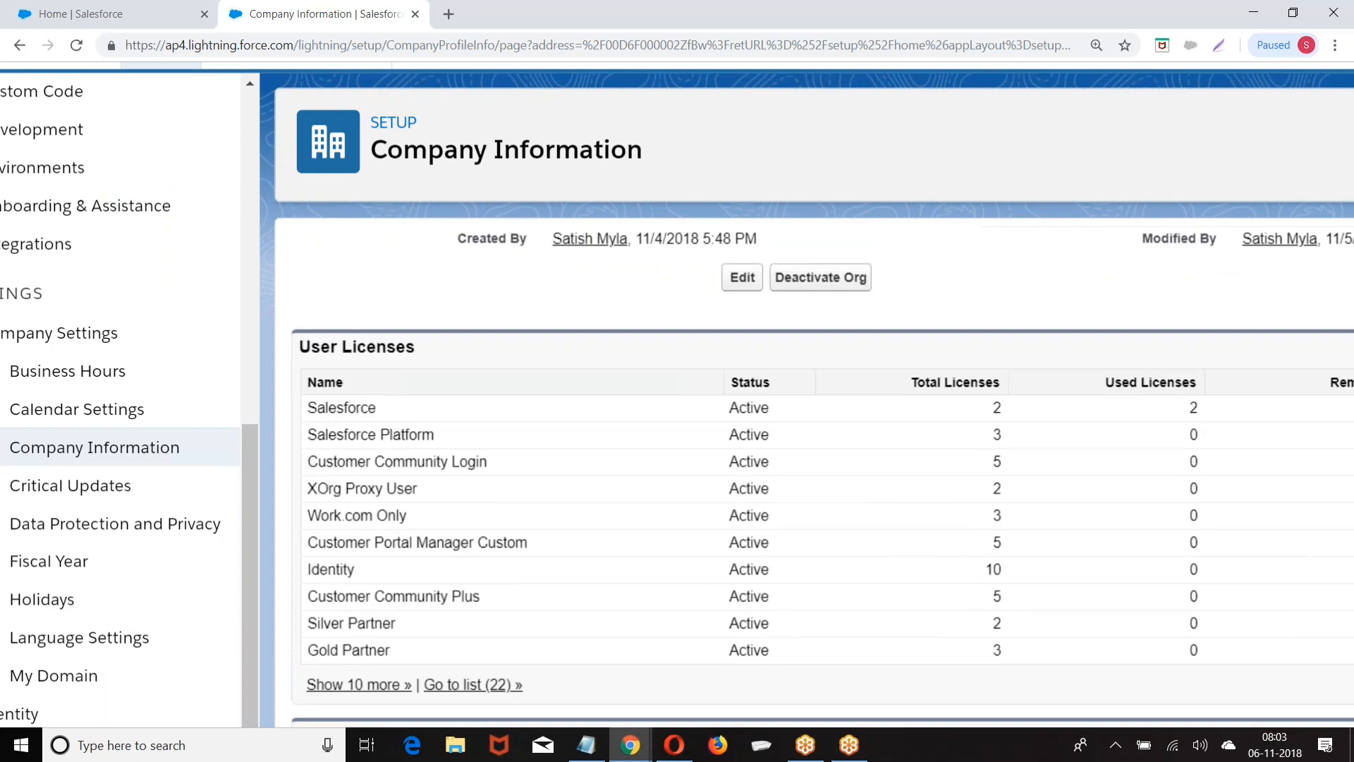
{"action": "scroll", "coordinate": [1004, 493], "scroll_direction": "up", "scroll_amount": 3}
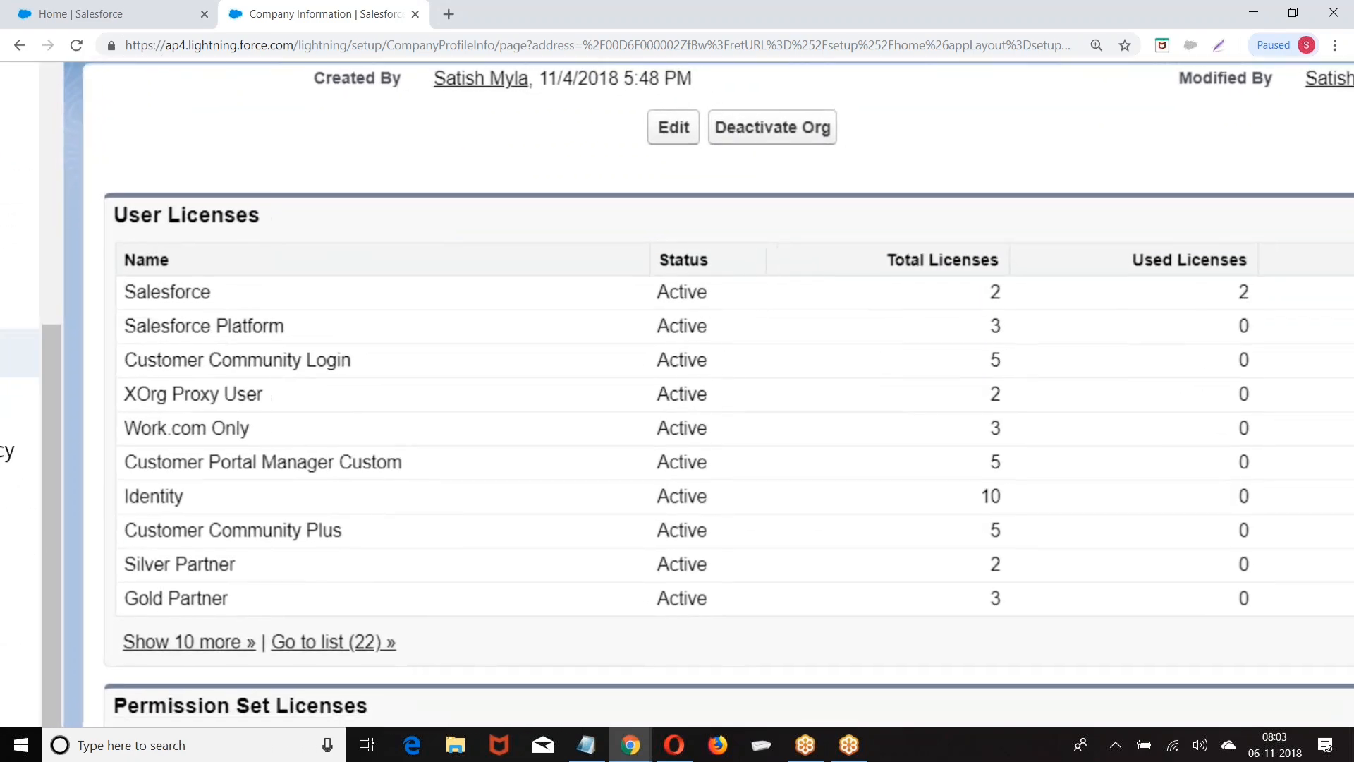
{"action": "scroll", "coordinate": [677, 395], "scroll_direction": "right", "scroll_amount": 2}
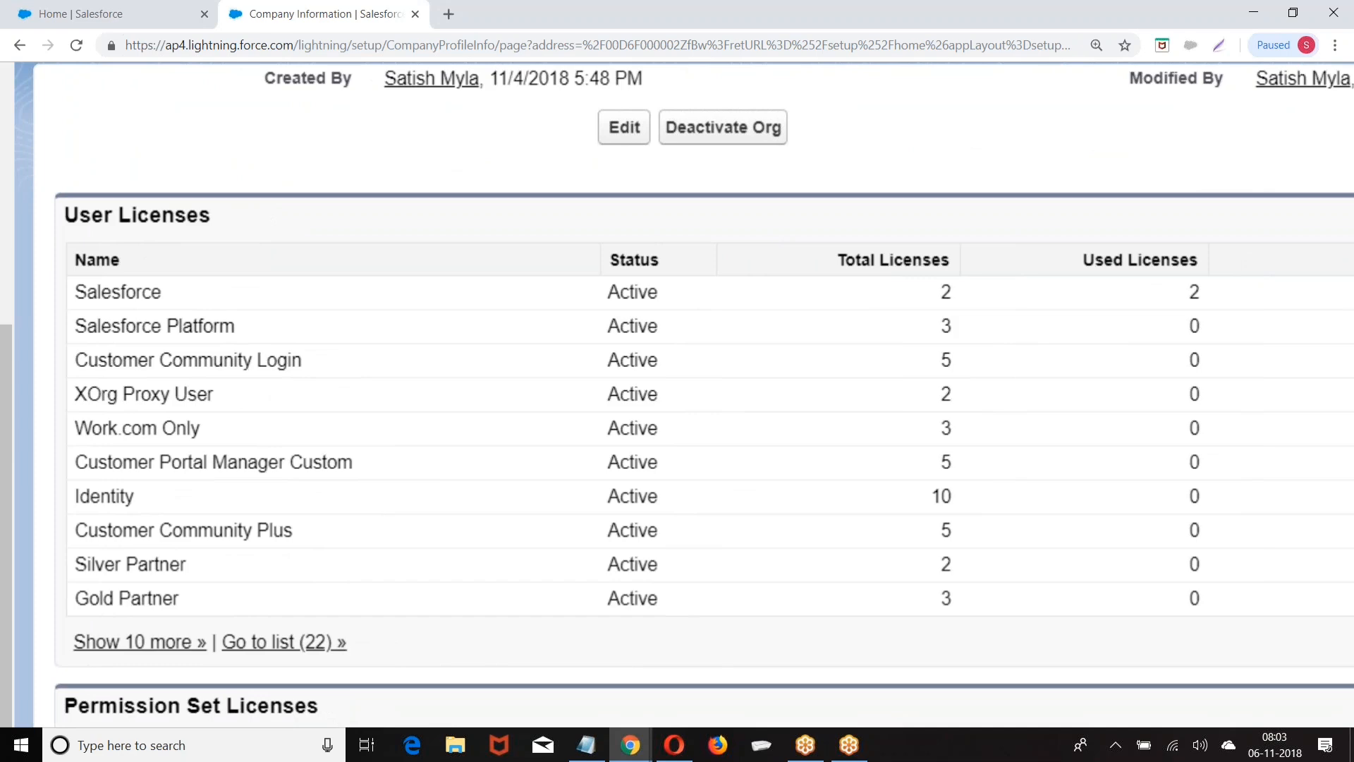
{"action": "scroll", "coordinate": [1184, 334], "scroll_direction": "right", "scroll_amount": 1}
{"action": "scroll", "coordinate": [1185, 334], "scroll_direction": "up", "scroll_amount": 5}
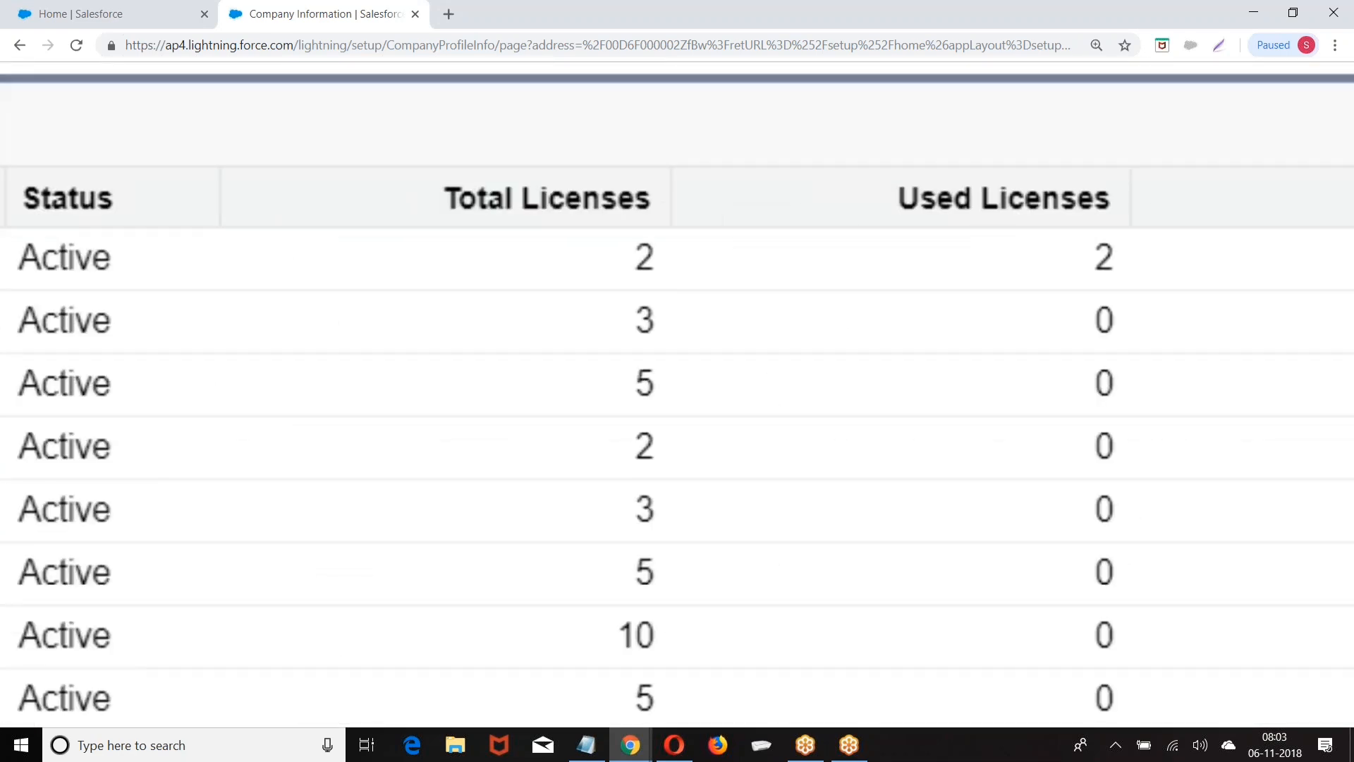
{"action": "scroll", "coordinate": [1304, 450], "scroll_direction": "down", "scroll_amount": 5}
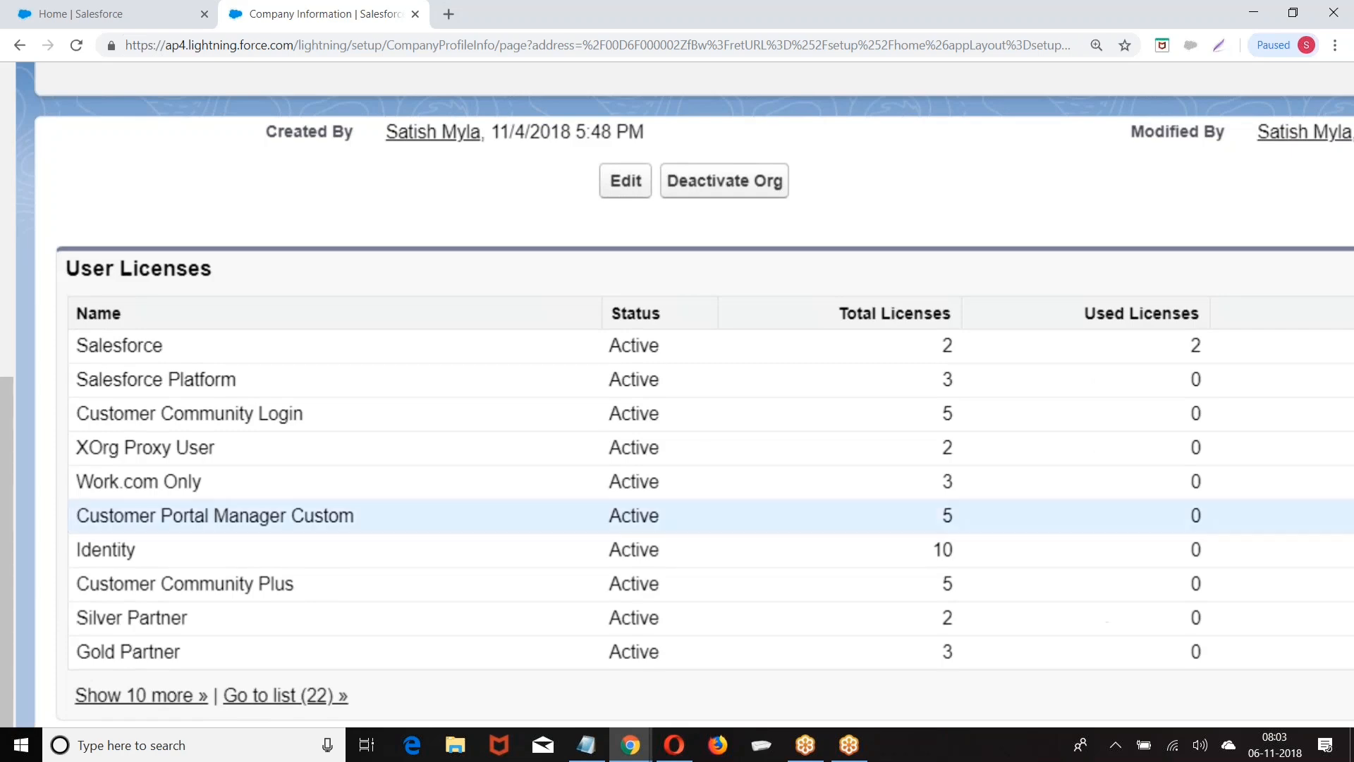
{"action": "scroll", "coordinate": [677, 423], "scroll_direction": "down", "scroll_amount": 3}
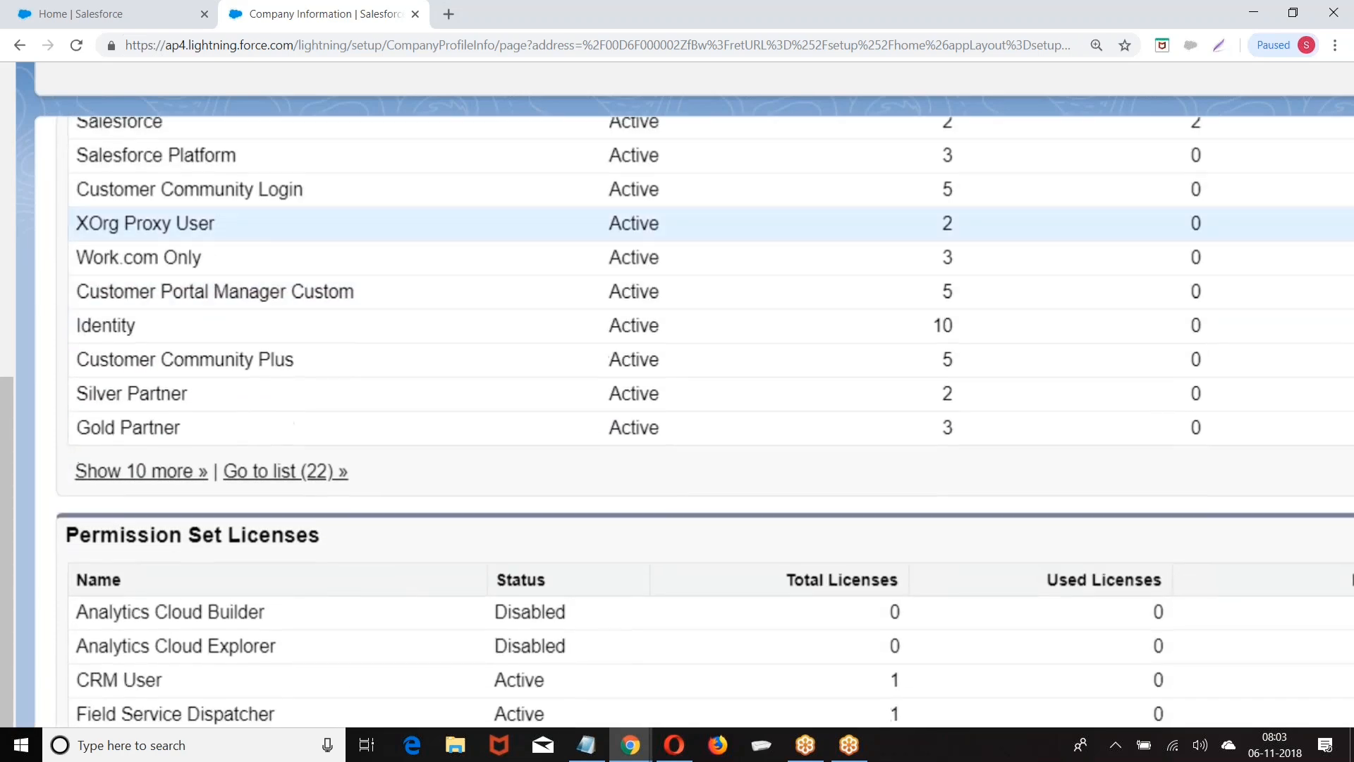
{"action": "scroll", "coordinate": [677, 423], "scroll_direction": "up", "scroll_amount": 3}
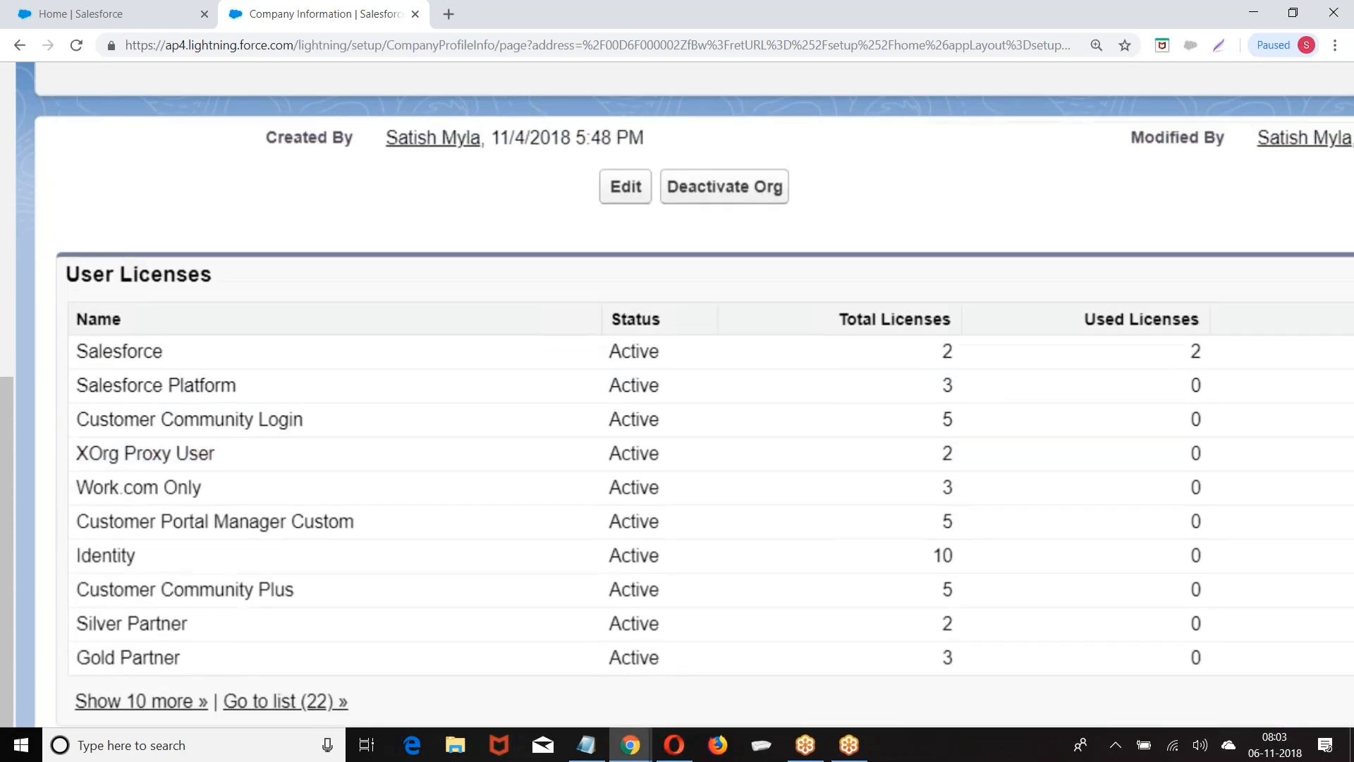
{"action": "scroll", "coordinate": [677, 423], "scroll_direction": "down", "scroll_amount": 3}
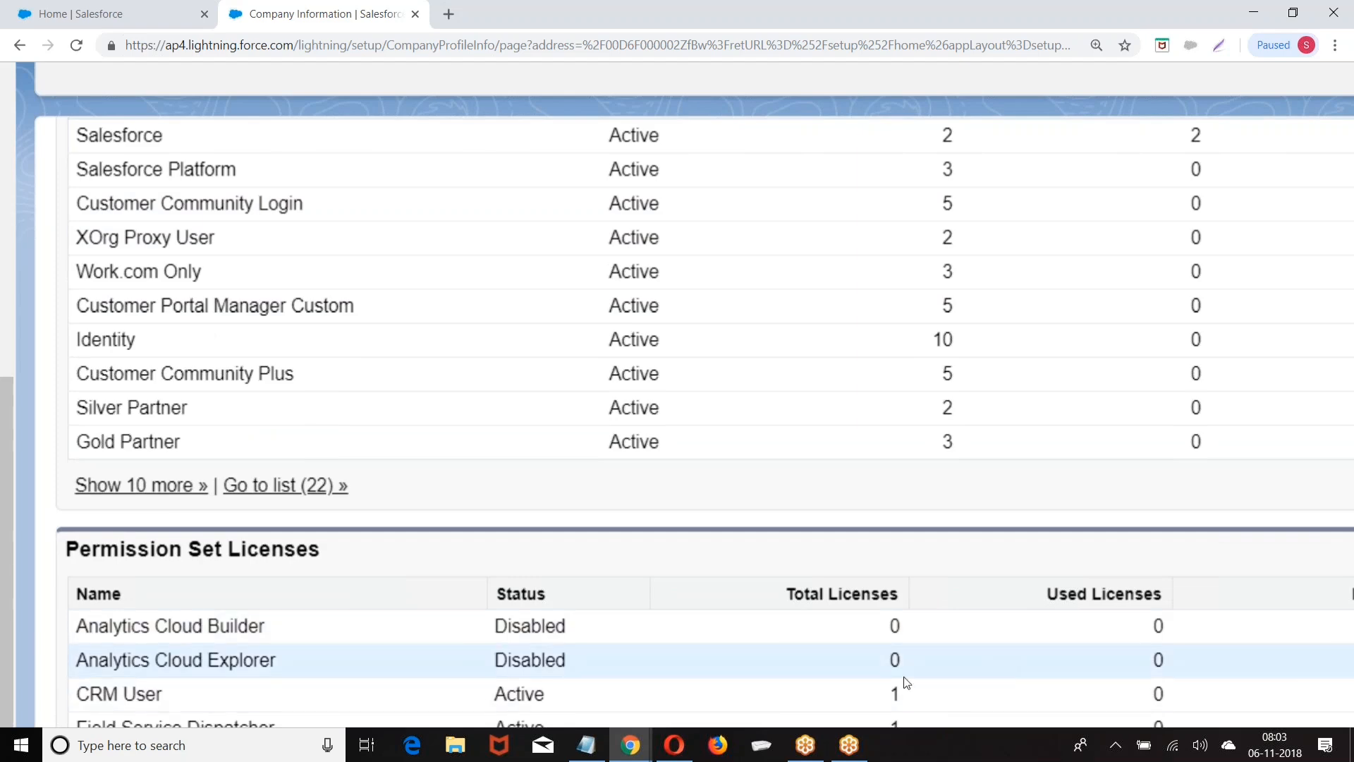
- Switch to the Developer Console and start a new line, separated by a blank one, below the Lightning path's Edit entry in Company_Profile.vfp
{"action": "mouse_move", "coordinate": [630, 744]}
{"action": "left_click", "coordinate": [679, 692]}
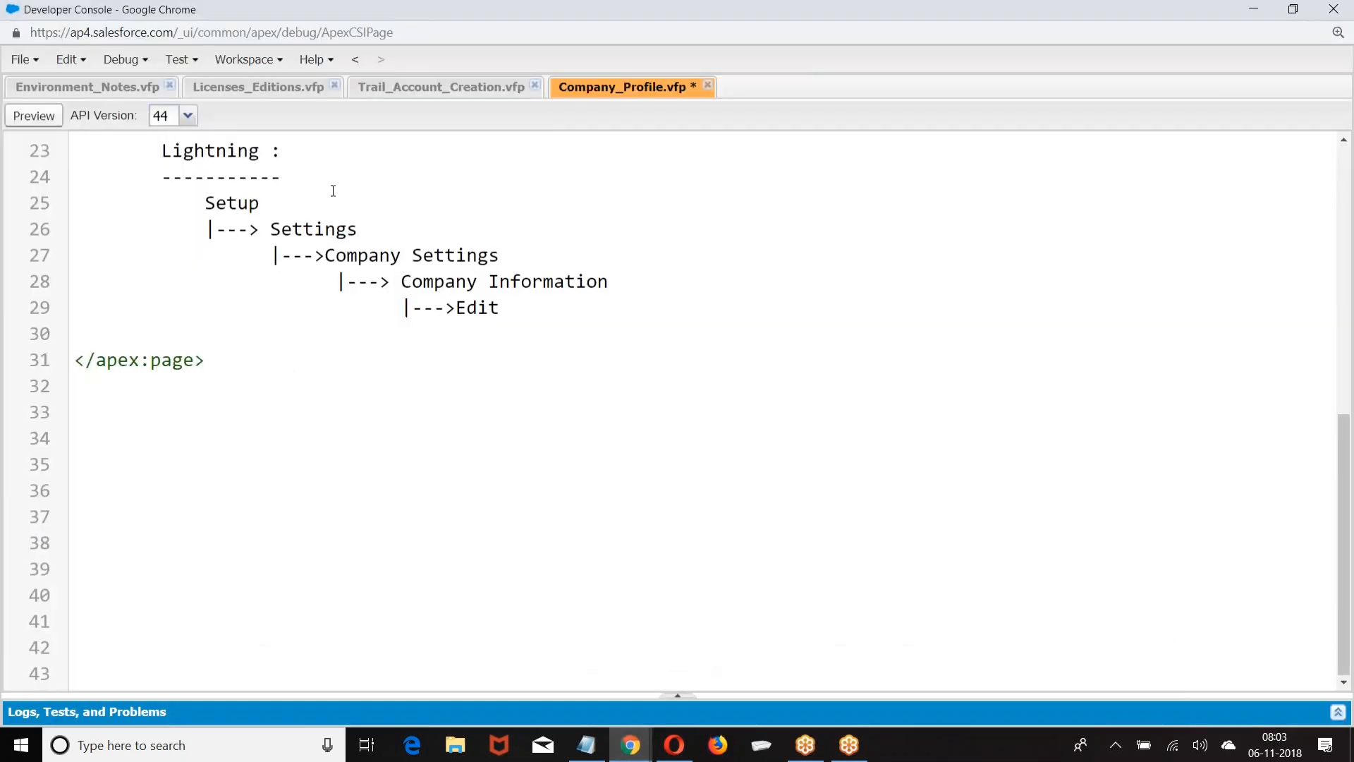
{"action": "scroll", "coordinate": [332, 190], "scroll_direction": "up", "scroll_amount": 5}
{"action": "scroll", "coordinate": [518, 399], "scroll_direction": "down", "scroll_amount": 3}
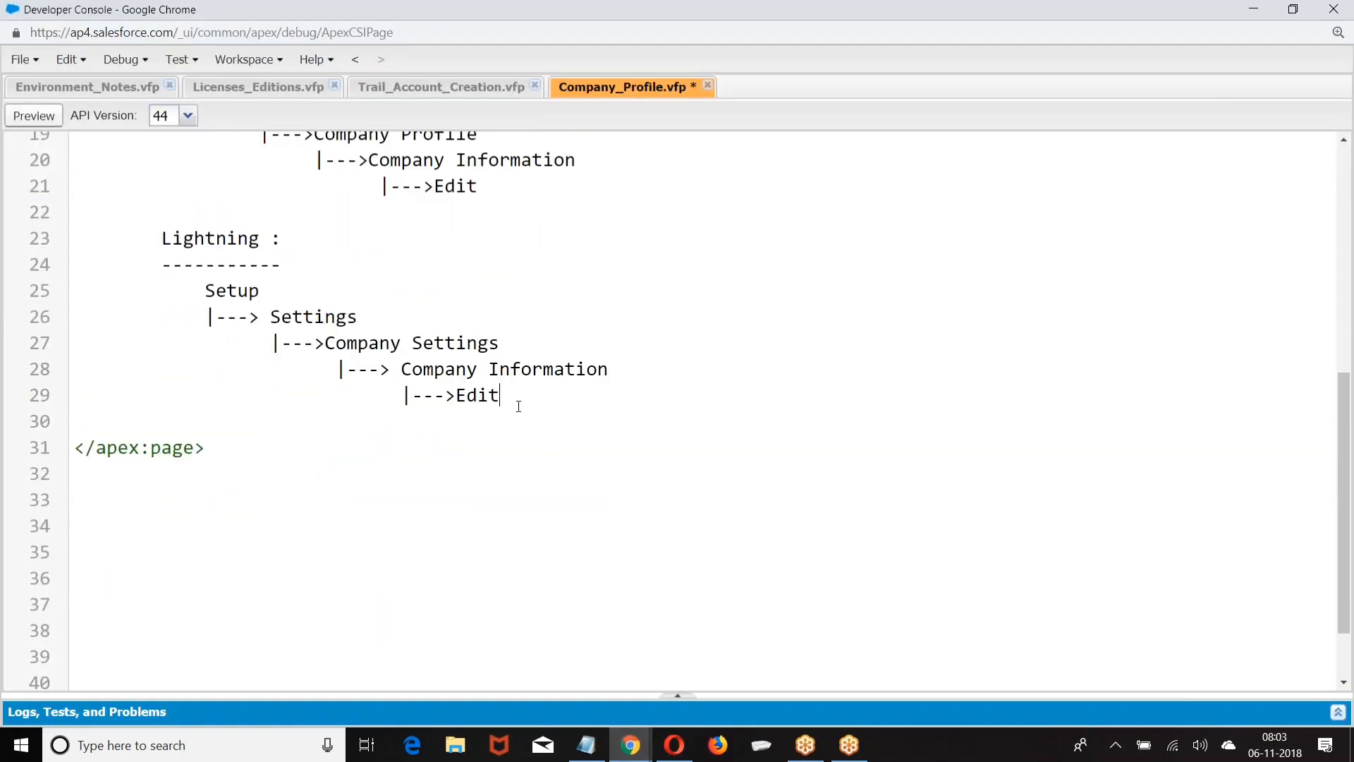
{"action": "key", "text": "Return"}
{"action": "key", "text": "Return"}
{"action": "type", "text": "1."}
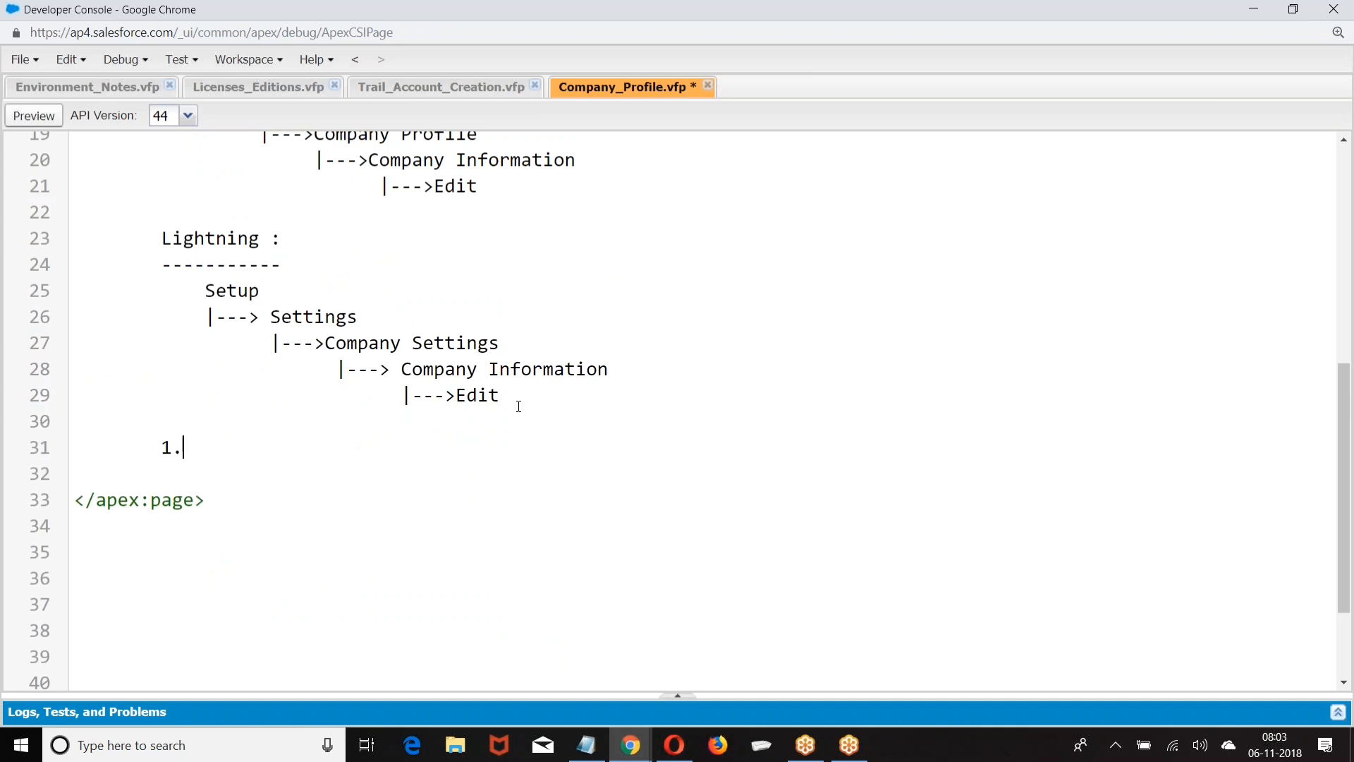
{"action": "scroll", "coordinate": [518, 406], "scroll_direction": "up", "scroll_amount": 2}
{"action": "scroll", "coordinate": [518, 406], "scroll_direction": "down", "scroll_amount": 2}
{"action": "key", "text": "BackSpace"}
{"action": "key", "text": "BackSpace"}
- Write the note "a. This will specify complete details about the instance of your organization" below the Lightning path
{"action": "type", "text": "a. This will specify co"}
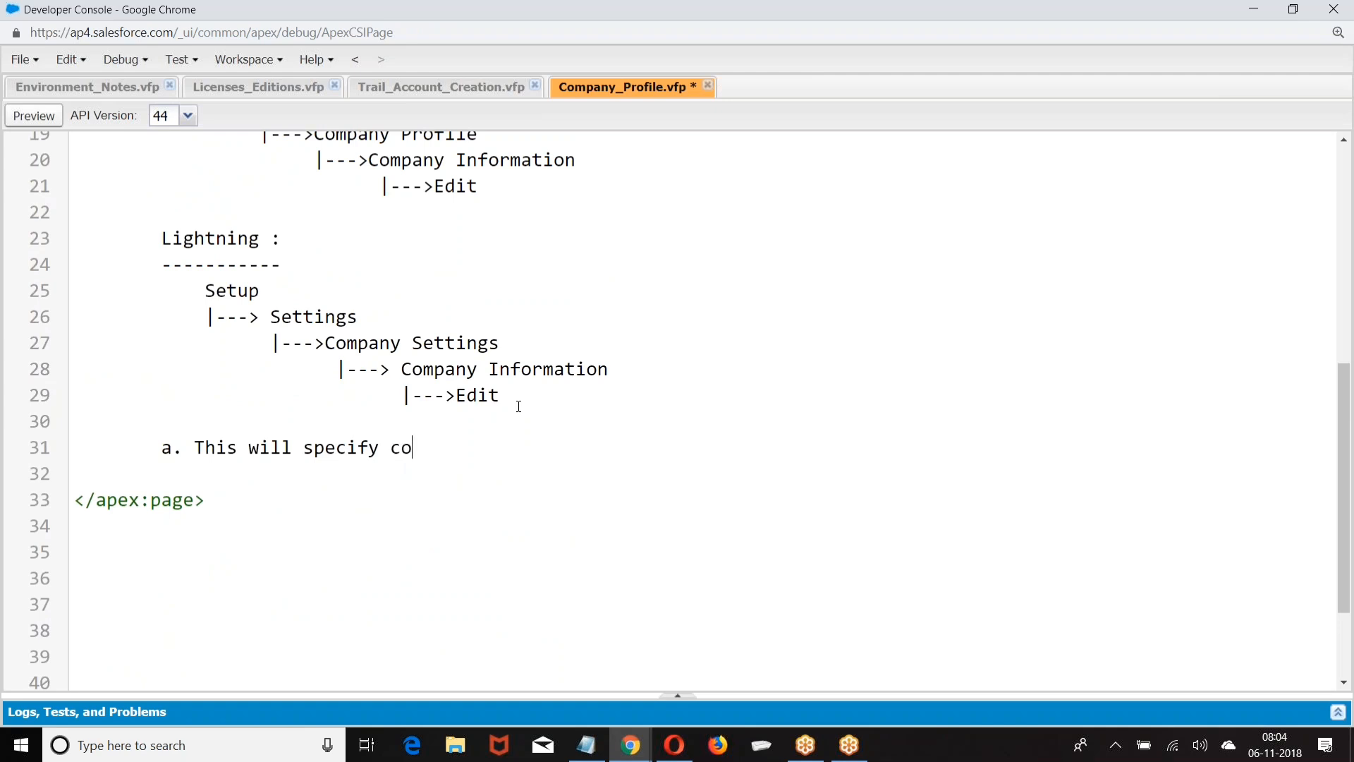
{"action": "type", "text": "mplete details abouyt 5th"}
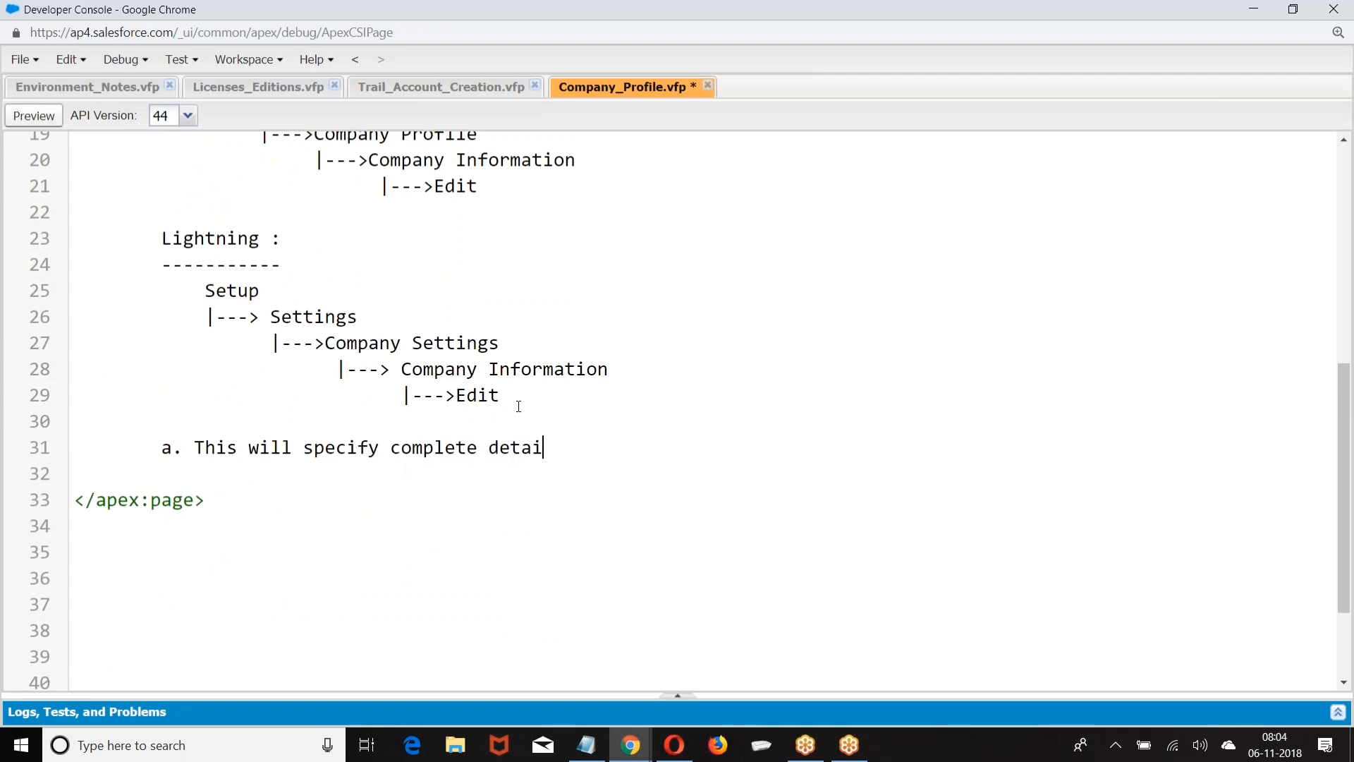
{"action": "key", "text": "BackSpace"}
{"action": "key", "text": "BackSpace"}
{"action": "key", "text": "BackSpace"}
{"action": "key", "text": "BackSpace"}
{"action": "key", "text": "BackSpace"}
{"action": "key", "text": "BackSpace"}
{"action": "type", "text": "t the "}
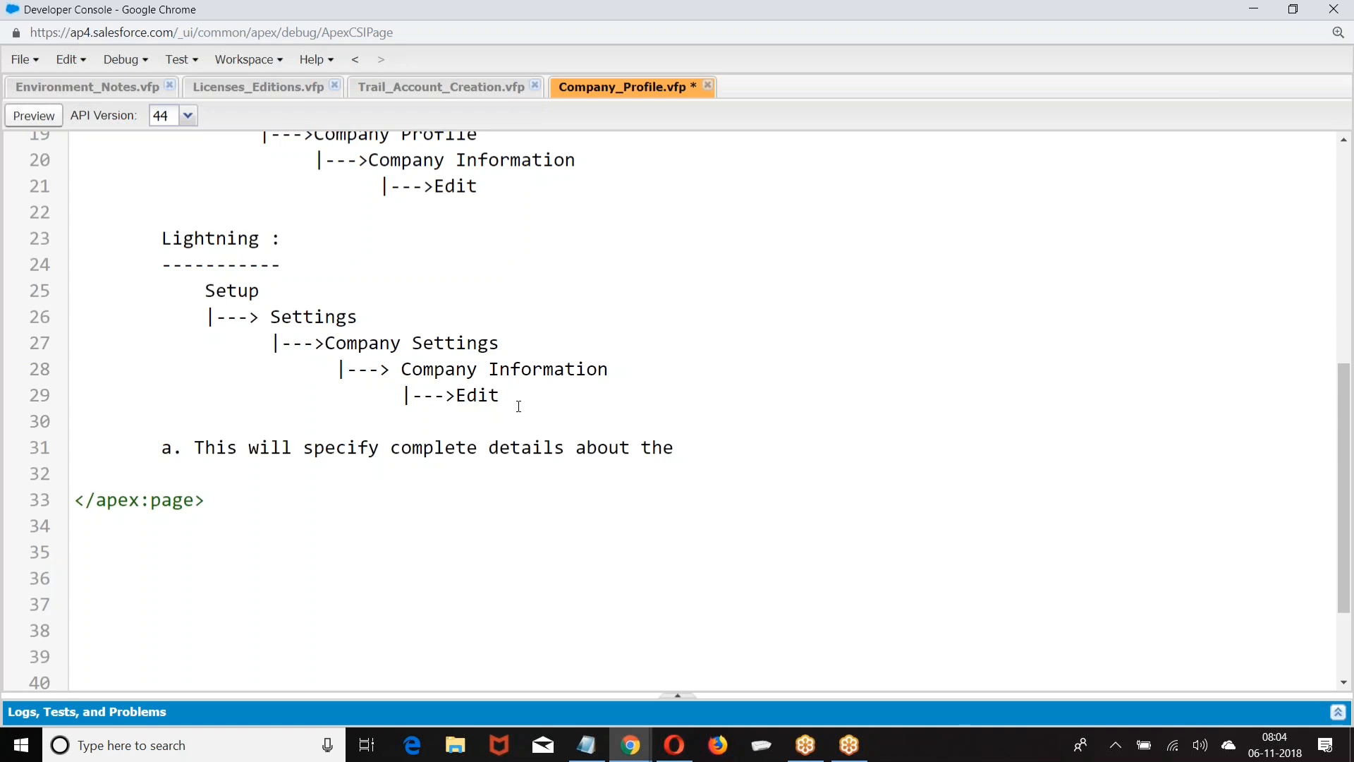
{"action": "type", "text": "instance of y"}
{"action": "type", "text": "our "}
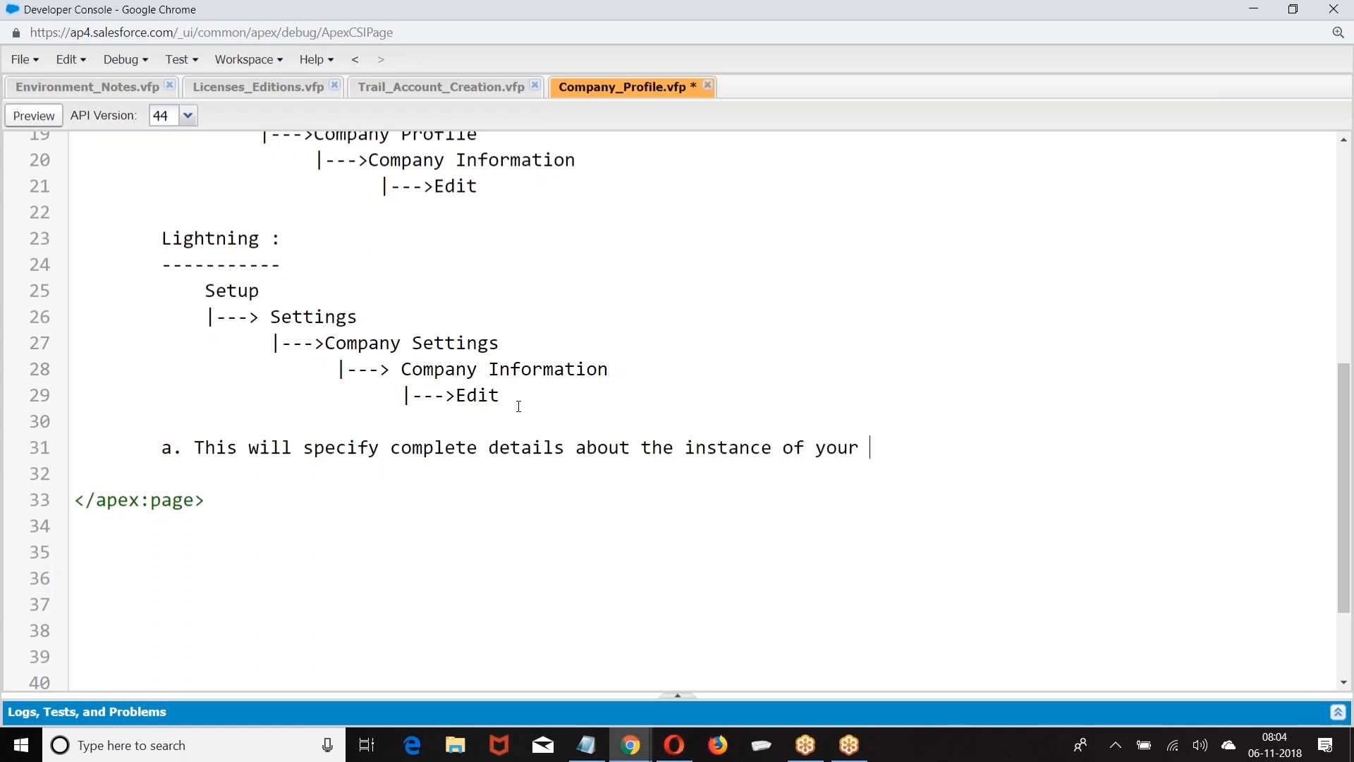
{"action": "type", "text": "organization"}
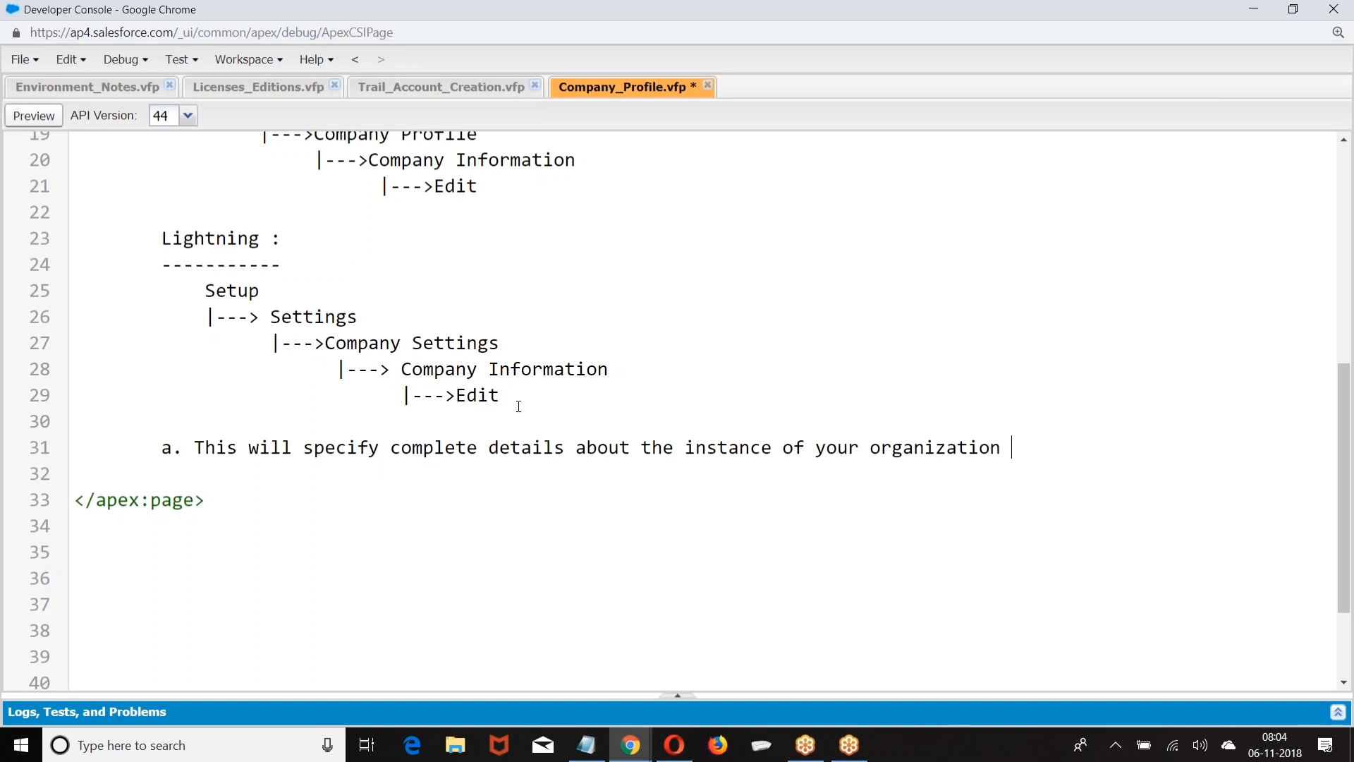
- Add the indented sub-item "1. Organization Id :" under note a
{"action": "key", "text": "Return"}
{"action": "key", "text": "Tab"}
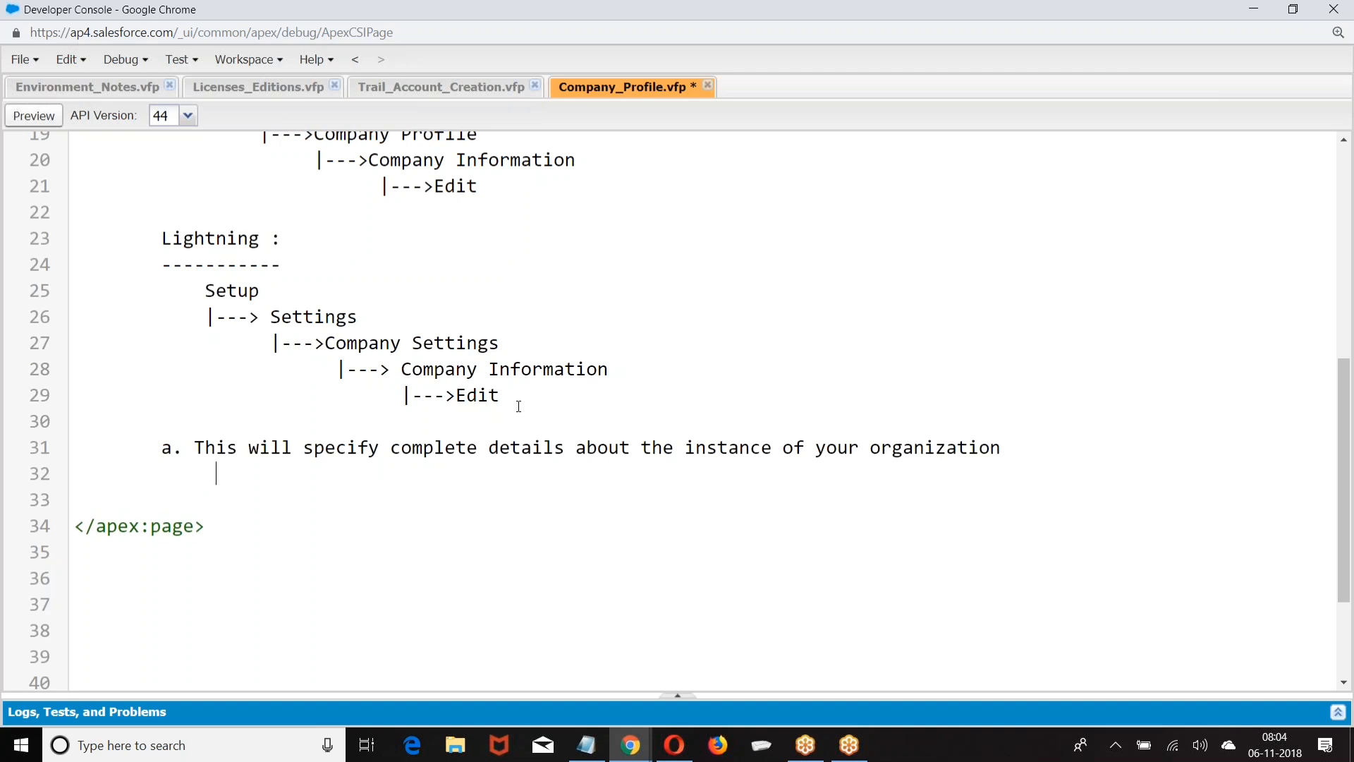
{"action": "type", "text": "a"}
{"action": "type", "text": ". Organizatio"}
{"action": "type", "text": "n "}
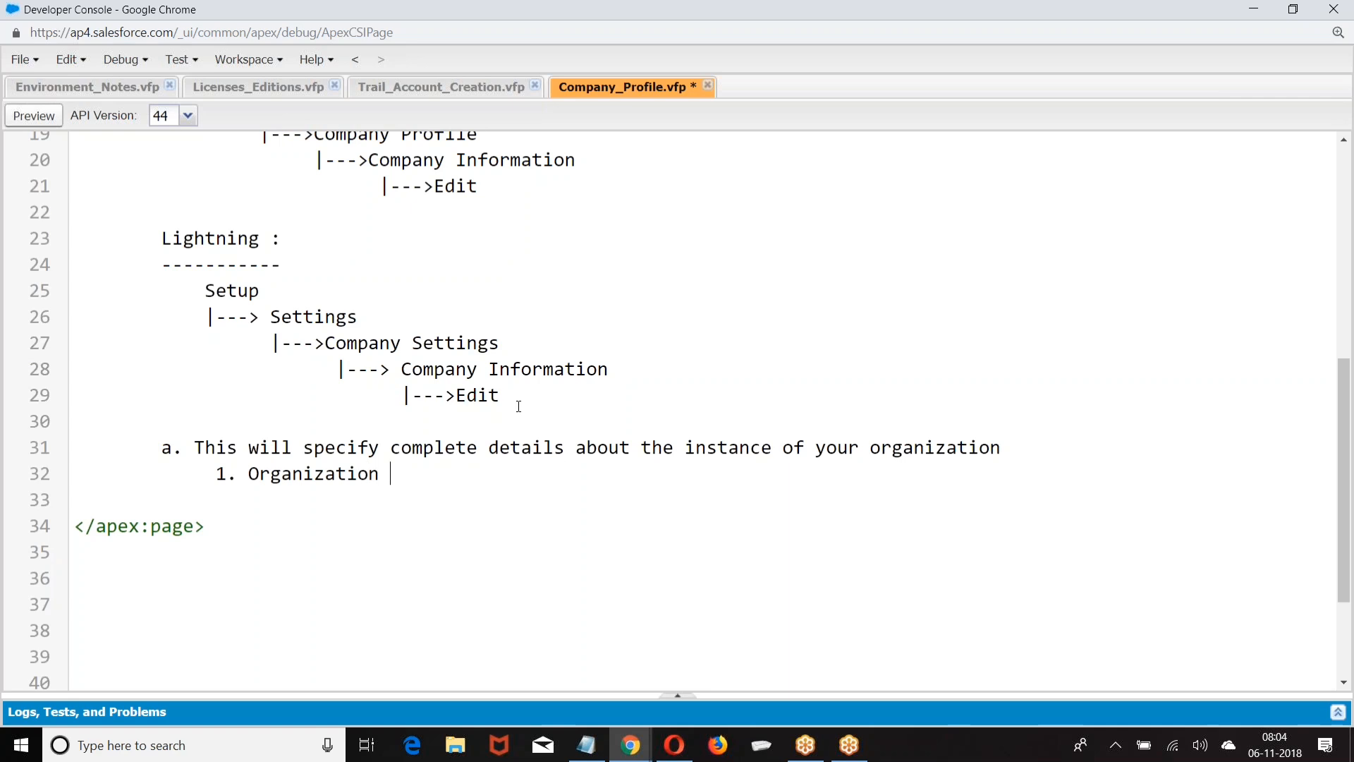
{"action": "type", "text": "Id :"}
- Add the indented point "a. Every force.com instance will have 18 charcter Organization Id ." under the Organization Id item
{"action": "key", "text": "Return"}
{"action": "key", "text": "Tab"}
{"action": "key", "text": "Tab"}
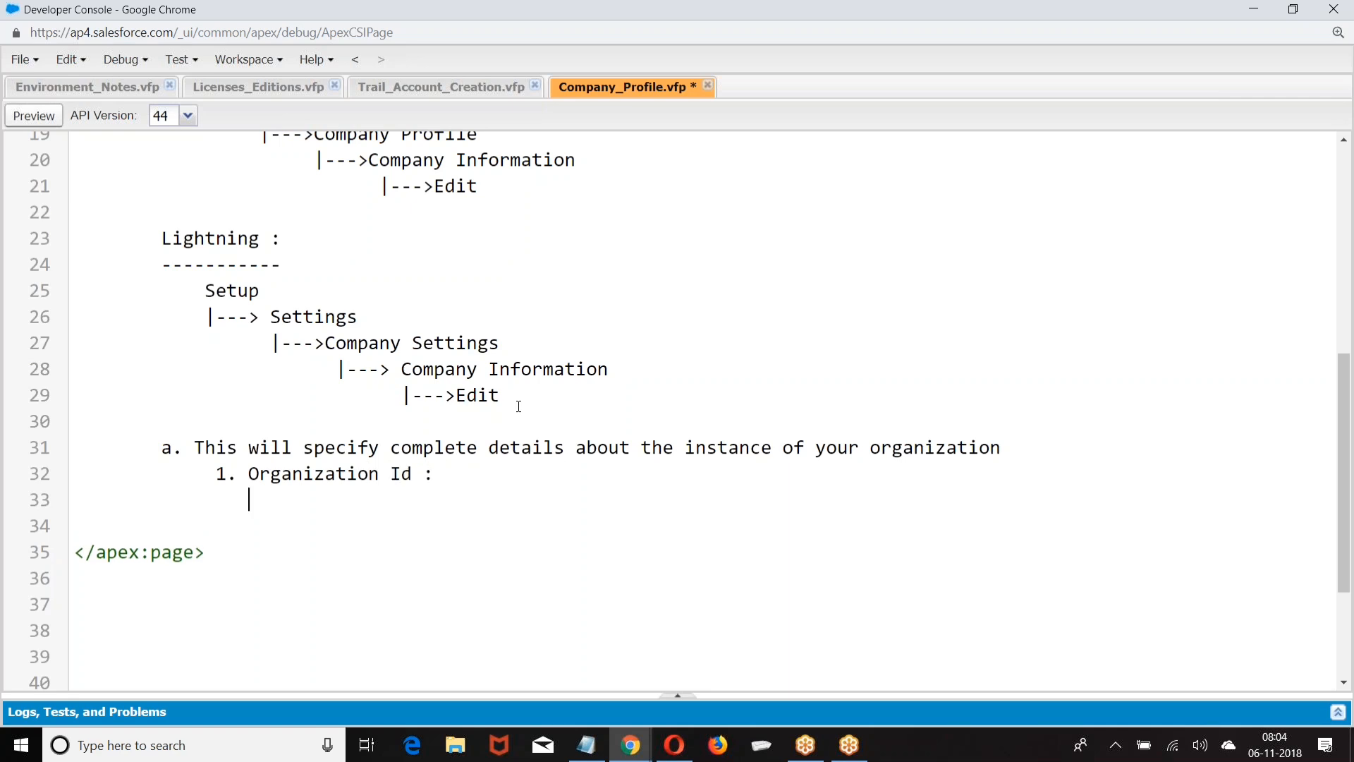
{"action": "type", "text": "a. Every force.com"}
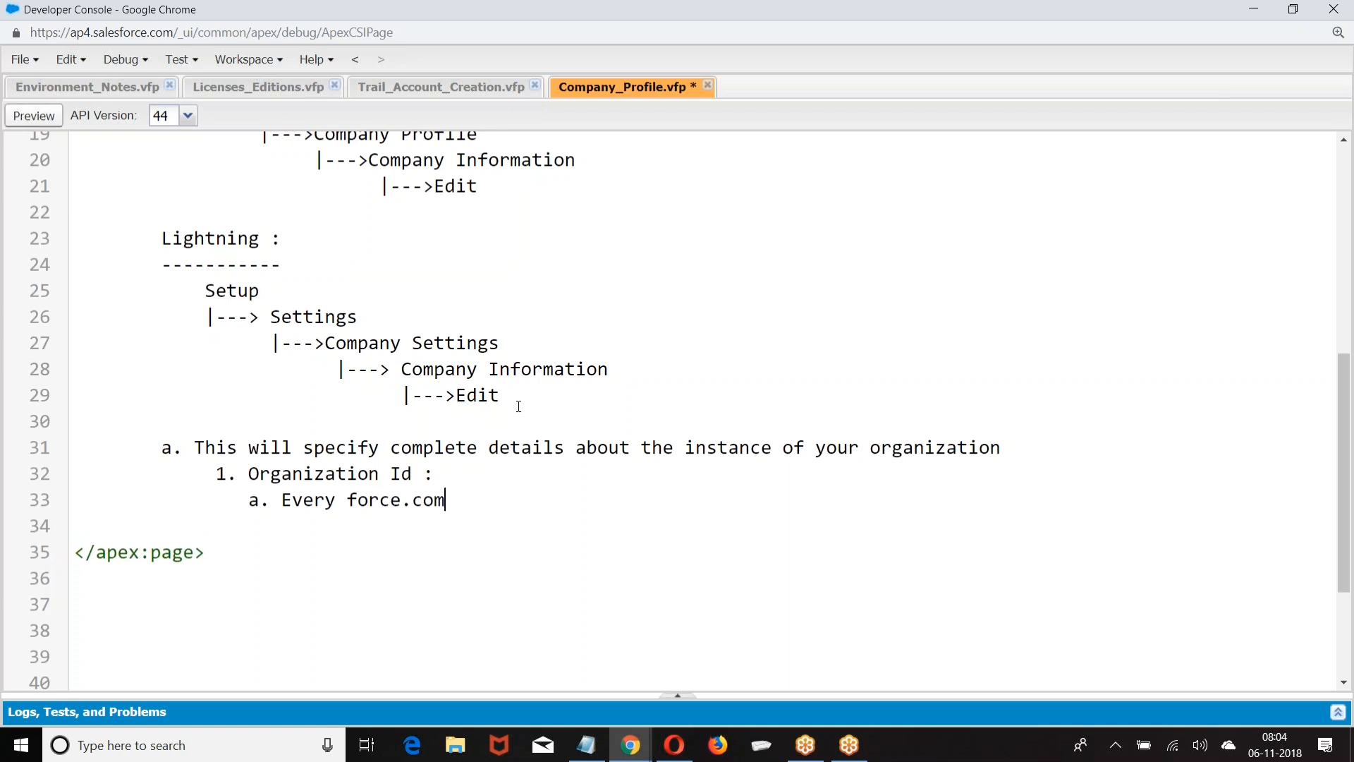
{"action": "type", "text": " instance w"}
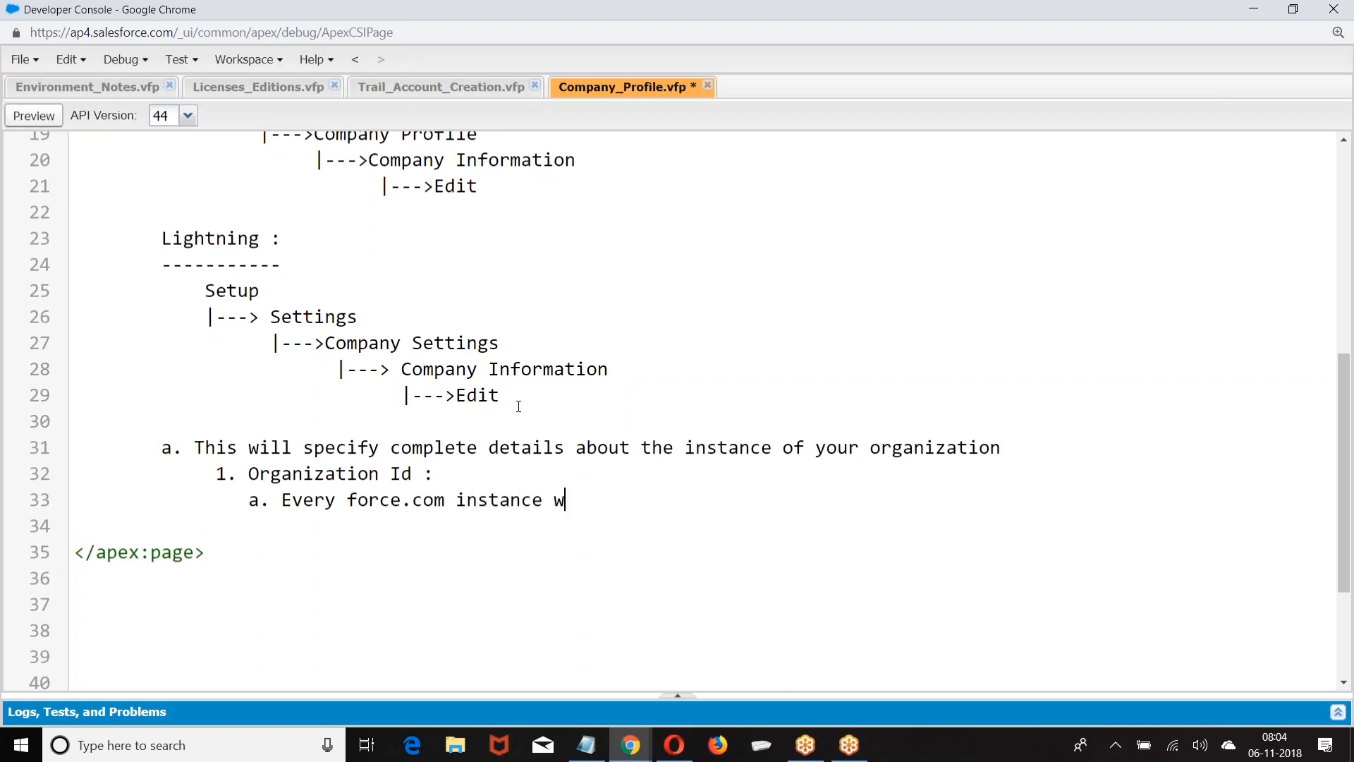
{"action": "type", "text": "ill have"}
{"action": "scroll", "coordinate": [519, 407], "scroll_direction": "down", "scroll_amount": 2}
{"action": "type", "text": "18 charcter "}
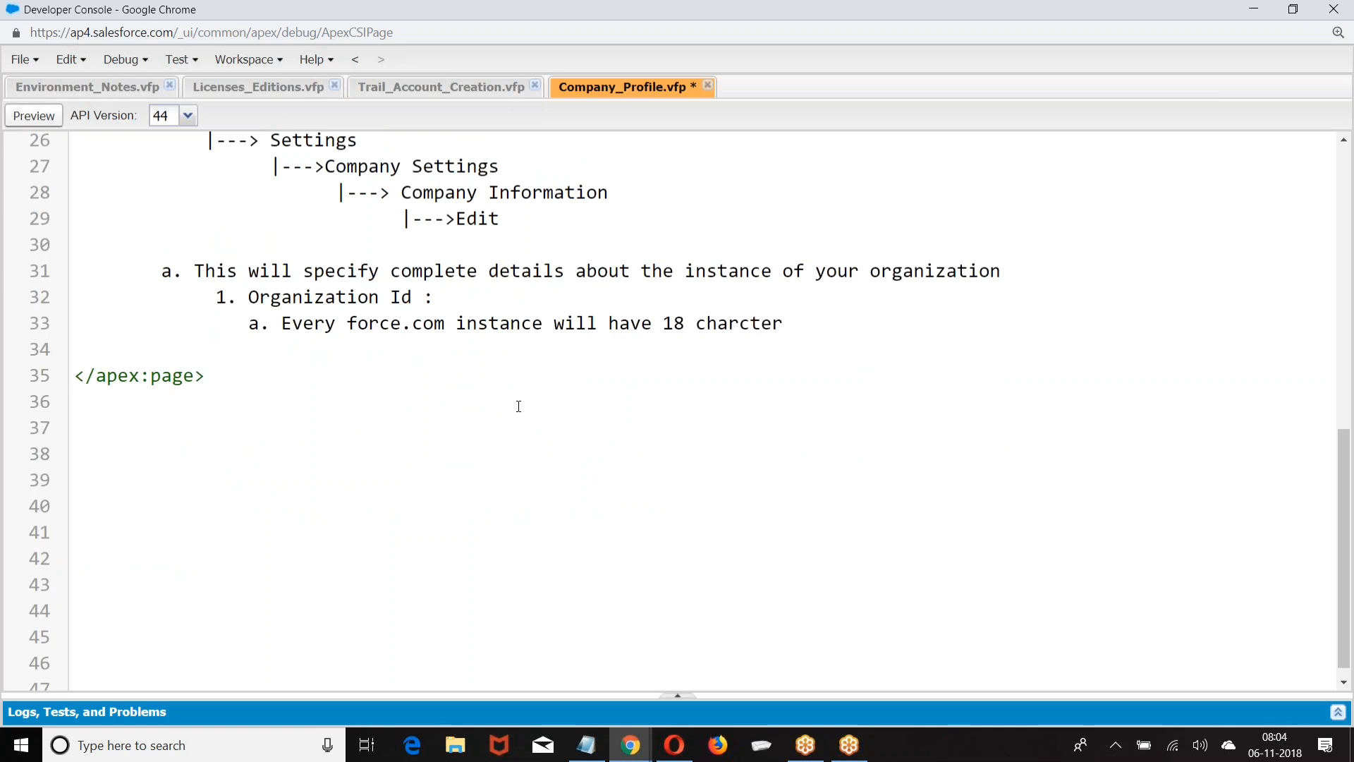
{"action": "type", "text": "Organa"}
{"action": "type", "text": "zation "}
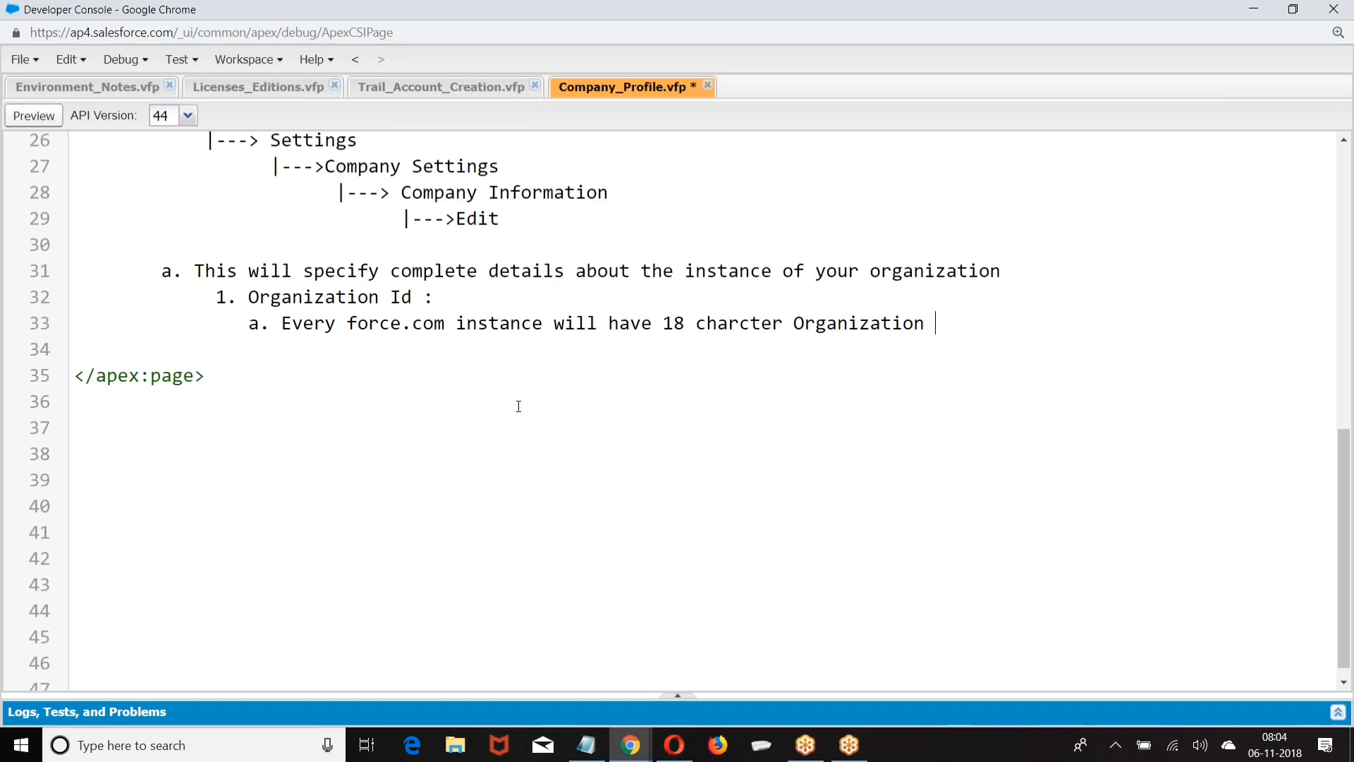
{"action": "type", "text": "Id ."}
- Add the point "b. Based on this Id salesforce will recognize the your org." under Organization Id, followed by blank lines
{"action": "key", "text": "Return"}
{"action": "key", "text": "Tab"}
{"action": "key", "text": "Tab"}
{"action": "key", "text": "Tab"}
{"action": "key", "text": "Tab"}
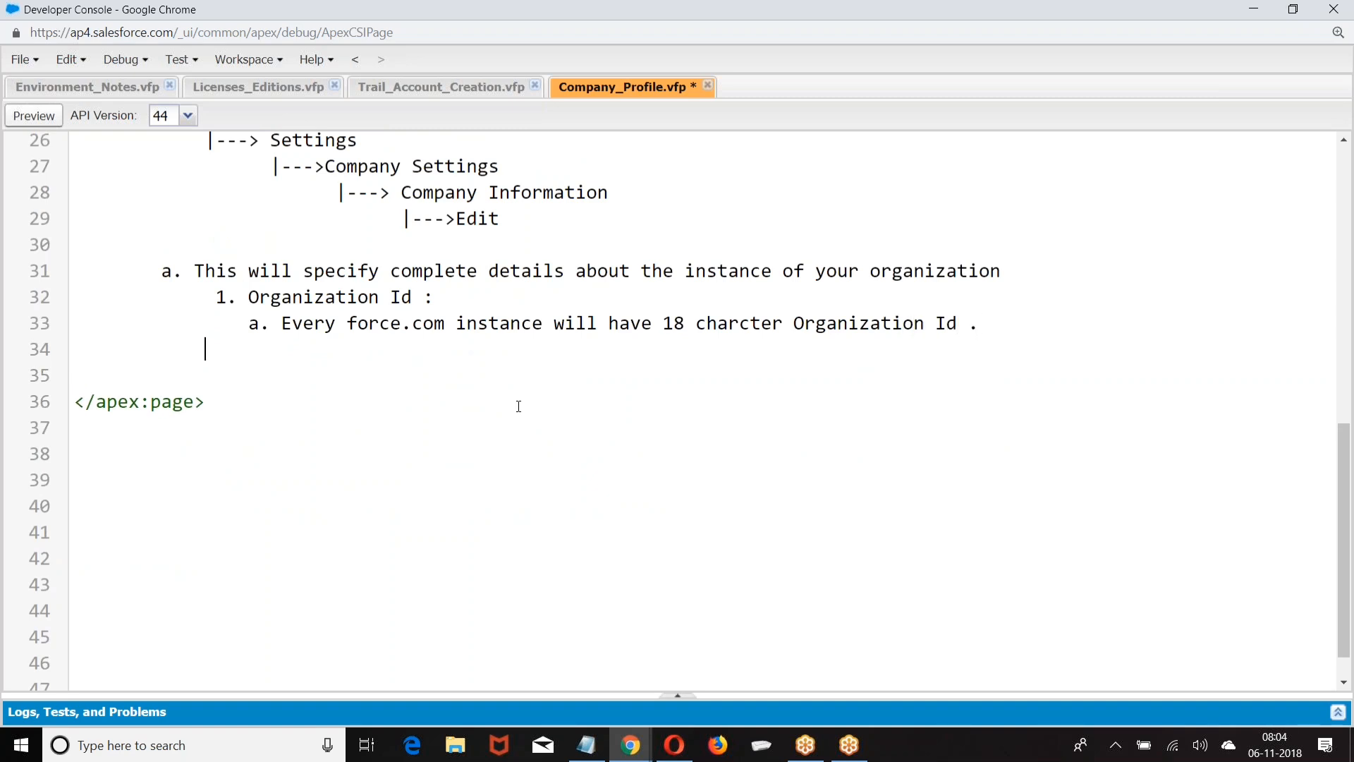
{"action": "type", "text": "b. Based th"}
{"action": "key", "text": "BackSpace"}
{"action": "key", "text": "BackSpace"}
{"action": "type", "text": "on this "}
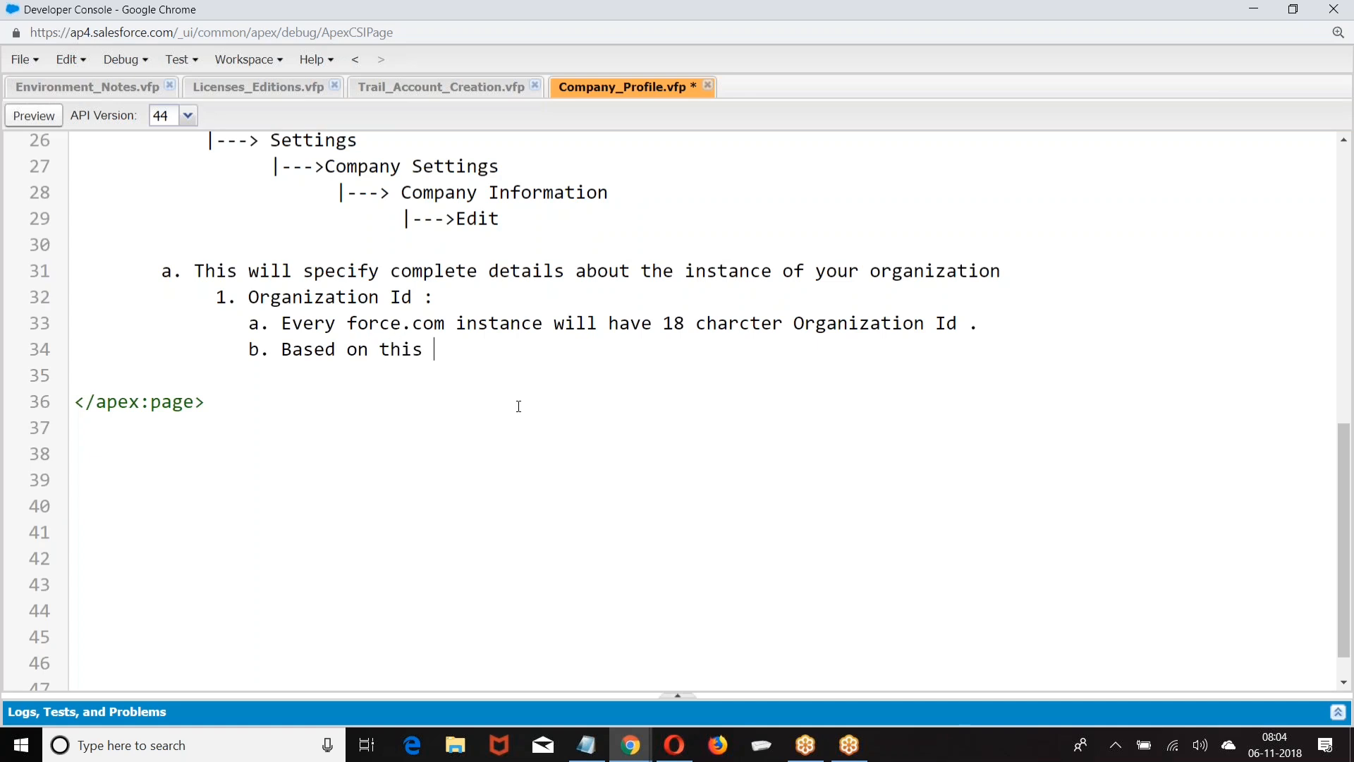
{"action": "type", "text": "Id salesforce y"}
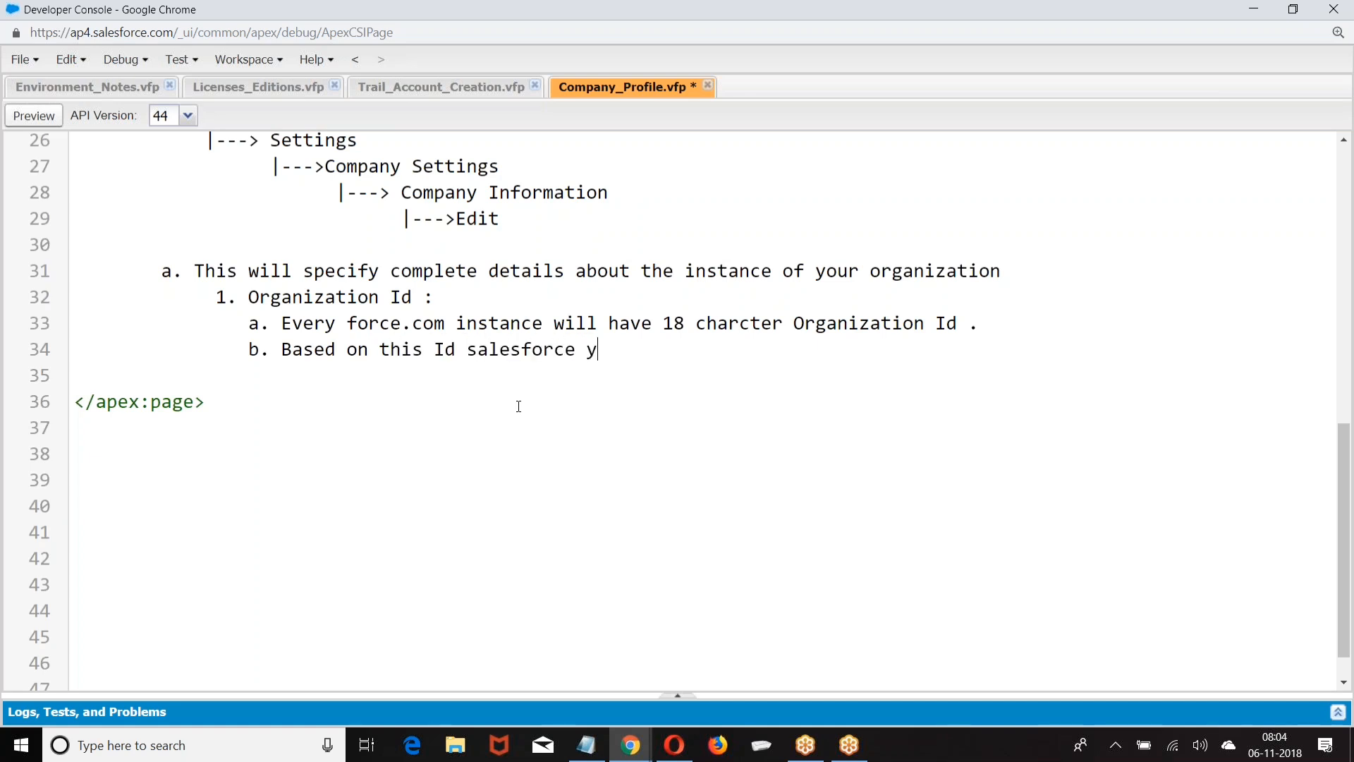
{"action": "key", "text": "BackSpace"}
{"action": "type", "text": "wo"}
{"action": "key", "text": "BackSpace"}
{"action": "type", "text": "ill recor"}
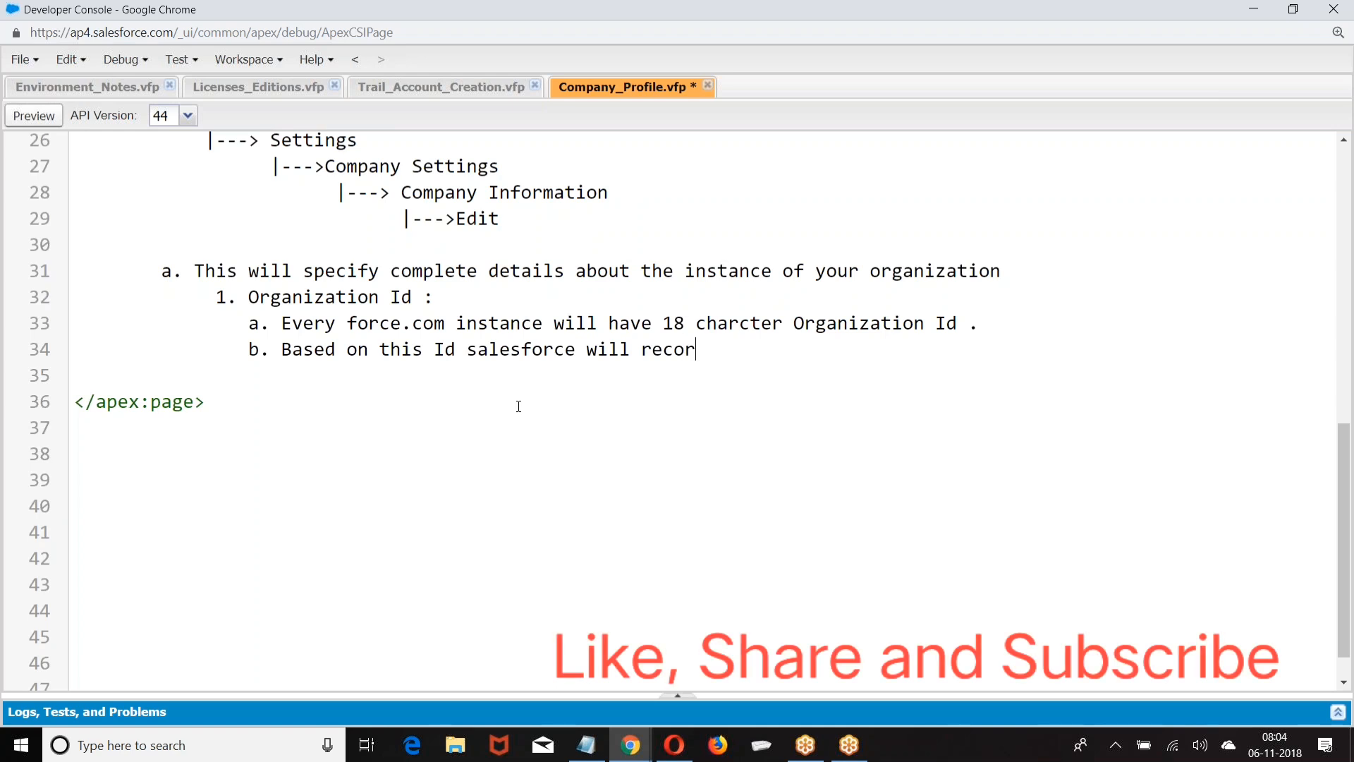
{"action": "key", "text": "BackSpace"}
{"action": "type", "text": "gnize the"}
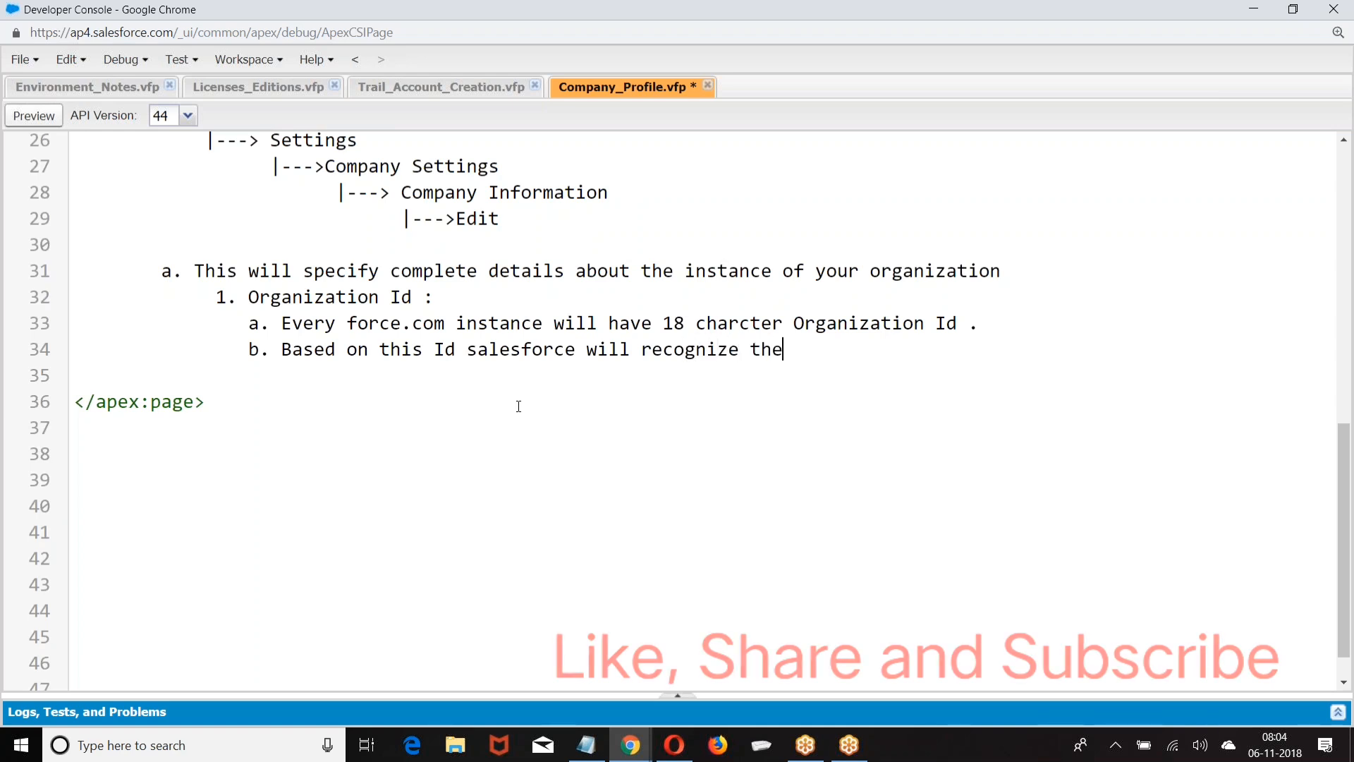
{"action": "type", "text": " i"}
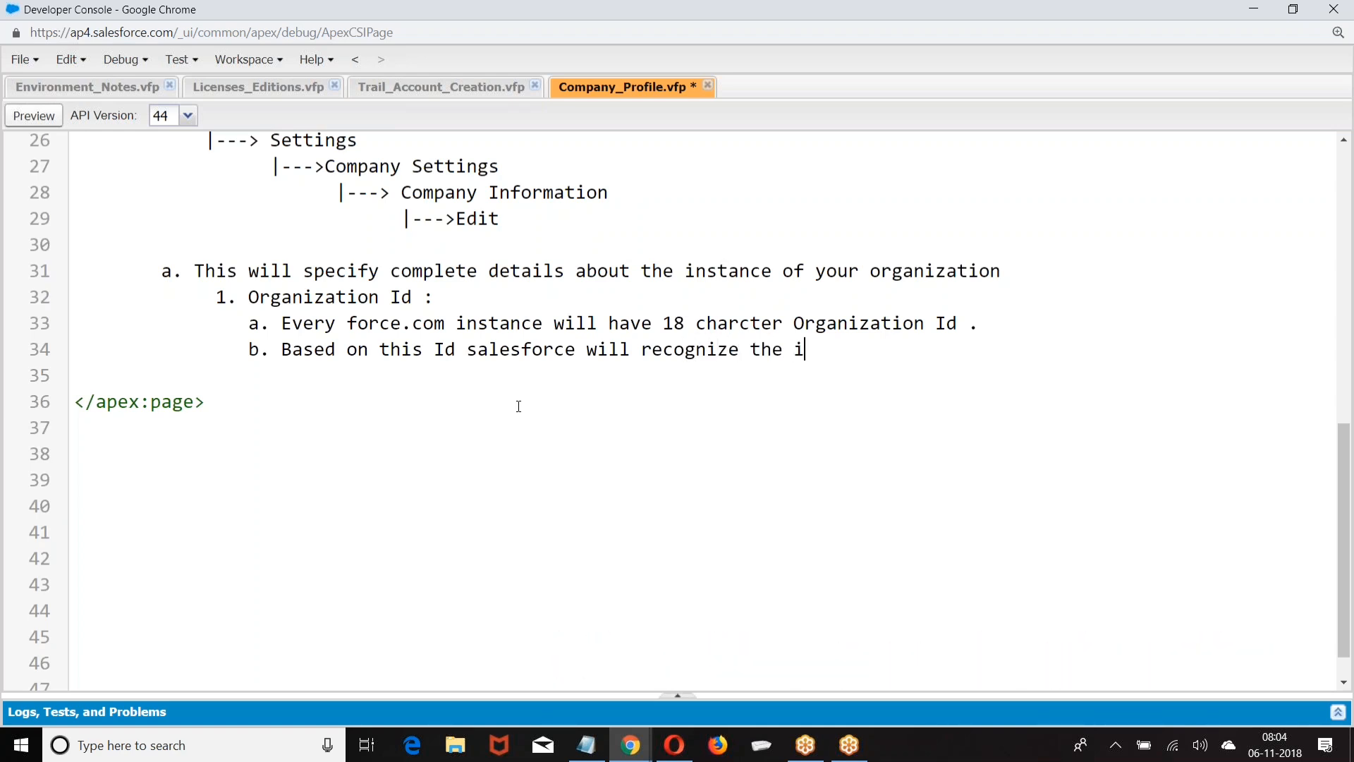
{"action": "type", "text": "your org."}
{"action": "key", "text": "Return"}
{"action": "key", "text": "Return"}
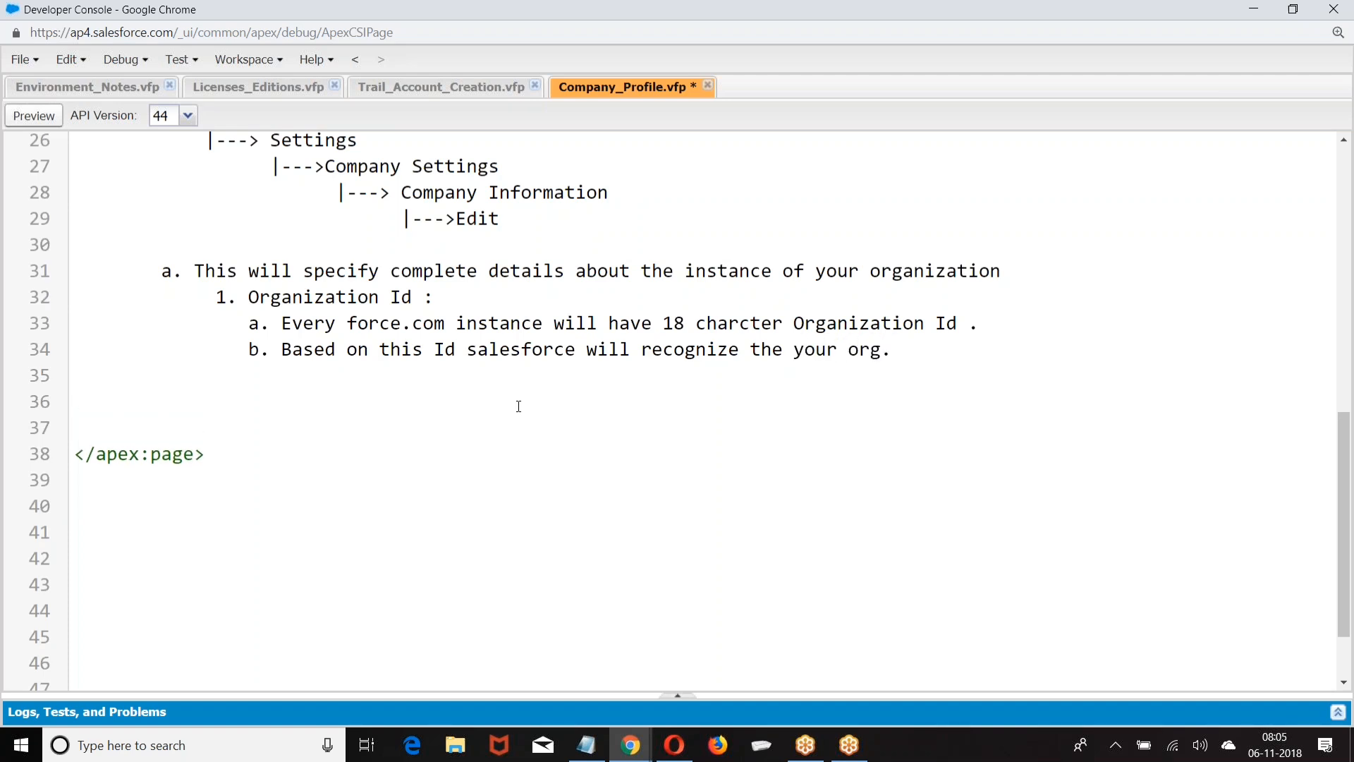
- Add the numbered item "2. Corporate currency:" below the Organization Id points
{"action": "type", "text": "2. Corporate e Cuu"}
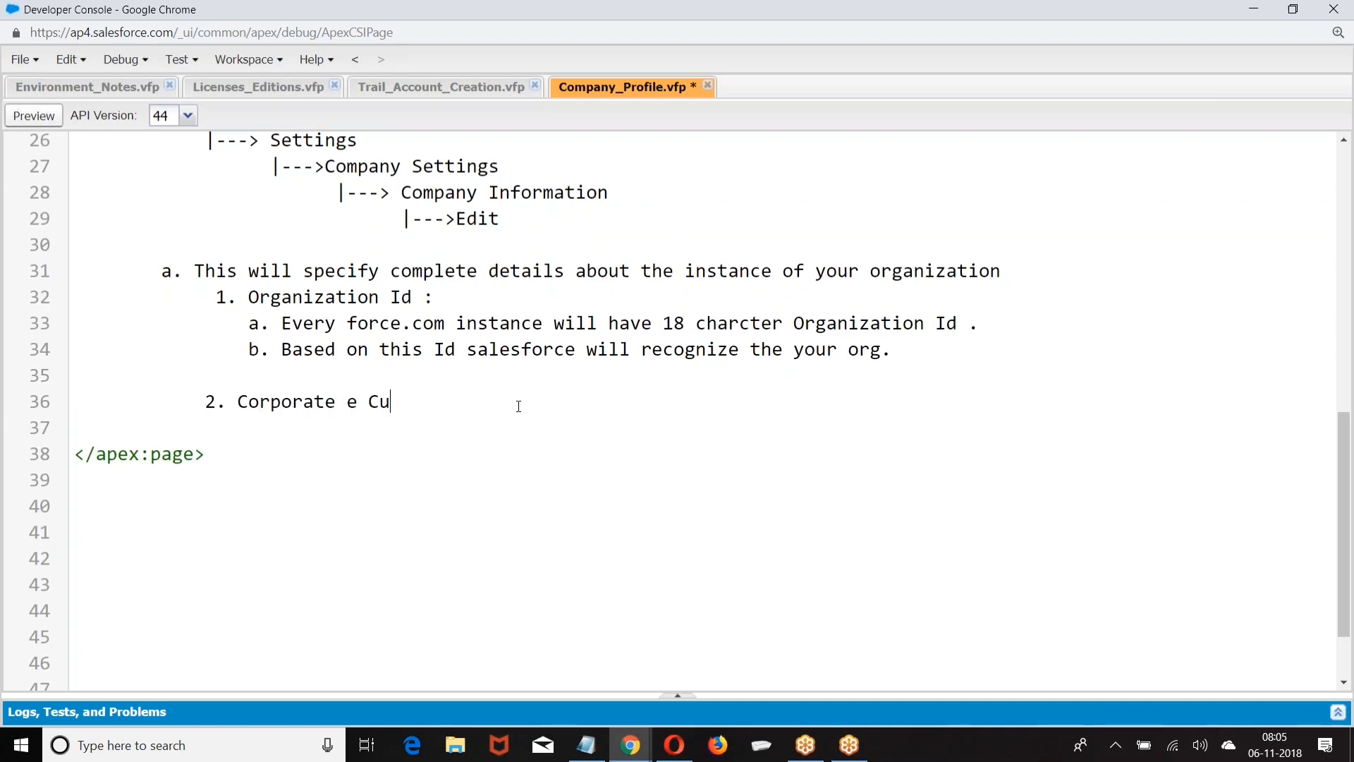
{"action": "key", "text": "BackSpace"}
{"action": "key", "text": "BackSpace"}
{"action": "key", "text": "BackSpace"}
{"action": "key", "text": "BackSpace"}
{"action": "key", "text": "BackSpace"}
{"action": "type", "text": "currentcy:"}
{"action": "key", "text": "Return"}
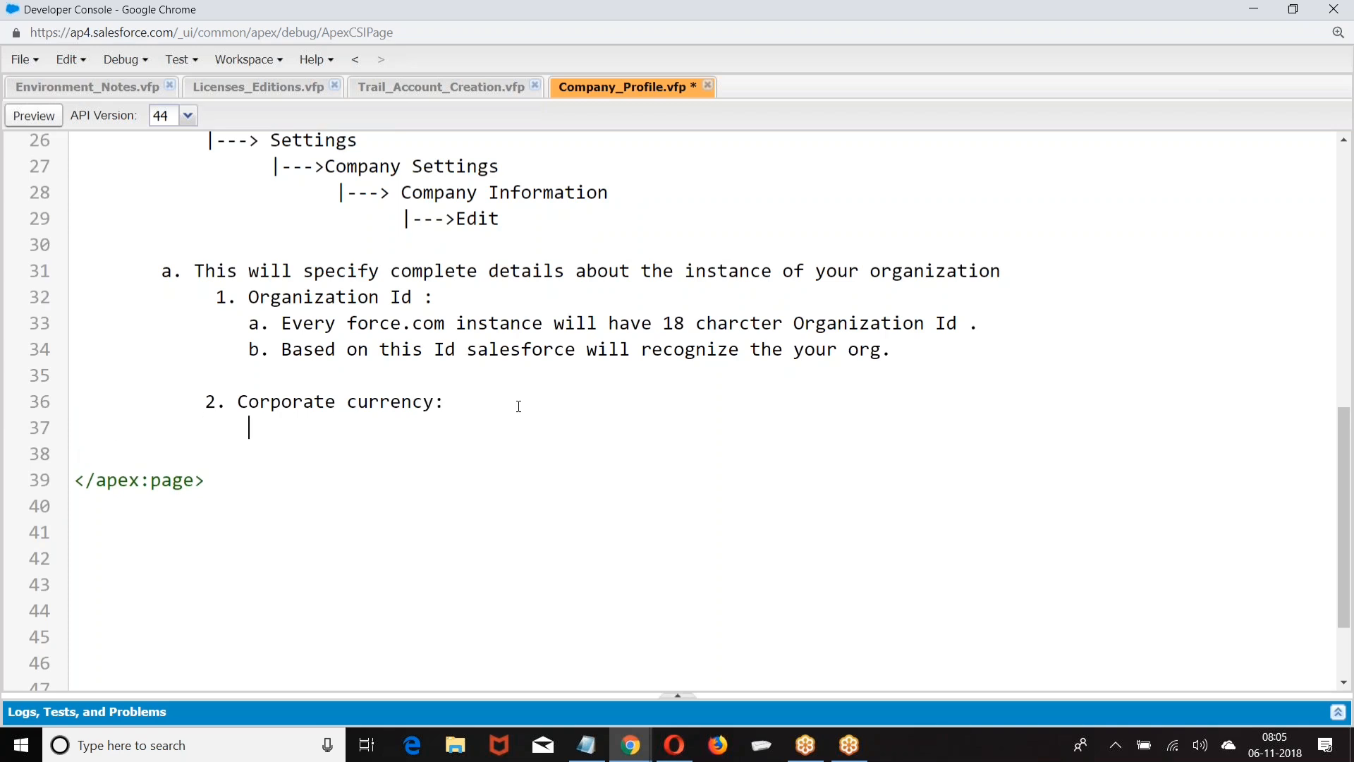
- Add the indented point "a. This will specify the currency format your organization is following" under Corporate currency
{"action": "type", "text": "a. This will s"}
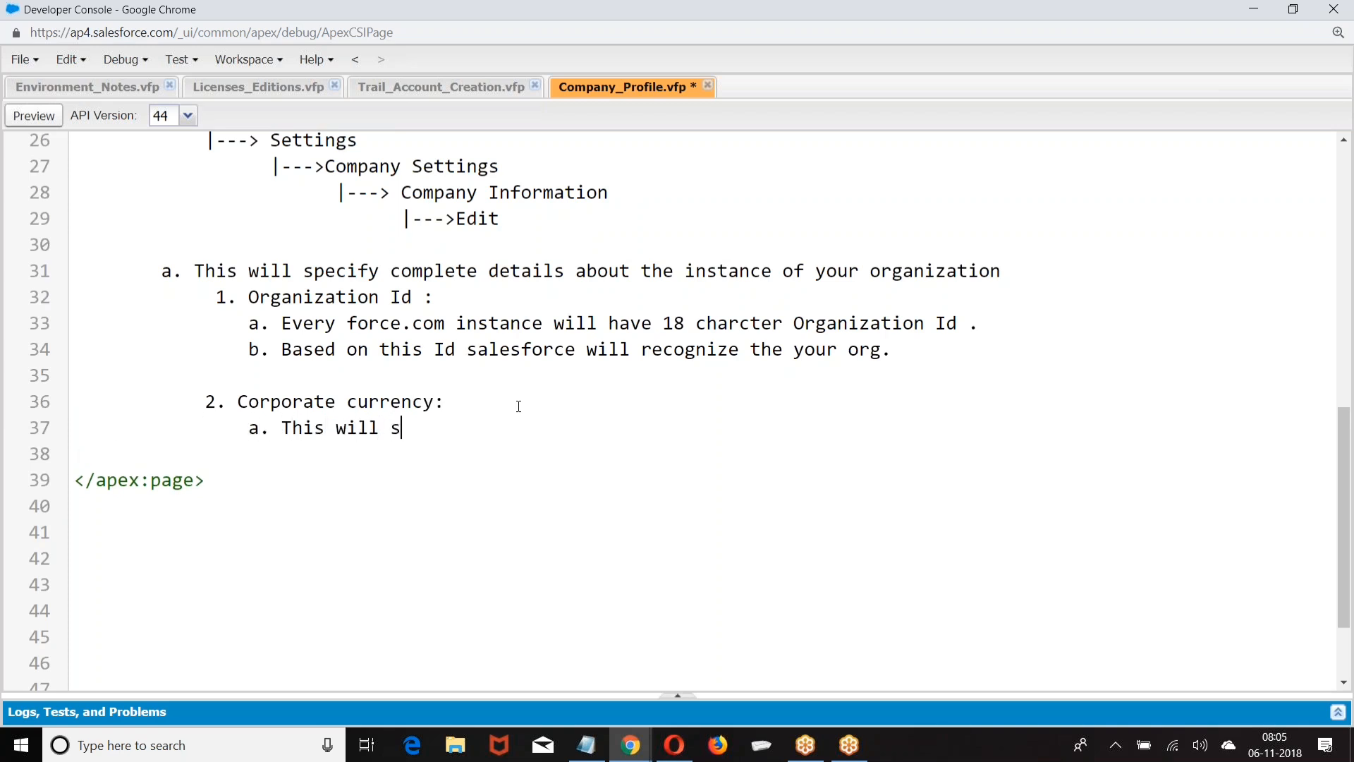
{"action": "type", "text": "pecify the current"}
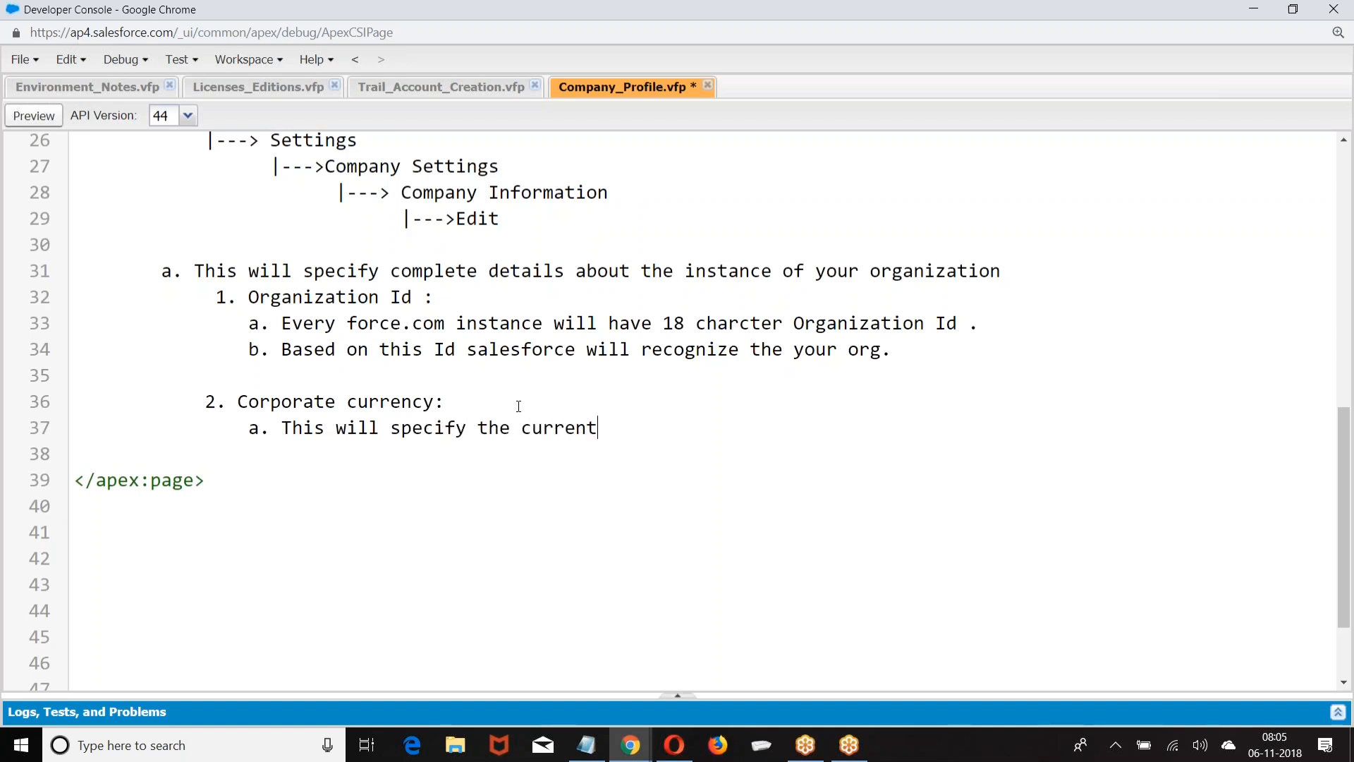
{"action": "key", "text": "BackSpace"}
{"action": "type", "text": "cy forma"}
{"action": "type", "text": "t th"}
{"action": "key", "text": "BackSpace"}
{"action": "key", "text": "BackSpace"}
{"action": "type", "text": "yio"}
{"action": "key", "text": "BackSpace"}
{"action": "key", "text": "BackSpace"}
{"action": "type", "text": "our organizatio"}
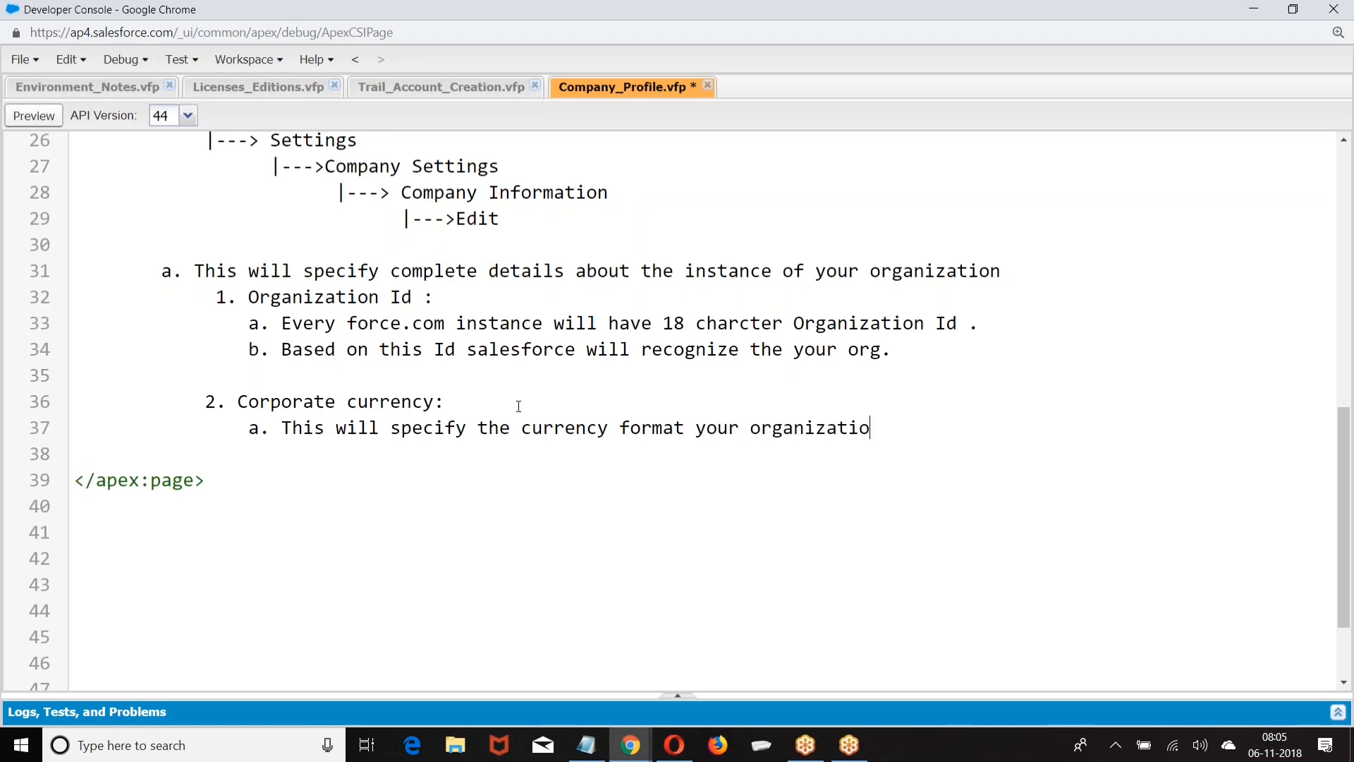
{"action": "type", "text": "n is following"}
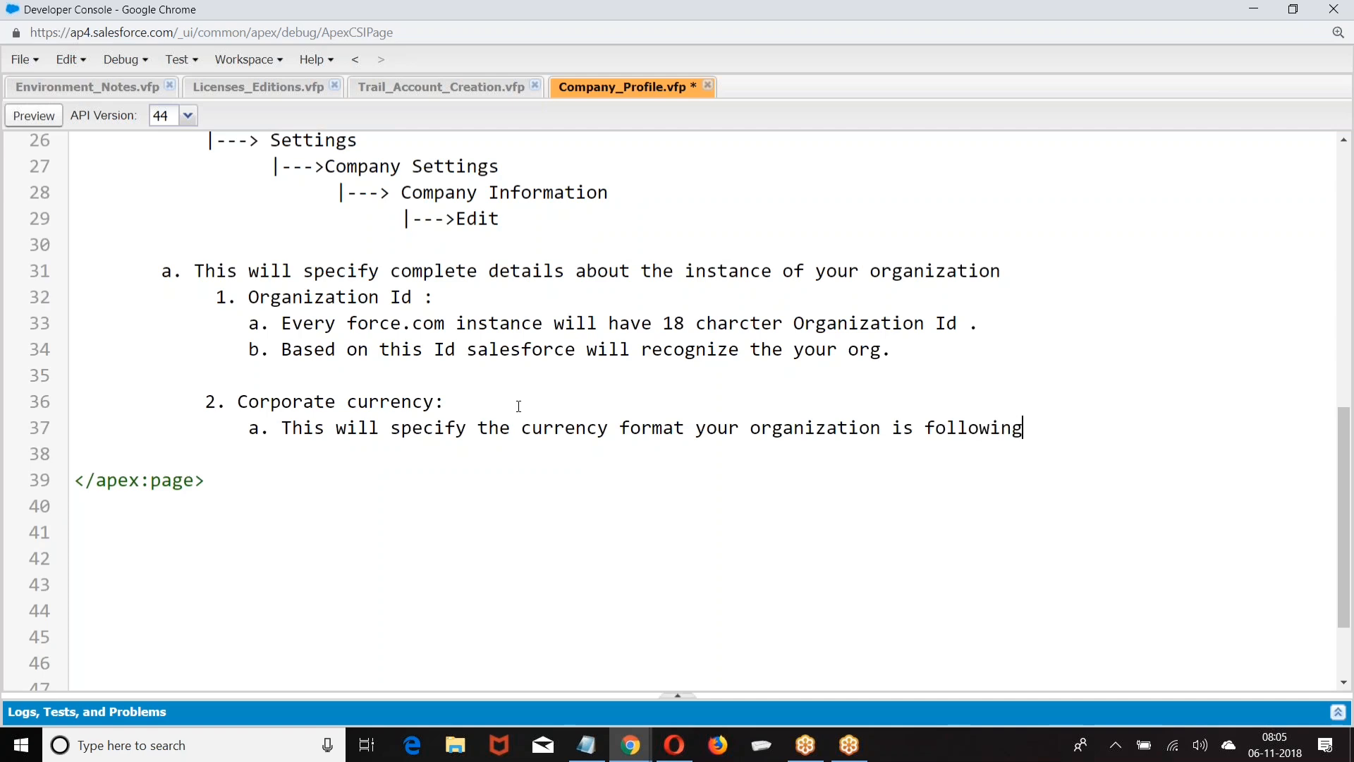
- Leave a blank line below the currency point and start a list item numbered "3."
{"action": "key", "text": "Return"}
{"action": "key", "text": "Return"}
{"action": "key", "text": "Tab"}
{"action": "type", "text": "3. "}
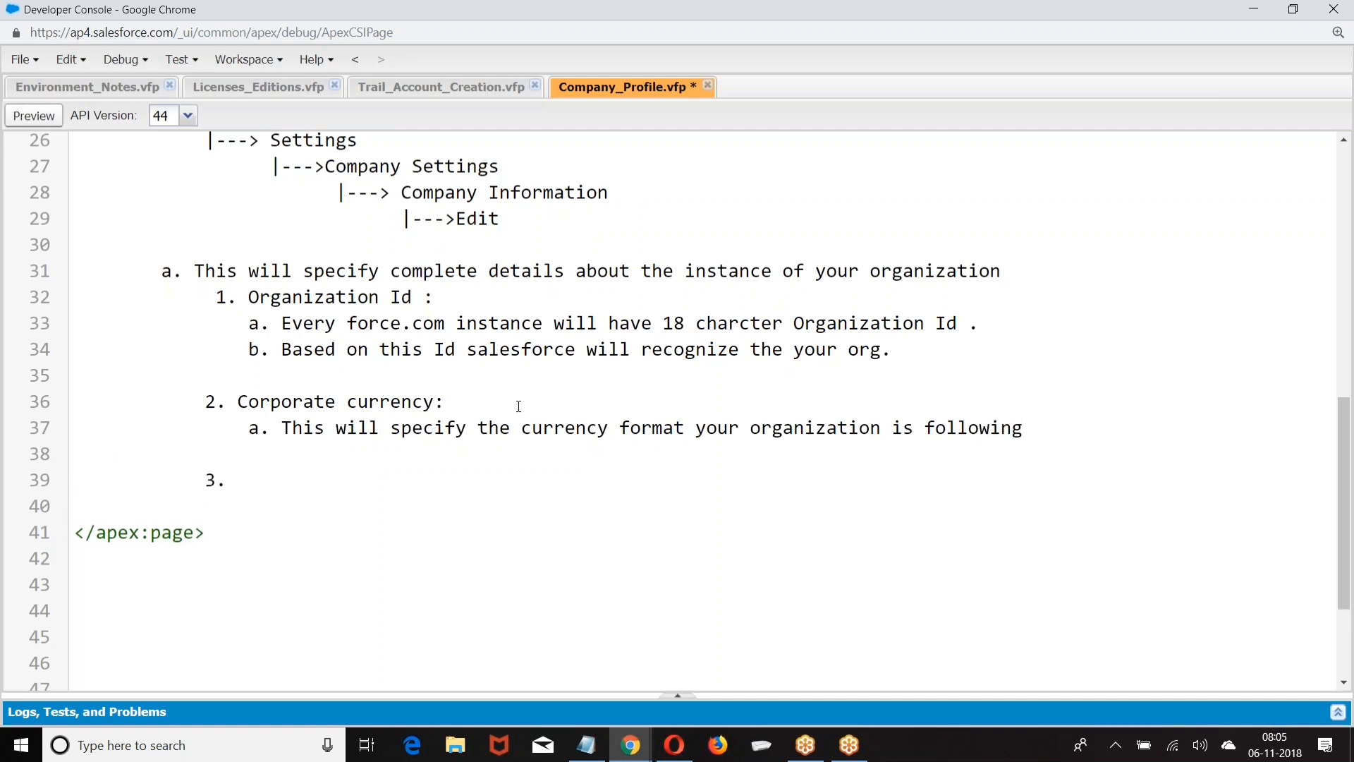
{"action": "type", "text": "Business Hours"}
{"action": "key", "text": "BackSpace"}
{"action": "key", "text": "BackSpace"}
{"action": "key", "text": "BackSpace"}
{"action": "key", "text": "BackSpace"}
{"action": "key", "text": "BackSpace"}
{"action": "key", "text": "BackSpace"}
{"action": "key", "text": "BackSpace"}
{"action": "key", "text": "BackSpace"}
{"action": "key", "text": "BackSpace"}
{"action": "key", "text": "BackSpace"}
{"action": "key", "text": "BackSpace"}
{"action": "key", "text": "BackSpace"}
{"action": "key", "text": "BackSpace"}
{"action": "key", "text": "BackSpace"}
{"action": "key", "text": "BackSpace"}
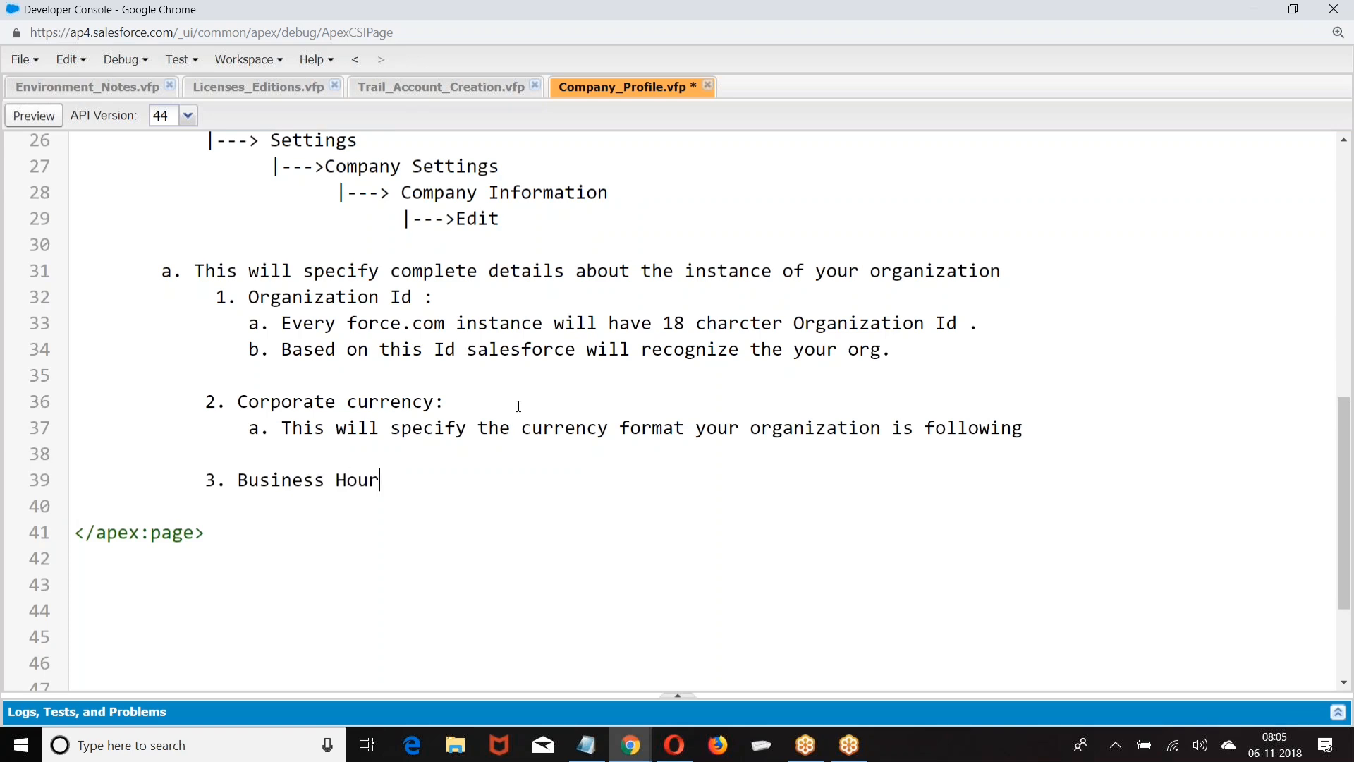
- Fill item 3 with the text "Time Zone,Default language ,Edition ,ServerInstance,"
{"action": "type", "text": "Time "}
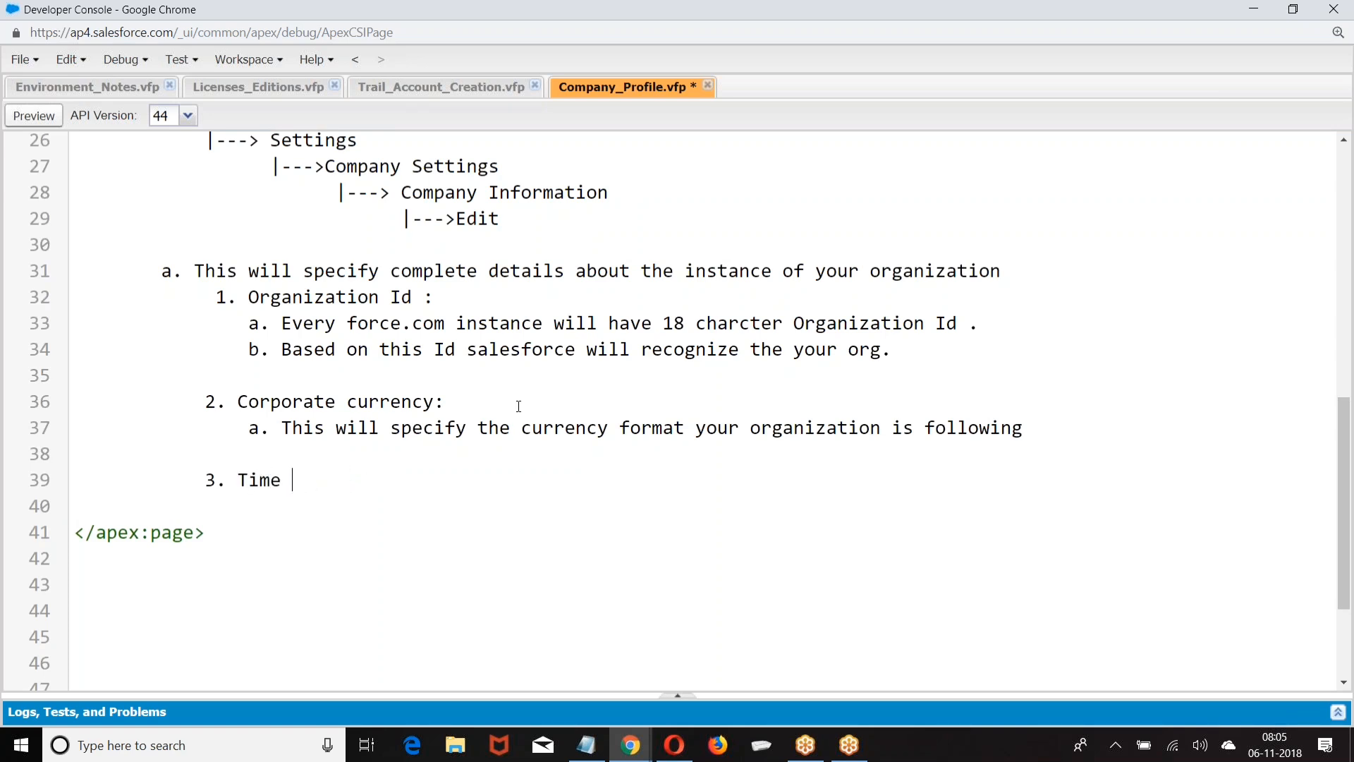
{"action": "type", "text": "Zone m,"}
{"action": "key", "text": "BackSpace"}
{"action": "key", "text": "BackSpace"}
{"action": "key", "text": "BackSpace"}
{"action": "type", "text": ",Default language "}
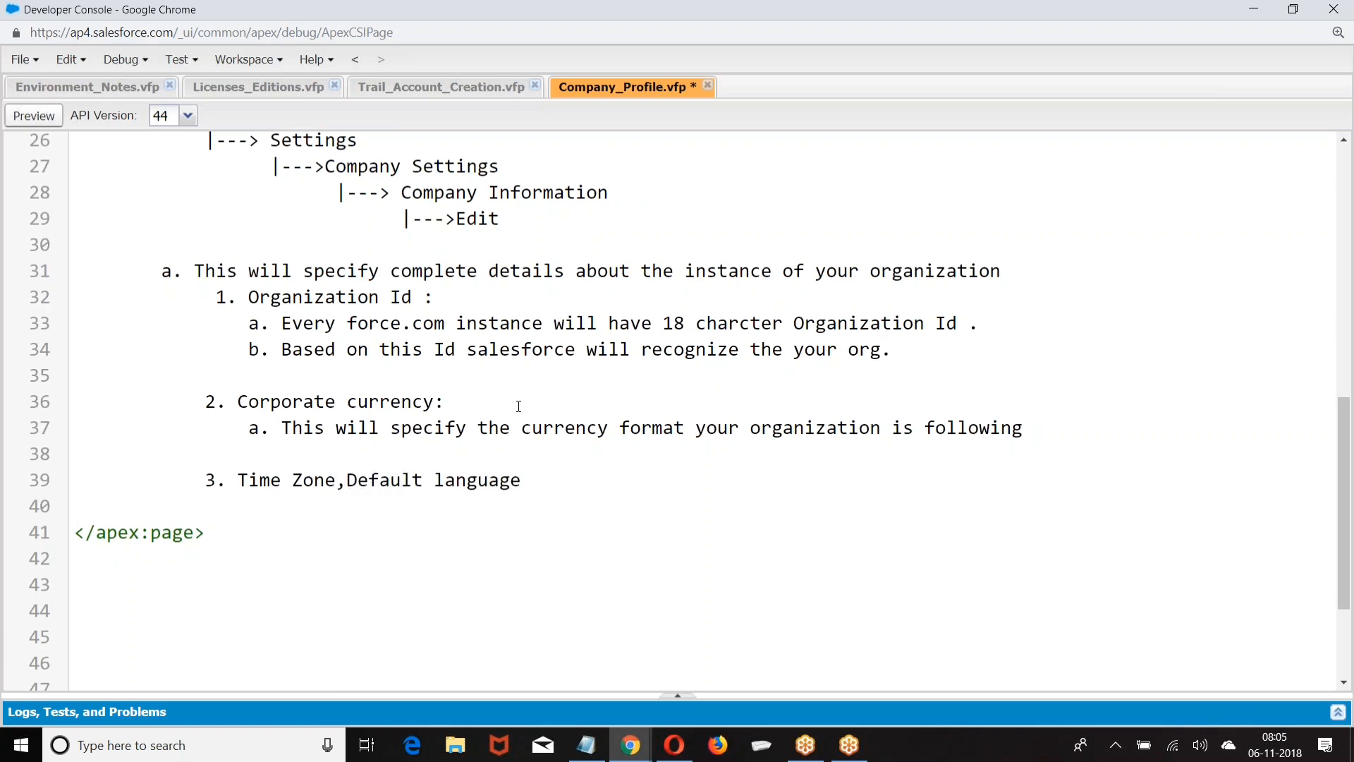
{"action": "type", "text": ","}
{"action": "scroll", "coordinate": [519, 407], "scroll_direction": "down", "scroll_amount": 2}
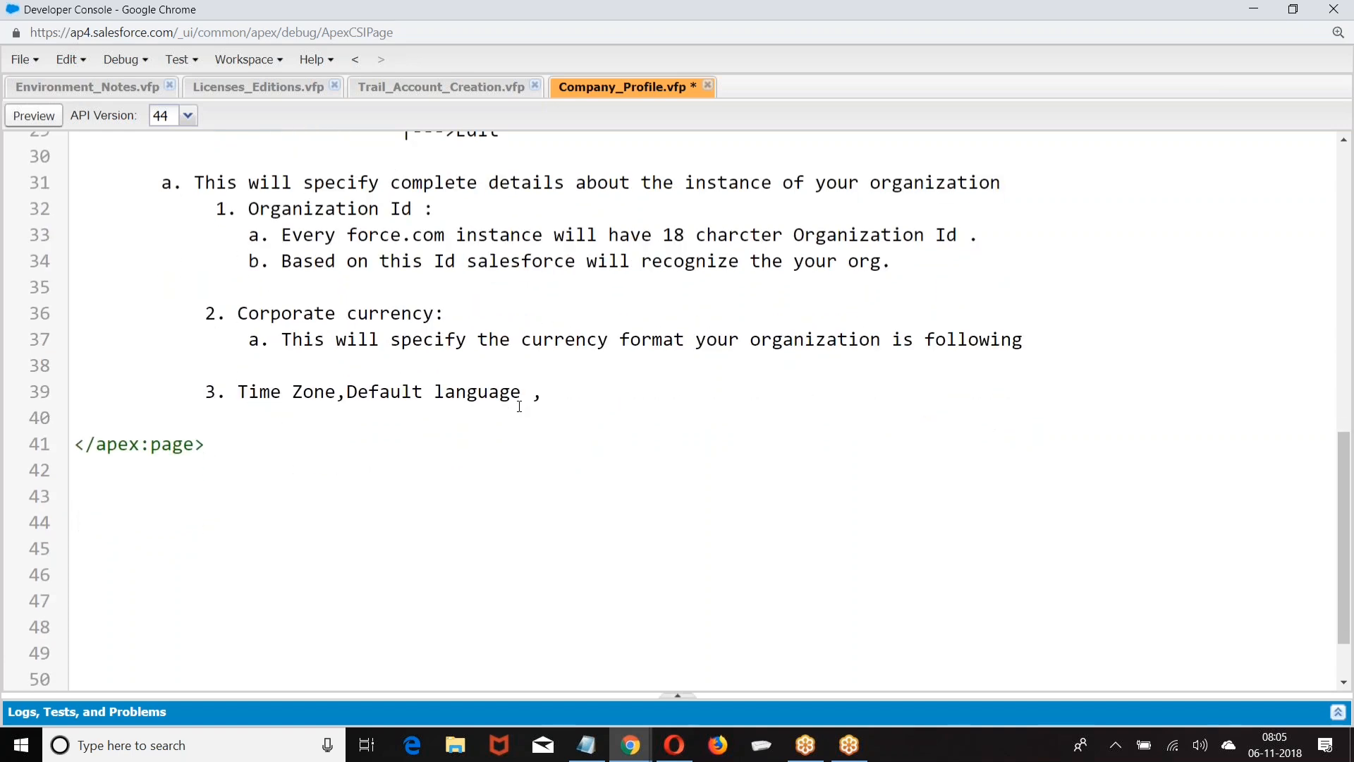
{"action": "type", "text": "Edition ,ServerInstance m,"}
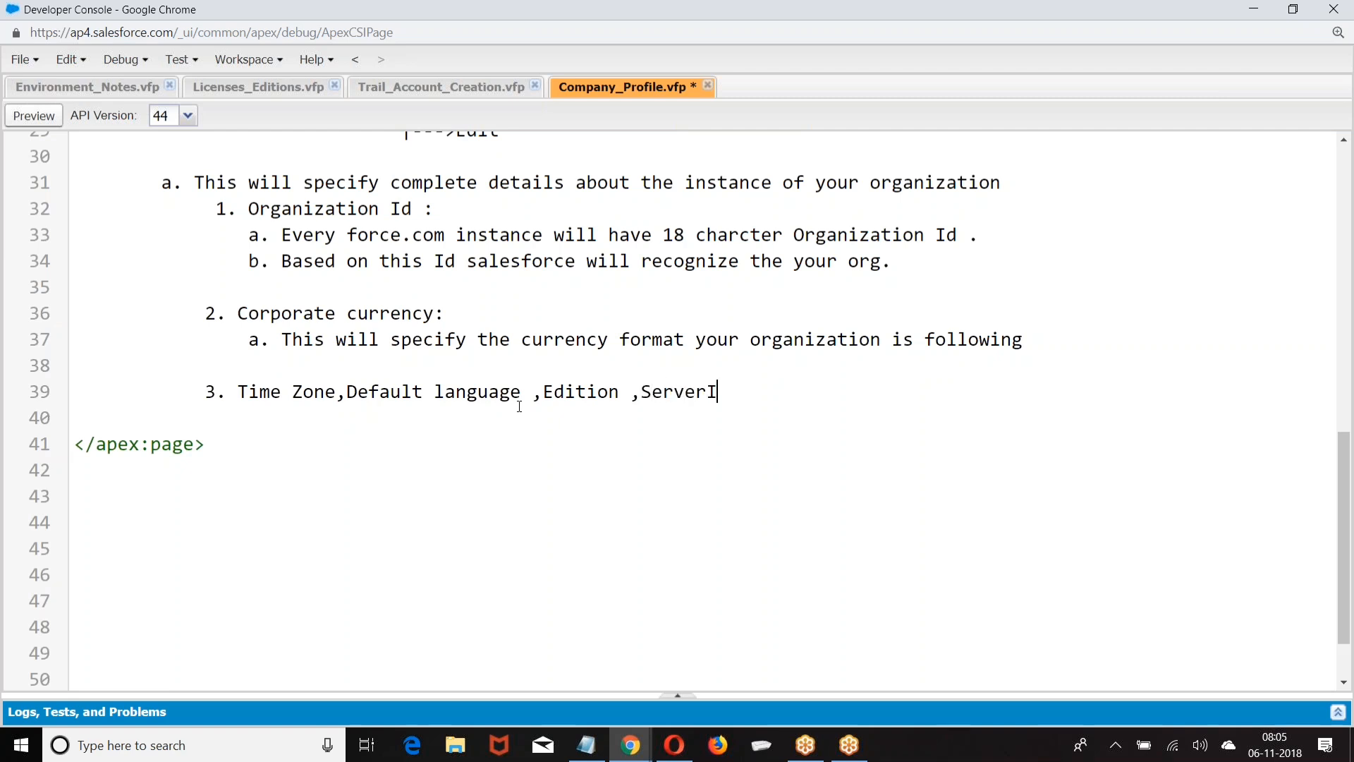
{"action": "key", "text": "BackSpace"}
{"action": "key", "text": "BackSpace"}
{"action": "key", "text": "Return"}
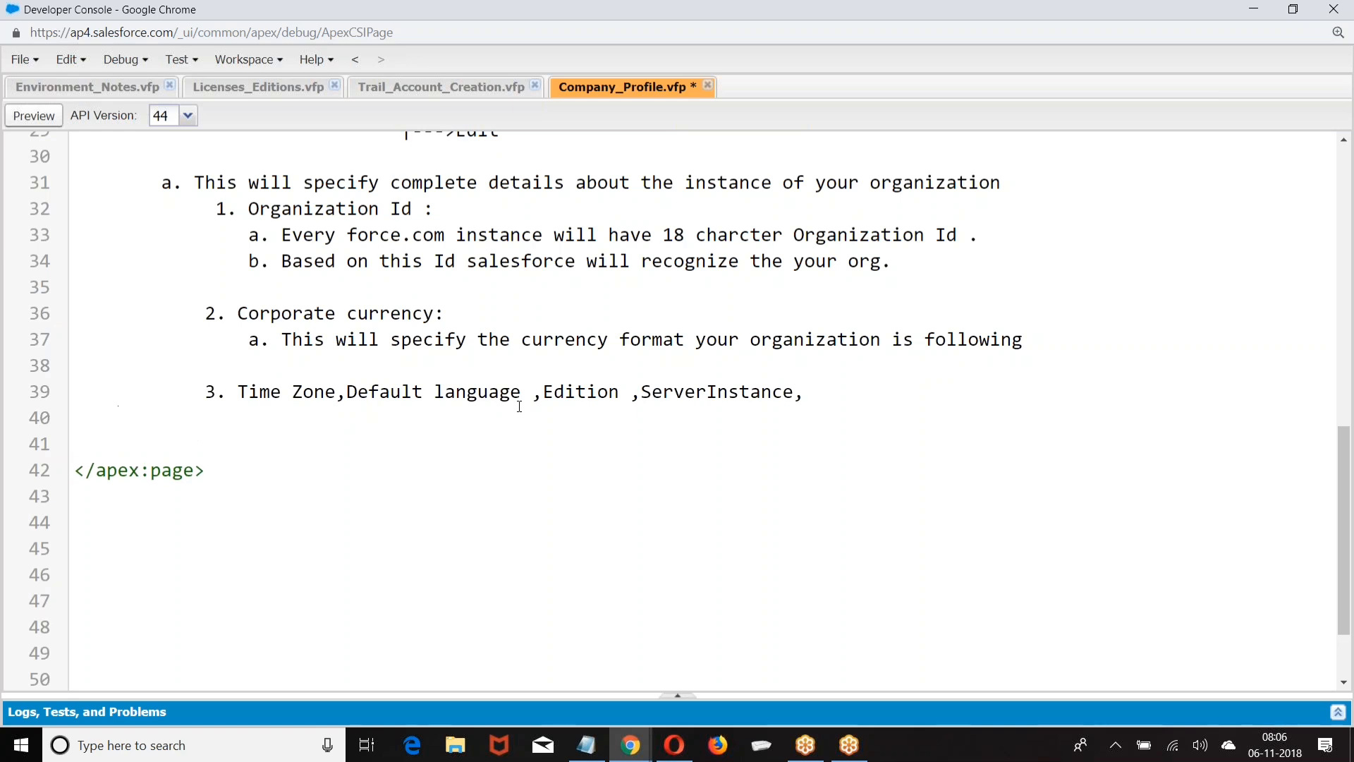
{"action": "key", "text": "BackSpace"}
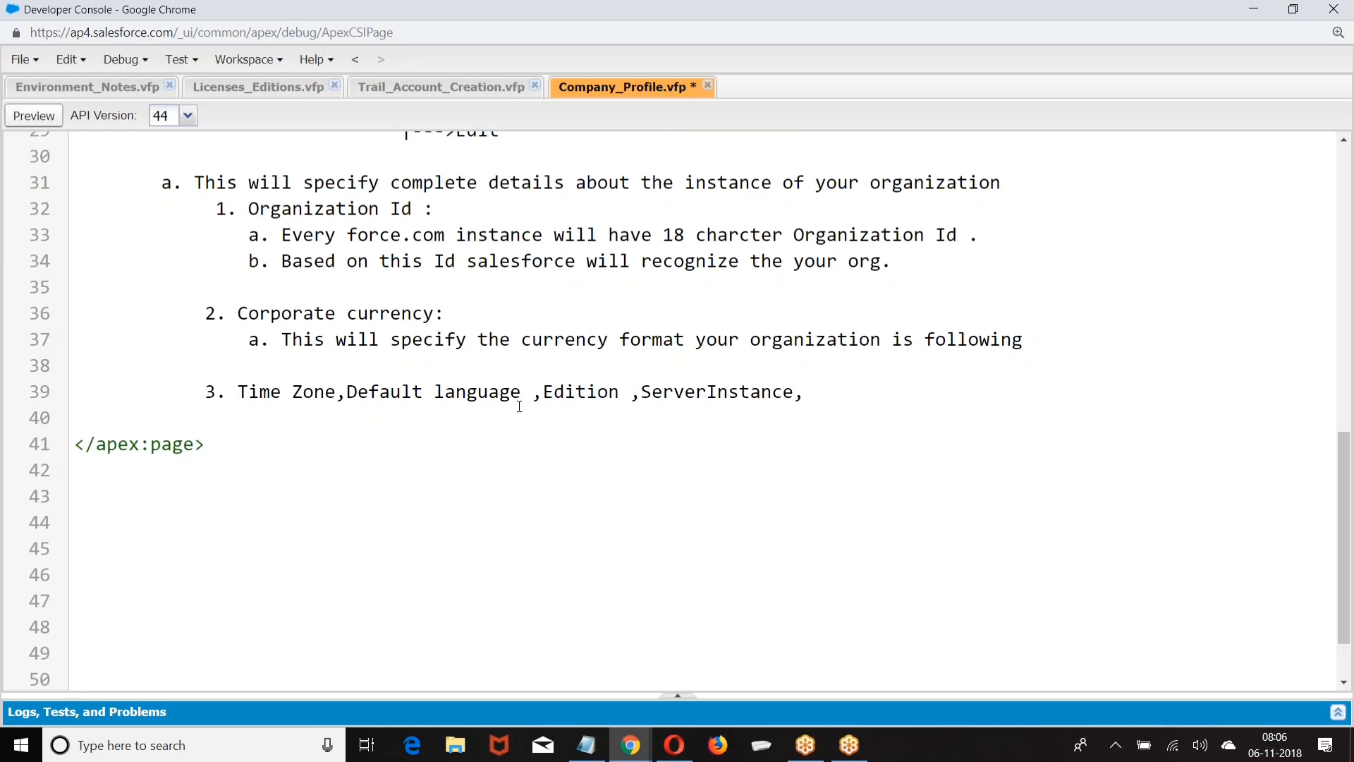
- Extend item 3 with "space used all other details" and begin a continuation line
{"action": "type", "text": "space used all t"}
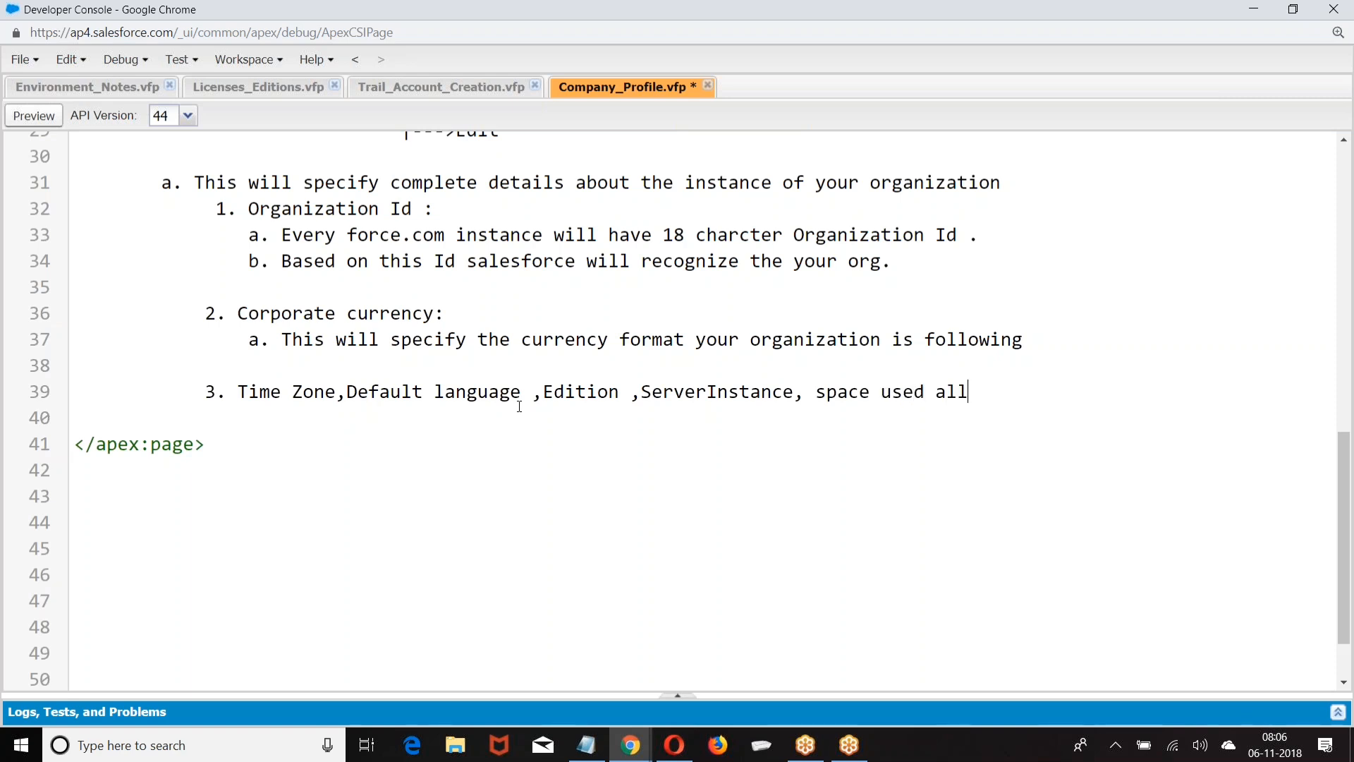
{"action": "key", "text": "BackSpace"}
{"action": "type", "text": "other"}
{"action": "type", "text": "dat"}
{"action": "key", "text": "BackSpace"}
{"action": "key", "text": "BackSpace"}
{"action": "type", "text": "etails"}
{"action": "key", "text": "Return"}
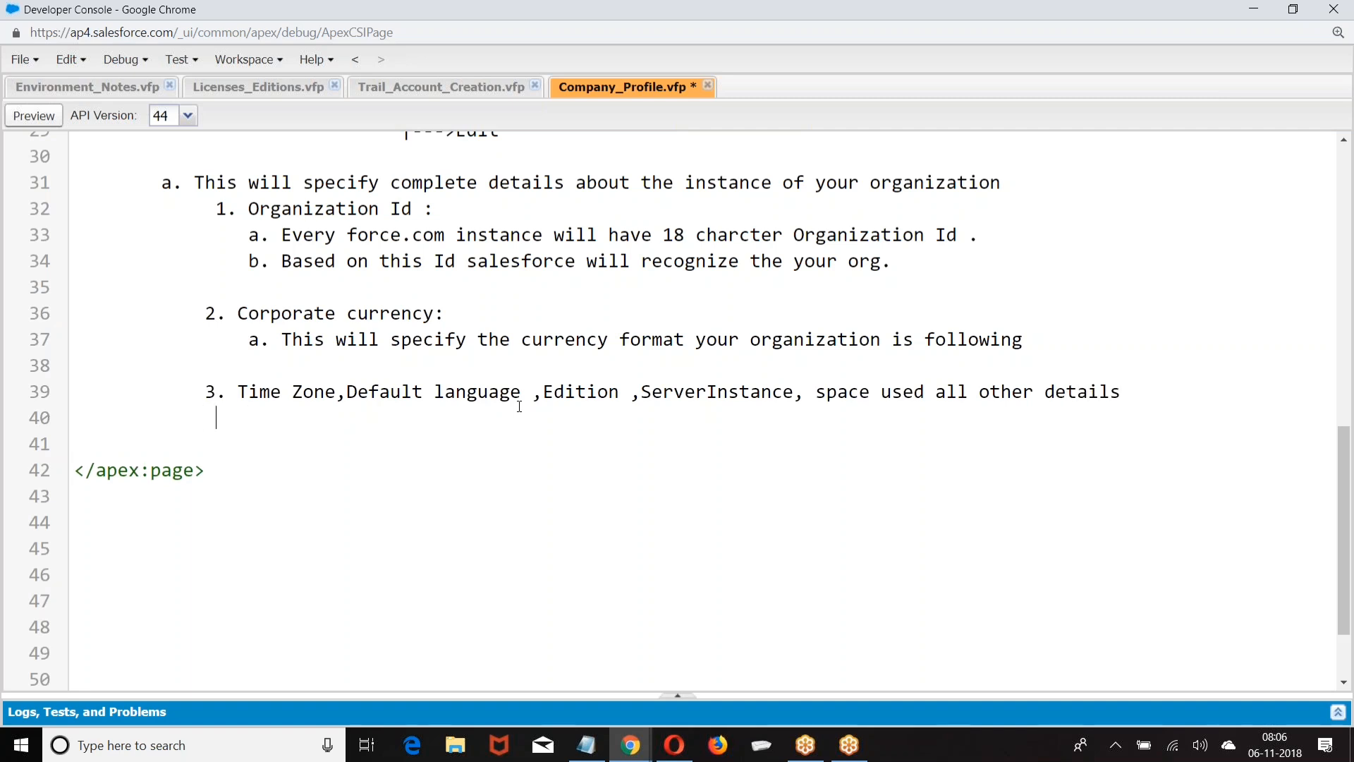
- Finish item 3 with the continuation line "can be tracked from here." followed by a blank line
{"action": "type", "text": "can be tracked from "}
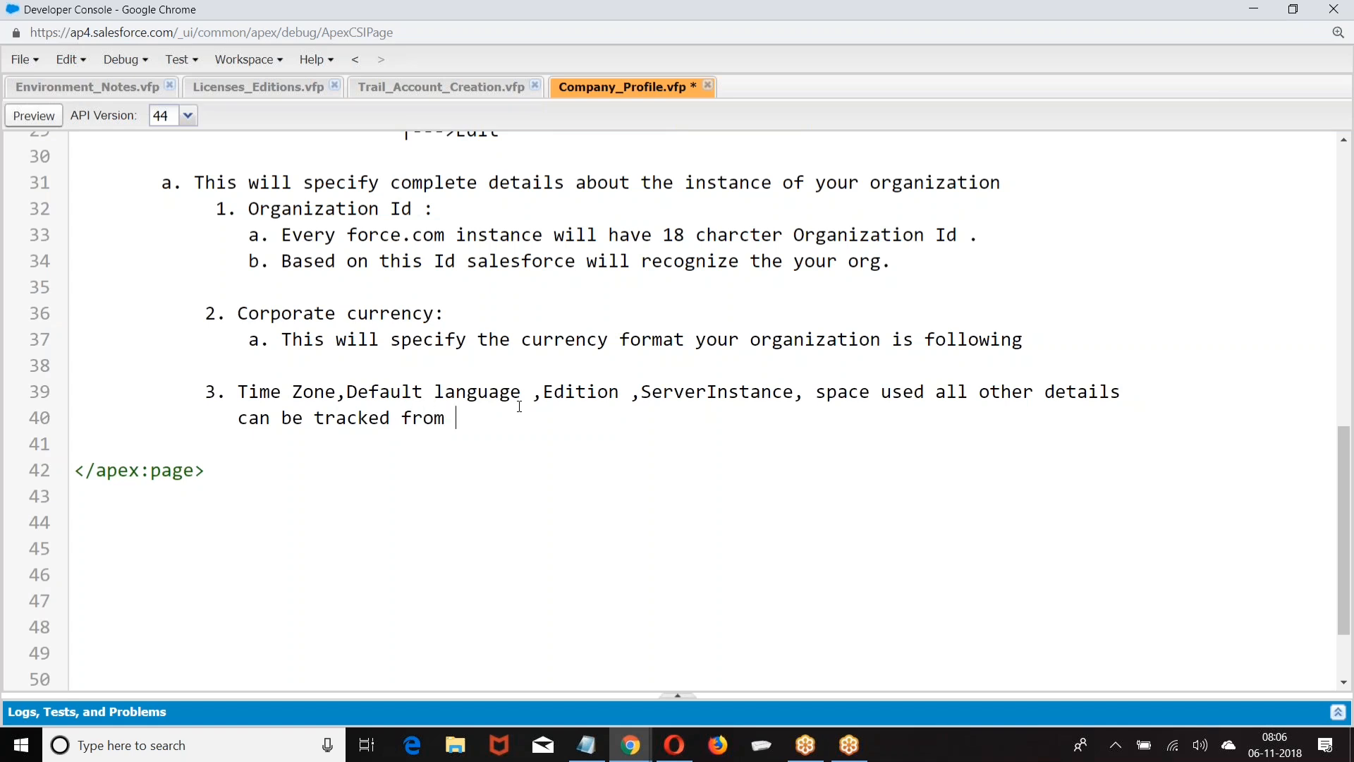
{"action": "type", "text": "heere"}
{"action": "key", "text": "BackSpace"}
{"action": "key", "text": "BackSpace"}
{"action": "key", "text": "BackSpace"}
{"action": "type", "text": "re."}
{"action": "key", "text": "Return"}
{"action": "key", "text": "Return"}
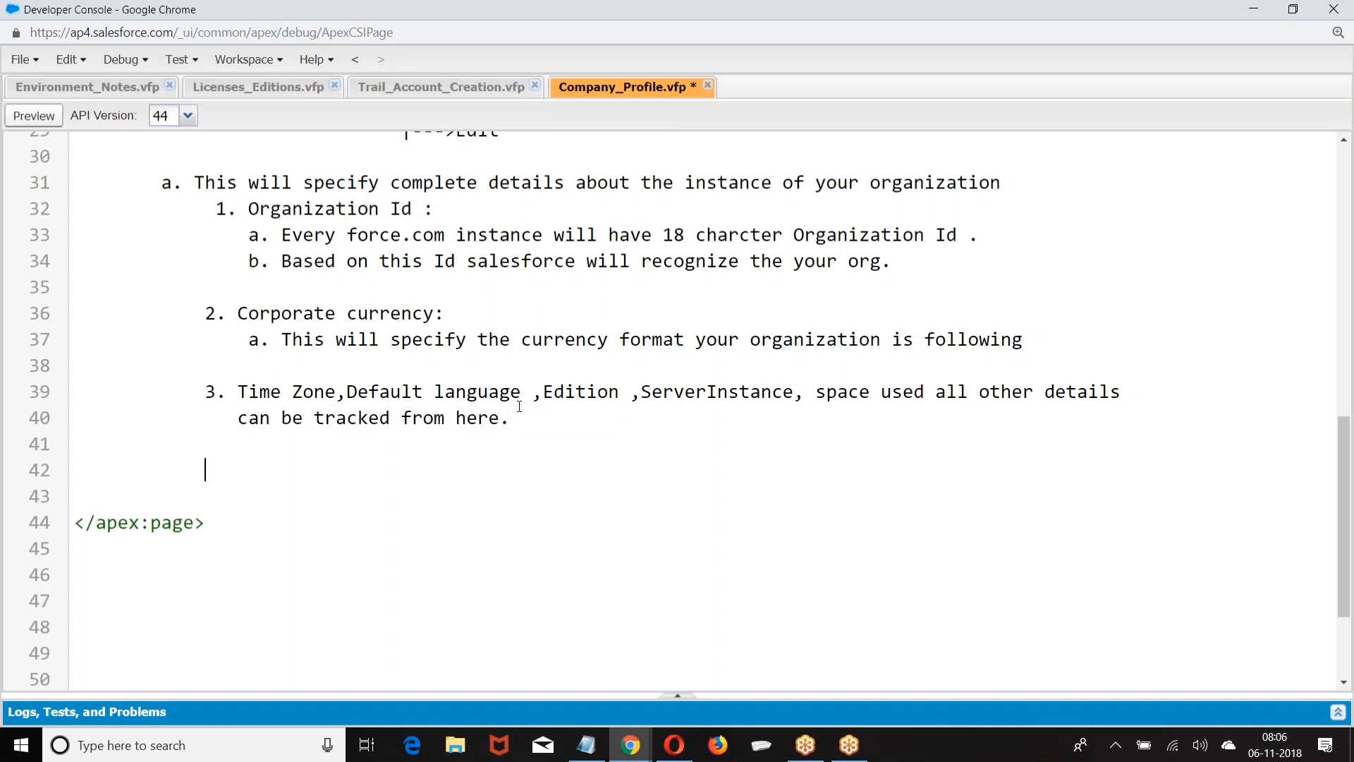
- Add the item "4. This will also specify the number of licenses prurchased,used and remaining" to the list
{"action": "type", "text": "4. This will al"}
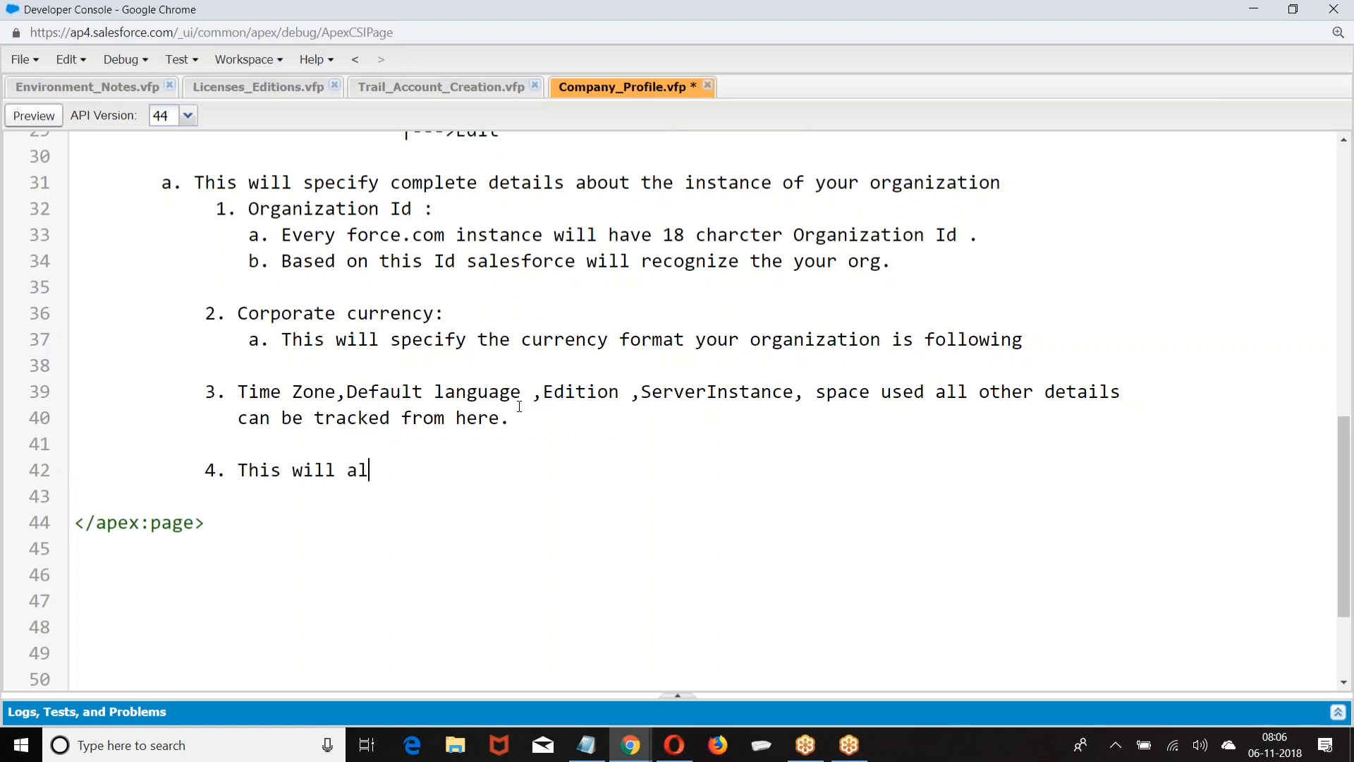
{"action": "type", "text": "so specify the number o"}
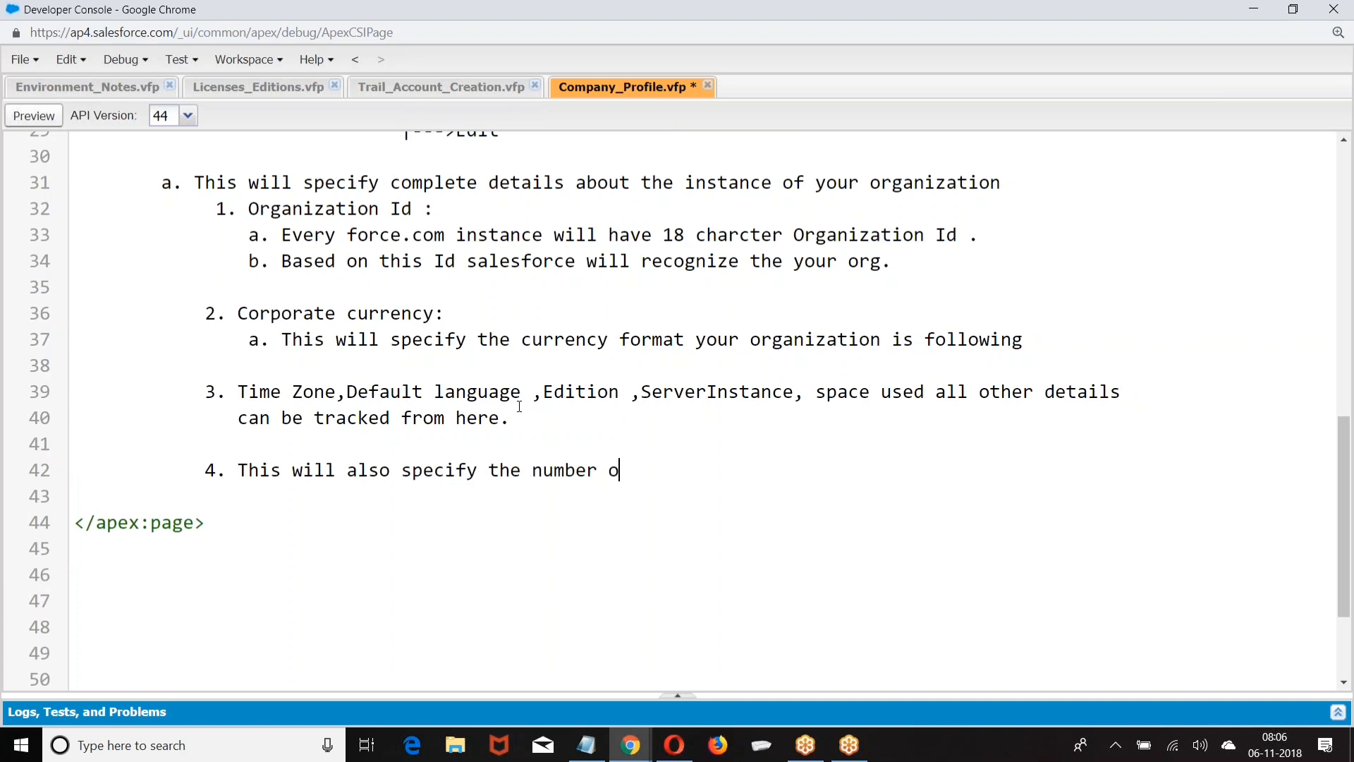
{"action": "type", "text": "f licenses pr"}
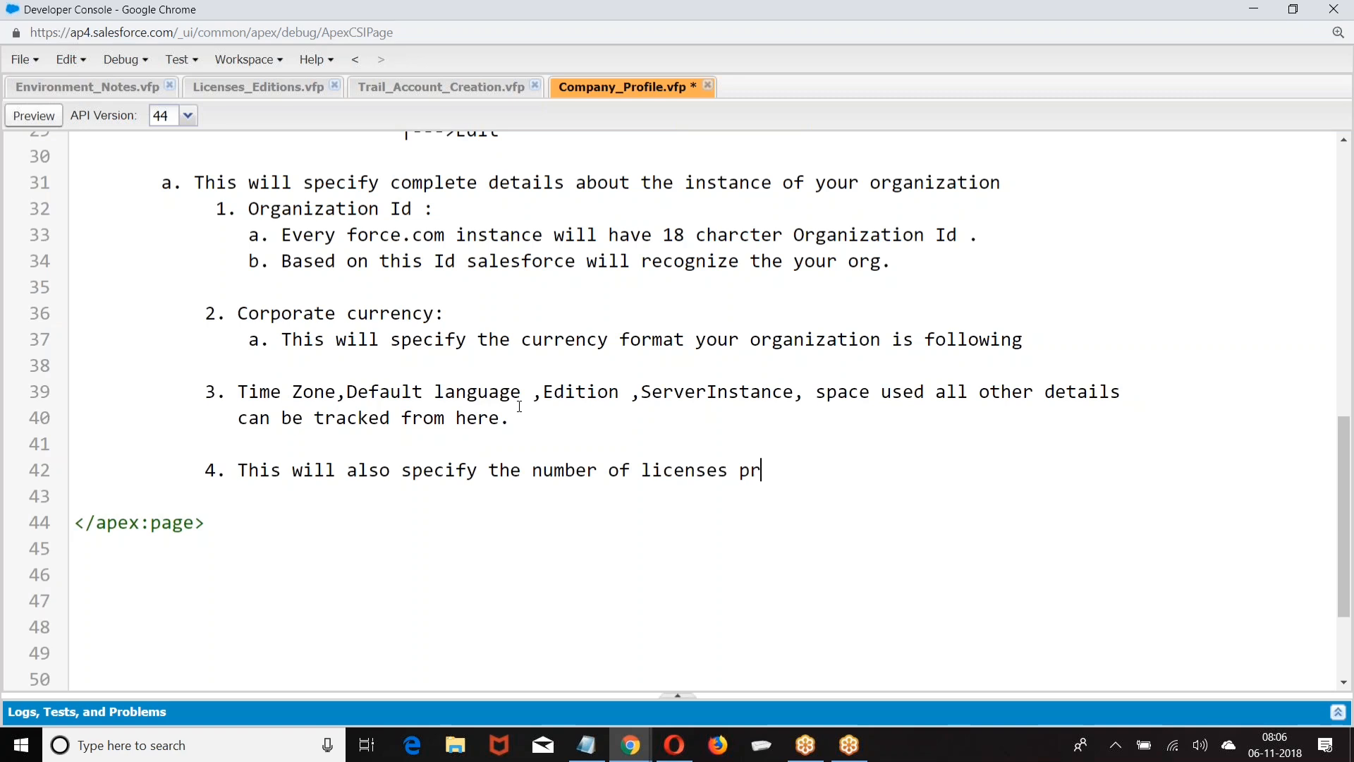
{"action": "type", "text": "urchaseed"}
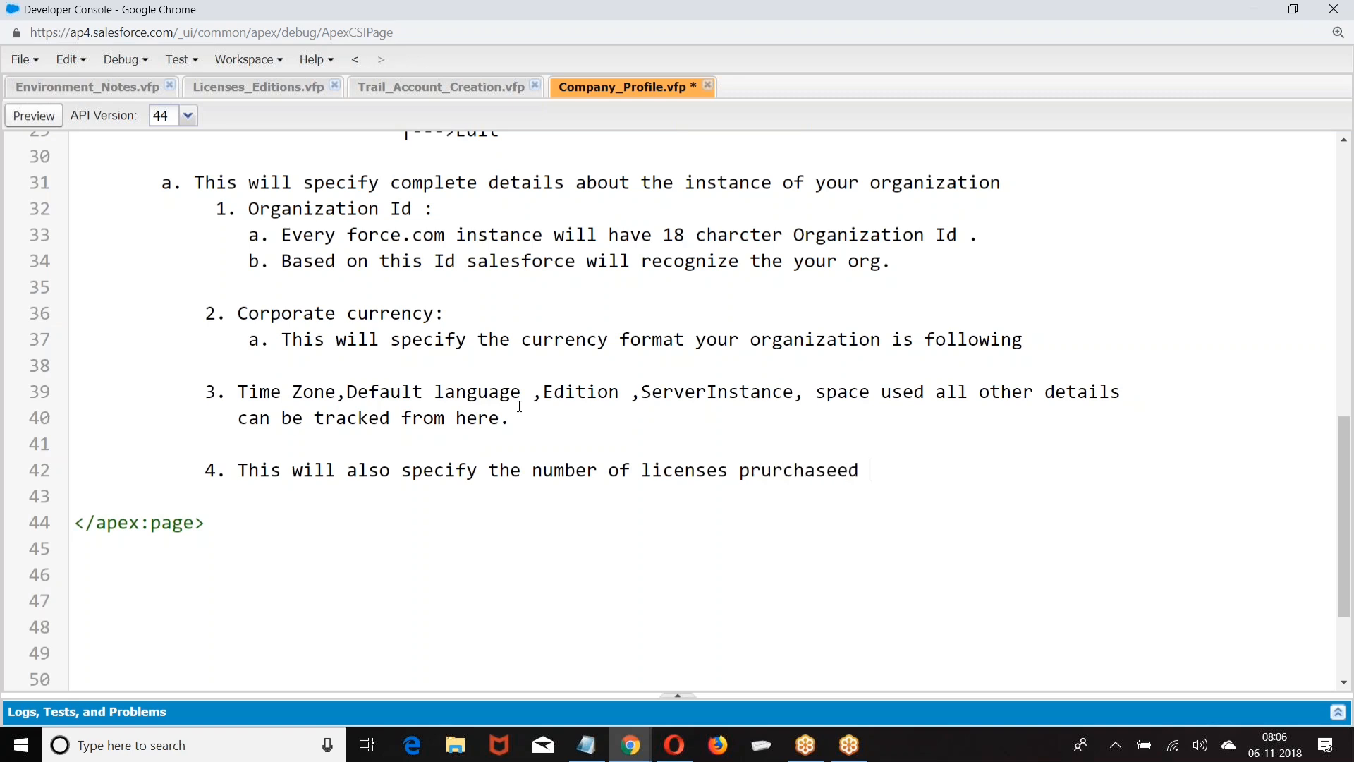
{"action": "key", "text": "BackSpace"}
{"action": "key", "text": "BackSpace"}
{"action": "key", "text": "BackSpace"}
{"action": "type", "text": "d u"}
{"action": "key", "text": "BackSpace"}
{"action": "key", "text": "BackSpace"}
{"action": "type", "text": ",user"}
{"action": "key", "text": "BackSpace"}
{"action": "type", "text": "d and remaining"}
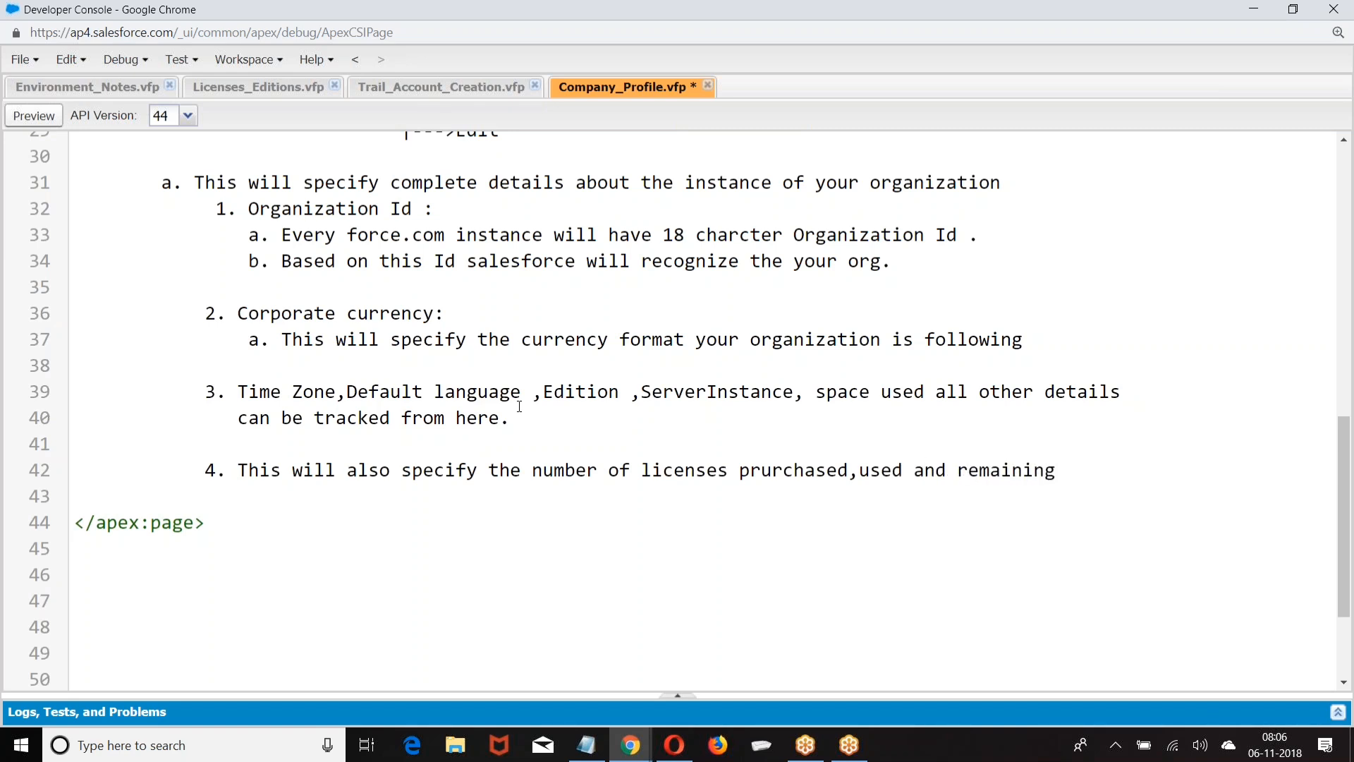
- Add blank space below item 4 and save the Company_Profile.vfp notes
{"action": "key", "text": "Return"}
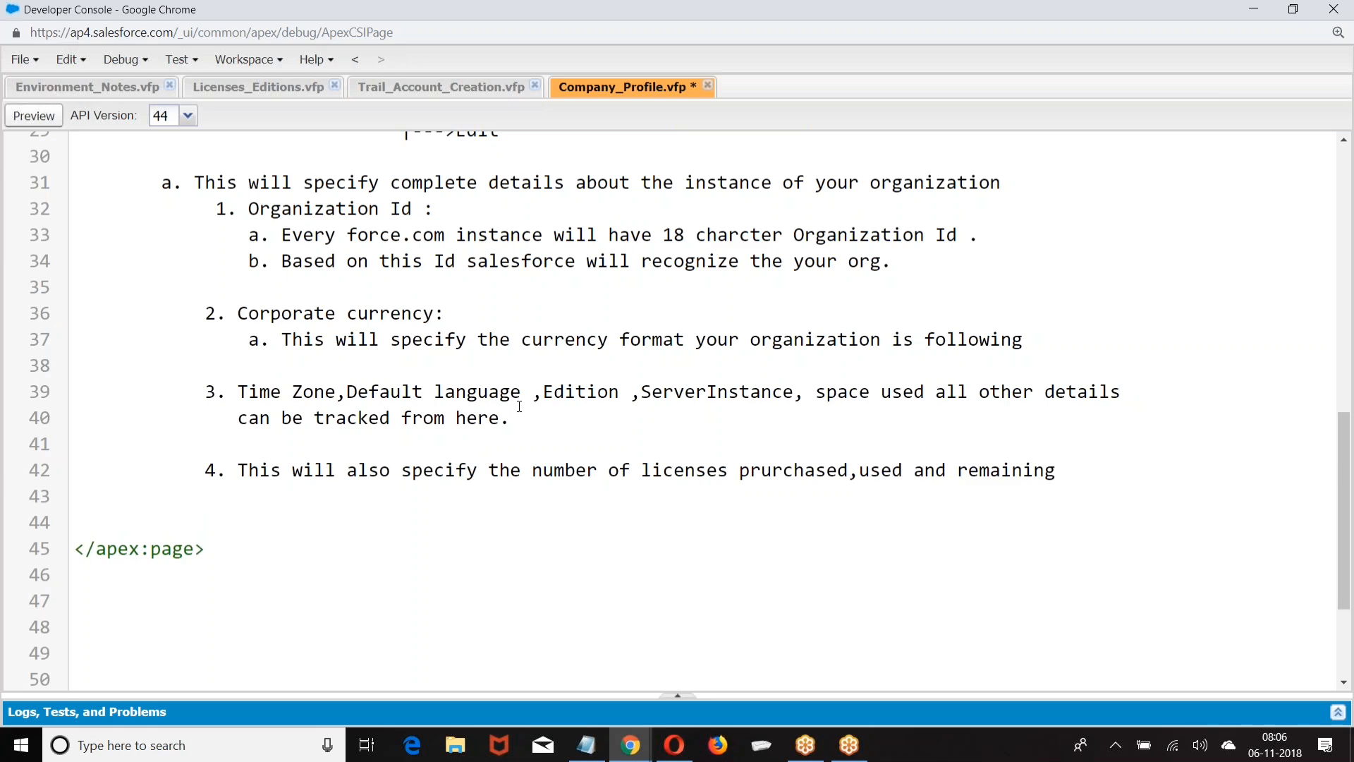
{"action": "scroll", "coordinate": [519, 406], "scroll_direction": "up", "scroll_amount": 3}
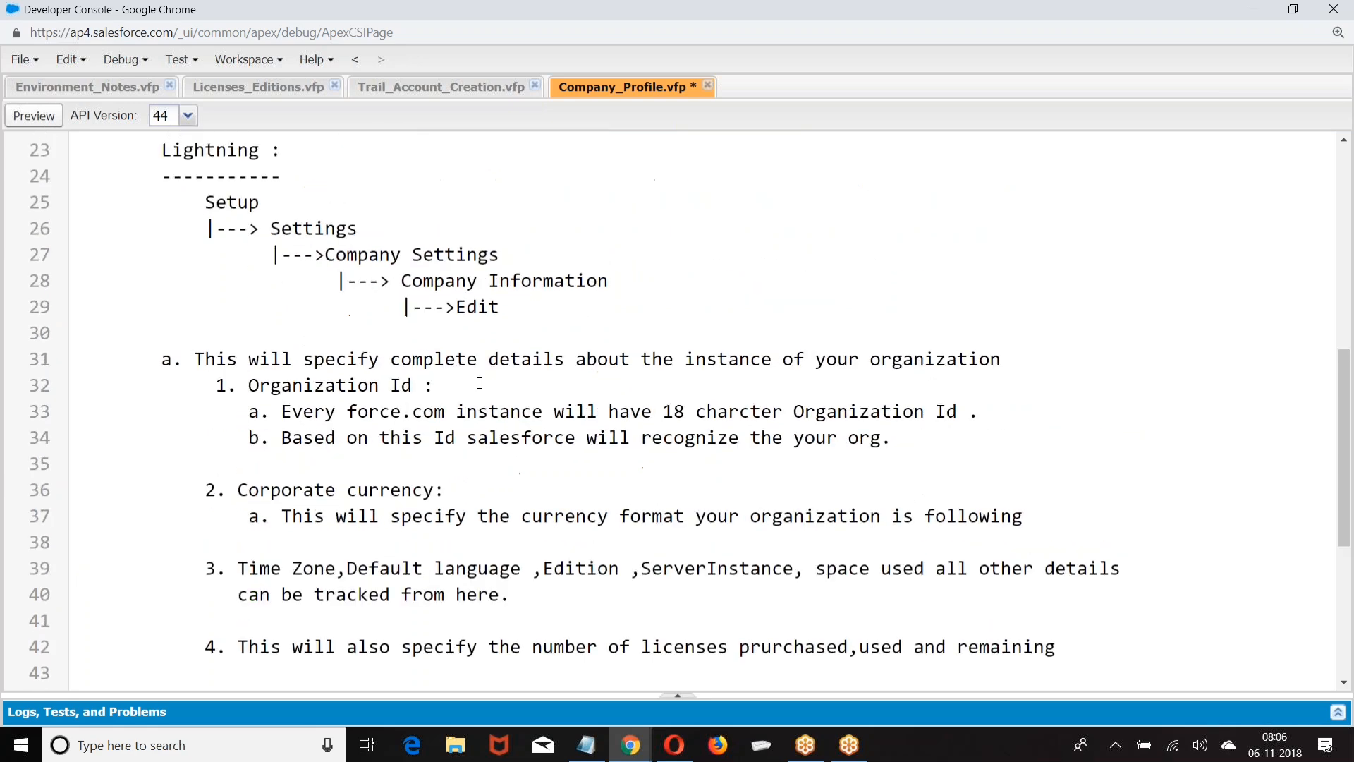
{"action": "scroll", "coordinate": [451, 341], "scroll_direction": "down", "scroll_amount": 3}
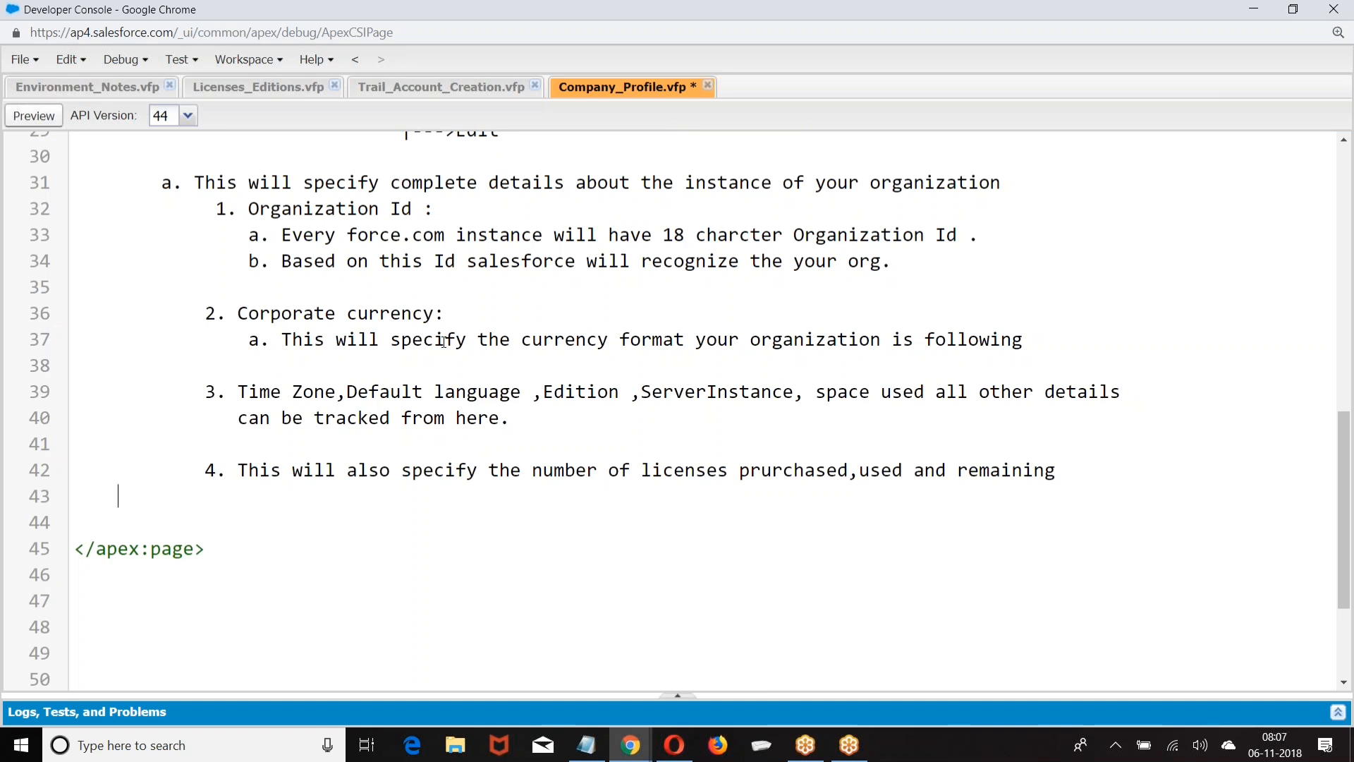
{"action": "key", "text": "ctrl+s"}
- Switch to the Salesforce setup window and review the organization details and user licenses on the Company Information page
{"action": "scroll", "coordinate": [444, 342], "scroll_direction": "up", "scroll_amount": 3}
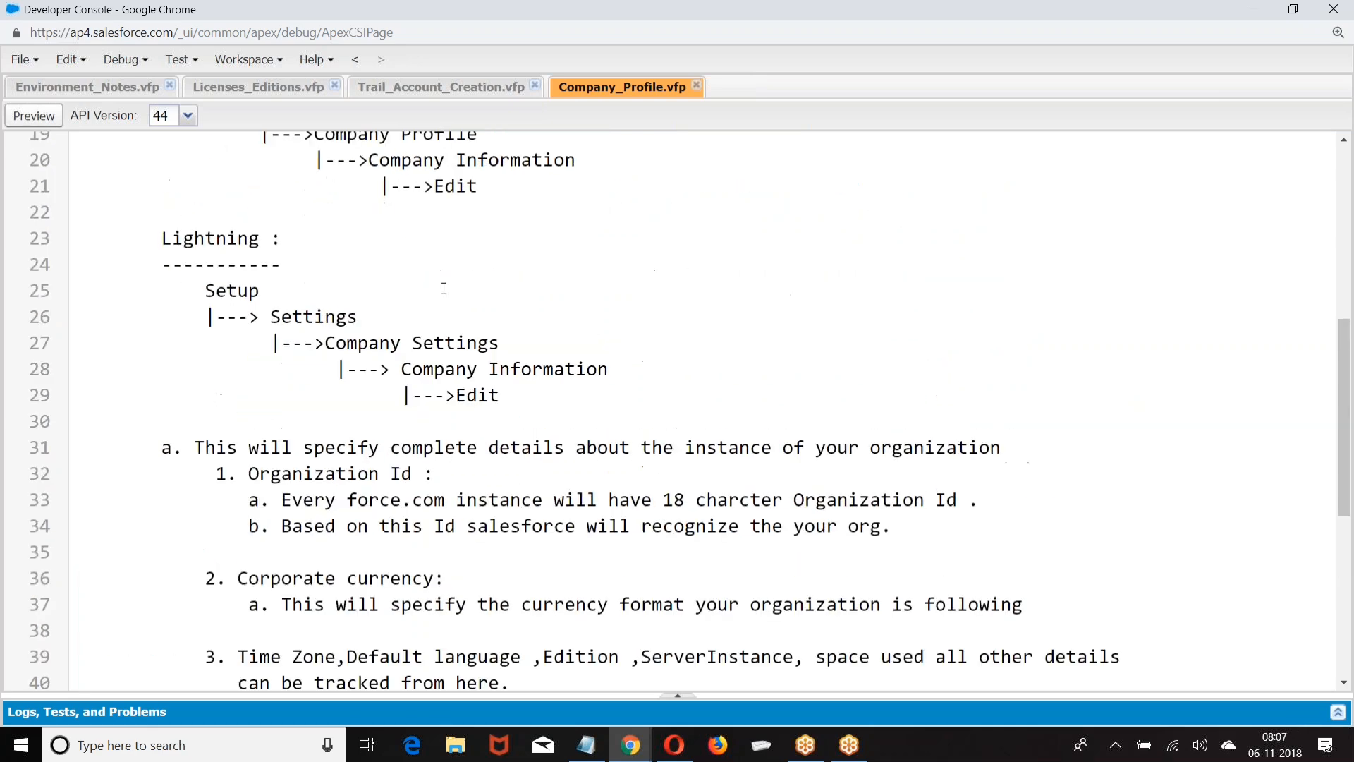
{"action": "scroll", "coordinate": [395, 272], "scroll_direction": "up", "scroll_amount": 4}
{"action": "scroll", "coordinate": [396, 272], "scroll_direction": "down", "scroll_amount": 9}
{"action": "left_click", "coordinate": [631, 744]}
{"action": "left_click", "coordinate": [551, 665]}
{"action": "scroll", "coordinate": [466, 309], "scroll_direction": "up", "scroll_amount": 7}
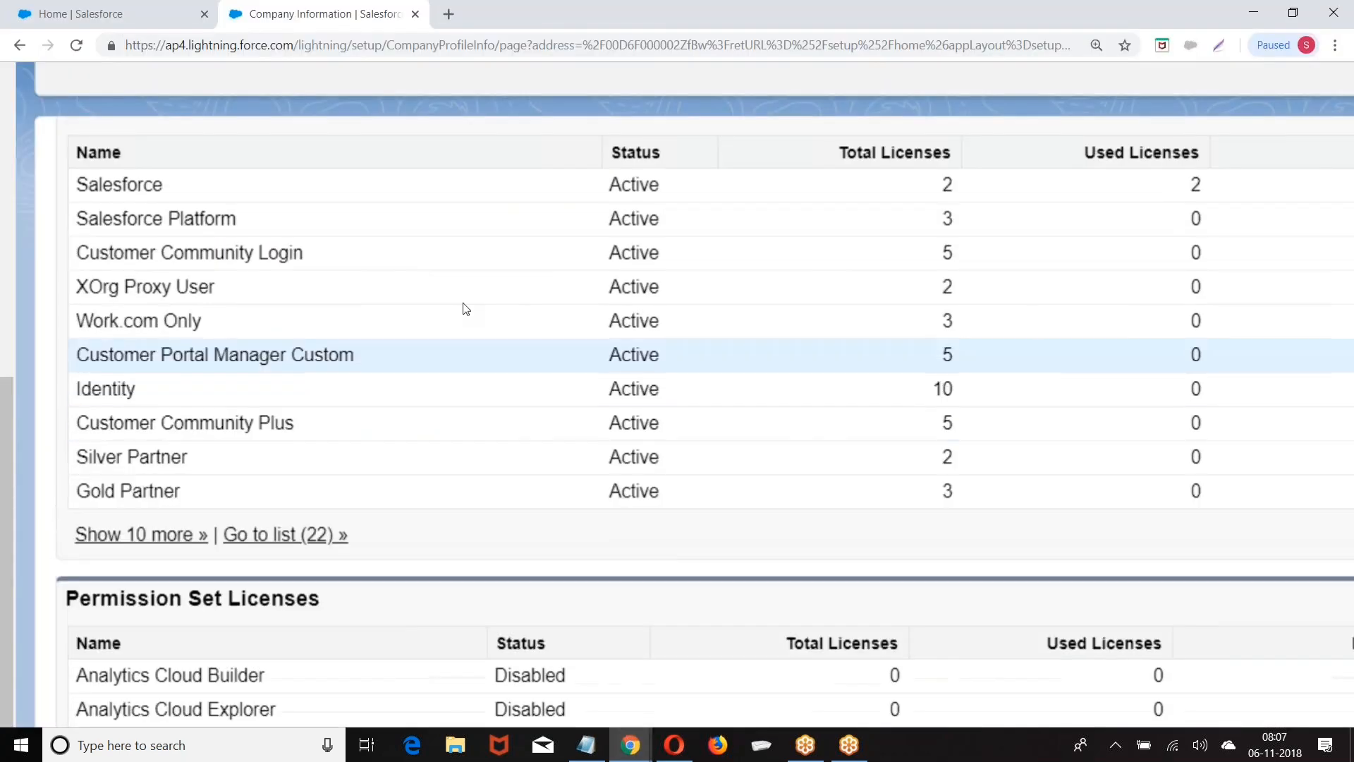
{"action": "scroll", "coordinate": [465, 308], "scroll_direction": "down", "scroll_amount": 5}
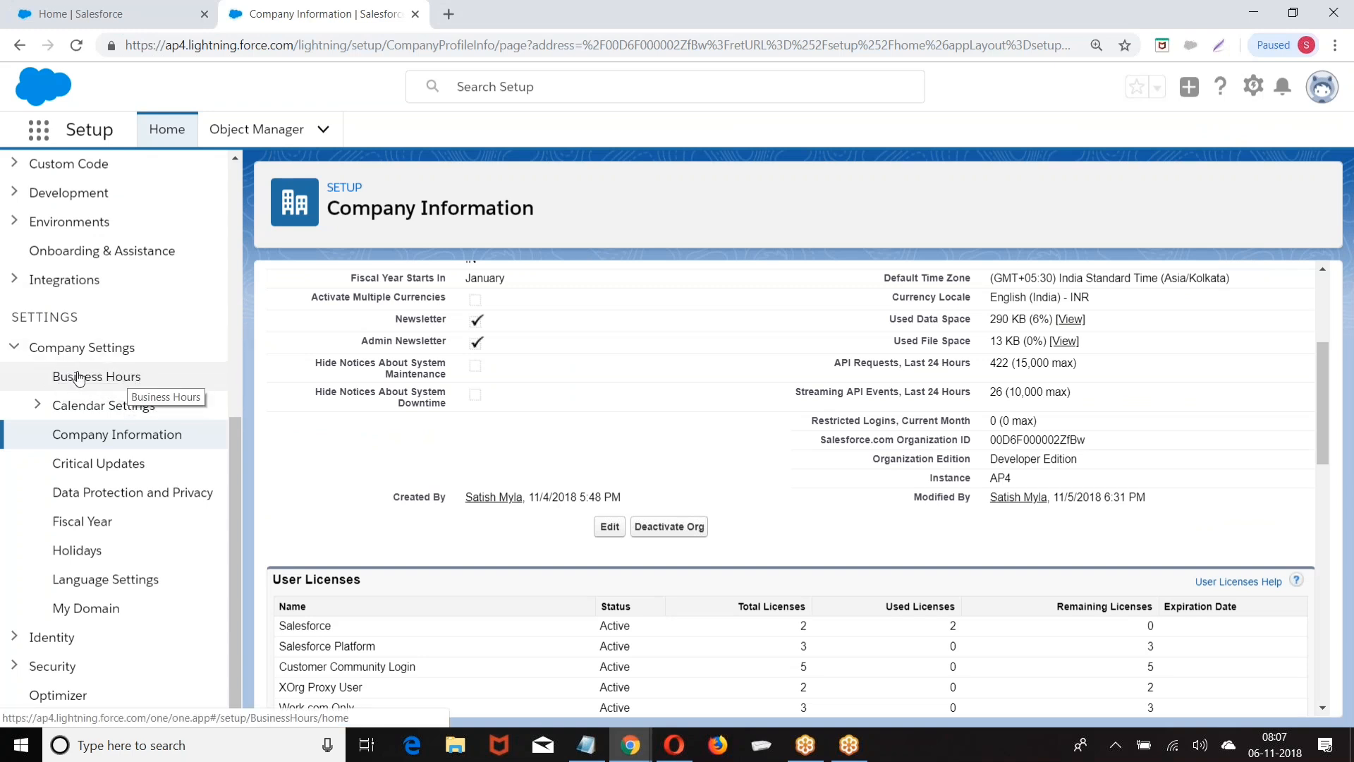
- Go to Business Hours under Company Settings and open the Default business hours for editing
{"action": "left_click", "coordinate": [108, 381]}
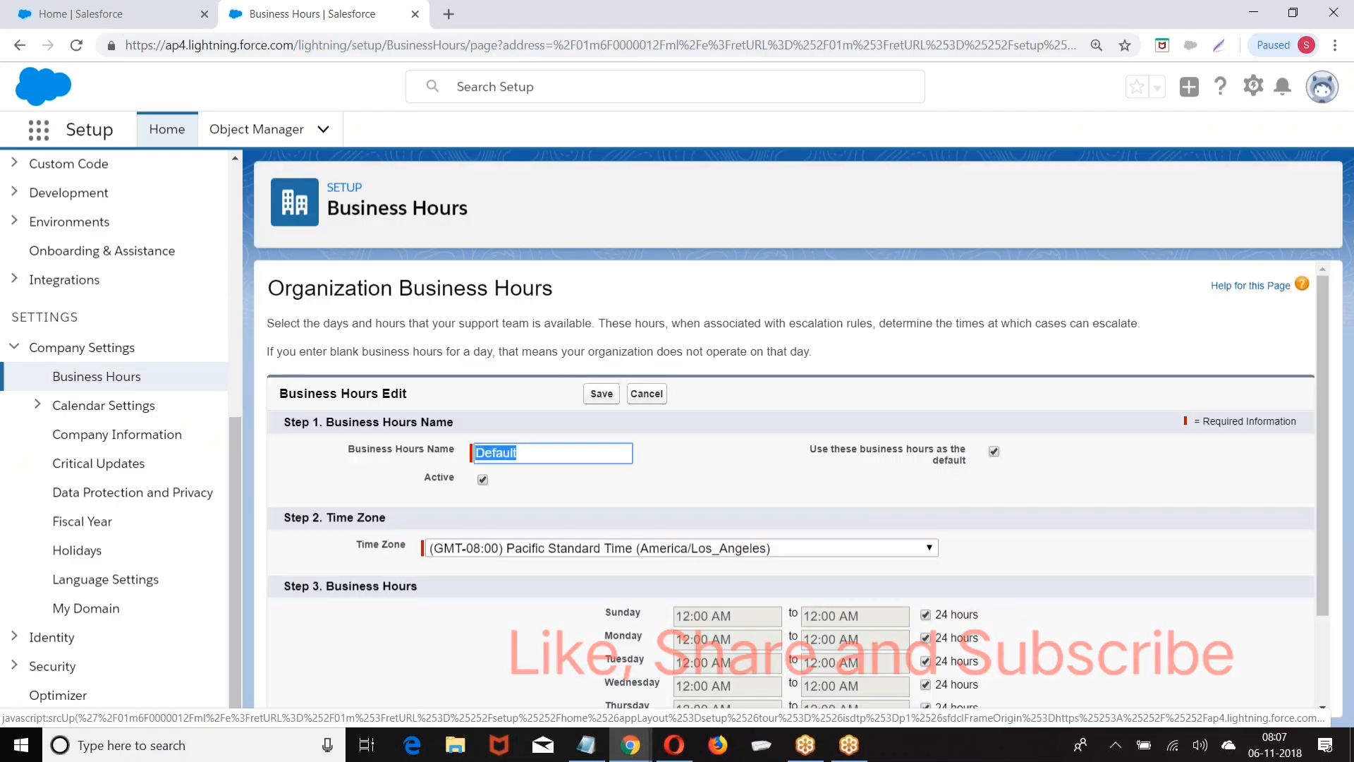
{"action": "scroll", "coordinate": [947, 536], "scroll_direction": "up", "scroll_amount": 2}
{"action": "scroll", "coordinate": [961, 536], "scroll_direction": "up", "scroll_amount": 1}
{"action": "scroll", "coordinate": [960, 536], "scroll_direction": "down", "scroll_amount": 2}
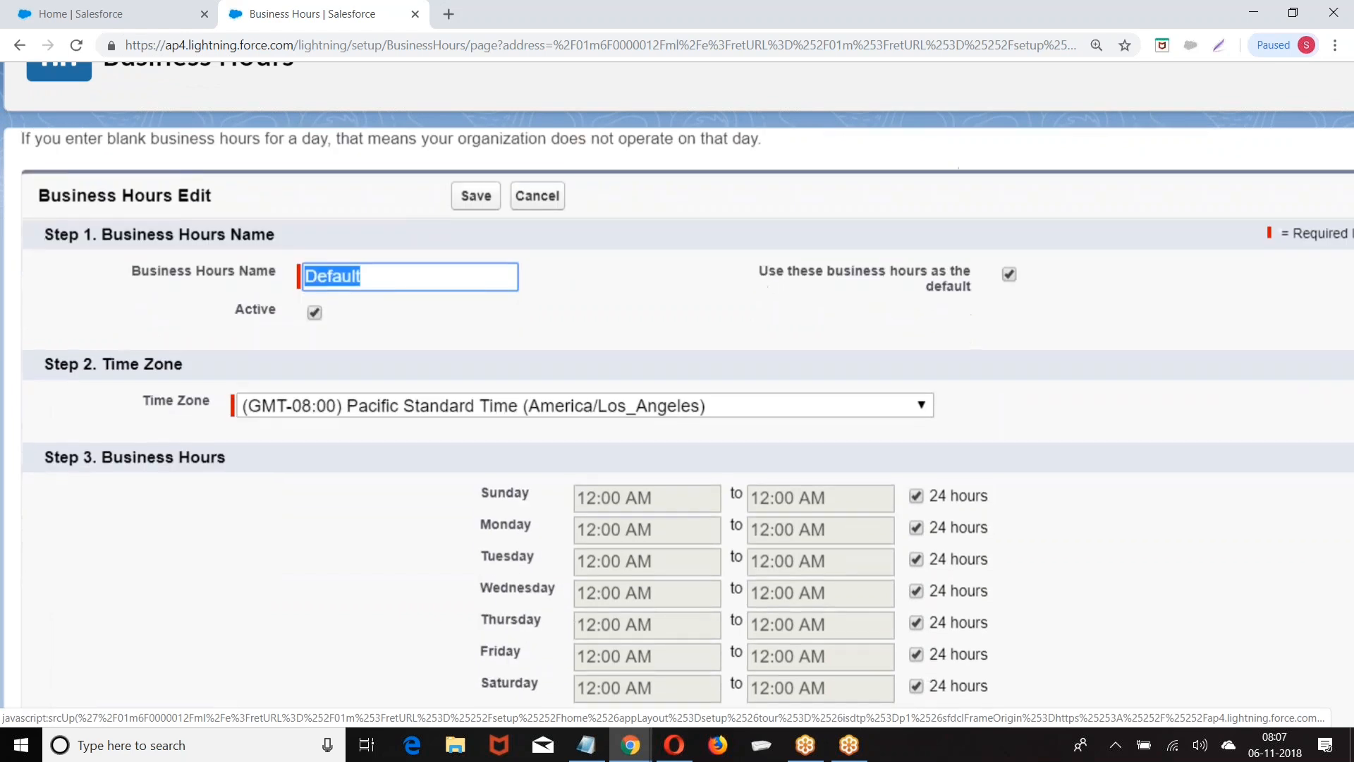
{"action": "scroll", "coordinate": [960, 536], "scroll_direction": "up", "scroll_amount": 1}
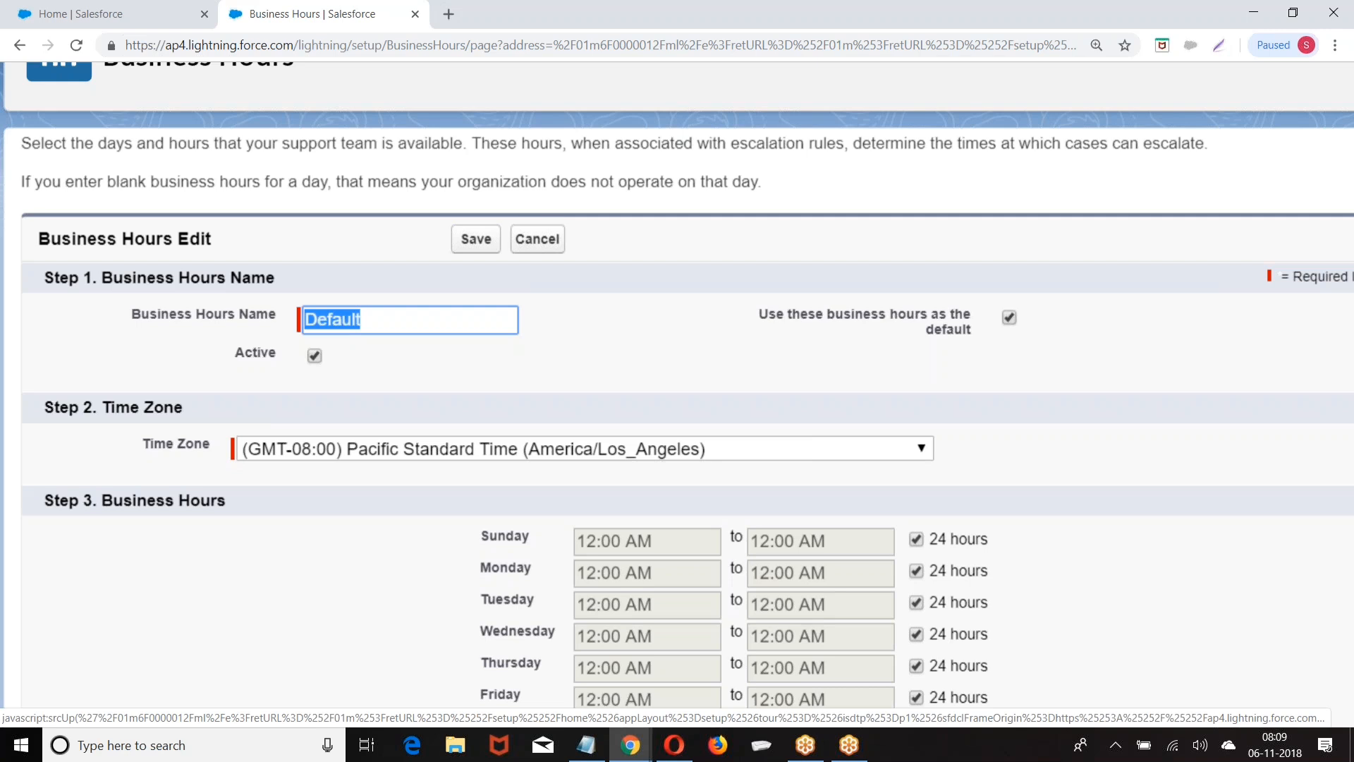
{"action": "scroll", "coordinate": [324, 599], "scroll_direction": "down", "scroll_amount": 1}
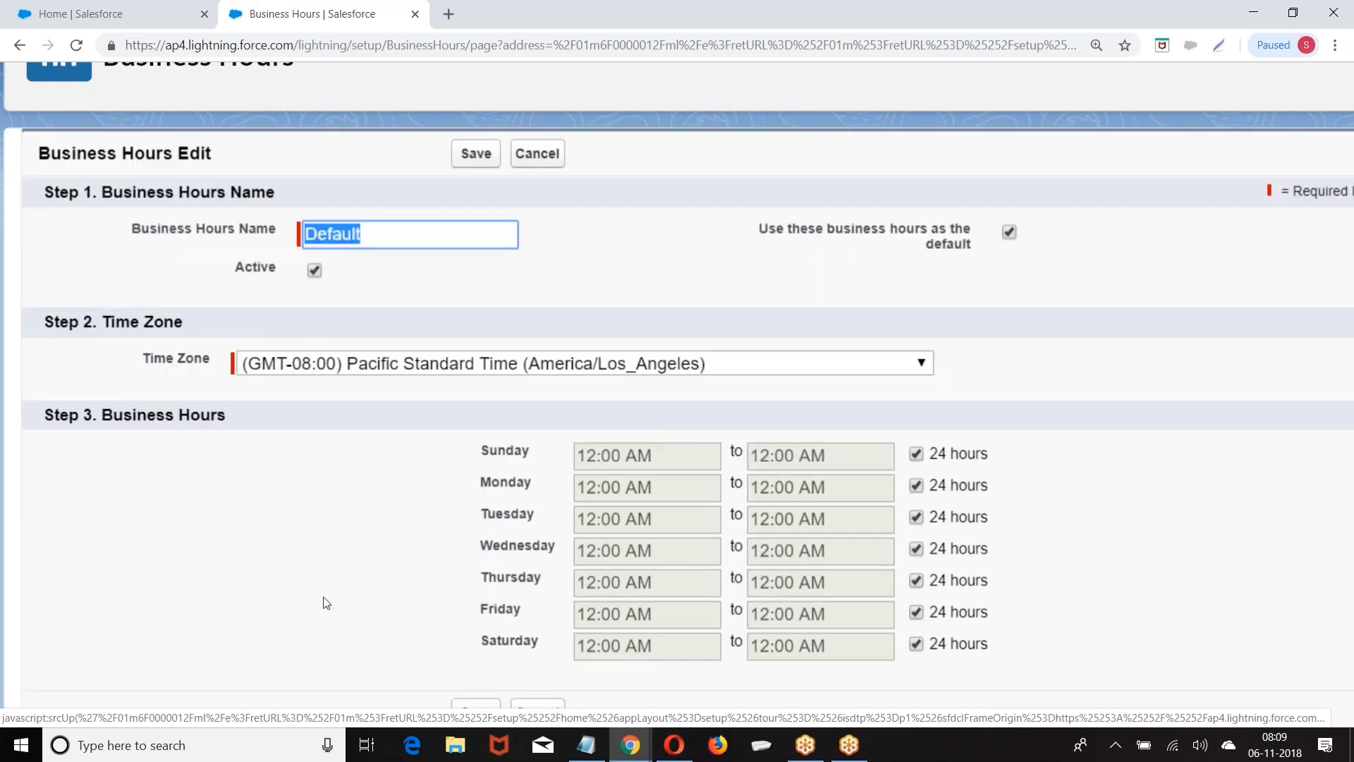
- Turn off 24-hour availability for Sunday and set its business hours from 8:00 AM to 10:00 AM
{"action": "left_click", "coordinate": [916, 454]}
{"action": "left_click_drag", "start_coordinate": [663, 455], "coordinate": [476, 460]}
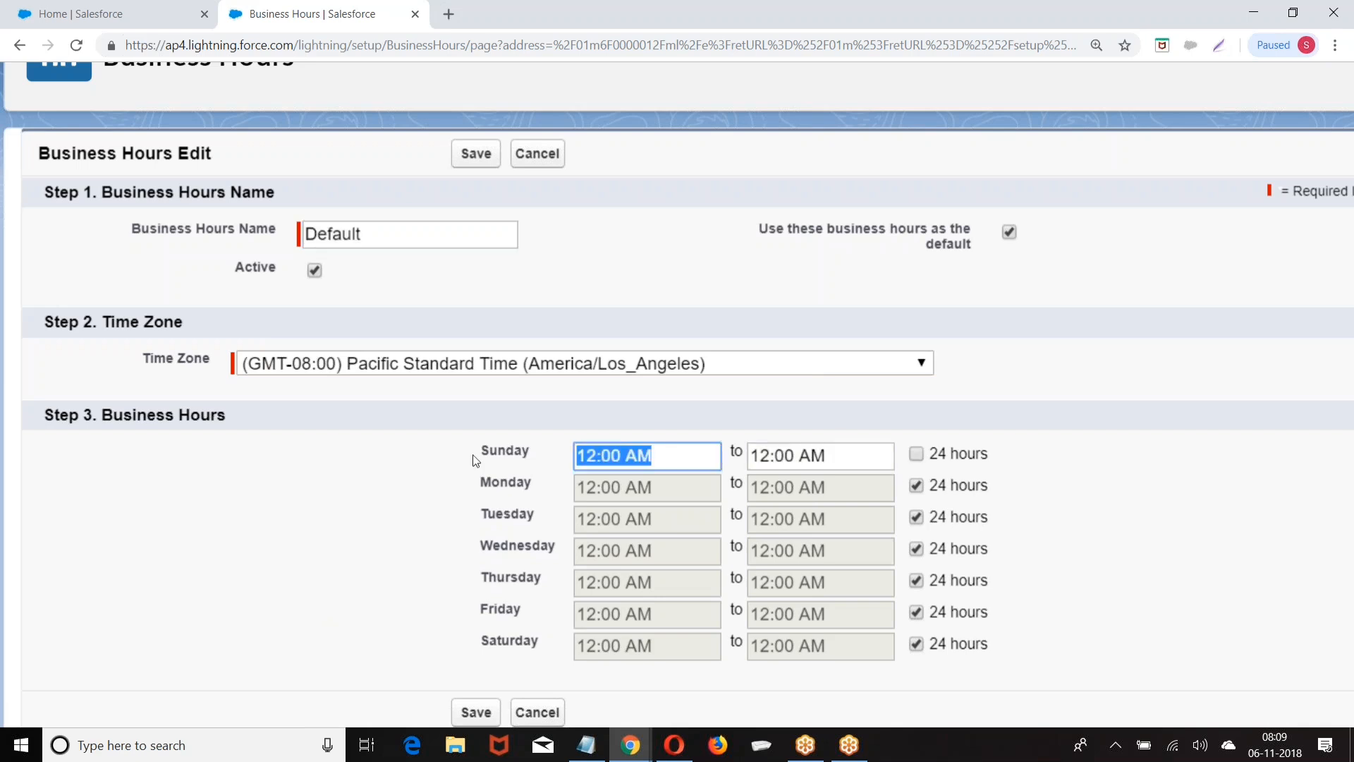
{"action": "key", "text": "BackSpace"}
{"action": "type", "text": "8"}
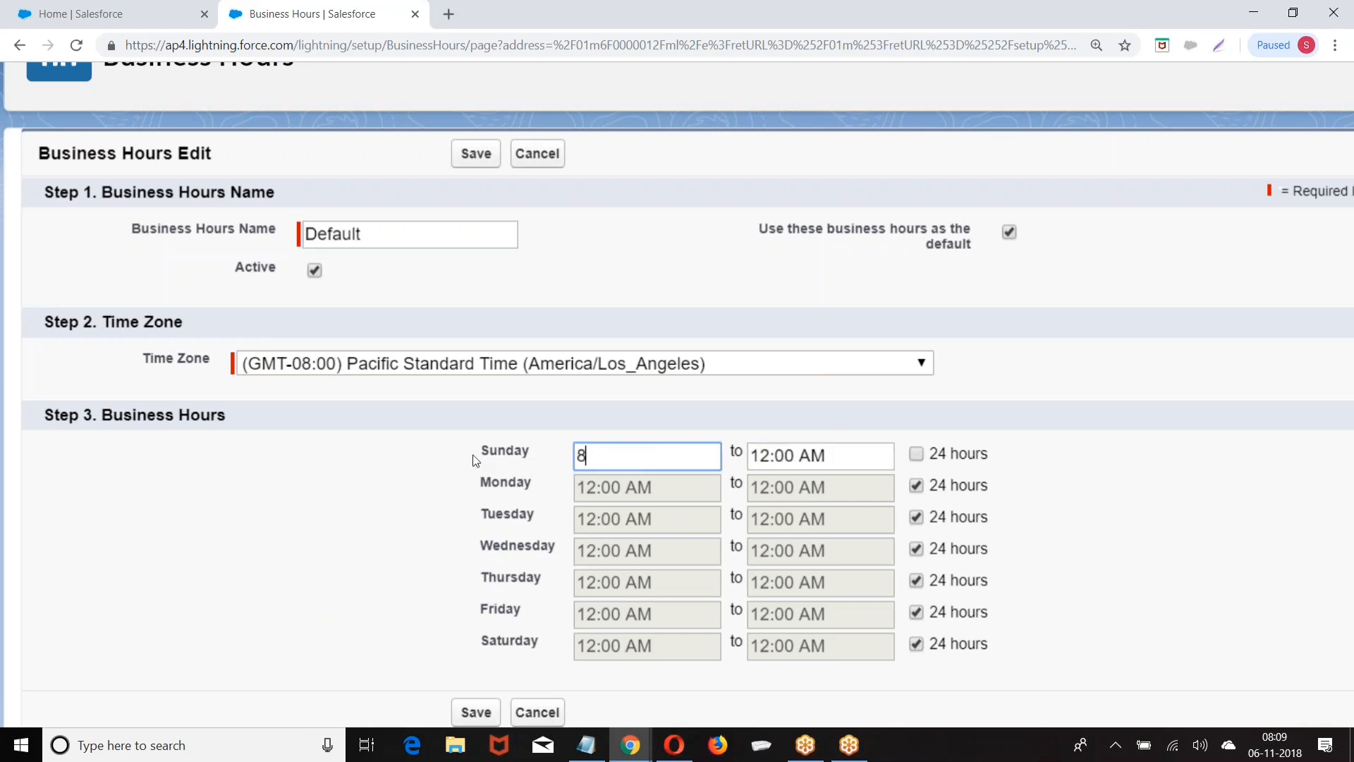
{"action": "type", "text": ":00 AM"}
{"action": "left_click", "coordinate": [819, 462]}
{"action": "left_click_drag", "start_coordinate": [824, 457], "coordinate": [750, 457]}
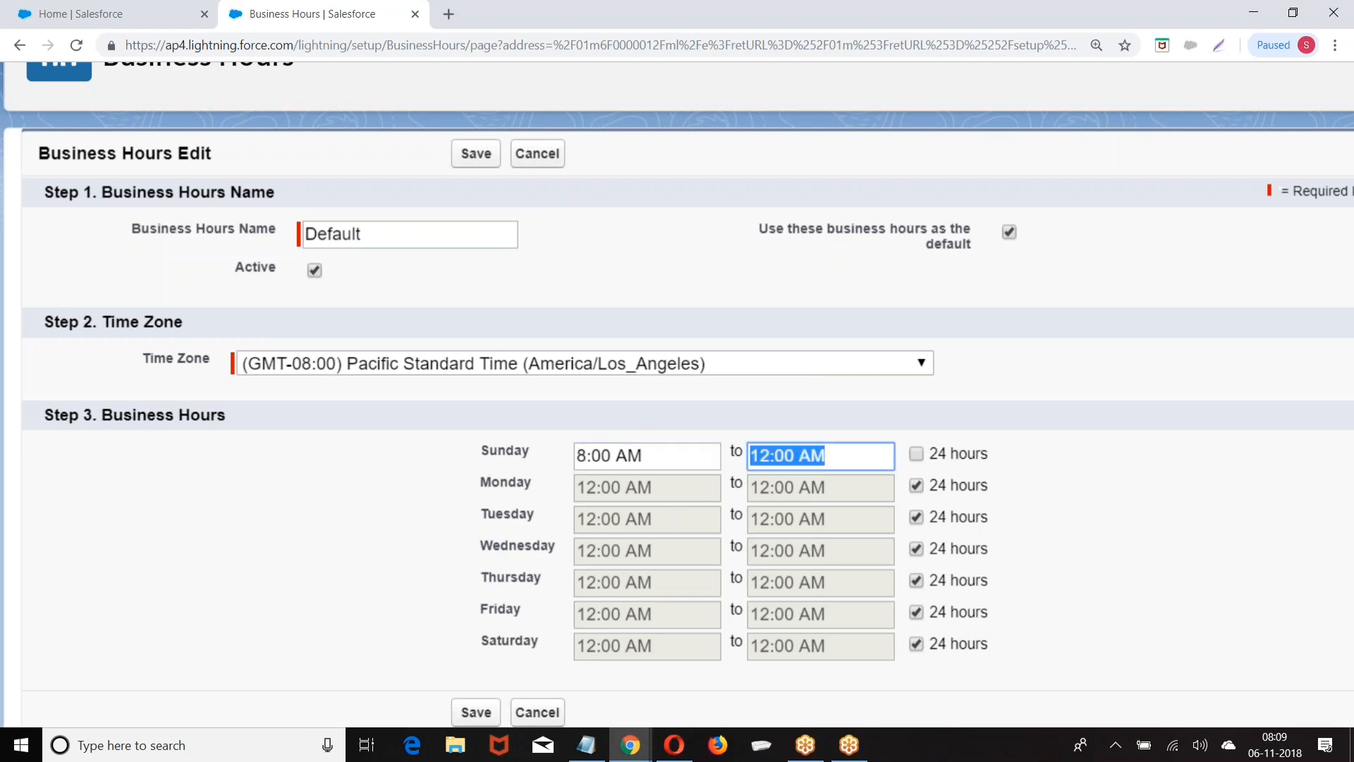
{"action": "key", "text": "BackSpace"}
{"action": "type", "text": "10:00 "}
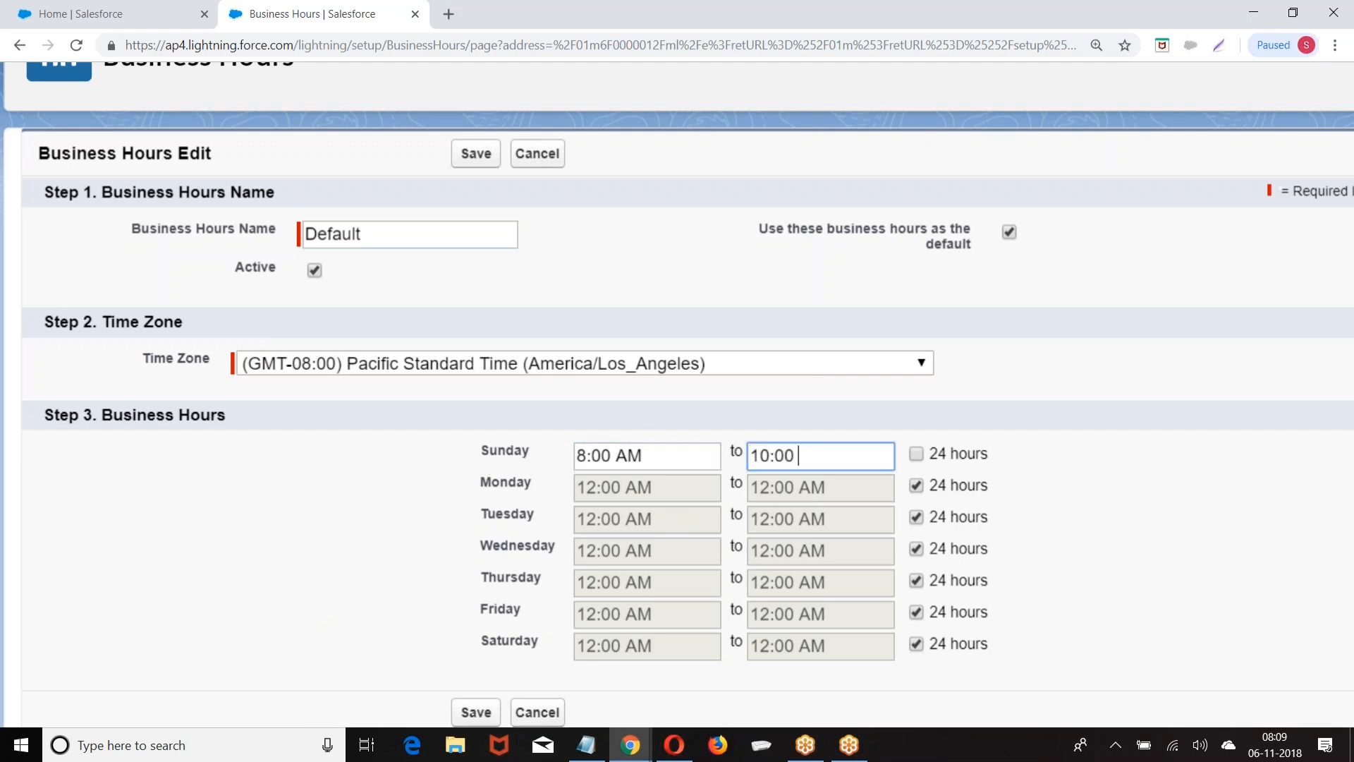
{"action": "type", "text": "AM"}
- Set the business hours time zone to (GMT+05:30) India Standard Time (Asia/Kolkata) and save the record
{"action": "scroll", "coordinate": [726, 381], "scroll_direction": "down", "scroll_amount": 1}
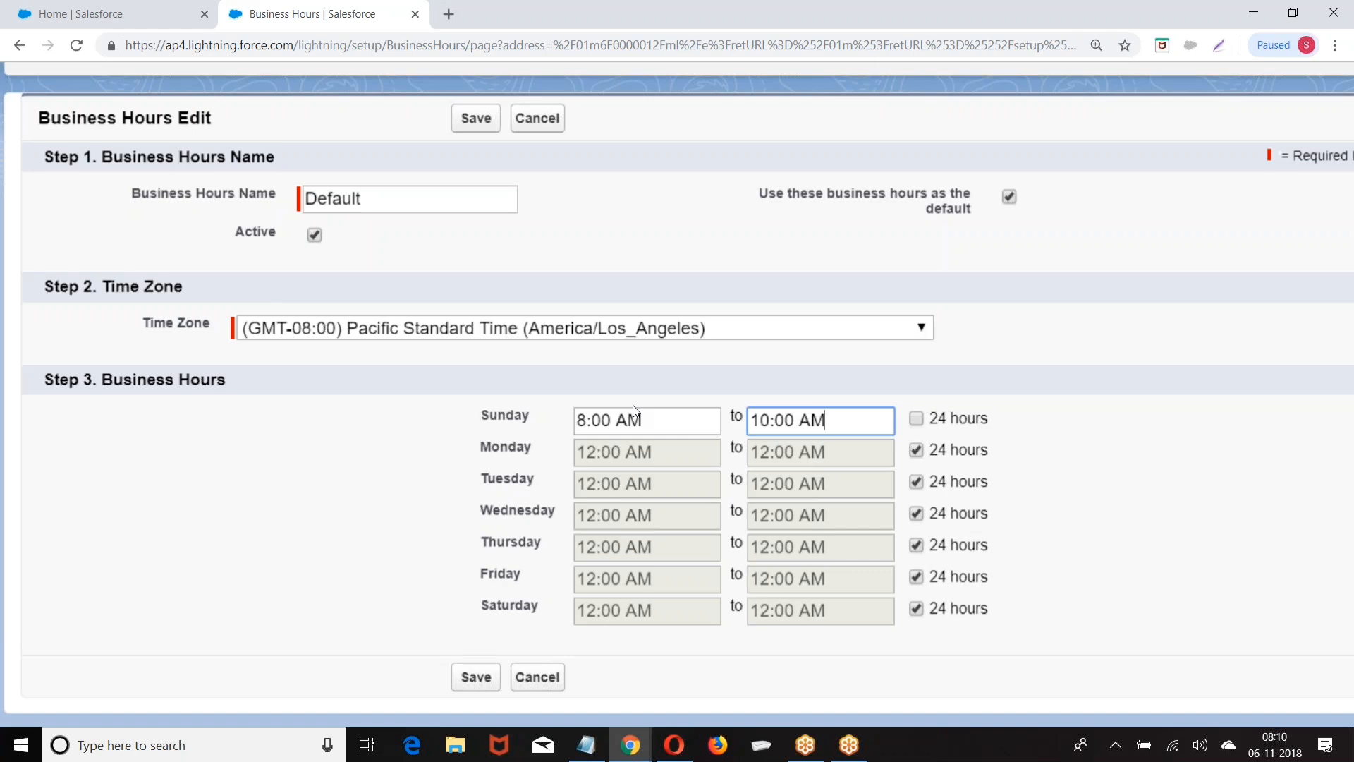
{"action": "left_click", "coordinate": [669, 337]}
{"action": "scroll", "coordinate": [473, 211], "scroll_direction": "up", "scroll_amount": 10}
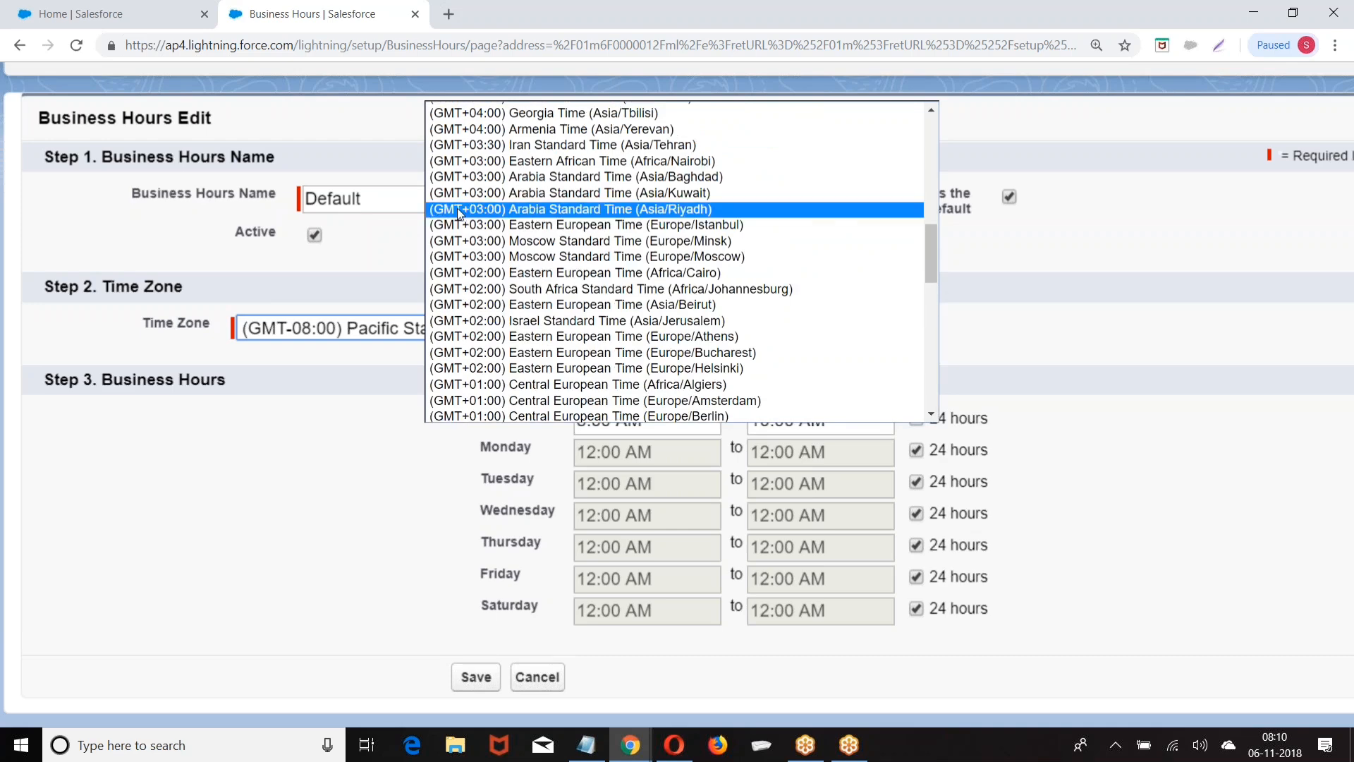
{"action": "scroll", "coordinate": [458, 212], "scroll_direction": "up", "scroll_amount": 5}
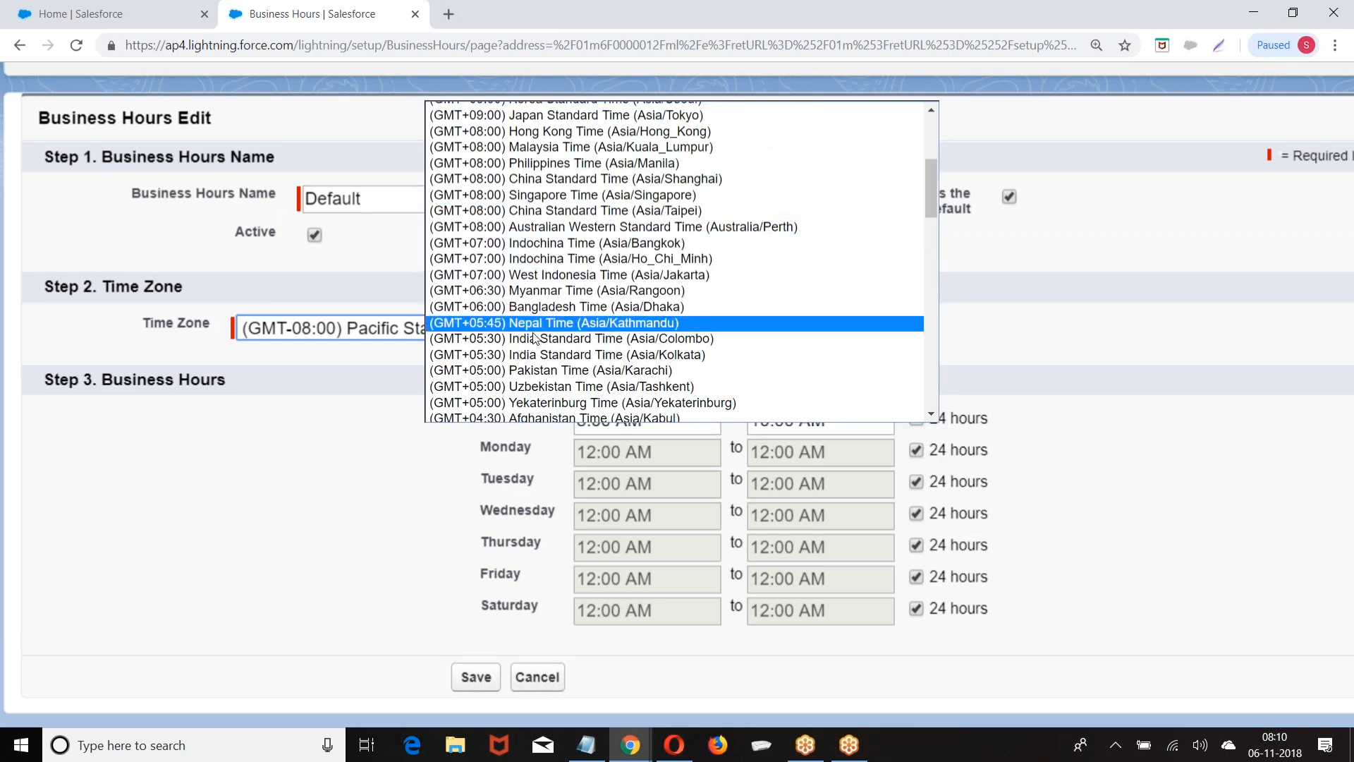
{"action": "left_click", "coordinate": [623, 355]}
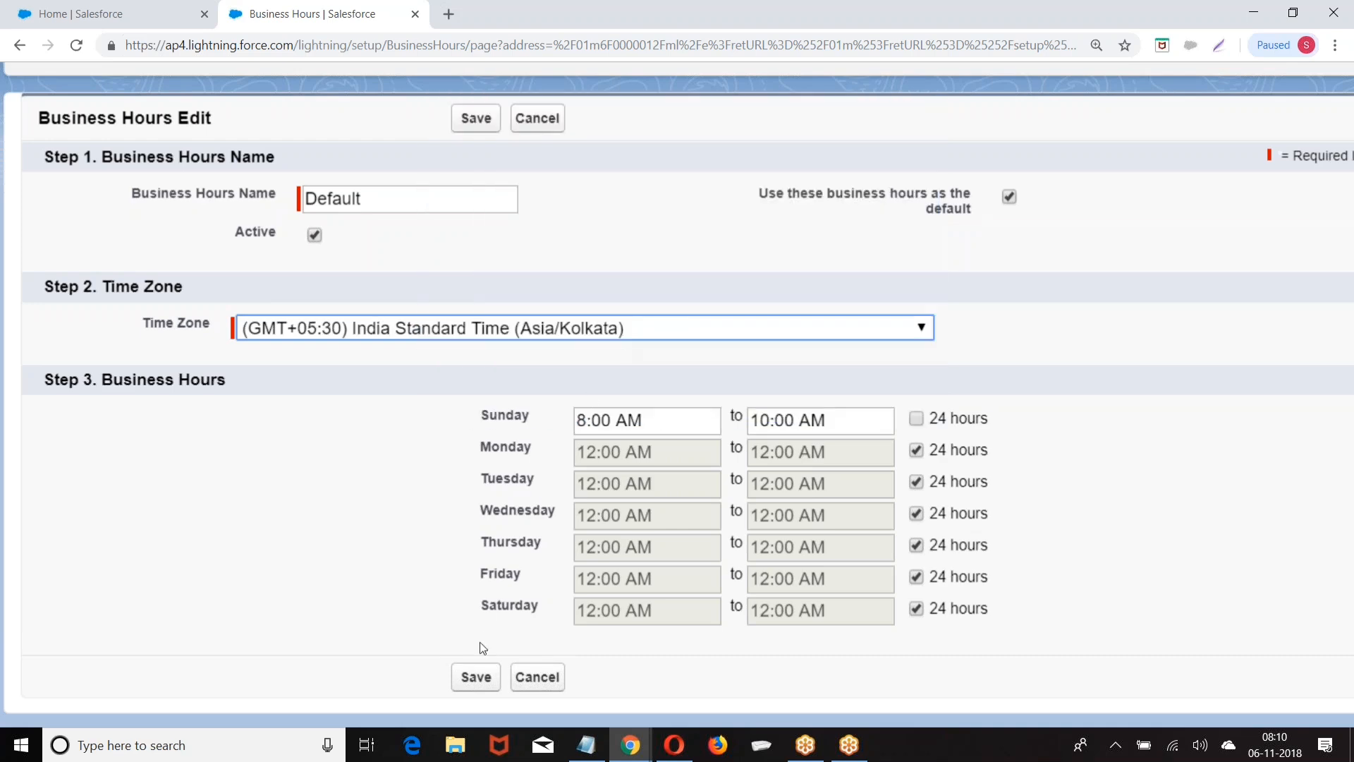
{"action": "left_click", "coordinate": [476, 675]}
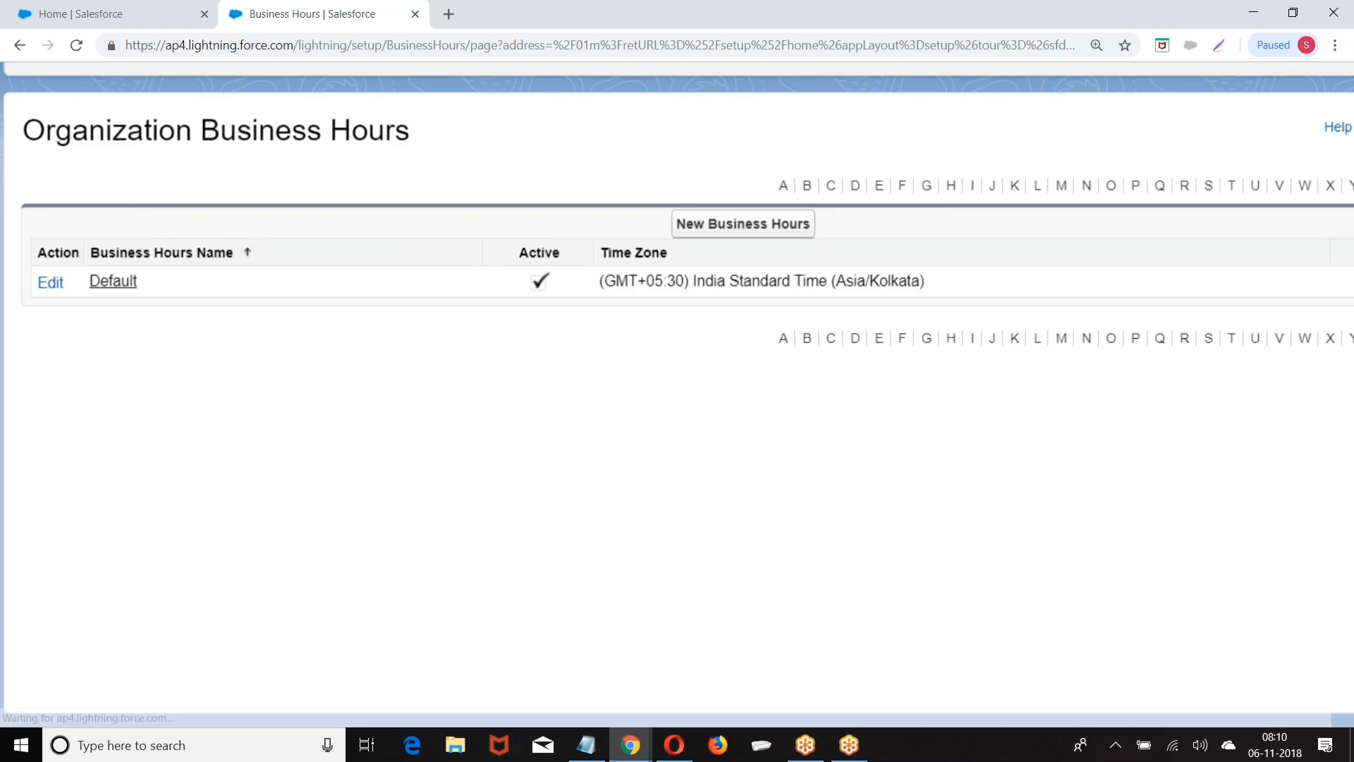
- Switch to the Developer Console and add the heading "4. Business Hours :" below the licenses item in Company_Profile.vfp
{"action": "mouse_move", "coordinate": [630, 744]}
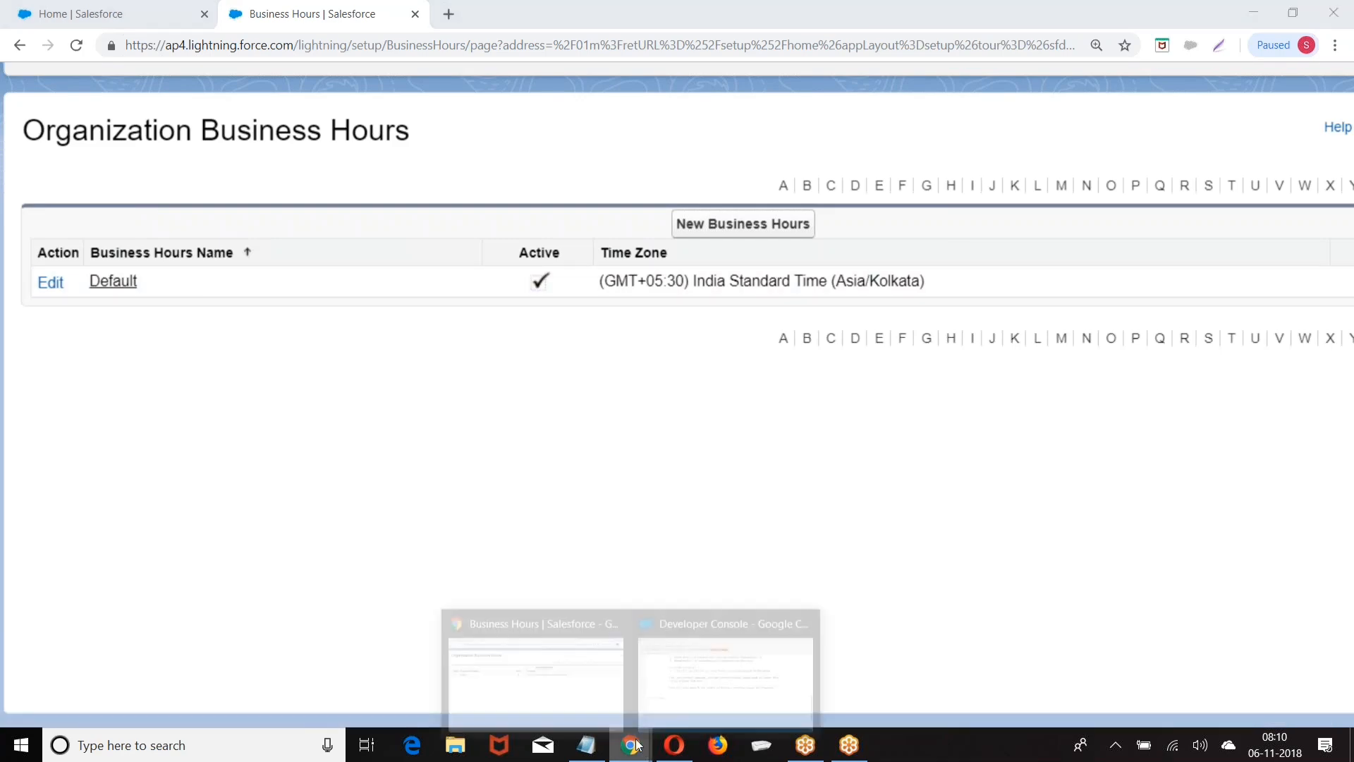
{"action": "left_click", "coordinate": [726, 658]}
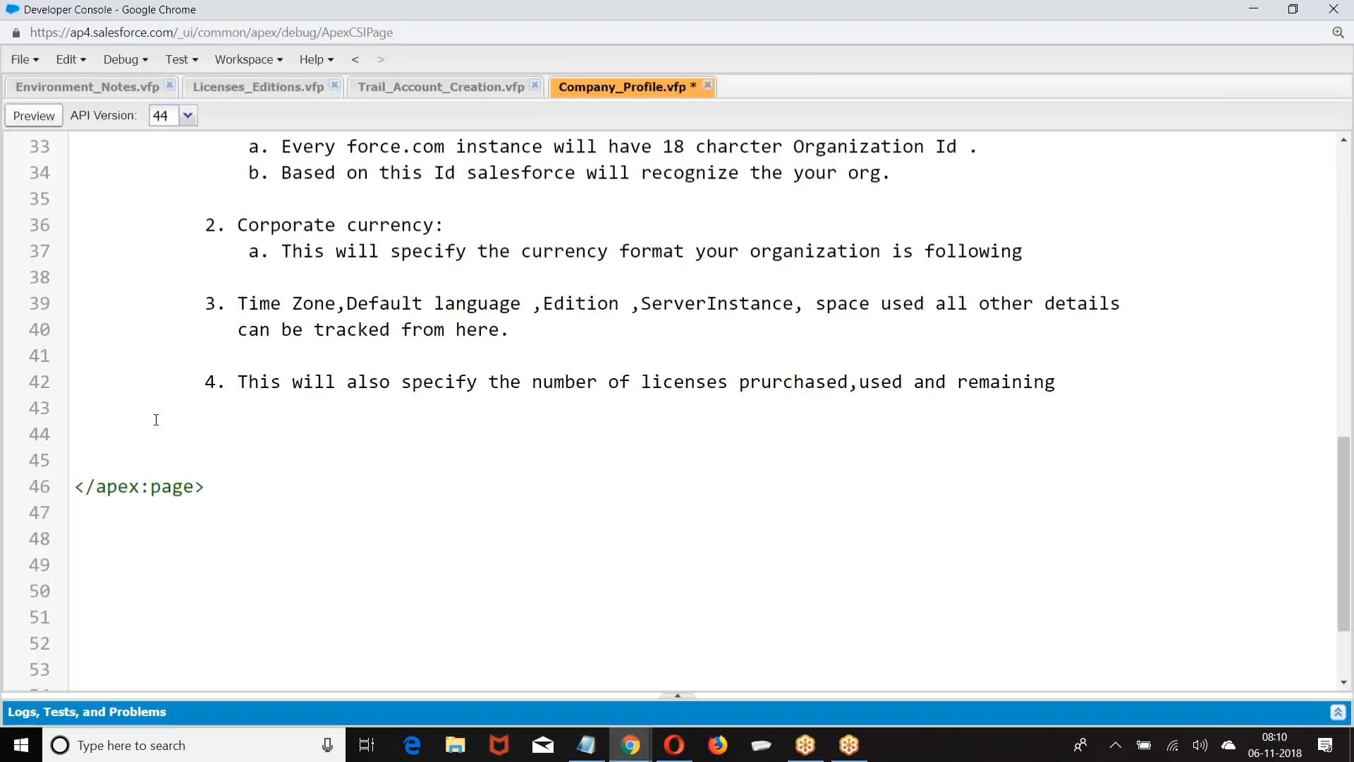
{"action": "scroll", "coordinate": [156, 420], "scroll_direction": "up", "scroll_amount": 11}
{"action": "scroll", "coordinate": [156, 420], "scroll_direction": "down", "scroll_amount": 8}
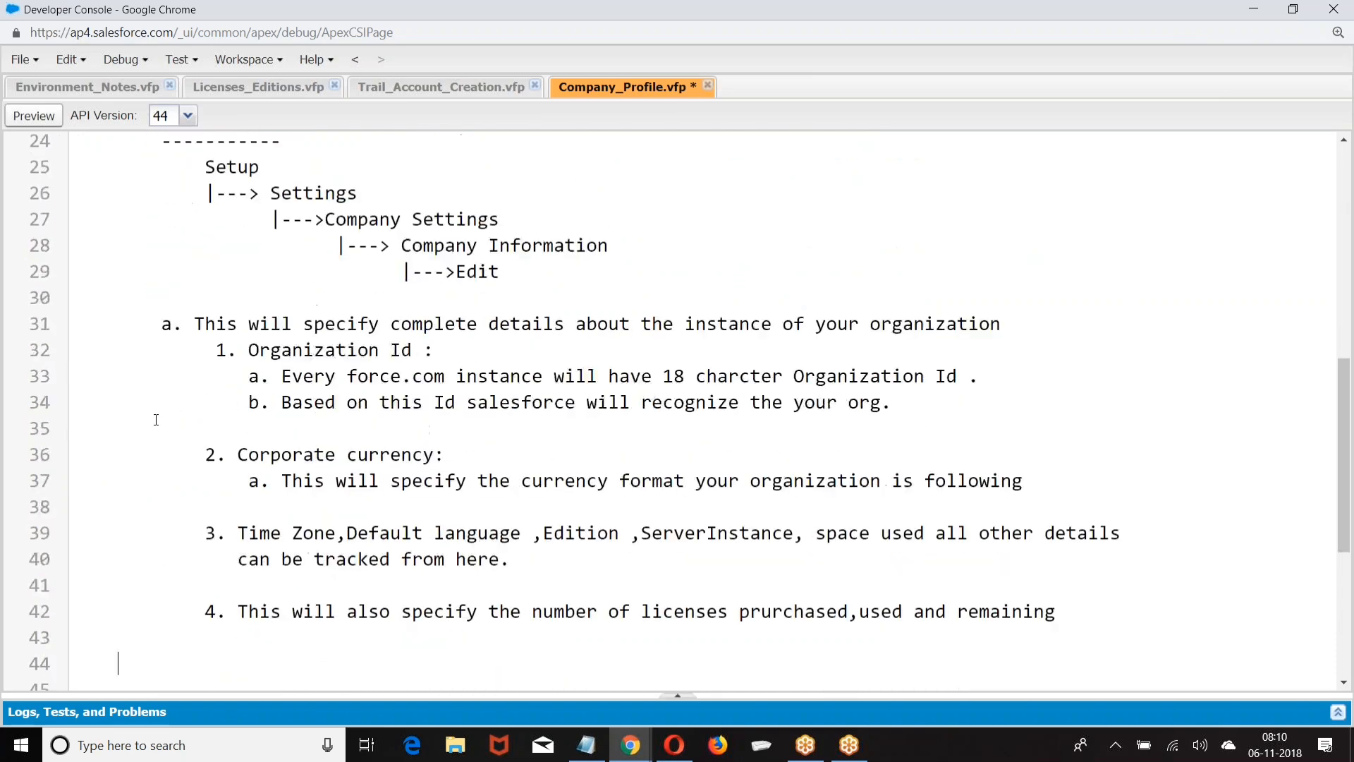
{"action": "scroll", "coordinate": [156, 420], "scroll_direction": "down", "scroll_amount": 4}
{"action": "scroll", "coordinate": [156, 419], "scroll_direction": "up", "scroll_amount": 10}
{"action": "scroll", "coordinate": [156, 420], "scroll_direction": "down", "scroll_amount": 10}
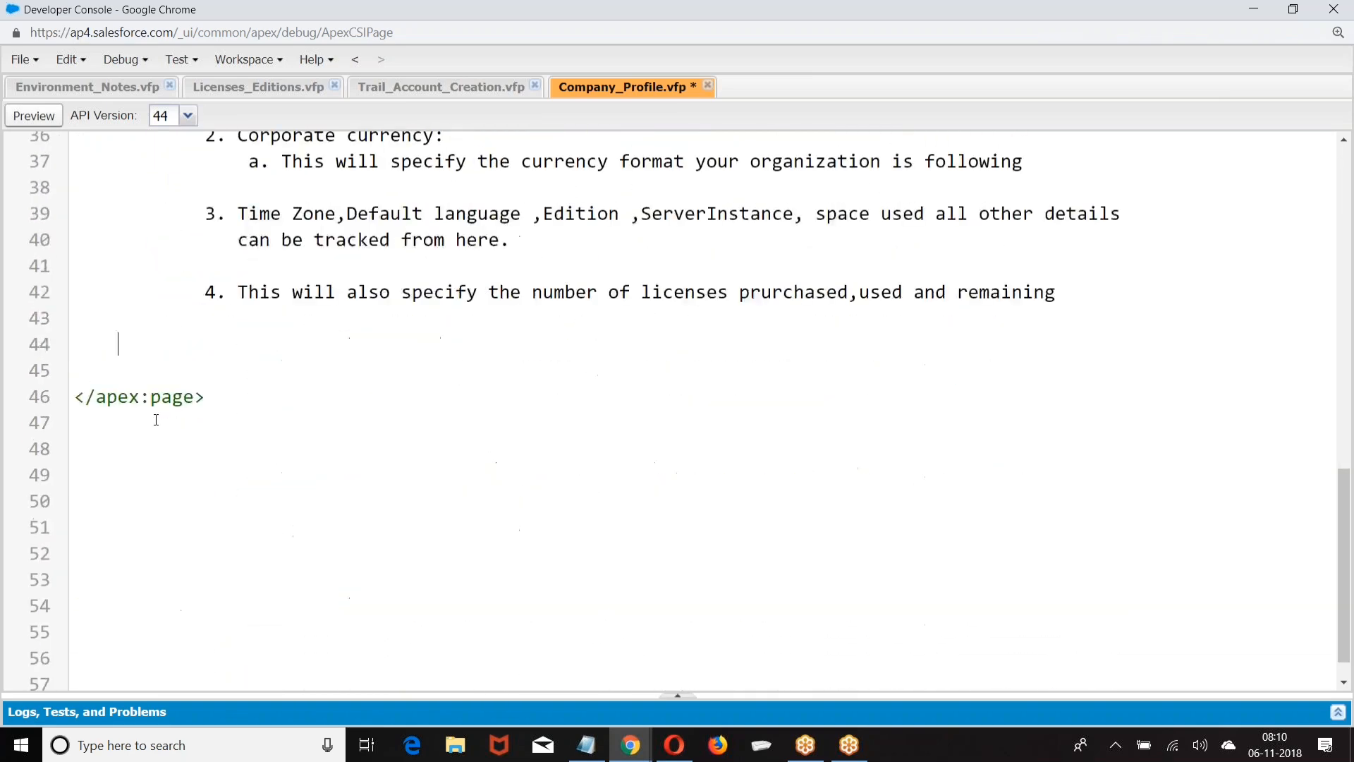
{"action": "type", "text": "4. B"}
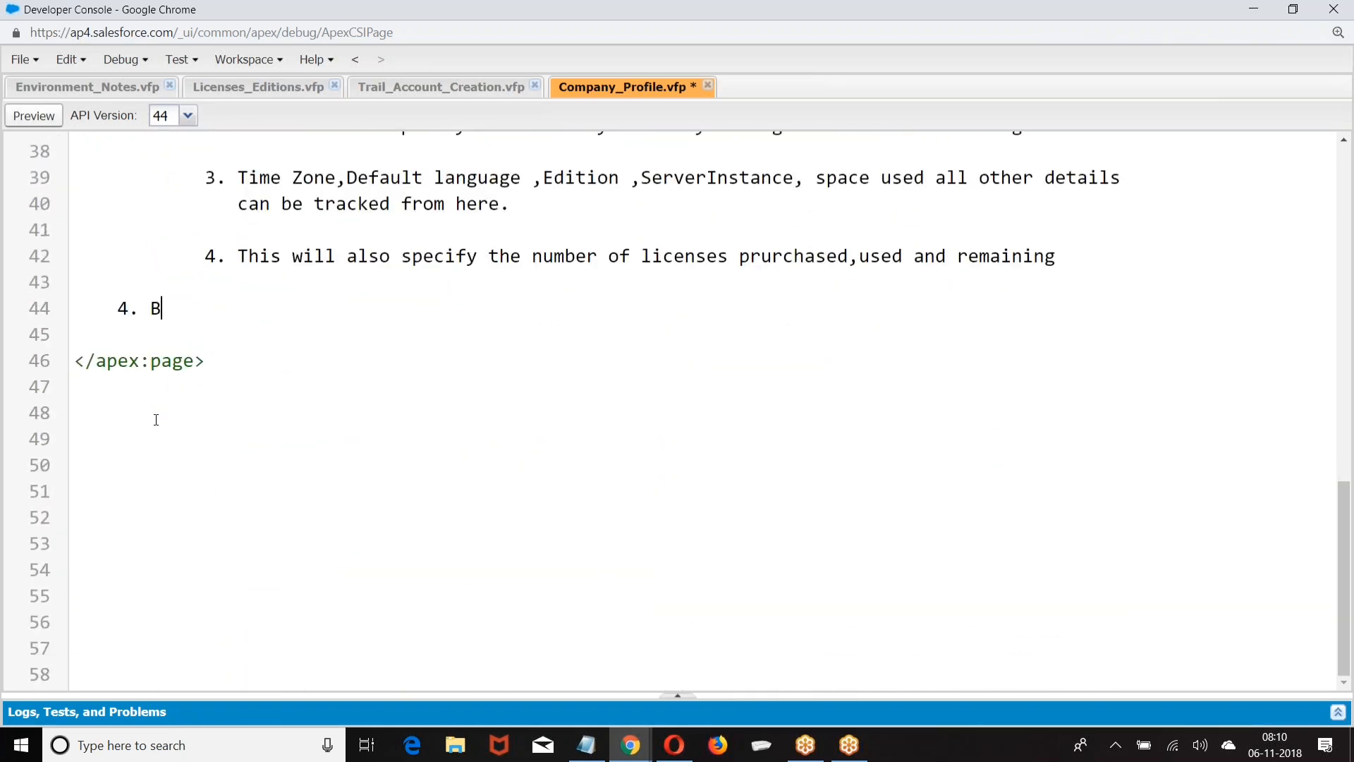
{"action": "type", "text": "usiness Hours :"}
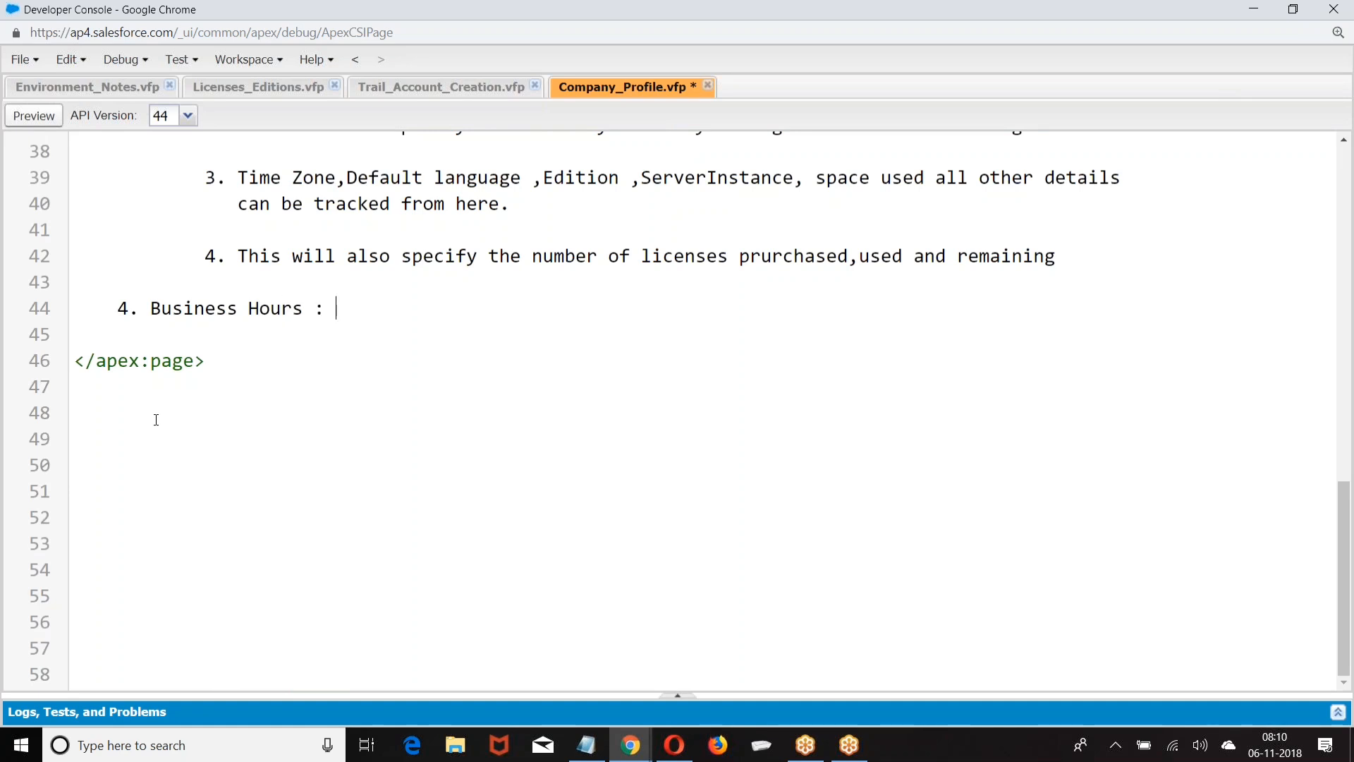
- Add the indented point "a. This will specify days and hours during which your support team is availble for service." under the Business Hours heading
{"action": "key", "text": "Return"}
{"action": "key", "text": "Tab"}
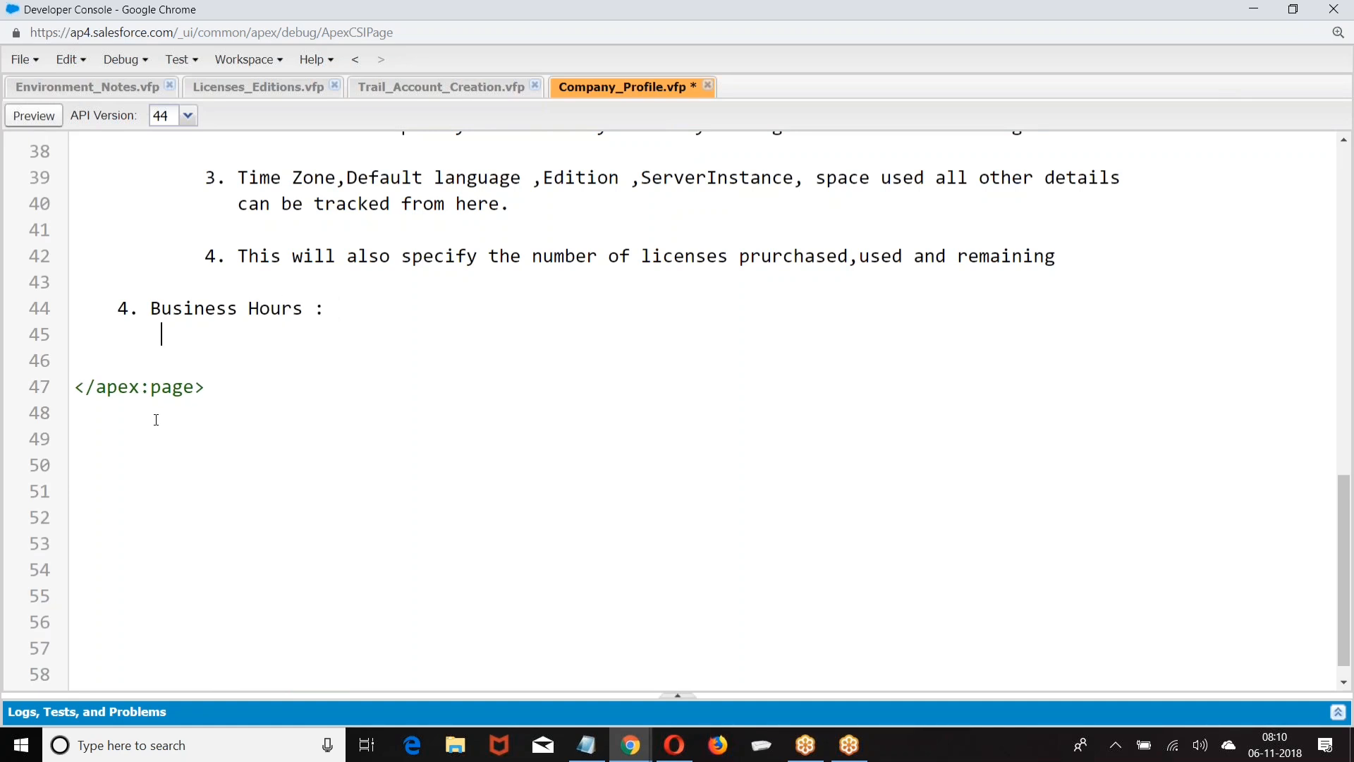
{"action": "type", "text": "a. This will specif"}
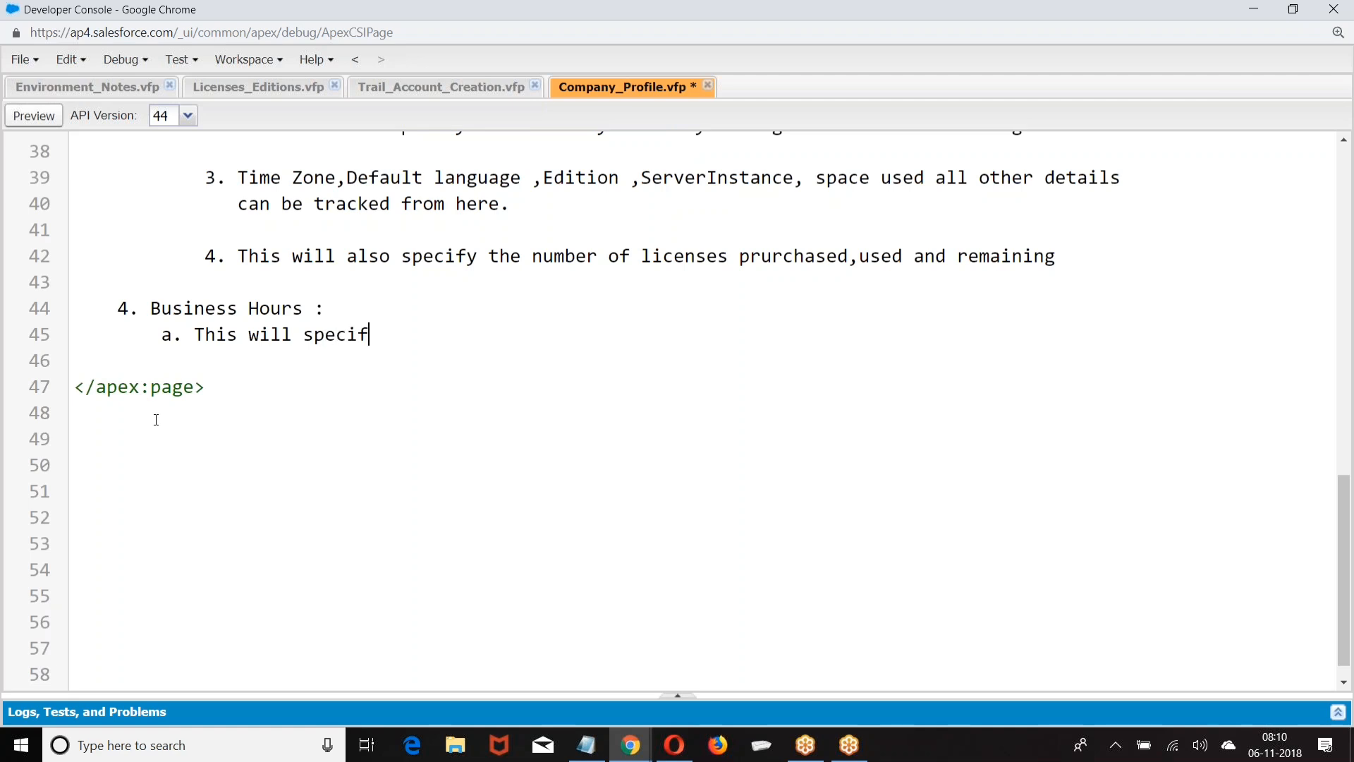
{"action": "type", "text": "y days and hours during w"}
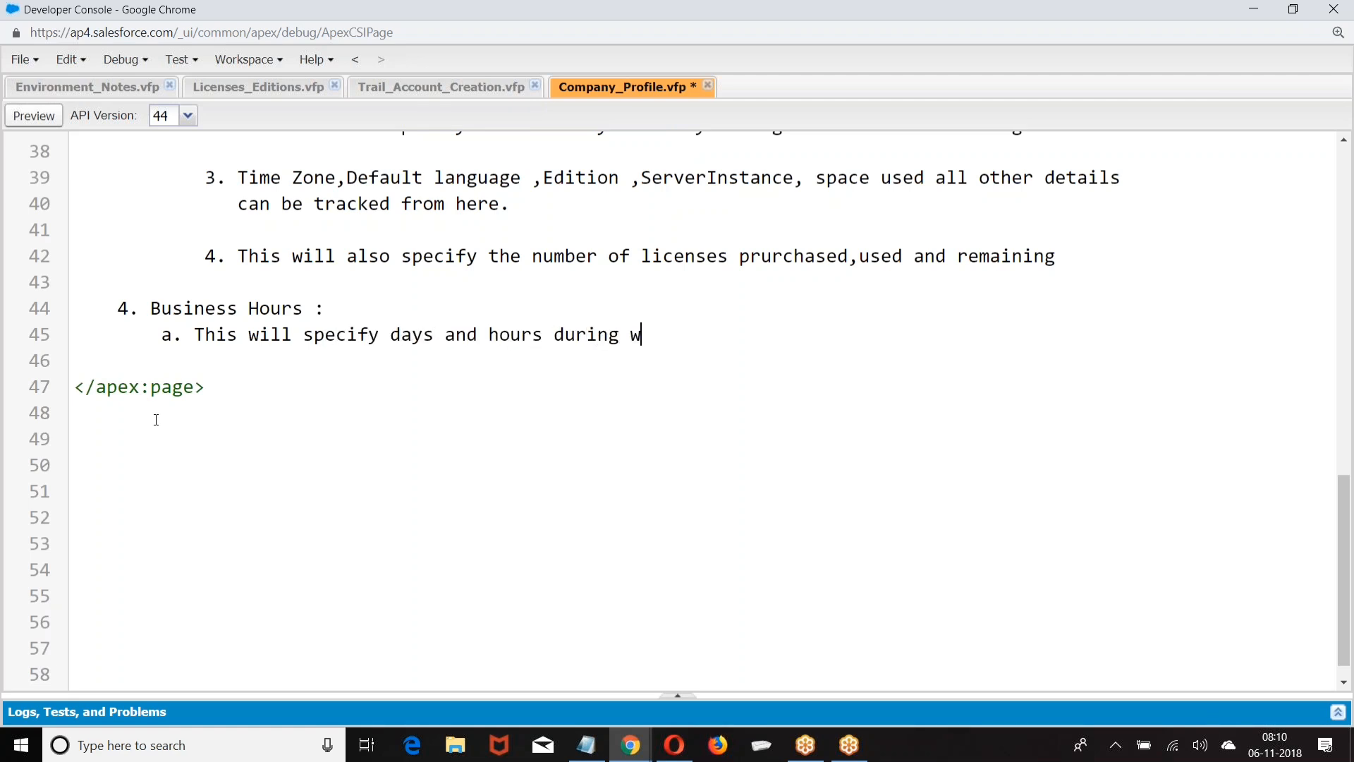
{"action": "type", "text": "hich your support tema"}
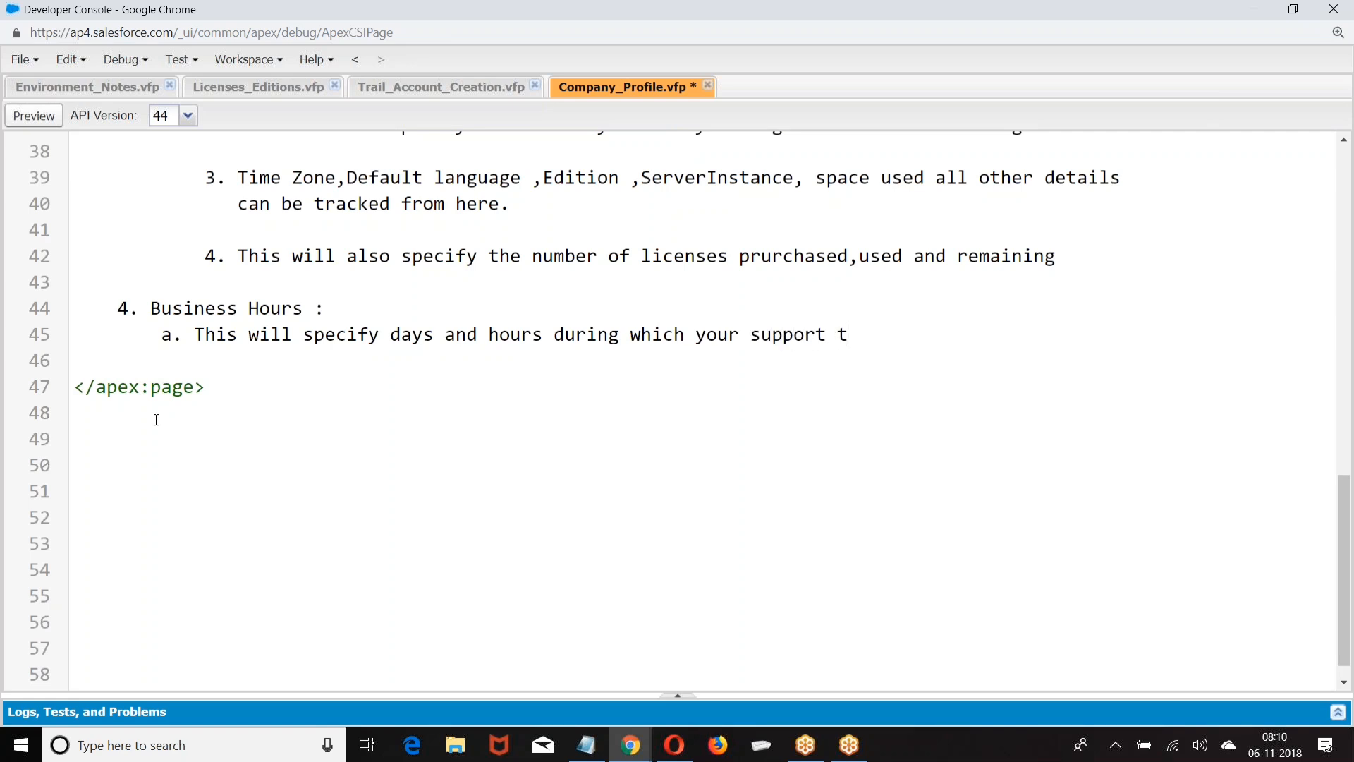
{"action": "key", "text": "BackSpace"}
{"action": "key", "text": "BackSpace"}
{"action": "type", "text": "am is availb"}
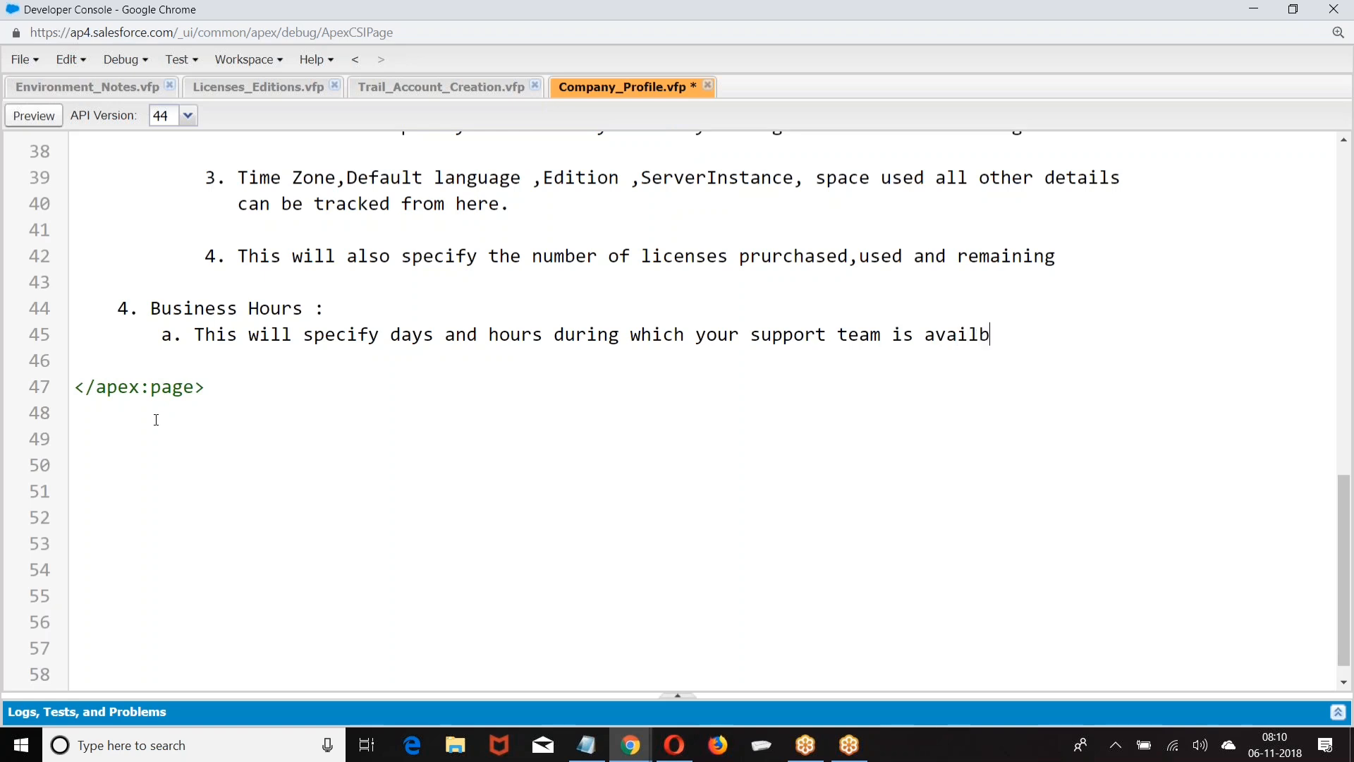
{"action": "type", "text": "le for service."}
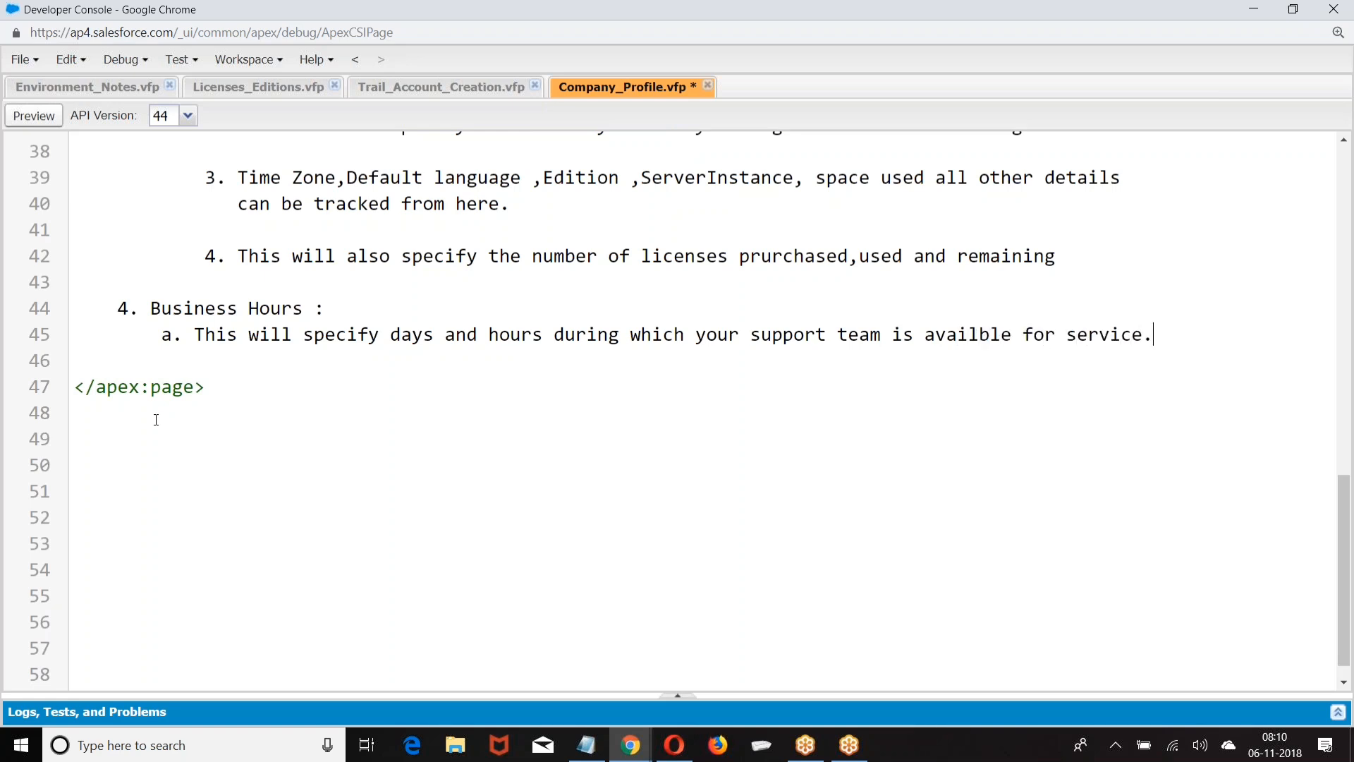
- Add the point "b. Escalation rules will work based on Business Hours" below point a
{"action": "key", "text": "Return"}
{"action": "key", "text": "Tab"}
{"action": "type", "text": "b. "}
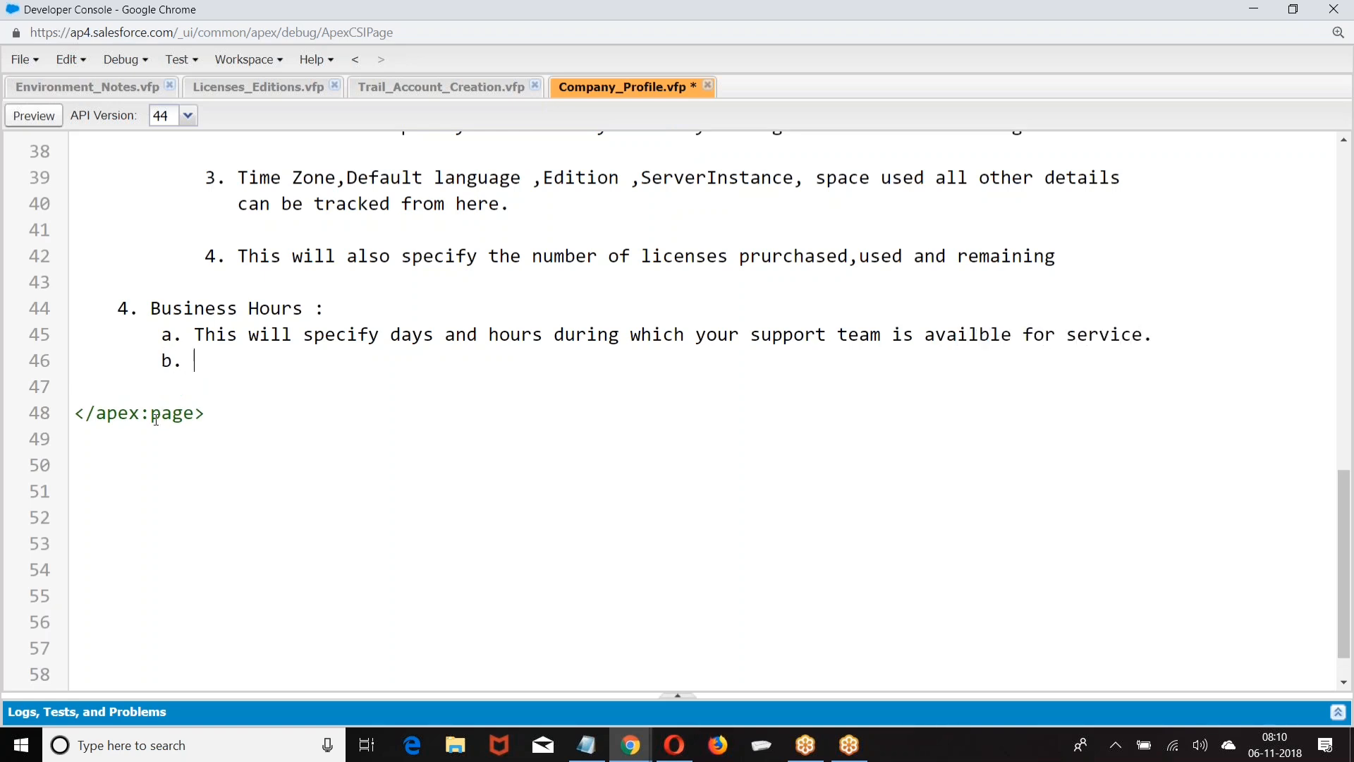
{"action": "type", "text": "Escalatio"}
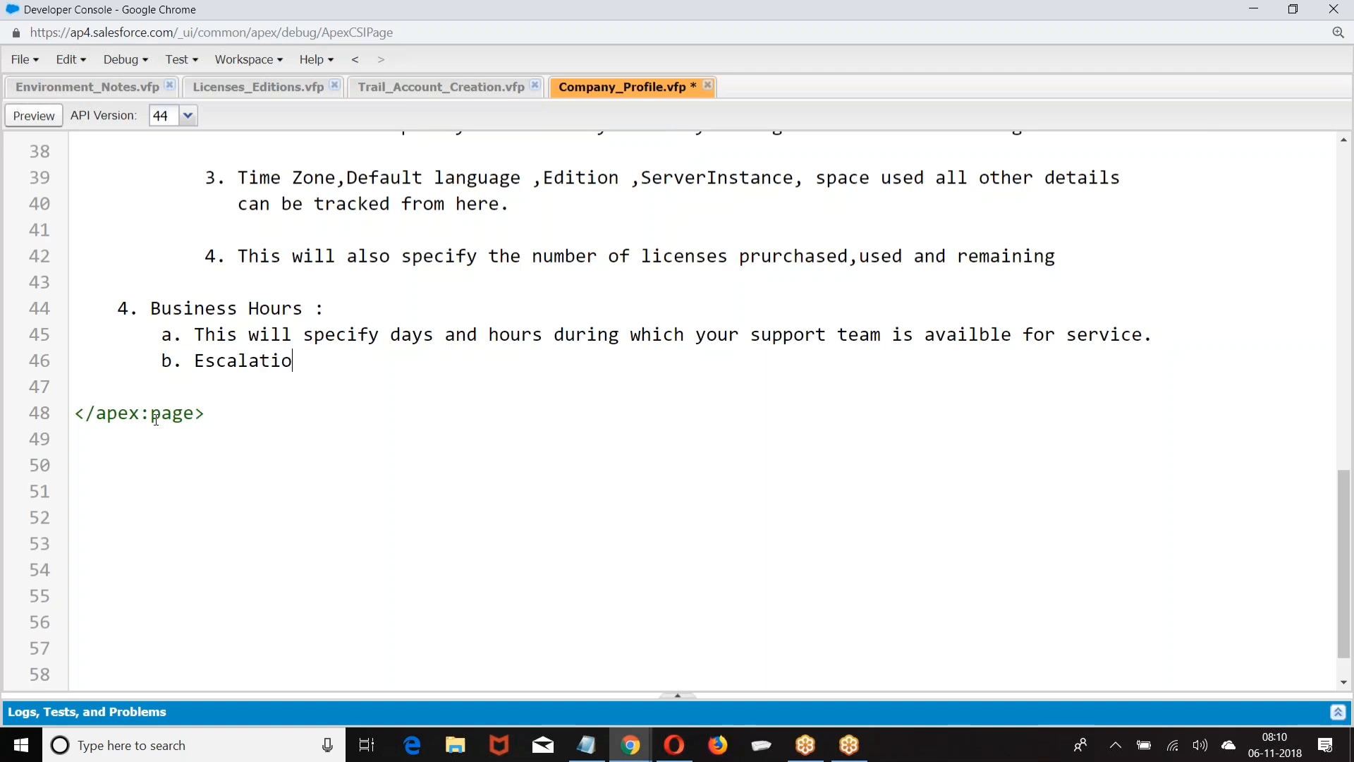
{"action": "type", "text": "n rules will wor"}
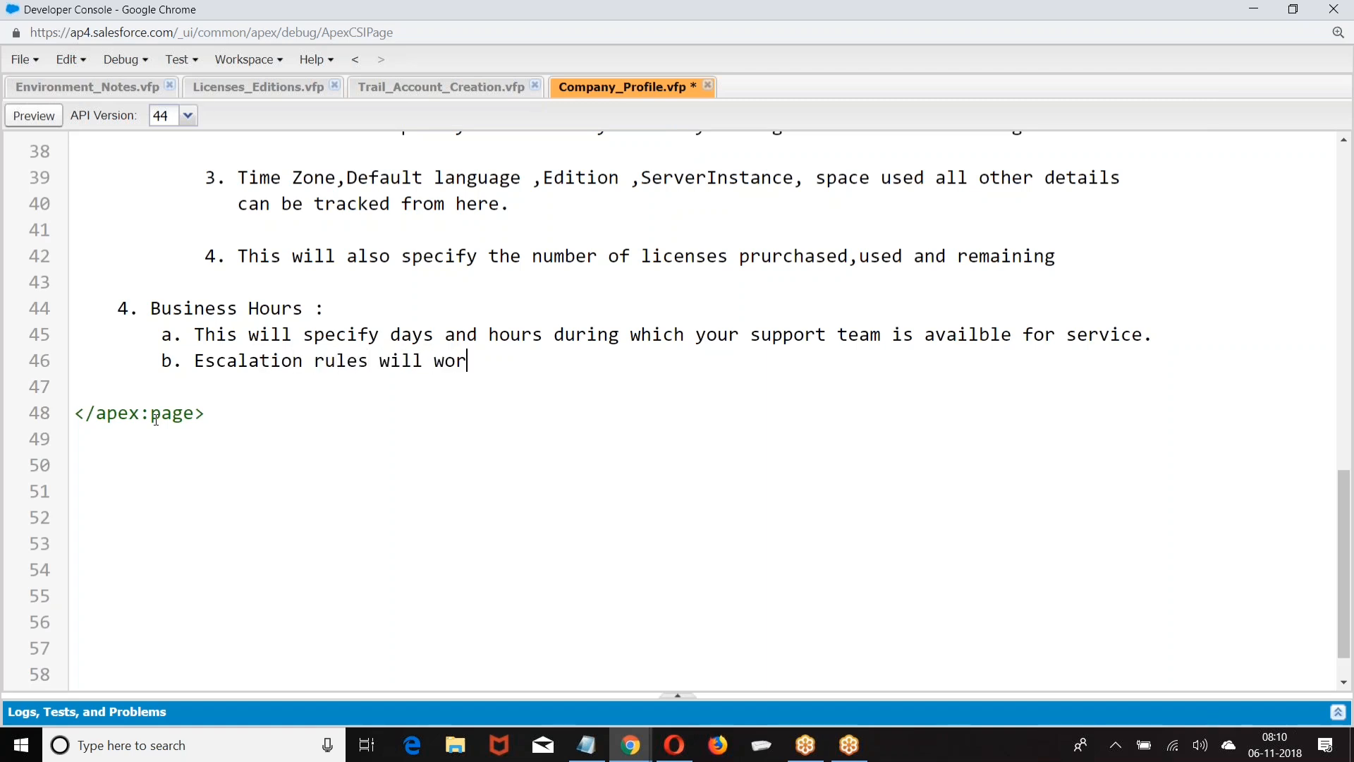
{"action": "type", "text": "k based on Buys"}
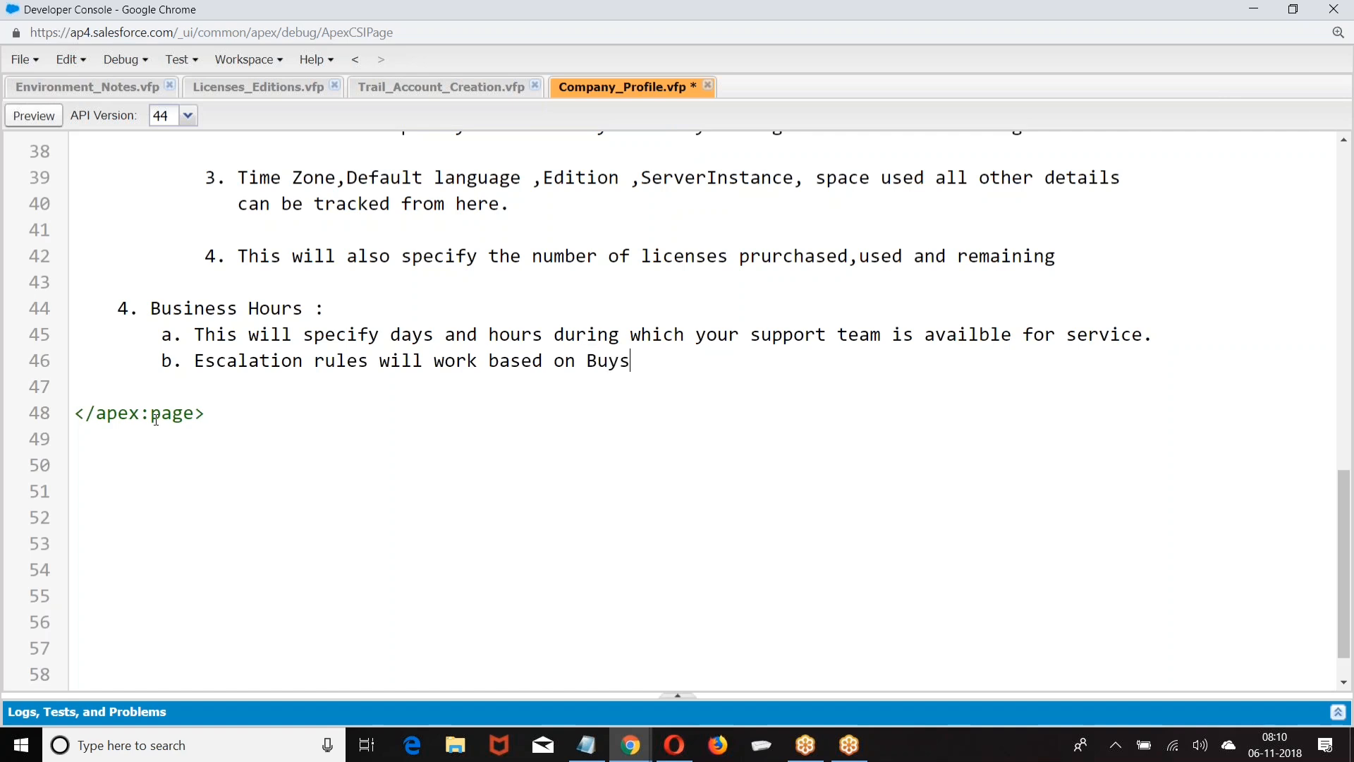
{"action": "key", "text": "BackSpace"}
{"action": "key", "text": "BackSpace"}
{"action": "type", "text": "si"}
{"action": "type", "text": "hours"}
{"action": "scroll", "coordinate": [155, 417], "scroll_direction": "down", "scroll_amount": 1}
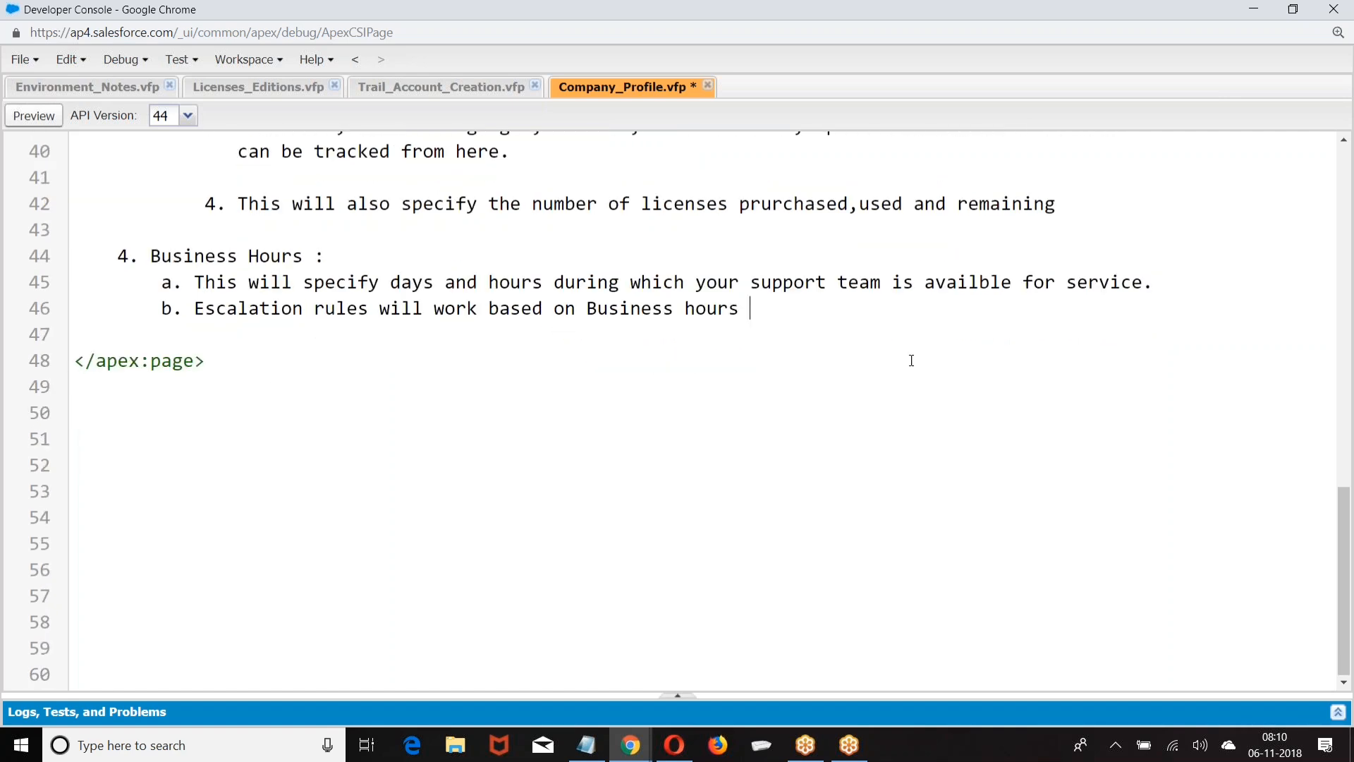
{"action": "key", "text": "BackSpace"}
{"action": "type", "text": "H"}
- Add an indented "Navigation :" line under the Business Hours points, separated by a blank line
{"action": "key", "text": "Return"}
{"action": "key", "text": "Return"}
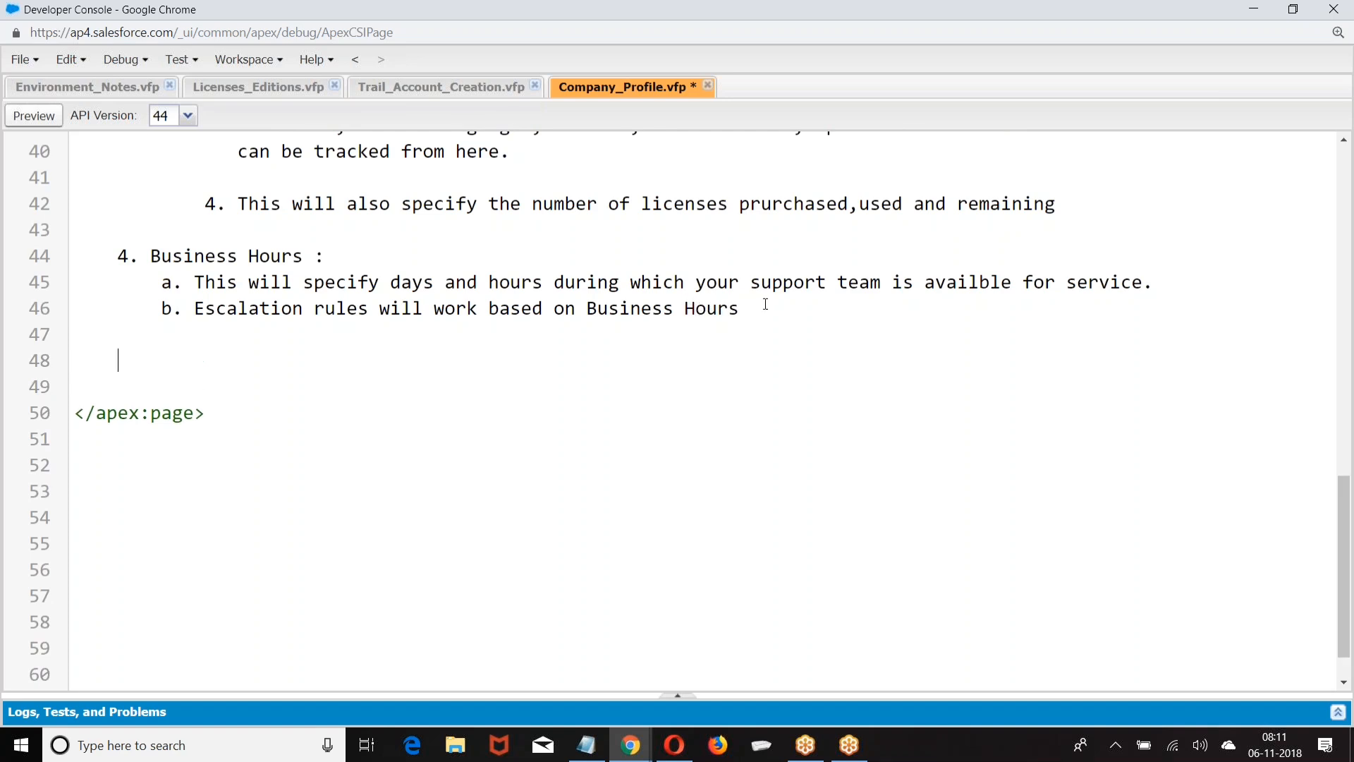
{"action": "type", "text": "Naviation :"}
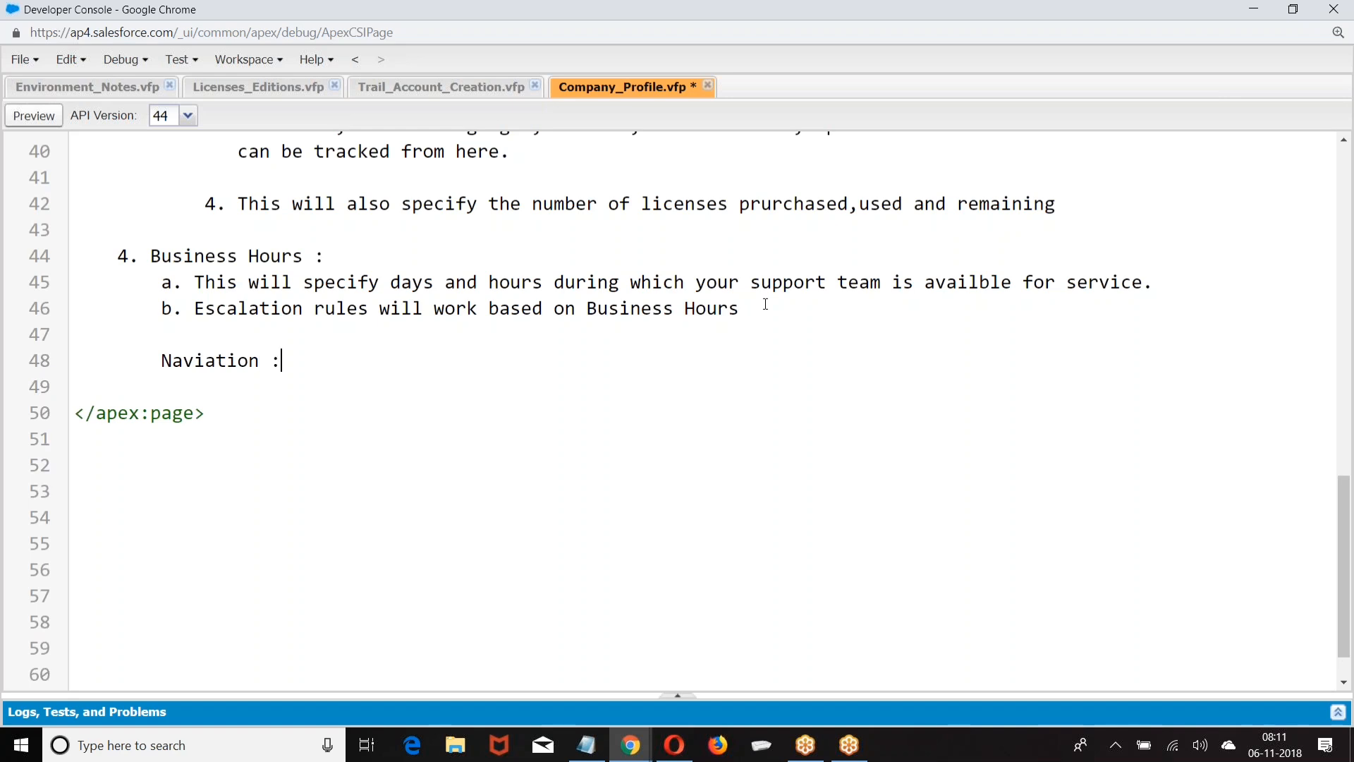
{"action": "key", "text": "BackSpace"}
{"action": "key", "text": "BackSpace"}
{"action": "key", "text": "BackSpace"}
{"action": "key", "text": "BackSpace"}
{"action": "key", "text": "BackSpace"}
{"action": "key", "text": "BackSpace"}
{"action": "key", "text": "BackSpace"}
{"action": "type", "text": "gation :"}
{"action": "key", "text": "Return"}
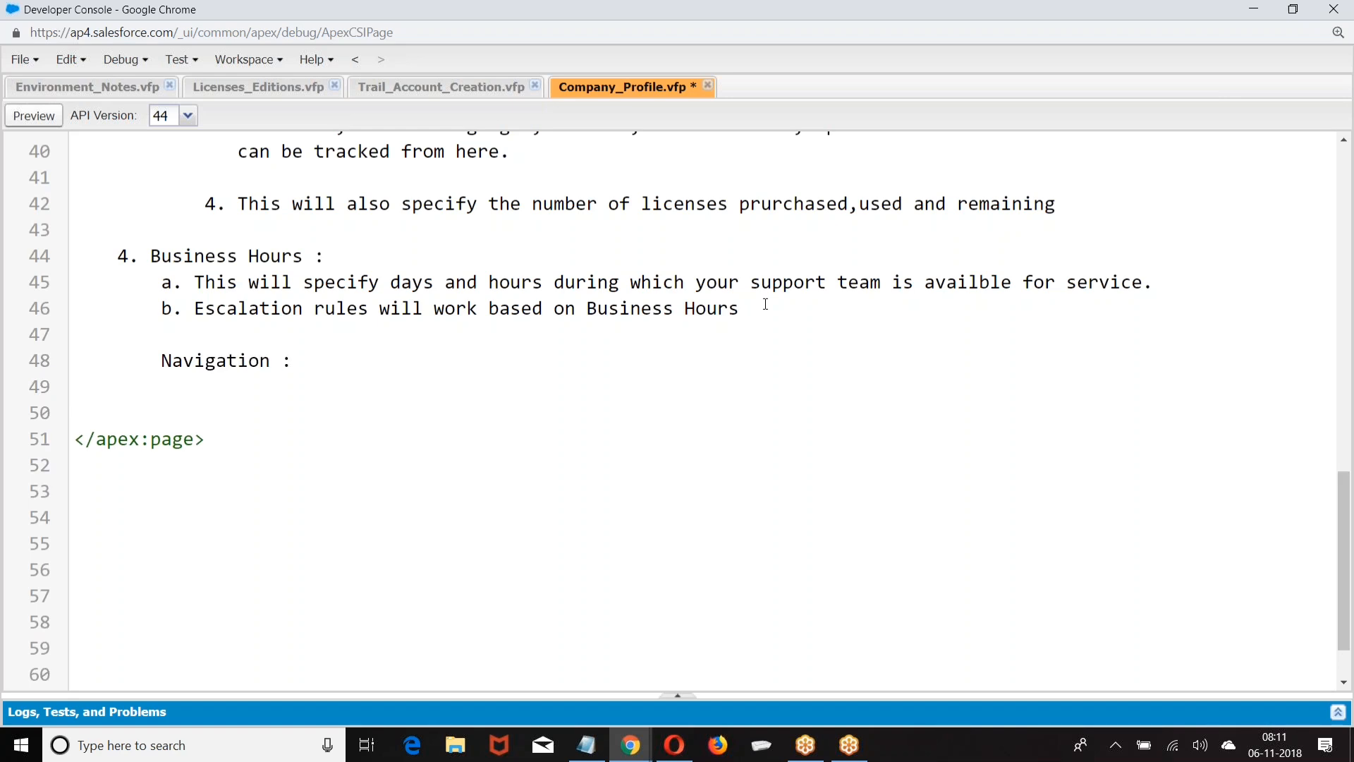
- Add a "Classic :" path starting with Setup, |--->Adminster and |--->Company Profile, each level indented further
{"action": "type", "text": "Classic :"}
{"action": "key", "text": "Return"}
{"action": "key", "text": "Tab"}
{"action": "type", "text": "Setup"}
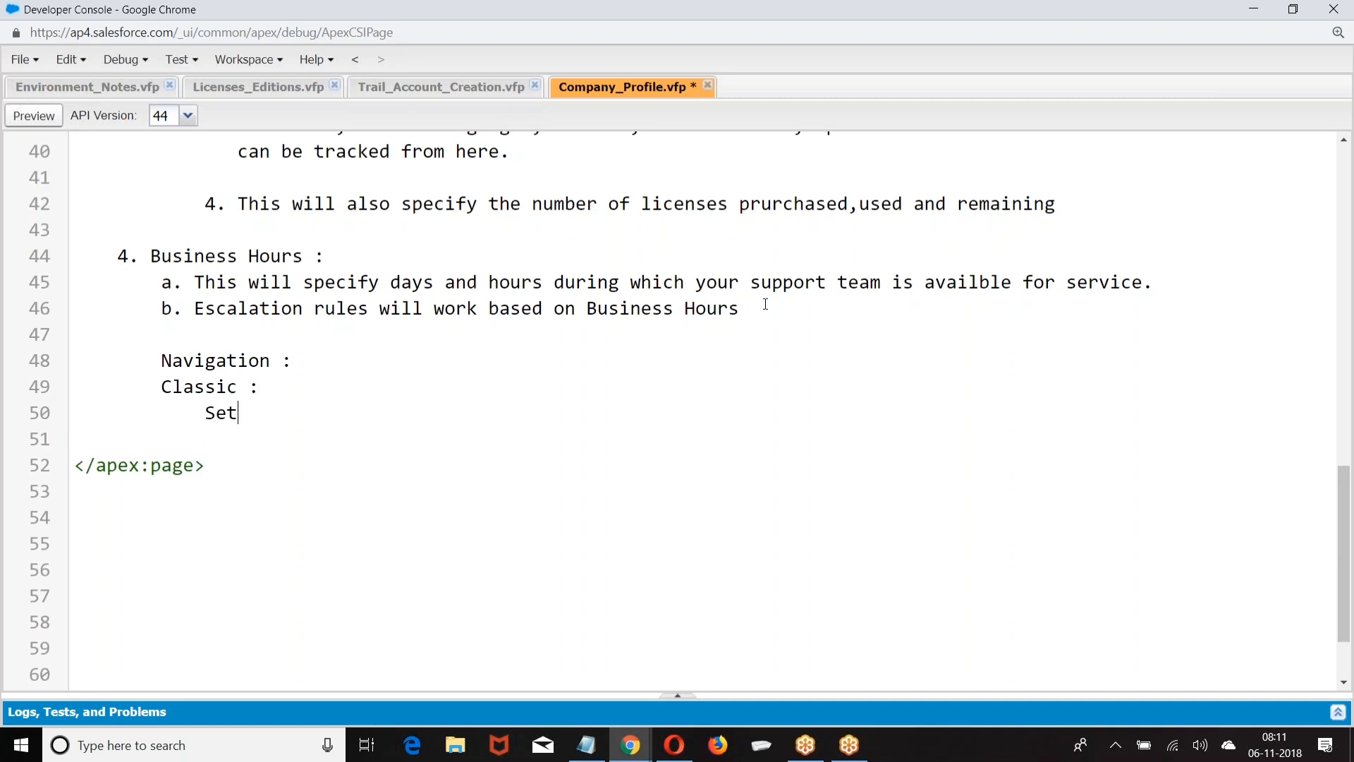
{"action": "key", "text": "Return"}
{"action": "type", "text": "|"}
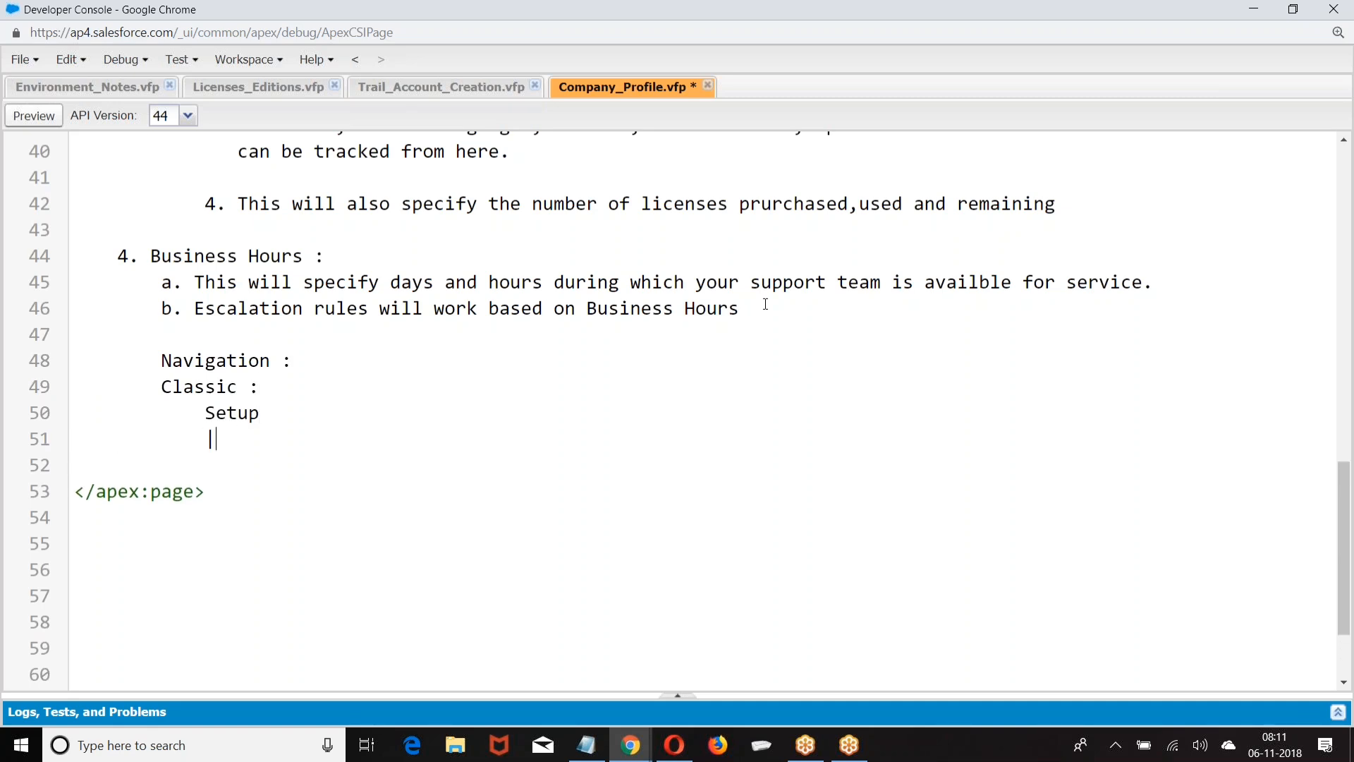
{"action": "type", "text": "--->Adminster"}
{"action": "key", "text": "Return"}
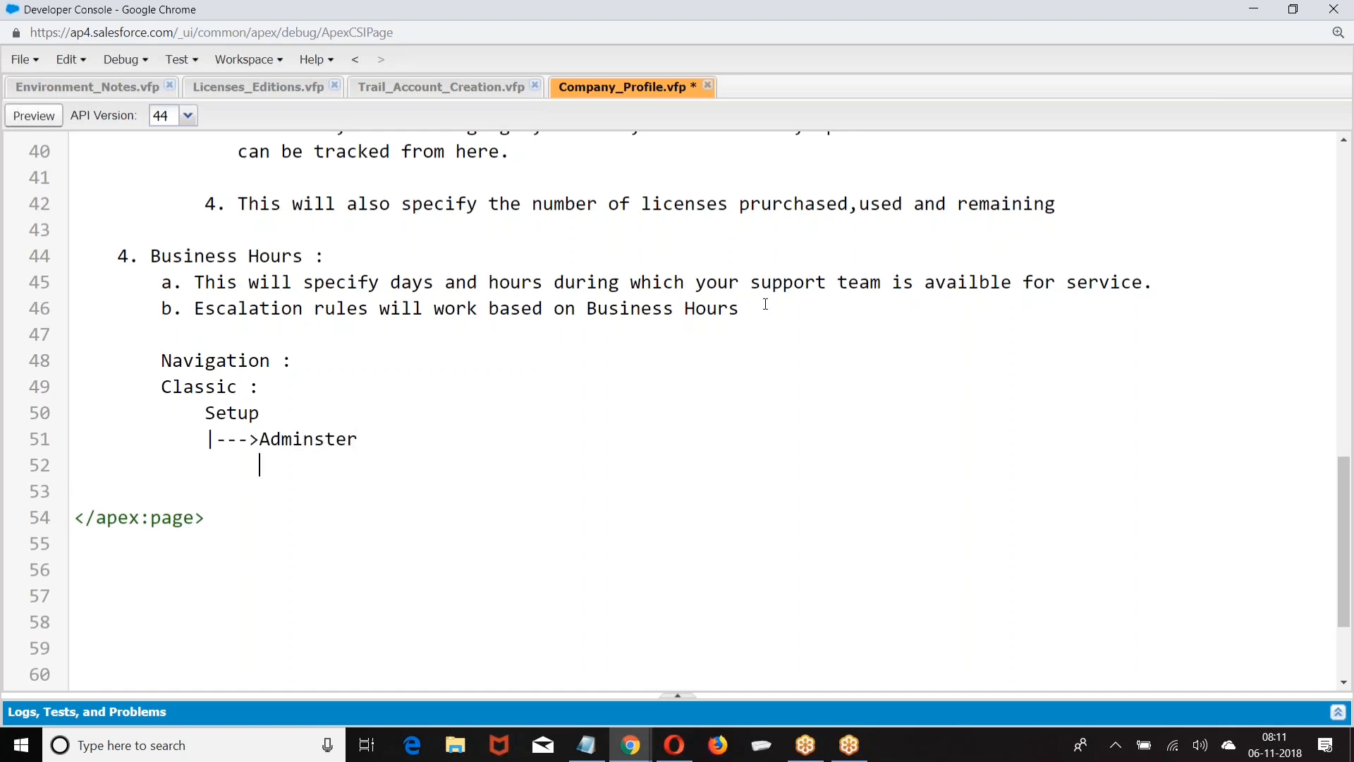
{"action": "key", "text": "Tab"}
{"action": "type", "text": "|--->Company Profil"}
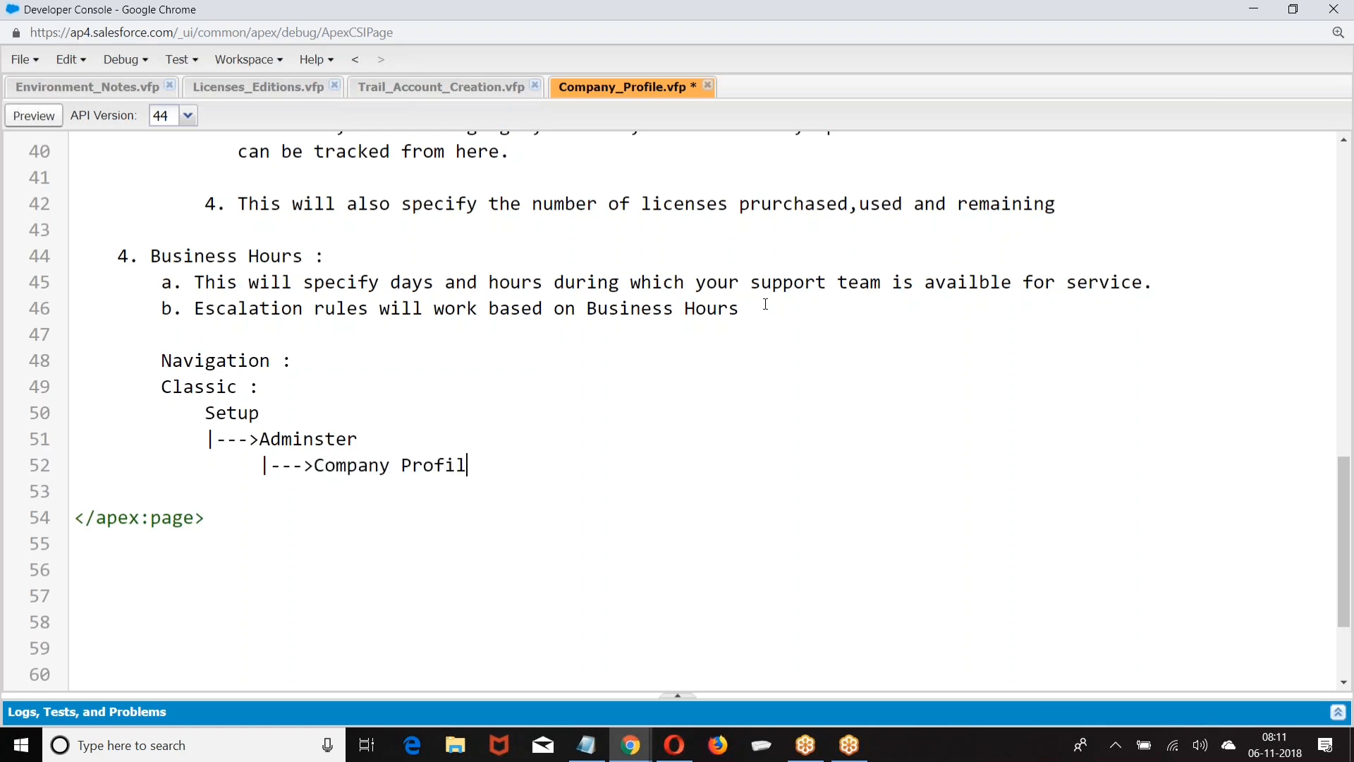
{"action": "type", "text": "e"}
- Extend the Classic path with the further indented levels "|--->Business Hours" and "|---> Edit"
{"action": "key", "text": "Return"}
{"action": "key", "text": "Tab"}
{"action": "key", "text": "Tab"}
{"action": "key", "text": "Tab"}
{"action": "key", "text": "Tab"}
{"action": "key", "text": "Tab"}
{"action": "key", "text": "Tab"}
{"action": "key", "text": "BackSpace"}
{"action": "type", "text": "|--->"}
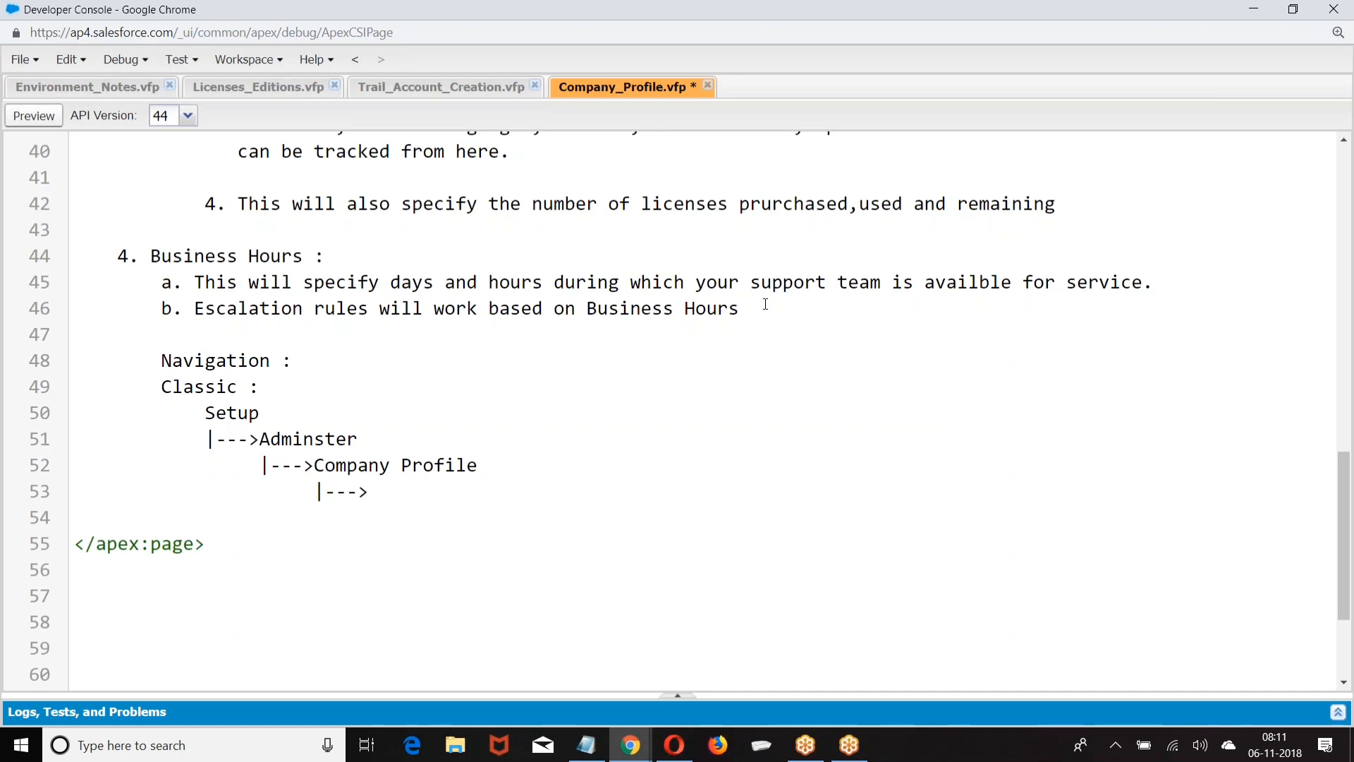
{"action": "scroll", "coordinate": [765, 304], "scroll_direction": "down", "scroll_amount": 3}
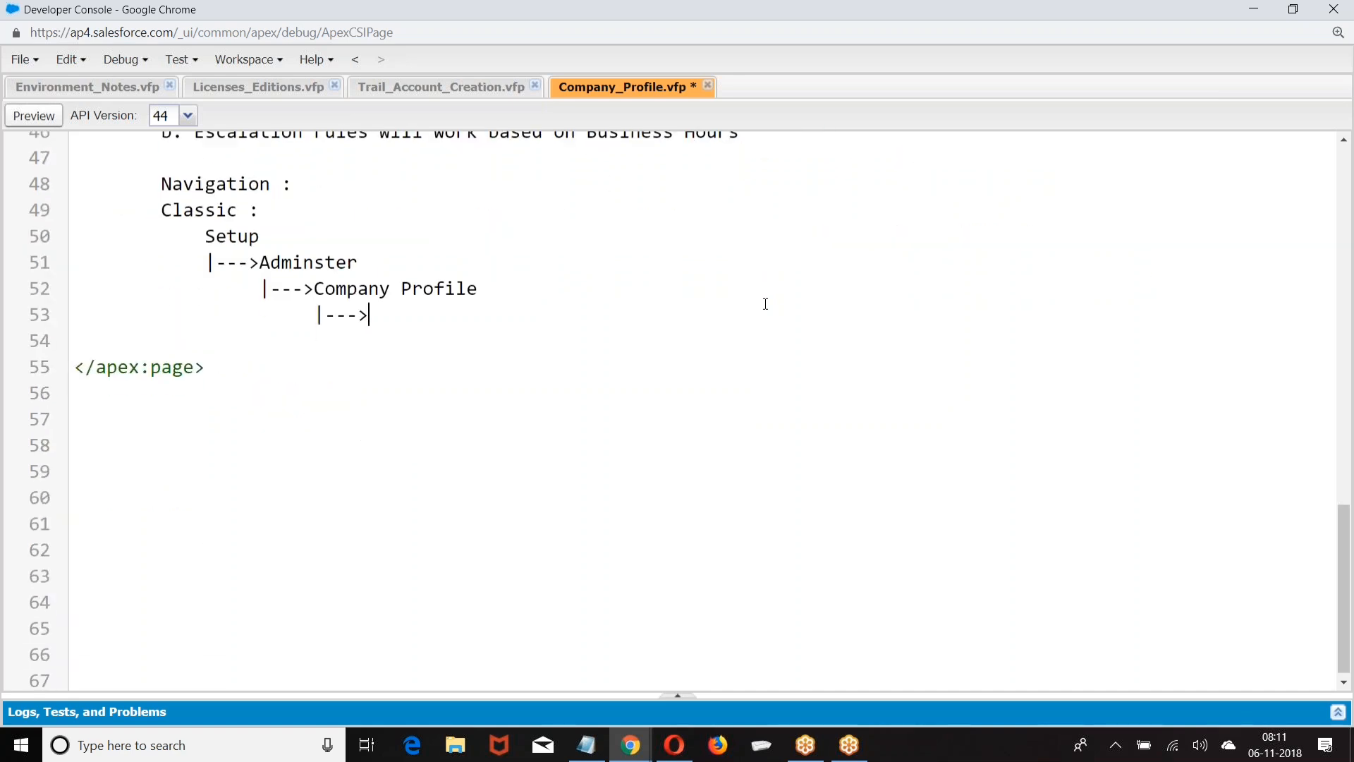
{"action": "type", "text": "Business Hours"}
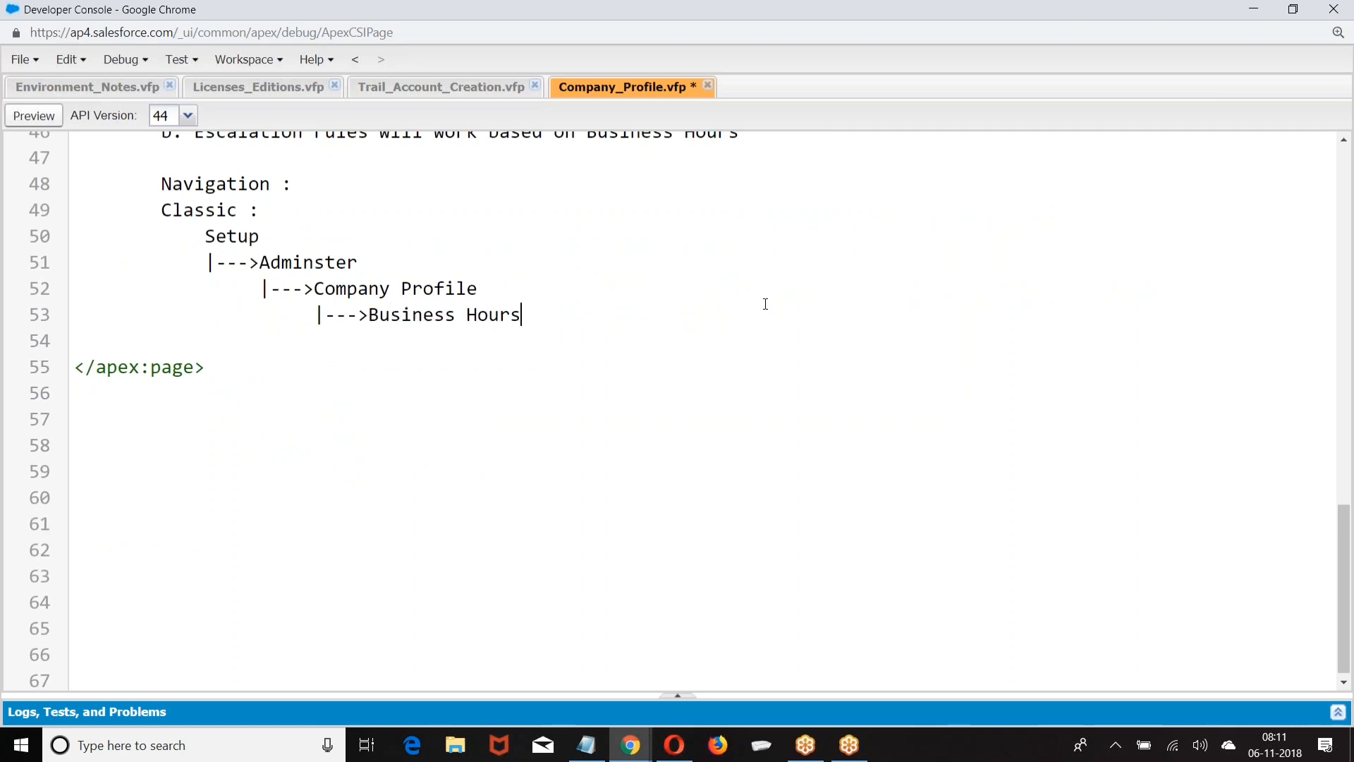
{"action": "key", "text": "Return"}
{"action": "key", "text": "Tab"}
{"action": "key", "text": "Tab"}
{"action": "key", "text": "Tab"}
{"action": "key", "text": "Tab"}
{"action": "key", "text": "Tab"}
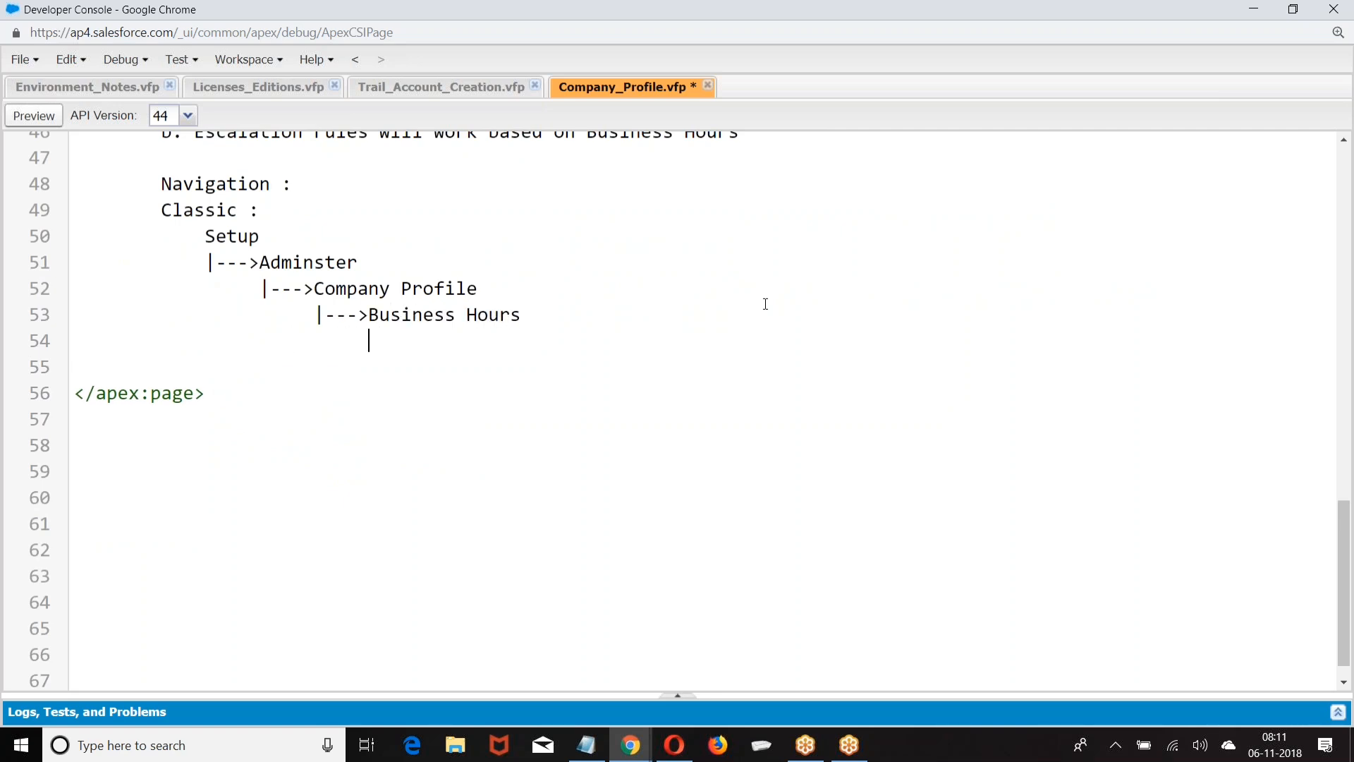
{"action": "type", "text": "|---> Edit"}
- Add a "Lightning :" section below the Classic path, with Setup as its first level and a "|---" branch under it
{"action": "key", "text": "Return"}
{"action": "key", "text": "Return"}
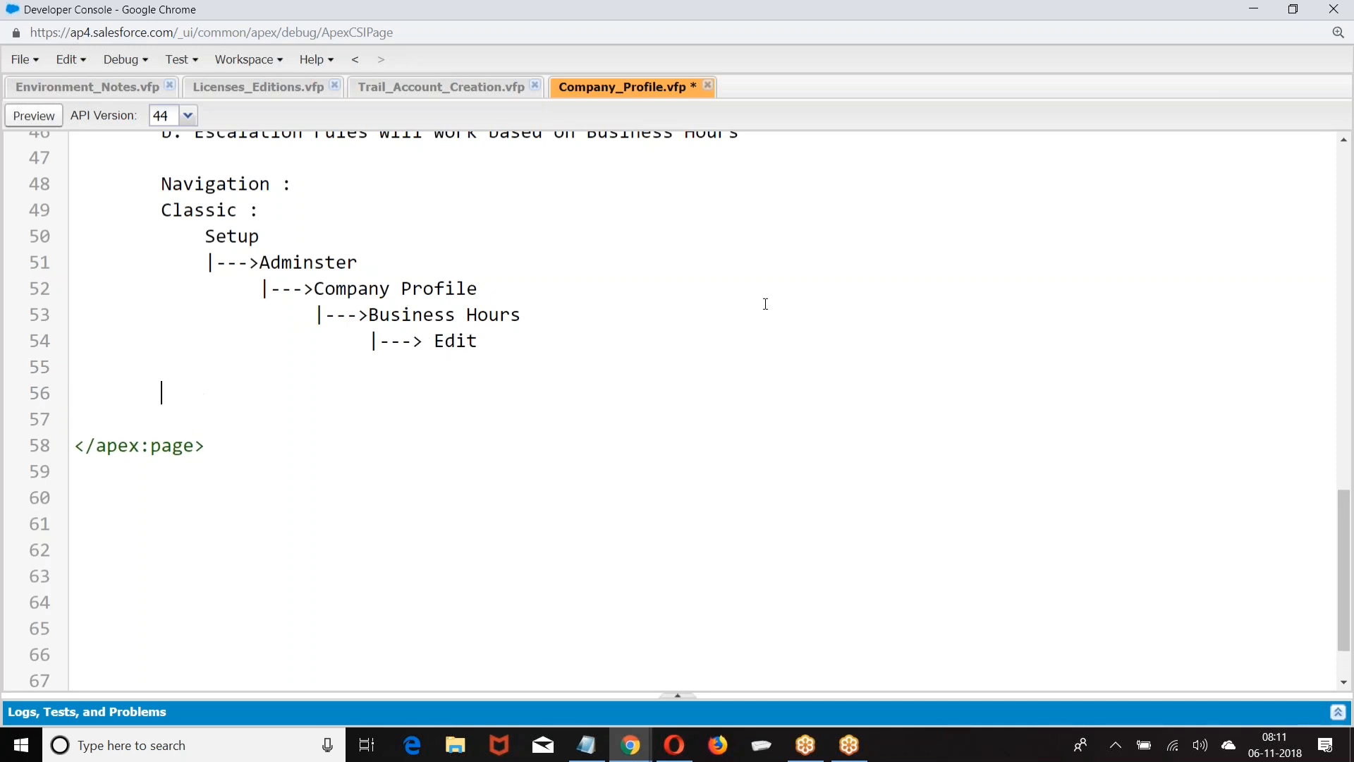
{"action": "type", "text": "Lightning :"}
{"action": "key", "text": "Tab"}
{"action": "key", "text": "Tab"}
{"action": "key", "text": "Return"}
{"action": "key", "text": "Tab"}
{"action": "key", "text": "Tab"}
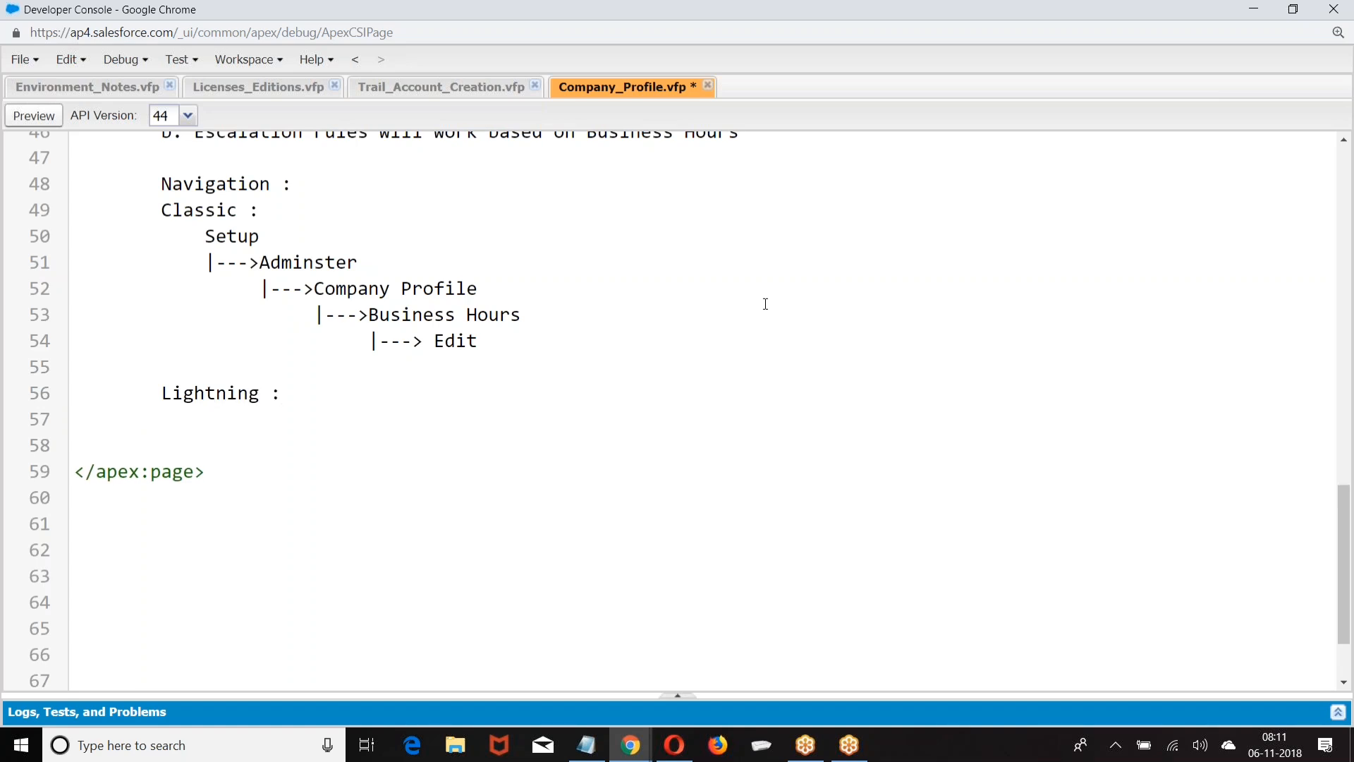
{"action": "type", "text": "Setup"}
{"action": "key", "text": "Return"}
{"action": "key", "text": "Tab"}
{"action": "key", "text": "Tab"}
{"action": "type", "text": "|---"}
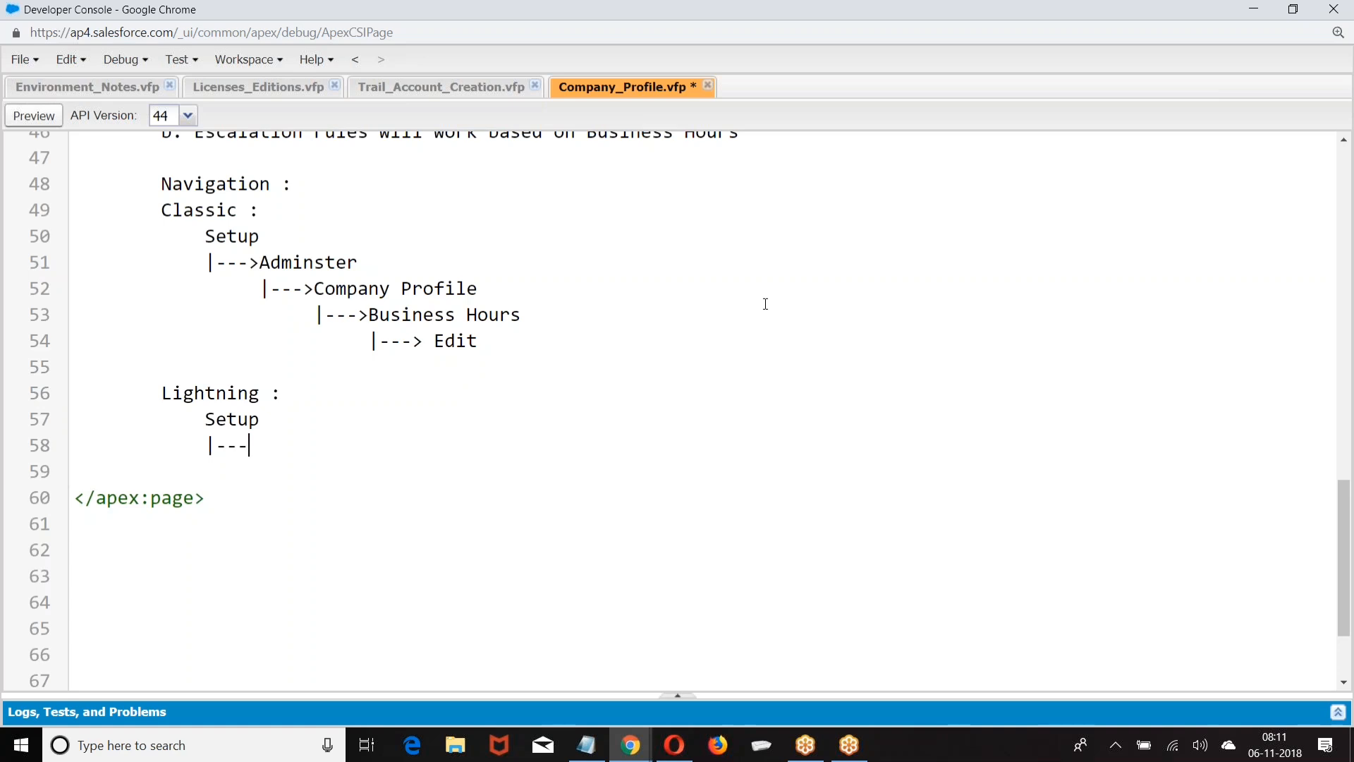
- Extend the Lightning navigation path under Setup with the nested levels "Settings" and "Company Settings"
{"action": "type", "text": "> Settings"}
{"action": "key", "text": "Return"}
{"action": "key", "text": "Tab"}
{"action": "key", "text": "Tab"}
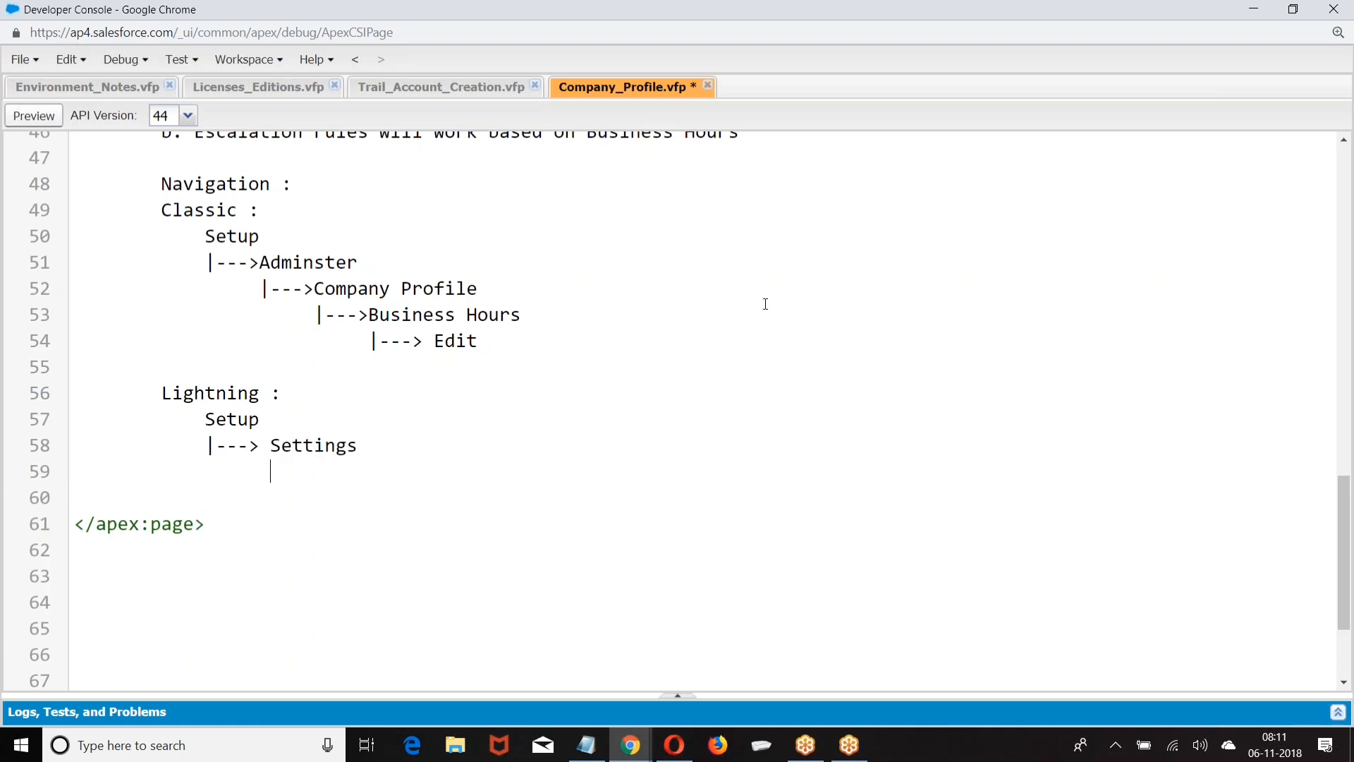
{"action": "type", "text": "|---> Company Settings"}
{"action": "key", "text": "Return"}
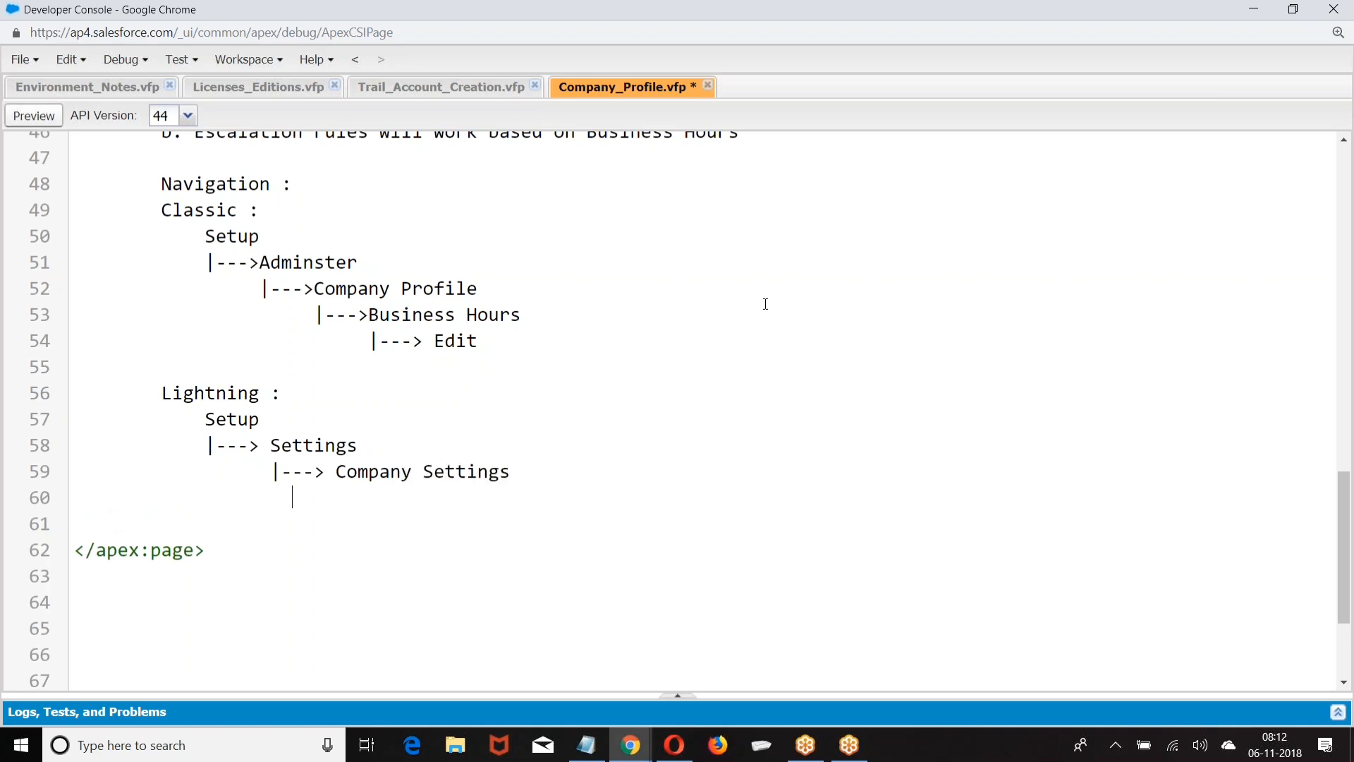
- Add the nested levels "Business Hours" and "Edit" beneath Company Settings in the Lightning navigation path
{"action": "type", "text": "|---> Business Hours"}
{"action": "key", "text": "Return"}
{"action": "key", "text": "Tab"}
{"action": "key", "text": "Tab"}
{"action": "key", "text": "Tab"}
{"action": "key", "text": "Tab"}
{"action": "key", "text": "Tab"}
{"action": "key", "text": "Tab"}
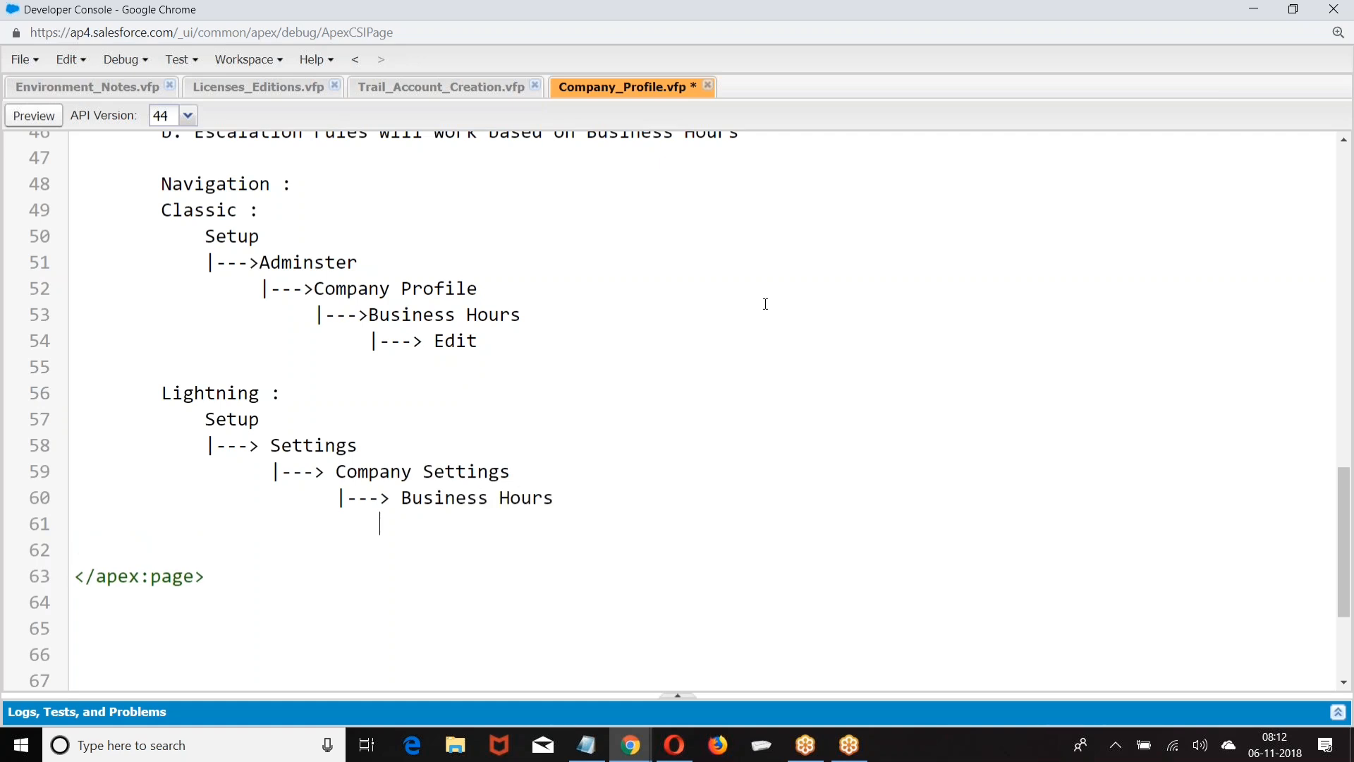
{"action": "type", "text": "|--->Edit"}
{"action": "key", "text": "Return"}
{"action": "key", "text": "Tab"}
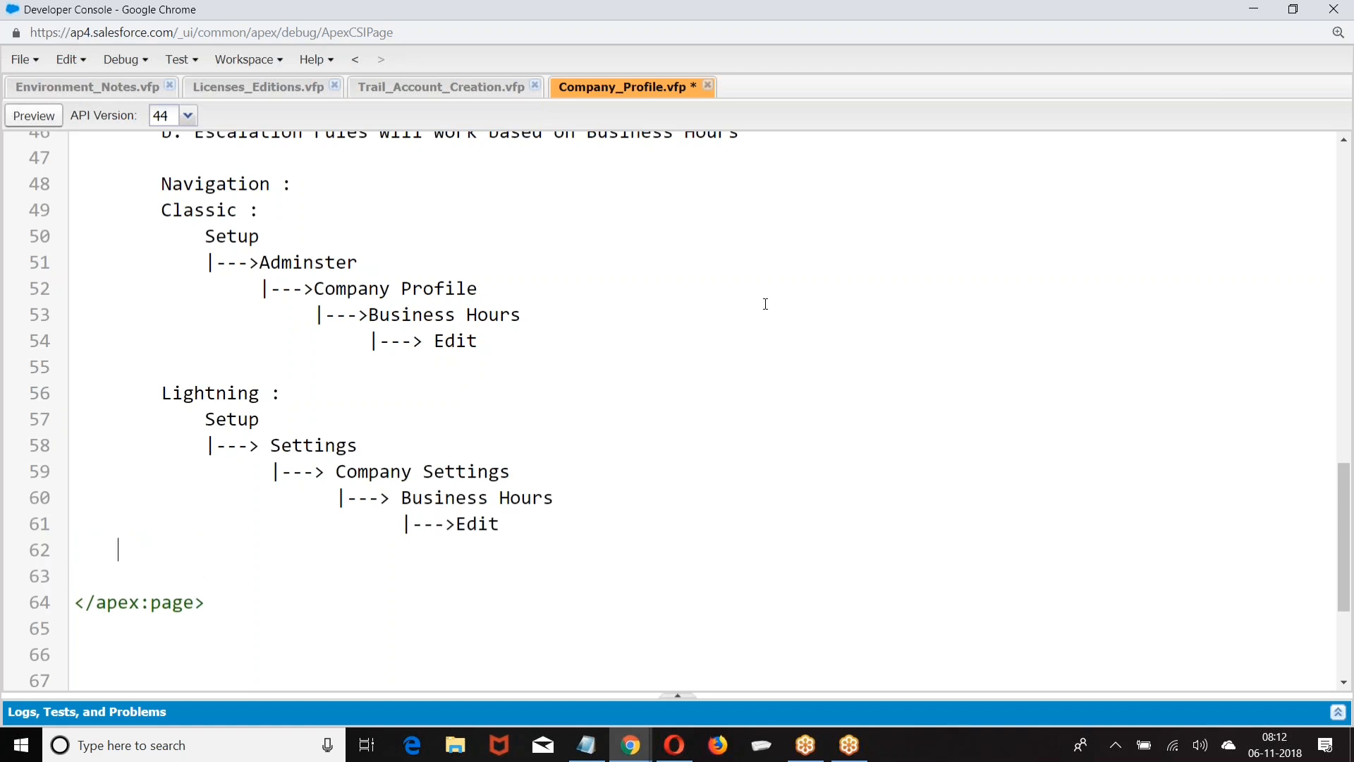
- Start an indented numbered list below the Lightning path with the item "1. Enter the Name"
{"action": "key", "text": "Return"}
{"action": "key", "text": "Tab"}
{"action": "key", "text": "Tab"}
{"action": "key", "text": "Tab"}
{"action": "key", "text": "BackSpace"}
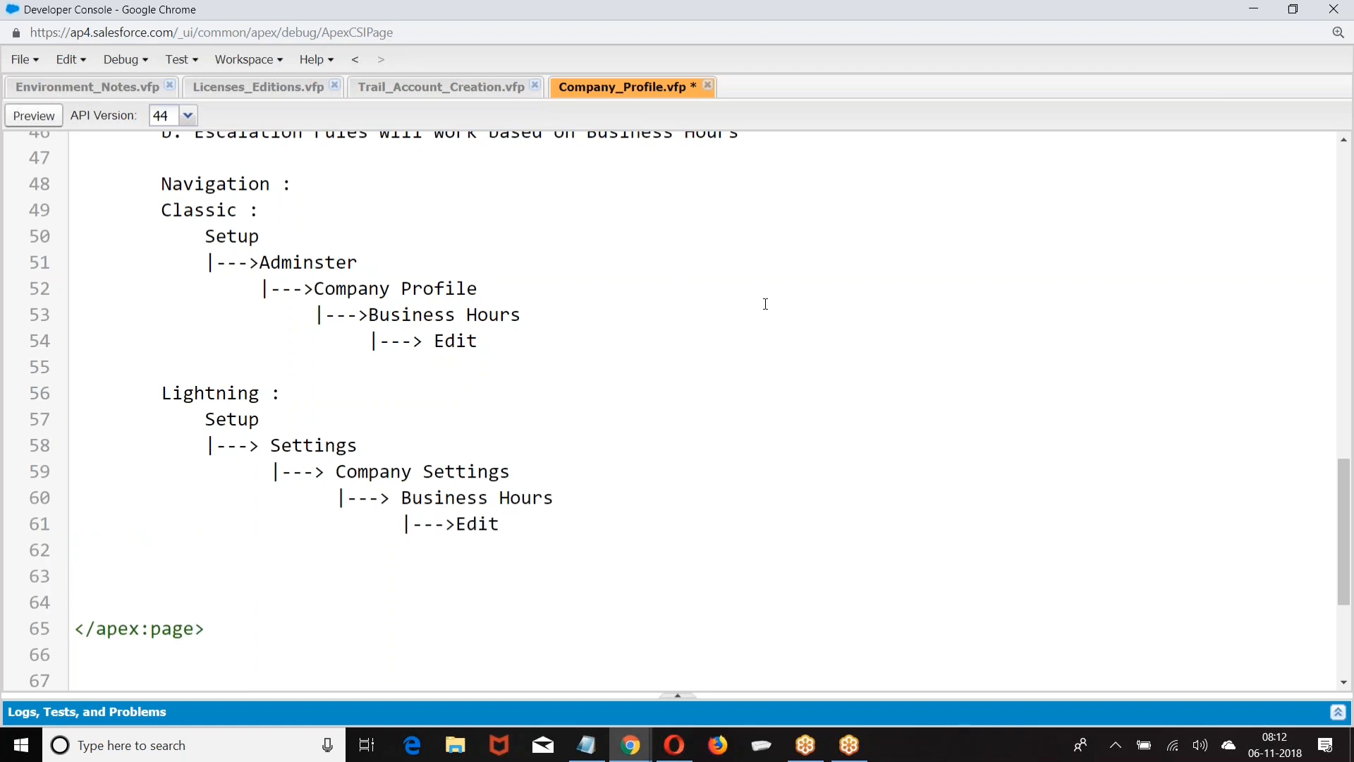
{"action": "scroll", "coordinate": [765, 304], "scroll_direction": "up", "scroll_amount": 4}
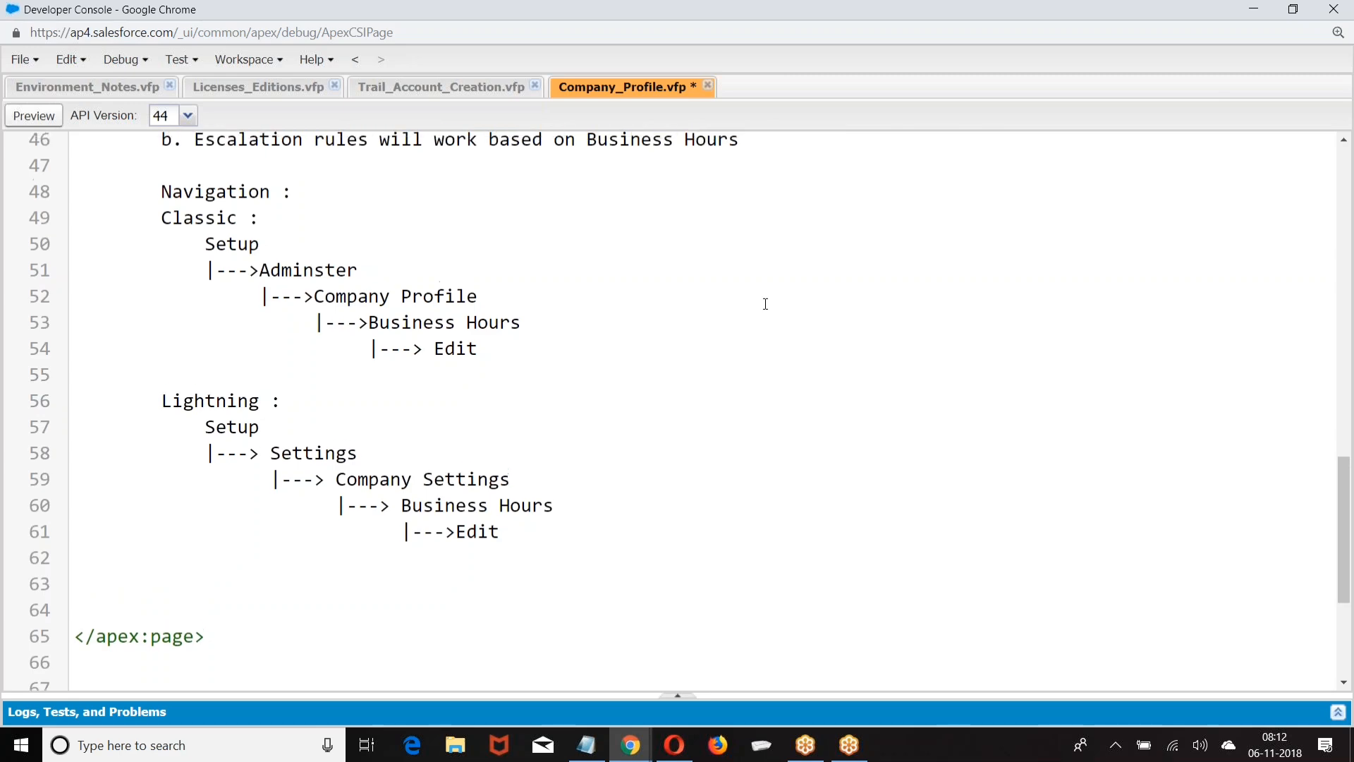
{"action": "scroll", "coordinate": [766, 304], "scroll_direction": "down", "scroll_amount": 4}
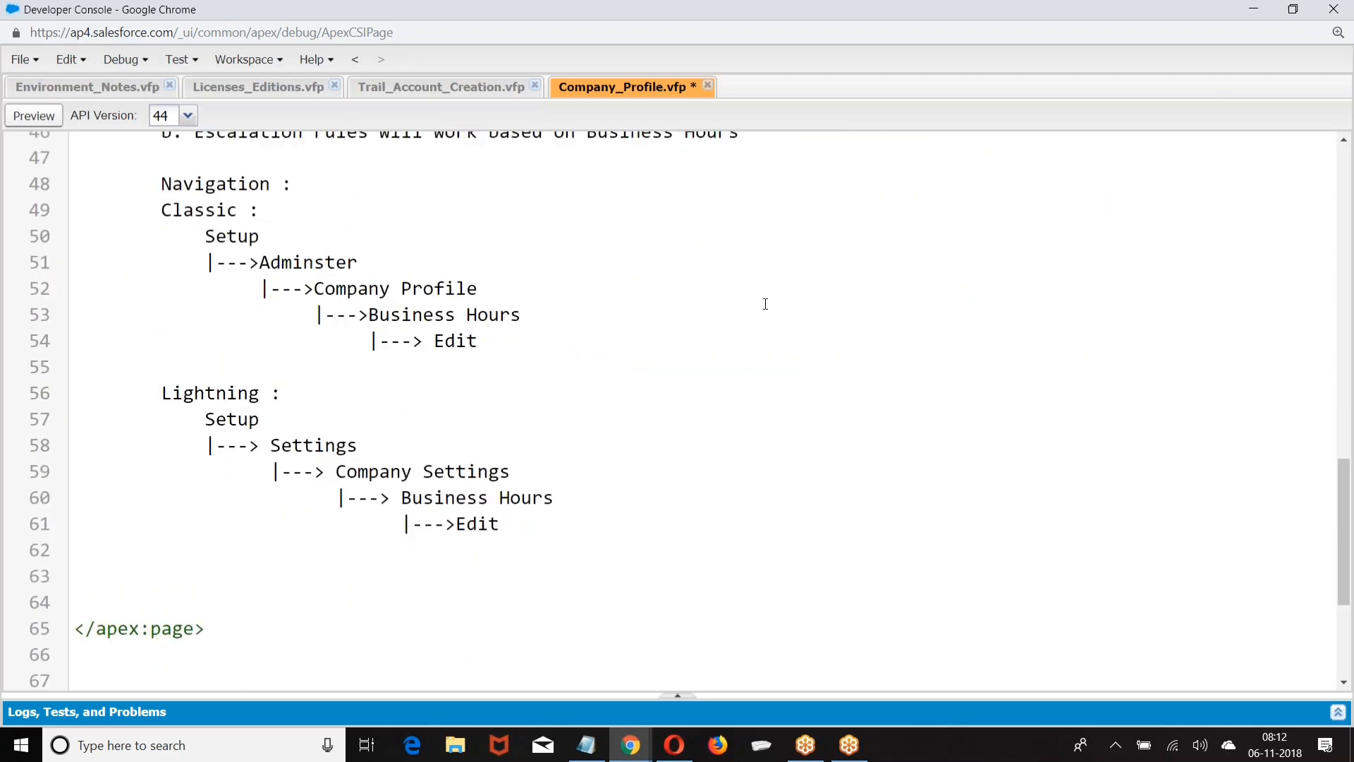
{"action": "type", "text": "1. Enter the Name"}
{"action": "key", "text": "Return"}
{"action": "key", "text": "Tab"}
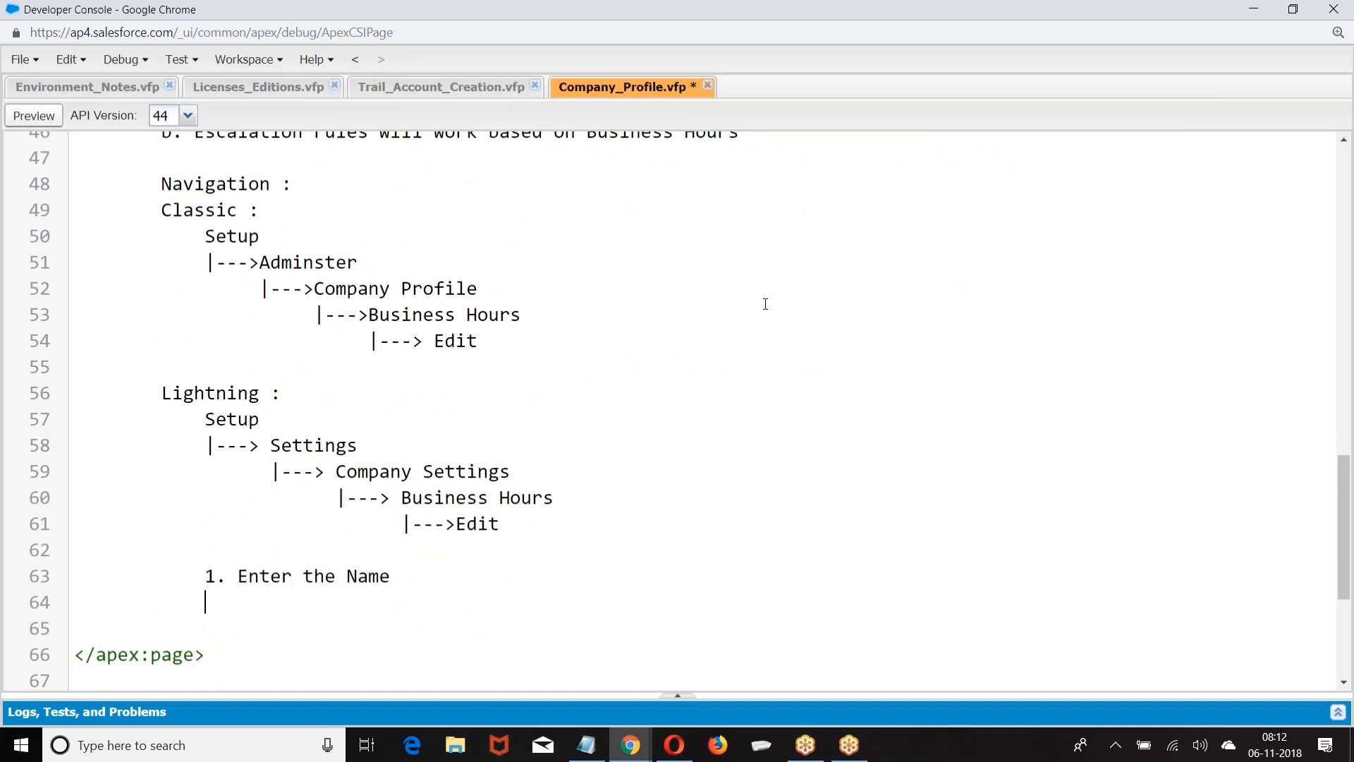
- Add the list item "2. Choose the timezone" below the first item
{"action": "type", "text": "23"}
{"action": "key", "text": "BackSpace"}
{"action": "type", "text": "."}
{"action": "scroll", "coordinate": [810, 275], "scroll_direction": "down", "scroll_amount": 3}
{"action": "type", "text": "Choosethe"}
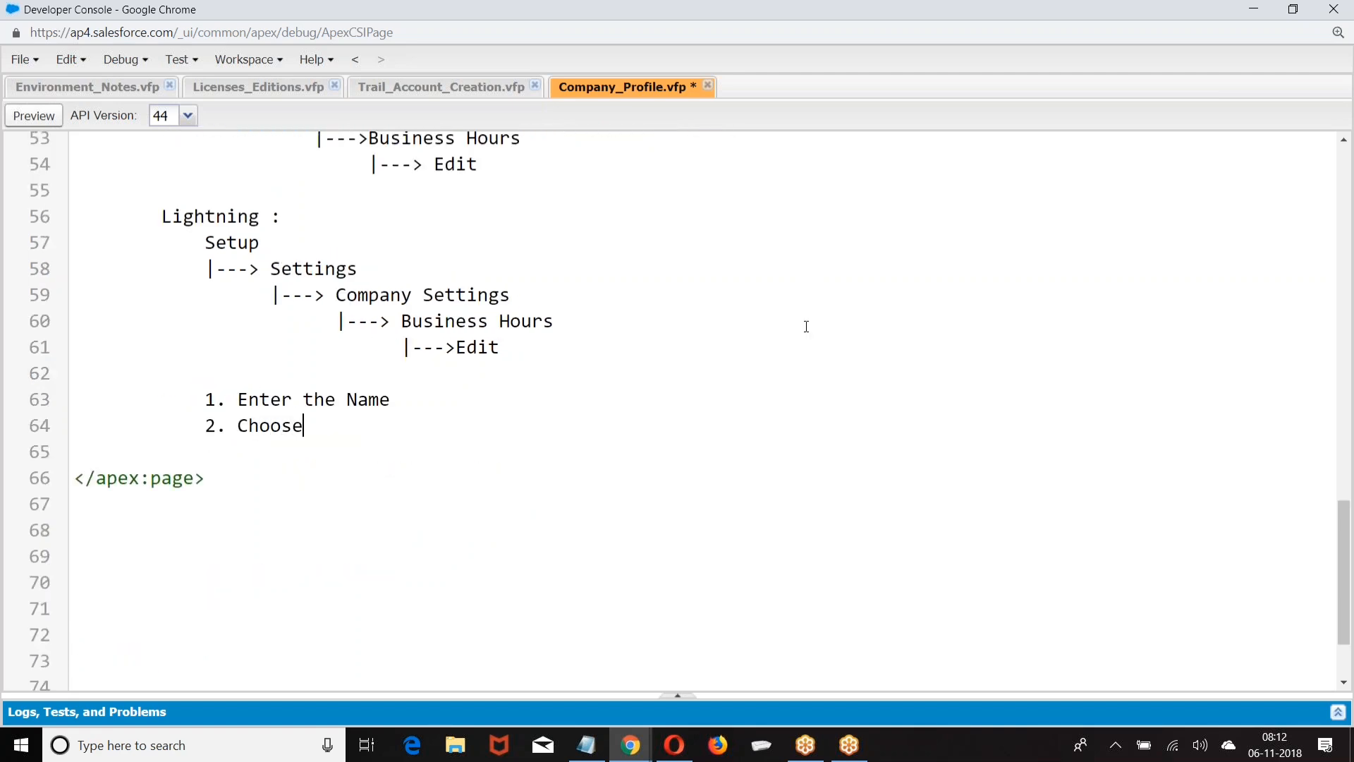
{"action": "key", "text": "BackSpace"}
{"action": "key", "text": "BackSpace"}
{"action": "key", "text": "BackSpace"}
{"action": "key", "text": "BackSpace"}
{"action": "type", "text": "the time"}
{"action": "key", "text": "BackSpace"}
{"action": "type", "text": "zone"}
{"action": "key", "text": "Return"}
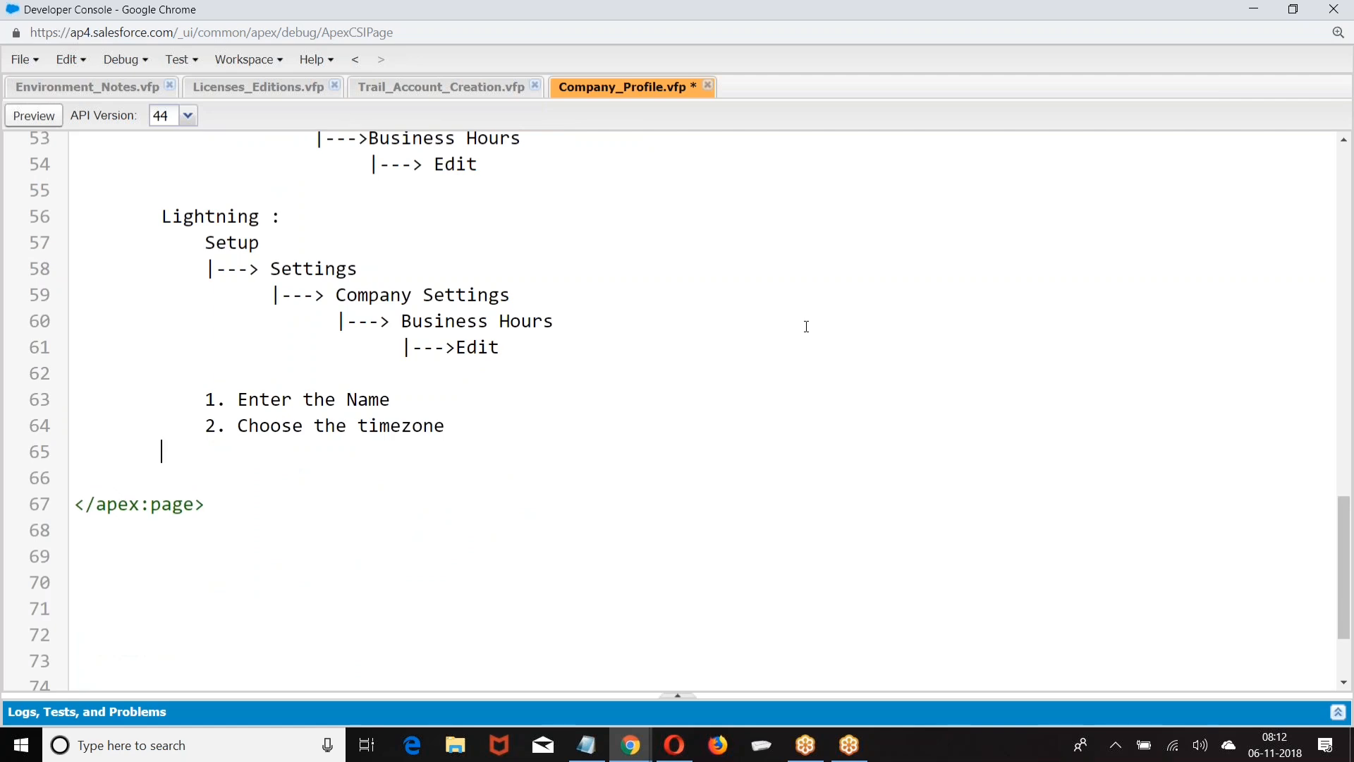
- Add the list item "3. Specify the business hours day wise in the week"
{"action": "key", "text": "Tab"}
{"action": "type", "text": "3. Specify the busind"}
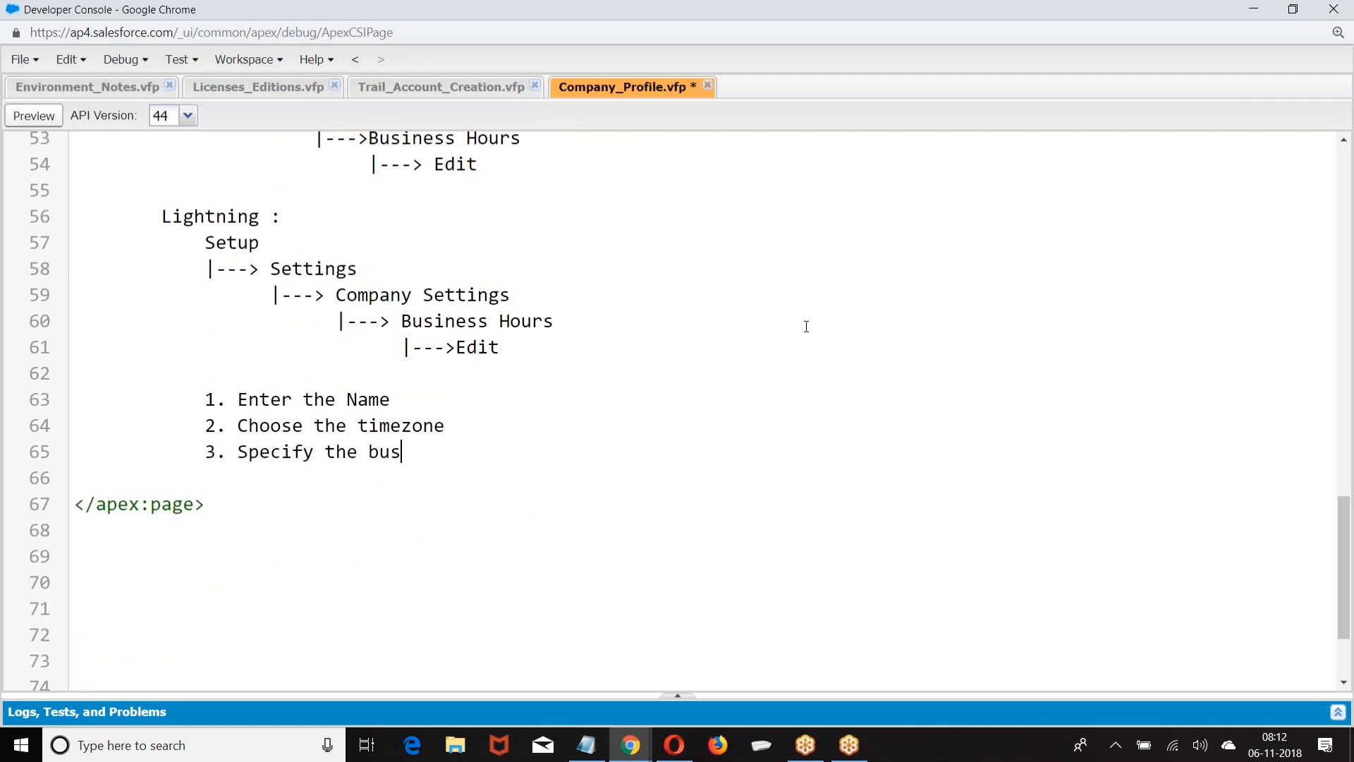
{"action": "key", "text": "BackSpace"}
{"action": "type", "text": "ess hours "}
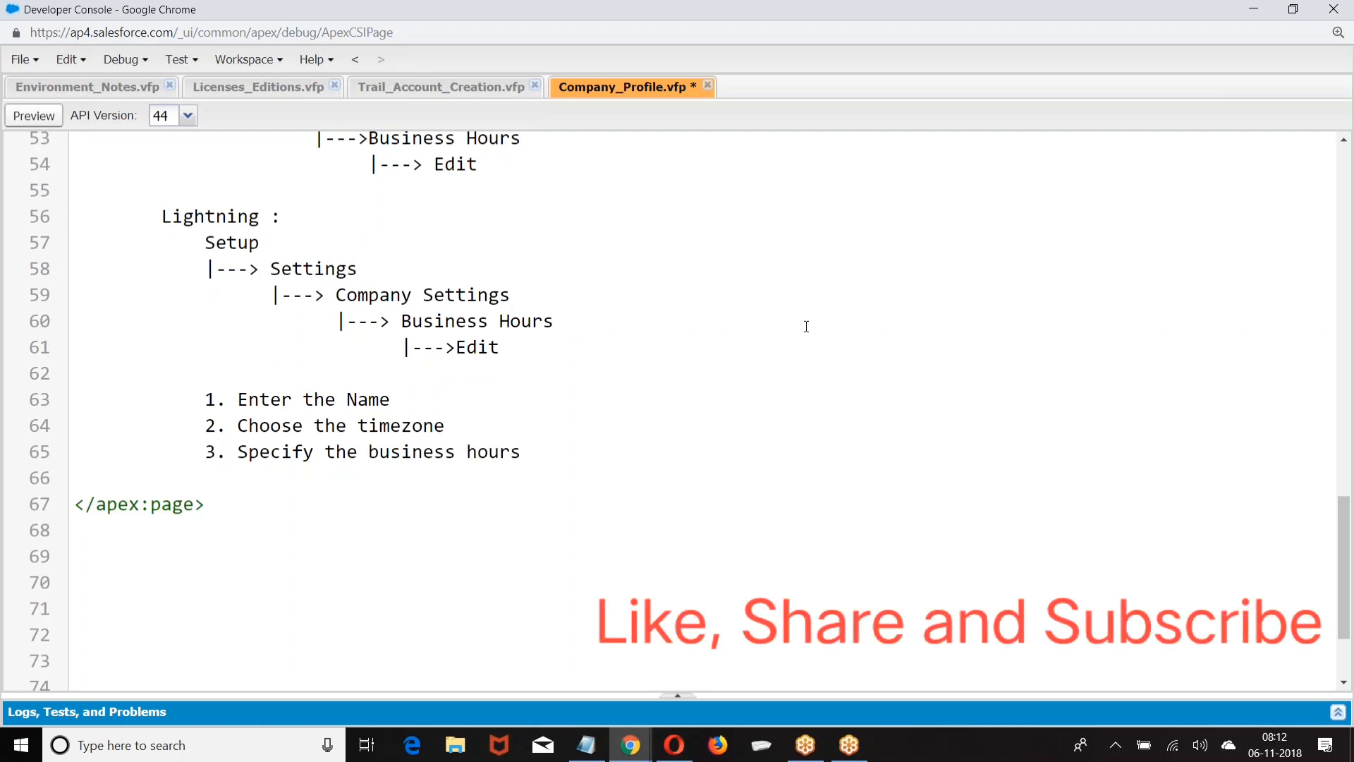
{"action": "type", "text": "based on we"}
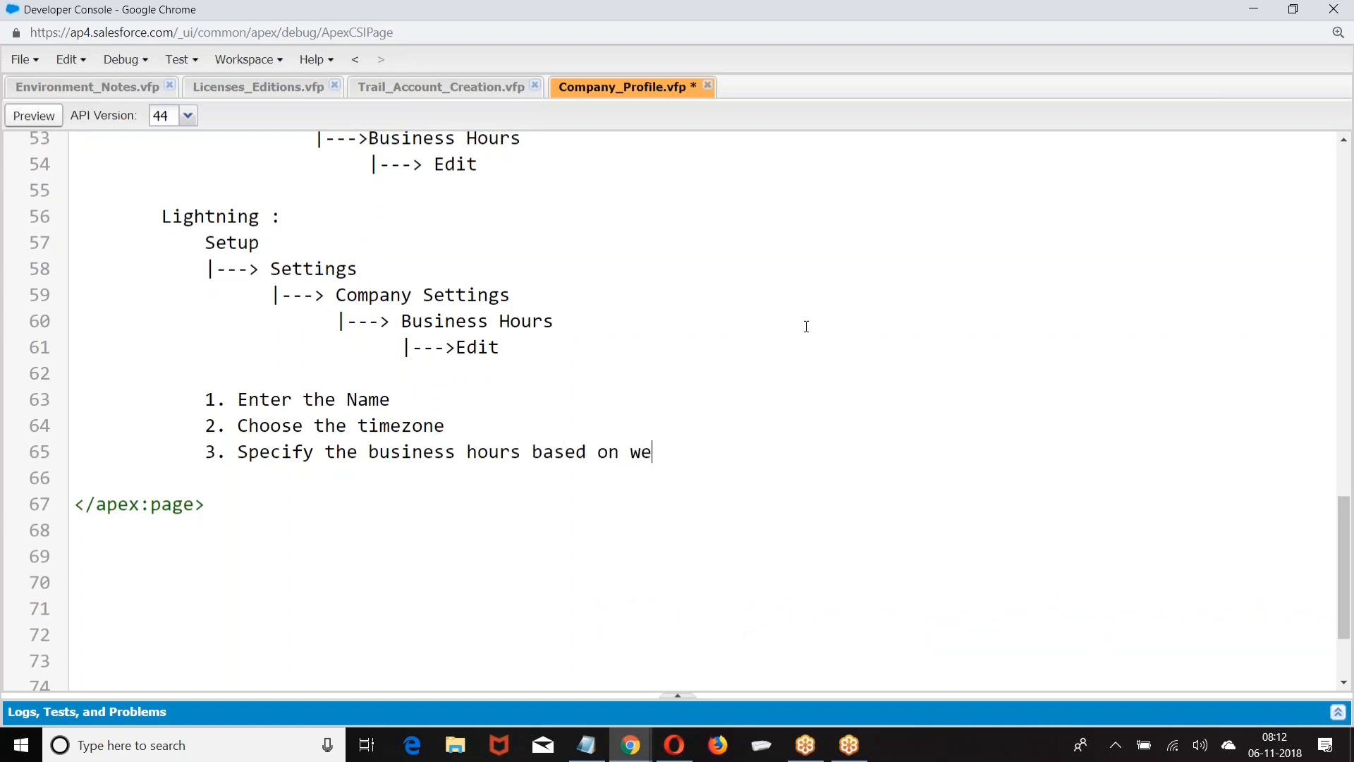
{"action": "type", "text": "e"}
{"action": "key", "text": "BackSpace"}
{"action": "key", "text": "BackSpace"}
{"action": "type", "text": "d"}
{"action": "key", "text": "BackSpace"}
{"action": "key", "text": "BackSpace"}
{"action": "type", "text": "day"}
{"action": "key", "text": "BackSpace"}
{"action": "key", "text": "BackSpace"}
{"action": "key", "text": "BackSpace"}
{"action": "key", "text": "BackSpace"}
{"action": "key", "text": "BackSpace"}
{"action": "key", "text": "BackSpace"}
{"action": "key", "text": "BackSpace"}
{"action": "key", "text": "BackSpace"}
{"action": "key", "text": "BackSpace"}
{"action": "key", "text": "BackSpace"}
{"action": "key", "text": "BackSpace"}
{"action": "key", "text": "BackSpace"}
{"action": "type", "text": "day wise in the week"}
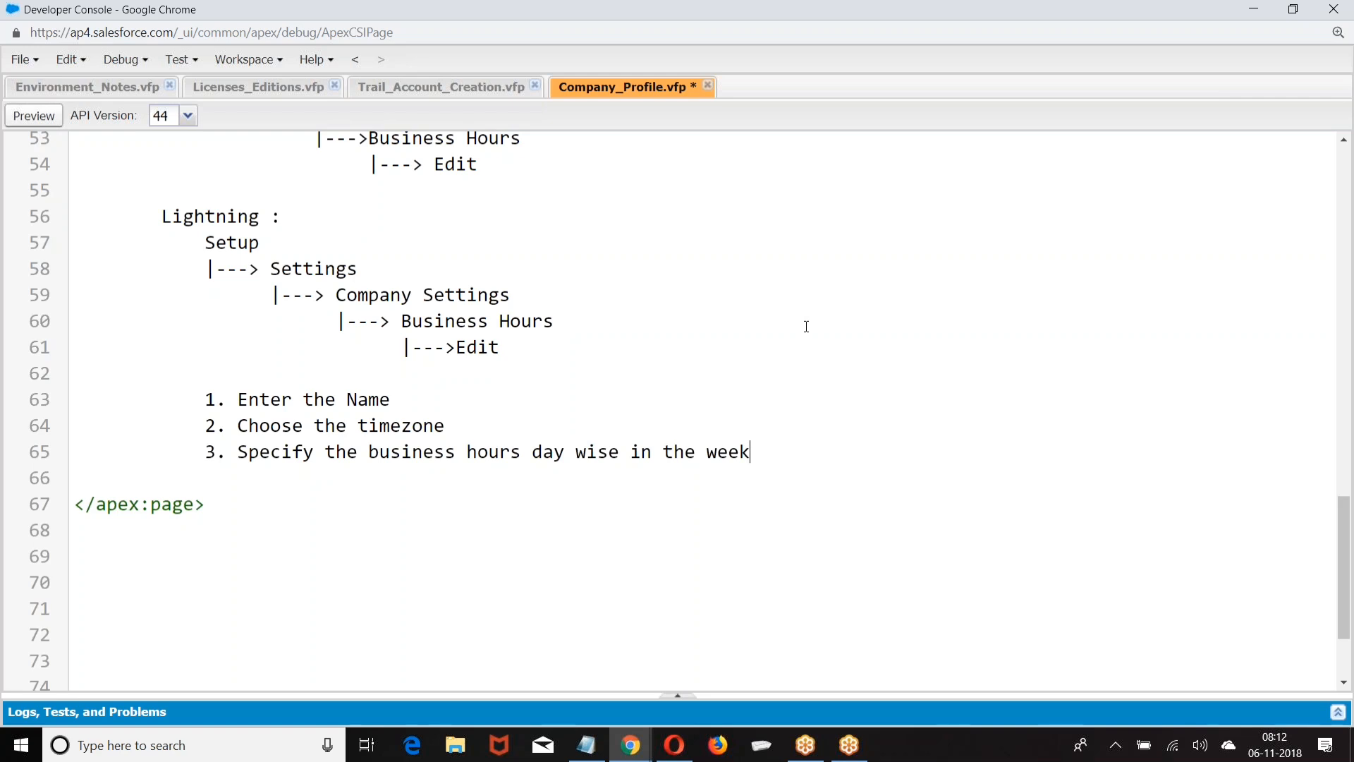
- Insert dashed underlines beneath the Classic and Lightning headings of the business hours navigation notes
{"action": "scroll", "coordinate": [616, 419], "scroll_direction": "up", "scroll_amount": 3}
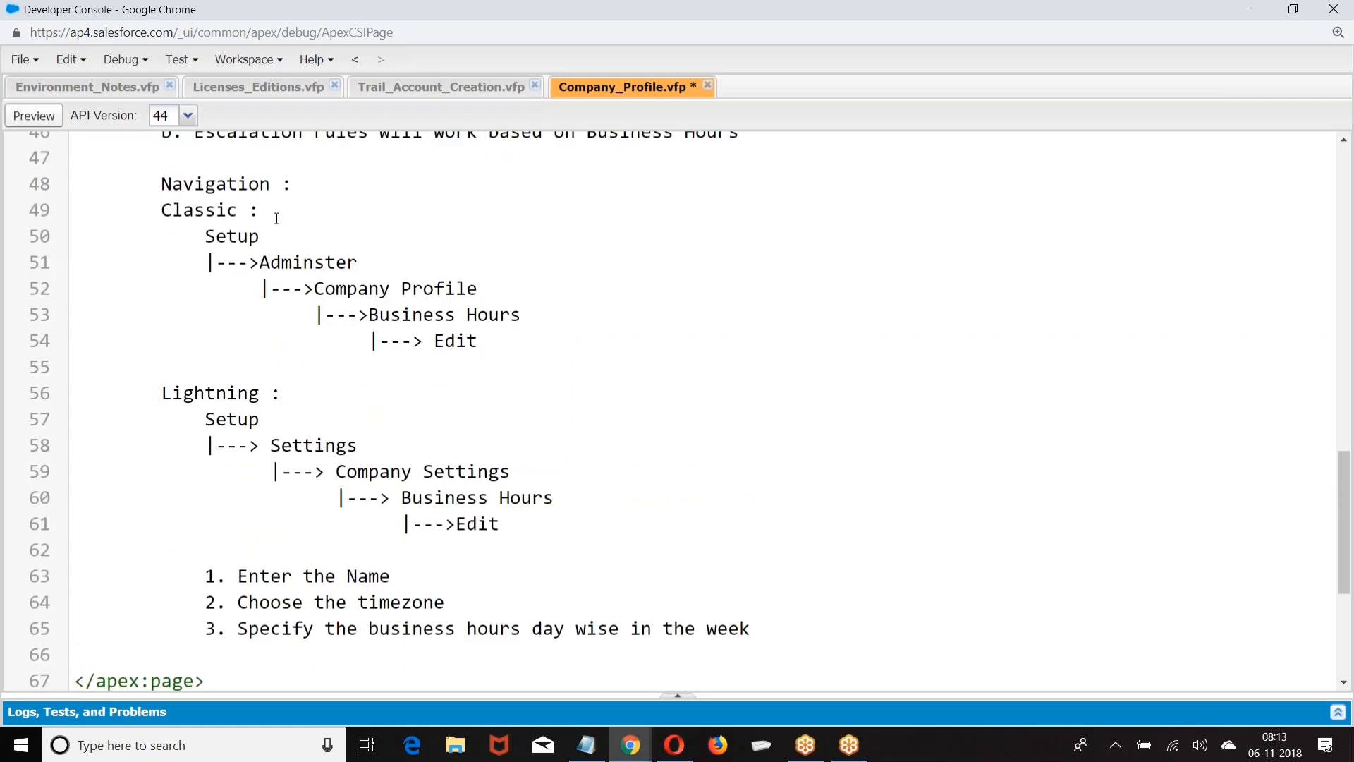
{"action": "left_click", "coordinate": [269, 209]}
{"action": "key", "text": "Return"}
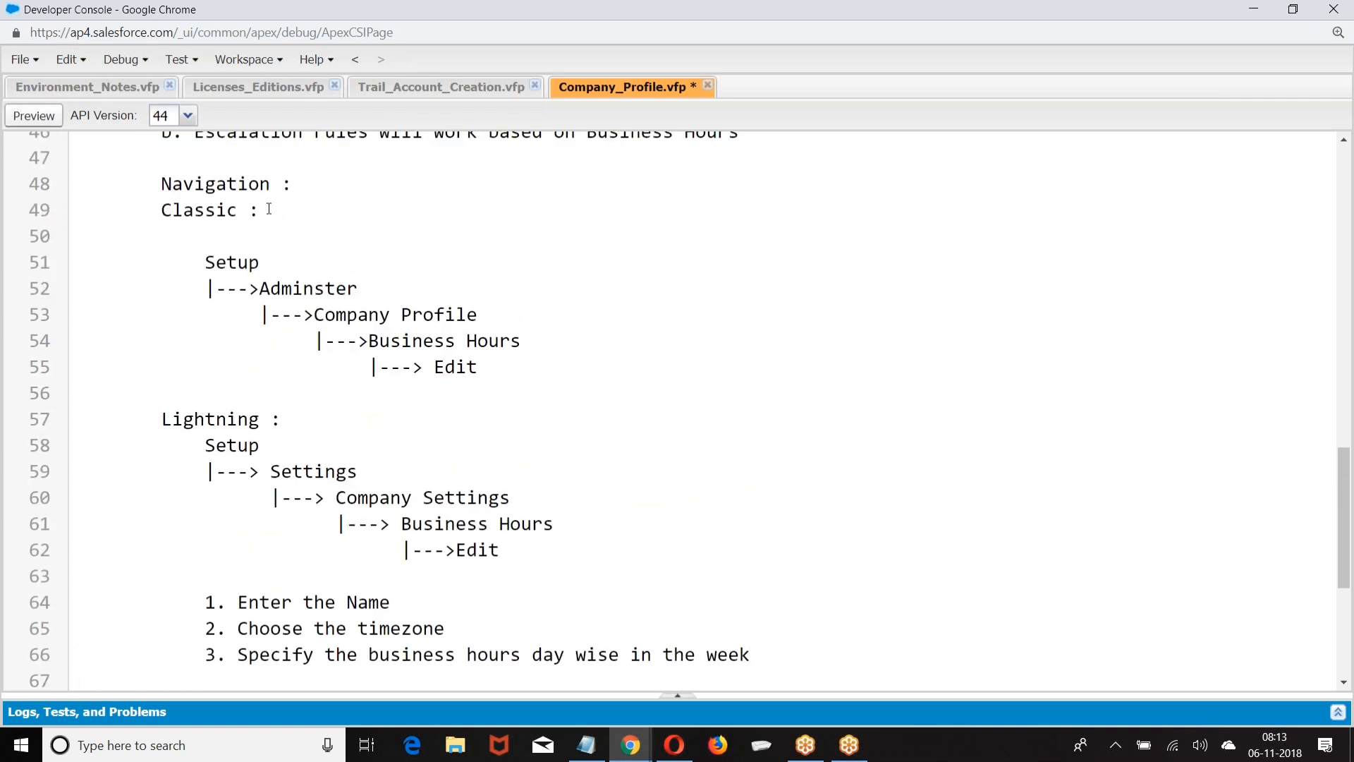
{"action": "type", "text": "---------"}
{"action": "scroll", "coordinate": [286, 253], "scroll_direction": "down", "scroll_amount": 3}
{"action": "key", "text": "Return"}
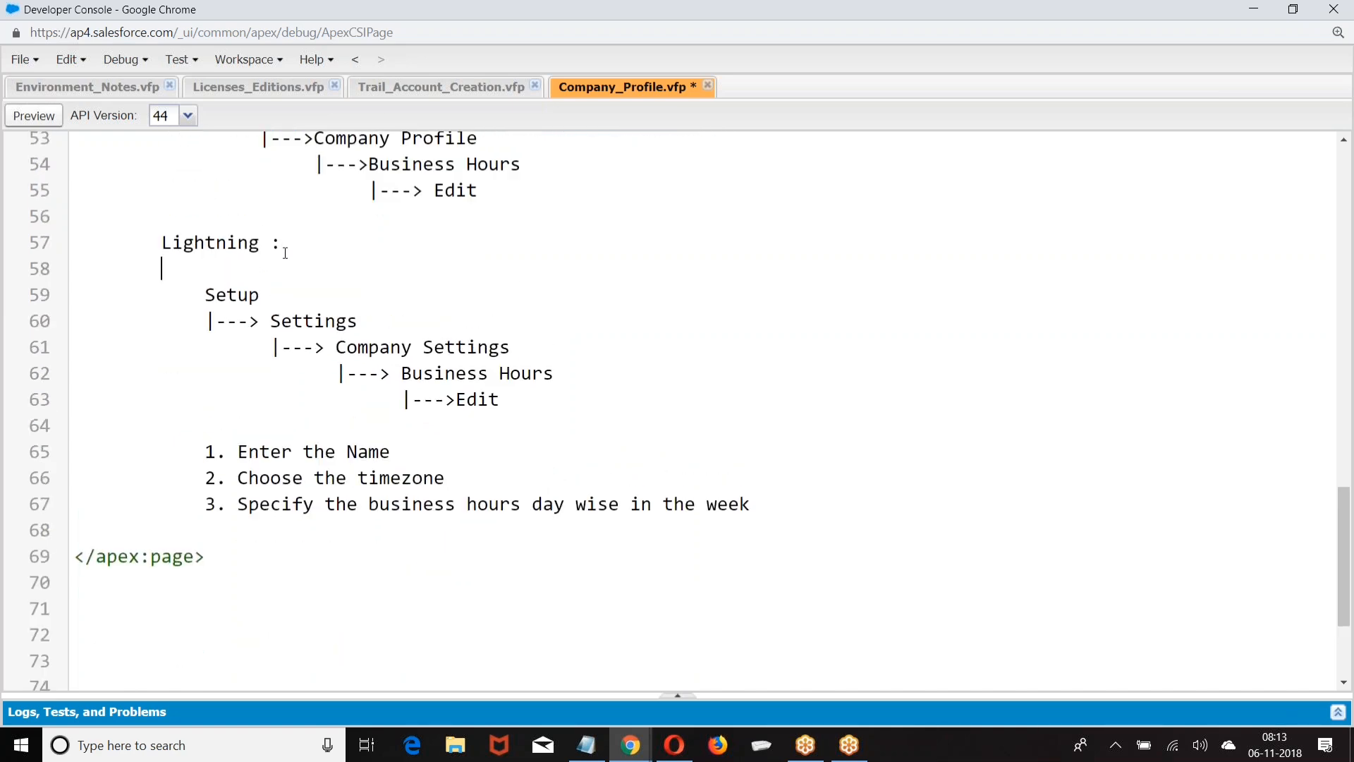
{"action": "type", "text": "-----------"}
- Review the Company Profile topic list at the beginning of the notes, highlighting Business Hours and Languages
{"action": "scroll", "coordinate": [460, 260], "scroll_direction": "down", "scroll_amount": 3}
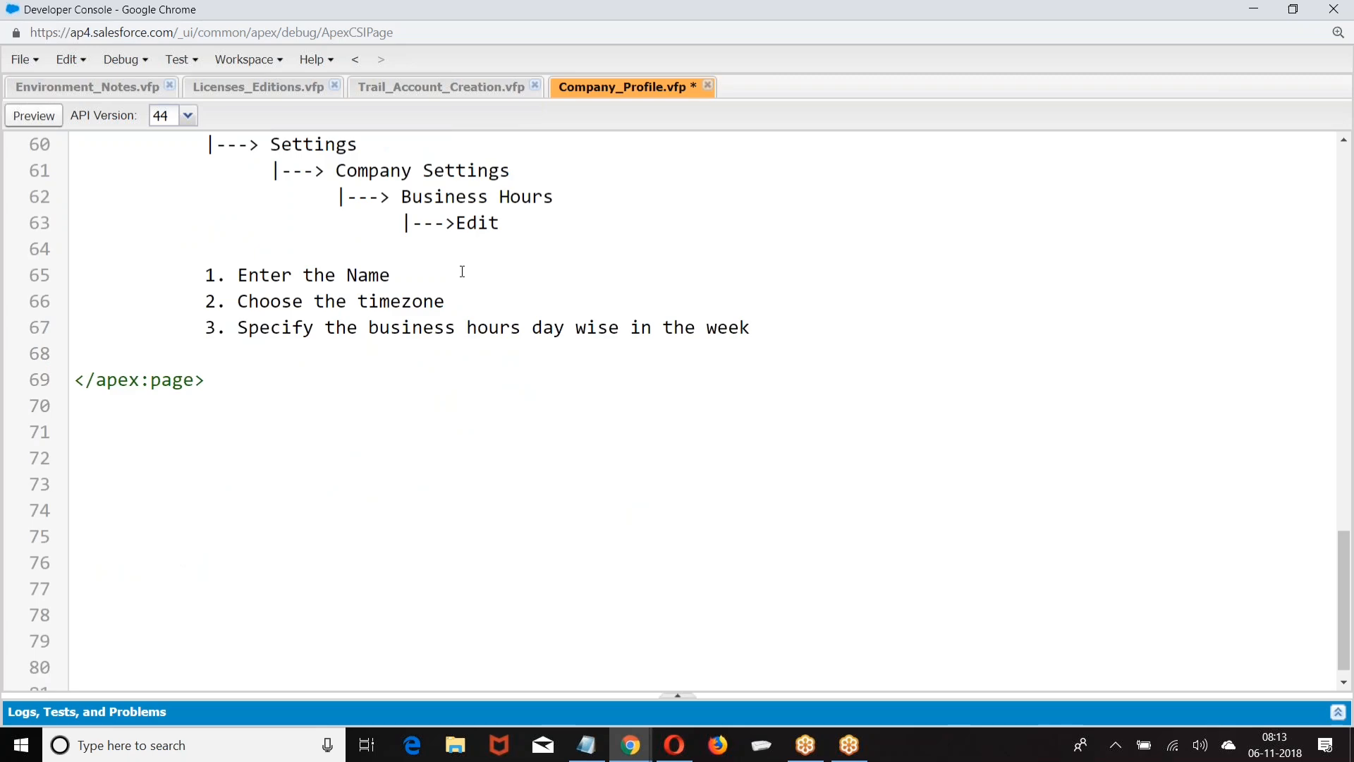
{"action": "scroll", "coordinate": [462, 272], "scroll_direction": "up", "scroll_amount": 15}
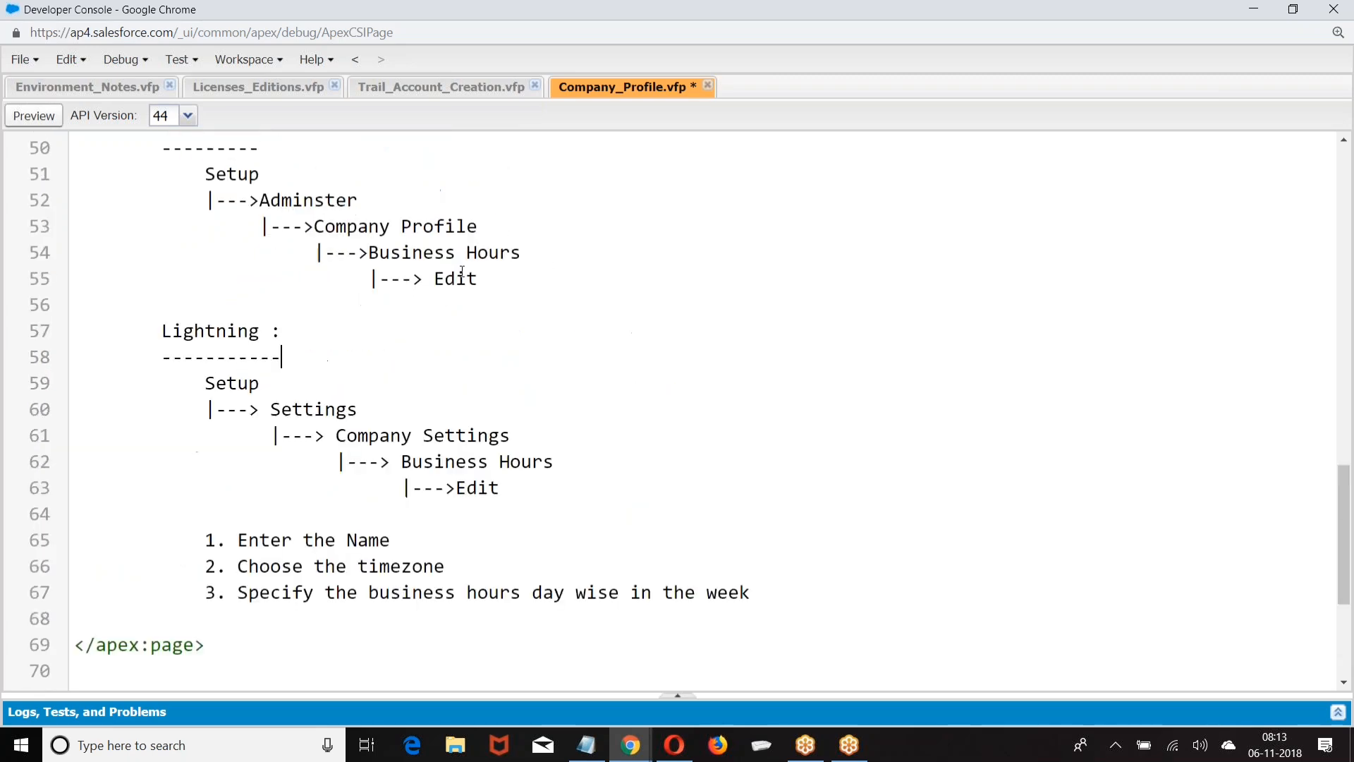
{"action": "scroll", "coordinate": [462, 271], "scroll_direction": "up", "scroll_amount": 4}
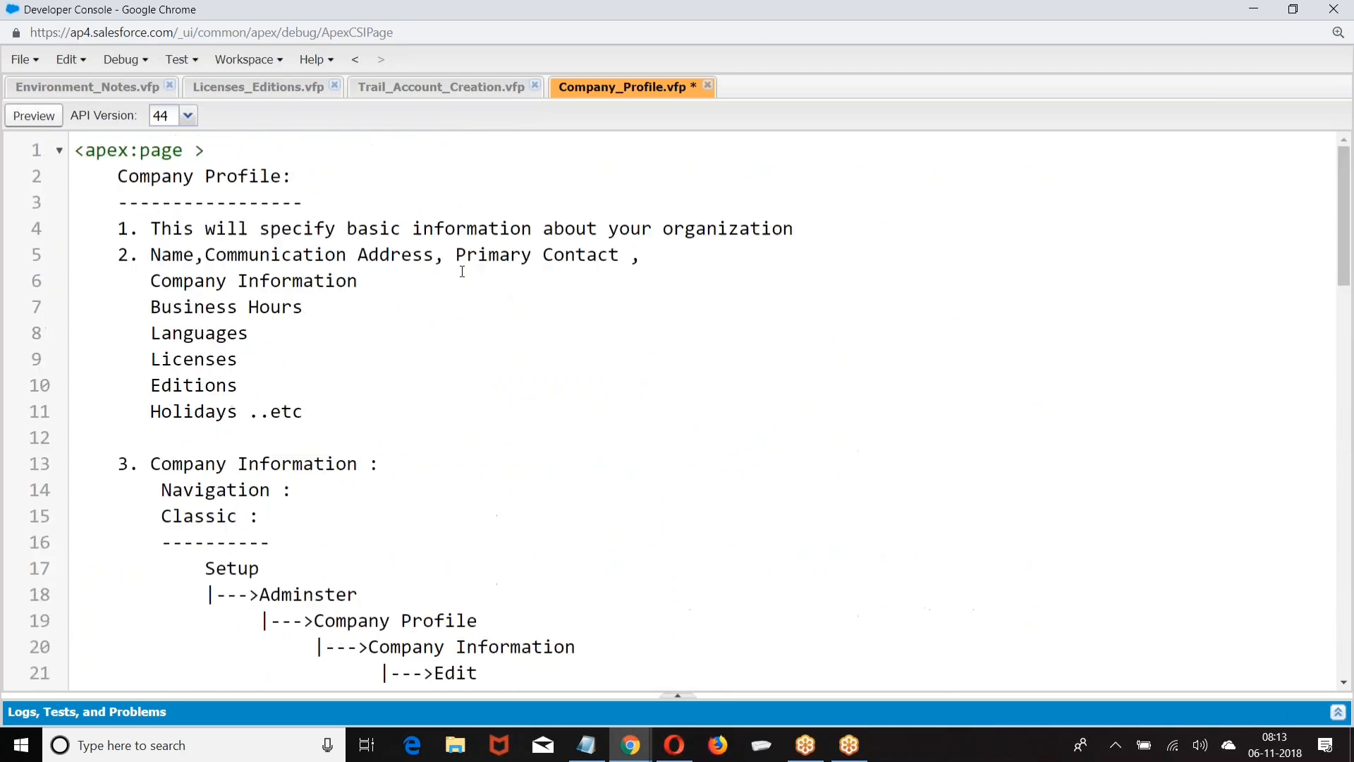
{"action": "left_click_drag", "start_coordinate": [143, 301], "coordinate": [388, 305]}
{"action": "key", "text": "Down"}
{"action": "left_click_drag", "start_coordinate": [138, 333], "coordinate": [311, 333]}
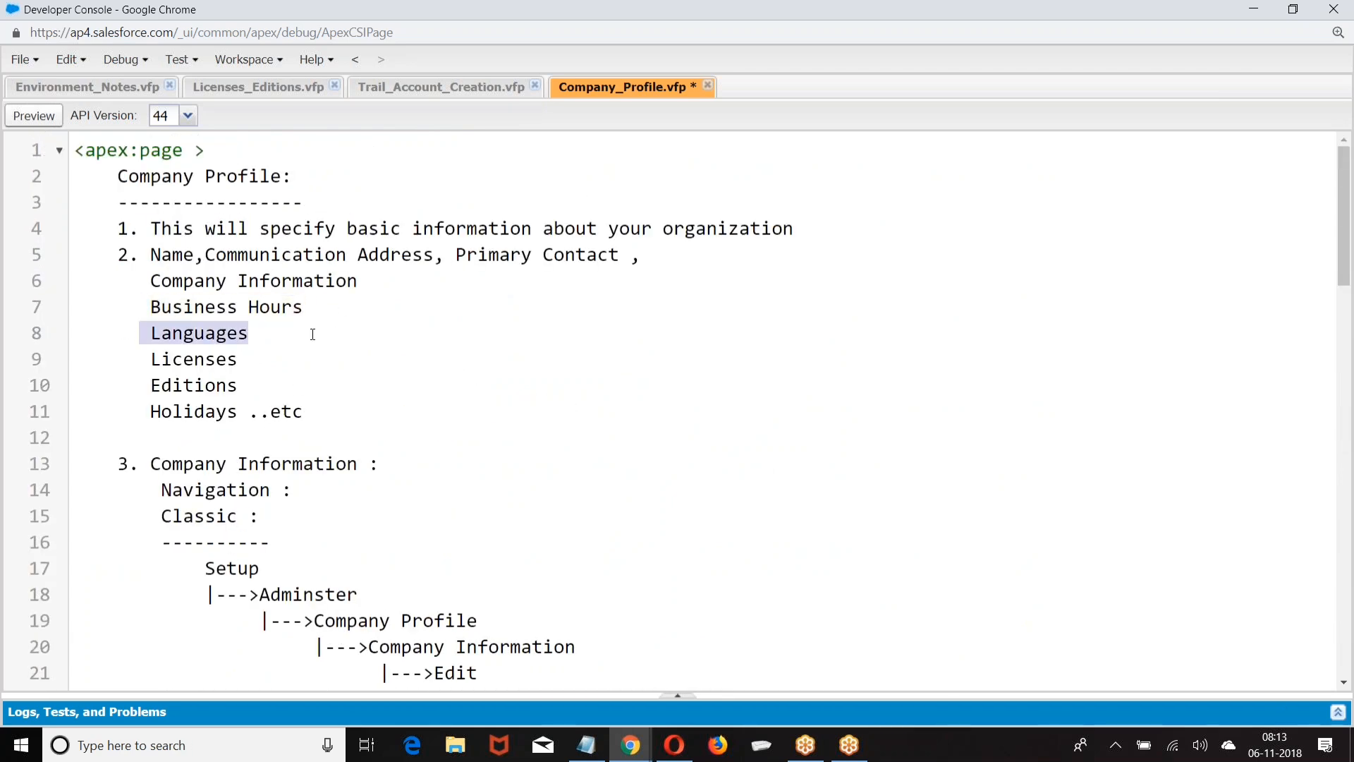
{"action": "left_click_drag", "start_coordinate": [139, 332], "coordinate": [343, 333]}
- Add the section heading "5. Language Settings :" after the business hours list, with blank lines separating it
{"action": "scroll", "coordinate": [343, 333], "scroll_direction": "down", "scroll_amount": 3}
{"action": "scroll", "coordinate": [343, 333], "scroll_direction": "down", "scroll_amount": 15}
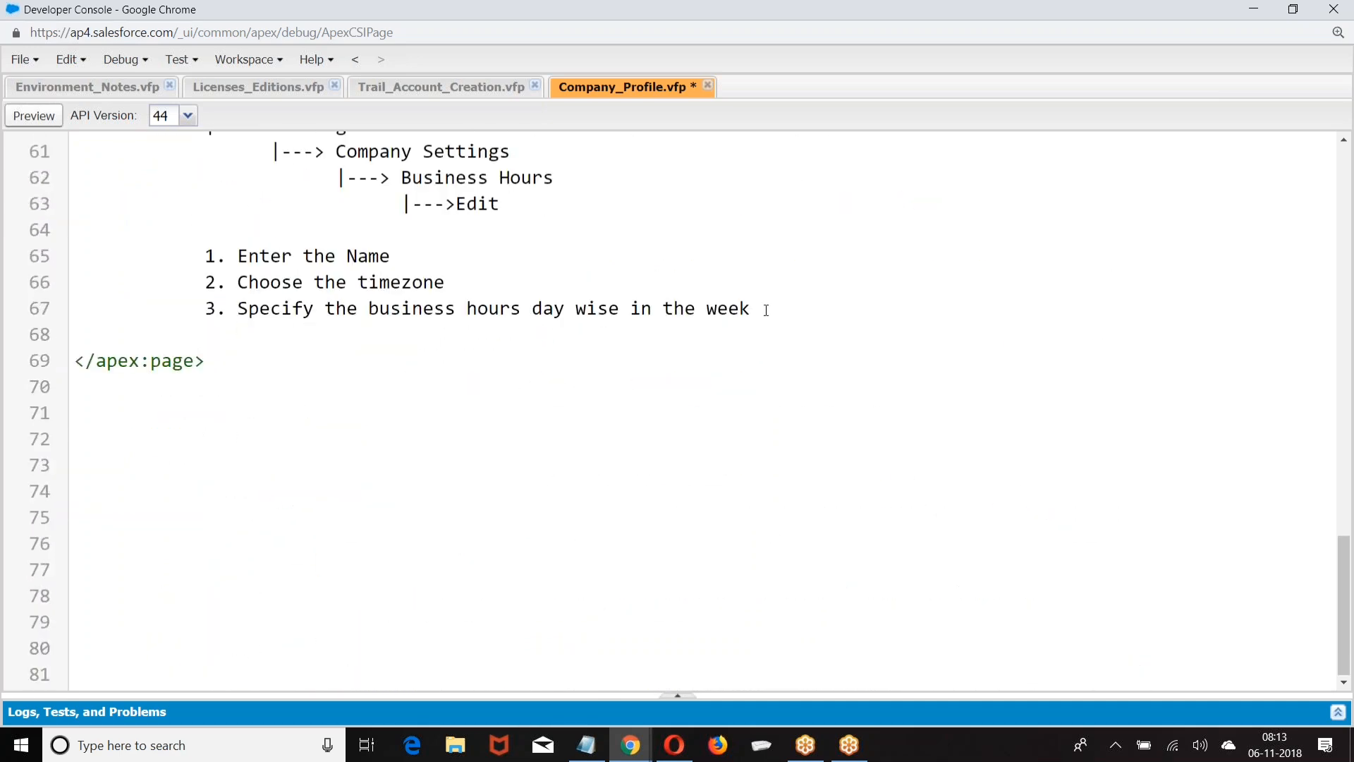
{"action": "key", "text": "Return"}
{"action": "key", "text": "Return"}
{"action": "scroll", "coordinate": [765, 310], "scroll_direction": "up", "scroll_amount": 3}
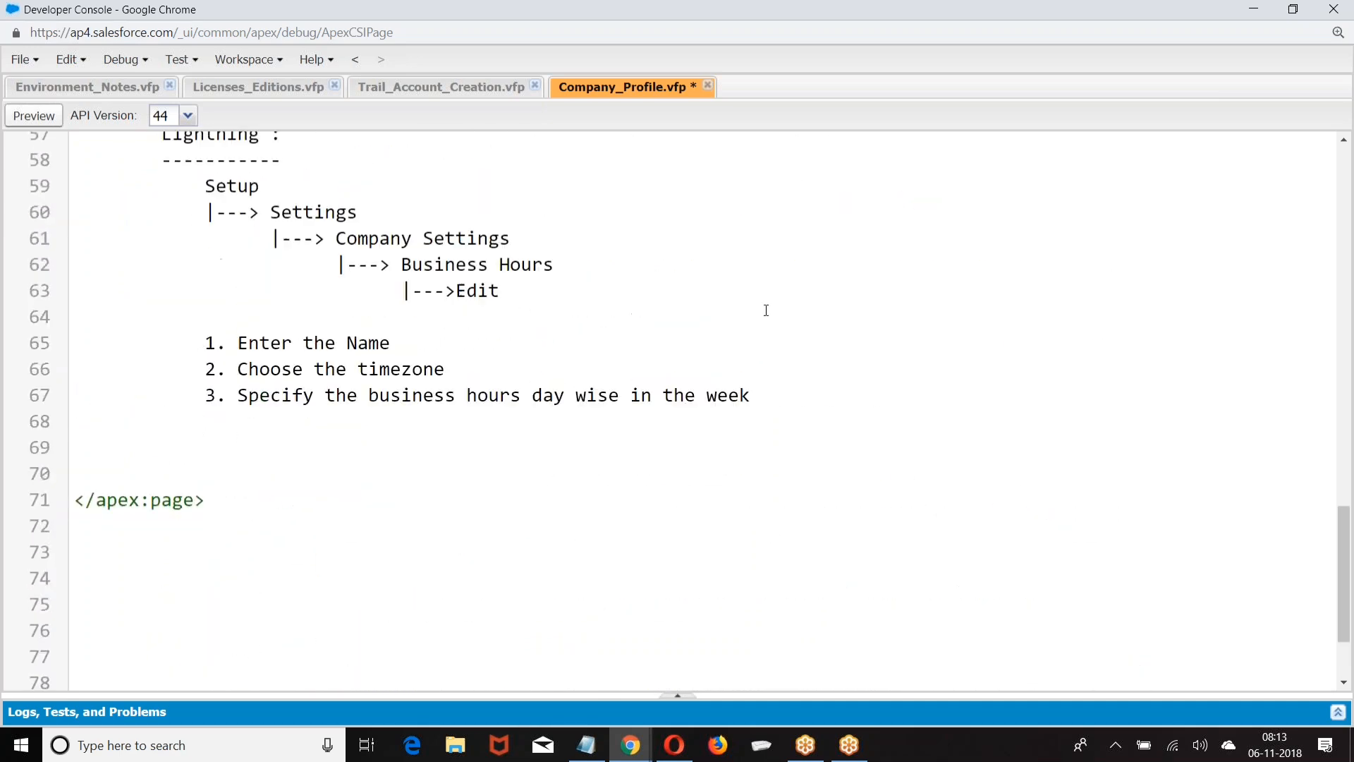
{"action": "scroll", "coordinate": [765, 310], "scroll_direction": "up", "scroll_amount": 4}
{"action": "scroll", "coordinate": [765, 310], "scroll_direction": "down", "scroll_amount": 4}
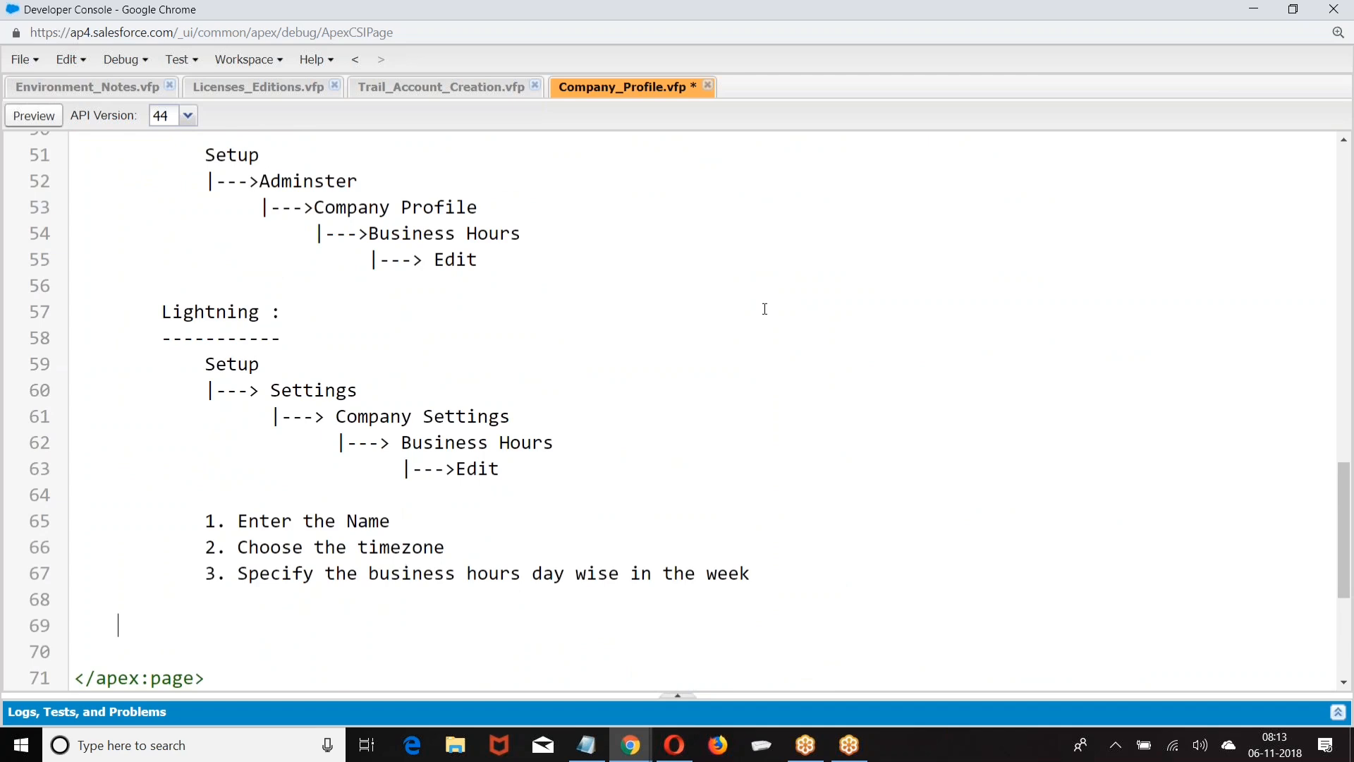
{"action": "type", "text": "5. Lamngu"}
{"action": "key", "text": "BackSpace"}
{"action": "key", "text": "BackSpace"}
{"action": "key", "text": "BackSpace"}
{"action": "key", "text": "BackSpace"}
{"action": "type", "text": "nguage "}
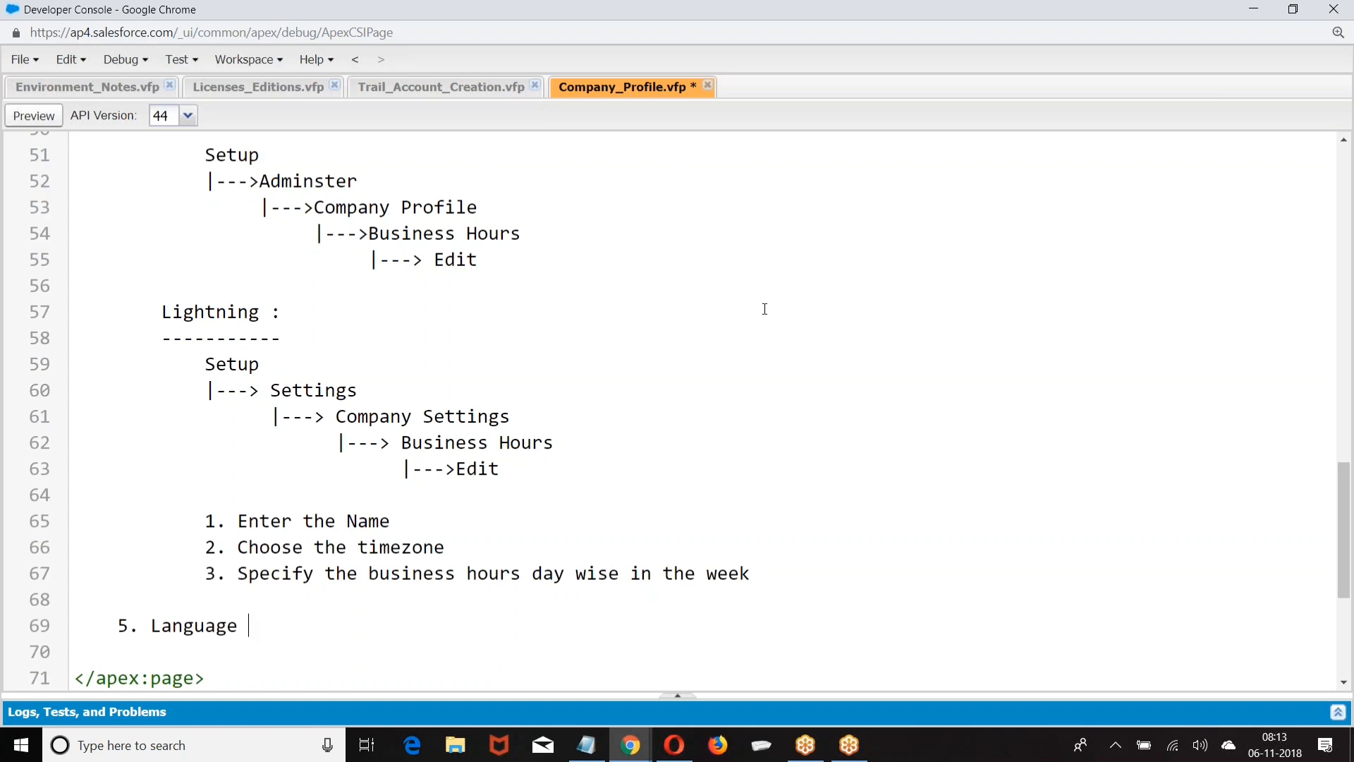
{"action": "type", "text": "Settings :"}
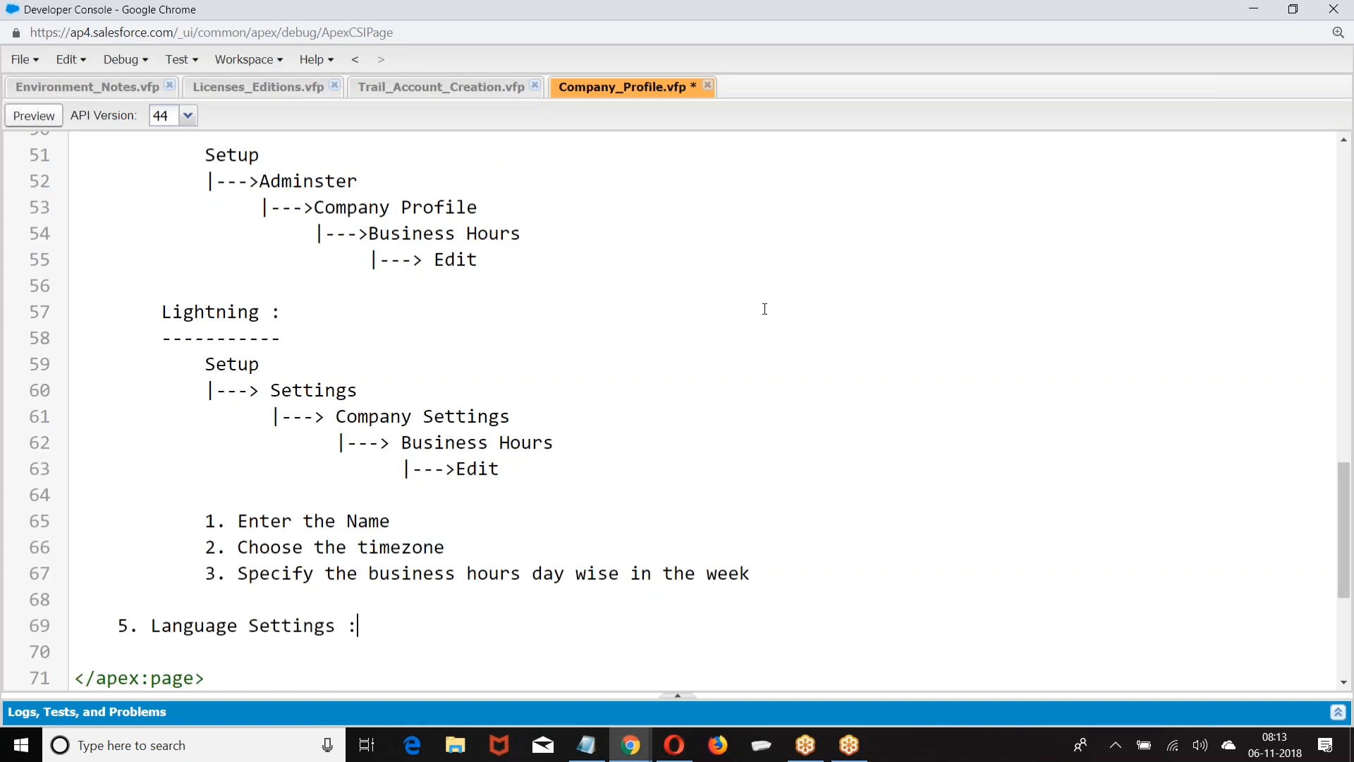
{"action": "key", "text": "Return"}
- Switch to the Chrome window showing the Salesforce Business Hours page and open Setup in a new browser tab
{"action": "scroll", "coordinate": [649, 252], "scroll_direction": "down", "scroll_amount": 4}
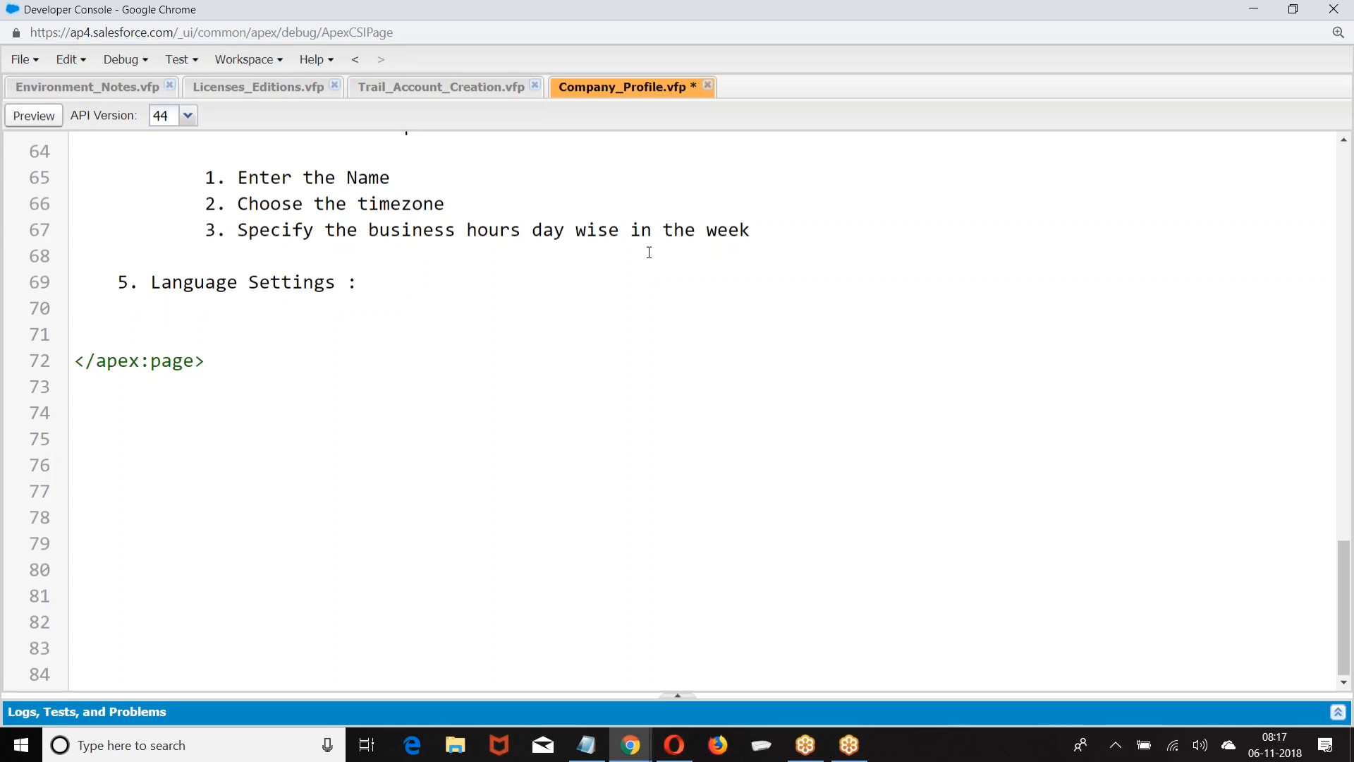
{"action": "scroll", "coordinate": [618, 247], "scroll_direction": "up", "scroll_amount": 2}
{"action": "scroll", "coordinate": [824, 401], "scroll_direction": "down", "scroll_amount": 2}
{"action": "left_click", "coordinate": [628, 744]}
{"action": "left_click", "coordinate": [546, 674]}
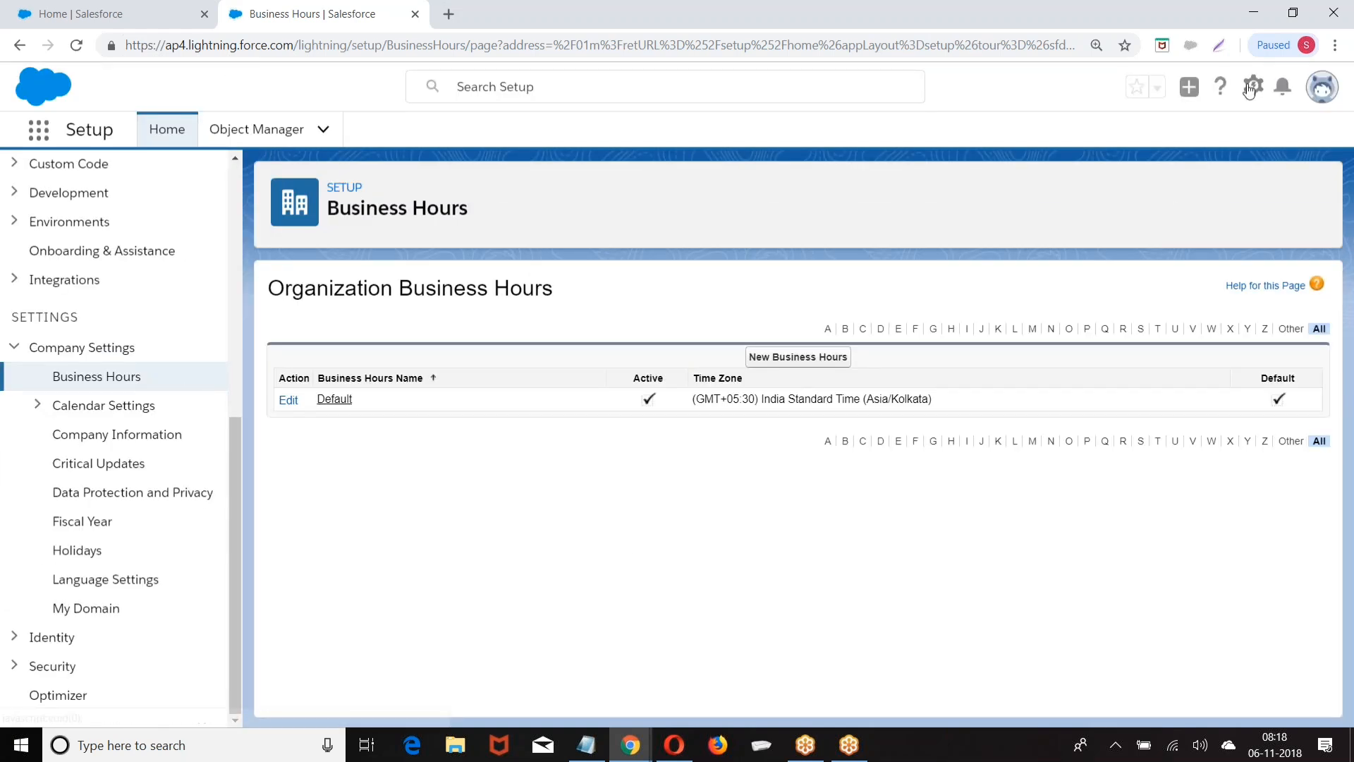
{"action": "left_click", "coordinate": [1249, 89]}
{"action": "left_click", "coordinate": [1168, 140]}
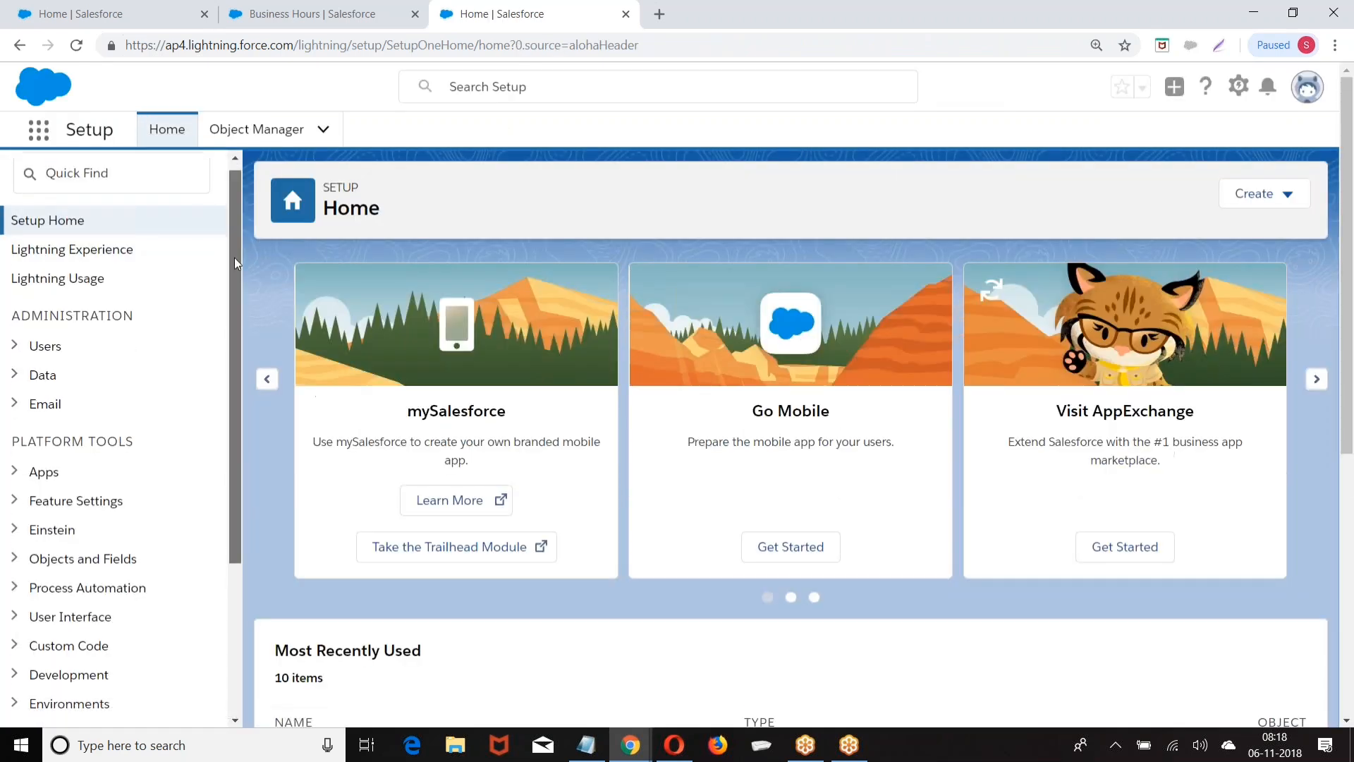
- Expand Company Settings in the setup navigation and open the Language Settings page
{"action": "scroll", "coordinate": [235, 313], "scroll_direction": "down", "scroll_amount": 2}
{"action": "scroll", "coordinate": [240, 274], "scroll_direction": "up", "scroll_amount": 2}
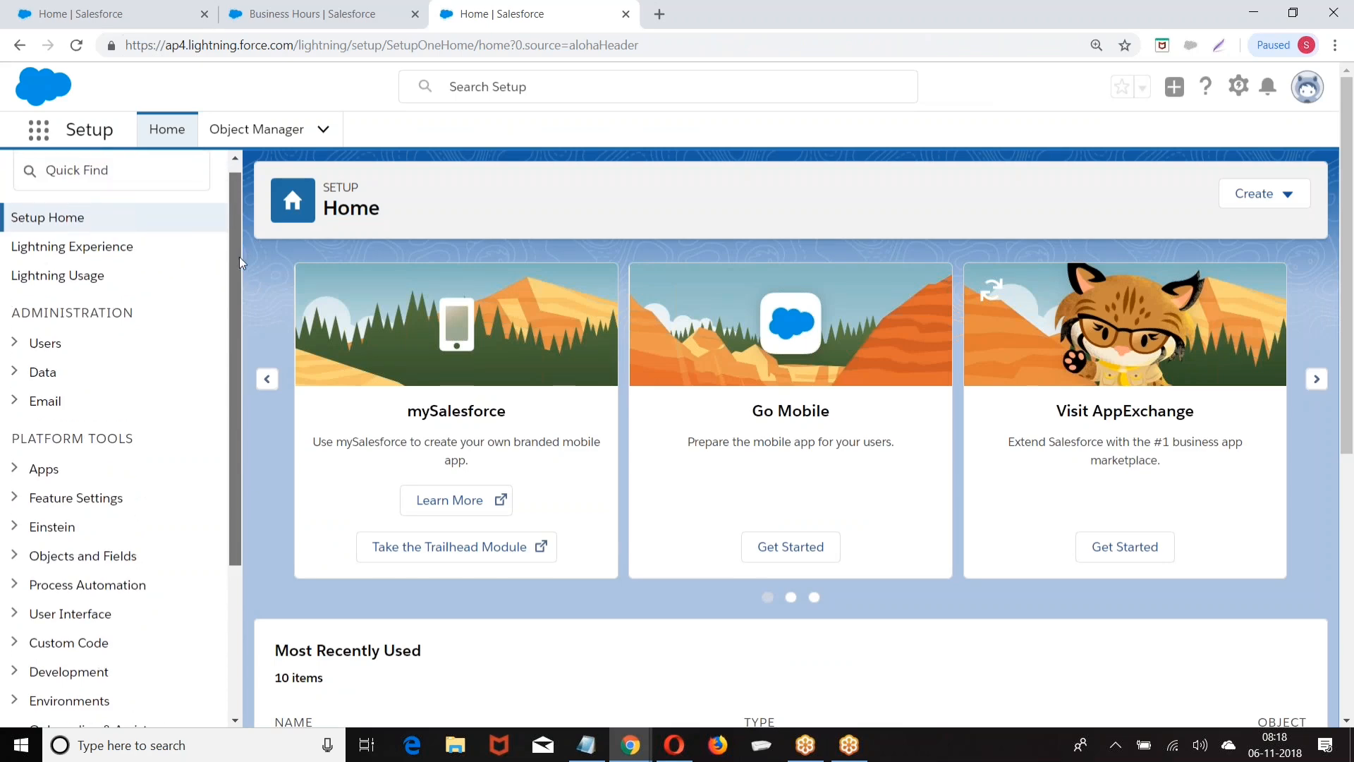
{"action": "scroll", "coordinate": [225, 315], "scroll_direction": "down", "scroll_amount": 2}
{"action": "scroll", "coordinate": [222, 431], "scroll_direction": "down", "scroll_amount": 2}
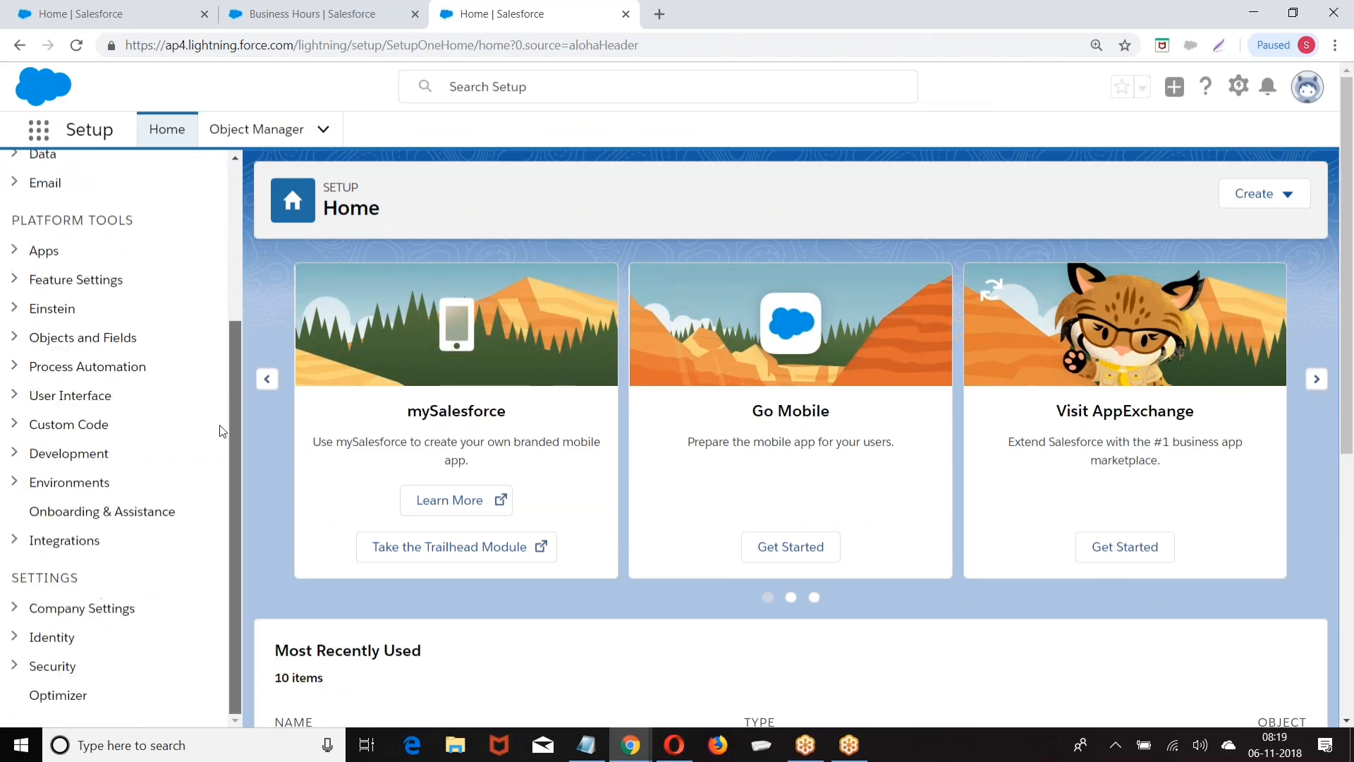
{"action": "left_click", "coordinate": [15, 608]}
{"action": "scroll", "coordinate": [225, 590], "scroll_direction": "down", "scroll_amount": 4}
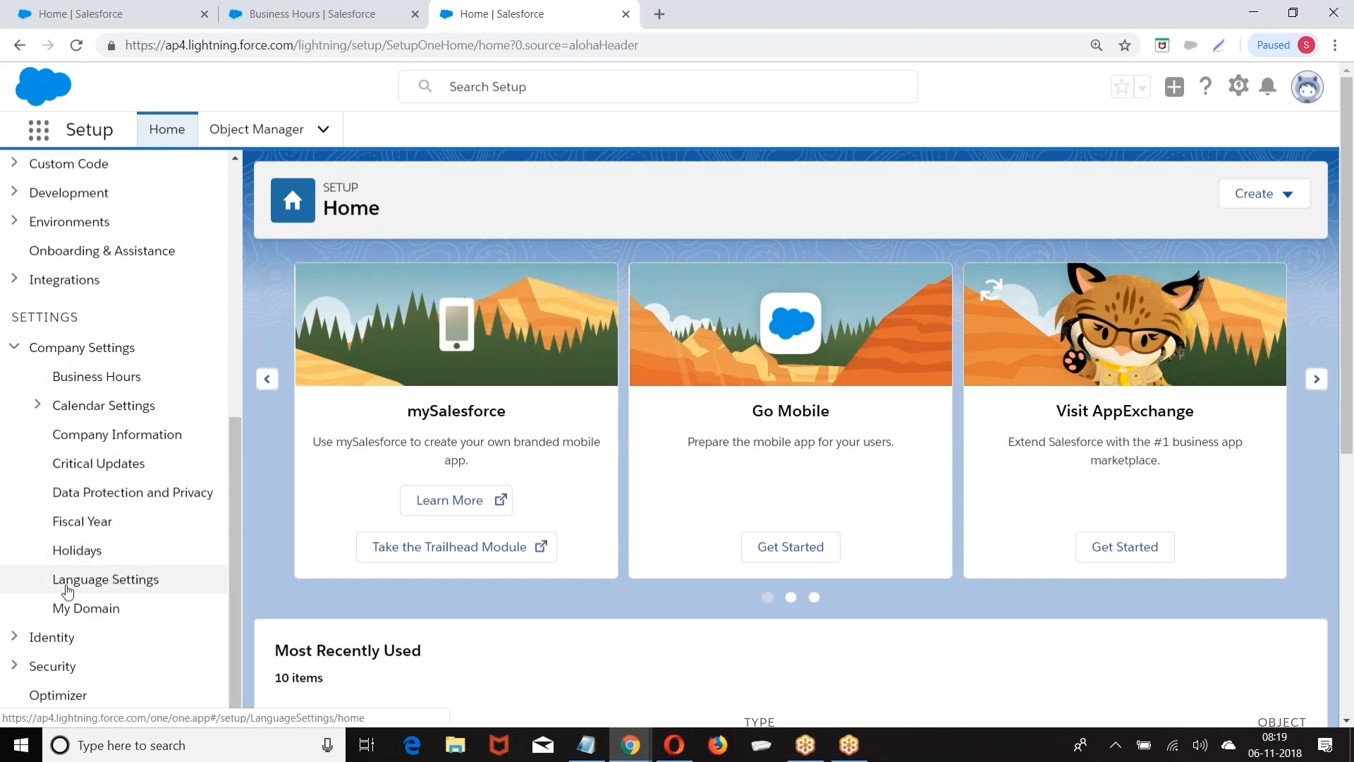
{"action": "left_click", "coordinate": [106, 581]}
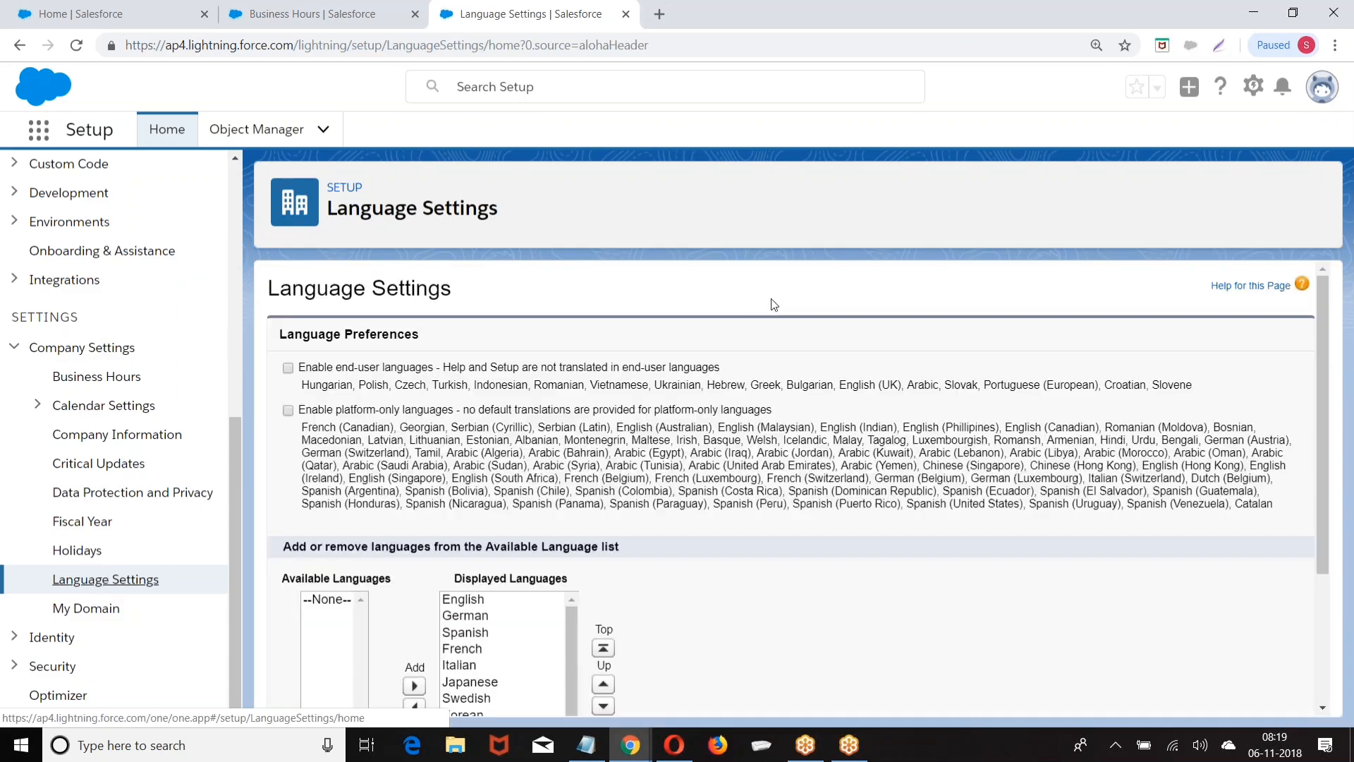
- Examine the end-user and platform-only language options and the available and displayed language lists
{"action": "scroll", "coordinate": [783, 299], "scroll_direction": "down", "scroll_amount": 1}
{"action": "scroll", "coordinate": [794, 299], "scroll_direction": "down", "scroll_amount": 2}
{"action": "scroll", "coordinate": [795, 299], "scroll_direction": "up", "scroll_amount": 1}
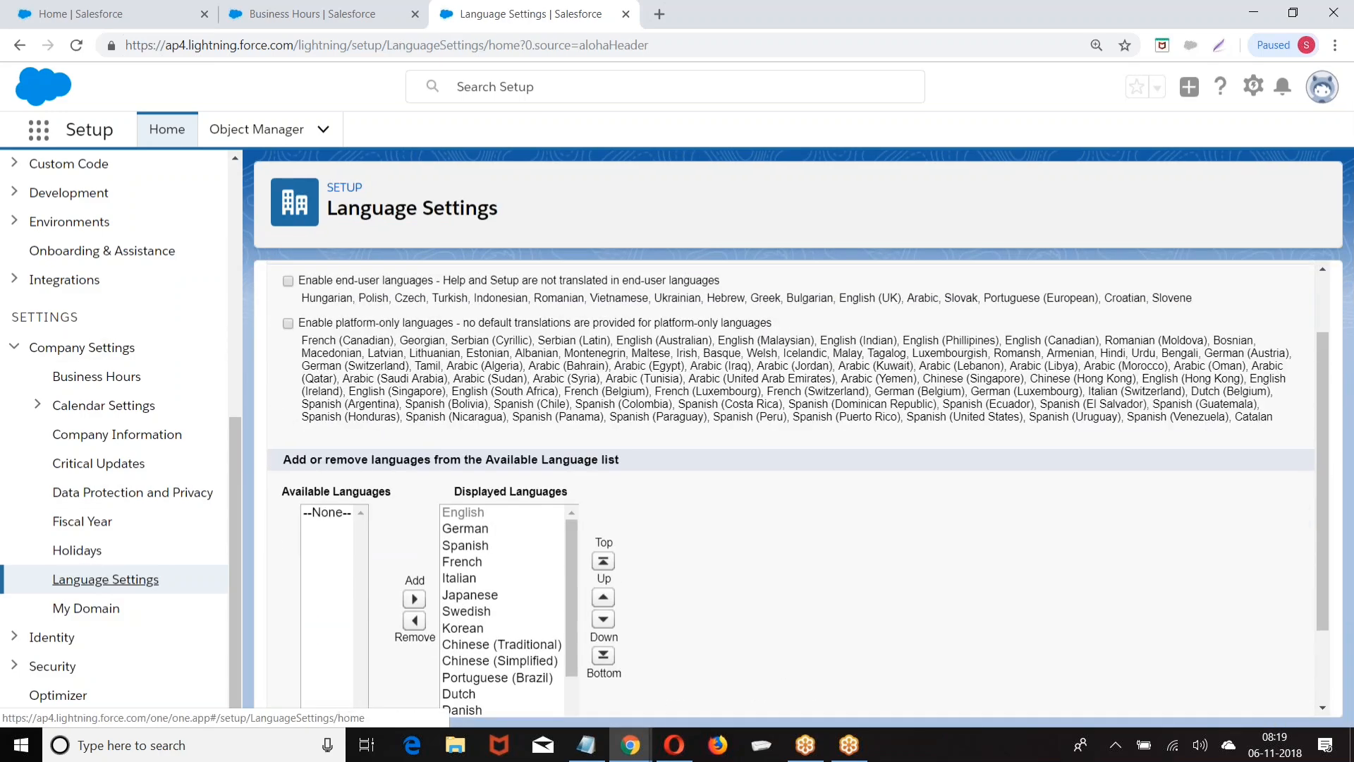
{"action": "scroll", "coordinate": [839, 301], "scroll_direction": "up", "scroll_amount": 3}
{"action": "scroll", "coordinate": [385, 325], "scroll_direction": "up", "scroll_amount": 2}
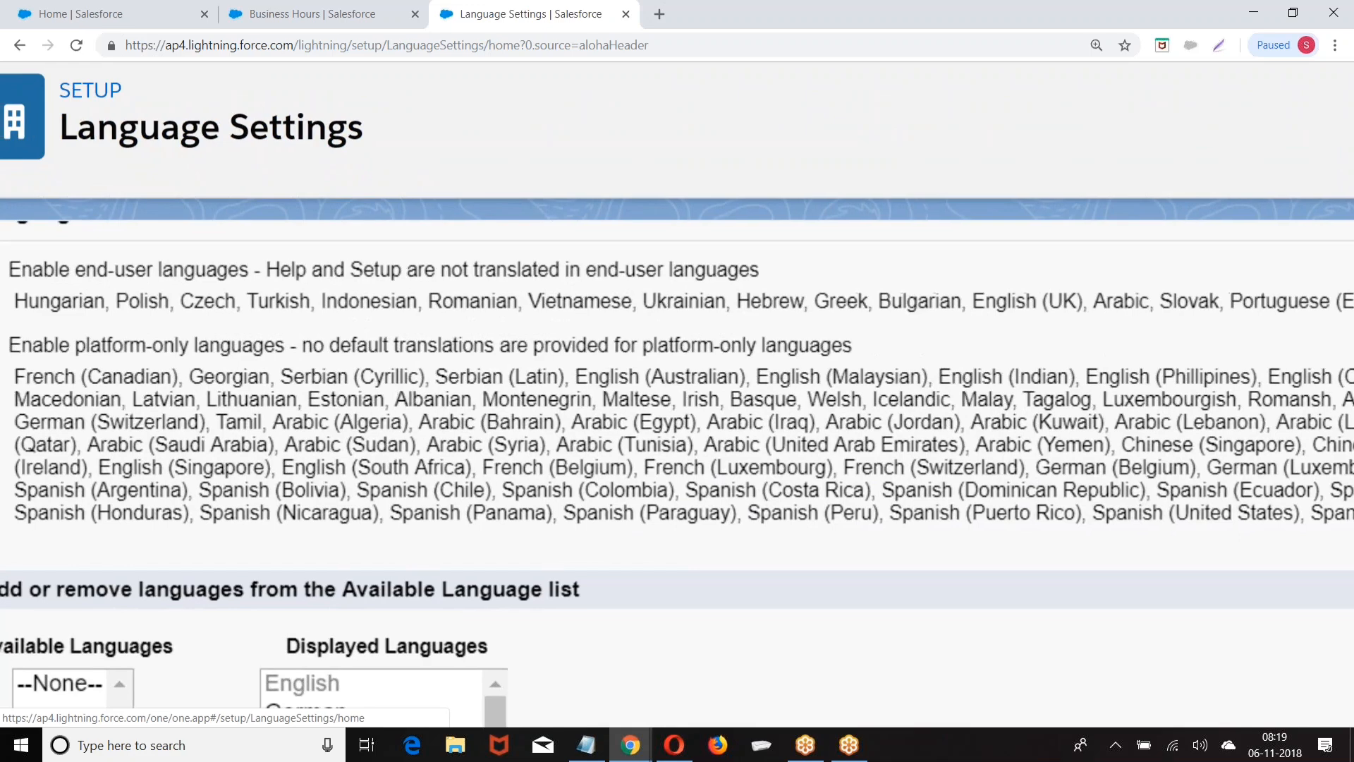
- Read through the full language lists under the end-user and platform-only options in Language Preferences
{"action": "scroll", "coordinate": [385, 326], "scroll_direction": "left", "scroll_amount": 1}
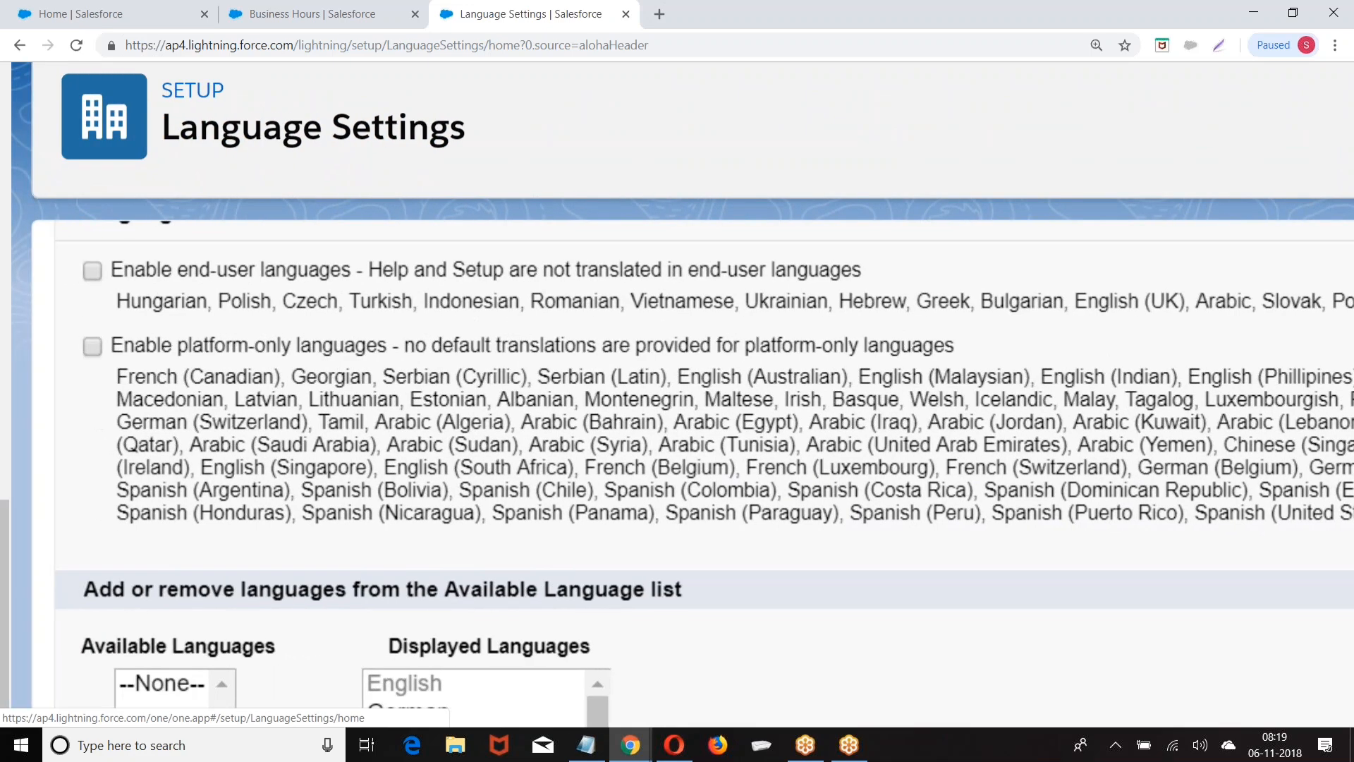
{"action": "scroll", "coordinate": [706, 261], "scroll_direction": "up", "scroll_amount": 1}
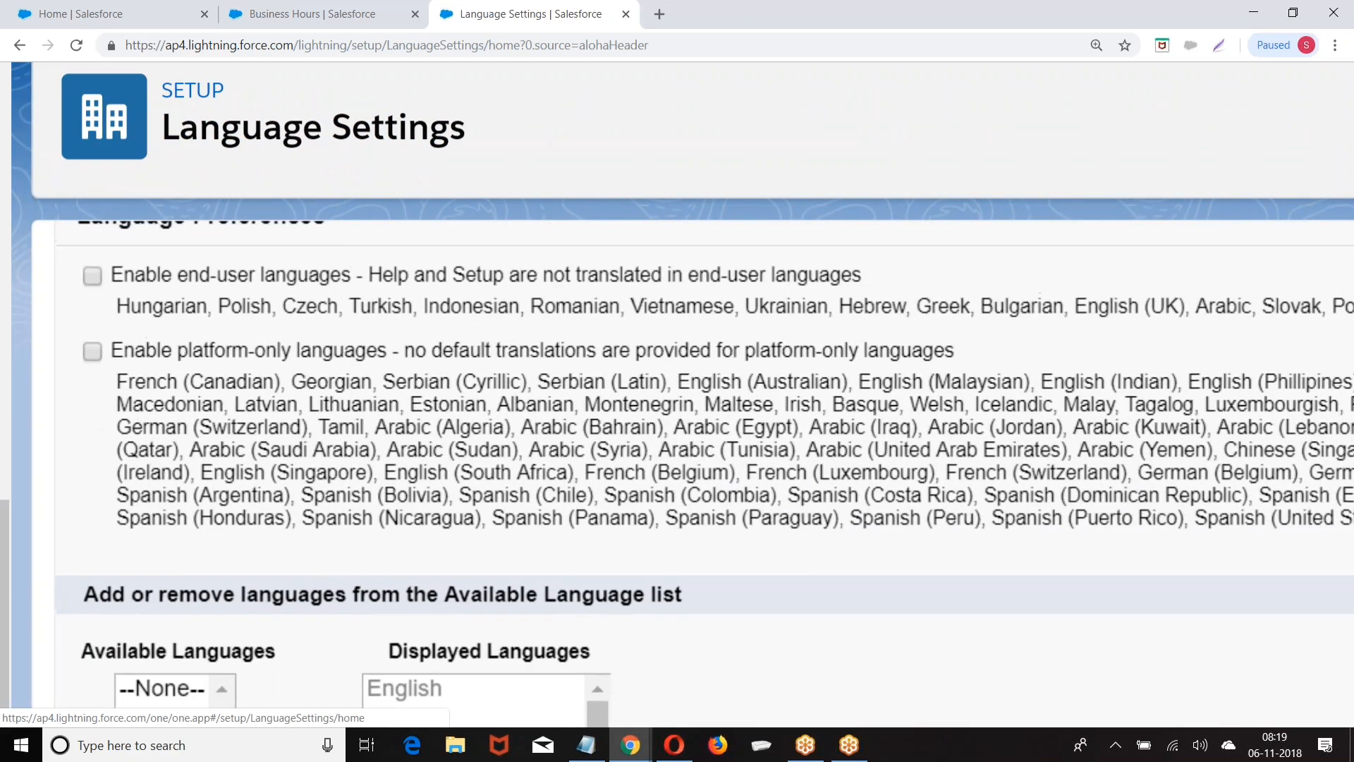
{"action": "scroll", "coordinate": [705, 261], "scroll_direction": "up", "scroll_amount": 3}
{"action": "scroll", "coordinate": [775, 430], "scroll_direction": "up", "scroll_amount": 1}
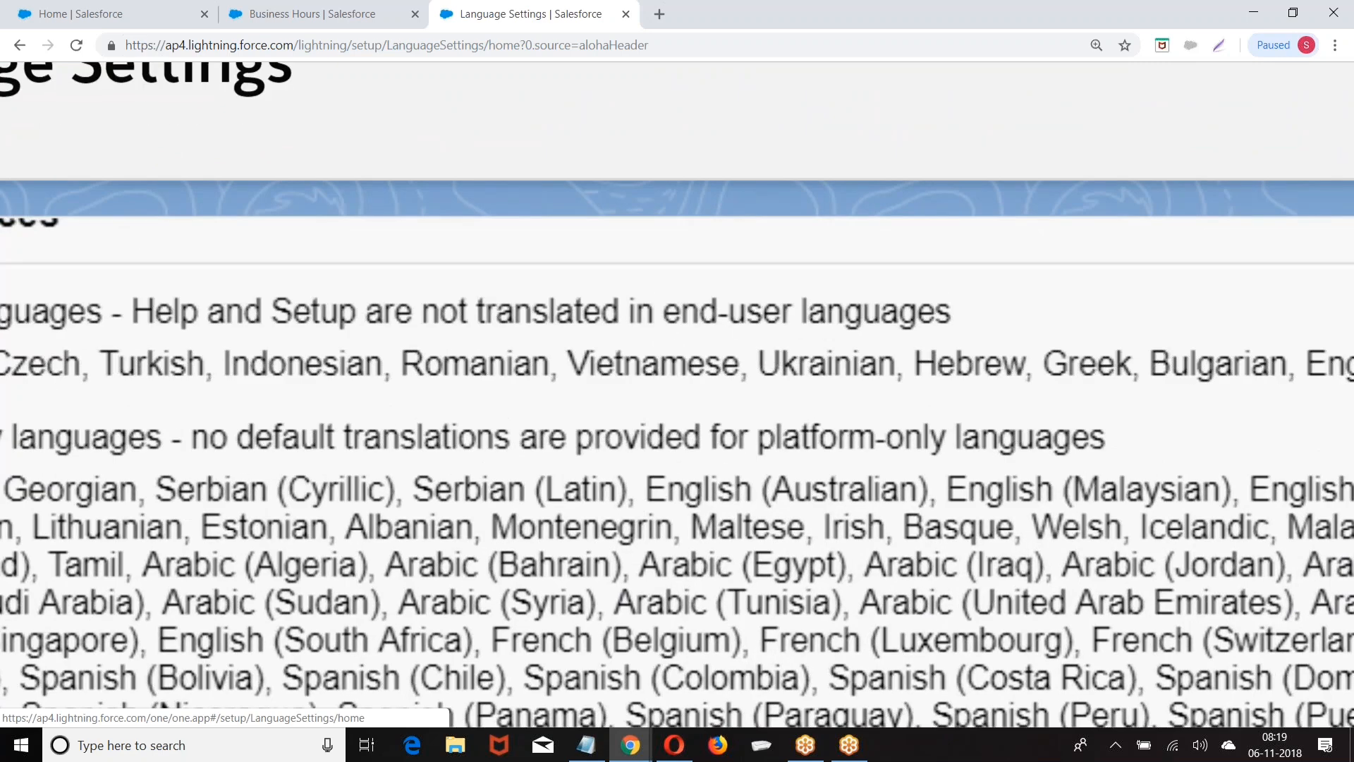
{"action": "scroll", "coordinate": [677, 384], "scroll_direction": "down", "scroll_amount": 5}
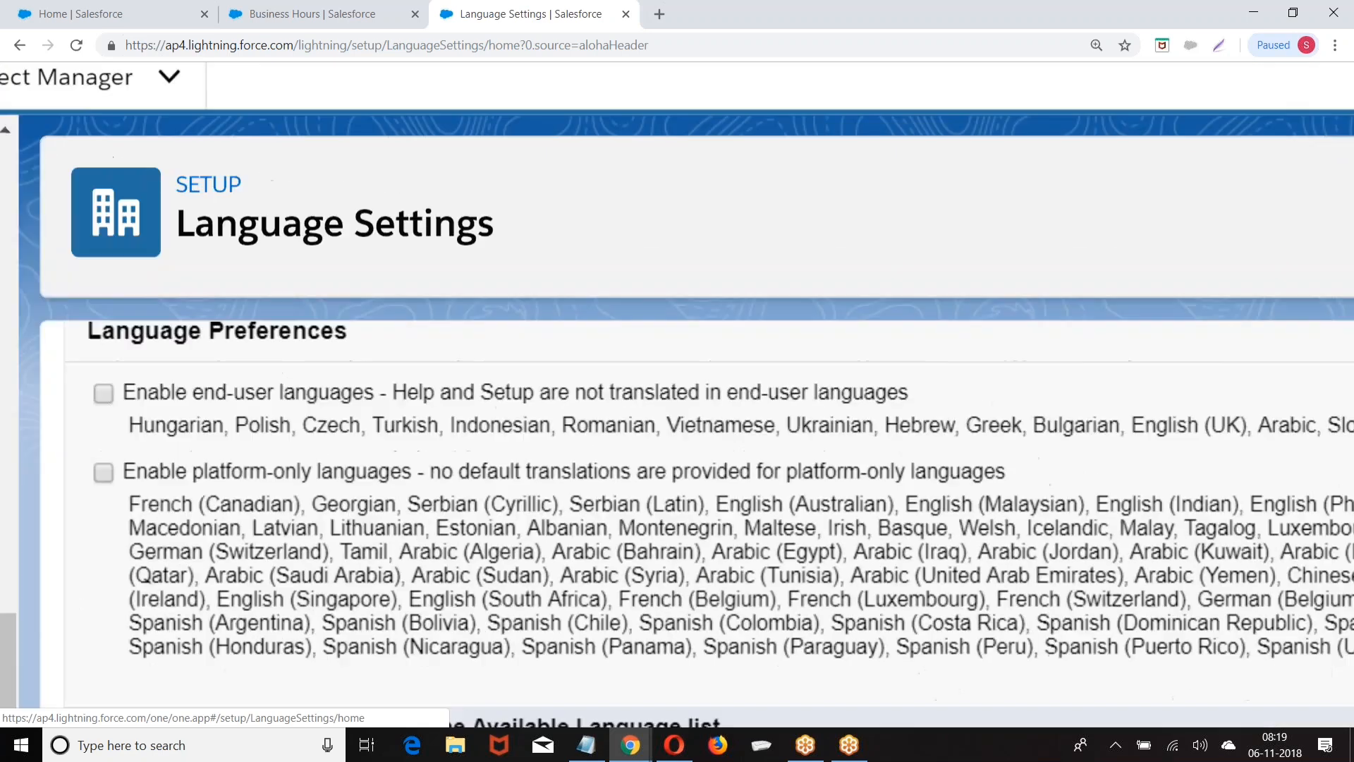
{"action": "scroll", "coordinate": [765, 318], "scroll_direction": "up", "scroll_amount": 5}
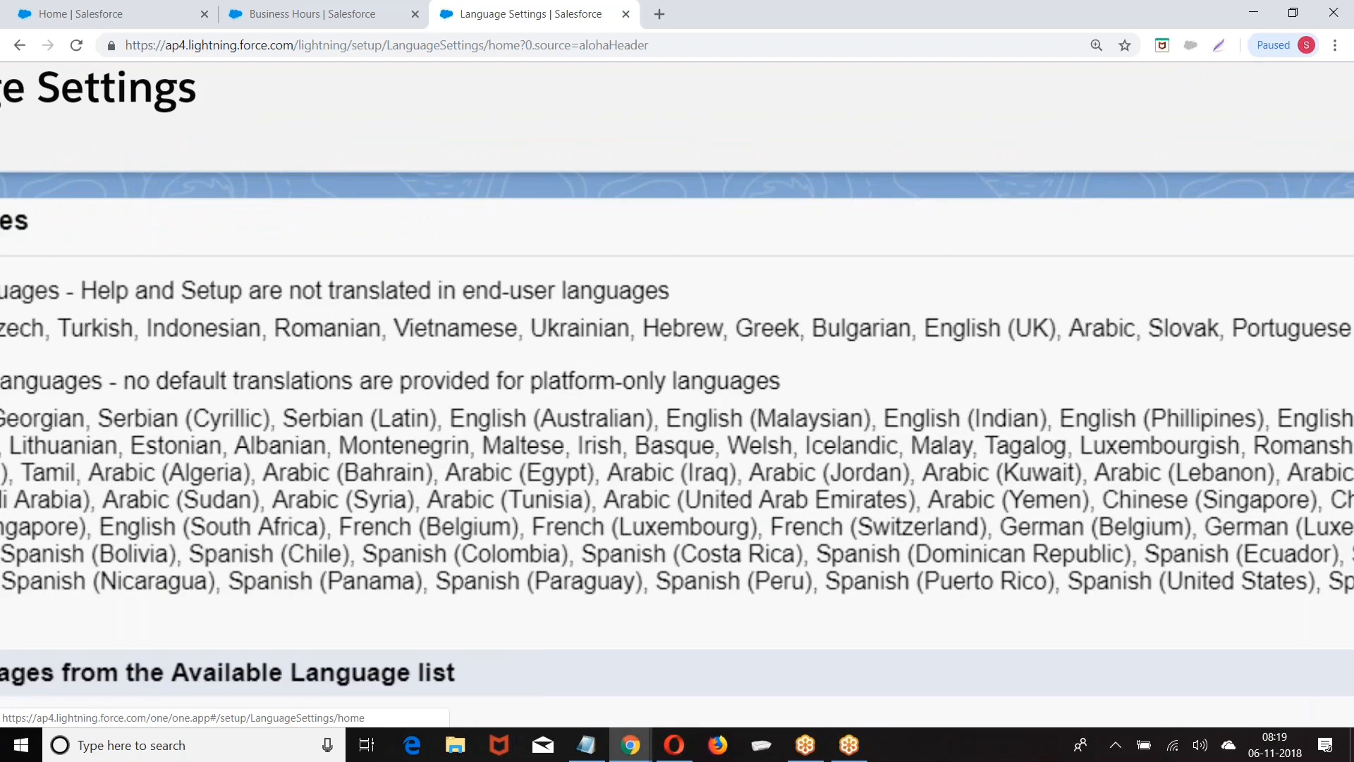
{"action": "scroll", "coordinate": [677, 395], "scroll_direction": "left", "scroll_amount": 2}
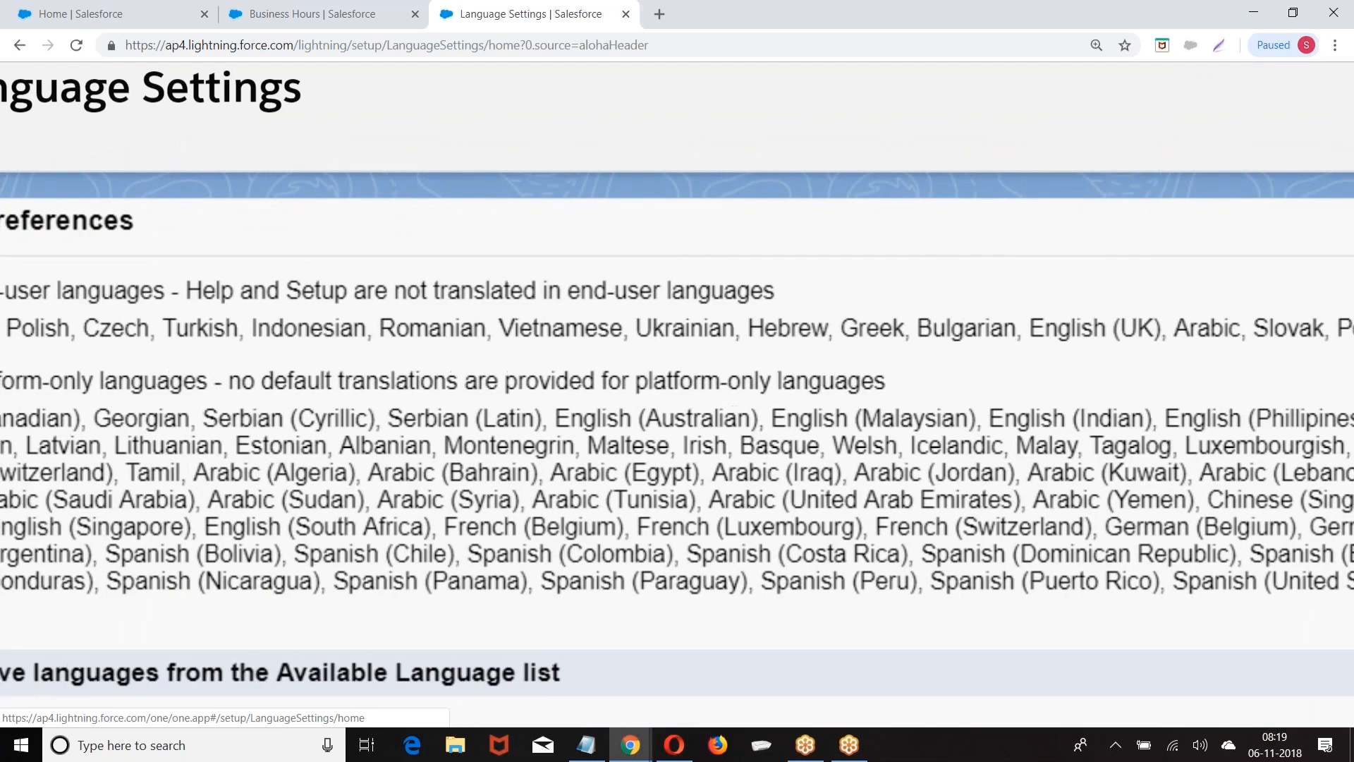
{"action": "scroll", "coordinate": [377, 513], "scroll_direction": "down", "scroll_amount": 3}
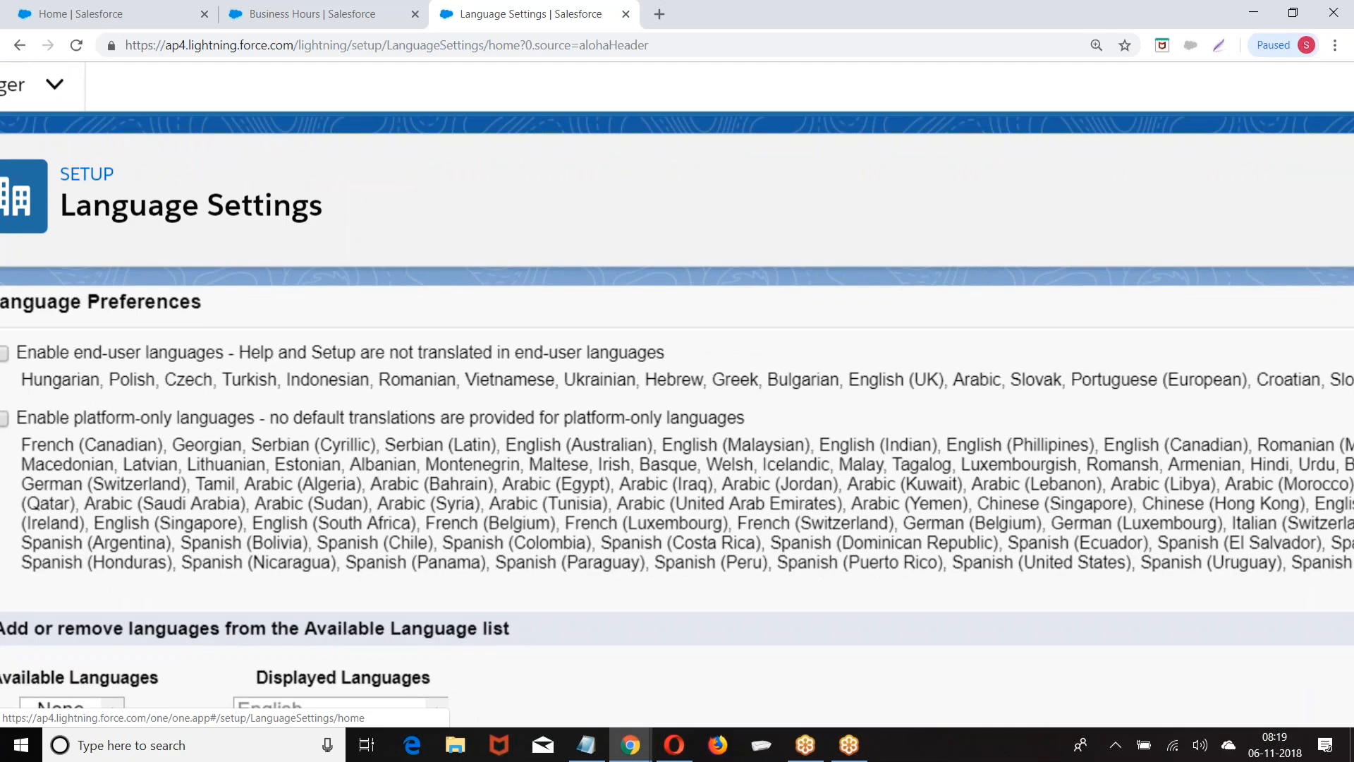
{"action": "scroll", "coordinate": [182, 530], "scroll_direction": "up", "scroll_amount": 2}
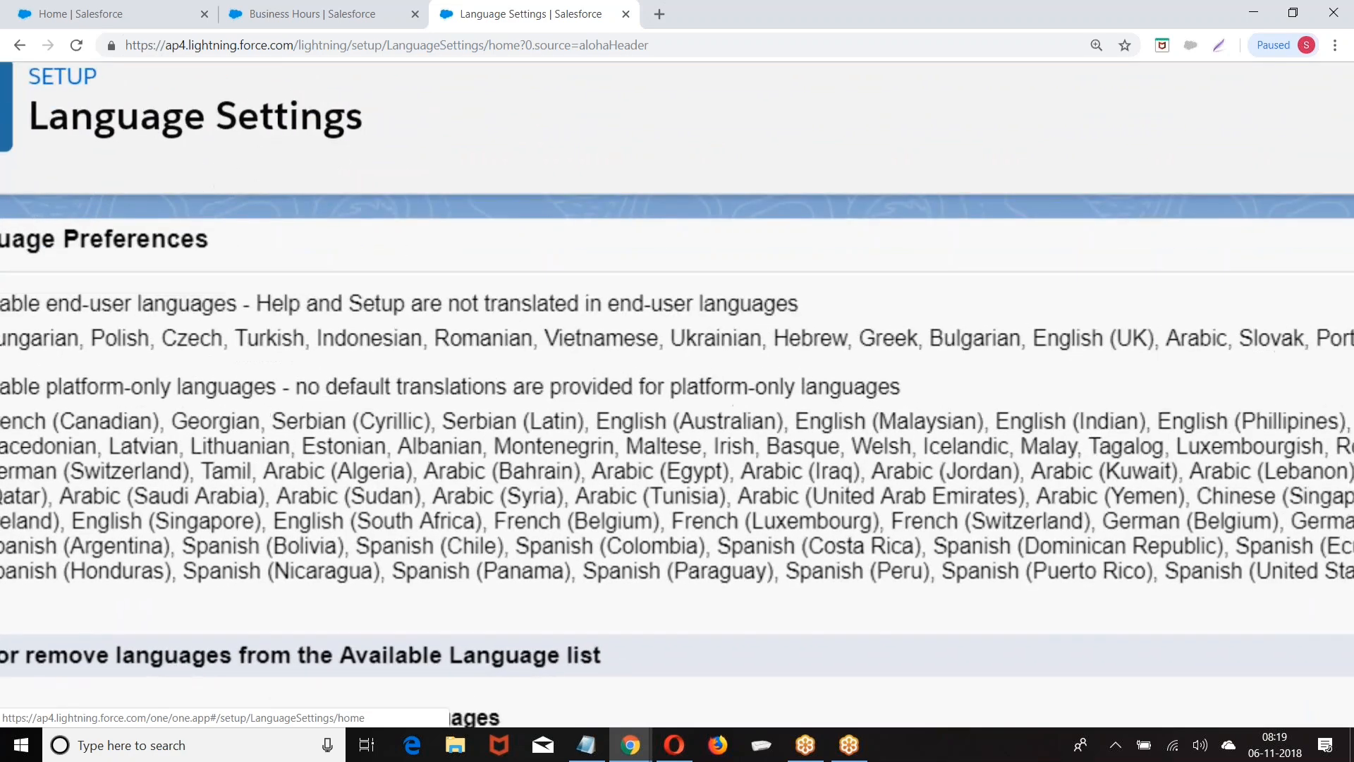
{"action": "scroll", "coordinate": [677, 394], "scroll_direction": "left", "scroll_amount": 2}
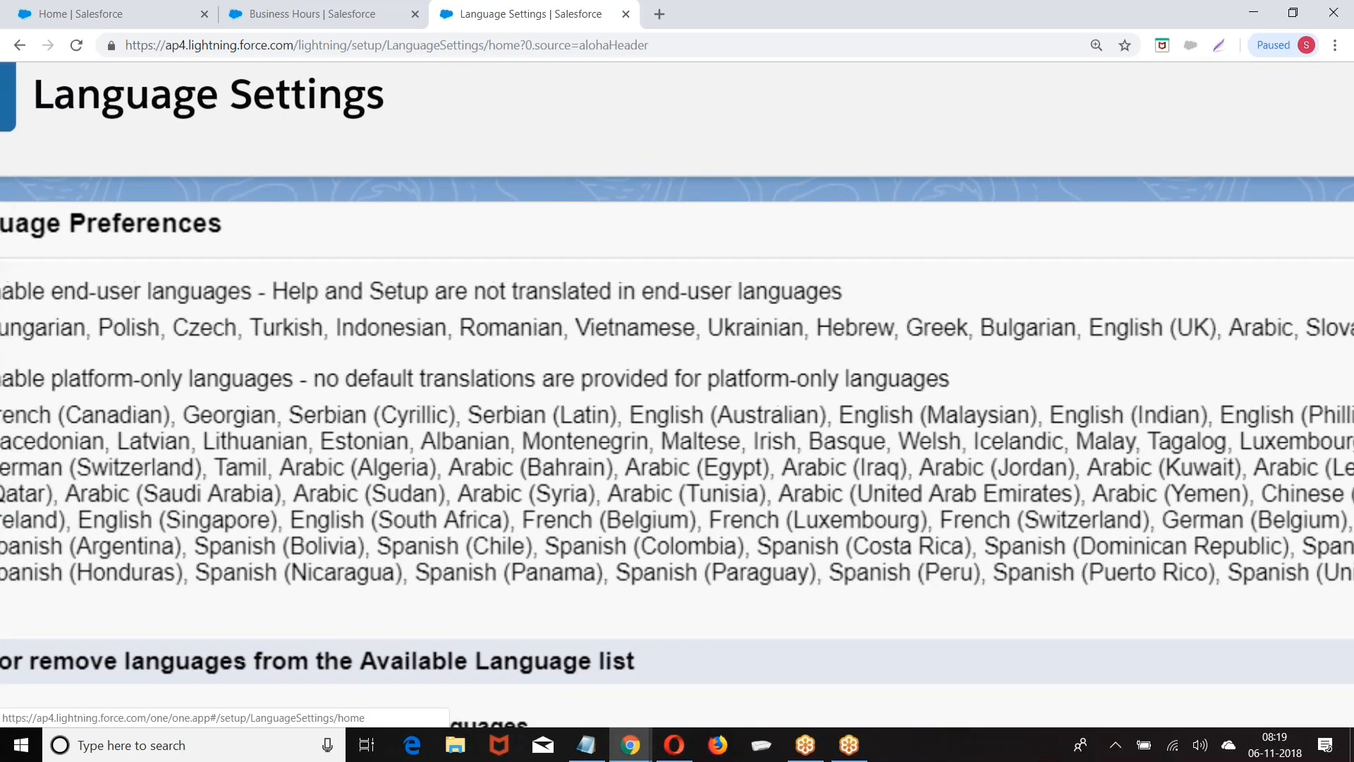
{"action": "scroll", "coordinate": [677, 395], "scroll_direction": "right", "scroll_amount": 10}
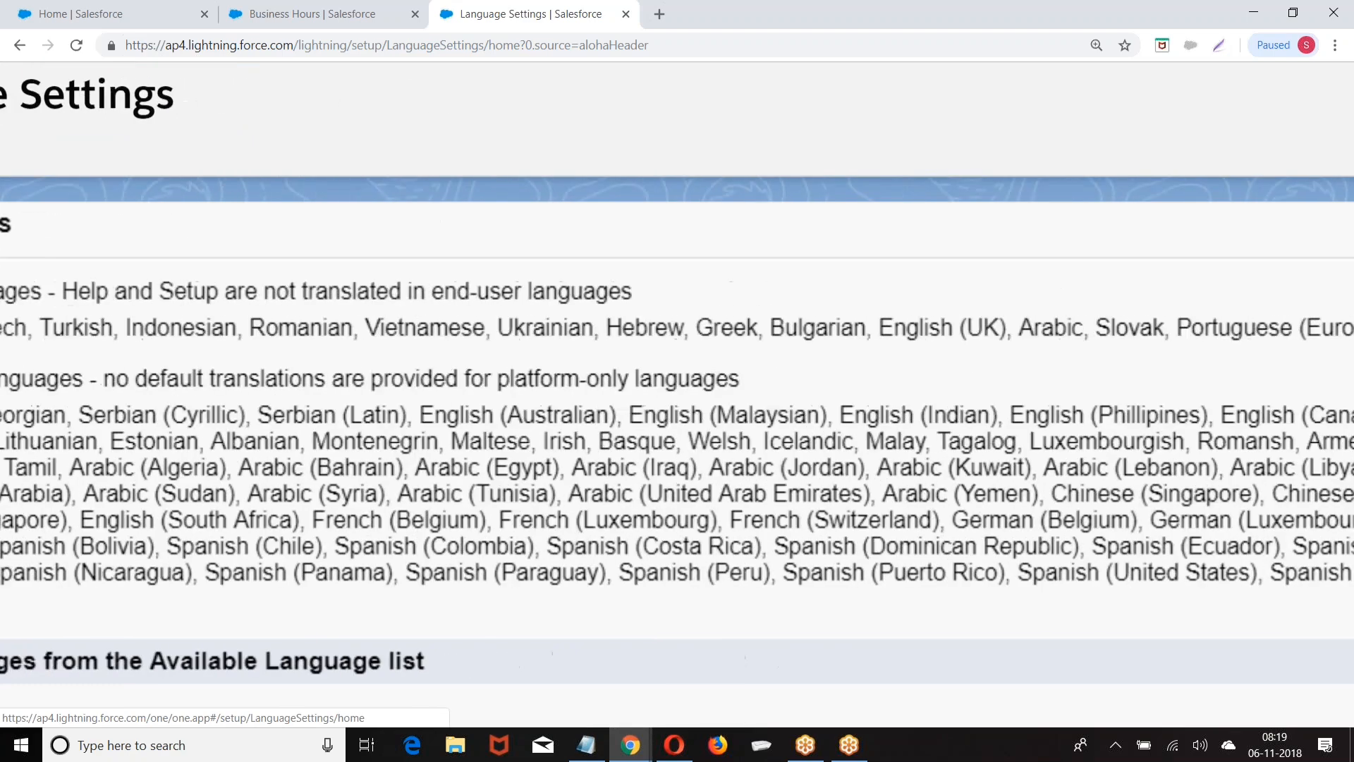
{"action": "scroll", "coordinate": [677, 395], "scroll_direction": "right", "scroll_amount": 1}
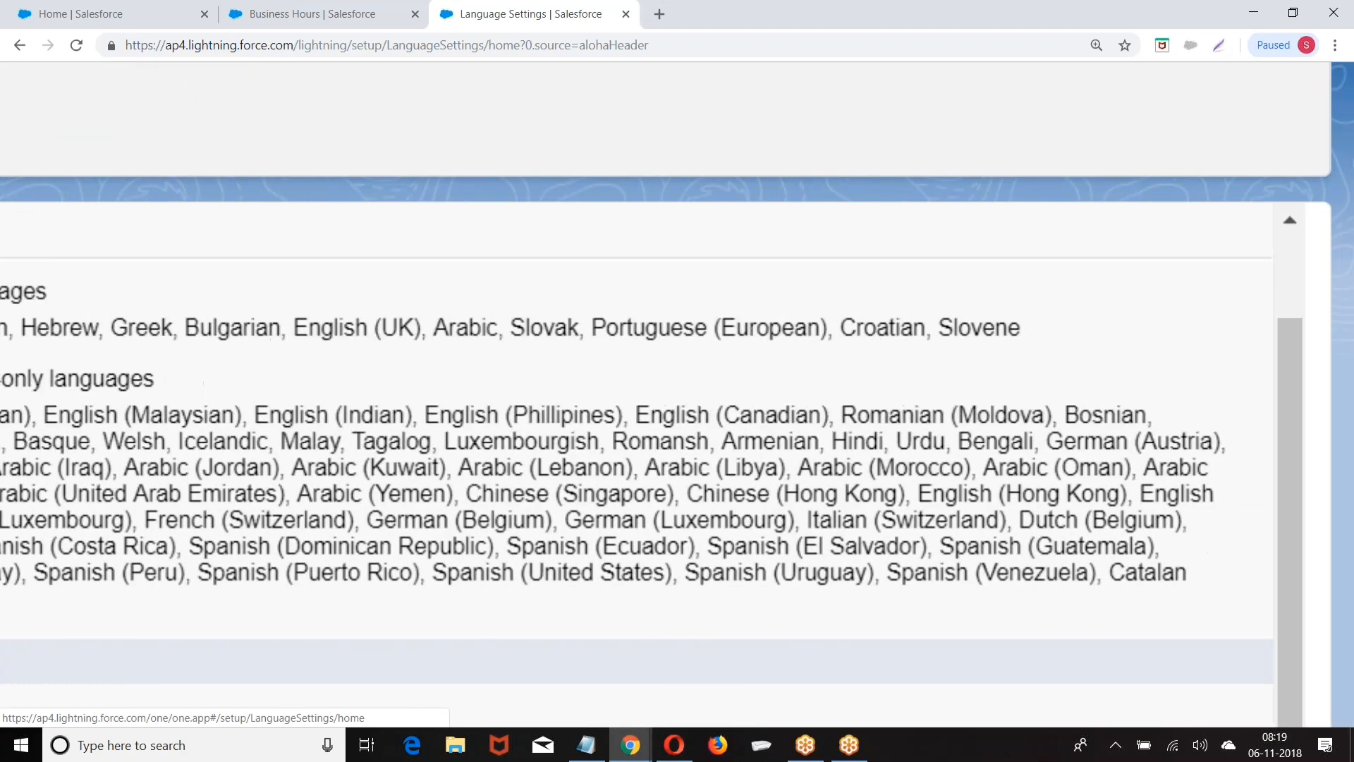
{"action": "scroll", "coordinate": [677, 395], "scroll_direction": "left", "scroll_amount": 5}
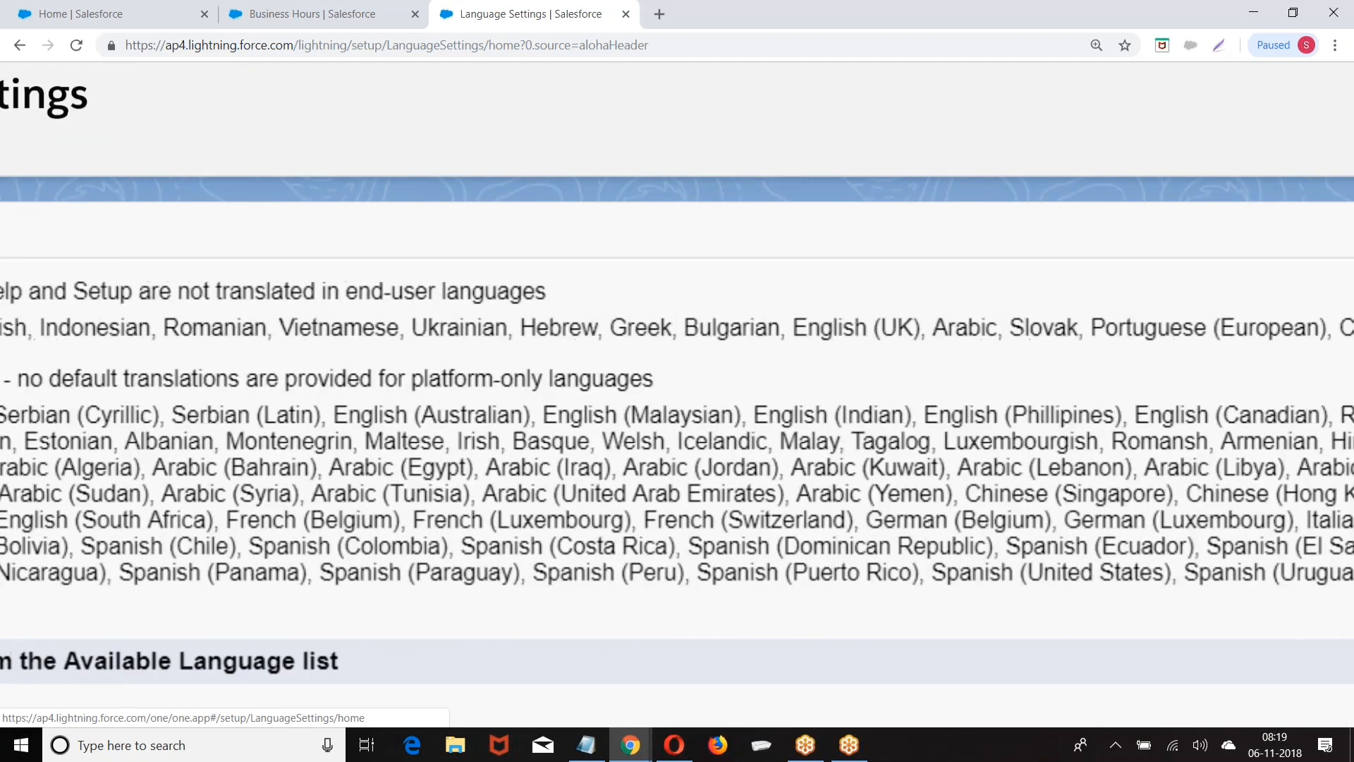
{"action": "scroll", "coordinate": [677, 395], "scroll_direction": "left", "scroll_amount": 4}
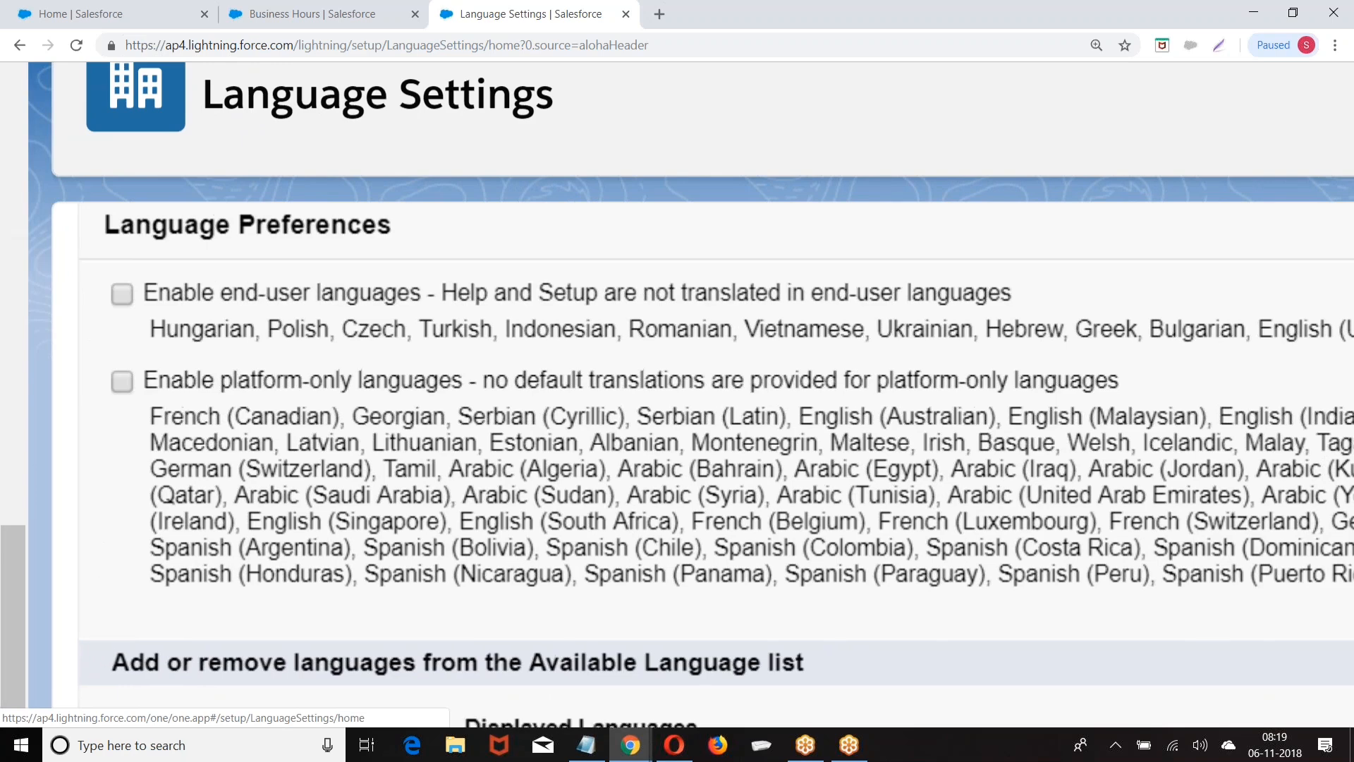
{"action": "scroll", "coordinate": [642, 557], "scroll_direction": "up", "scroll_amount": 1}
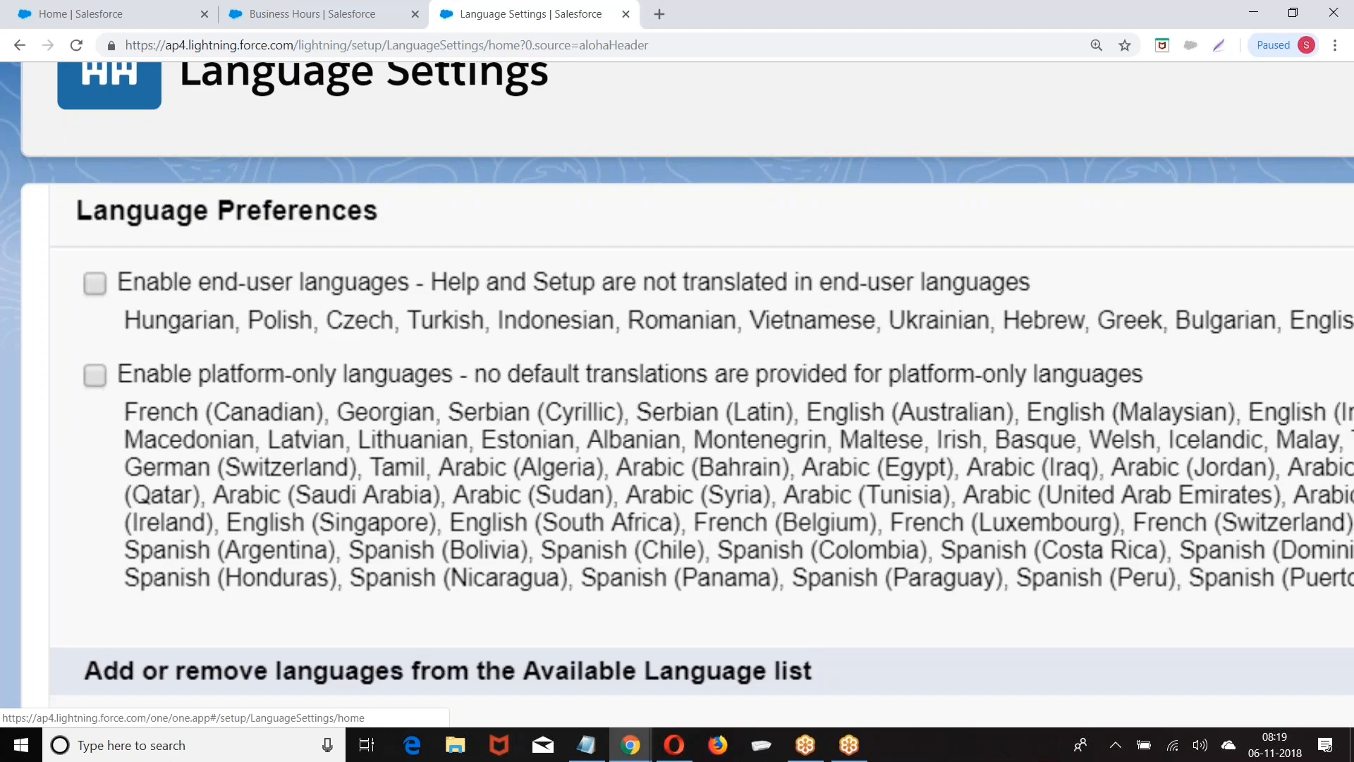
{"action": "scroll", "coordinate": [677, 395], "scroll_direction": "right", "scroll_amount": 9}
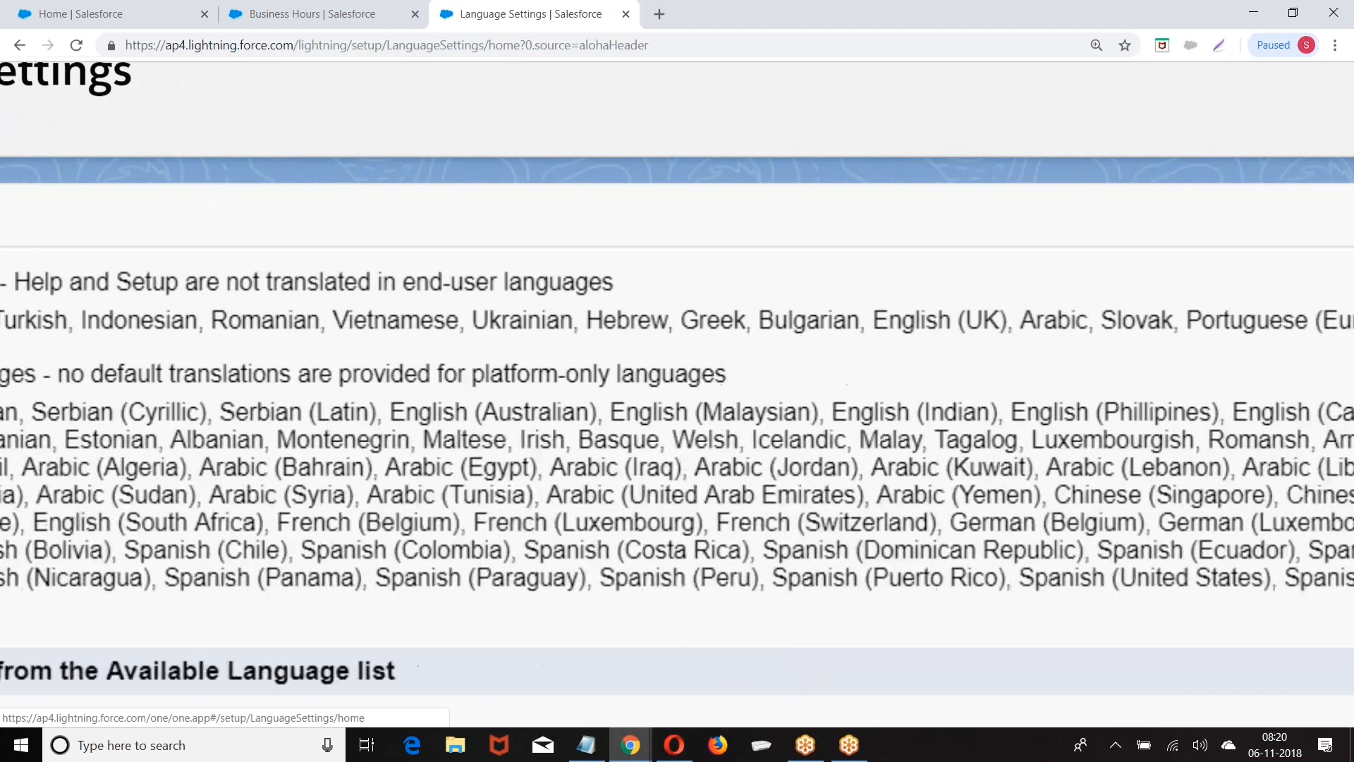
{"action": "scroll", "coordinate": [677, 395], "scroll_direction": "right", "scroll_amount": 4}
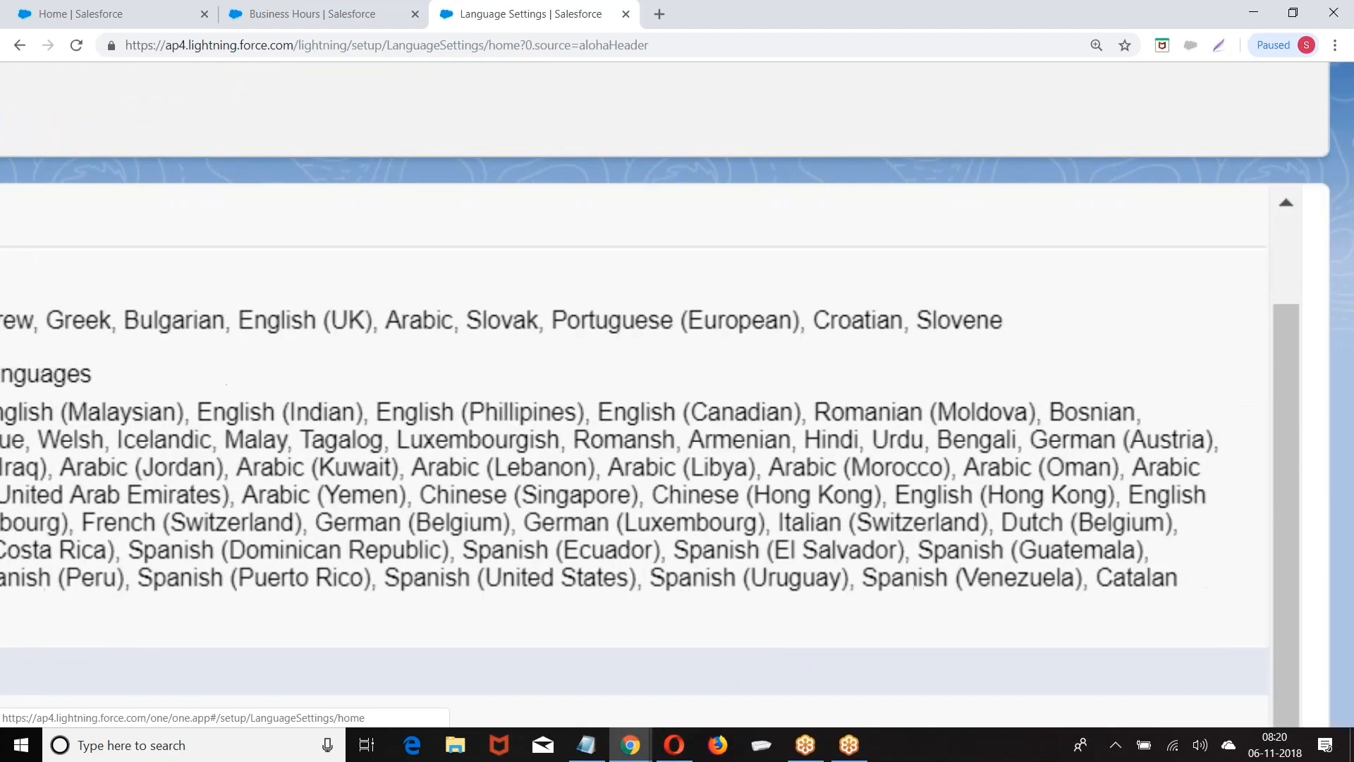
{"action": "scroll", "coordinate": [677, 394], "scroll_direction": "left", "scroll_amount": 14}
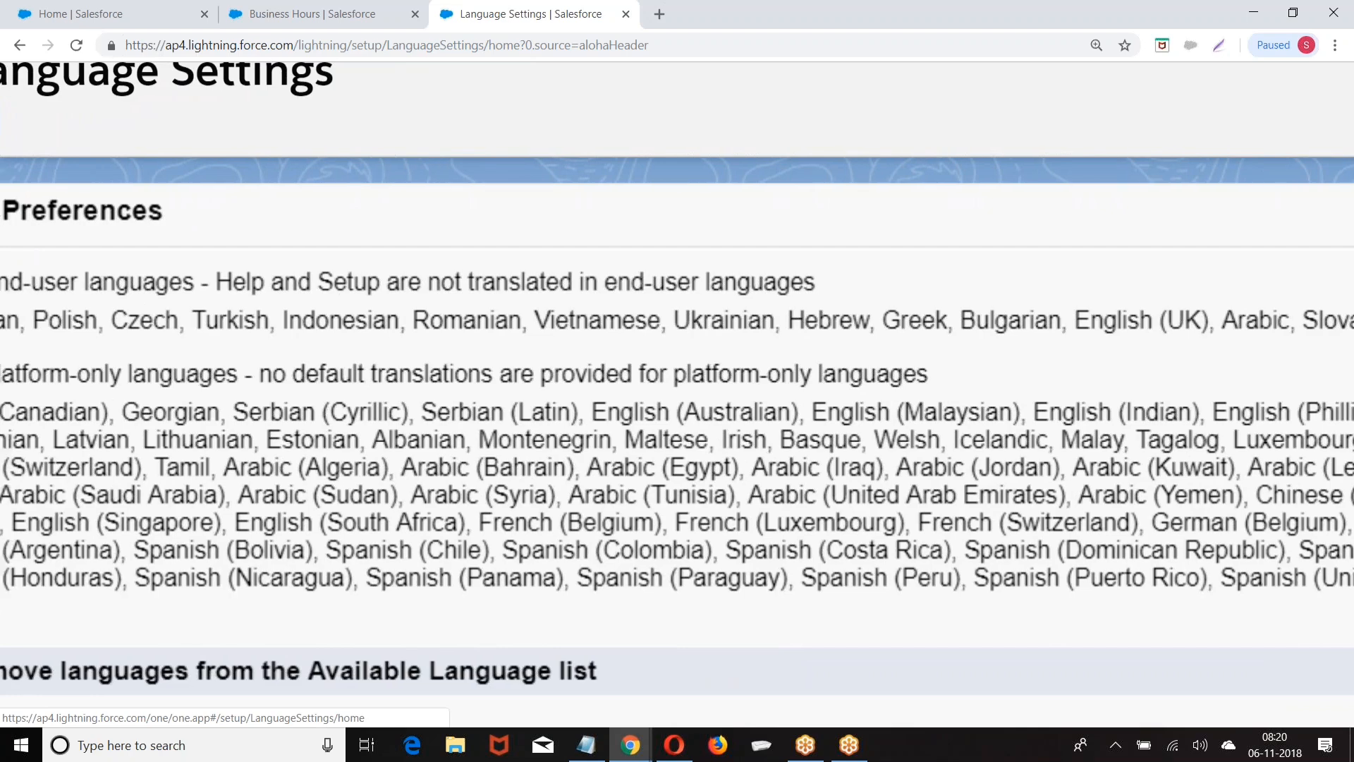
{"action": "scroll", "coordinate": [677, 395], "scroll_direction": "left", "scroll_amount": 1}
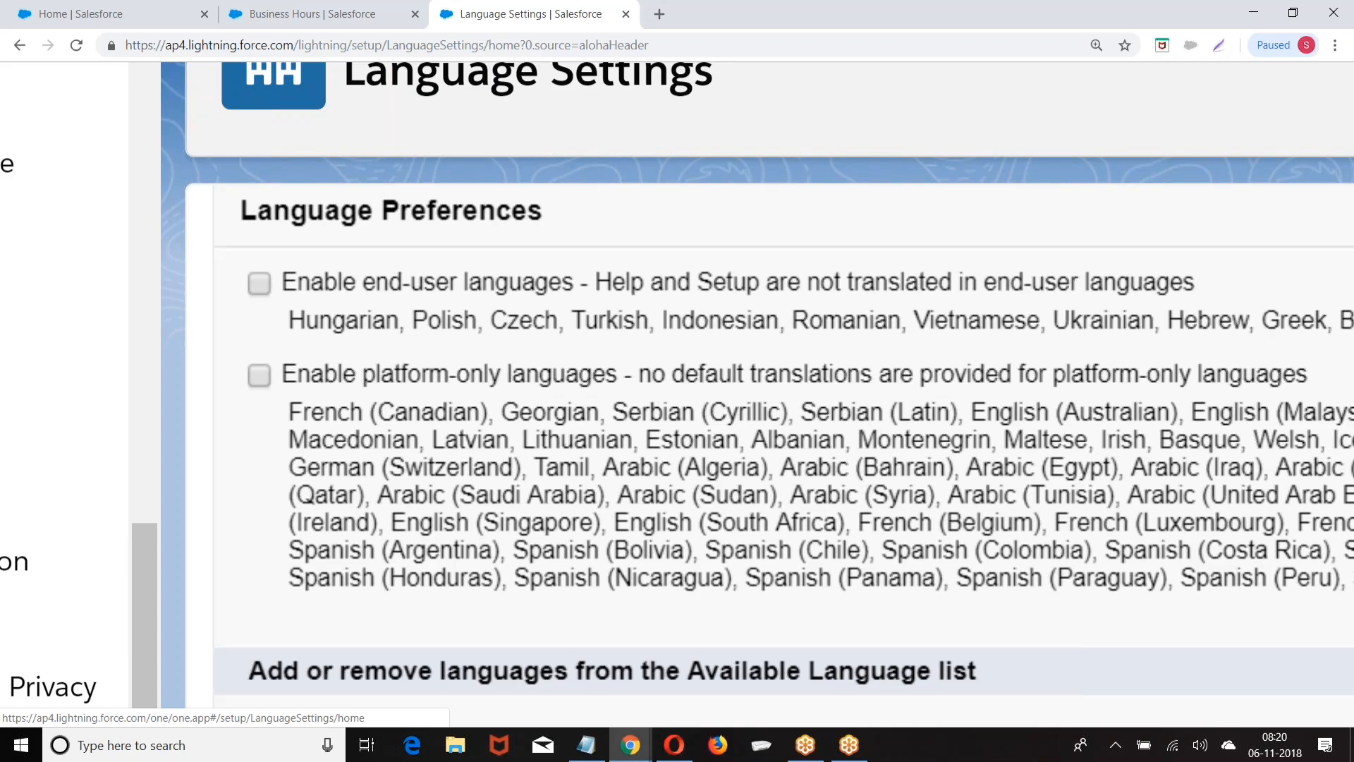
{"action": "scroll", "coordinate": [896, 515], "scroll_direction": "down", "scroll_amount": 5}
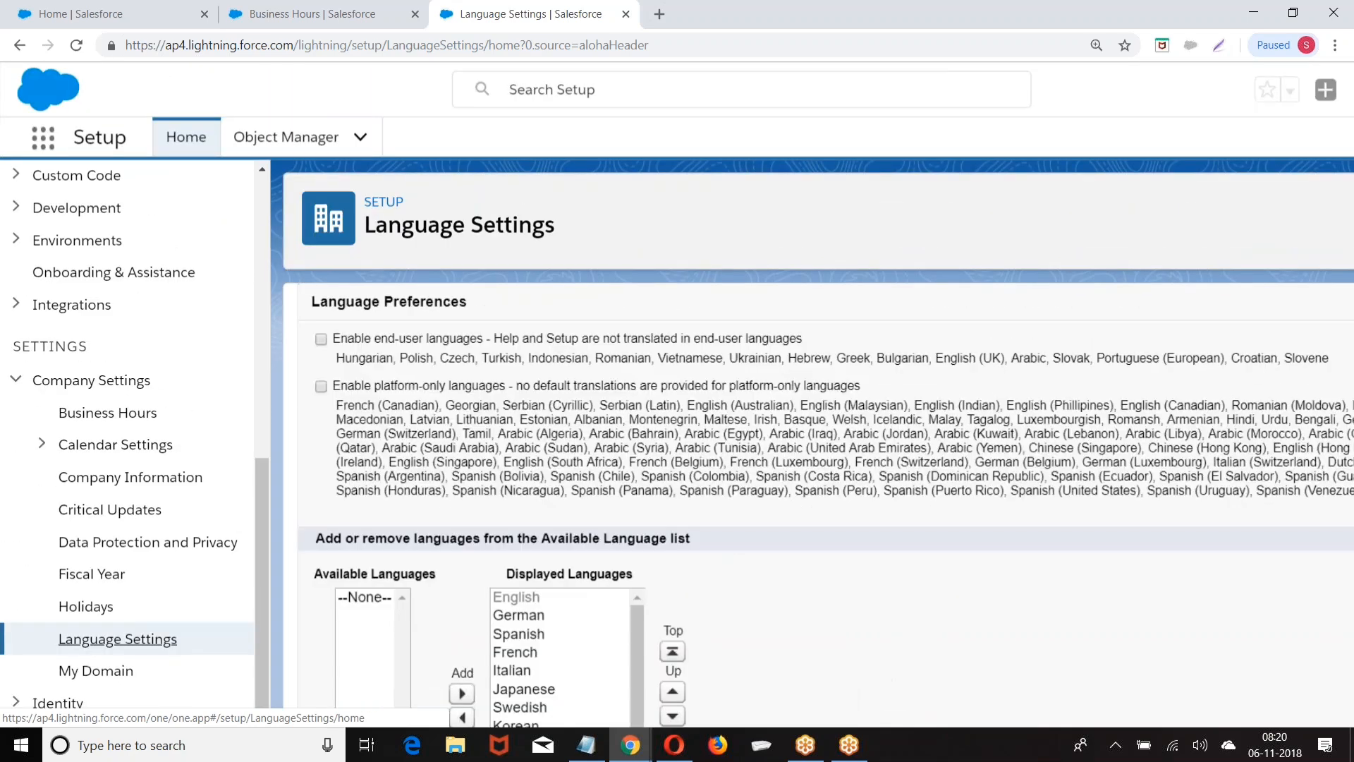
{"action": "scroll", "coordinate": [689, 426], "scroll_direction": "down", "scroll_amount": 2}
{"action": "scroll", "coordinate": [1052, 353], "scroll_direction": "up", "scroll_amount": 3}
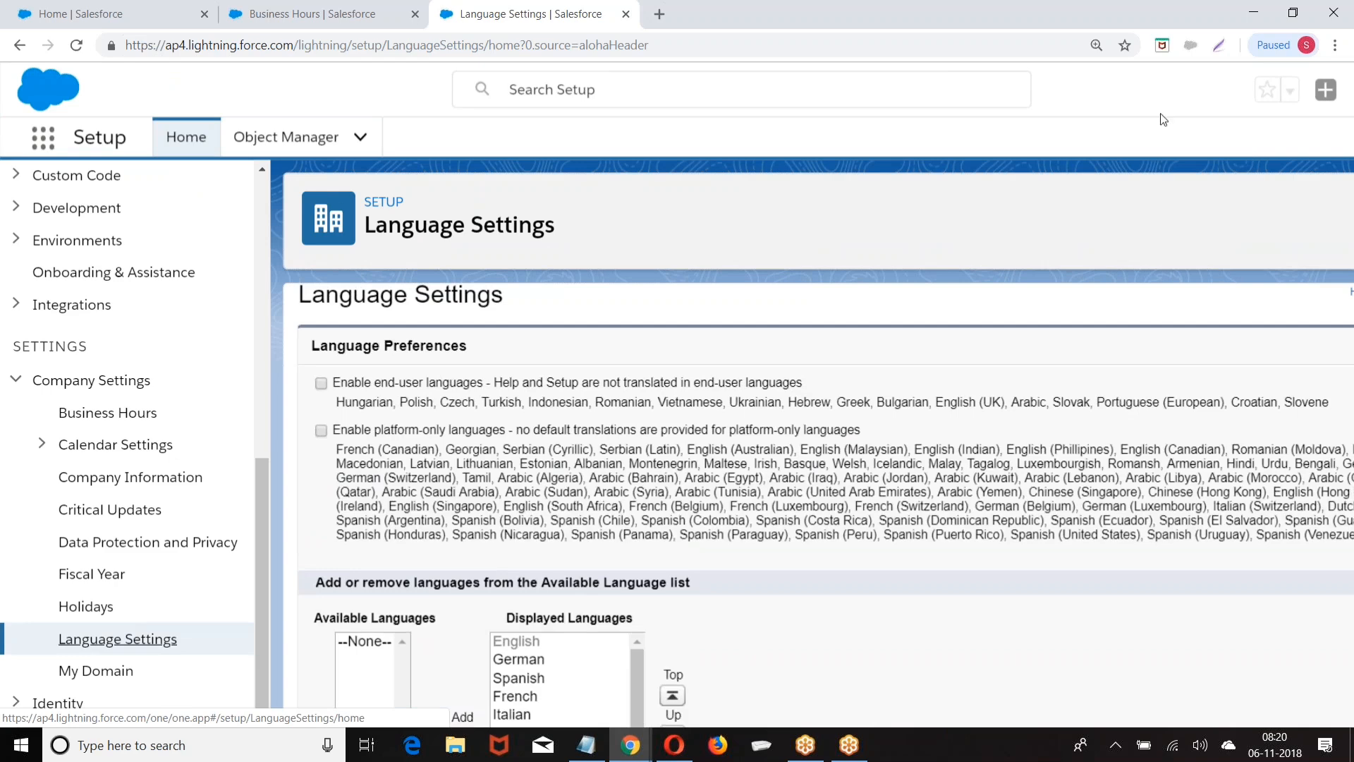
{"action": "scroll", "coordinate": [523, 244], "scroll_direction": "down", "scroll_amount": 1}
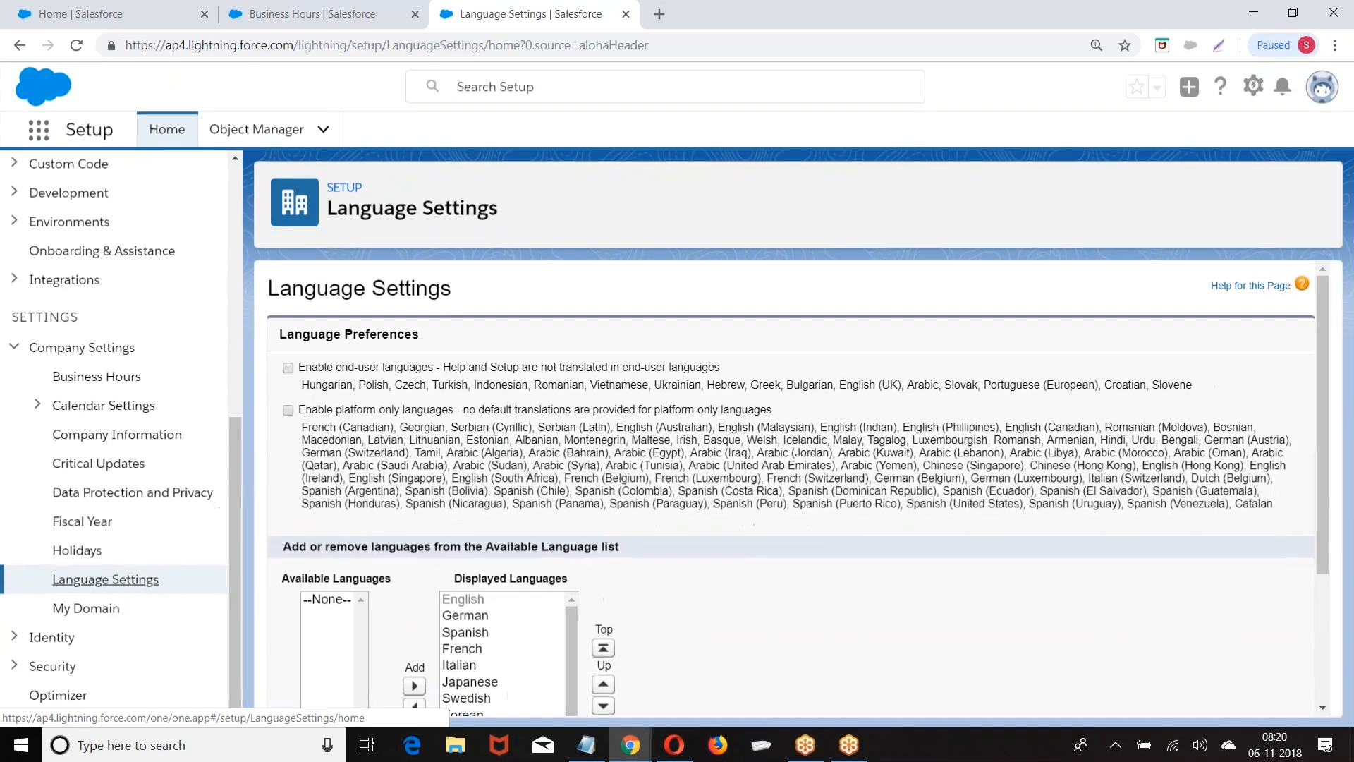
- Switch from Lightning Experience to Salesforce Classic and open its Setup page
{"action": "left_click", "coordinate": [1323, 86]}
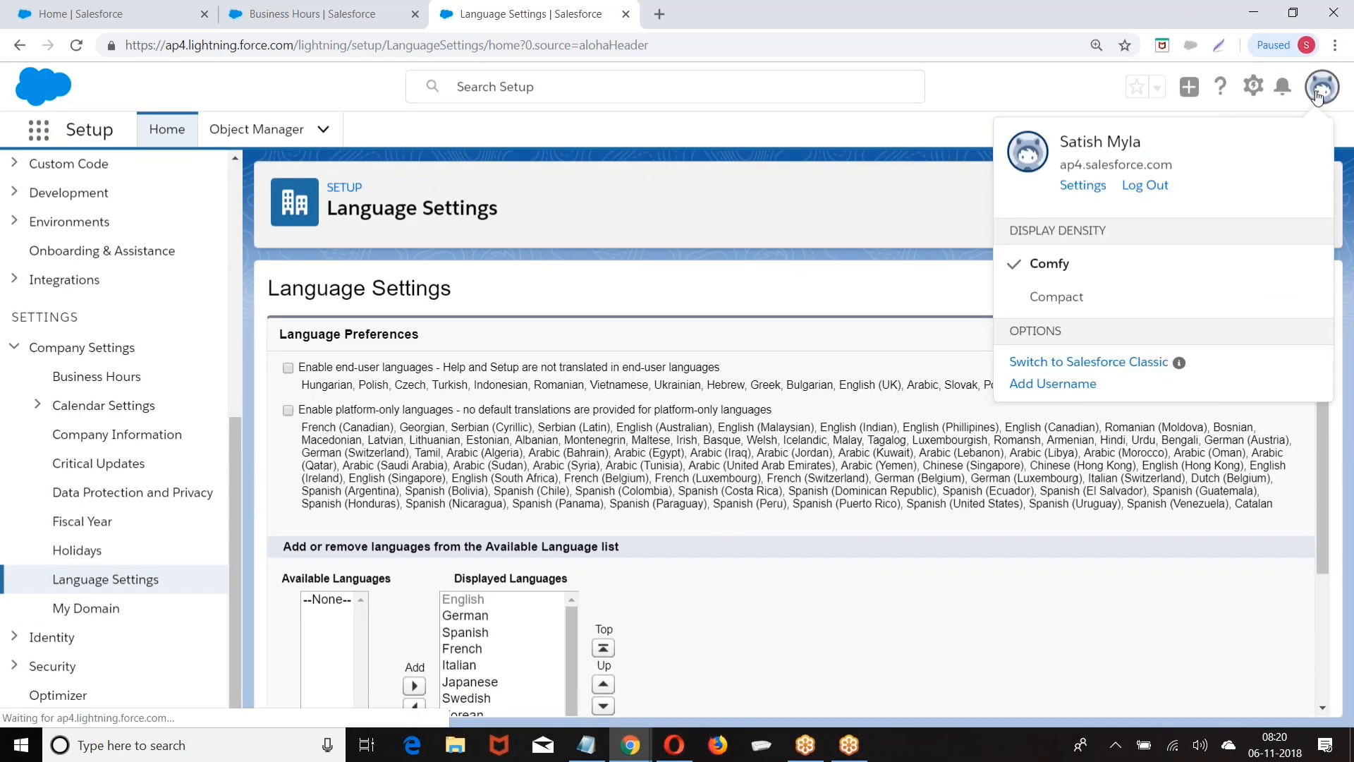
{"action": "left_click", "coordinate": [1061, 364]}
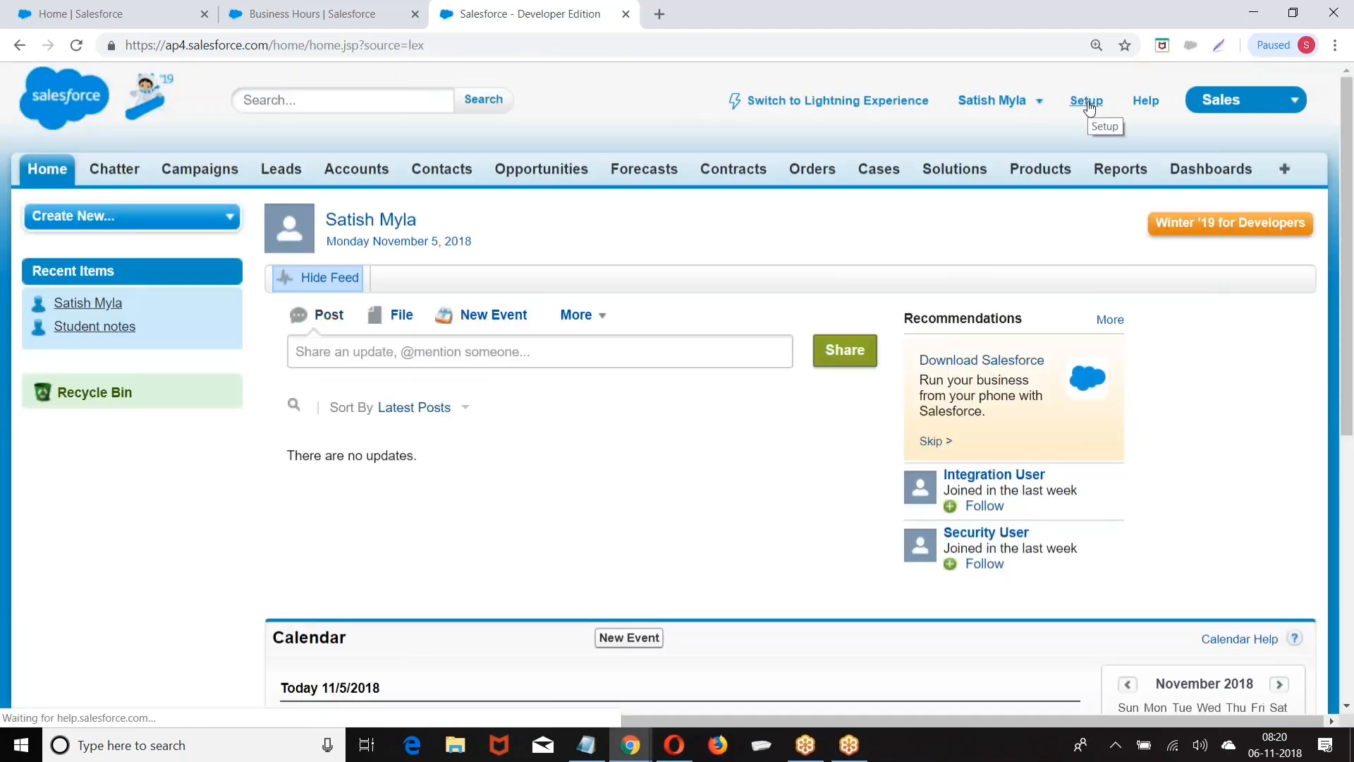
{"action": "left_click", "coordinate": [1093, 106]}
- Expand Company Profile in the Administer section and open its Language Settings page
{"action": "scroll", "coordinate": [1276, 400], "scroll_direction": "down", "scroll_amount": 10}
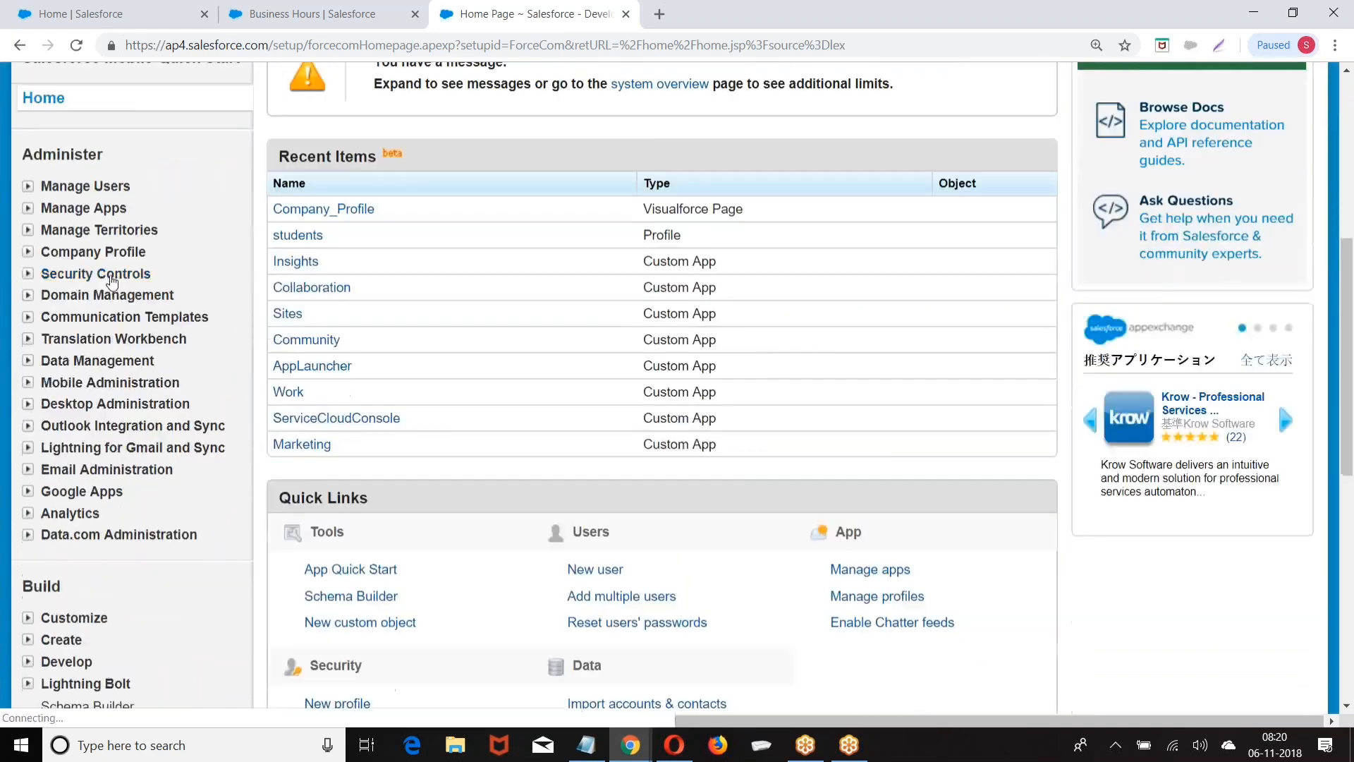
{"action": "scroll", "coordinate": [1276, 490], "scroll_direction": "up", "scroll_amount": 5}
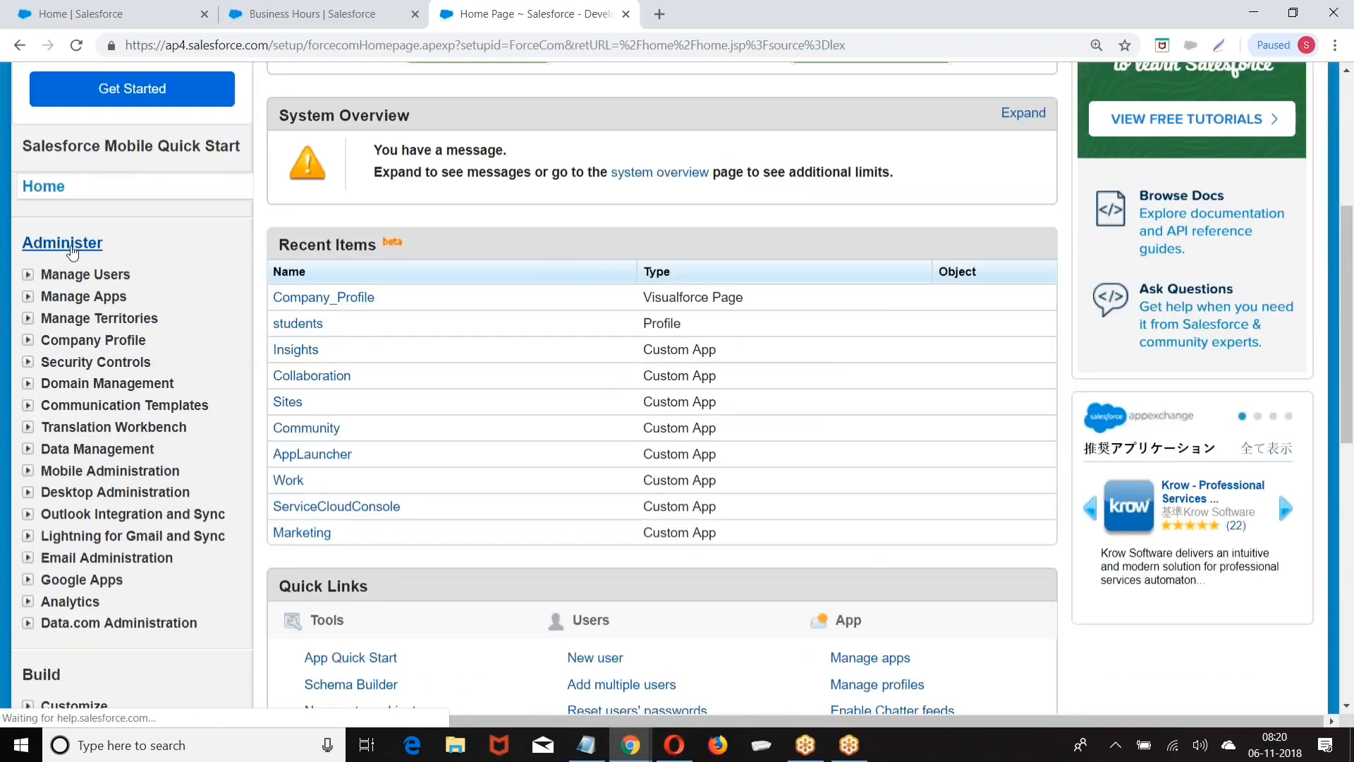
{"action": "scroll", "coordinate": [27, 294], "scroll_direction": "down", "scroll_amount": 3}
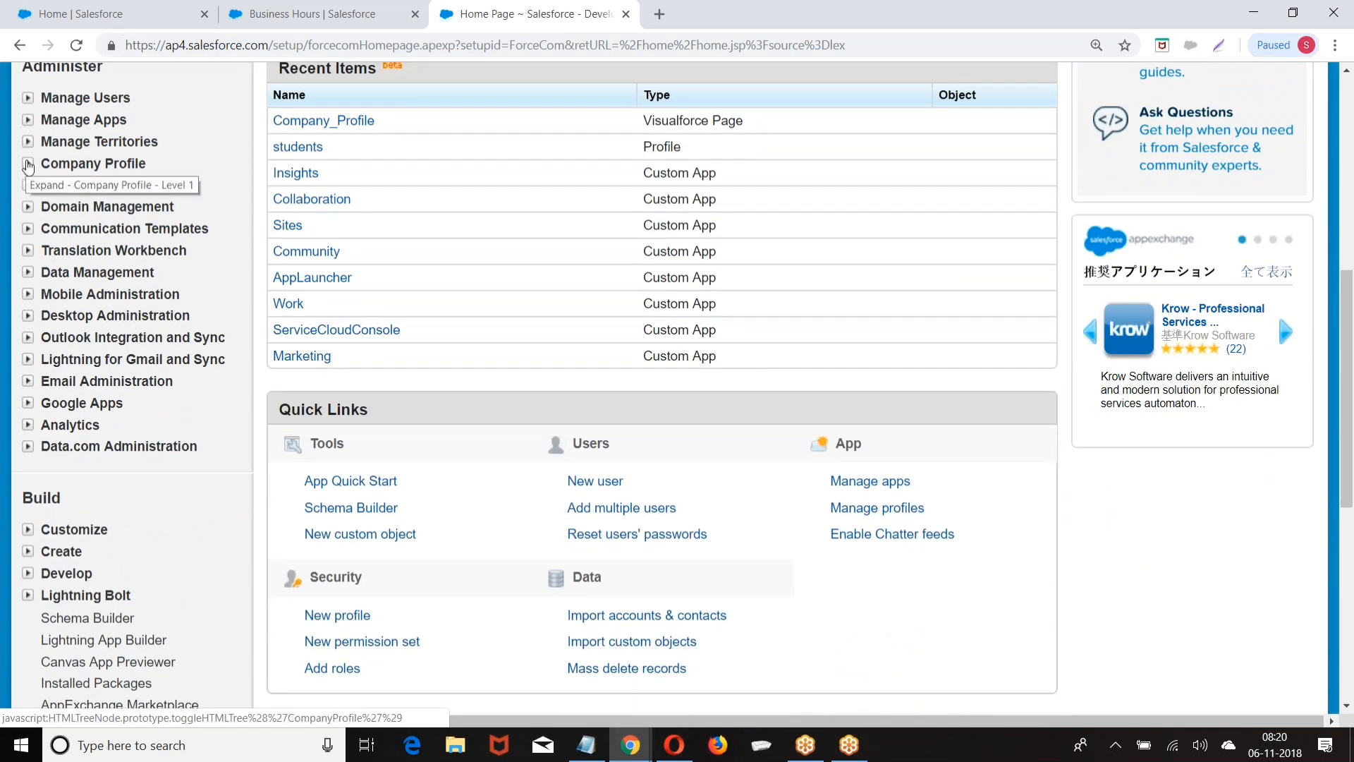
{"action": "left_click", "coordinate": [28, 166]}
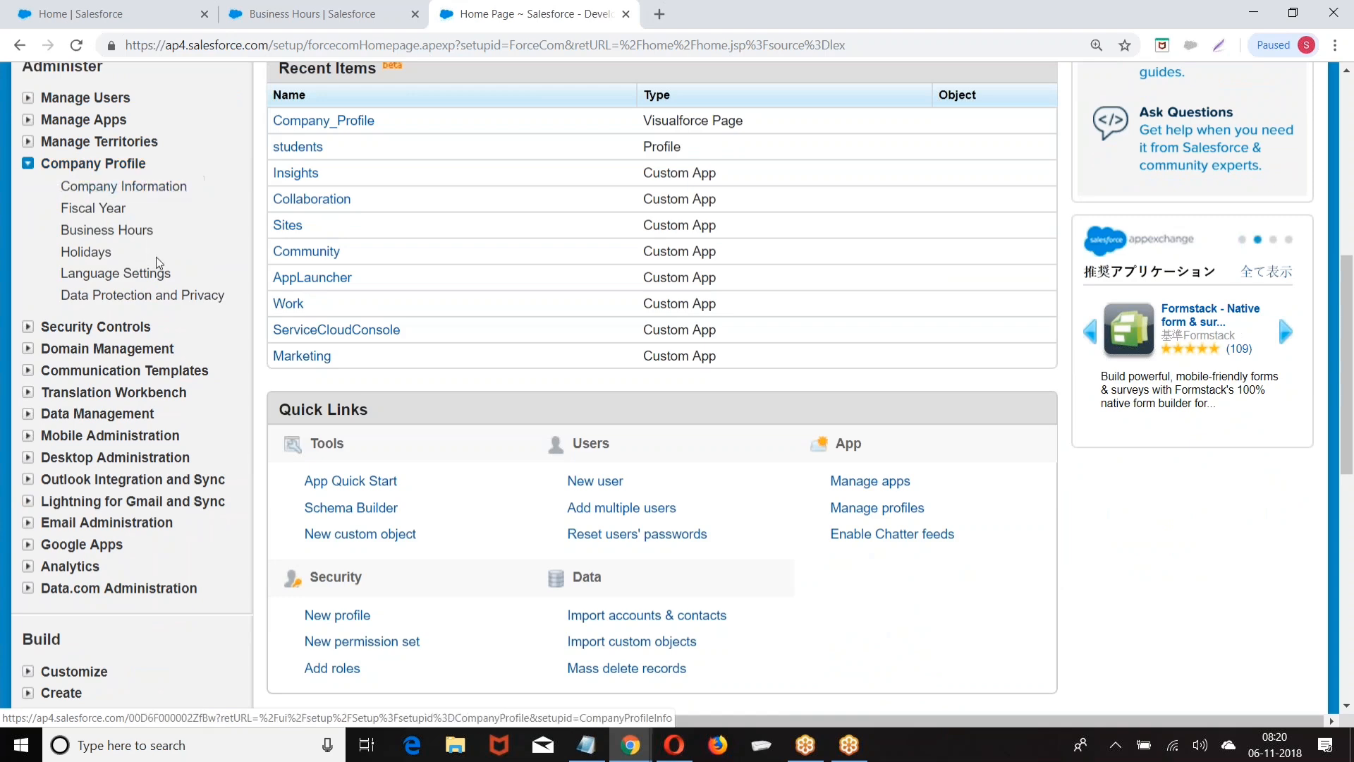
{"action": "left_click", "coordinate": [96, 277]}
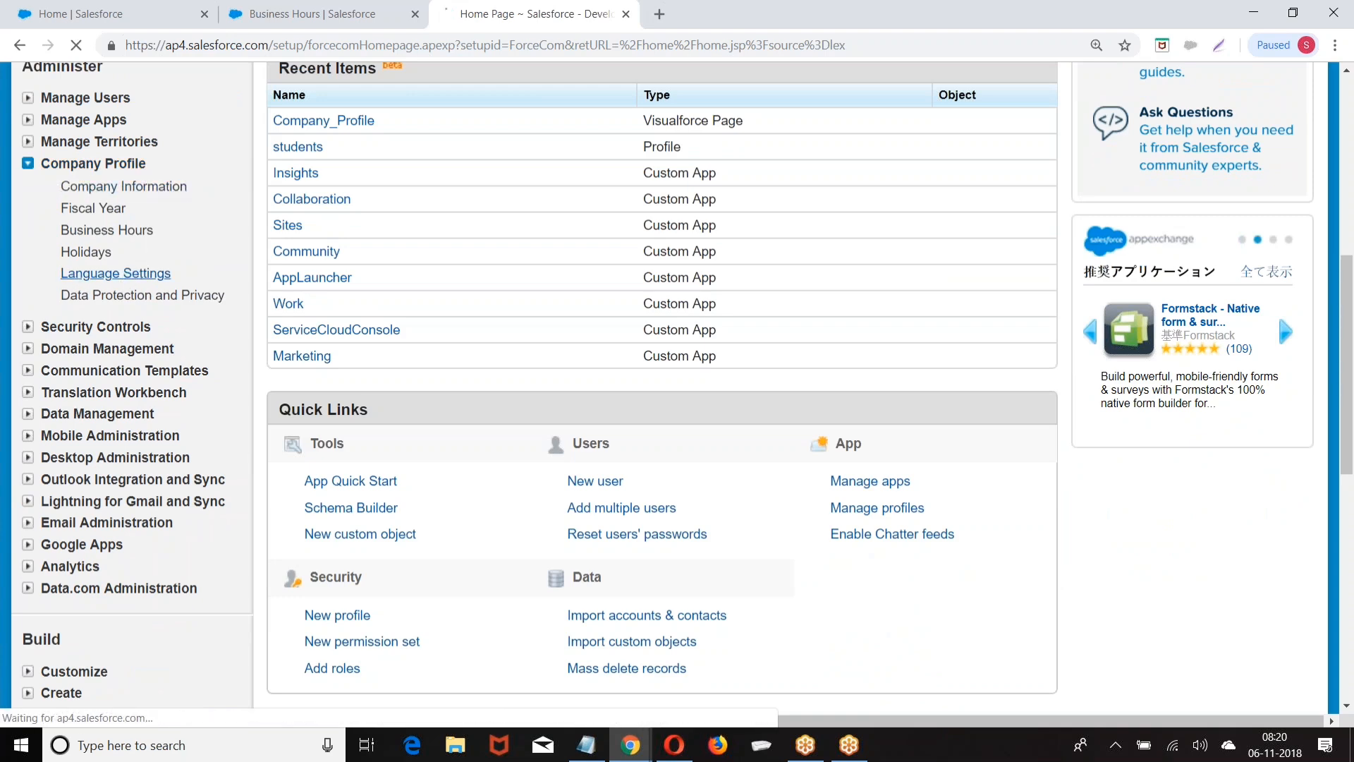
- Highlight the end-user and platform-only option labels in Language Preferences and enable end-user languages
{"action": "scroll", "coordinate": [328, 221], "scroll_direction": "down", "scroll_amount": 1}
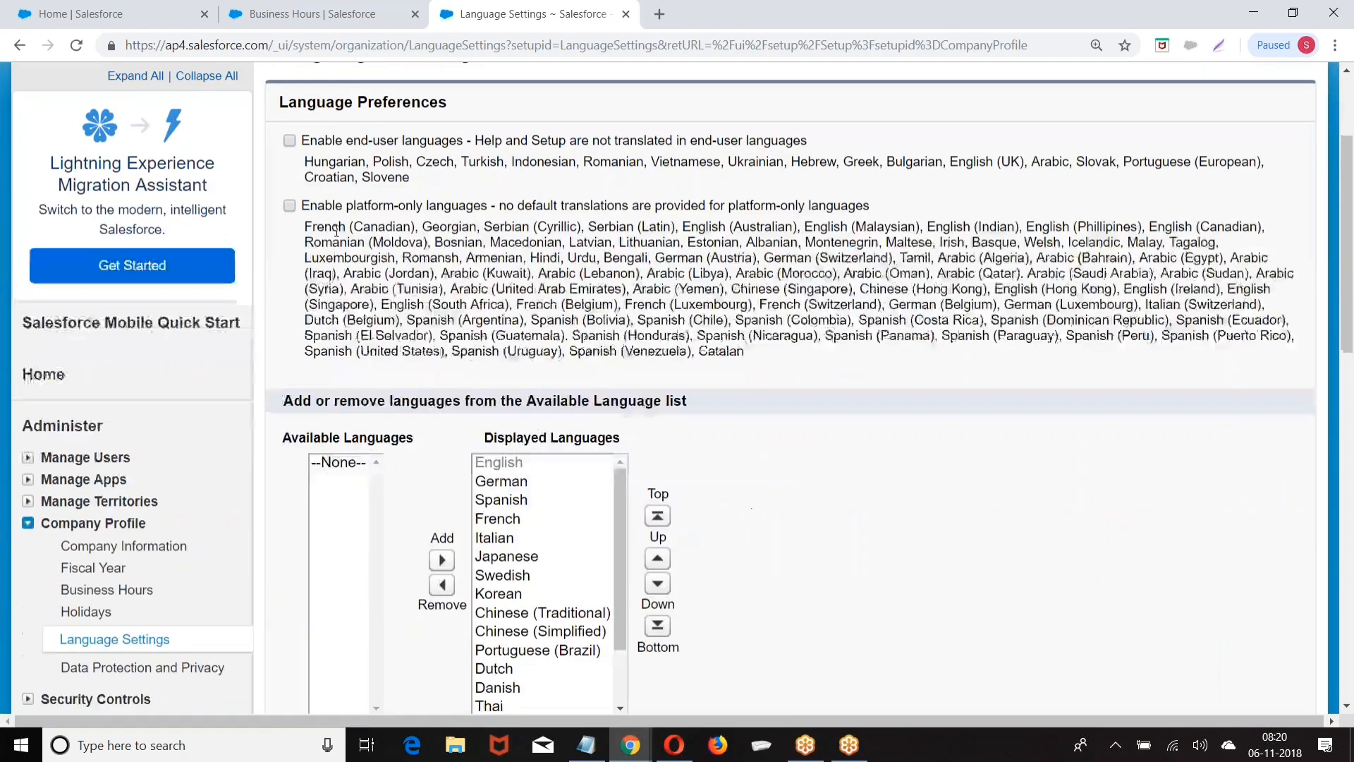
{"action": "left_click_drag", "start_coordinate": [302, 229], "coordinate": [485, 229]}
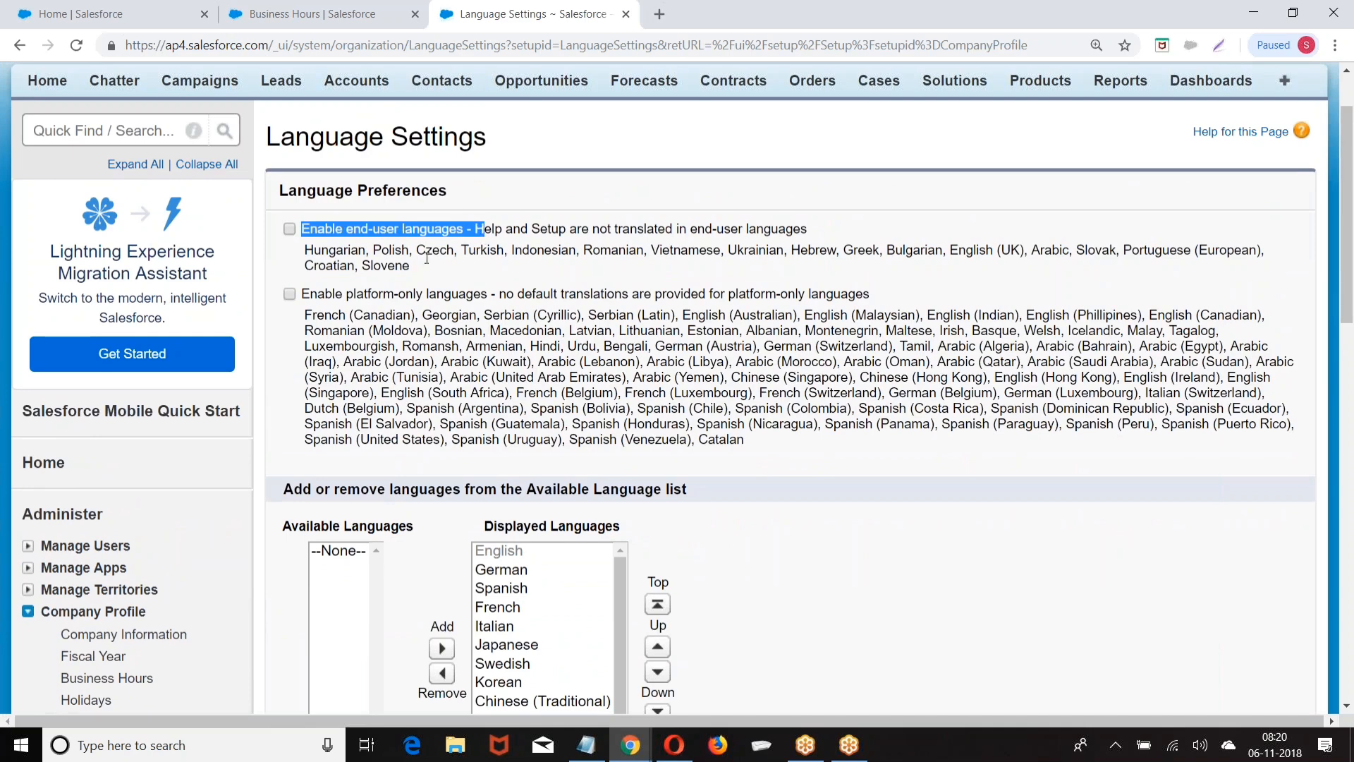
{"action": "left_click_drag", "start_coordinate": [304, 295], "coordinate": [482, 295]}
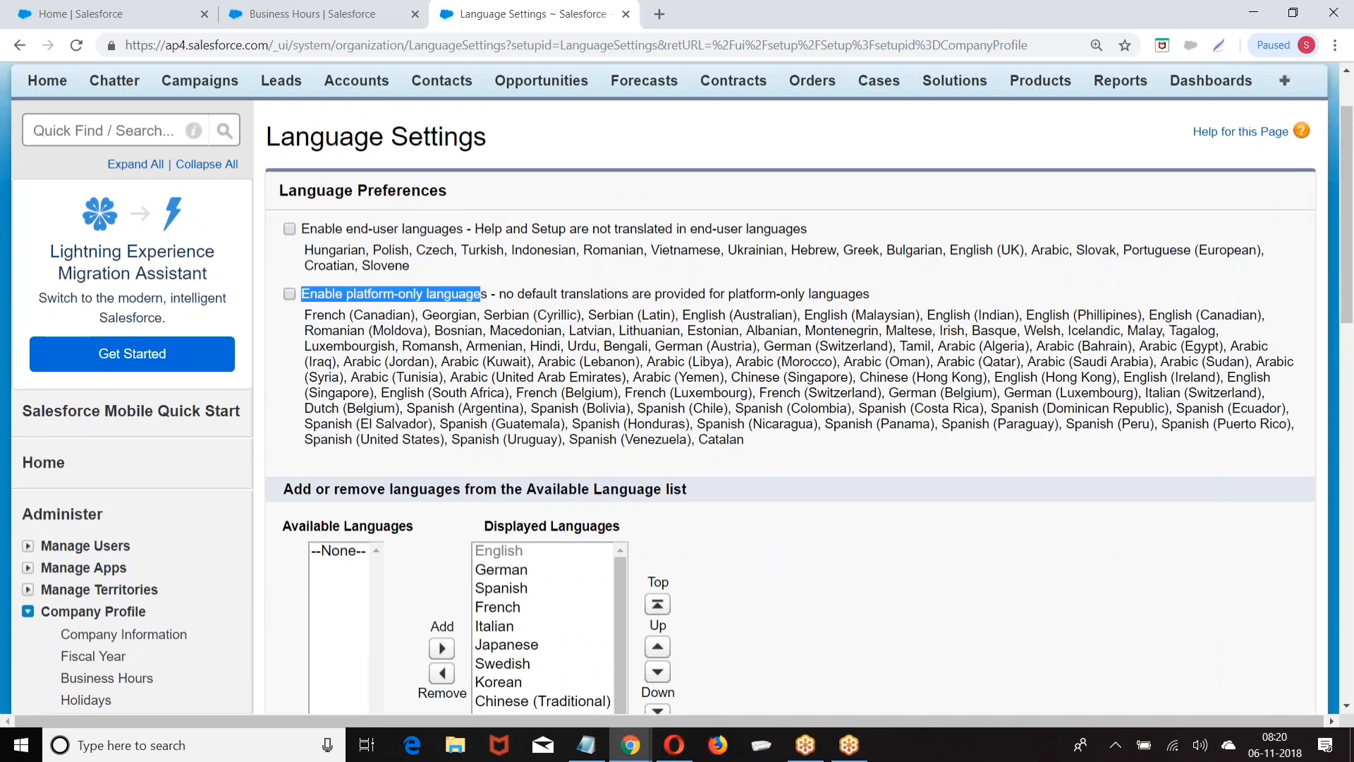
{"action": "left_click", "coordinate": [290, 230]}
- Add Turkish, Indonesian, Romanian and Vietnamese from the available languages to the displayed languages and review the page
{"action": "scroll", "coordinate": [370, 451], "scroll_direction": "down", "scroll_amount": 3}
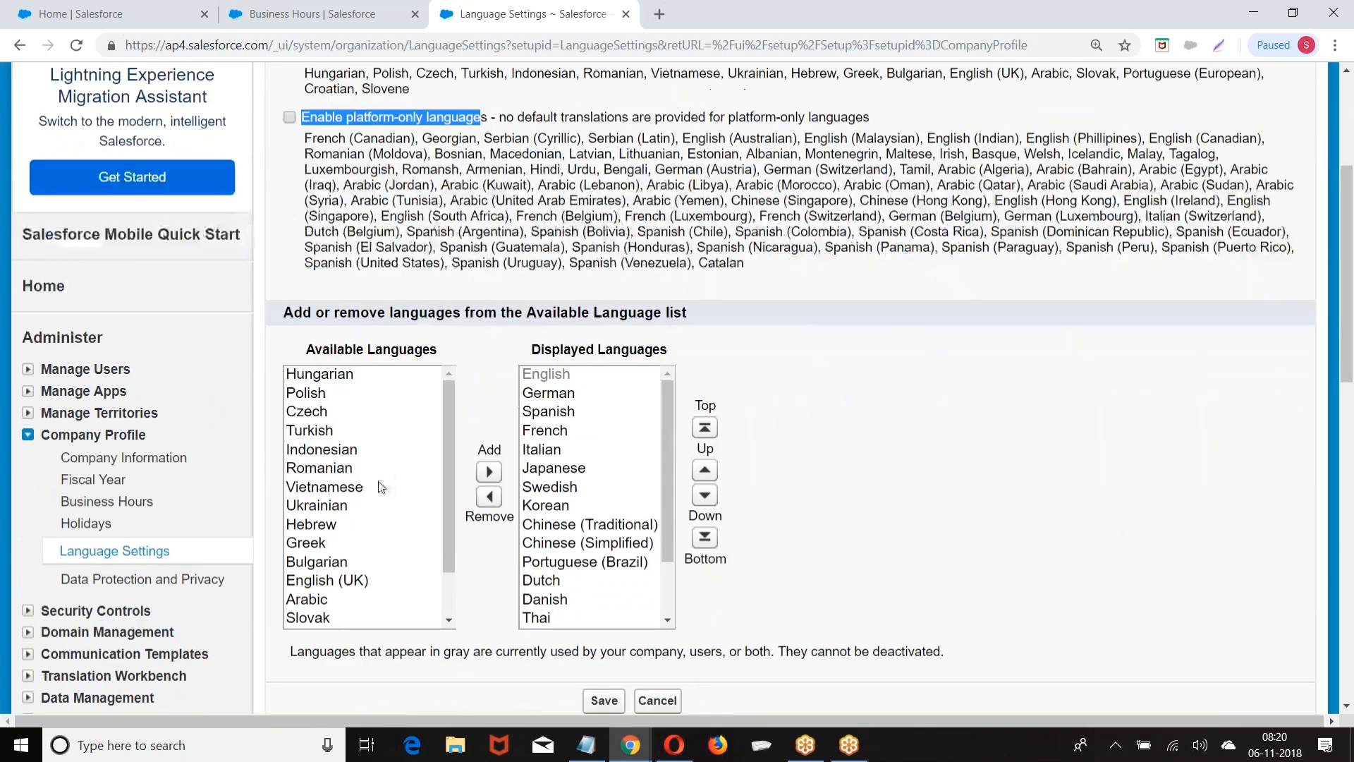
{"action": "left_click_drag", "start_coordinate": [370, 487], "coordinate": [370, 425]}
{"action": "left_click", "coordinate": [489, 470]}
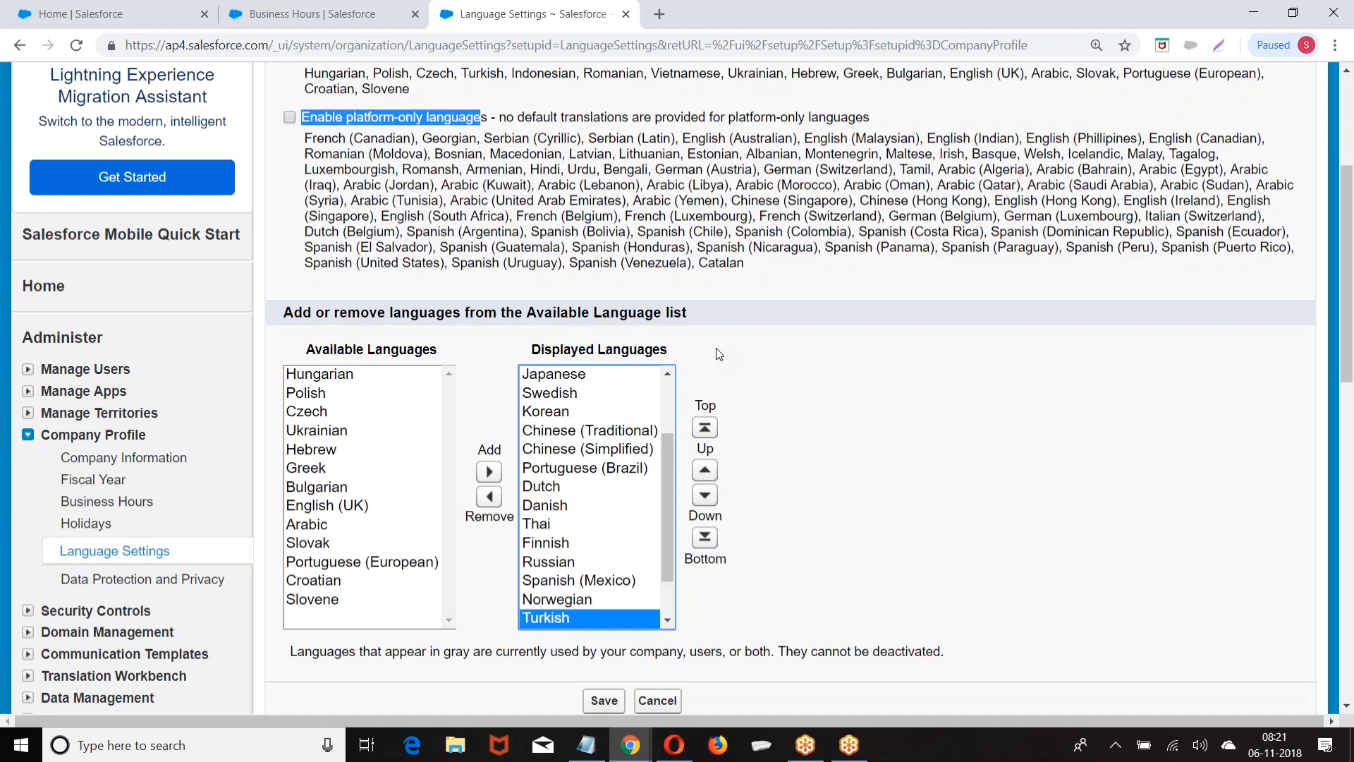
{"action": "scroll", "coordinate": [1024, 208], "scroll_direction": "up", "scroll_amount": 4}
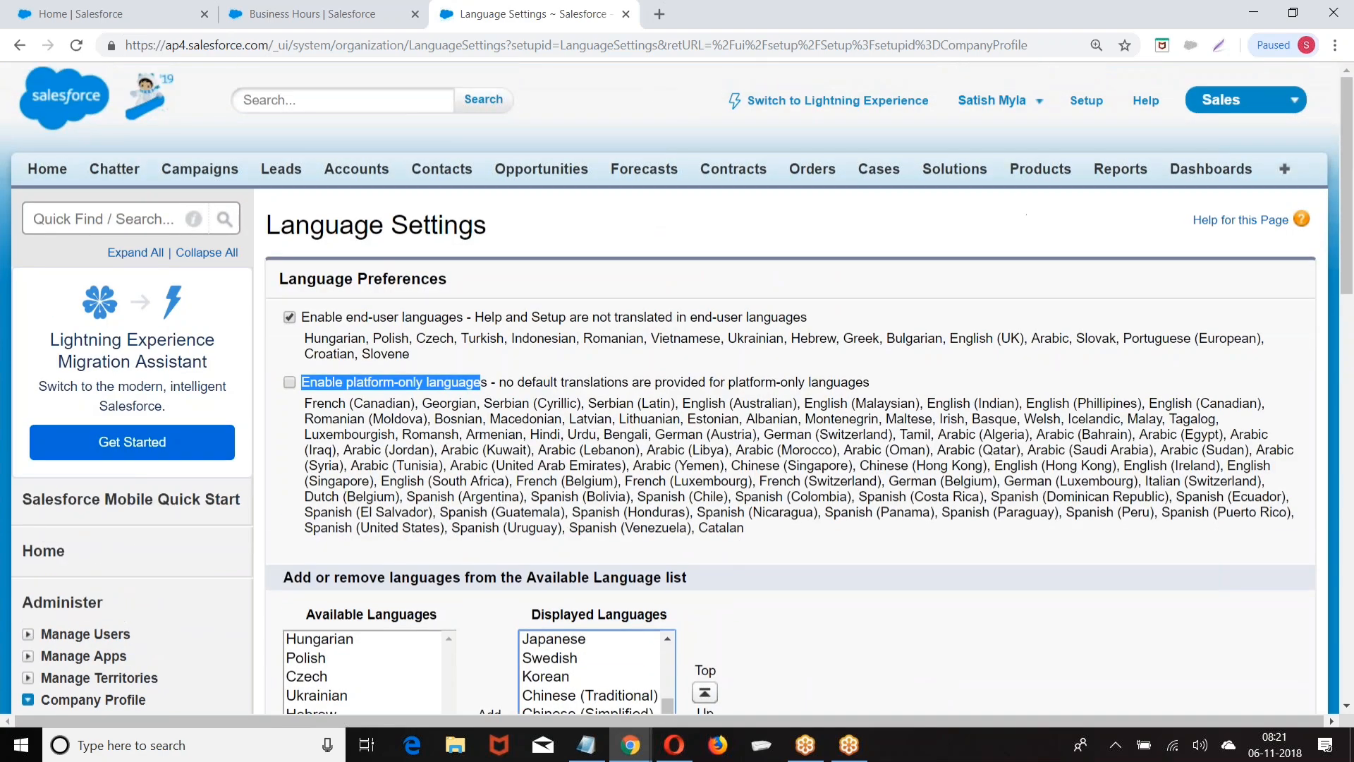
{"action": "scroll", "coordinate": [602, 326], "scroll_direction": "down", "scroll_amount": 6}
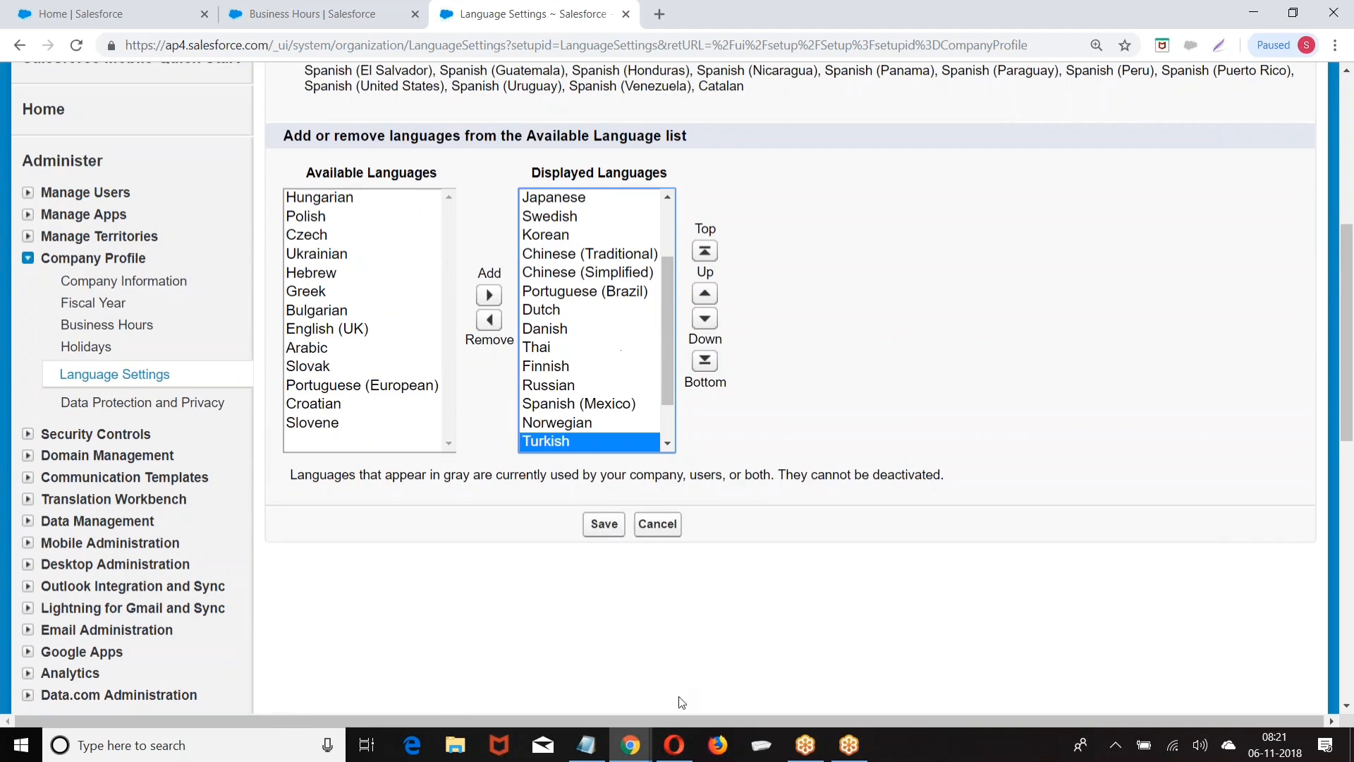
- Switch to the Developer Console and write under Language Settings: "a. This will specify list of languages salesforce will support in translating them ."
{"action": "mouse_move", "coordinate": [639, 744]}
{"action": "left_click", "coordinate": [731, 663]}
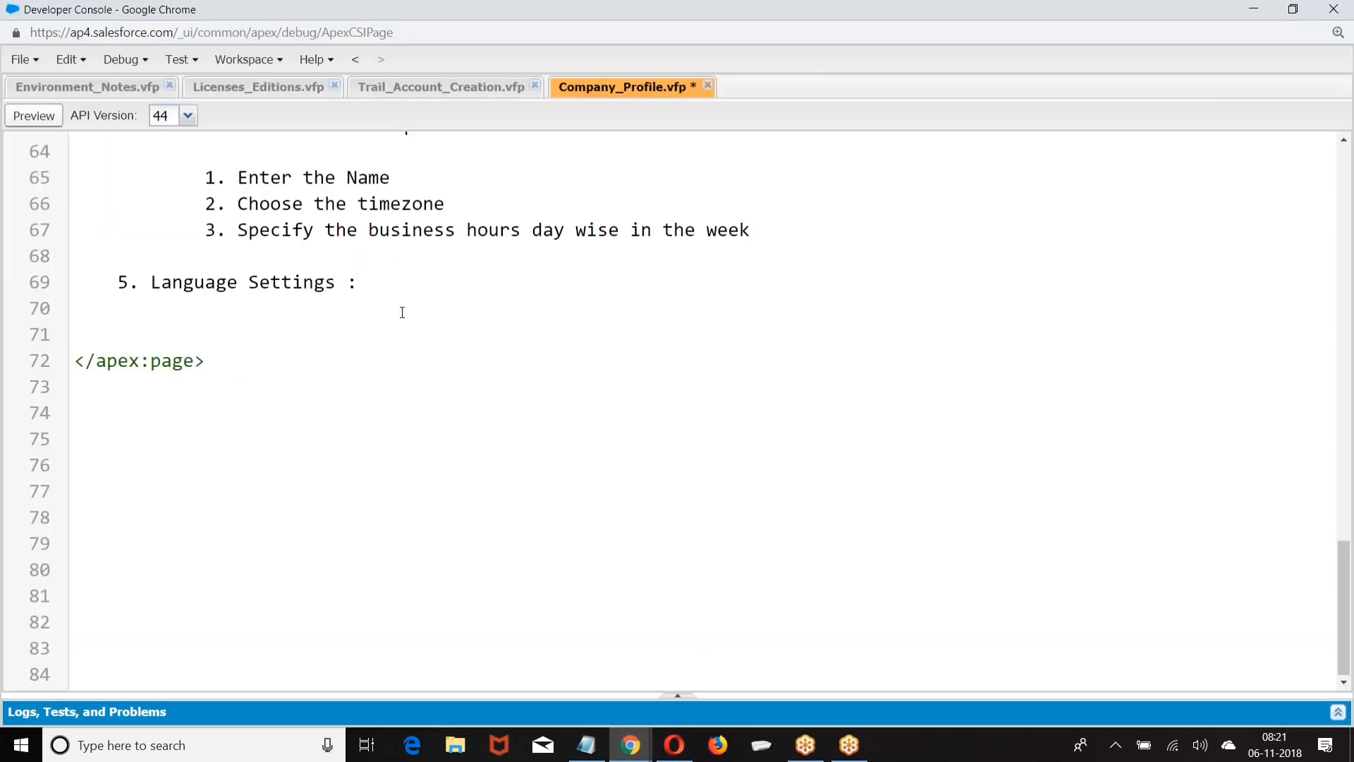
{"action": "type", "text": "a. This will specify"}
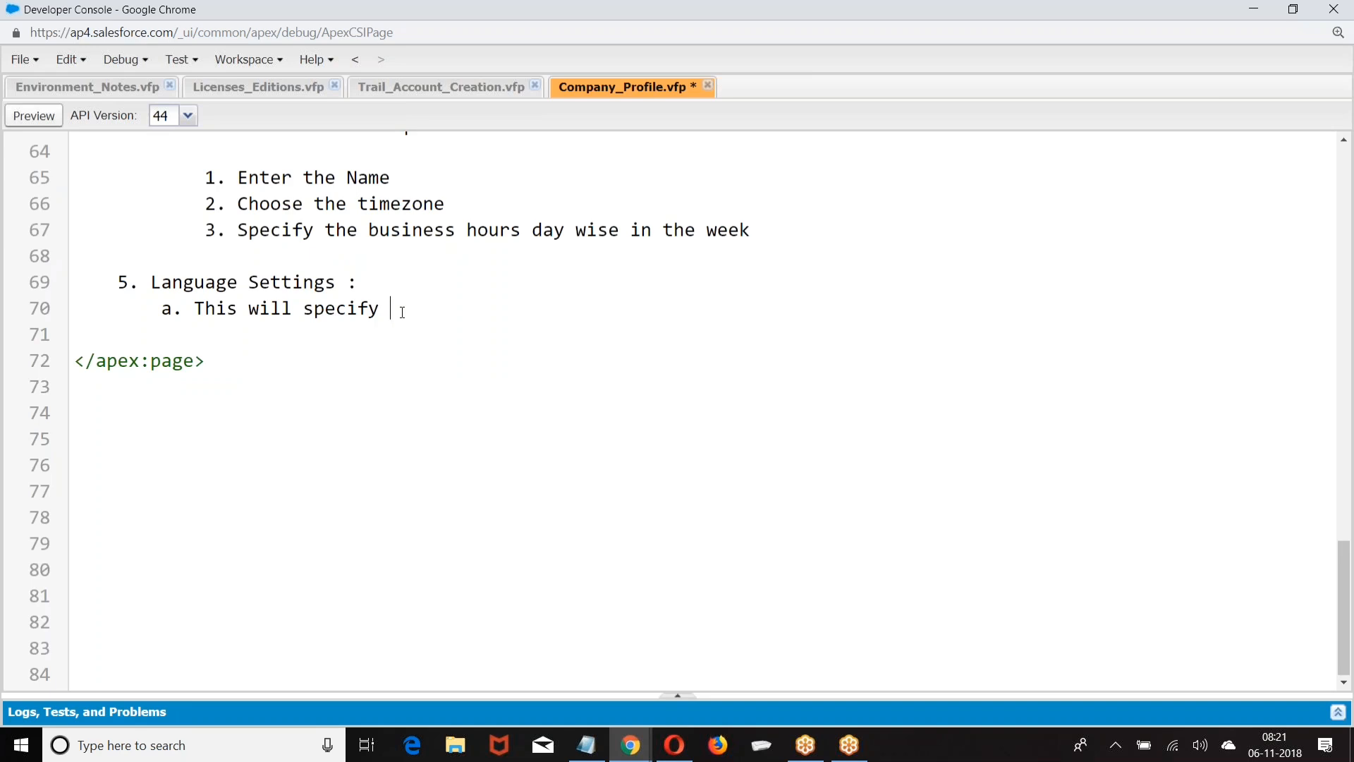
{"action": "type", "text": " list of languages s"}
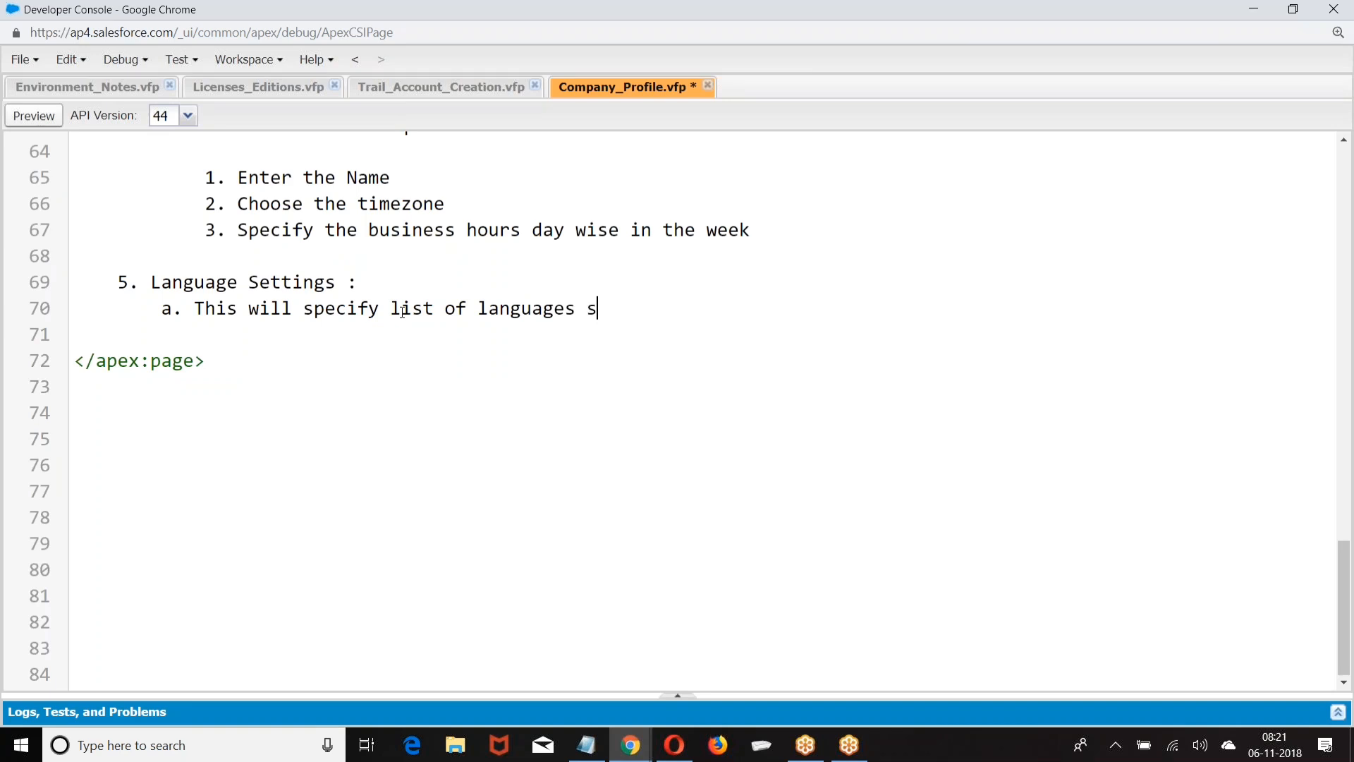
{"action": "type", "text": "alesforce will "}
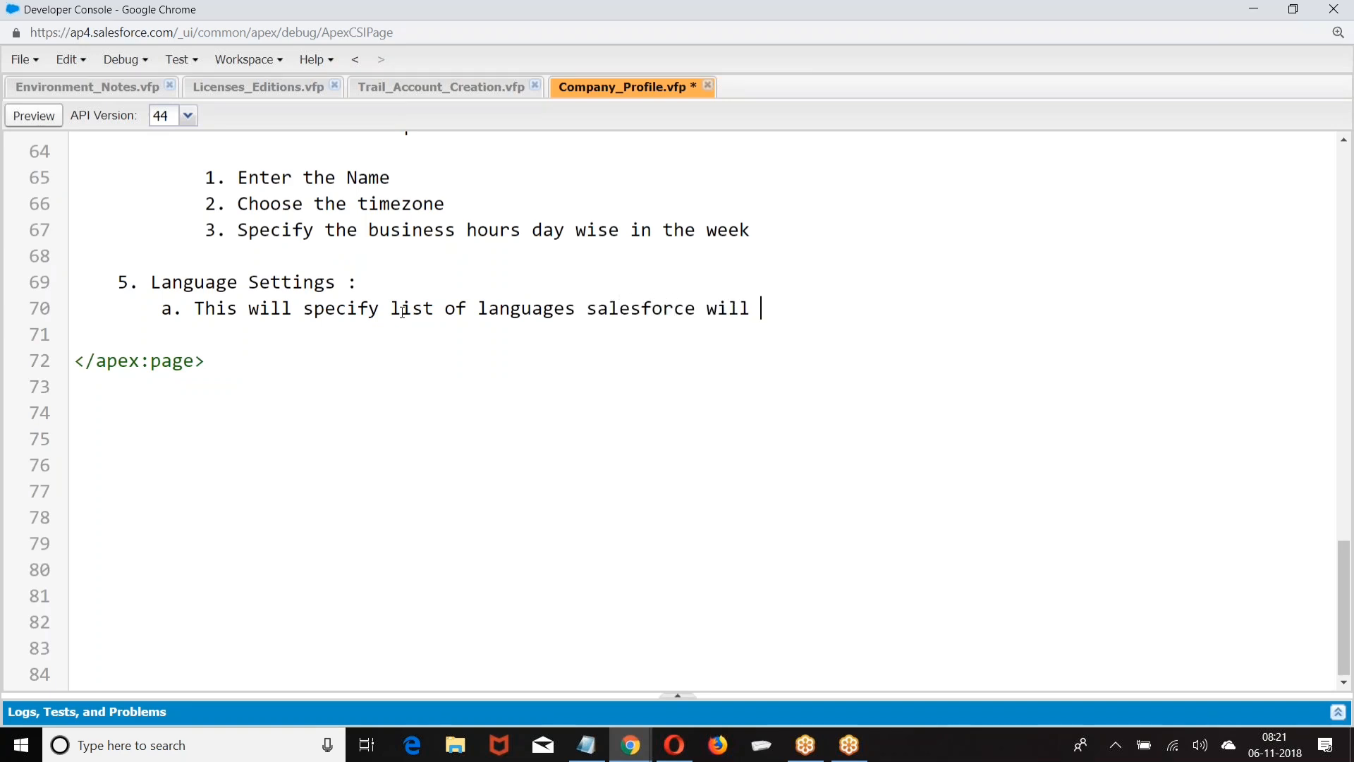
{"action": "type", "text": "support in transa"}
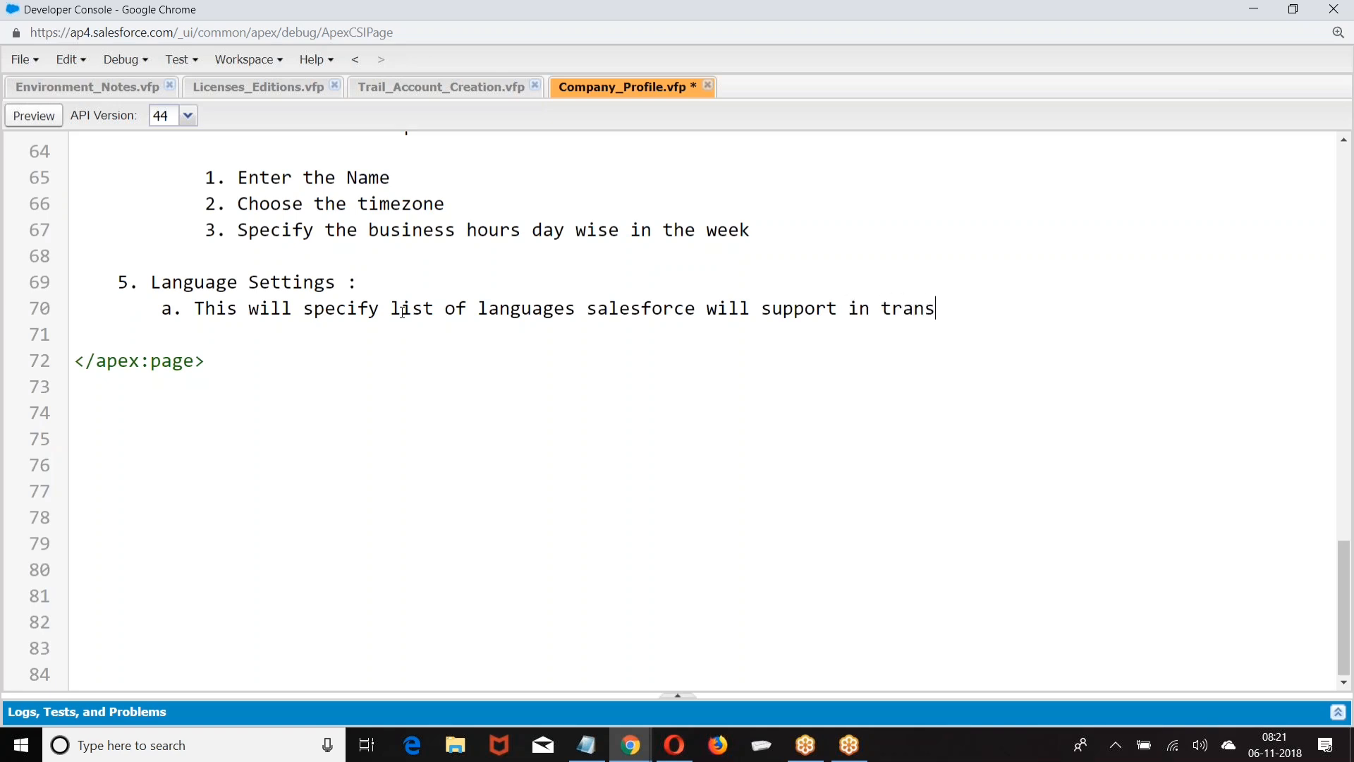
{"action": "key", "text": "BackSpace"}
{"action": "type", "text": "lating to"}
{"action": "key", "text": "BackSpace"}
{"action": "key", "text": "BackSpace"}
{"action": "type", "text": "as"}
{"action": "key", "text": "BackSpace"}
{"action": "key", "text": "BackSpace"}
{"action": "type", "text": "them "}
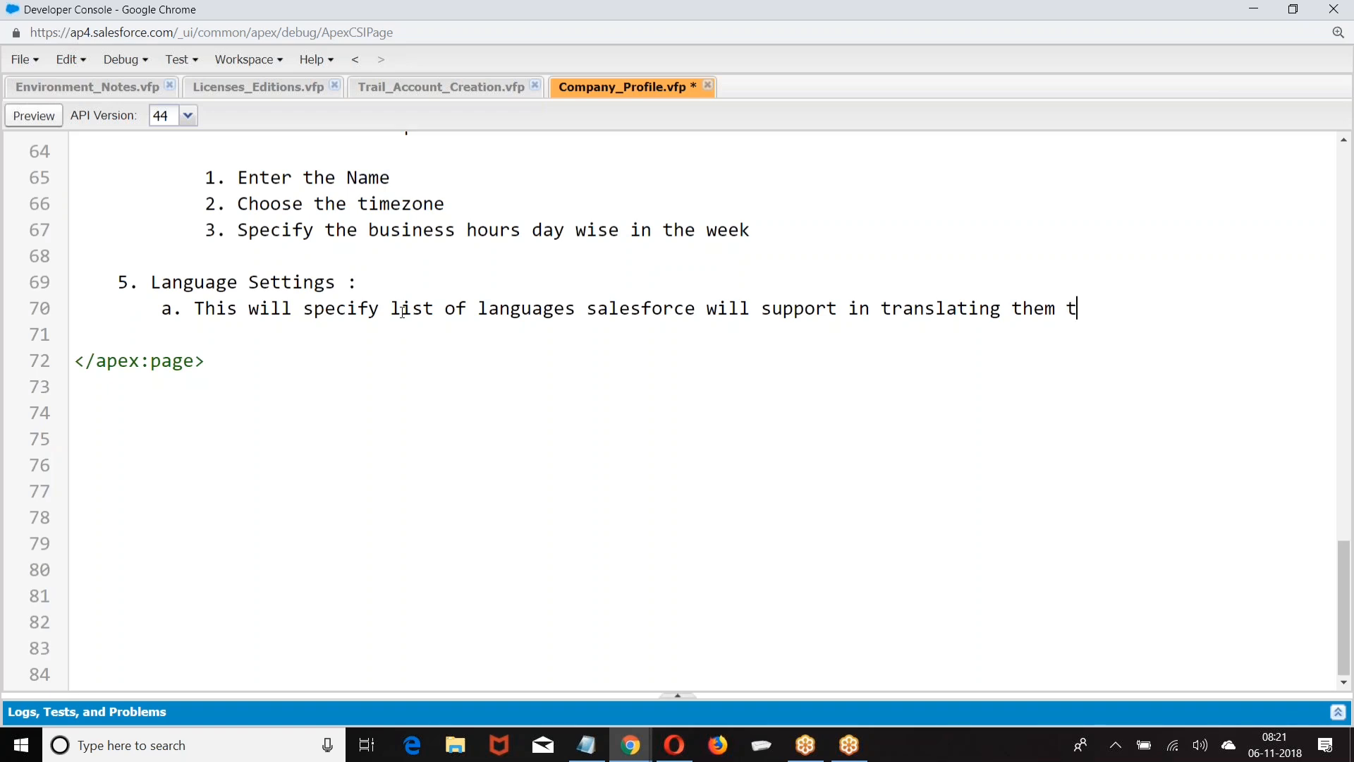
{"action": "type", "text": "."}
{"action": "key", "text": "Return"}
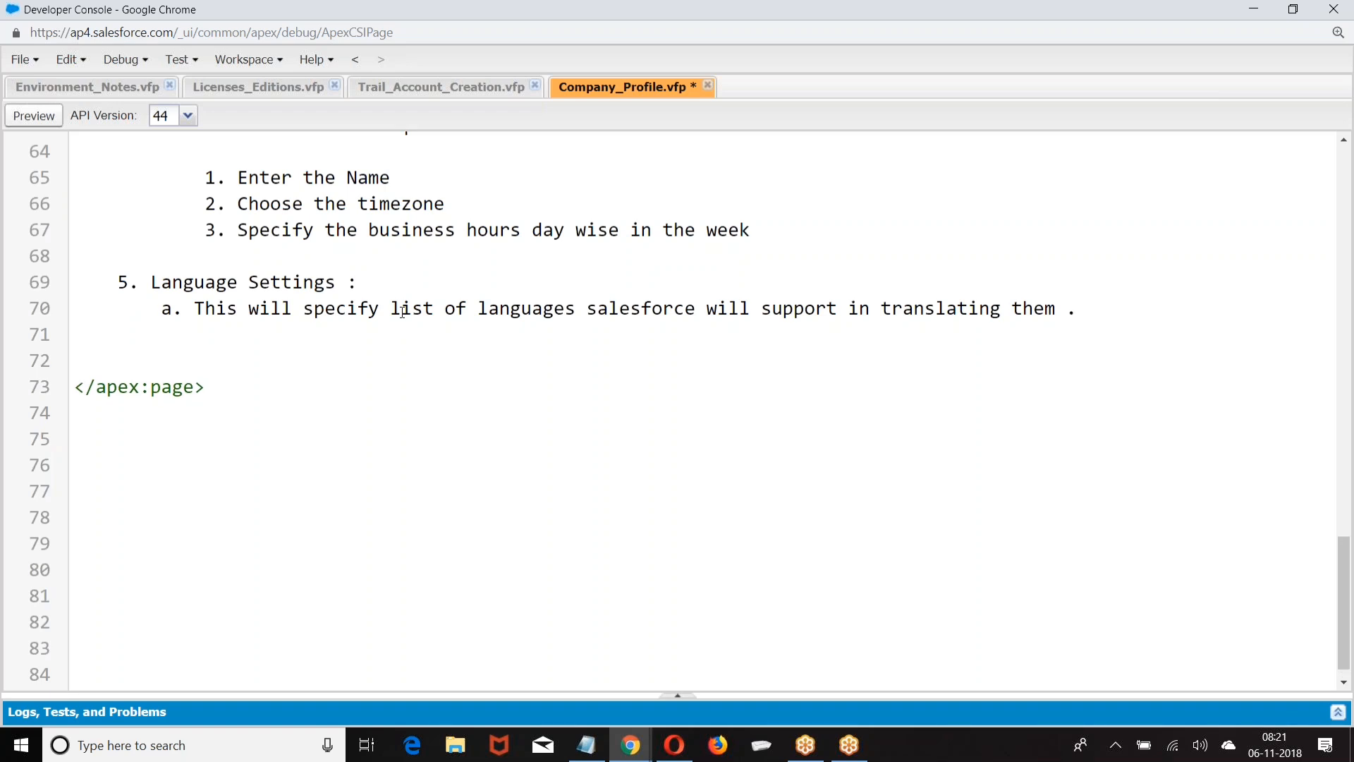
- Add the point "b. There are two types of languages" under Language Settings and start an indented line below it
{"action": "type", "text": "b. There are two t"}
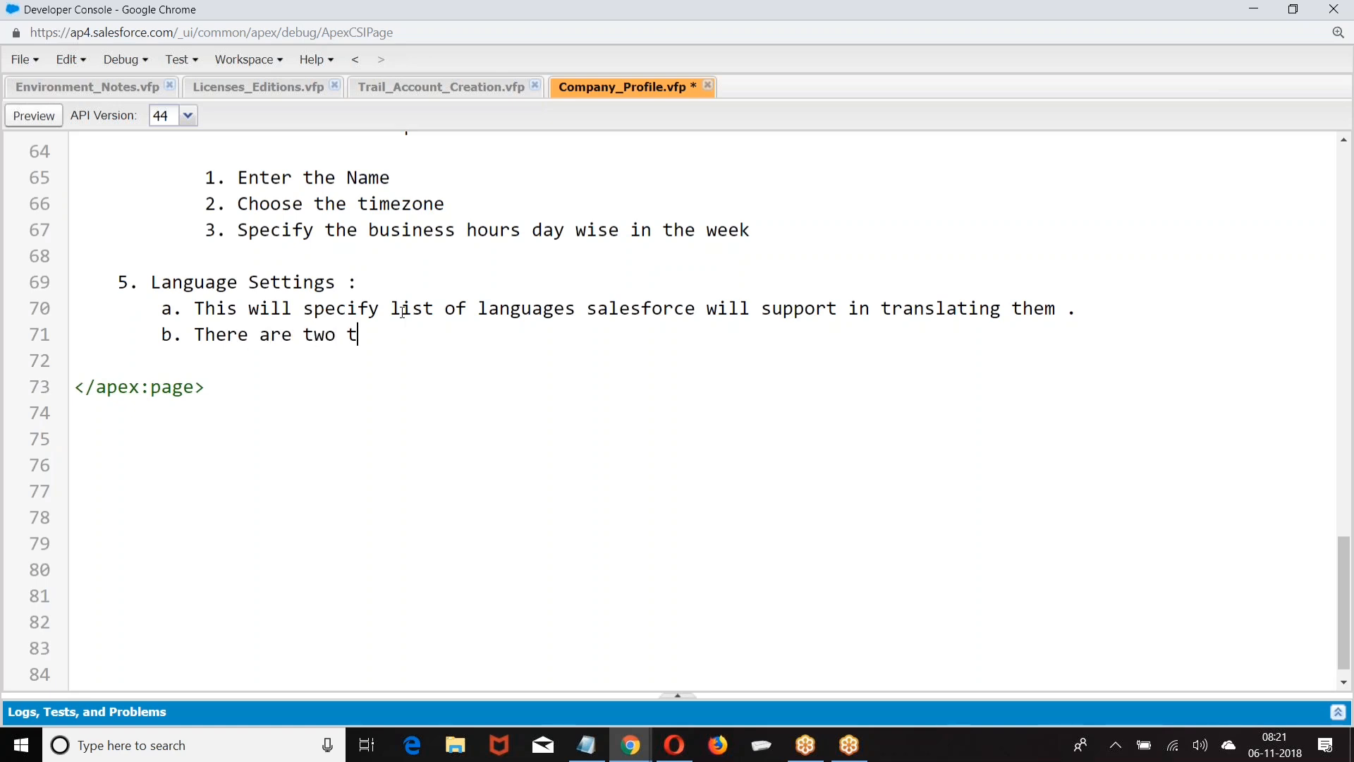
{"action": "type", "text": "ypes of languag"}
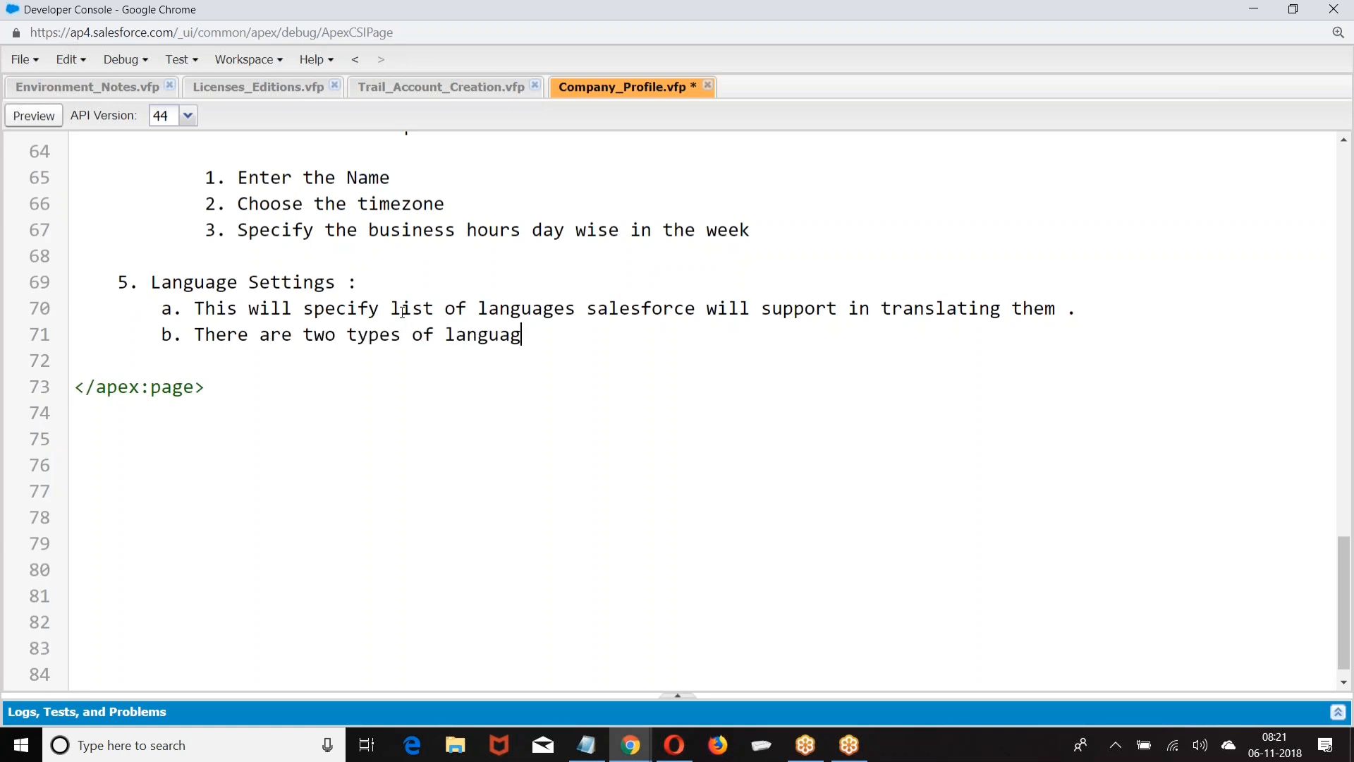
{"action": "type", "text": "es"}
{"action": "key", "text": "Return"}
{"action": "key", "text": "Tab"}
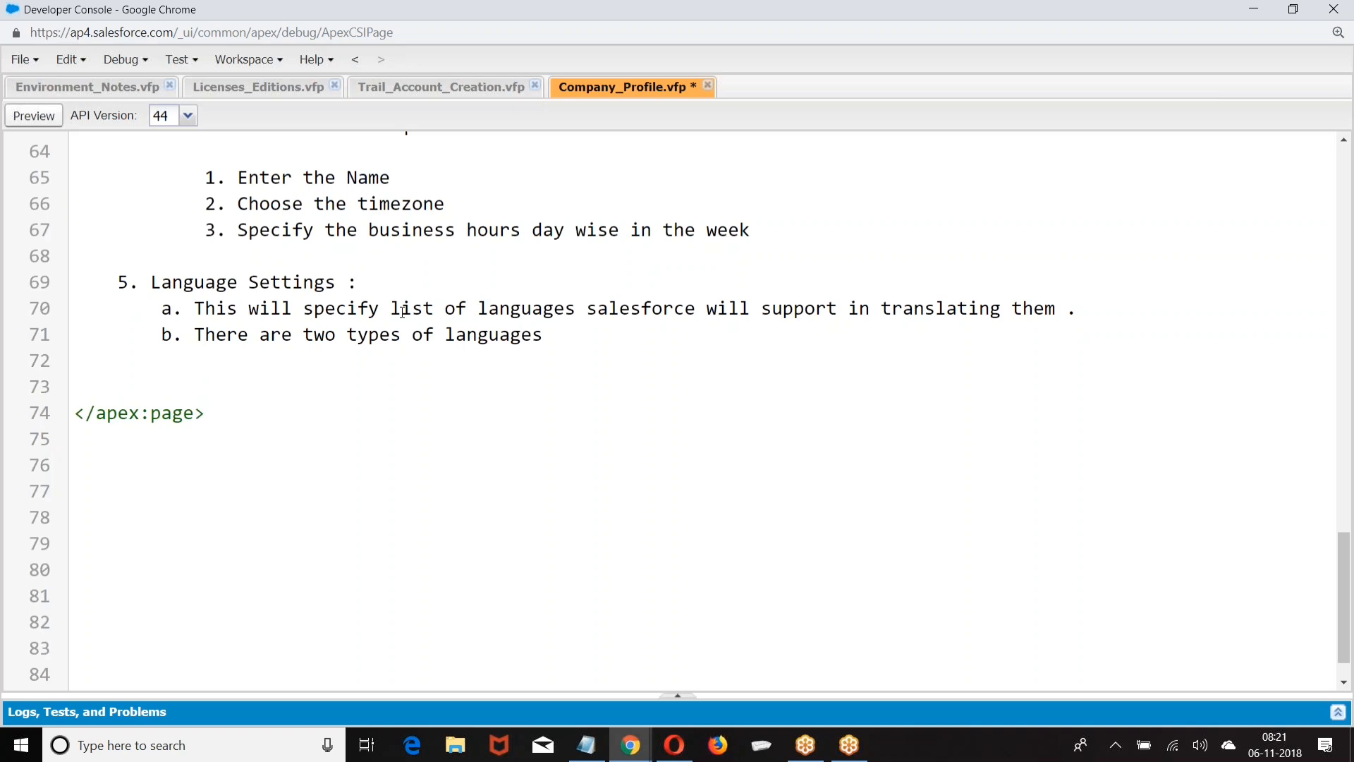
- List "1. End-User language" and "2. Platform only" as numbered items beneath point b
{"action": "type", "text": "1. End"}
{"action": "key", "text": "BackSpace"}
{"action": "type", "text": "-User  lan"}
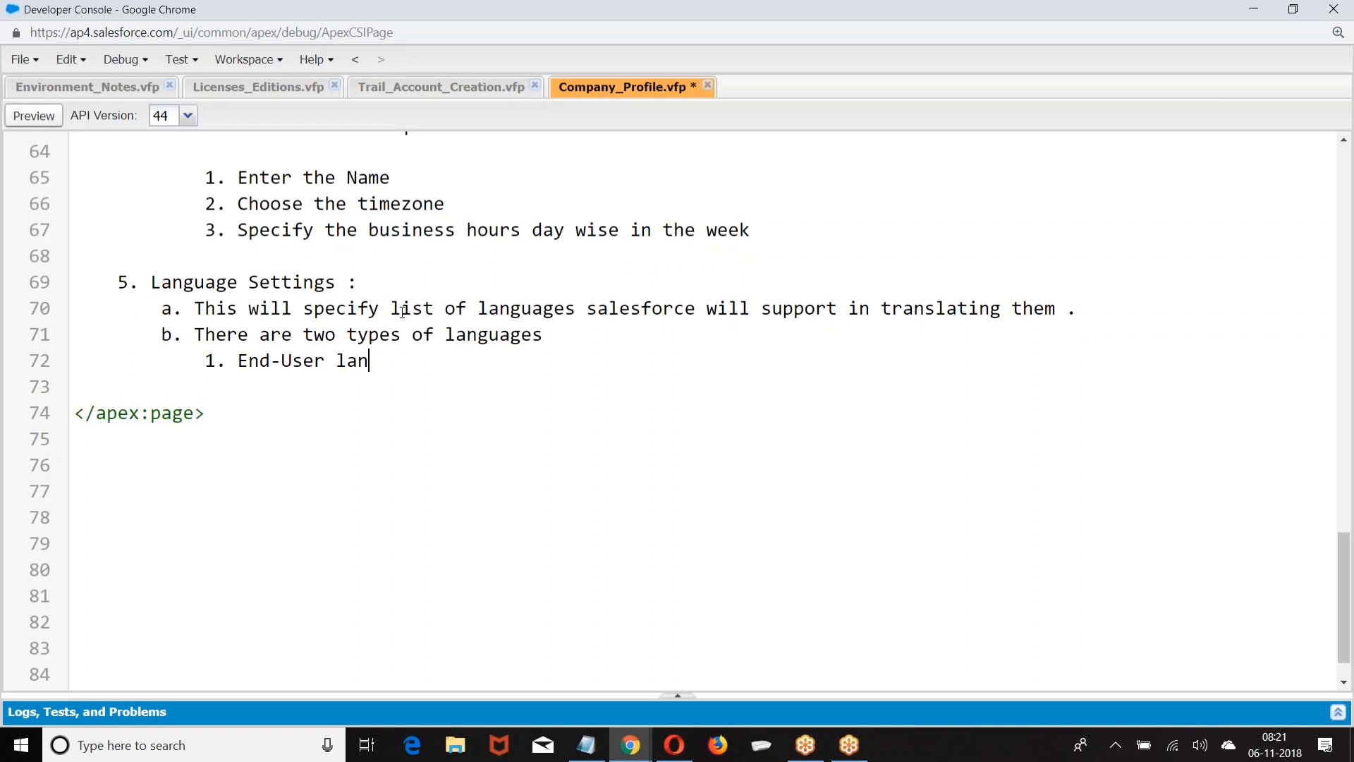
{"action": "type", "text": "guage"}
{"action": "key", "text": "Return"}
{"action": "type", "text": "2"}
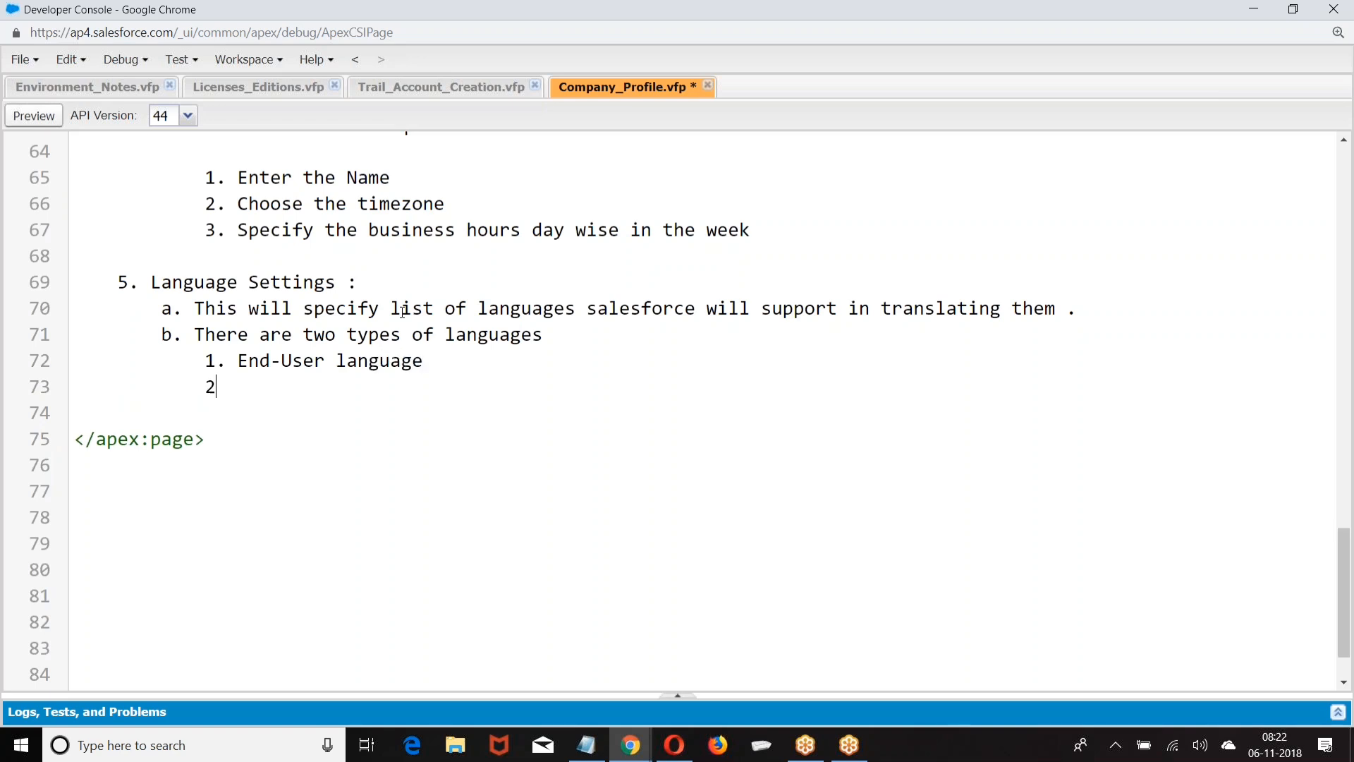
{"action": "type", "text": ". Platform onl"}
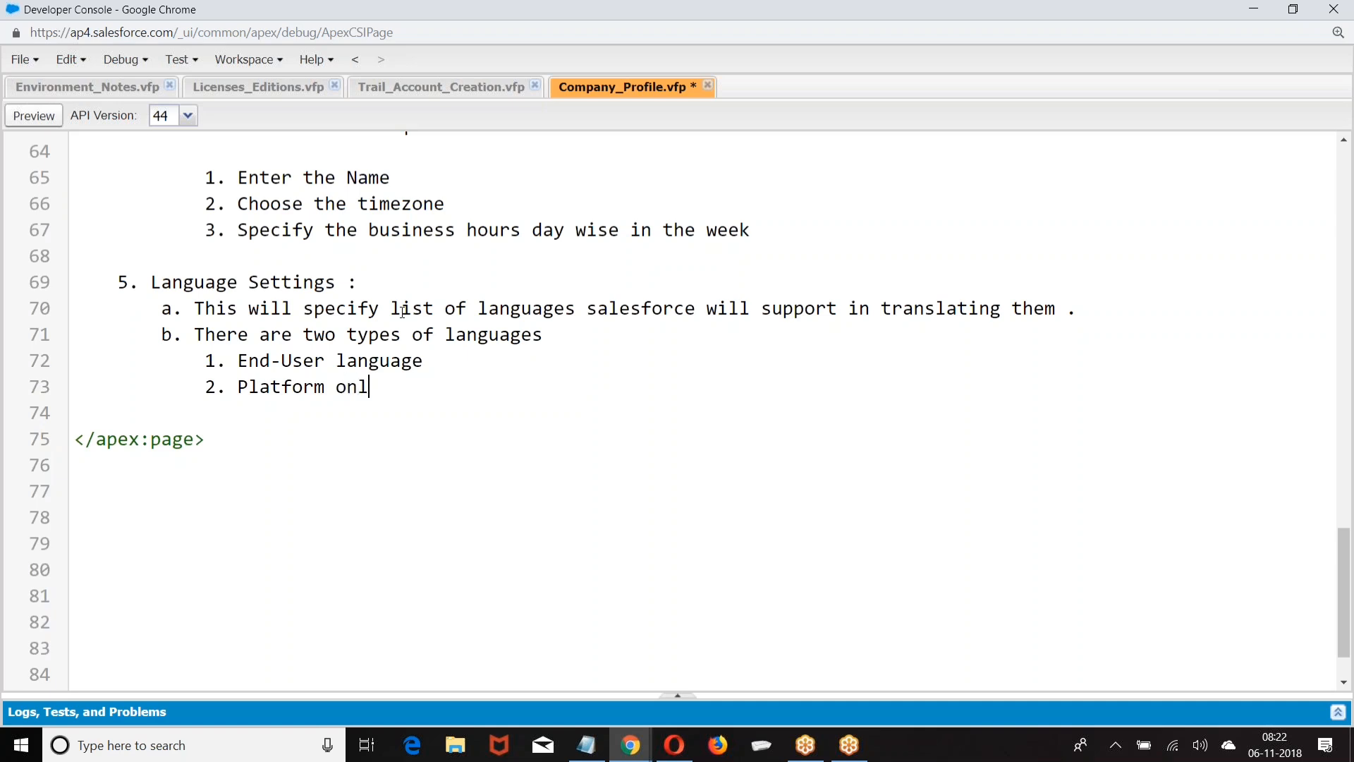
{"action": "type", "text": "y U"}
{"action": "key", "text": "BackSpace"}
{"action": "key", "text": "BackSpace"}
{"action": "key", "text": "BackSpace"}
{"action": "type", "text": "y"}
- Check the platform-only option's wording on the Language Settings page and correct item 2 in the notes to "Platform-only Language."
{"action": "mouse_move", "coordinate": [630, 745]}
{"action": "left_click", "coordinate": [534, 638]}
{"action": "scroll", "coordinate": [376, 311], "scroll_direction": "up", "scroll_amount": 4}
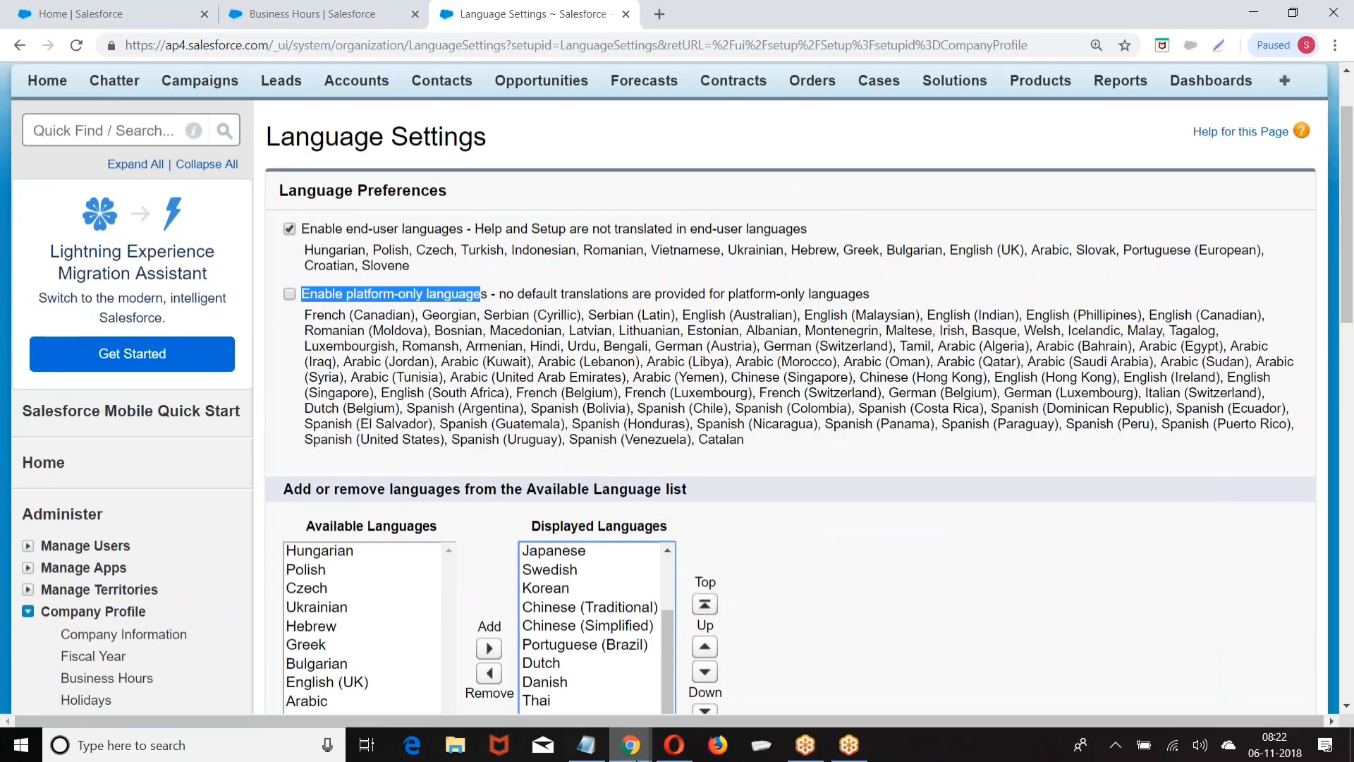
{"action": "left_click", "coordinate": [643, 750]}
{"action": "left_click", "coordinate": [698, 635]}
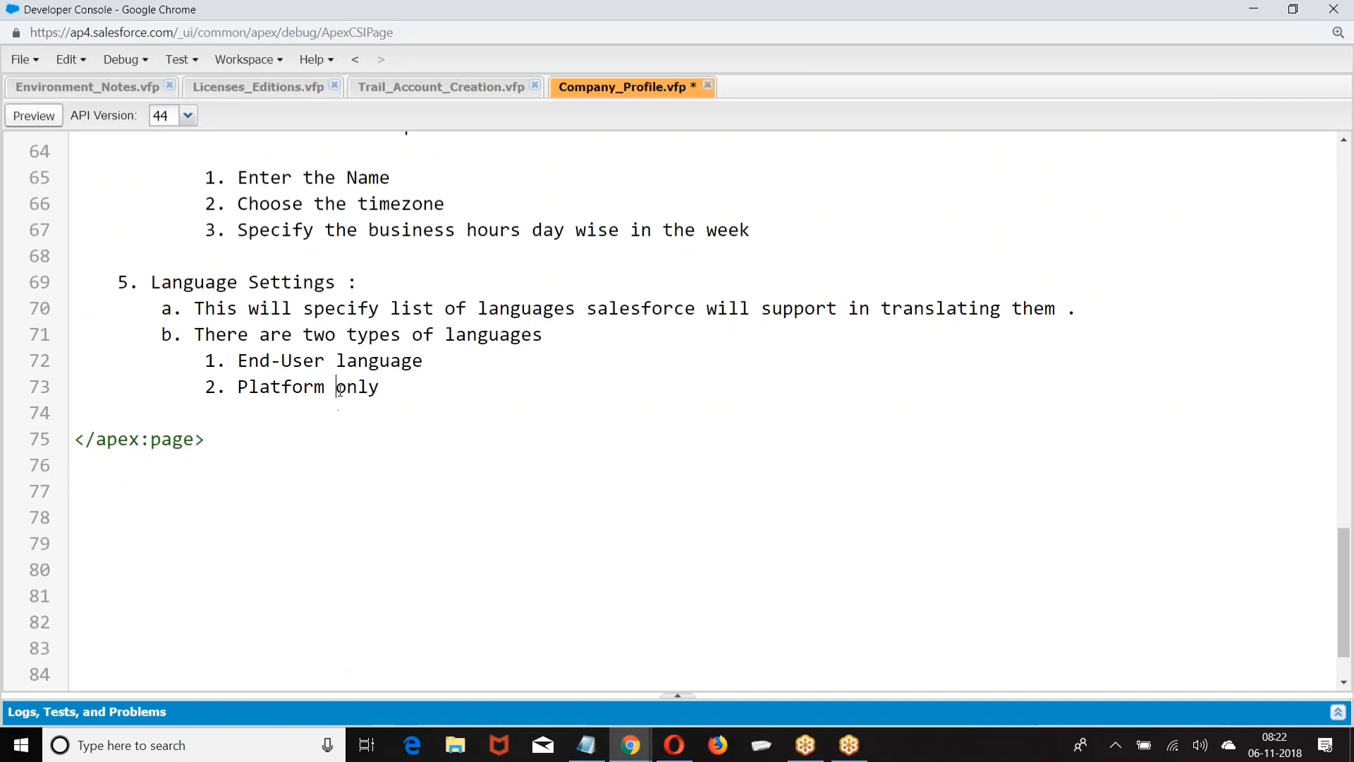
{"action": "key", "text": "BackSpace"}
{"action": "type", "text": "-"}
{"action": "type", "text": " Langugge"}
{"action": "key", "text": "BackSpace"}
{"action": "key", "text": "BackSpace"}
{"action": "key", "text": "BackSpace"}
{"action": "type", "text": "age."}
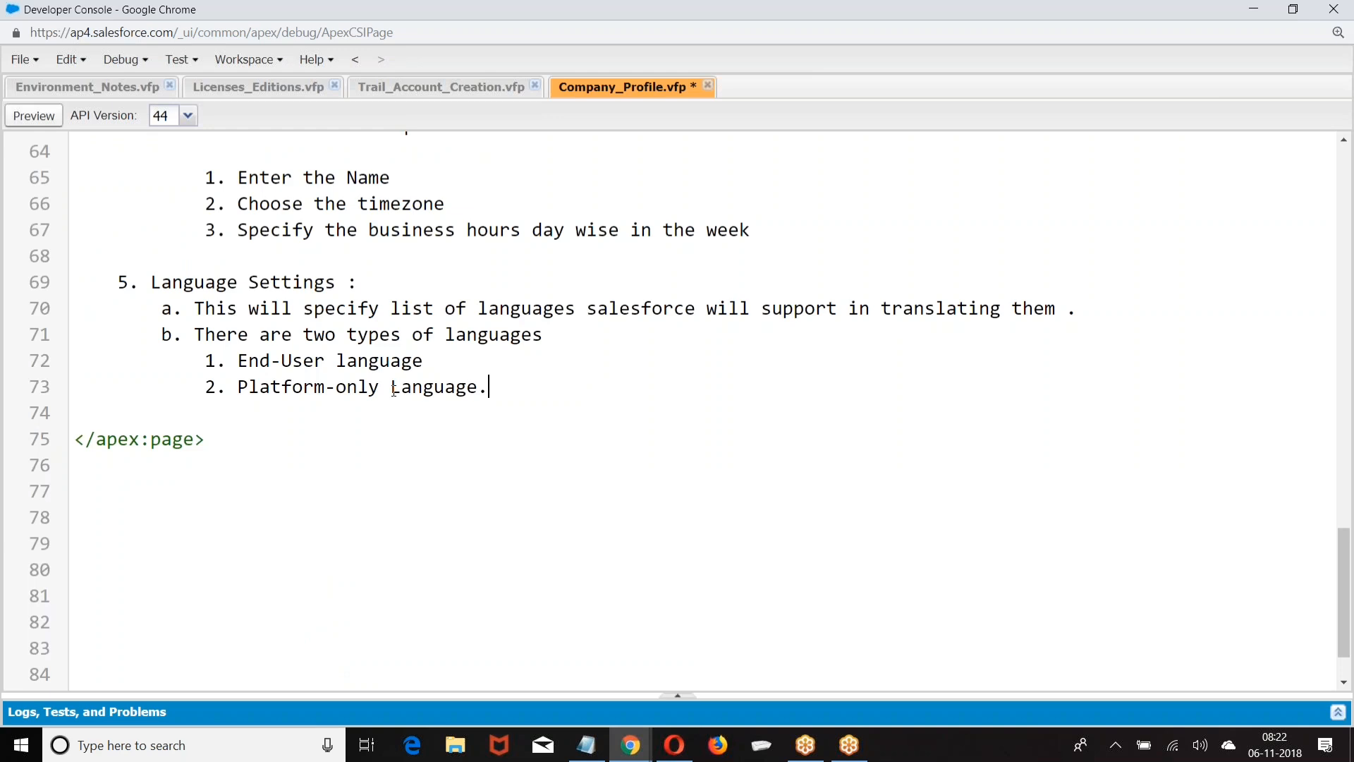
- Add the subheading "c. End-User Language :" after a blank line below the list of language types
{"action": "key", "text": "Return"}
{"action": "key", "text": "Return"}
{"action": "key", "text": "Tab"}
{"action": "type", "text": "c. End"}
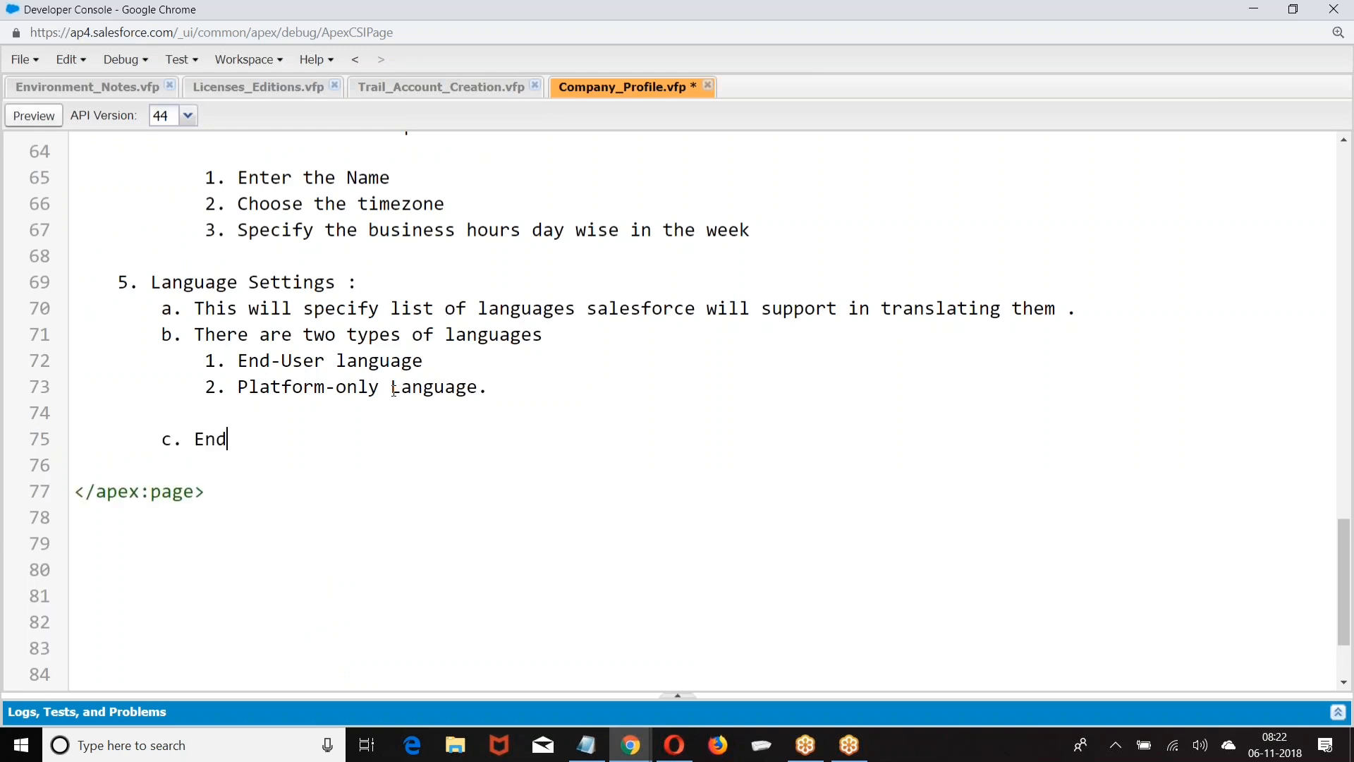
{"action": "type", "text": "-User E"}
{"action": "key", "text": "BackSpace"}
{"action": "type", "text": "Language :"}
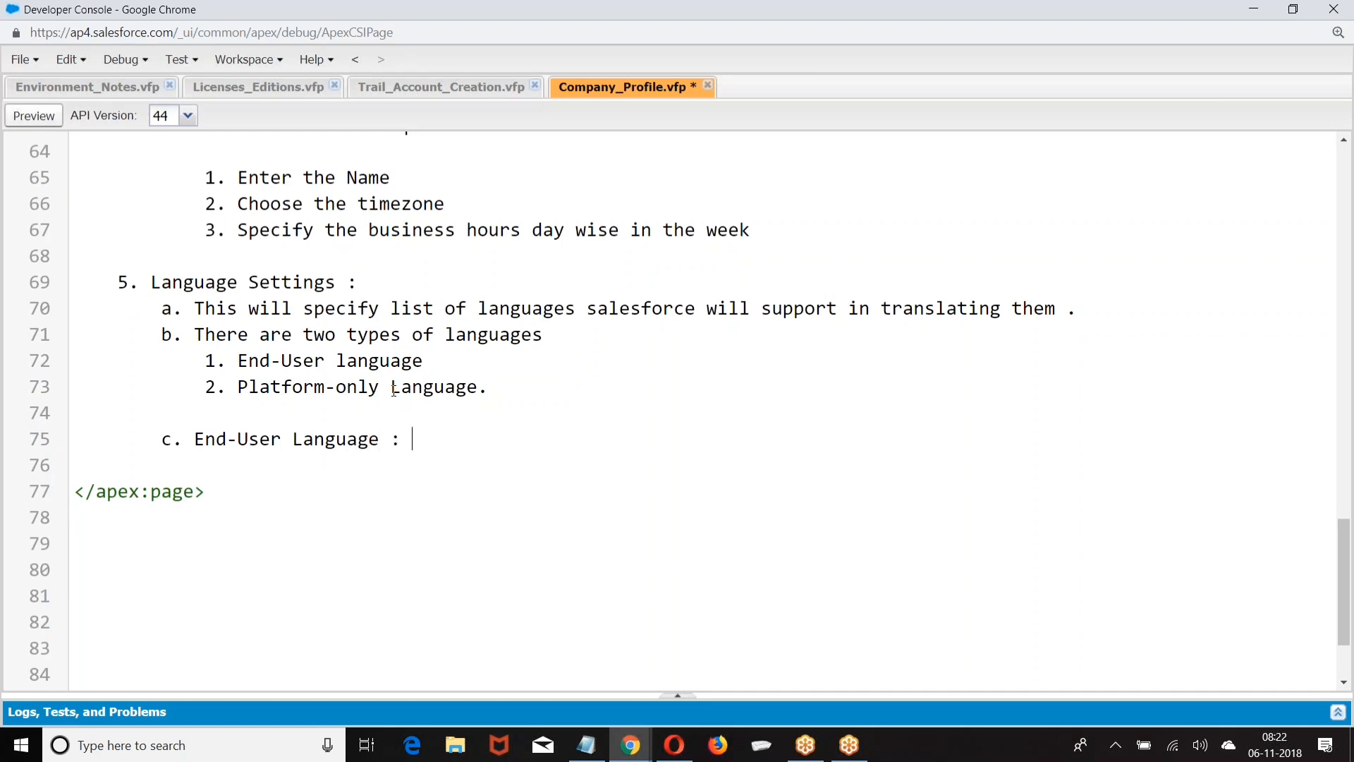
{"action": "key", "text": "Return"}
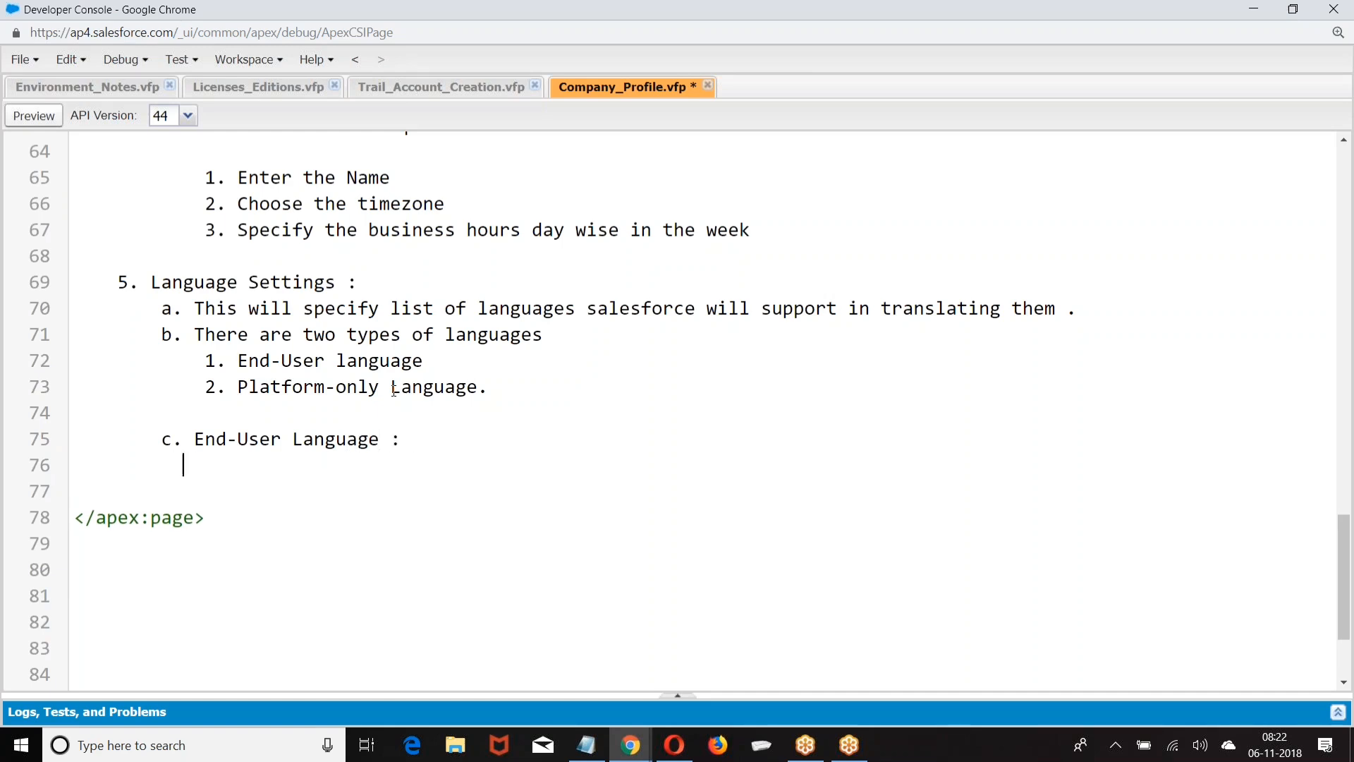
- Write "1. Salesforce will translate entire application into these language" under the End-User Language subheading
{"action": "type", "text": "1. Salesforce"}
{"action": "type", "text": " c"}
{"action": "type", "text": "ill "}
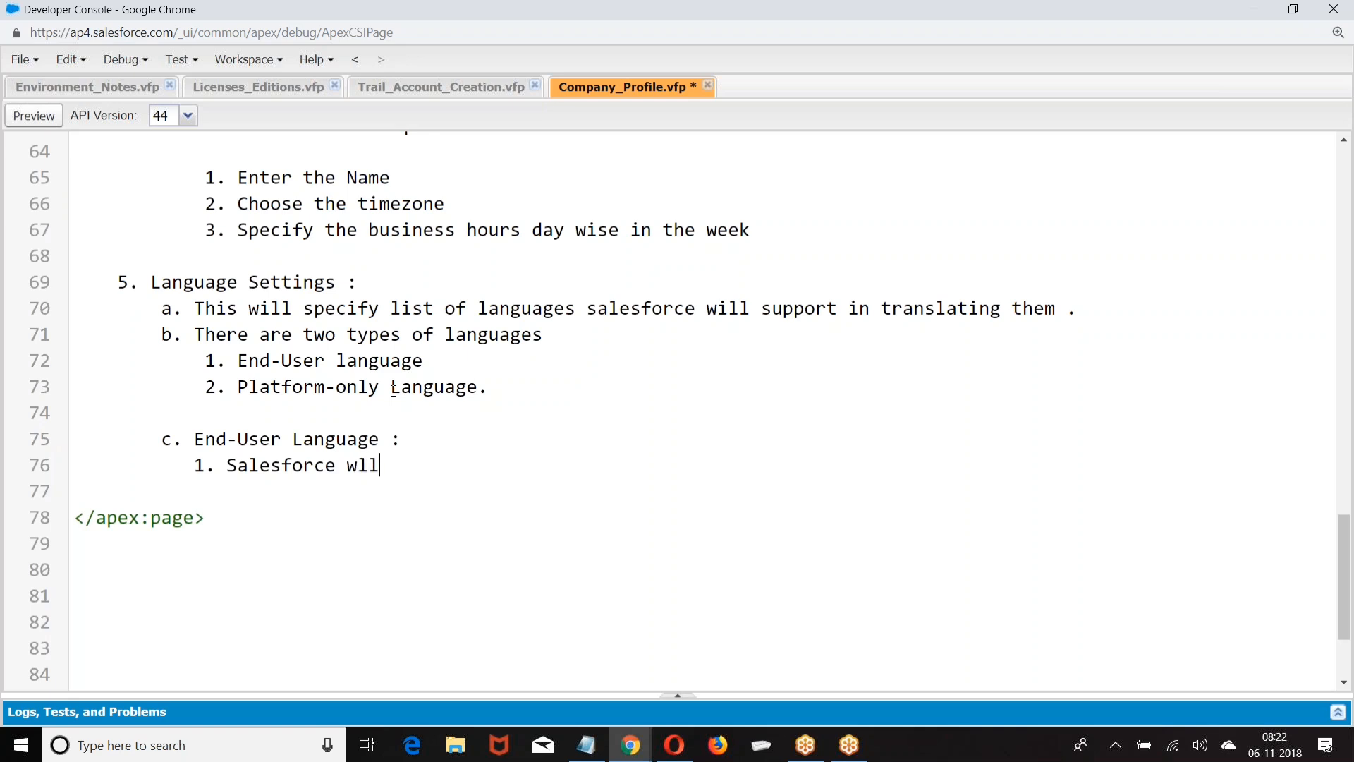
{"action": "type", "text": "translate entire"}
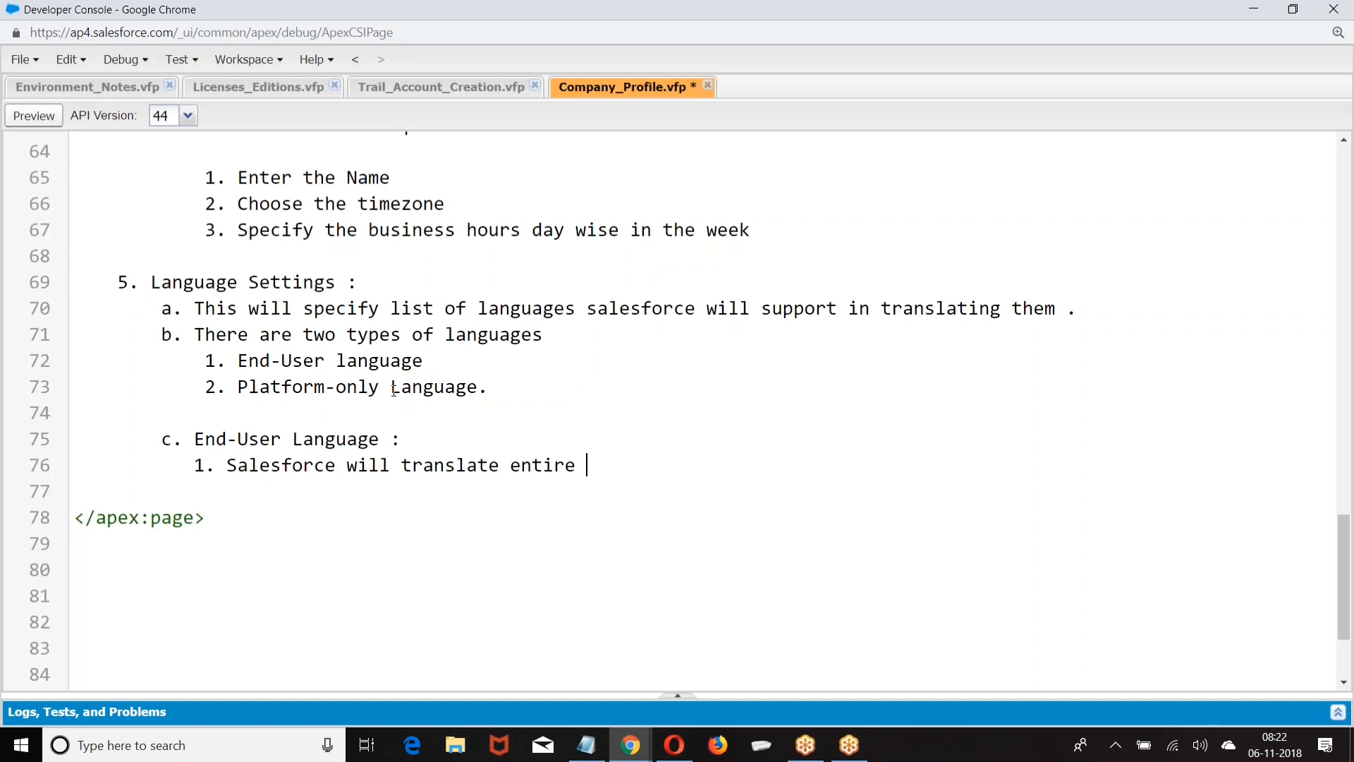
{"action": "type", "text": " application in"}
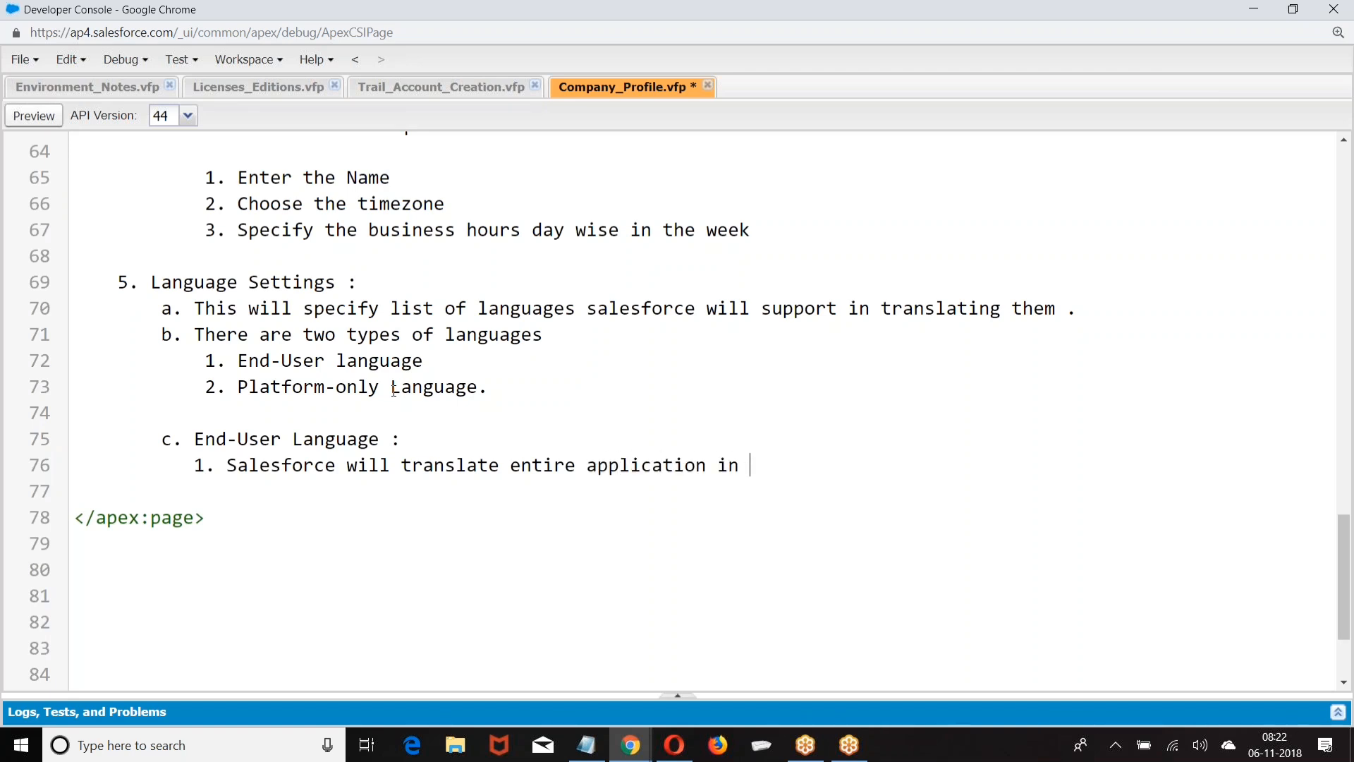
{"action": "key", "text": "BackSpace"}
{"action": "type", "text": "t Th"}
{"action": "key", "text": "BackSpace"}
{"action": "key", "text": "BackSpace"}
{"action": "key", "text": "BackSpace"}
{"action": "type", "text": "o t"}
{"action": "type", "text": "jhse"}
{"action": "key", "text": "BackSpace"}
{"action": "key", "text": "BackSpace"}
{"action": "key", "text": "BackSpace"}
{"action": "key", "text": "BackSpace"}
{"action": "type", "text": "hs"}
{"action": "key", "text": "BackSpace"}
{"action": "type", "text": "ese language"}
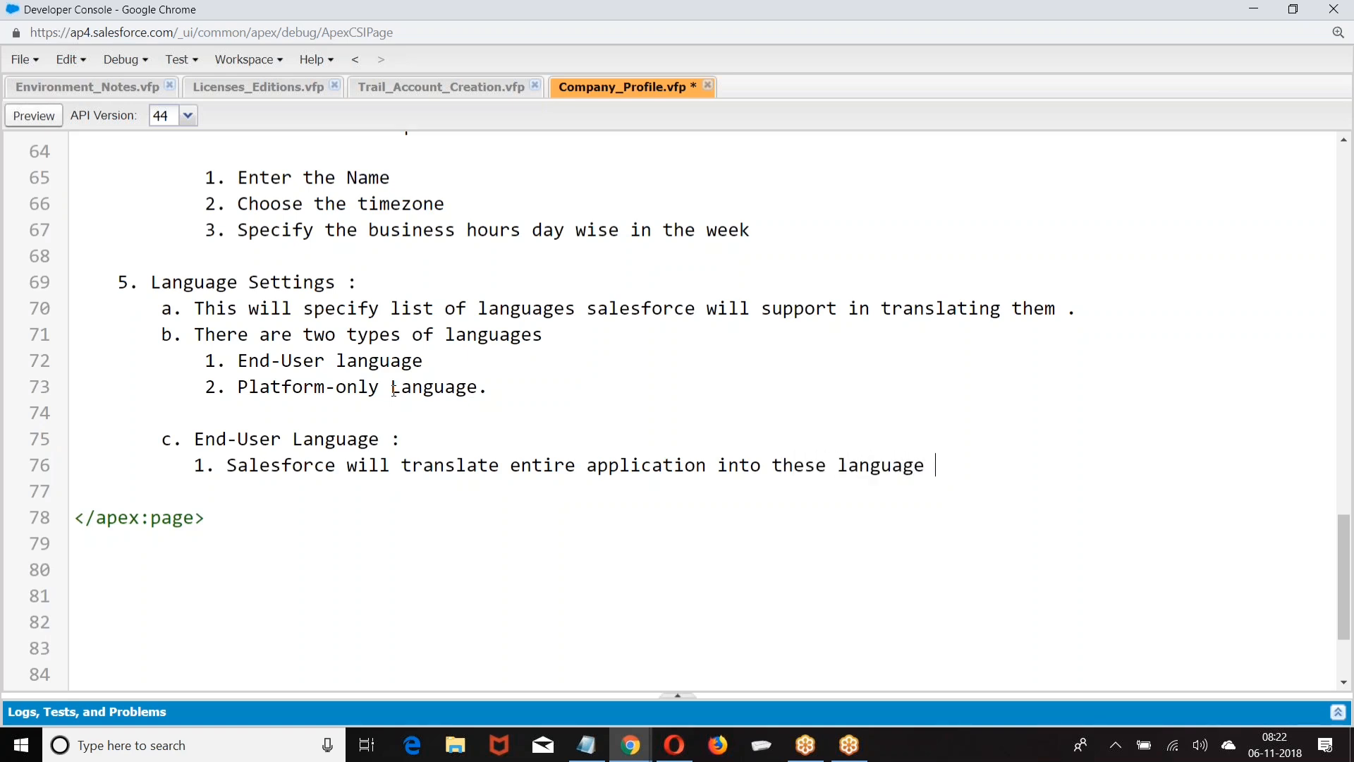
- Add the item "2. Help and setup menu will not be translated." under End-User Language, followed by a blank line
{"action": "key", "text": "Return"}
{"action": "key", "text": "Tab"}
{"action": "key", "text": "BackSpace"}
{"action": "key", "text": "BackSpace"}
{"action": "key", "text": "BackSpace"}
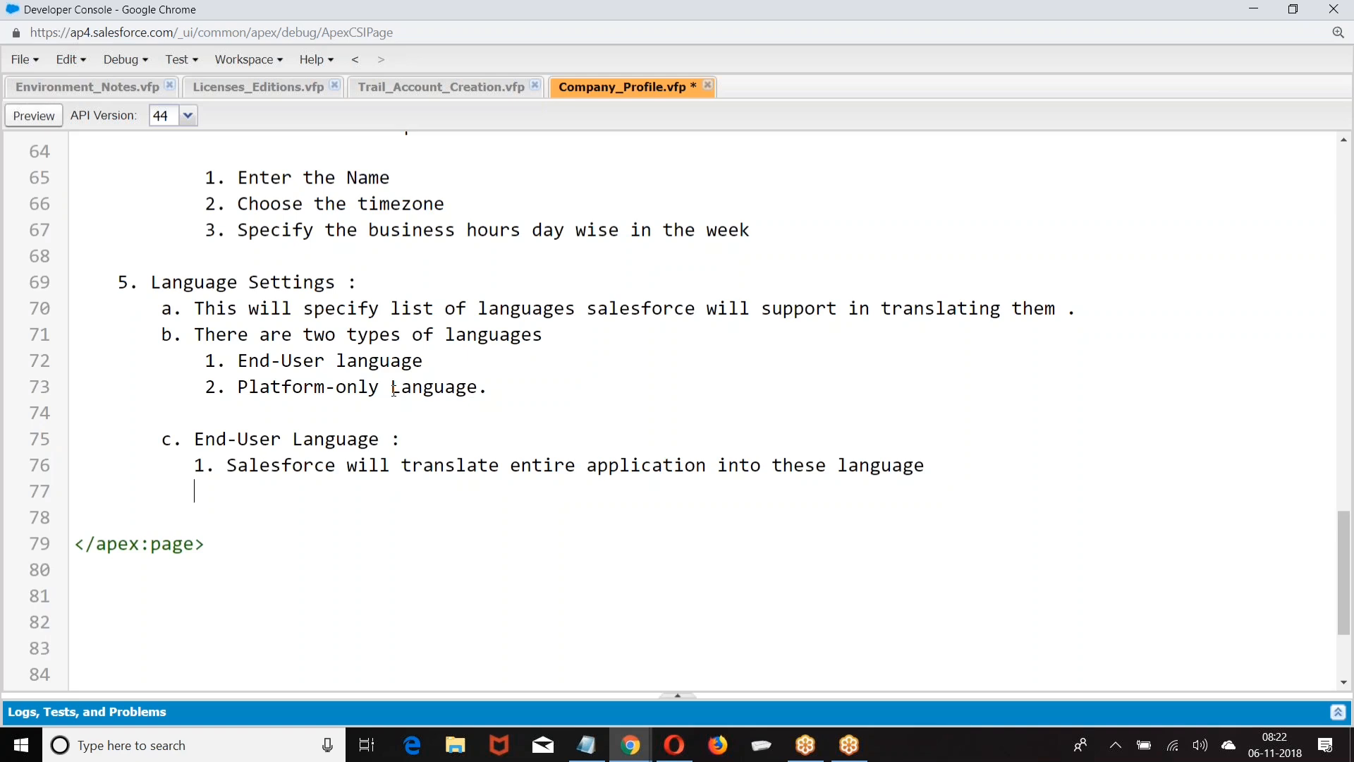
{"action": "type", "text": "2. Hel and"}
{"action": "key", "text": "BackSpace"}
{"action": "key", "text": "BackSpace"}
{"action": "key", "text": "BackSpace"}
{"action": "type", "text": "p and setup me"}
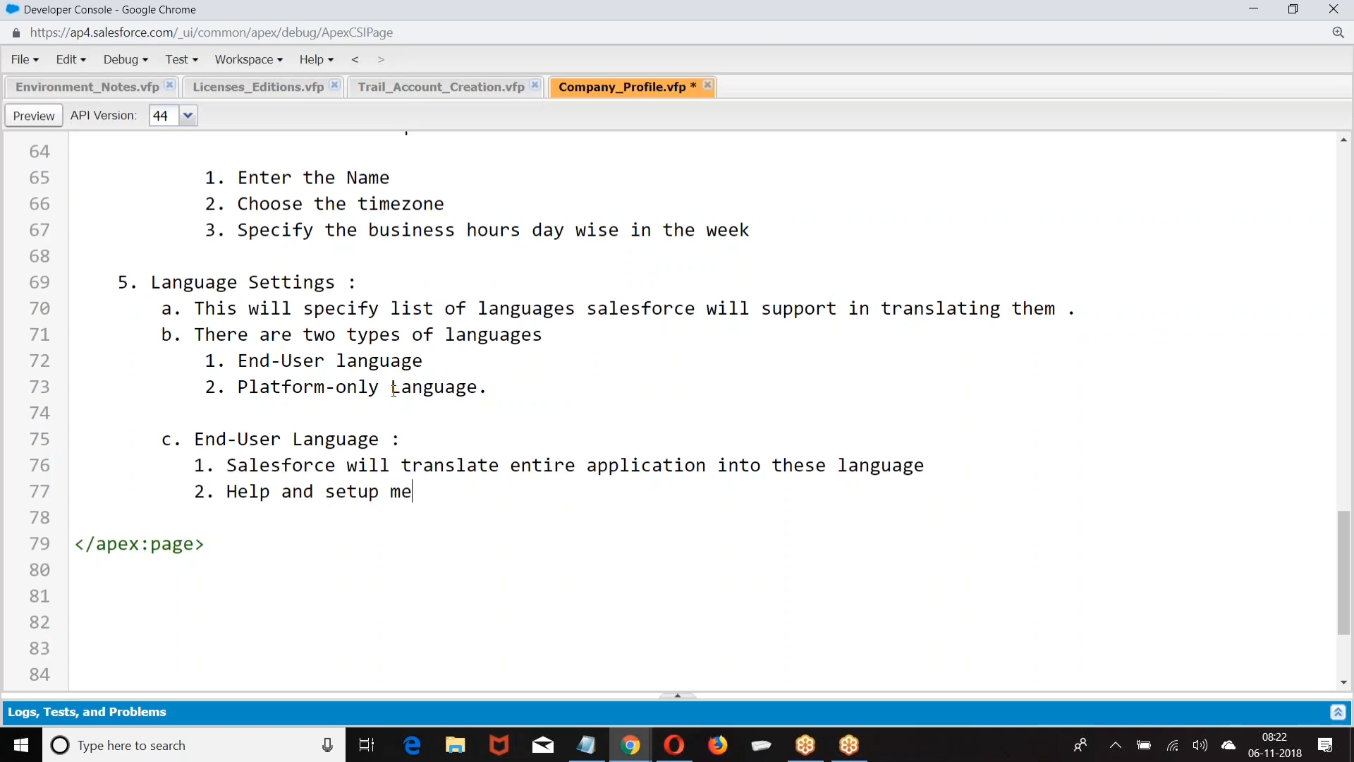
{"action": "type", "text": "nu will not be "}
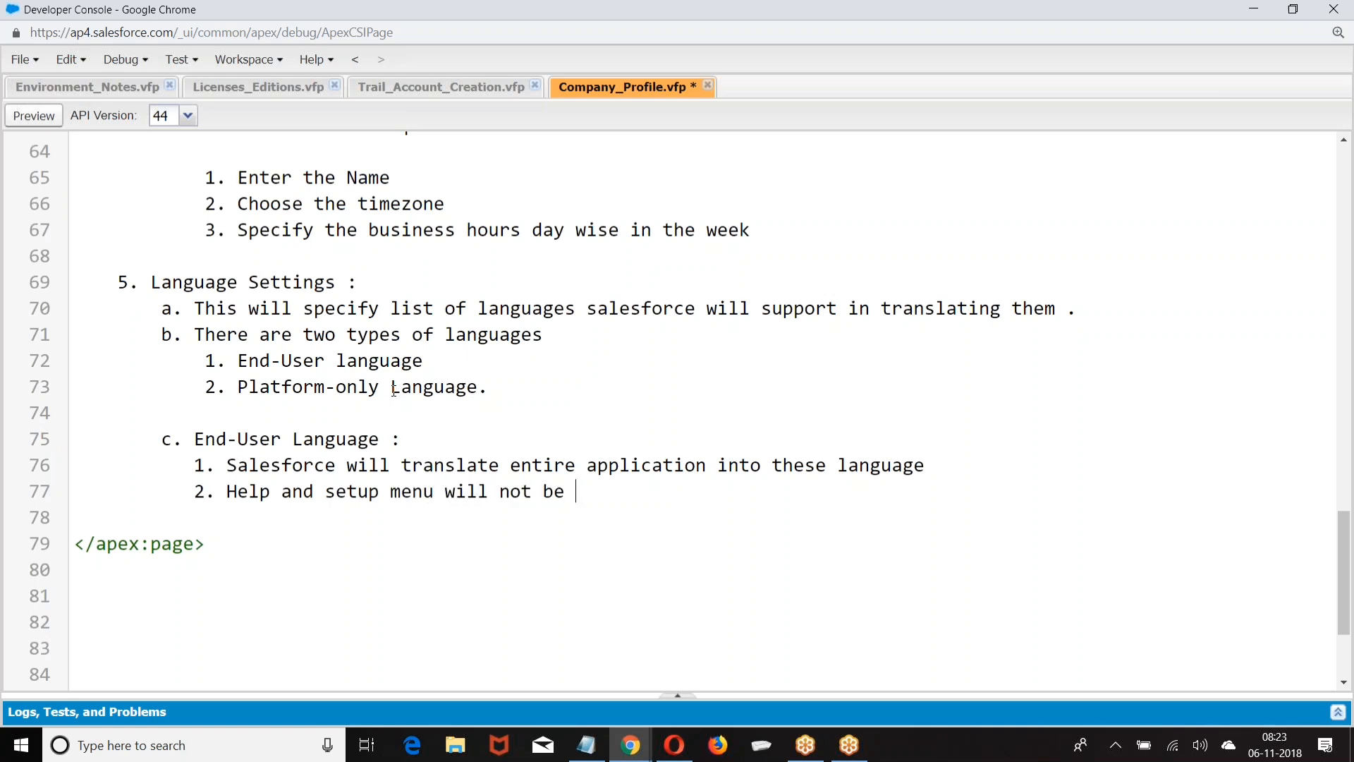
{"action": "type", "text": "transated"}
{"action": "key", "text": "BackSpace"}
{"action": "key", "text": "BackSpace"}
{"action": "key", "text": "BackSpace"}
{"action": "key", "text": "BackSpace"}
{"action": "key", "text": "BackSpace"}
{"action": "type", "text": "lated."}
{"action": "key", "text": "Return"}
{"action": "key", "text": "Return"}
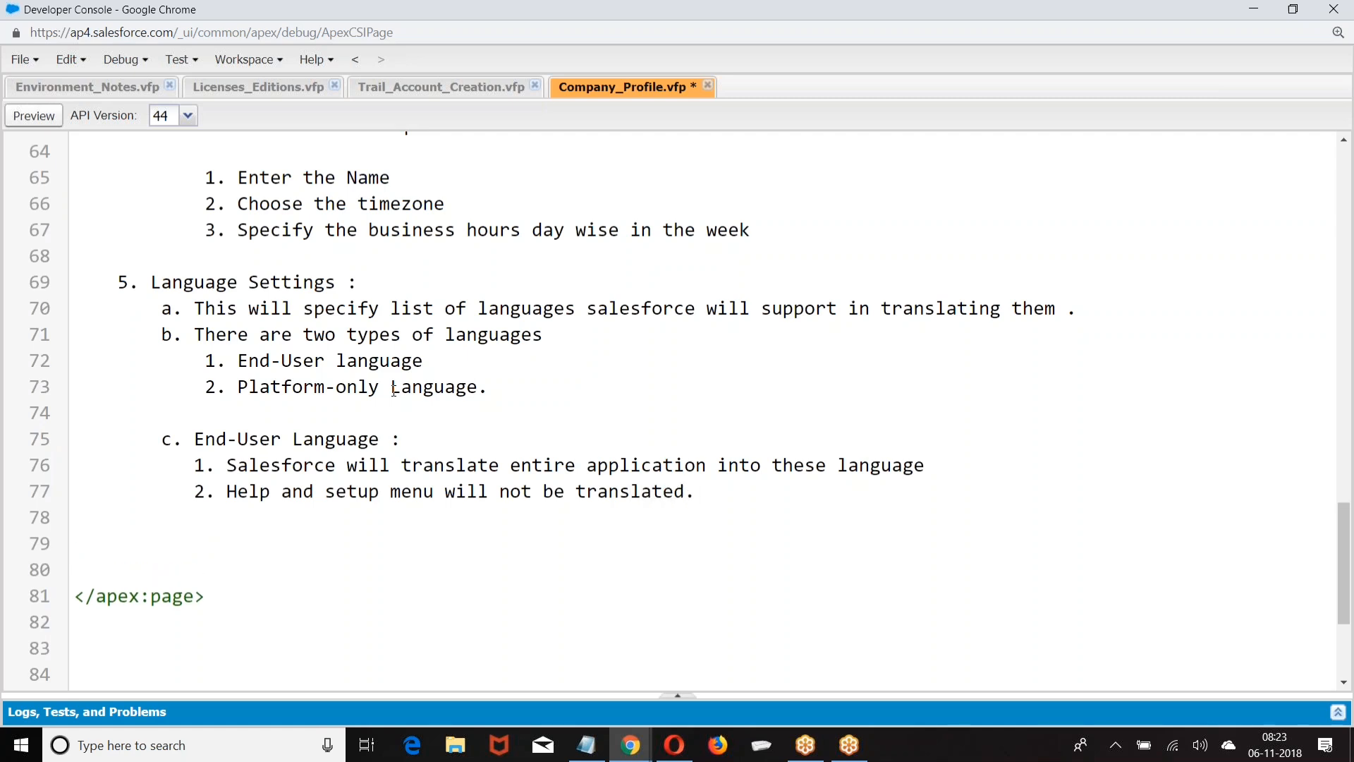
- Add the subheading "d. Platform-Only Language :" with an indented line below it
{"action": "scroll", "coordinate": [394, 391], "scroll_direction": "down", "scroll_amount": 2}
{"action": "type", "text": "d. Pk1"}
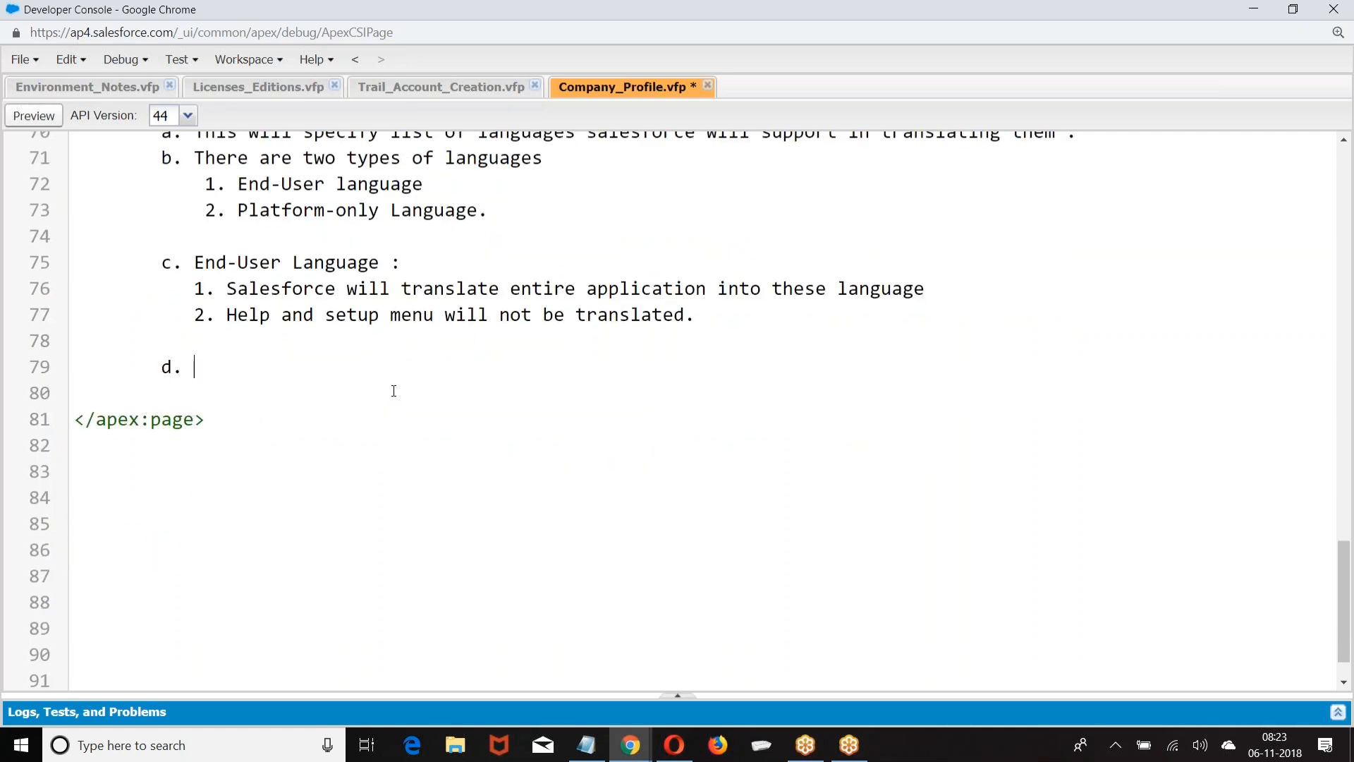
{"action": "key", "text": "BackSpace"}
{"action": "key", "text": "BackSpace"}
{"action": "type", "text": "latform-Only Lan"}
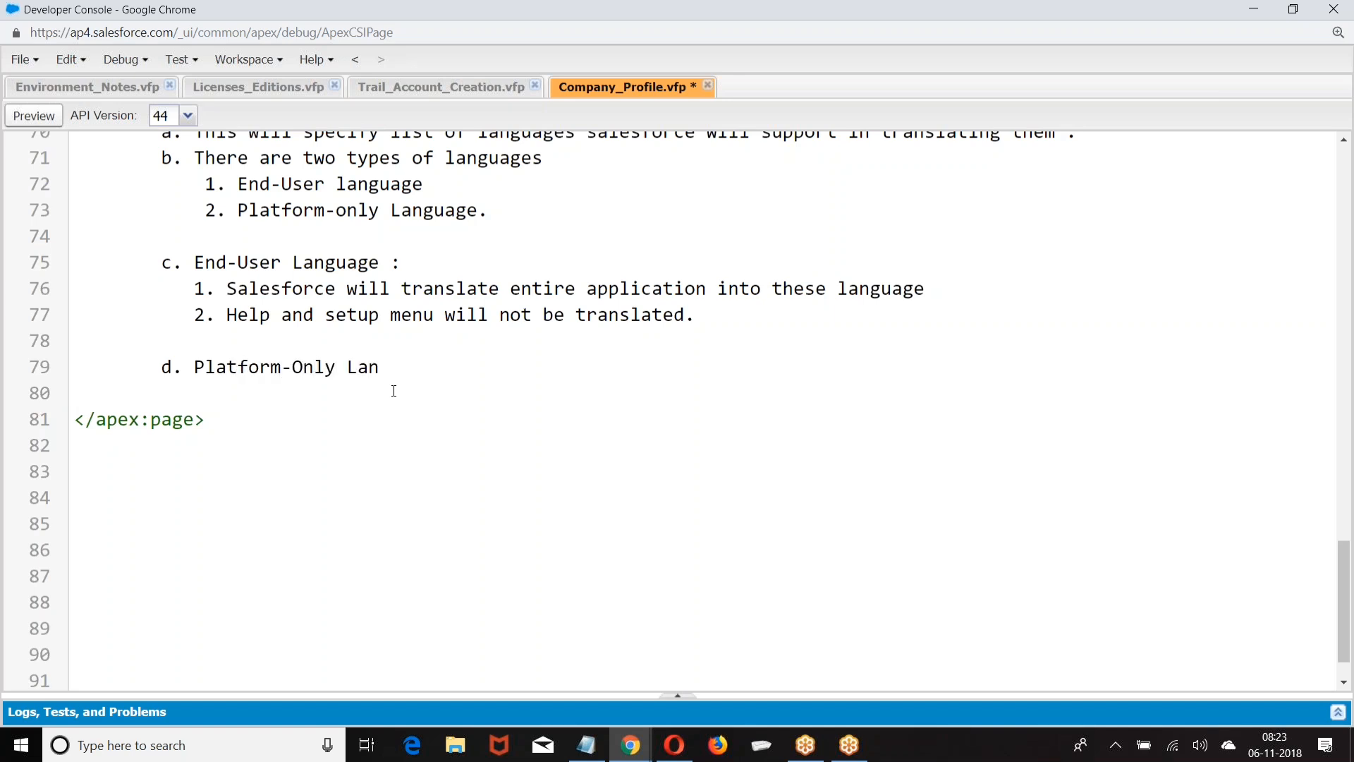
{"action": "type", "text": "ugage"}
{"action": "key", "text": "BackSpace"}
{"action": "key", "text": "BackSpace"}
{"action": "key", "text": "BackSpace"}
{"action": "key", "text": "BackSpace"}
{"action": "key", "text": "BackSpace"}
{"action": "type", "text": "guage :"}
{"action": "key", "text": "Return"}
{"action": "key", "text": "Tab"}
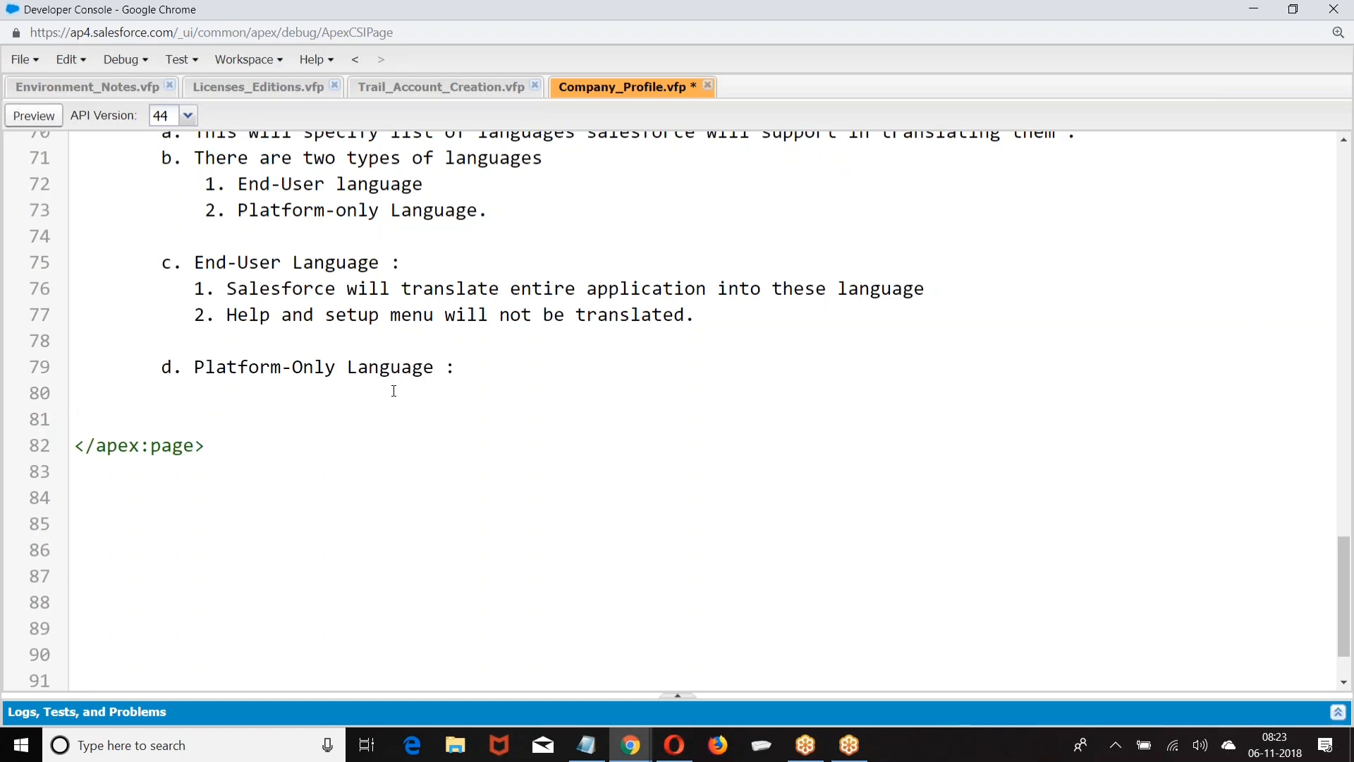
- Write "1. Salesforce will not translate the application into this language." under the Platform-Only Language subheading
{"action": "type", "text": "1. Salesforce wil "}
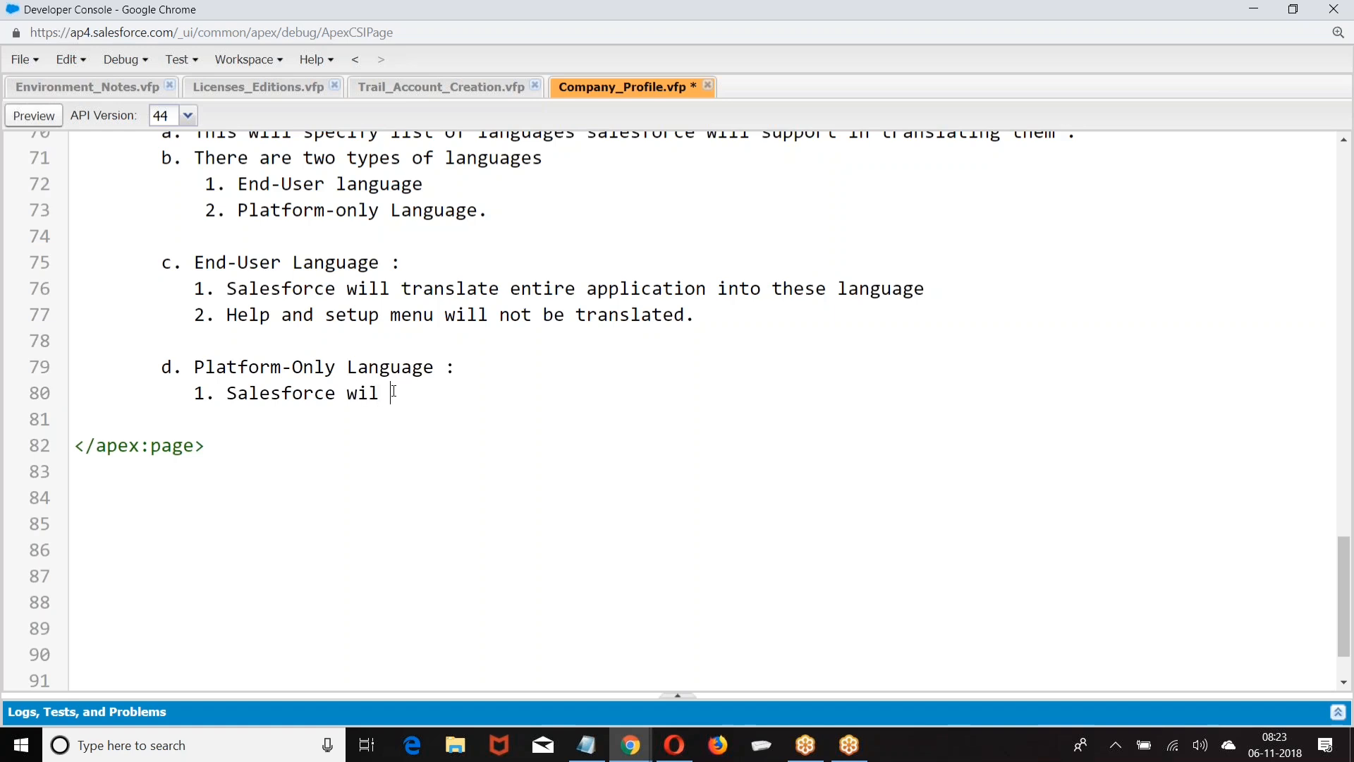
{"action": "type", "text": "l not translate the applciati"}
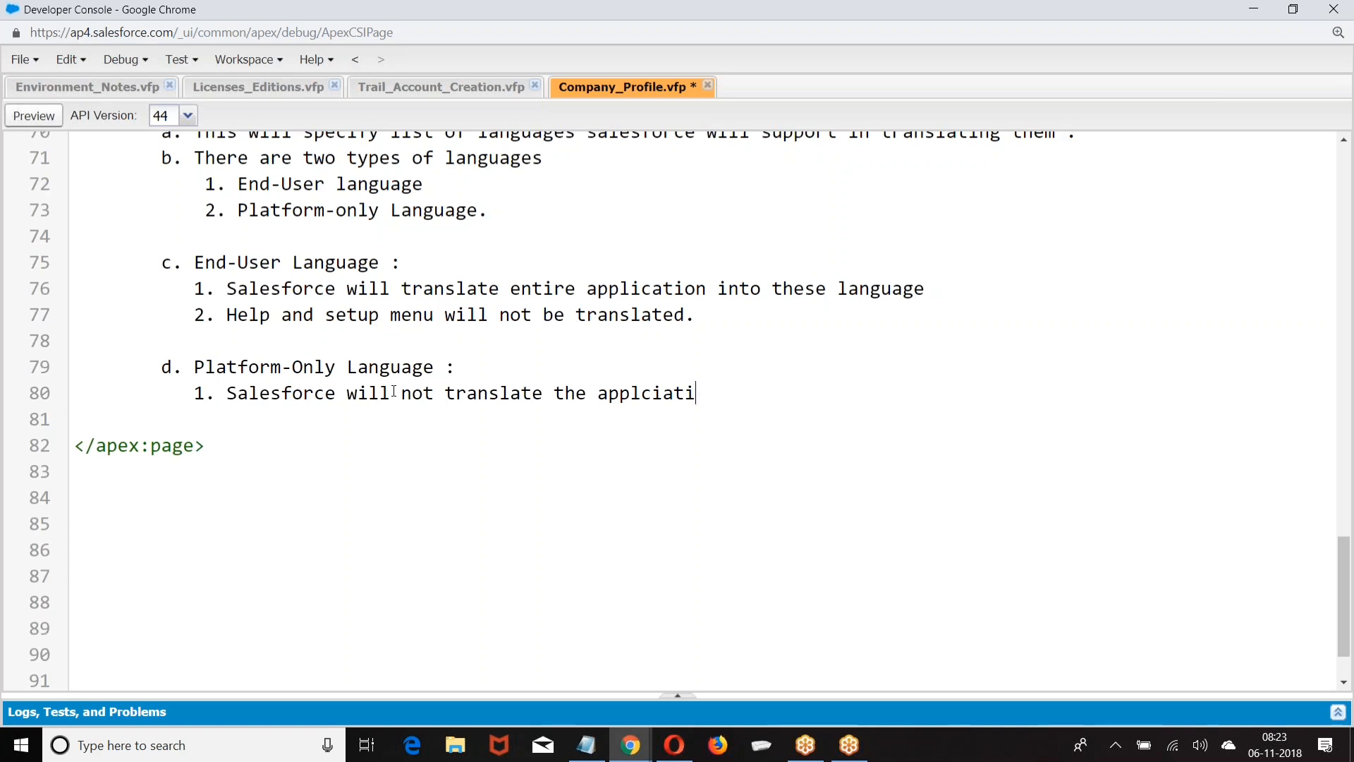
{"action": "key", "text": "BackSpace"}
{"action": "key", "text": "BackSpace"}
{"action": "key", "text": "BackSpace"}
{"action": "key", "text": "BackSpace"}
{"action": "key", "text": "BackSpace"}
{"action": "type", "text": "ication into this lanugage"}
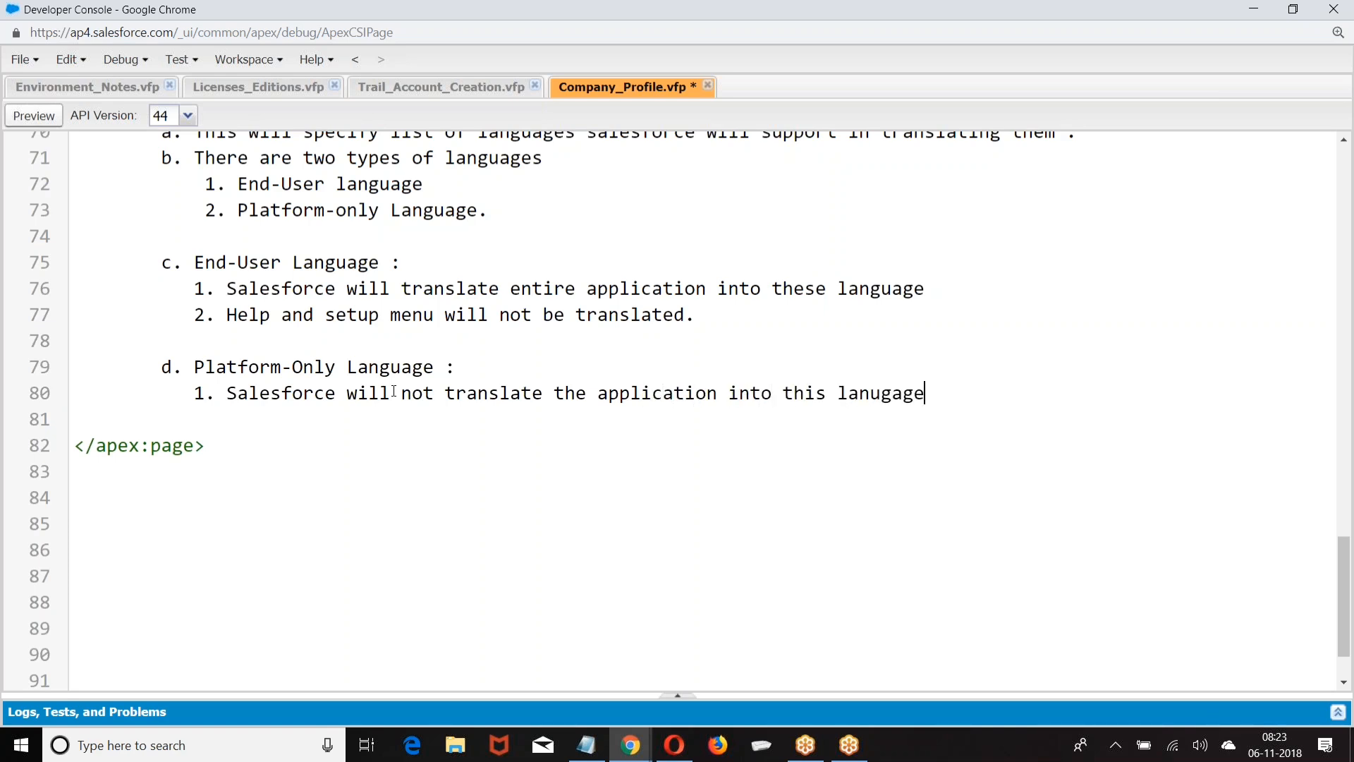
{"action": "key", "text": "BackSpace"}
{"action": "key", "text": "BackSpace"}
{"action": "key", "text": "BackSpace"}
{"action": "key", "text": "BackSpace"}
{"action": "type", "text": "g"}
{"action": "key", "text": "BackSpace"}
{"action": "key", "text": "BackSpace"}
{"action": "type", "text": "guage."}
{"action": "key", "text": "Return"}
- Start a second item under Platform-Only Language reading "2. This will provide the"
{"action": "key", "text": "Tab"}
{"action": "key", "text": "BackSpace"}
{"action": "type", "text": "2,."}
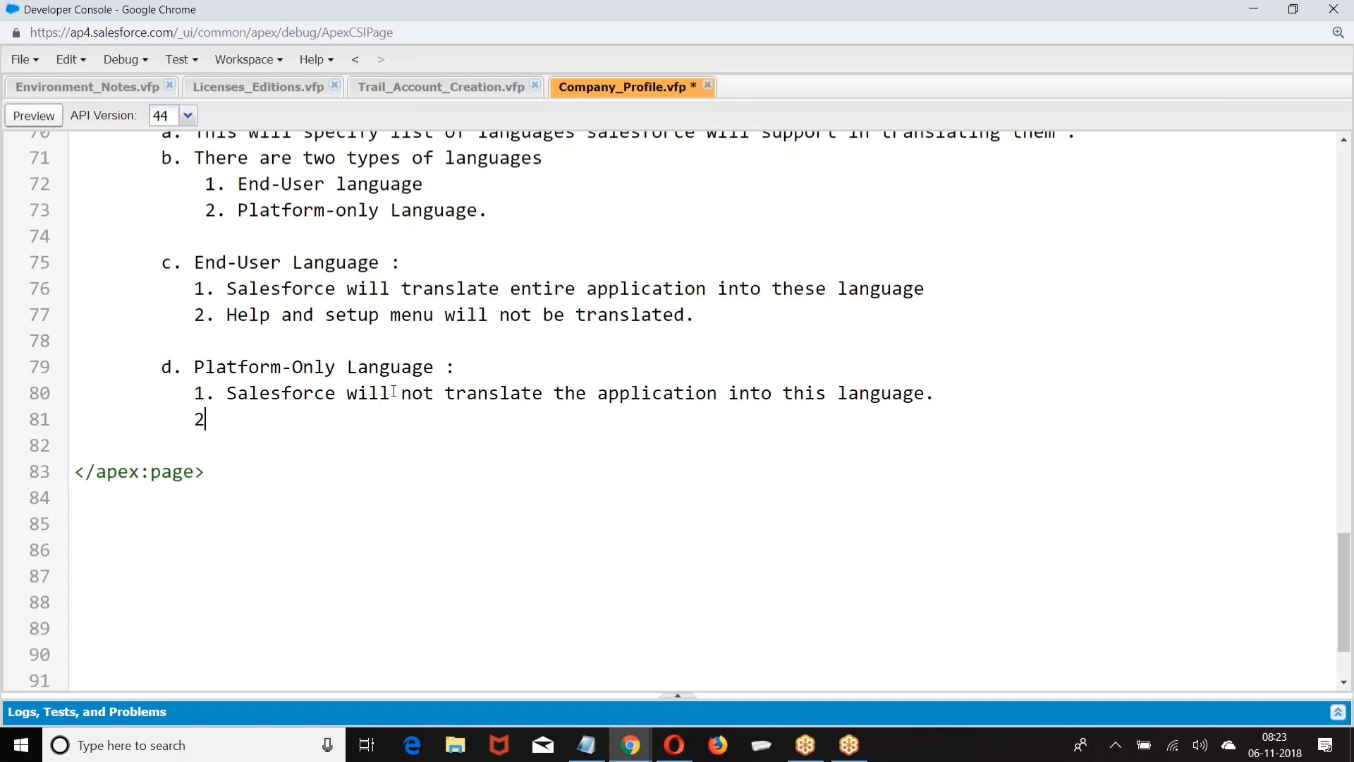
{"action": "key", "text": "BackSpace"}
{"action": "key", "text": "BackSpace"}
{"action": "key", "text": "BackSpace"}
{"action": "type", "text": ". Thsi wi"}
{"action": "key", "text": "BackSpace"}
{"action": "key", "text": "BackSpace"}
{"action": "key", "text": "BackSpace"}
{"action": "key", "text": "BackSpace"}
{"action": "key", "text": "BackSpace"}
{"action": "type", "text": "is will priov"}
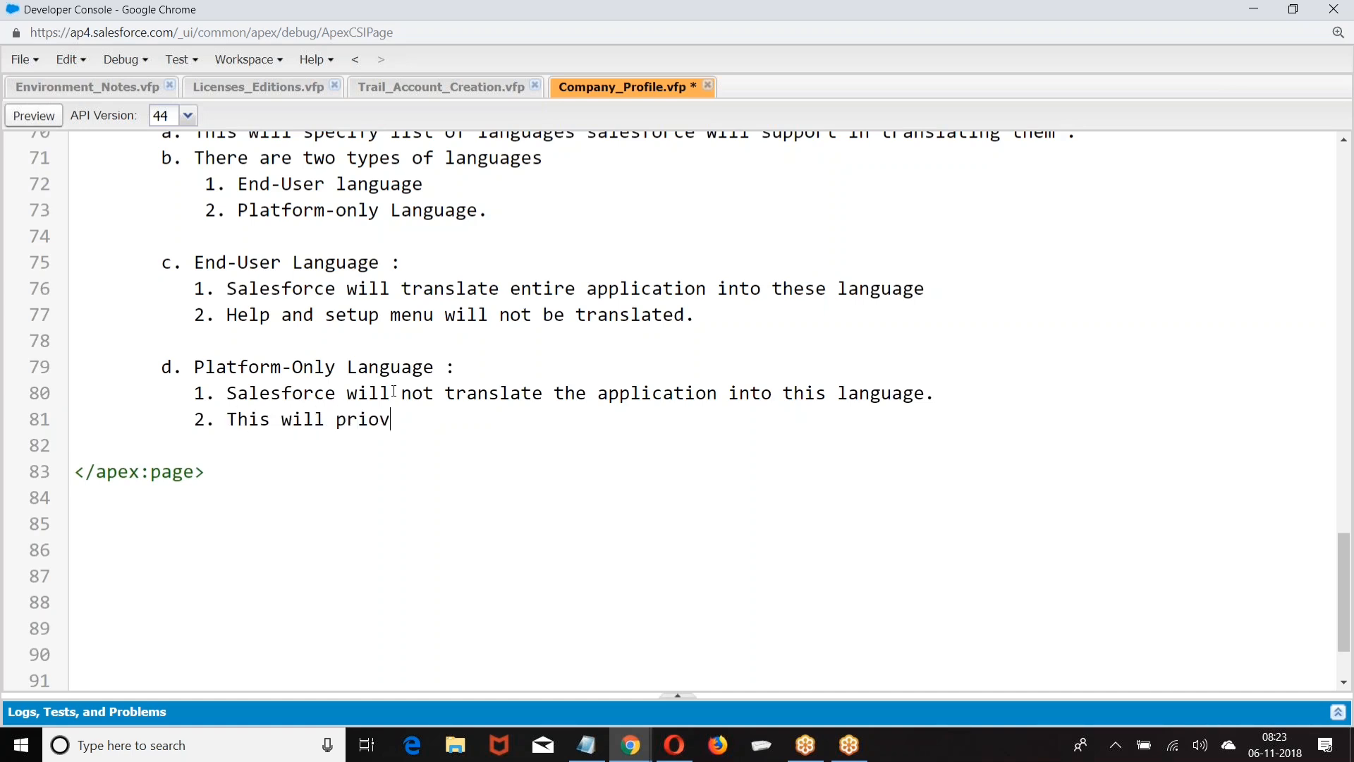
{"action": "key", "text": "BackSpace"}
{"action": "key", "text": "BackSpace"}
{"action": "key", "text": "BackSpace"}
{"action": "type", "text": "ovide the "}
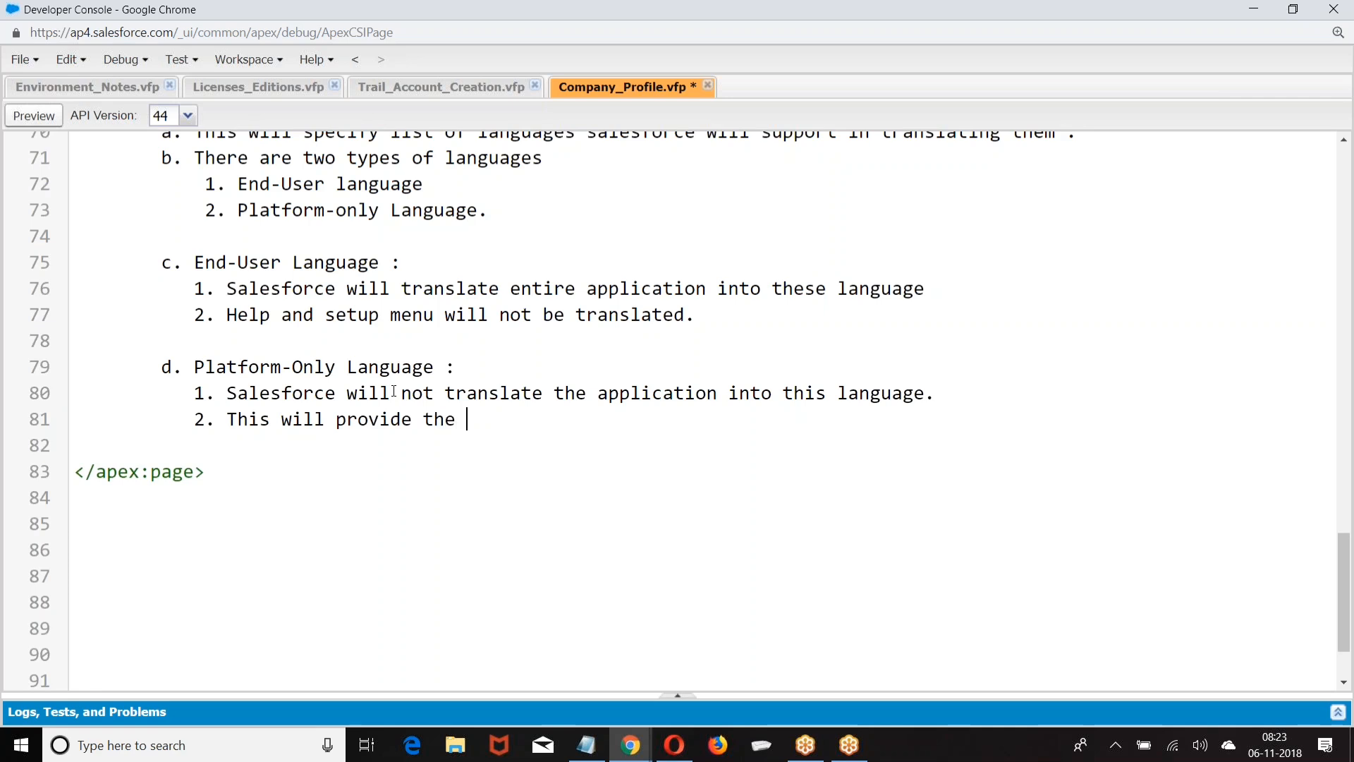
- Complete the second Platform-Only Language item with the words "procedue to translate ."
{"action": "type", "text": "procedue te"}
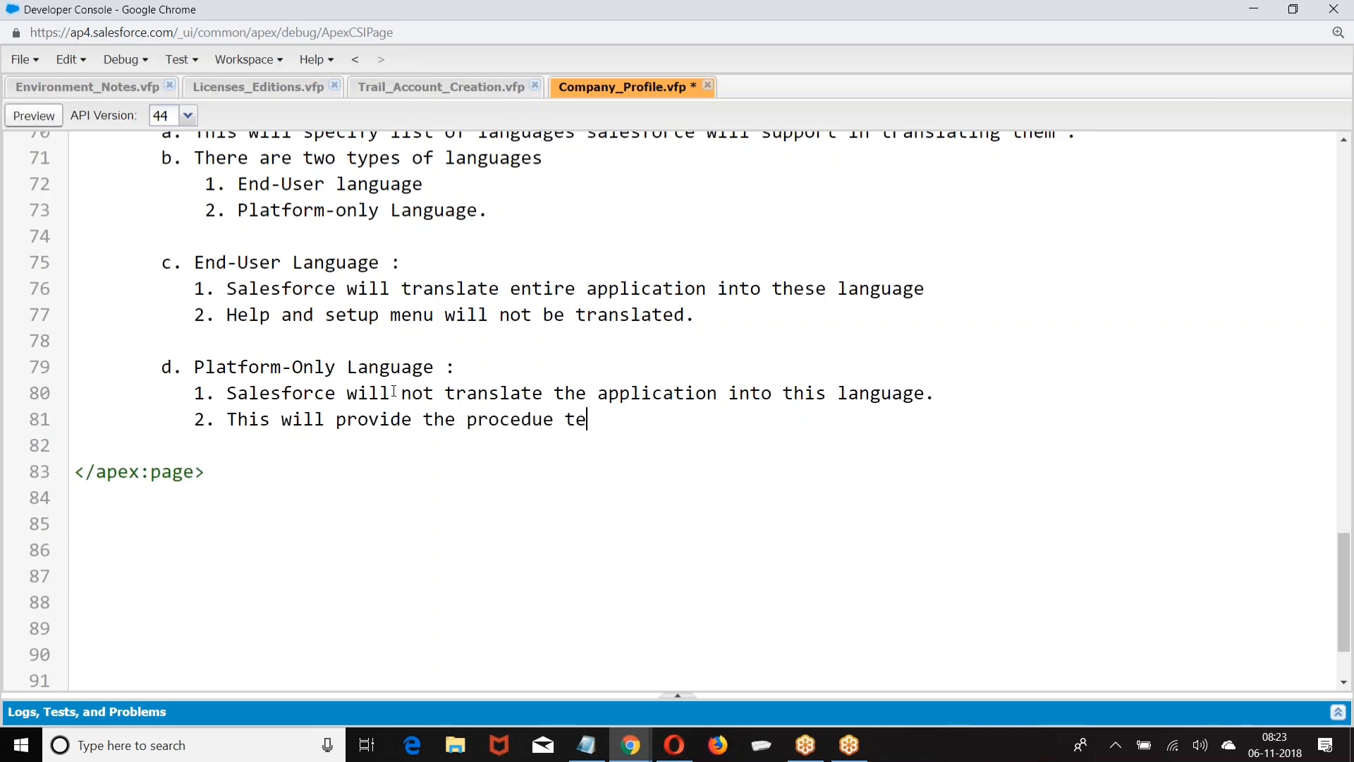
{"action": "key", "text": "BackSpace"}
{"action": "type", "text": "o convert to t"}
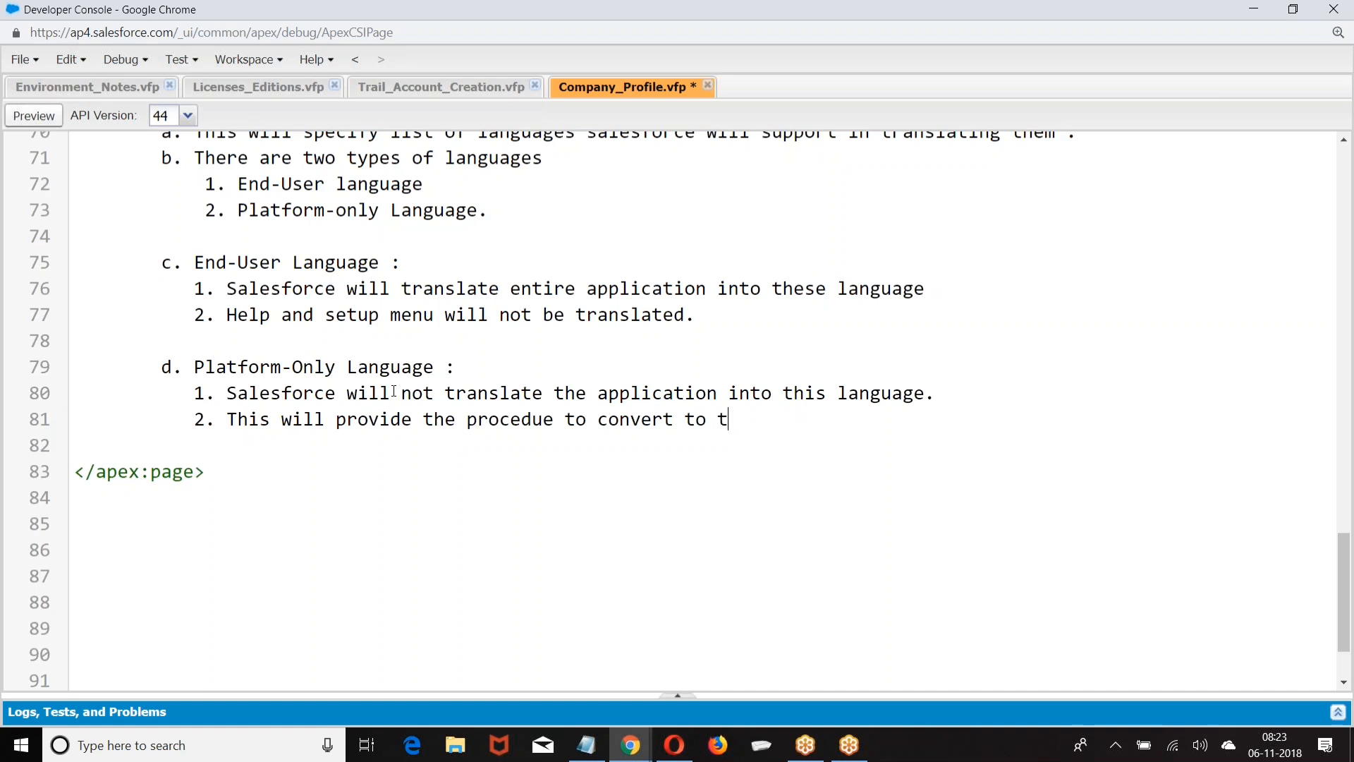
{"action": "key", "text": "BackSpace"}
{"action": "key", "text": "BackSpace"}
{"action": "key", "text": "BackSpace"}
{"action": "key", "text": "BackSpace"}
{"action": "key", "text": "BackSpace"}
{"action": "key", "text": "BackSpace"}
{"action": "key", "text": "BackSpace"}
{"action": "key", "text": "BackSpace"}
{"action": "key", "text": "BackSpace"}
{"action": "key", "text": "BackSpace"}
{"action": "key", "text": "BackSpace"}
{"action": "key", "text": "BackSpace"}
{"action": "type", "text": "translate ."}
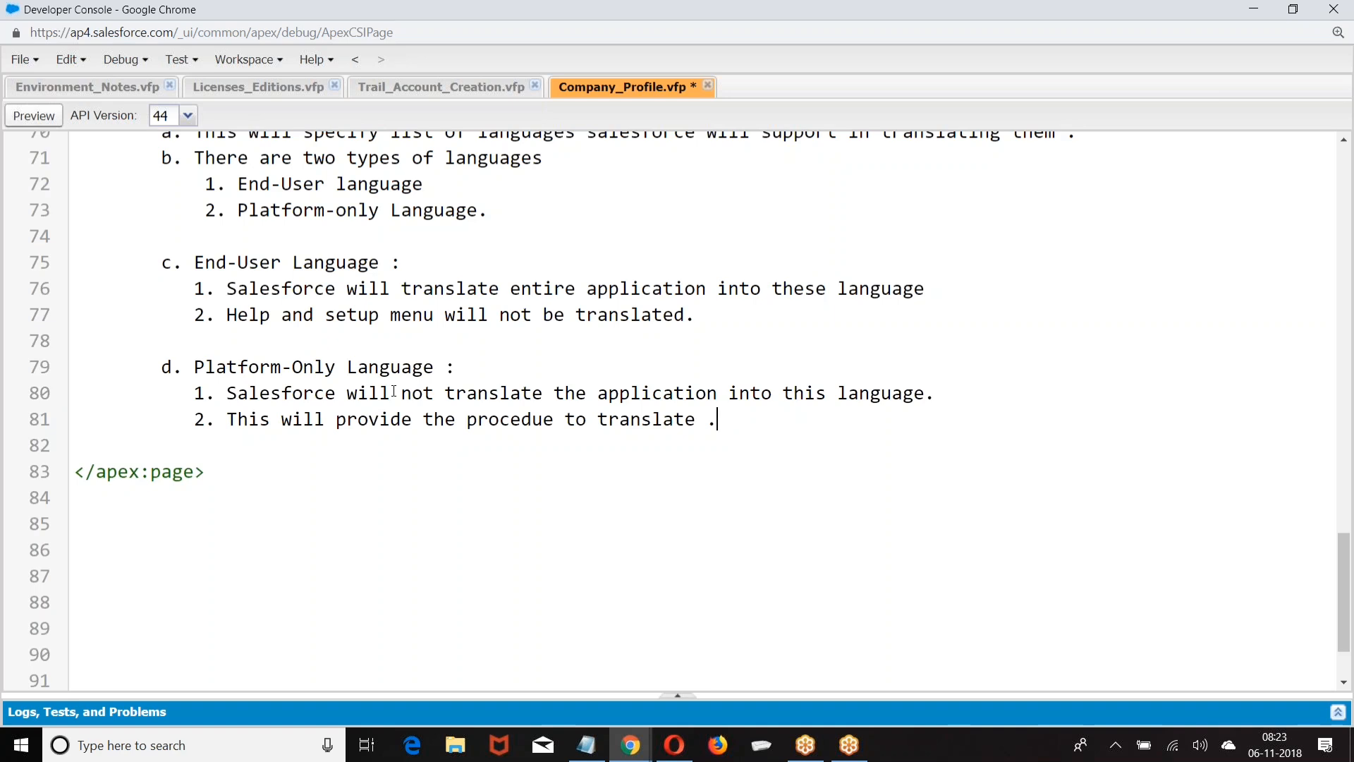
- Add the subheading "e. Navigation :" below the Platform-Only Language items, separated by a blank line
{"action": "scroll", "coordinate": [354, 462], "scroll_direction": "up", "scroll_amount": 1}
{"action": "scroll", "coordinate": [356, 366], "scroll_direction": "down", "scroll_amount": 2}
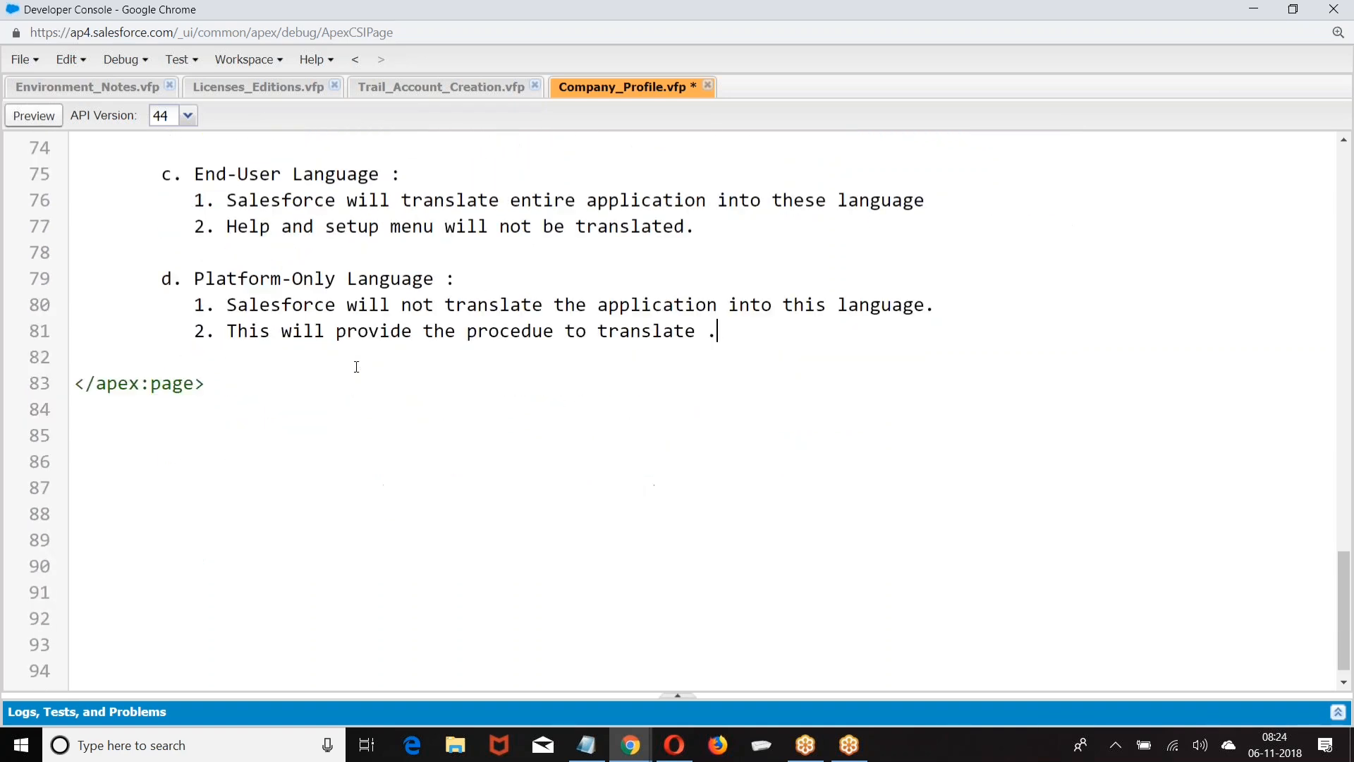
{"action": "key", "text": "Return"}
{"action": "key", "text": "Tab"}
{"action": "key", "text": "Return"}
{"action": "key", "text": "Tab"}
{"action": "key", "text": "Tab"}
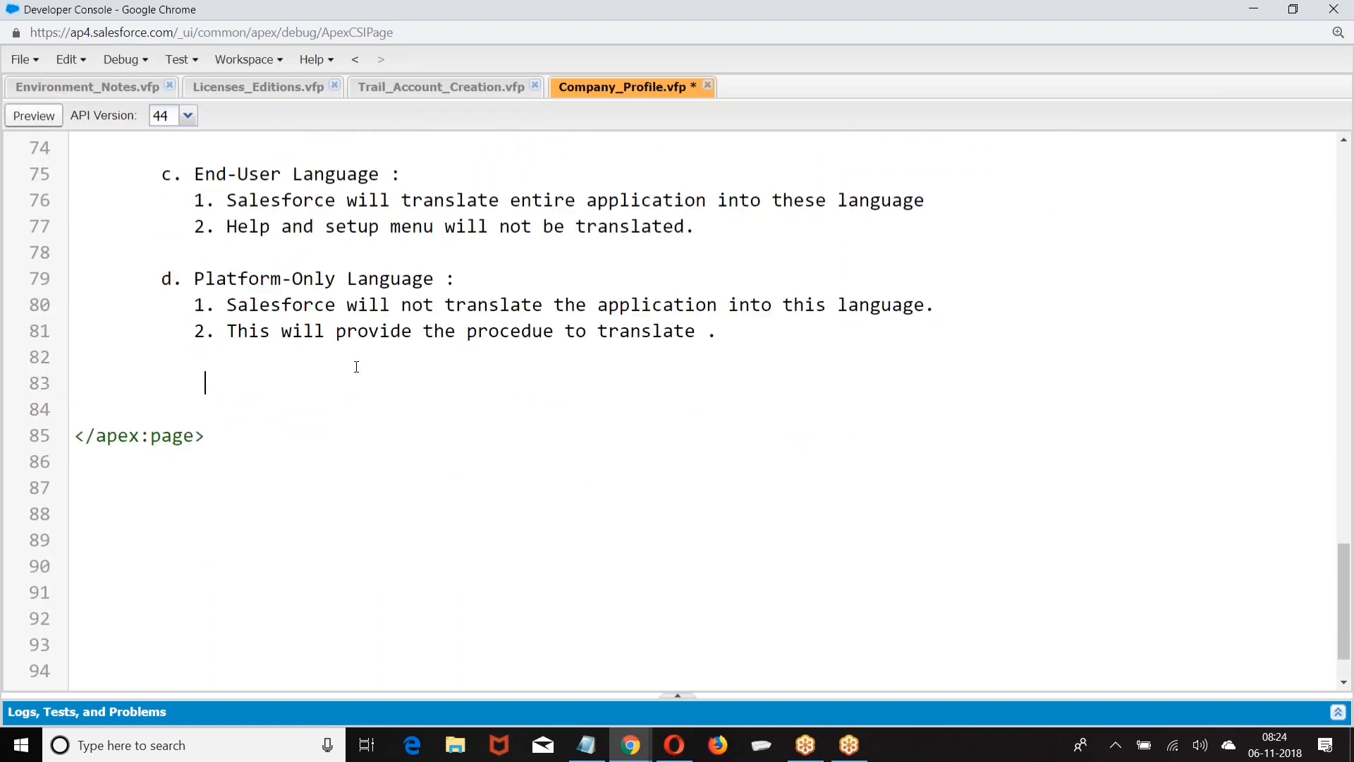
{"action": "key", "text": "BackSpace"}
{"action": "type", "text": "e. Na"}
{"action": "key", "text": "BackSpace"}
{"action": "type", "text": "va"}
{"action": "key", "text": "BackSpace"}
{"action": "key", "text": "BackSpace"}
{"action": "type", "text": "avigation "}
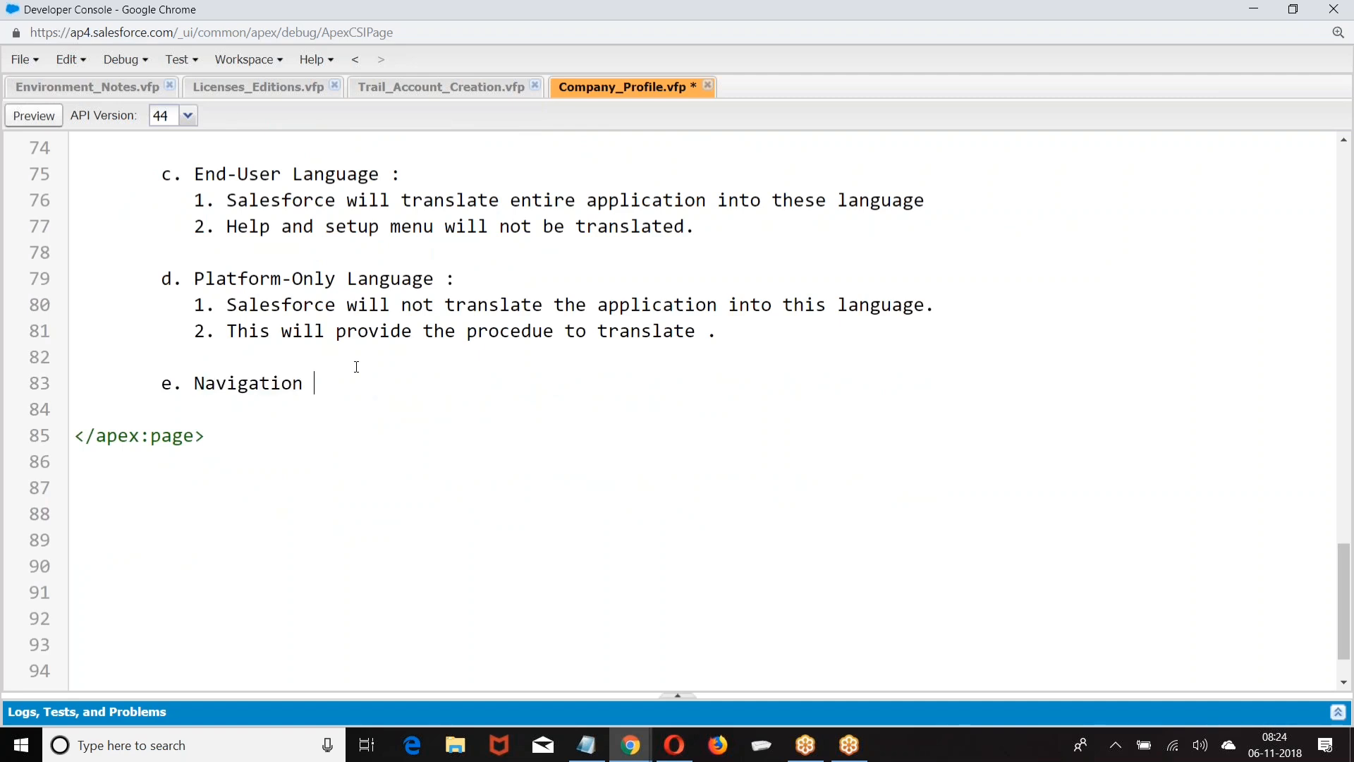
{"action": "type", "text": ":"}
- Add an indented "Classic :" label under Navigation, with "Setup" as the first entry of its path
{"action": "scroll", "coordinate": [378, 350], "scroll_direction": "down", "scroll_amount": 1}
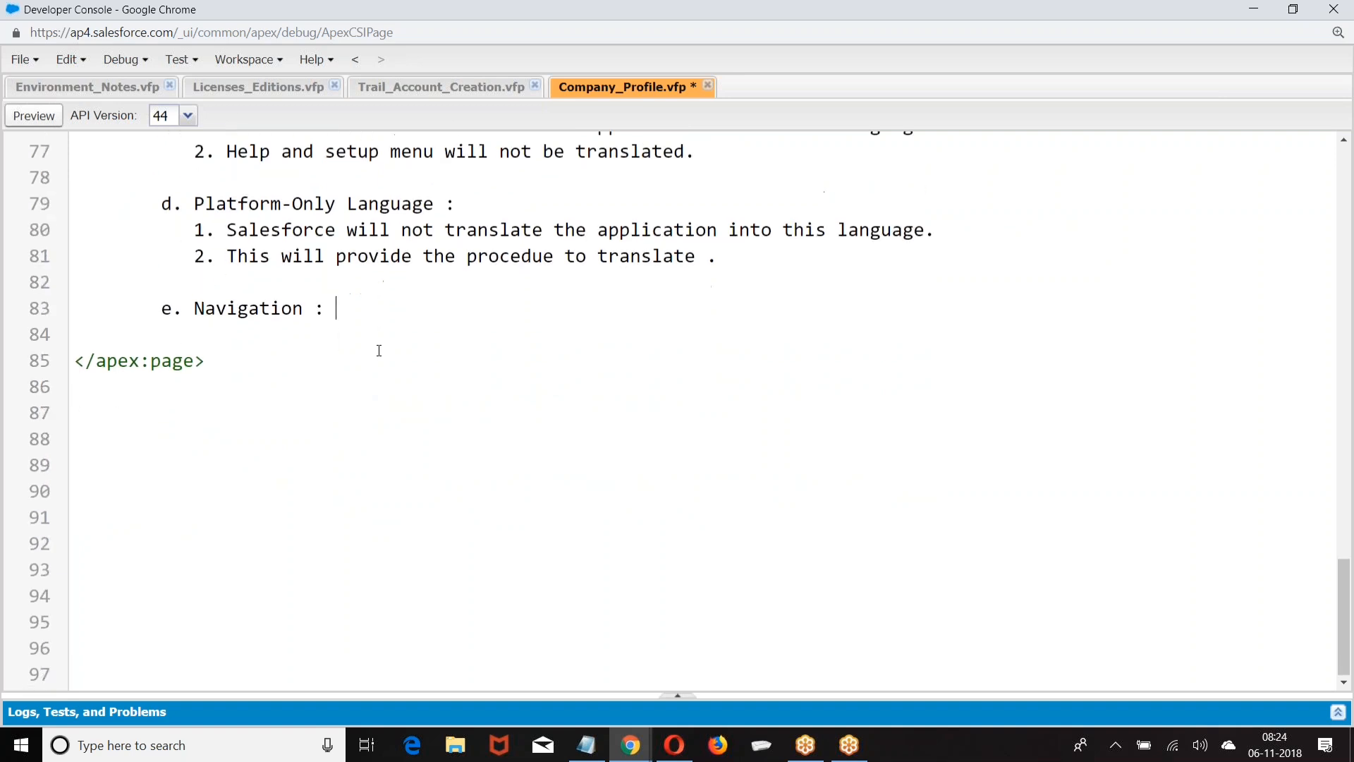
{"action": "key", "text": "Return"}
{"action": "key", "text": "Tab"}
{"action": "type", "text": "Cl"}
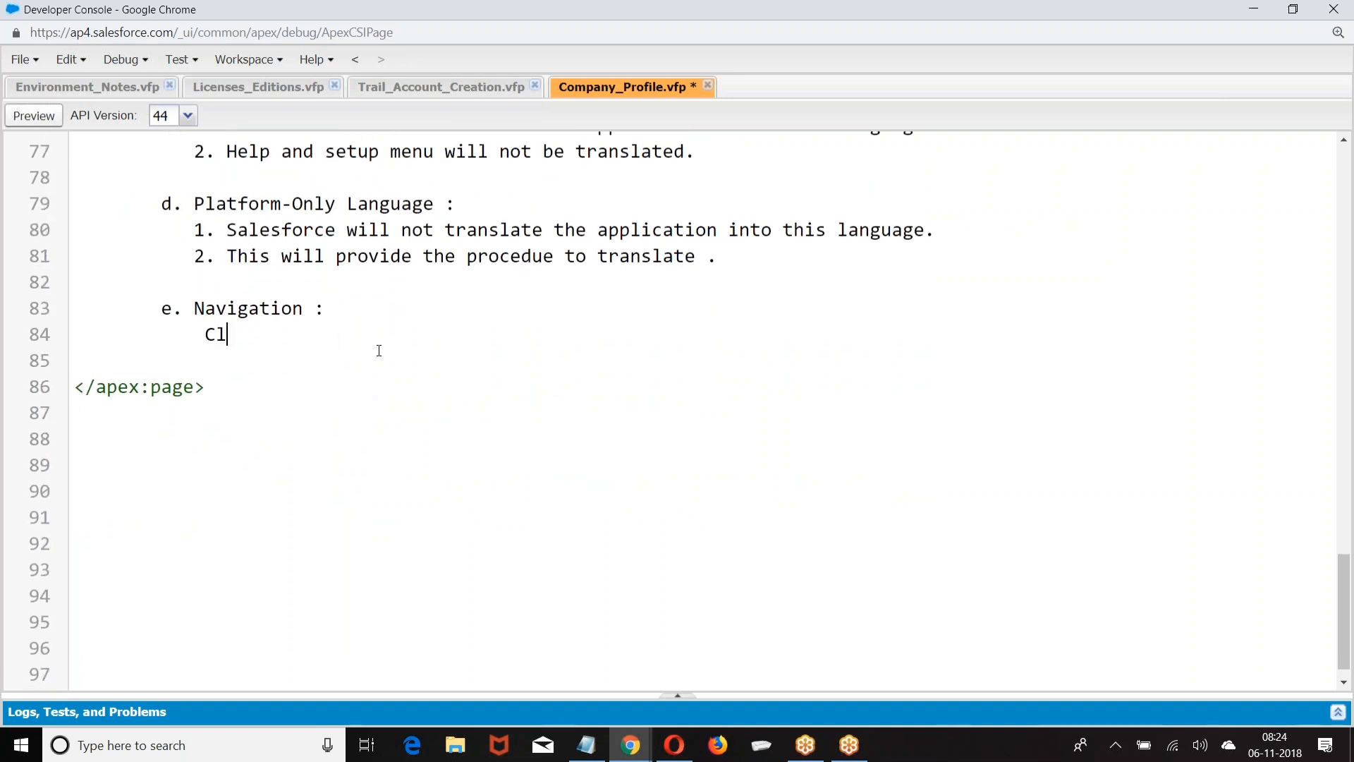
{"action": "type", "text": "assic :"}
{"action": "key", "text": "Return"}
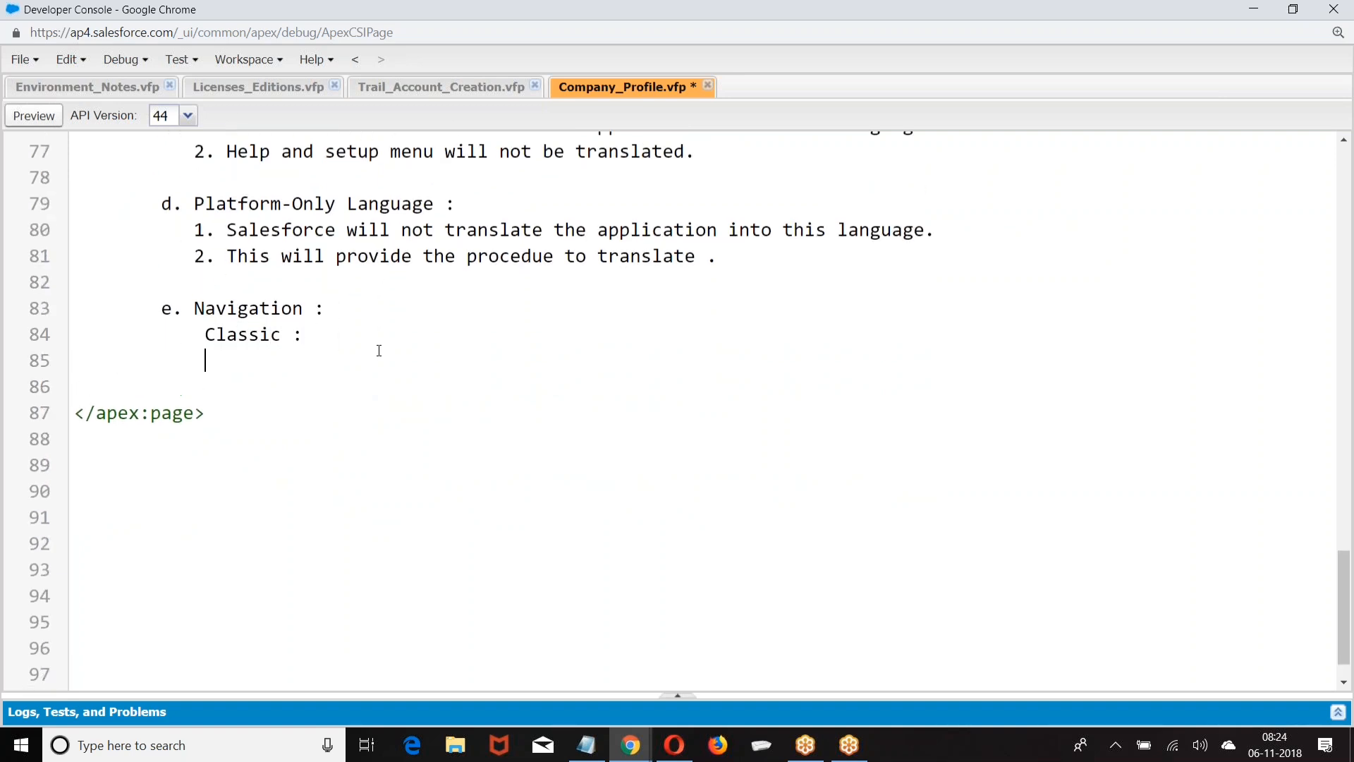
{"action": "key", "text": "Tab"}
{"action": "type", "text": "Setup"}
{"action": "key", "text": "Tab"}
{"action": "key", "text": "Return"}
- Add the branch "|--->Adminster" below Setup in the Classic navigation path
{"action": "key", "text": "Tab"}
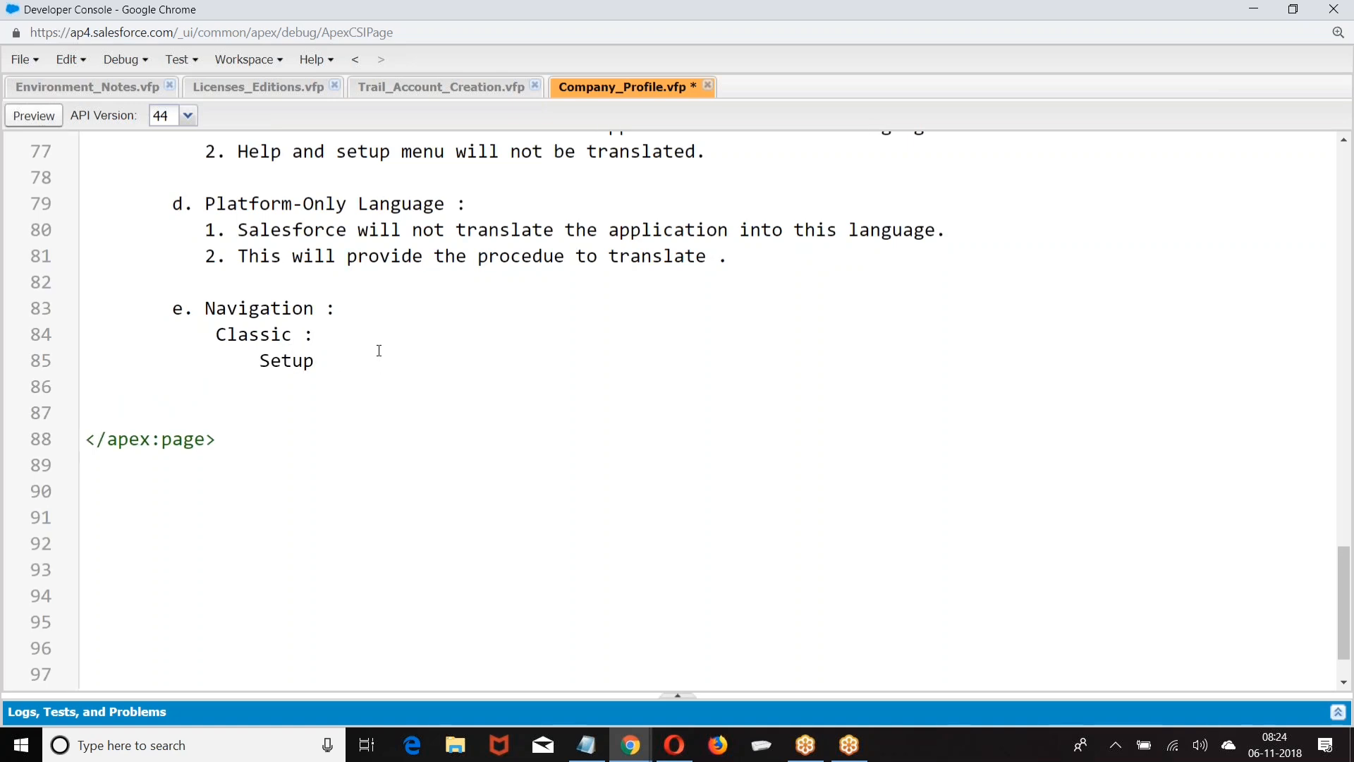
{"action": "type", "text": "|--->"}
{"action": "scroll", "coordinate": [379, 350], "scroll_direction": "down", "scroll_amount": 1}
{"action": "type", "text": "B"}
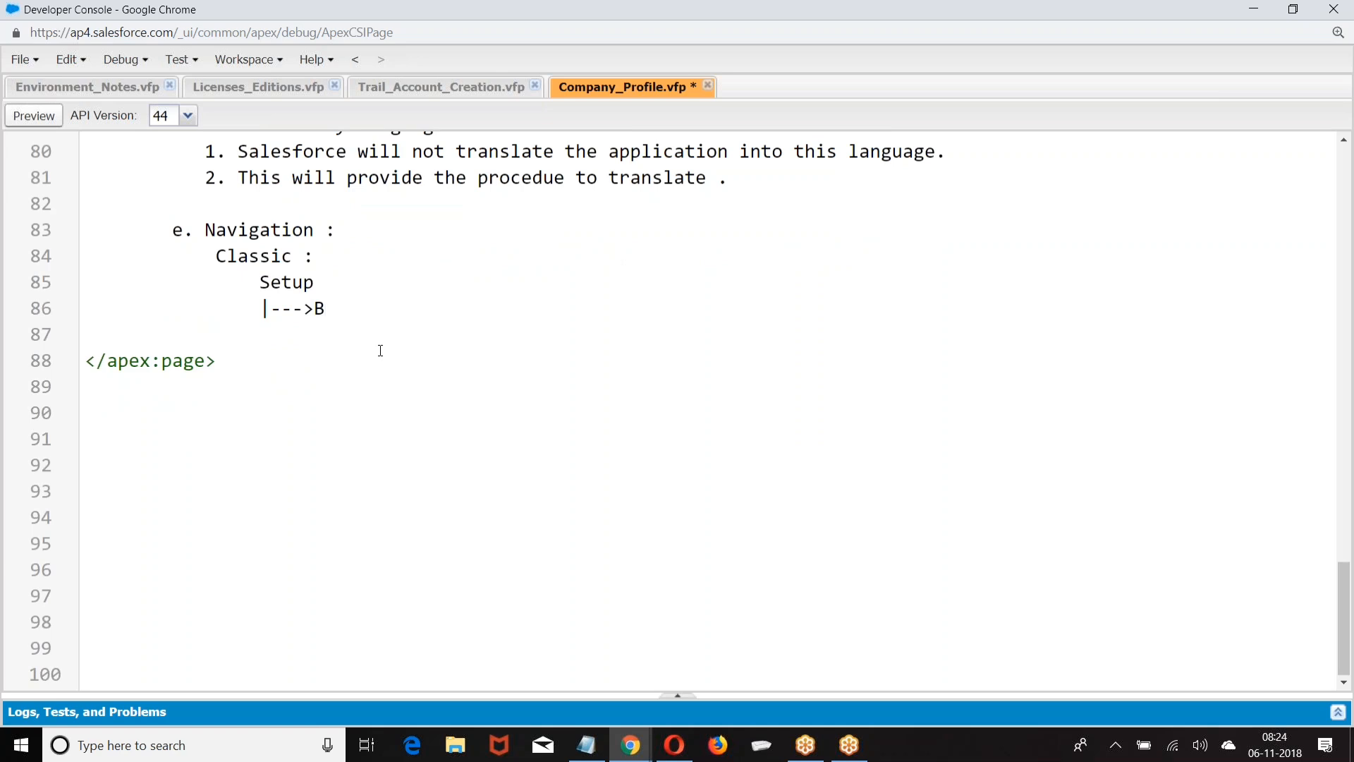
{"action": "type", "text": "u"}
{"action": "key", "text": "BackSpace"}
{"action": "key", "text": "BackSpace"}
{"action": "type", "text": "Adm,n"}
{"action": "key", "text": "BackSpace"}
{"action": "key", "text": "BackSpace"}
{"action": "type", "text": "inster"}
{"action": "key", "text": "Return"}
- Add the nested branch "|--->Company Profile" beneath Adminster in the Classic path
{"action": "key", "text": "Tab"}
{"action": "type", "text": "|"}
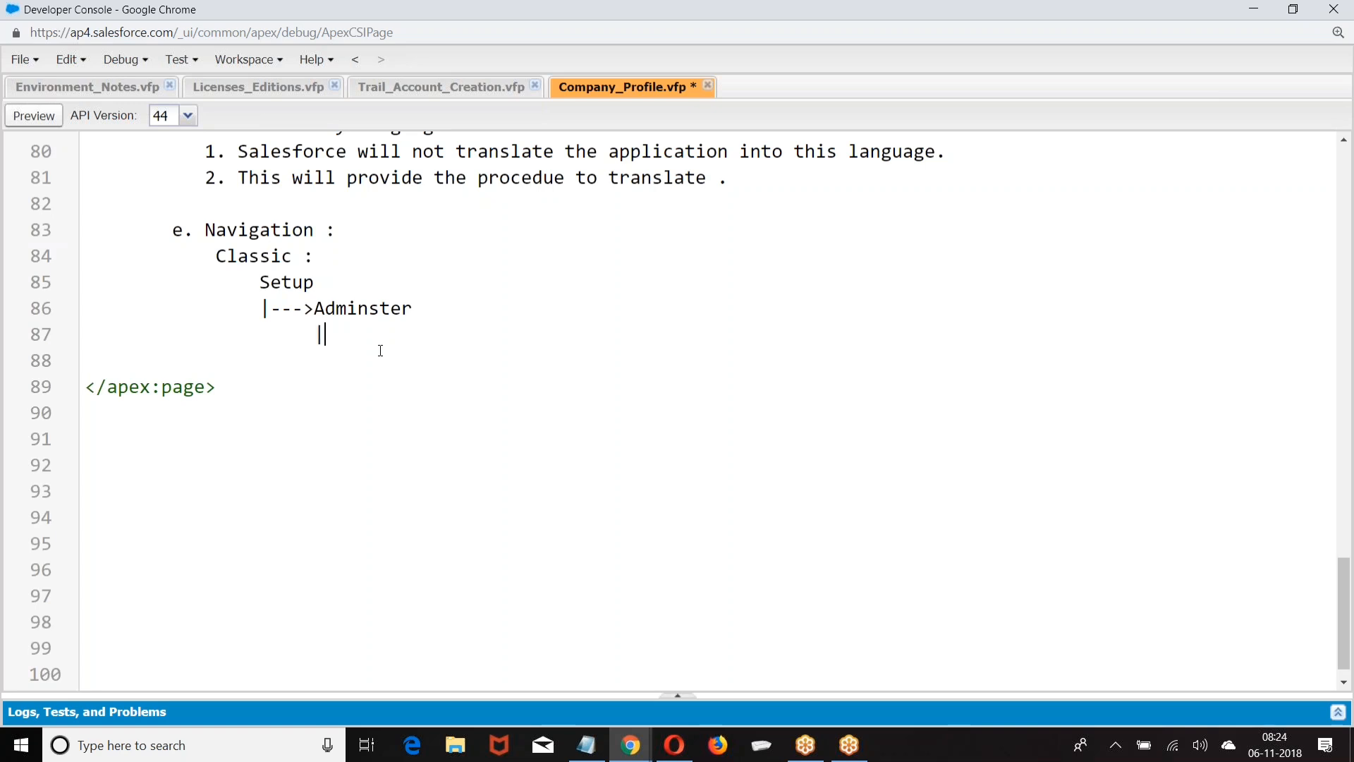
{"action": "type", "text": "--->Company Profile"}
{"action": "key", "text": "Return"}
- Add the nested branch "|---> Language setttings" beneath Company Profile to finish the Classic path
{"action": "key", "text": "Tab"}
{"action": "key", "text": "Tab"}
{"action": "key", "text": "Tab"}
{"action": "key", "text": "Tab"}
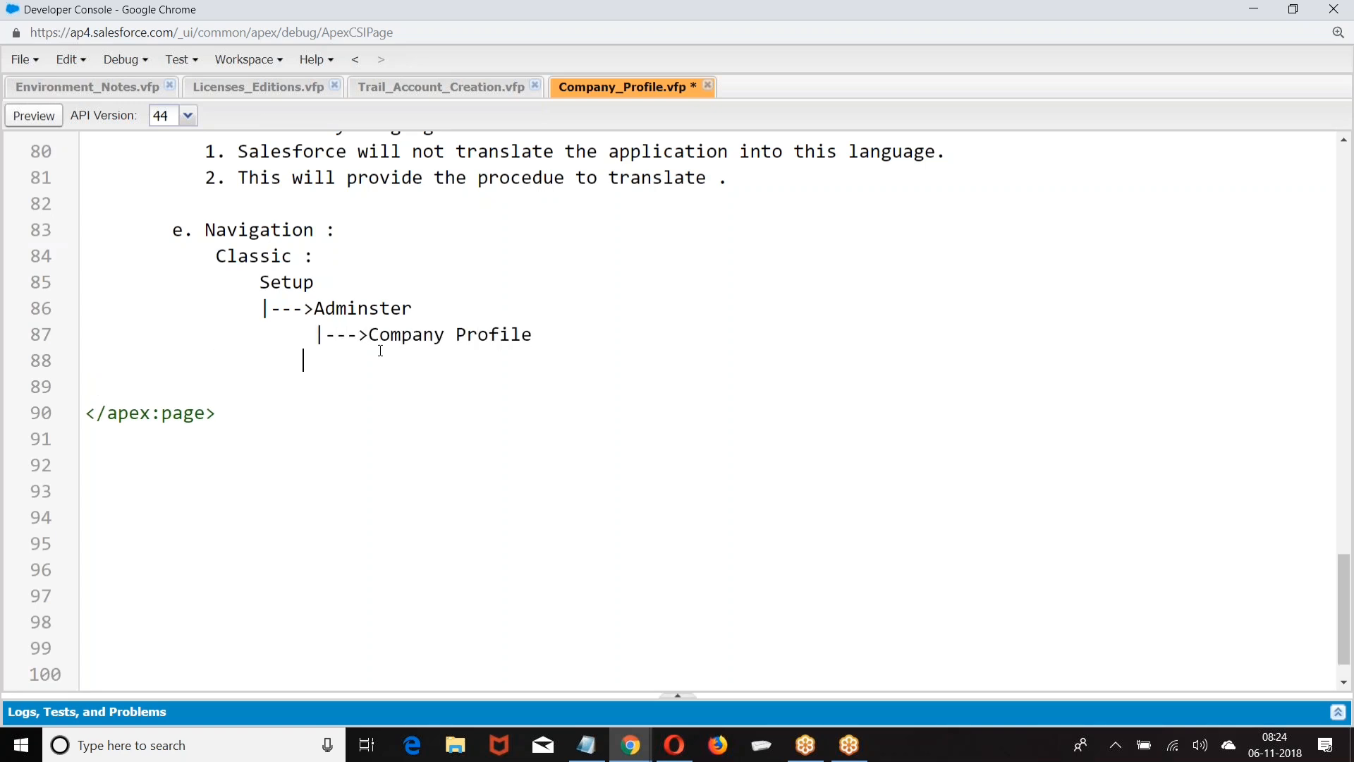
{"action": "key", "text": "Tab"}
{"action": "key", "text": "BackSpace"}
{"action": "type", "text": "|---> Language setttig"}
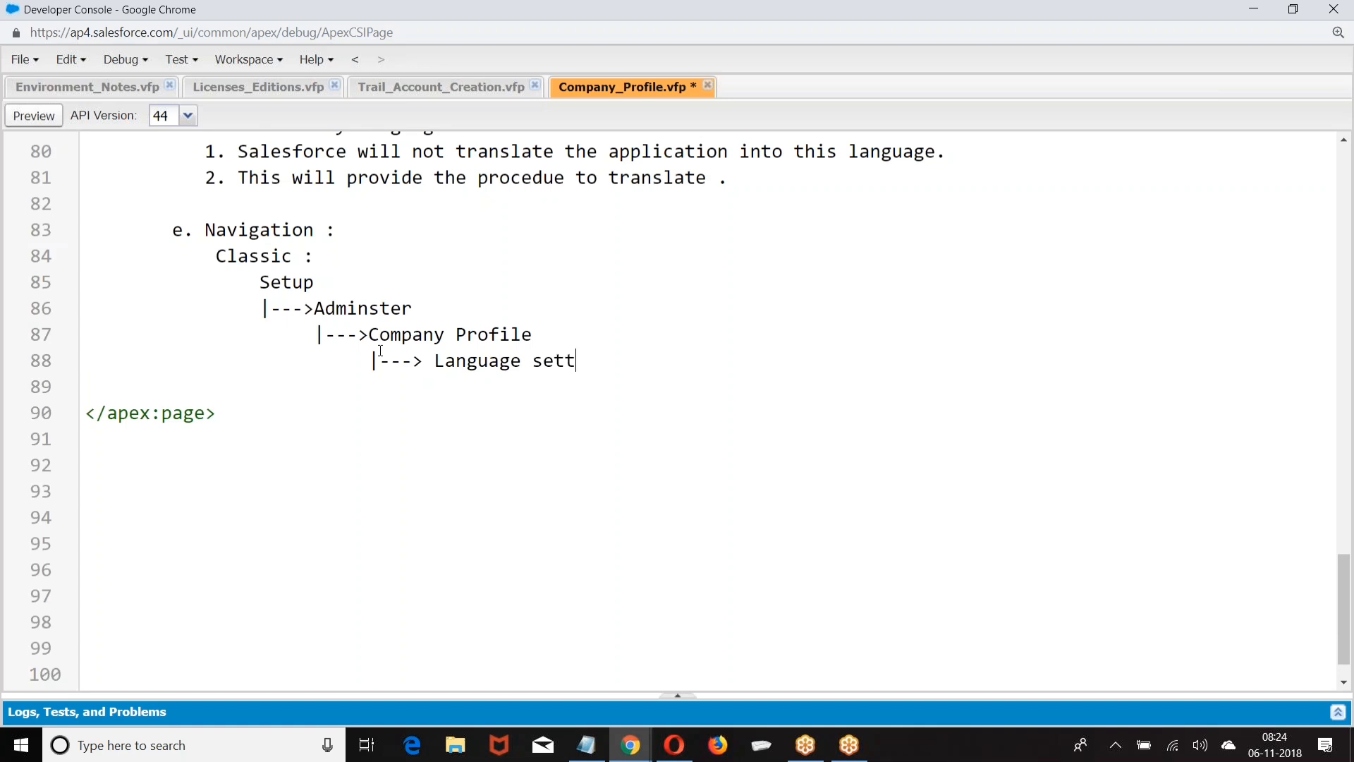
{"action": "key", "text": "BackSpace"}
{"action": "type", "text": "ngs"}
{"action": "key", "text": "Return"}
- Add the label "Lightning :" below the Classic path, aligned with the Classic label and separated by blank lines
{"action": "key", "text": "Tab"}
{"action": "key", "text": "Tab"}
{"action": "key", "text": "Tab"}
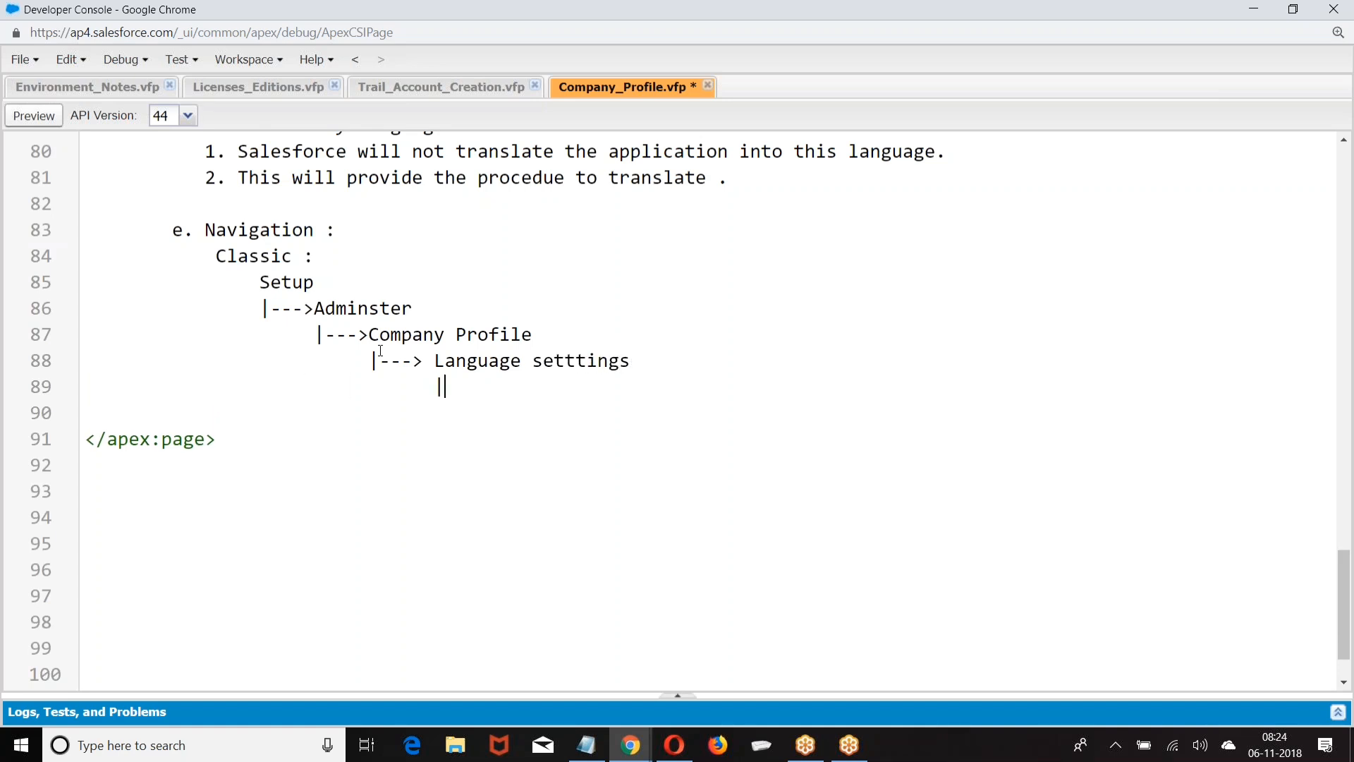
{"action": "scroll", "coordinate": [380, 351], "scroll_direction": "down", "scroll_amount": 1}
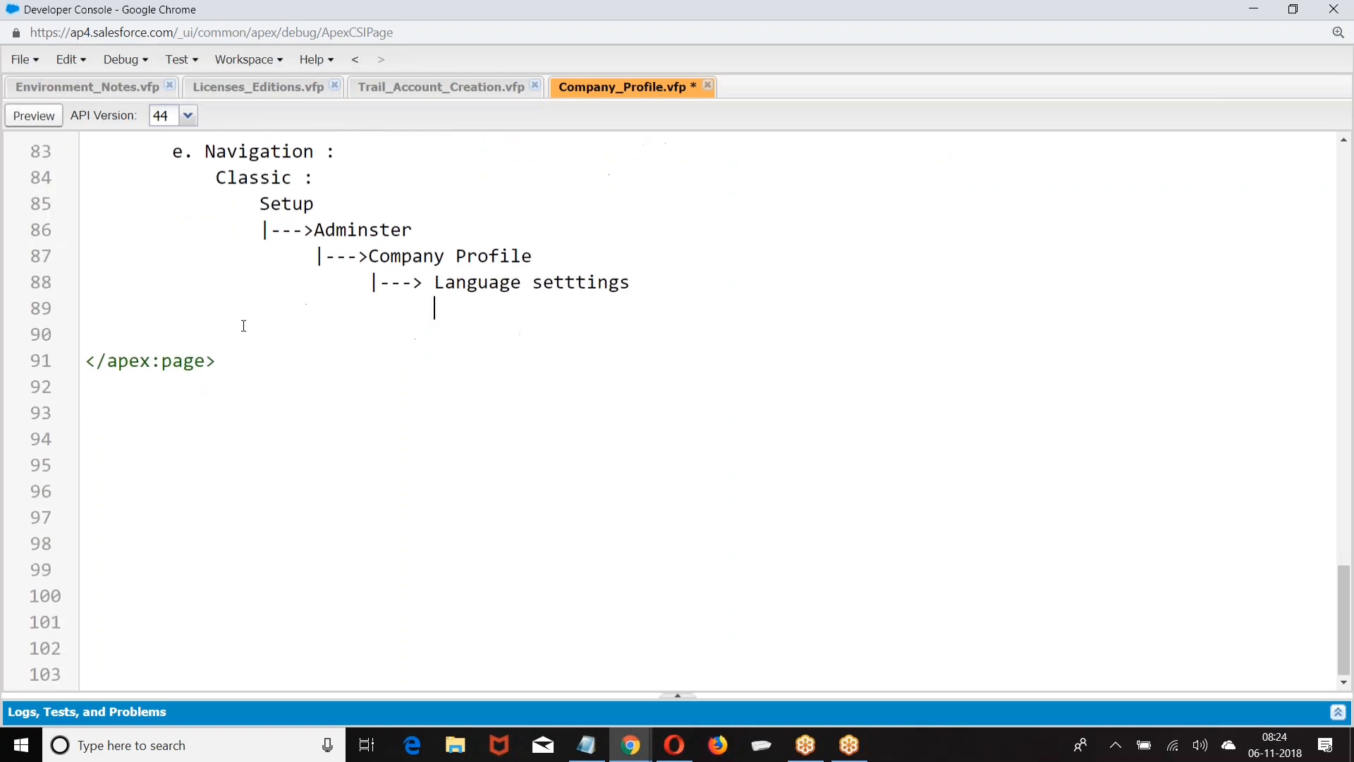
{"action": "key", "text": "Return"}
{"action": "key", "text": "Return"}
{"action": "key", "text": "Tab"}
{"action": "key", "text": "Tab"}
{"action": "key", "text": "Tab"}
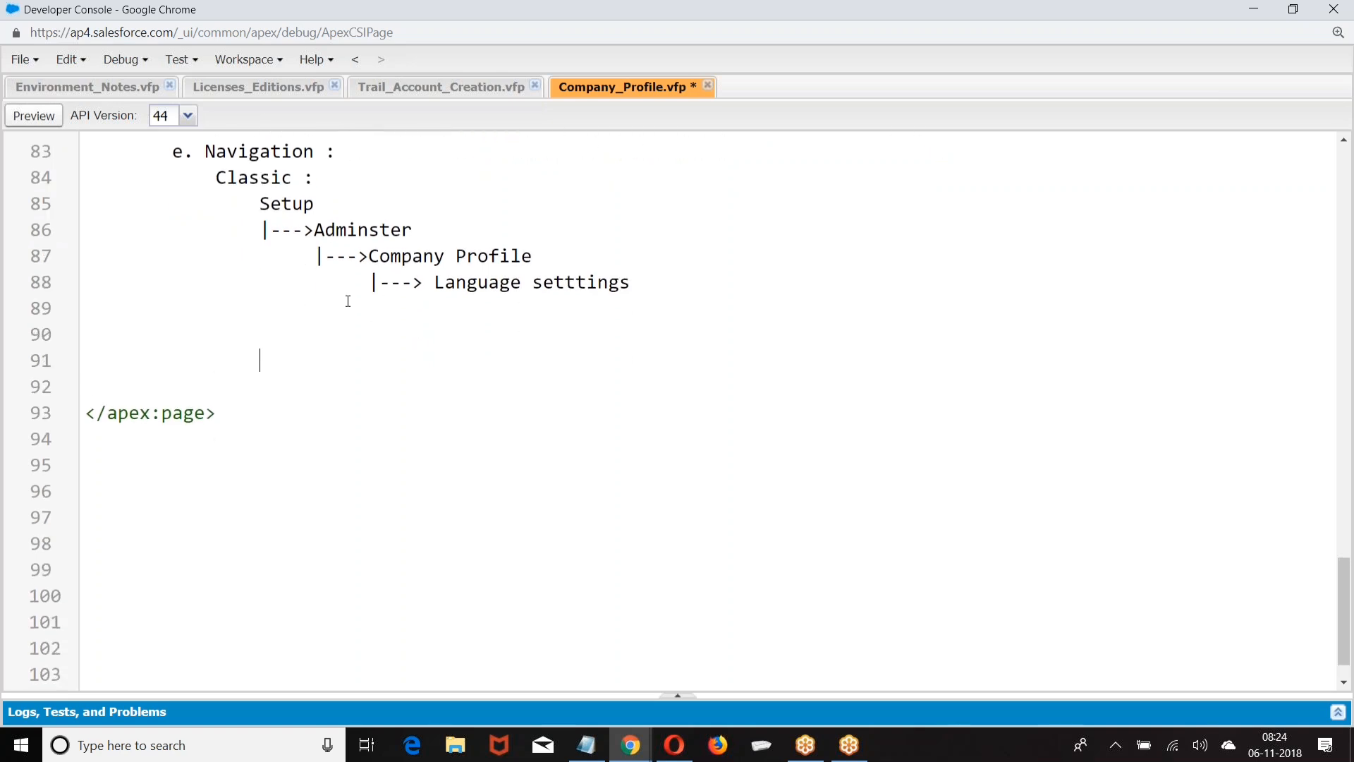
{"action": "key", "text": "BackSpace"}
{"action": "type", "text": "Lightning :"}
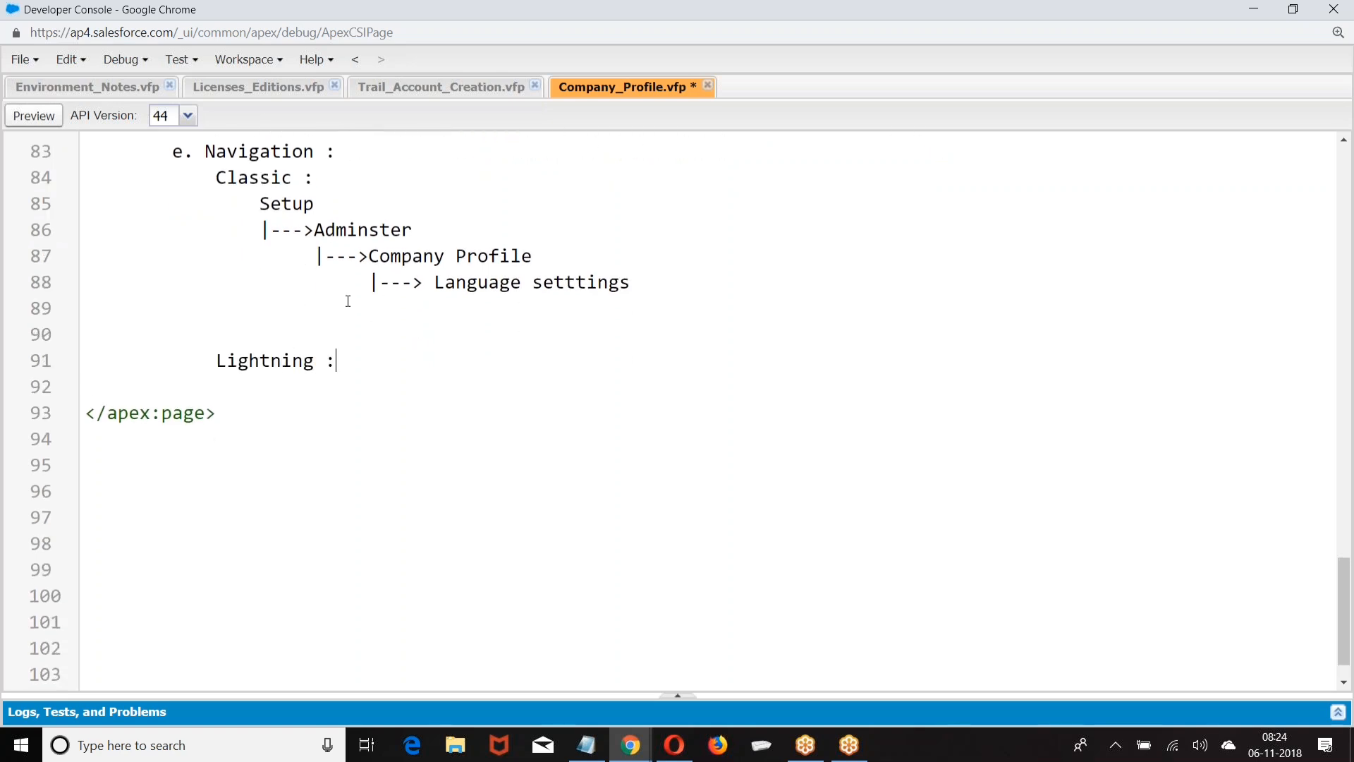
- Write "Setup" on an indented line under the Lightning label
{"action": "key", "text": "Return"}
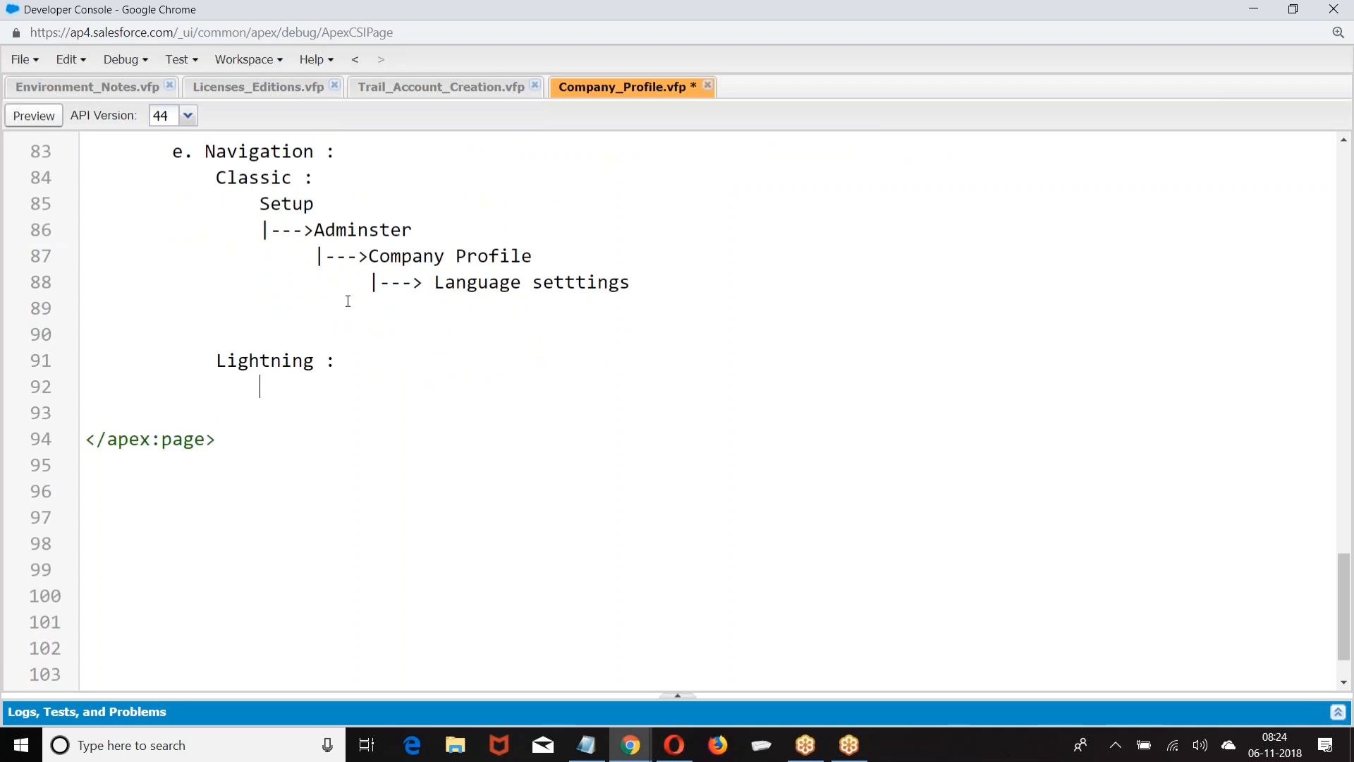
{"action": "scroll", "coordinate": [375, 287], "scroll_direction": "down", "scroll_amount": 1}
{"action": "type", "text": "Setuy"}
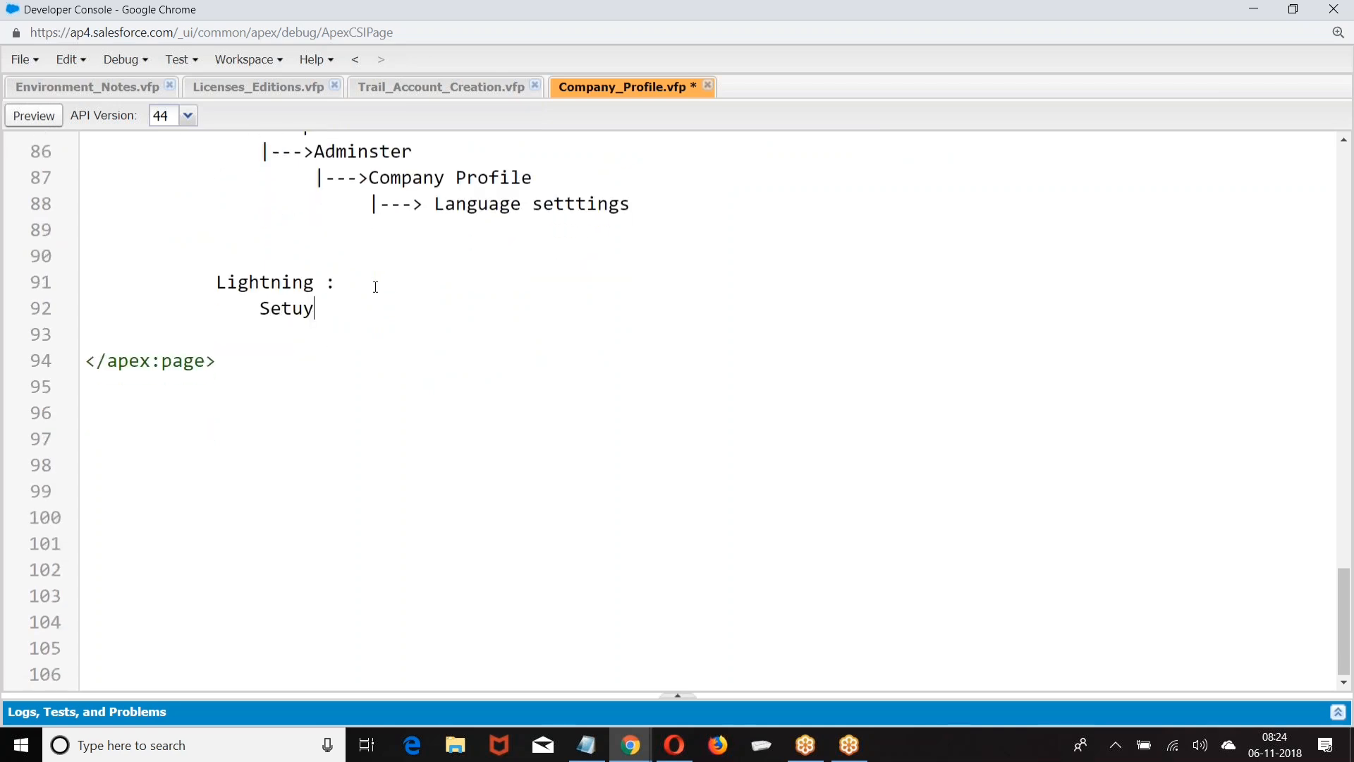
{"action": "key", "text": "BackSpace"}
{"action": "type", "text": "p"}
{"action": "key", "text": "Return"}
- Add the branch "|---> Setting" below Setup in the Lightning navigation path
{"action": "key", "text": "Tab"}
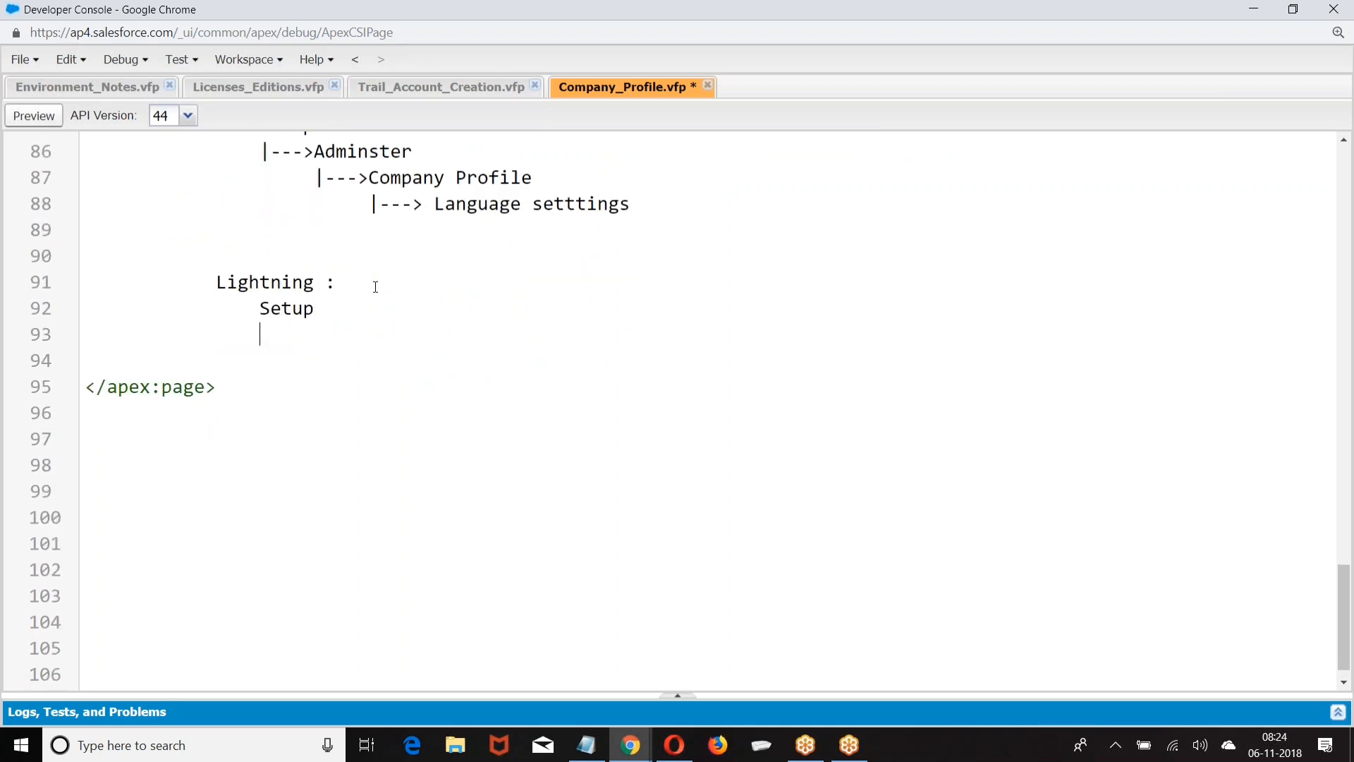
{"action": "type", "text": "|--->"}
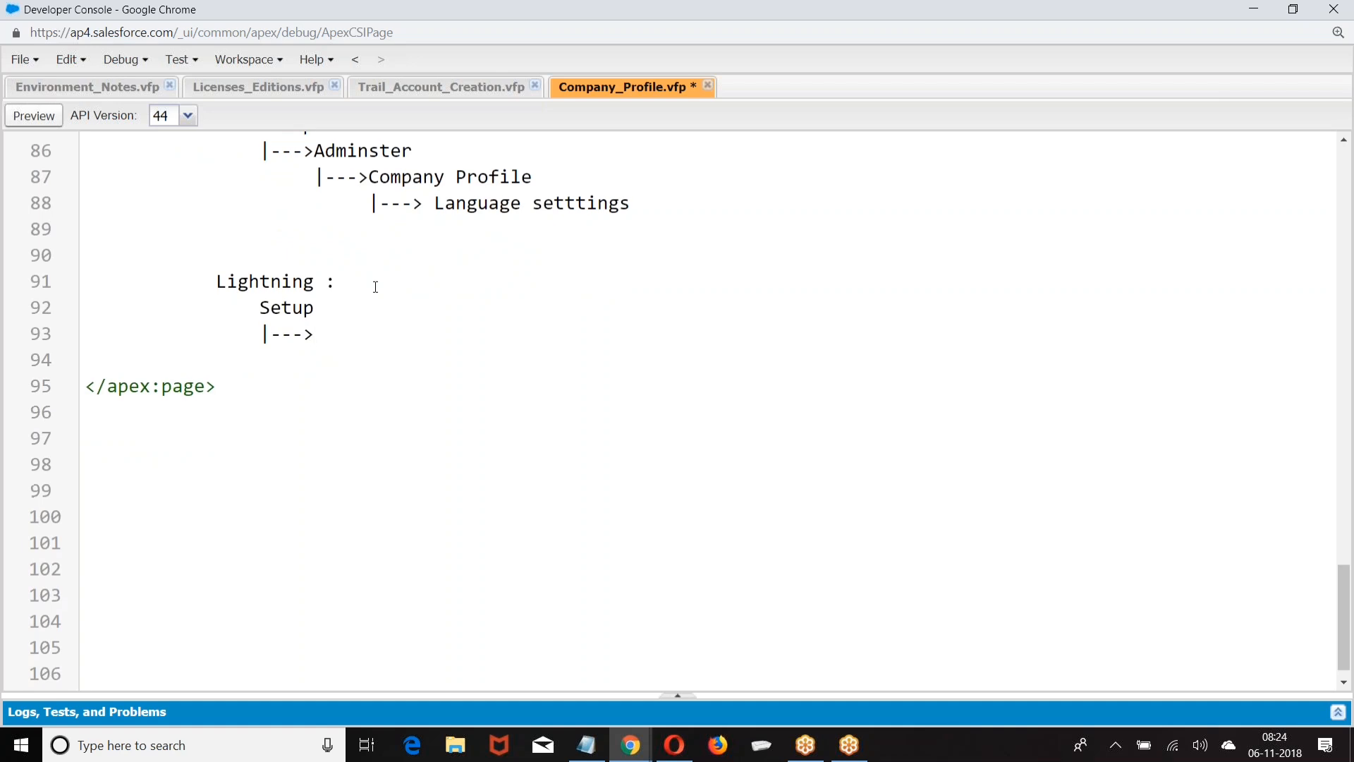
{"action": "scroll", "coordinate": [376, 287], "scroll_direction": "down", "scroll_amount": 1}
{"action": "scroll", "coordinate": [375, 287], "scroll_direction": "up", "scroll_amount": 3}
{"action": "scroll", "coordinate": [371, 275], "scroll_direction": "down", "scroll_amount": 2}
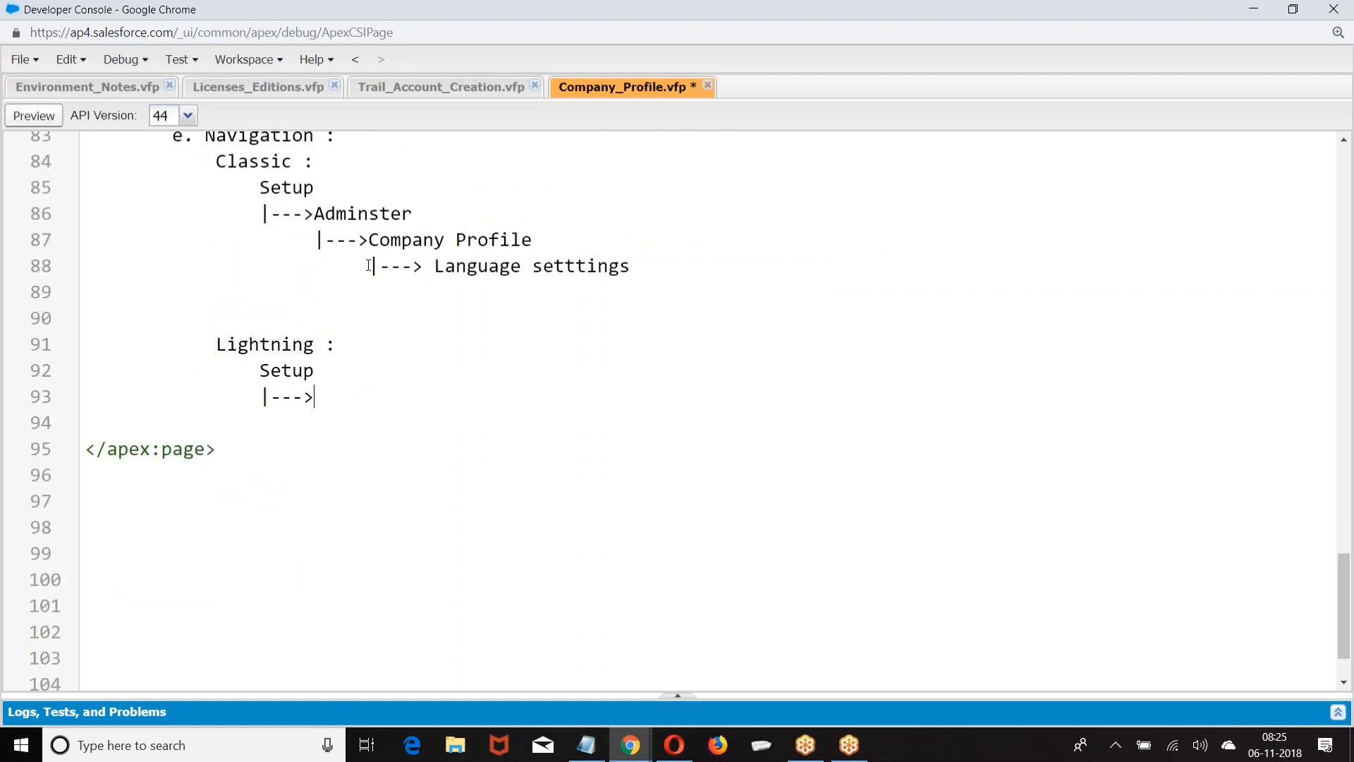
{"action": "type", "text": "Setting"}
{"action": "key", "text": "Return"}
{"action": "key", "text": "Tab"}
{"action": "key", "text": "BackSpace"}
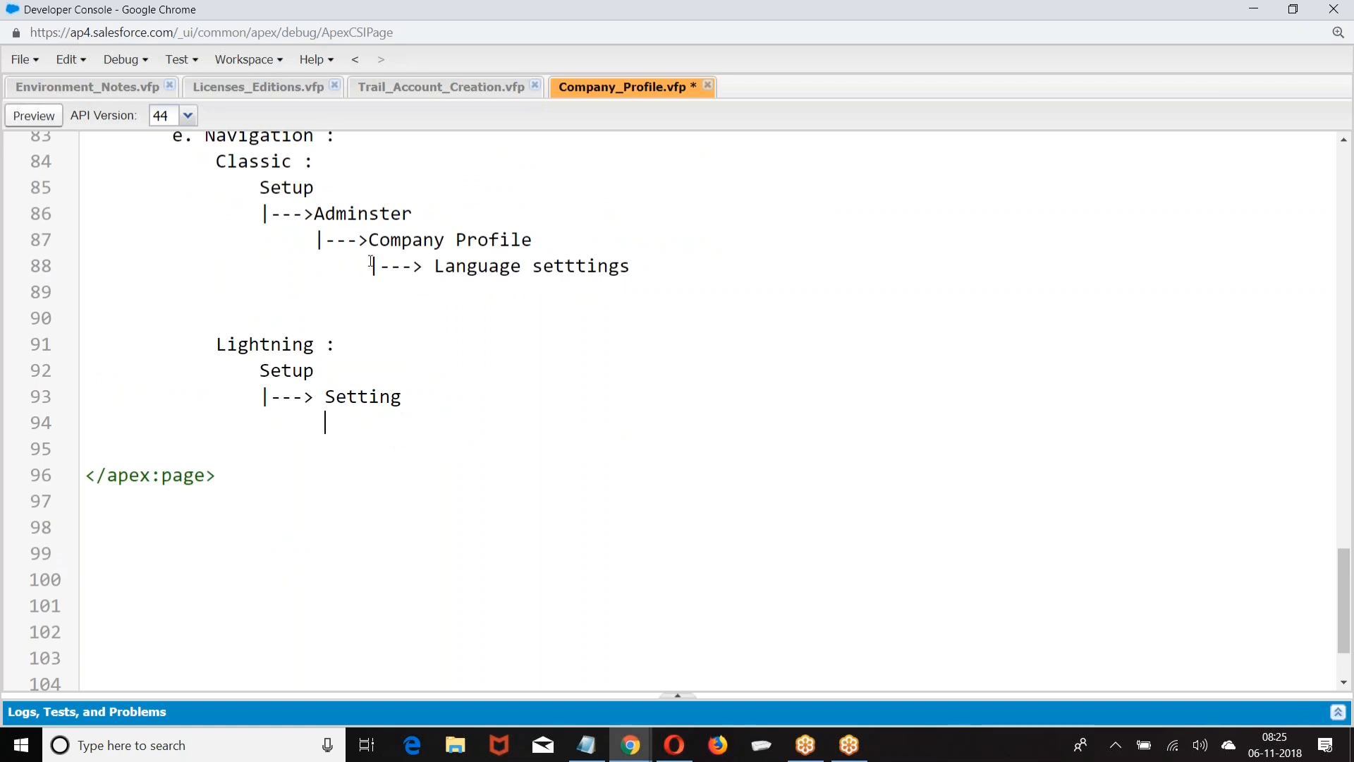
{"action": "scroll", "coordinate": [369, 261], "scroll_direction": "down", "scroll_amount": 2}
{"action": "scroll", "coordinate": [353, 217], "scroll_direction": "up", "scroll_amount": 3}
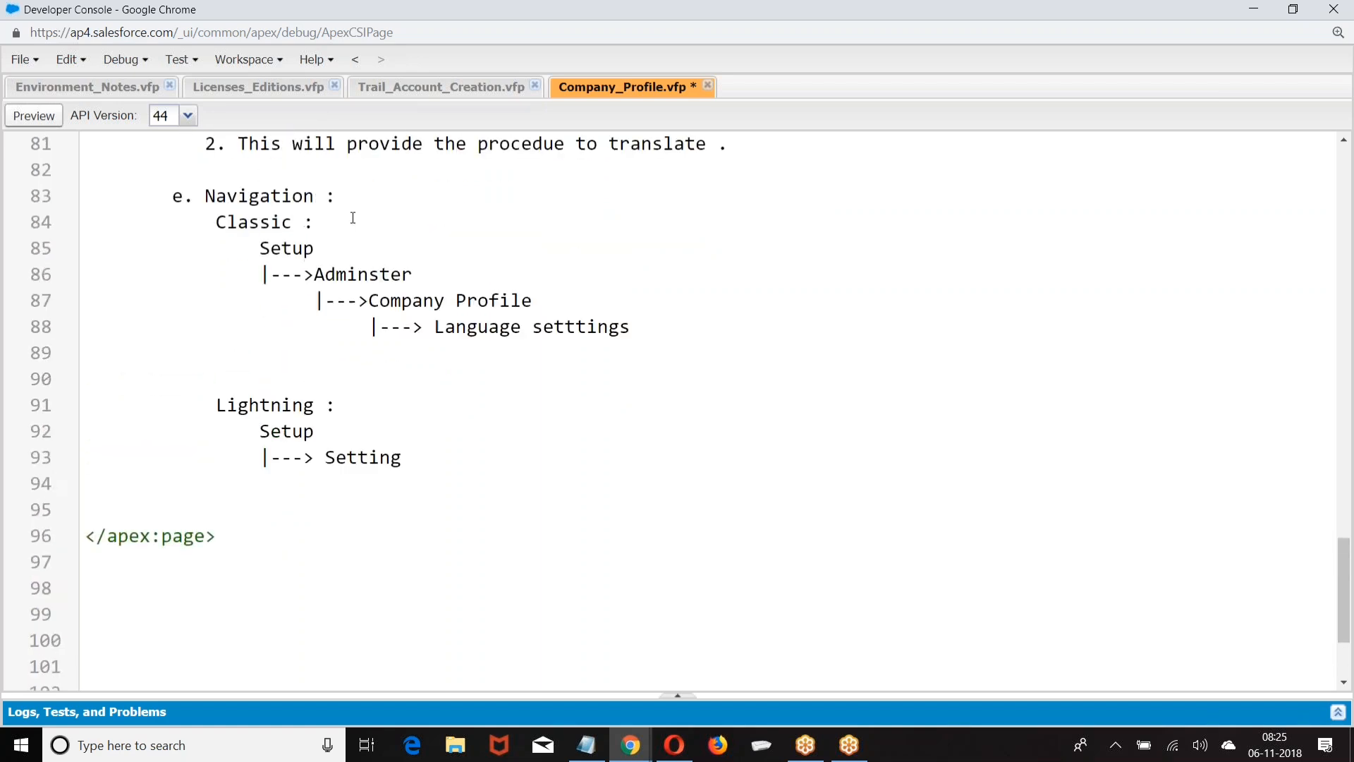
- Correct the Lightning path's Setting branch to read "|--->Settings", without the space after the arrow
{"action": "left_click", "coordinate": [327, 458]}
{"action": "key", "text": "BackSpace"}
{"action": "scroll", "coordinate": [395, 373], "scroll_direction": "down", "scroll_amount": 2}
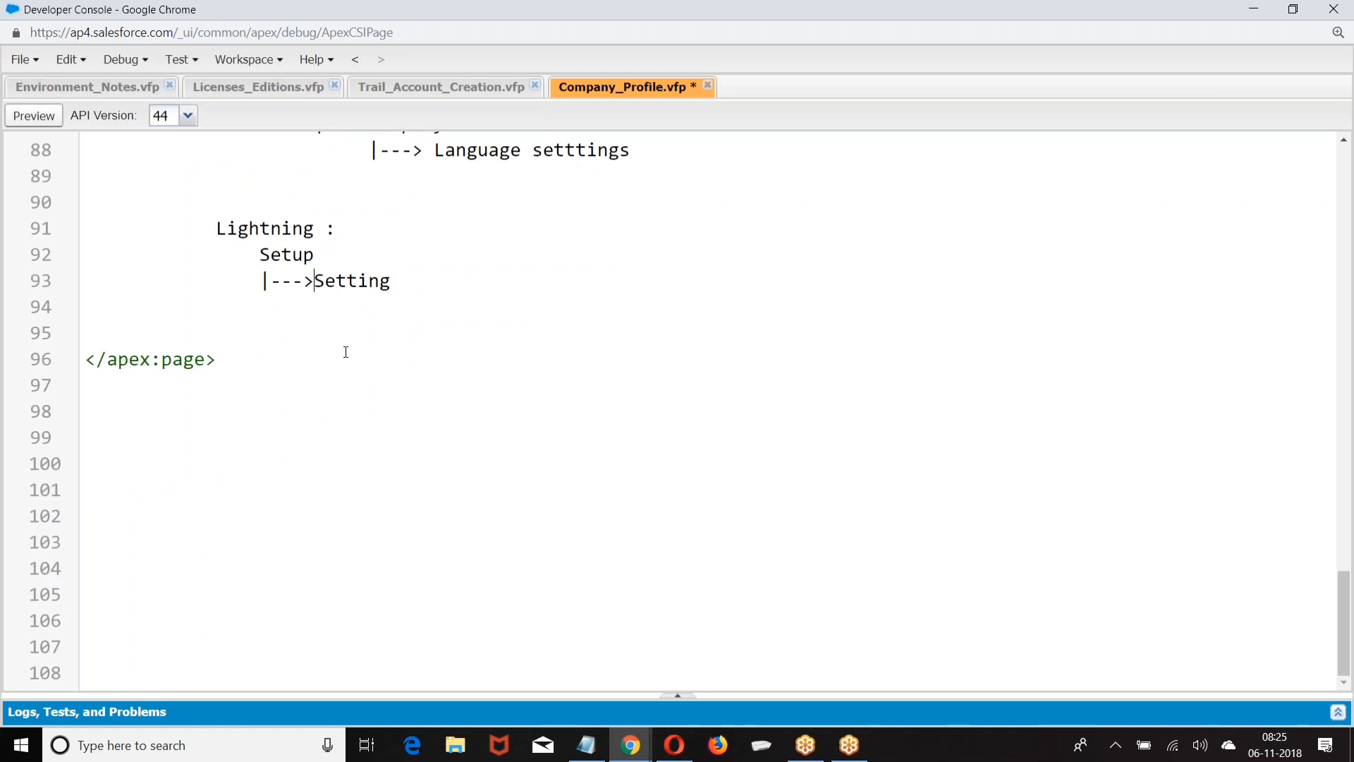
{"action": "left_click", "coordinate": [397, 284]}
{"action": "type", "text": "s"}
- Add the nested branch "|--->Company Settings" beneath Settings in the Lightning path
{"action": "key", "text": "Return"}
{"action": "key", "text": "Tab"}
{"action": "key", "text": "Tab"}
{"action": "key", "text": "Tab"}
{"action": "key", "text": "Tab"}
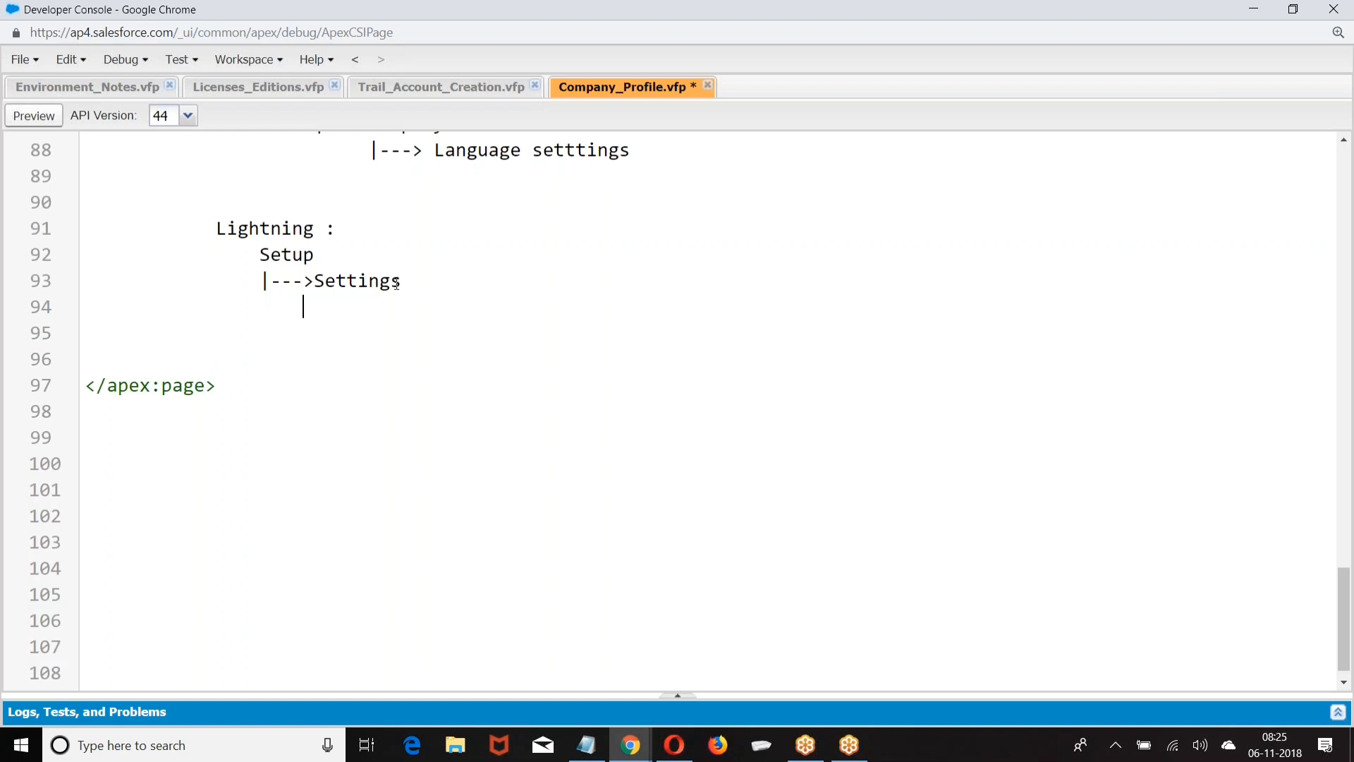
{"action": "type", "text": "|--->"}
{"action": "scroll", "coordinate": [397, 283], "scroll_direction": "up", "scroll_amount": 2}
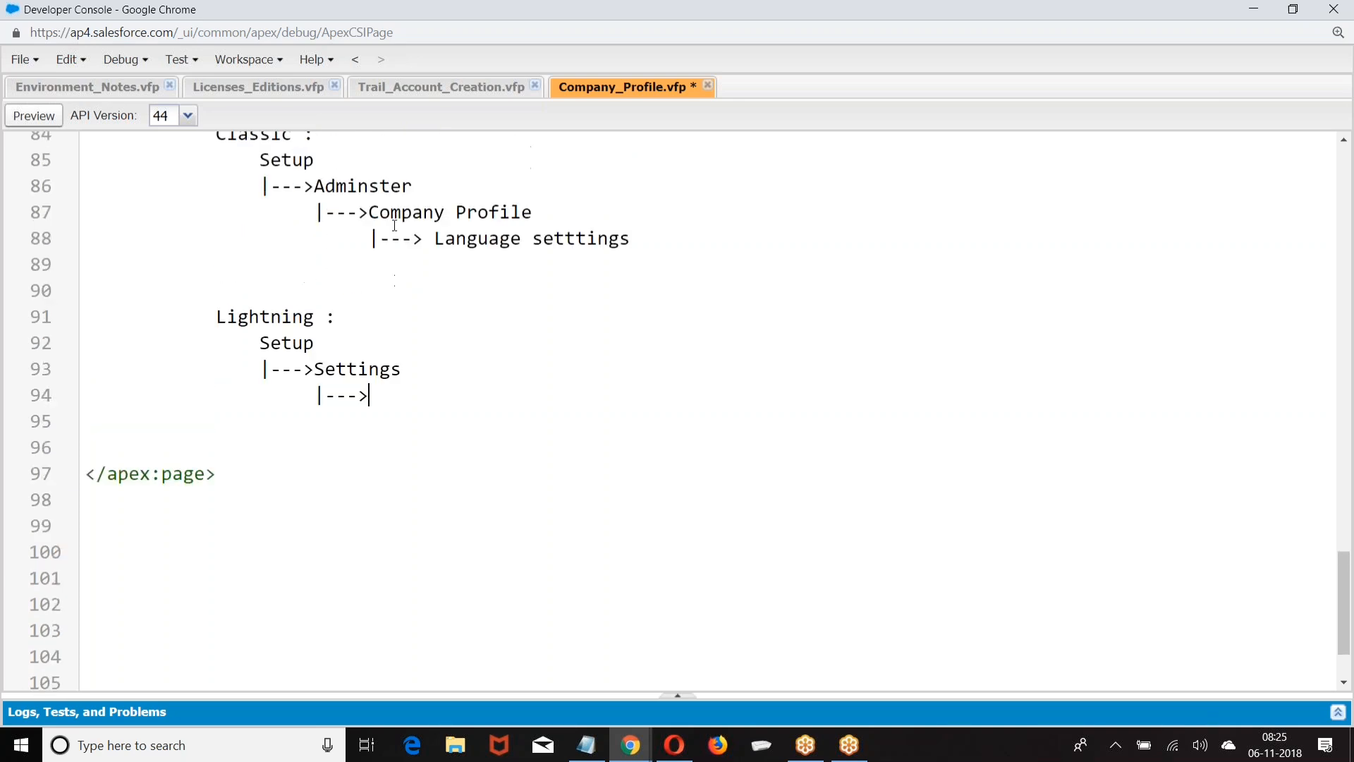
{"action": "scroll", "coordinate": [397, 224], "scroll_direction": "down", "scroll_amount": 2}
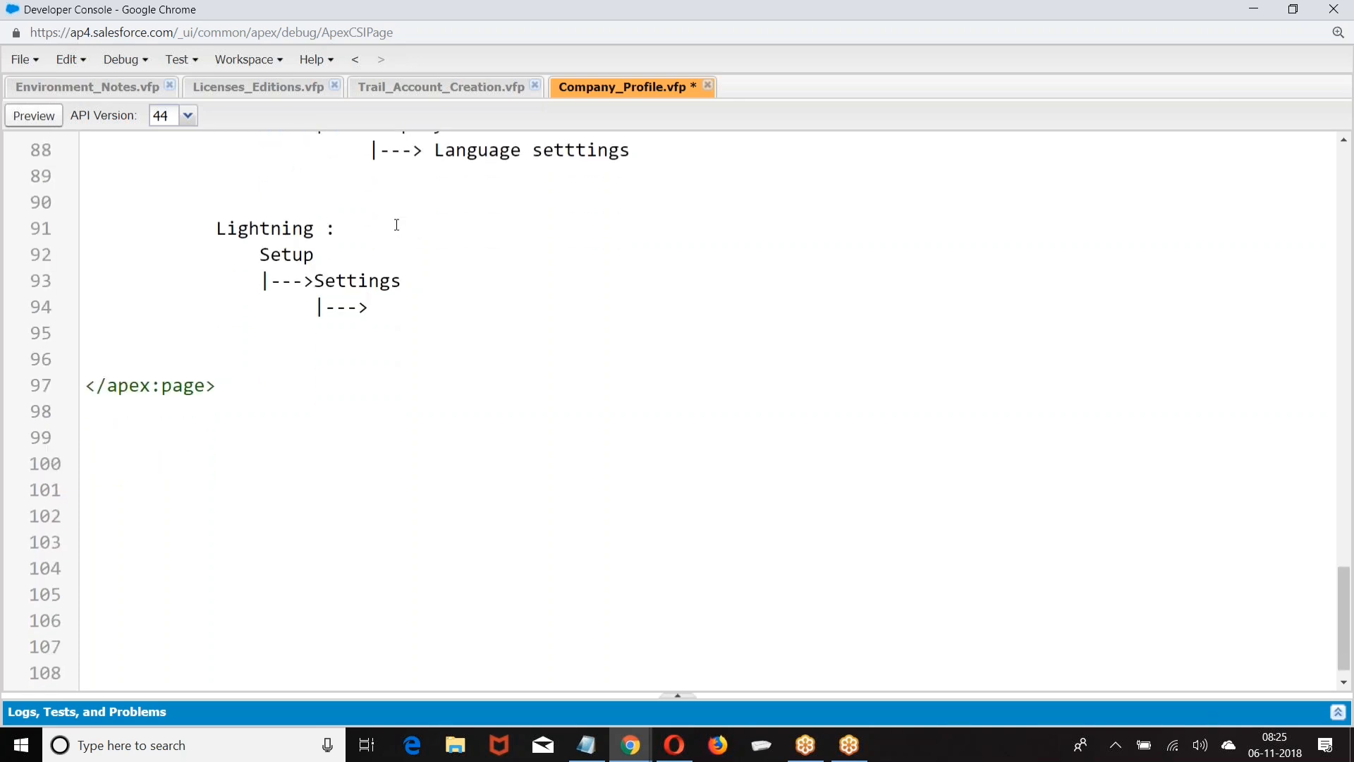
{"action": "type", "text": "Company Sett"}
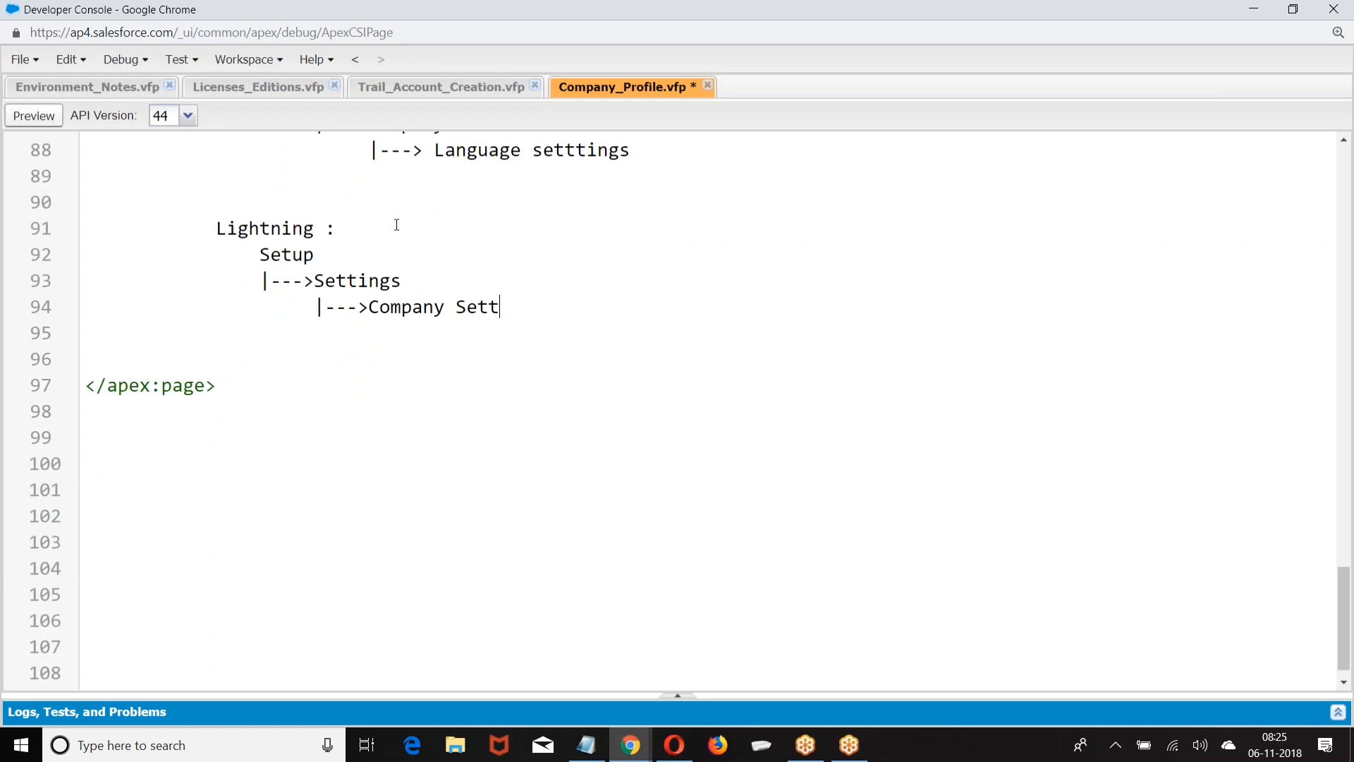
{"action": "type", "text": "ings"}
- Add the nested branch "|---> Language Settings" beneath Company Settings in the Lightning path
{"action": "key", "text": "Return"}
{"action": "key", "text": "Tab"}
{"action": "key", "text": "Tab"}
{"action": "key", "text": "Tab"}
{"action": "key", "text": "Tab"}
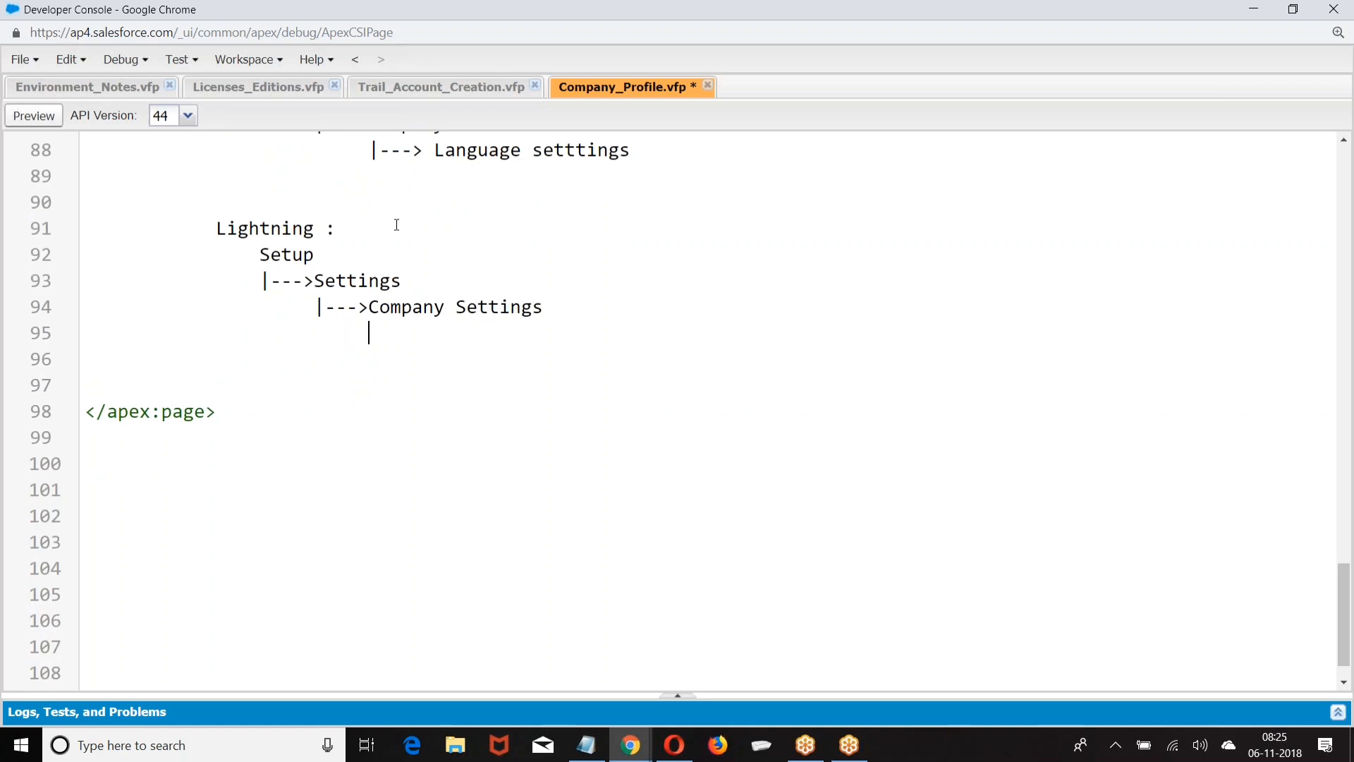
{"action": "type", "text": "|---> Language Settings"}
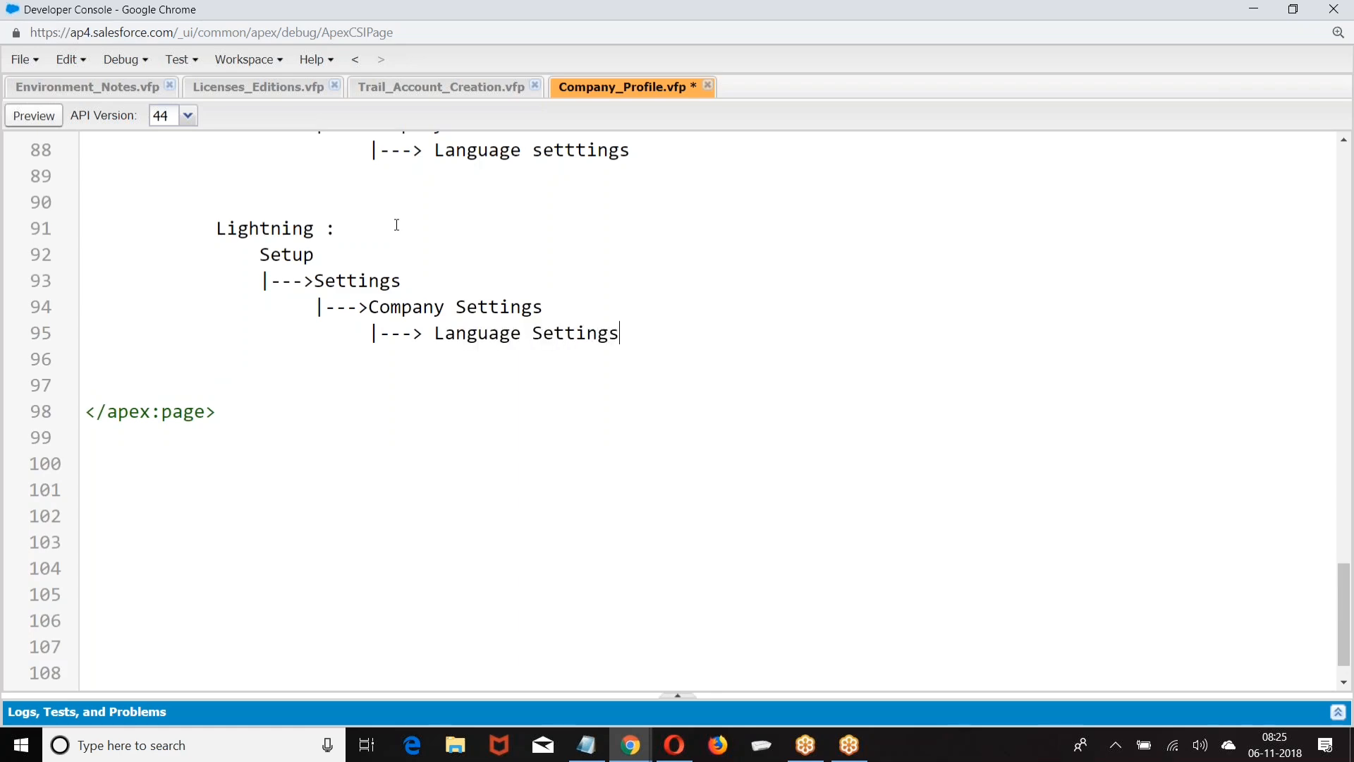
- Add two blank lines beneath the Lightning navigation path's Language Settings branch and save Company_Profile.vfp
{"action": "key", "text": "Return"}
{"action": "key", "text": "Return"}
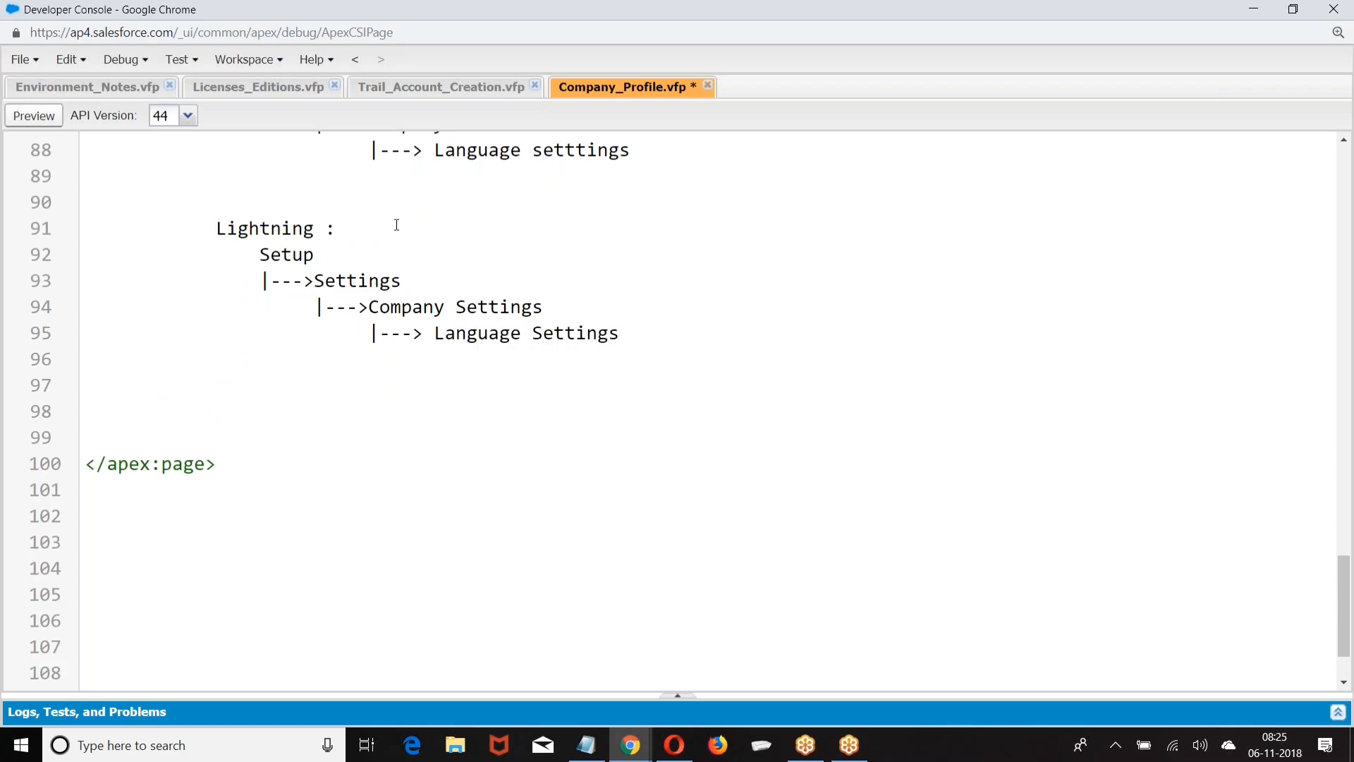
{"action": "scroll", "coordinate": [391, 219], "scroll_direction": "up", "scroll_amount": 5}
{"action": "scroll", "coordinate": [366, 197], "scroll_direction": "down", "scroll_amount": 2}
{"action": "scroll", "coordinate": [328, 166], "scroll_direction": "up", "scroll_amount": 5}
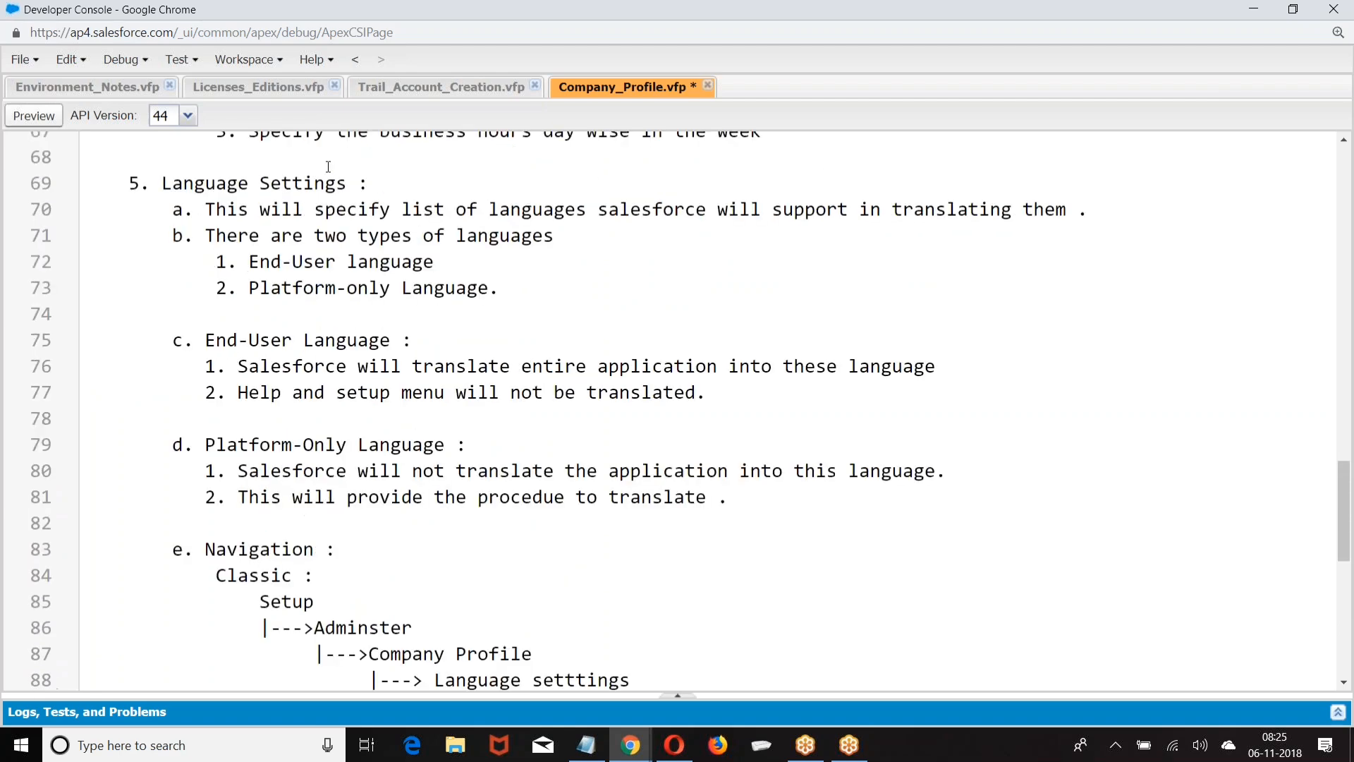
{"action": "key", "text": "ctrl+s"}
- Review the topic list at the start of the Company Profile notes, from Company Information and Business Hours through Editions and Holidays
{"action": "scroll", "coordinate": [594, 186], "scroll_direction": "up", "scroll_amount": 15}
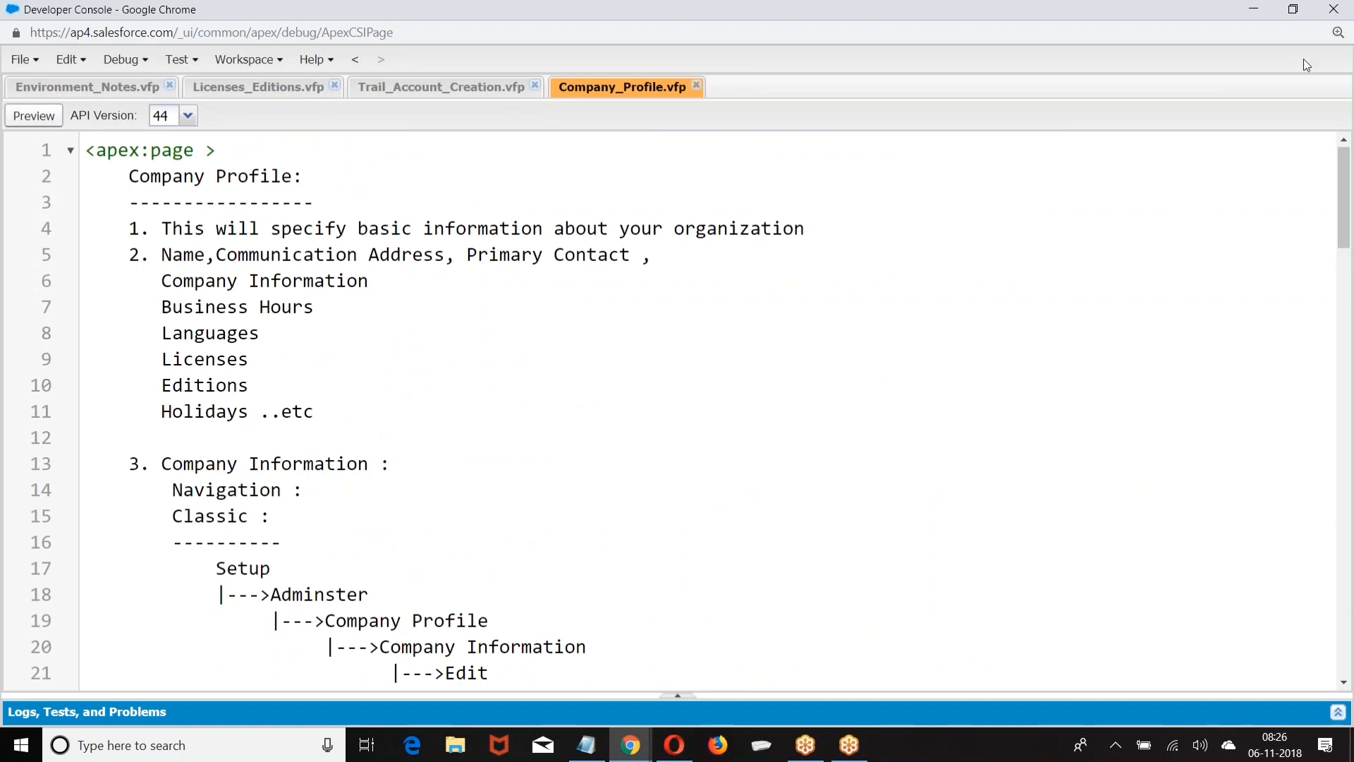
{"action": "left_click", "coordinate": [1331, 37]}
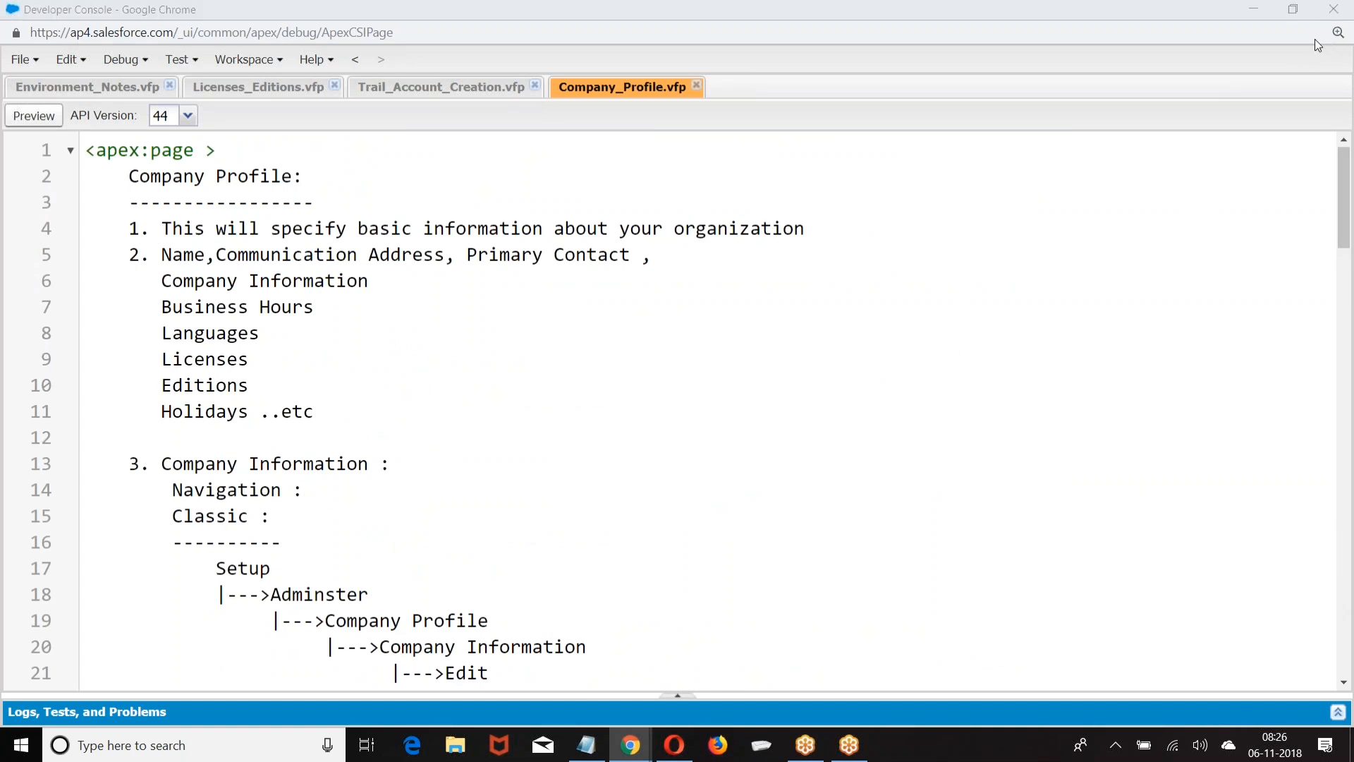
{"action": "scroll", "coordinate": [358, 262], "scroll_direction": "down", "scroll_amount": 2}
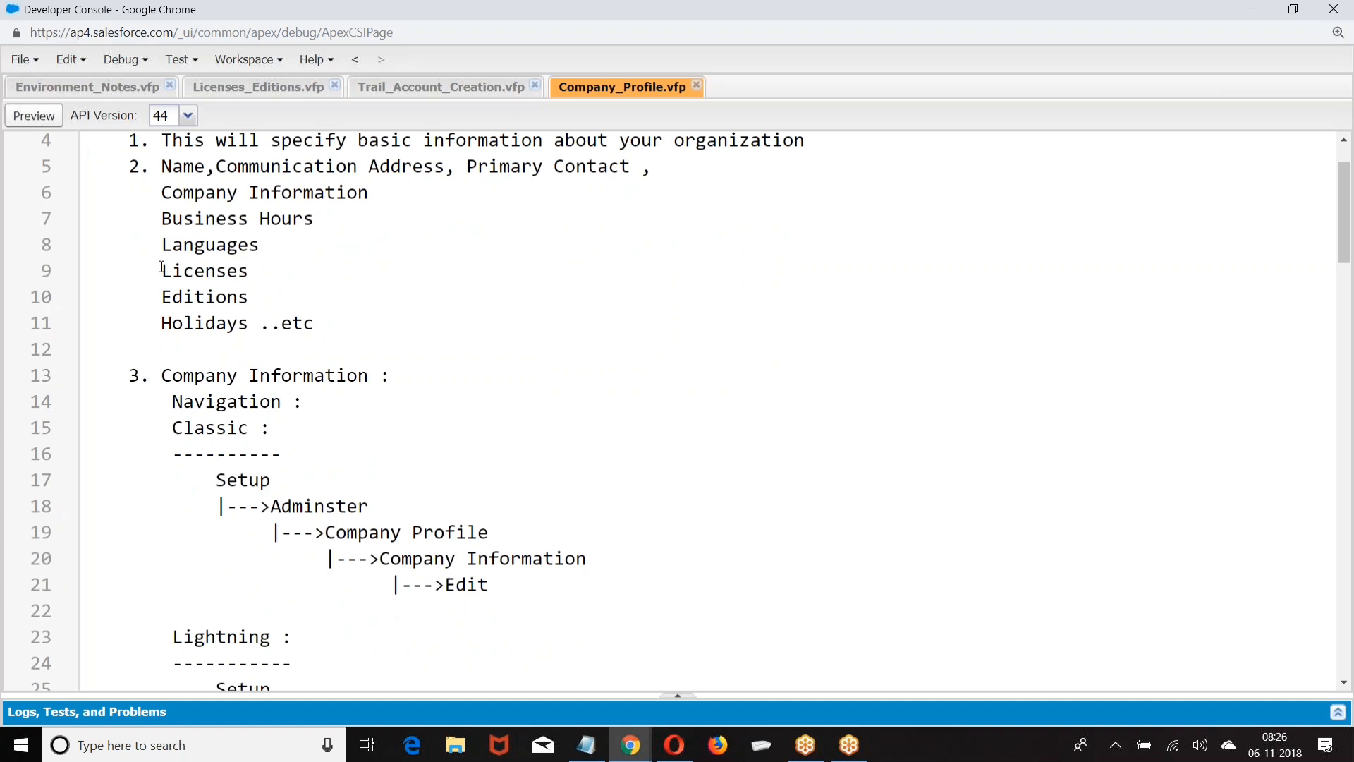
{"action": "left_click_drag", "start_coordinate": [162, 270], "coordinate": [260, 272]}
{"action": "left_click_drag", "start_coordinate": [151, 297], "coordinate": [287, 297]}
{"action": "scroll", "coordinate": [426, 266], "scroll_direction": "down", "scroll_amount": 1}
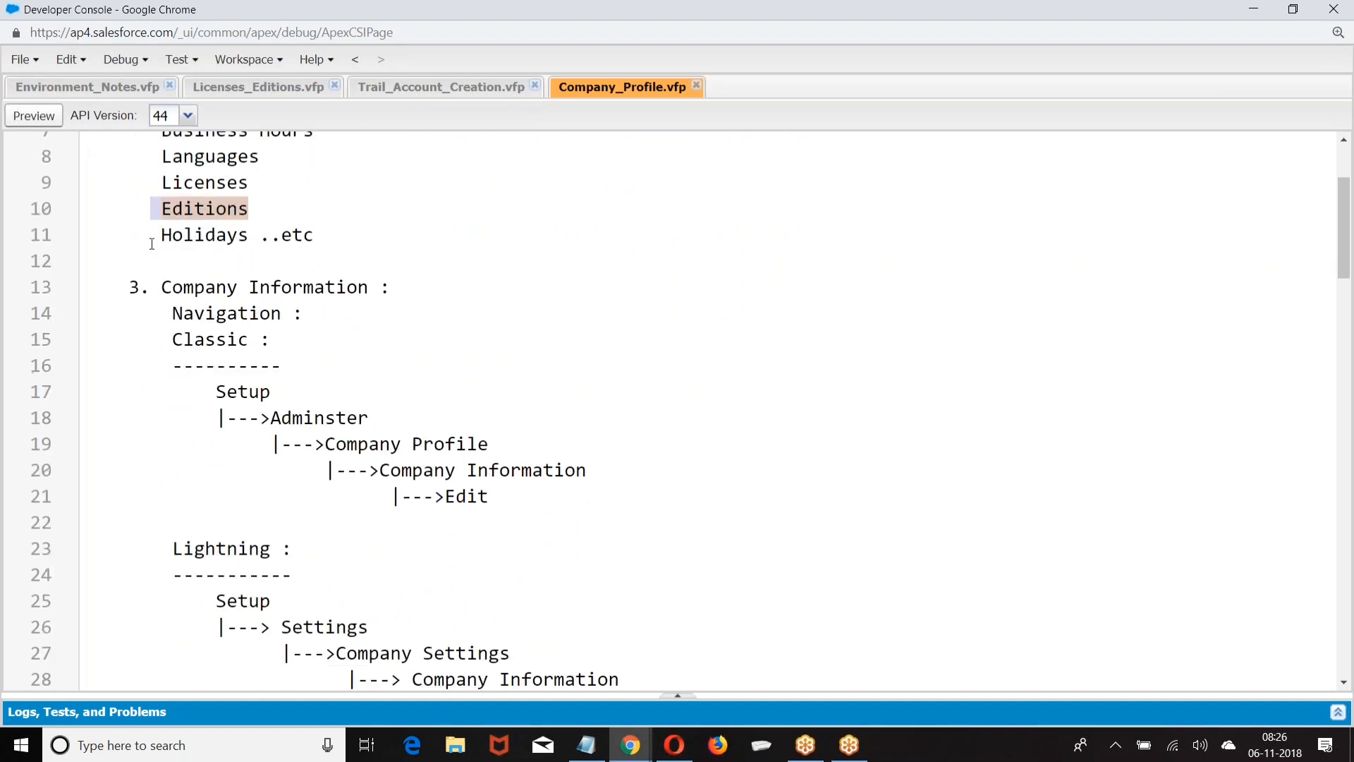
{"action": "left_click_drag", "start_coordinate": [151, 235], "coordinate": [386, 233]}
{"action": "scroll", "coordinate": [385, 234], "scroll_direction": "up", "scroll_amount": 3}
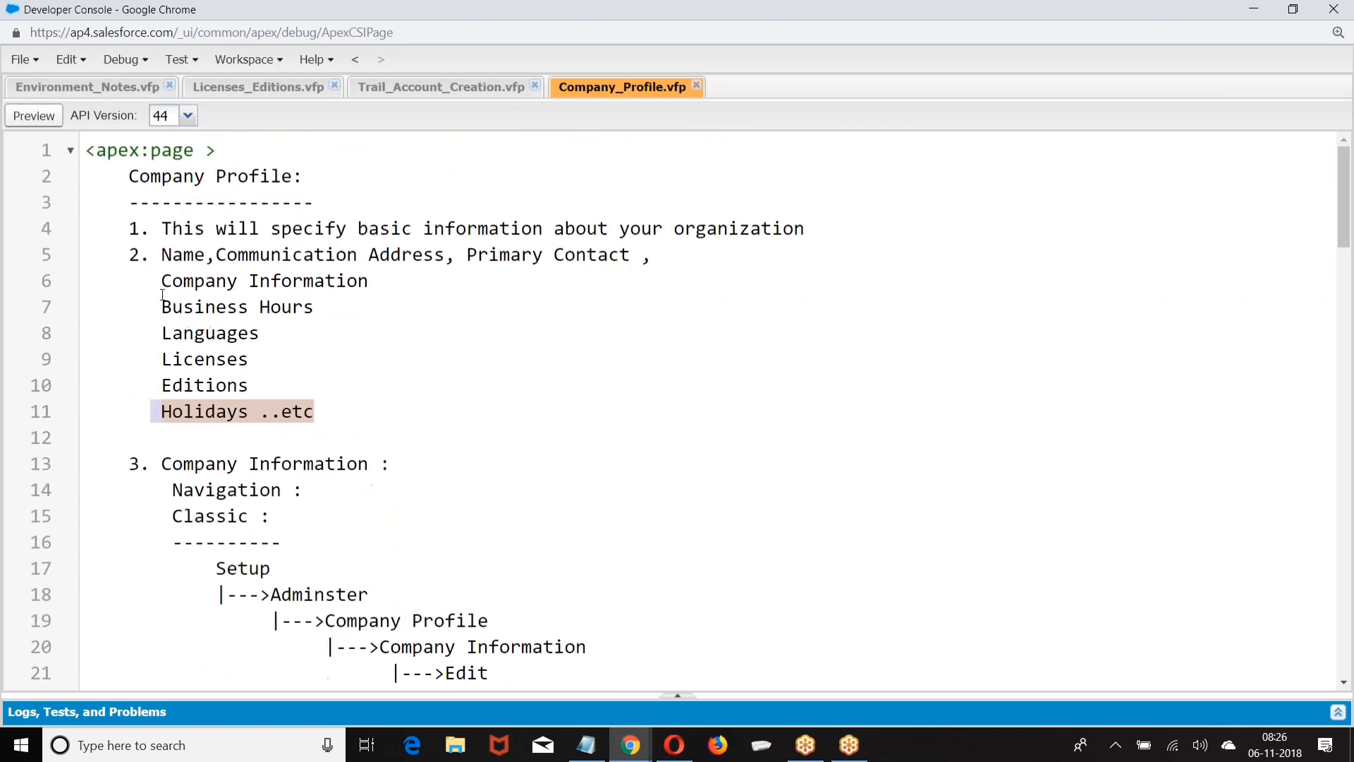
{"action": "left_click_drag", "start_coordinate": [151, 281], "coordinate": [415, 280]}
{"action": "left_click_drag", "start_coordinate": [117, 306], "coordinate": [316, 307]}
{"action": "left_click", "coordinate": [120, 331]}
{"action": "left_click_drag", "start_coordinate": [125, 329], "coordinate": [339, 329]}
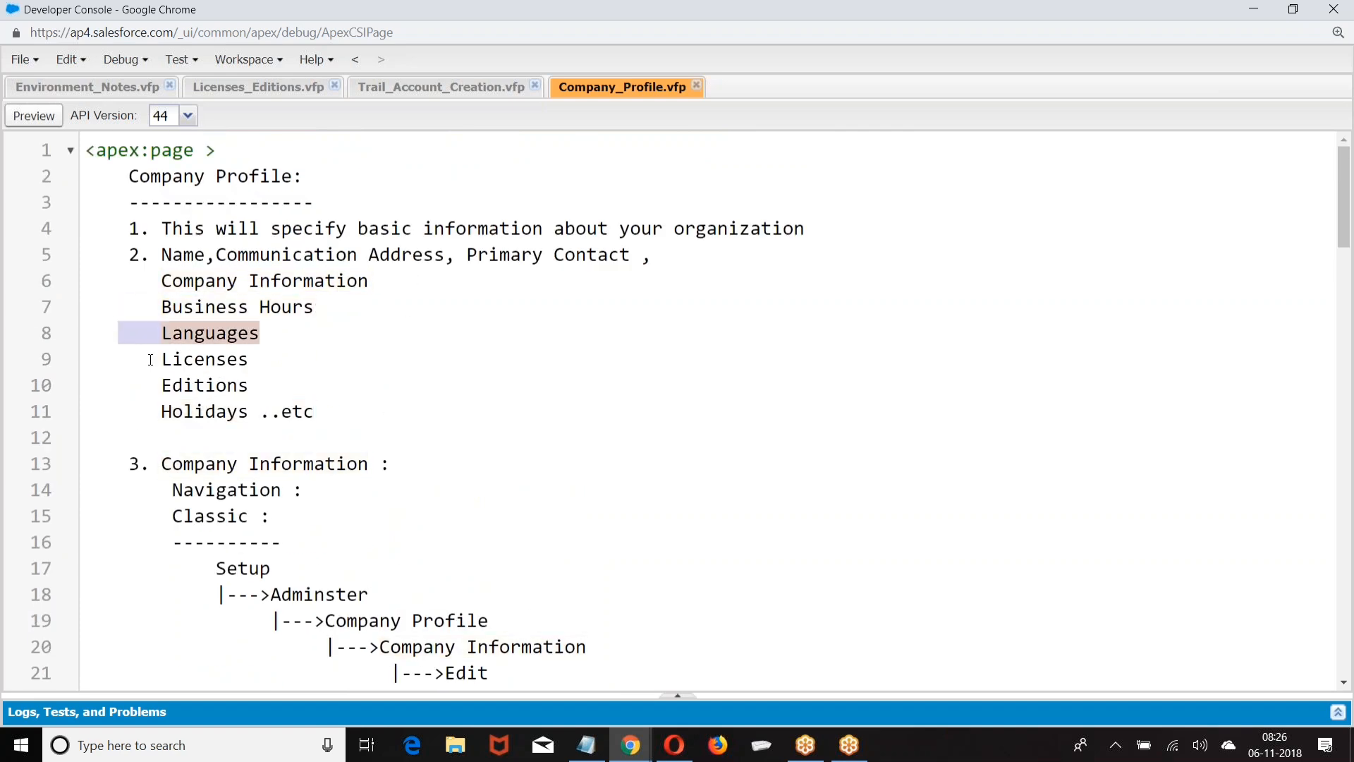
{"action": "left_click_drag", "start_coordinate": [151, 359], "coordinate": [266, 360]}
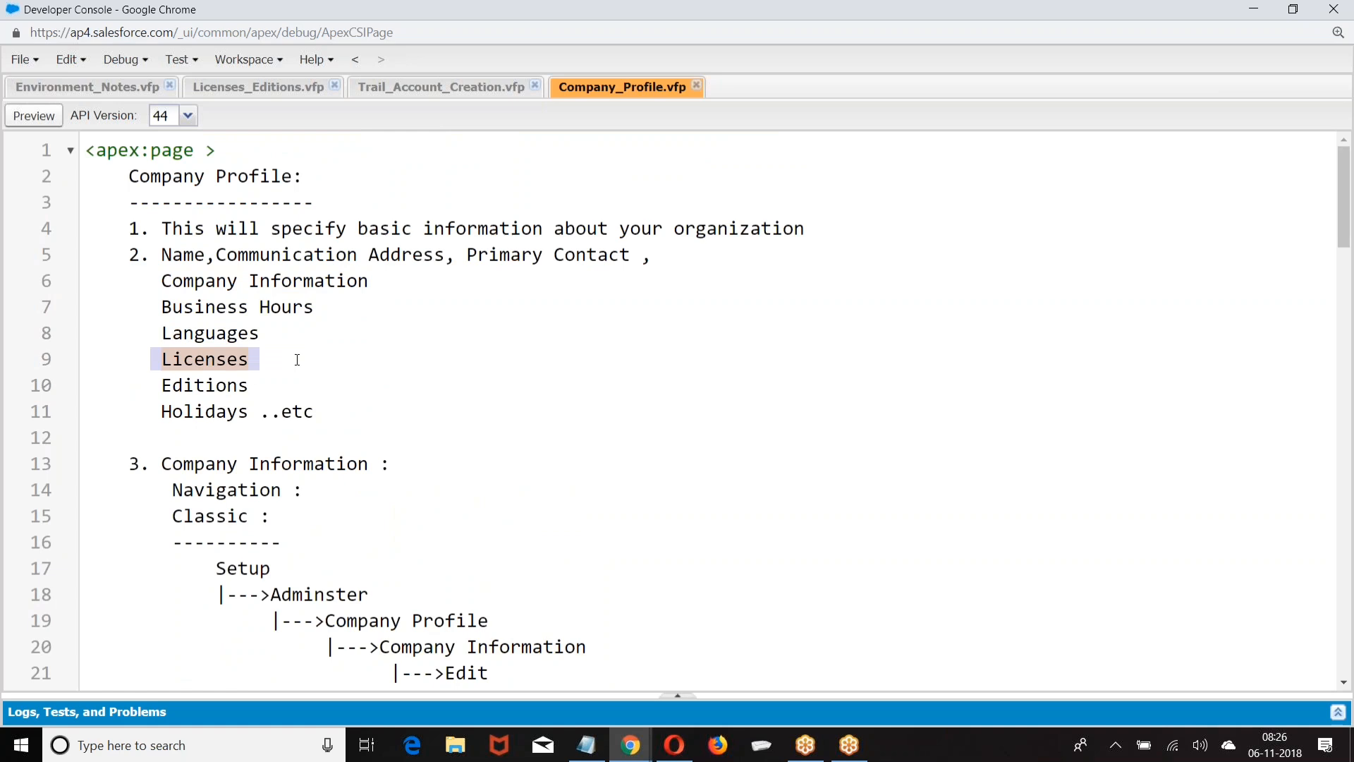
{"action": "left_click_drag", "start_coordinate": [151, 385], "coordinate": [251, 385]}
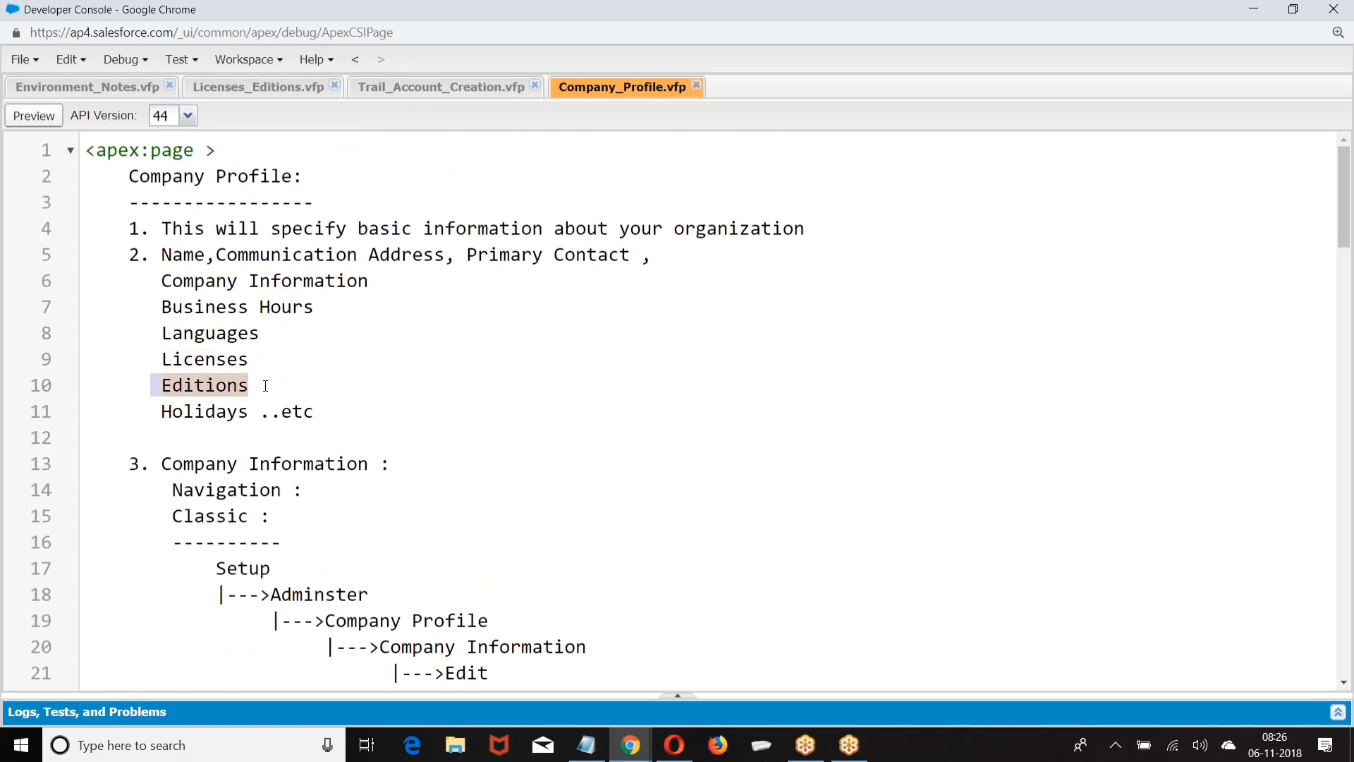
{"action": "scroll", "coordinate": [426, 317], "scroll_direction": "down", "scroll_amount": 2}
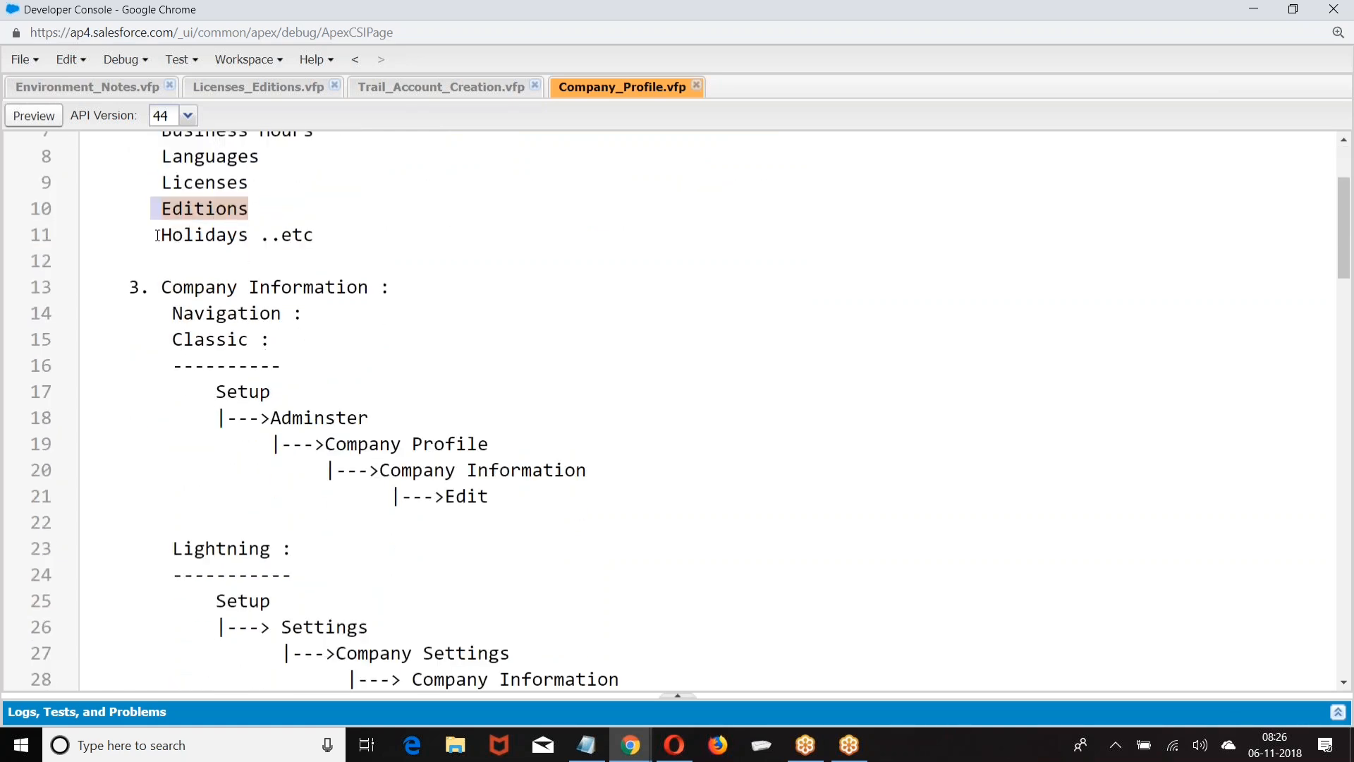
{"action": "left_click_drag", "start_coordinate": [157, 235], "coordinate": [344, 241]}
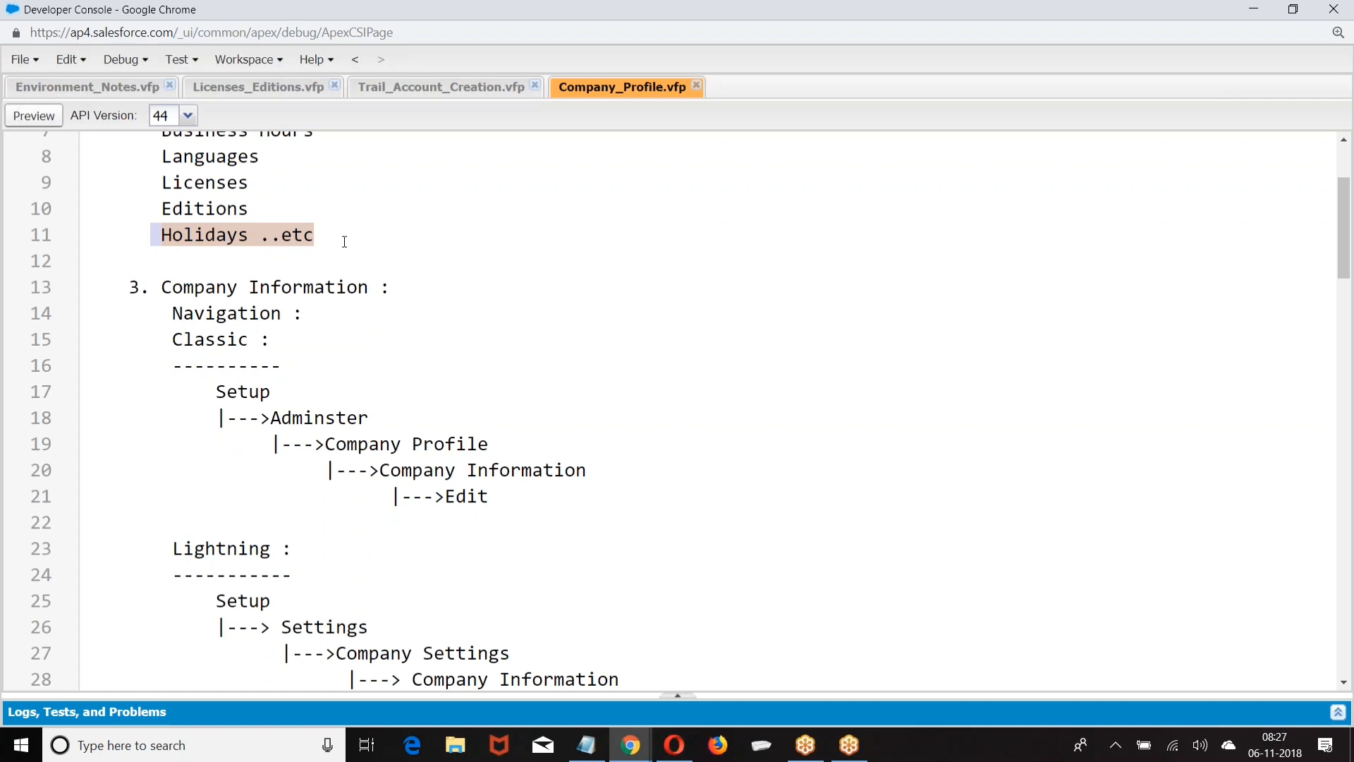
- Switch to the Salesforce setup window, view the Company Profile's Holidays page and open a blank new holiday form
{"action": "left_click", "coordinate": [630, 745]}
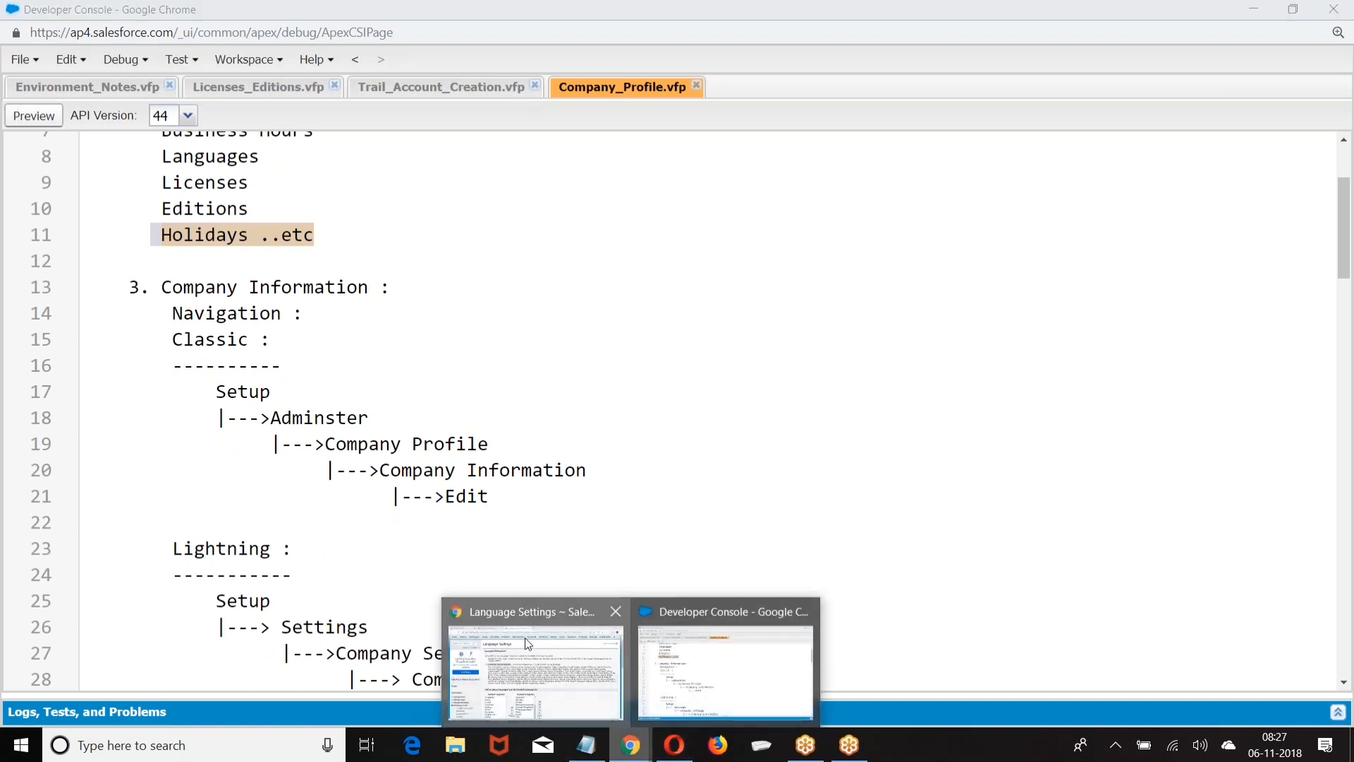
{"action": "left_click", "coordinate": [524, 637]}
{"action": "scroll", "coordinate": [112, 270], "scroll_direction": "down", "scroll_amount": 5}
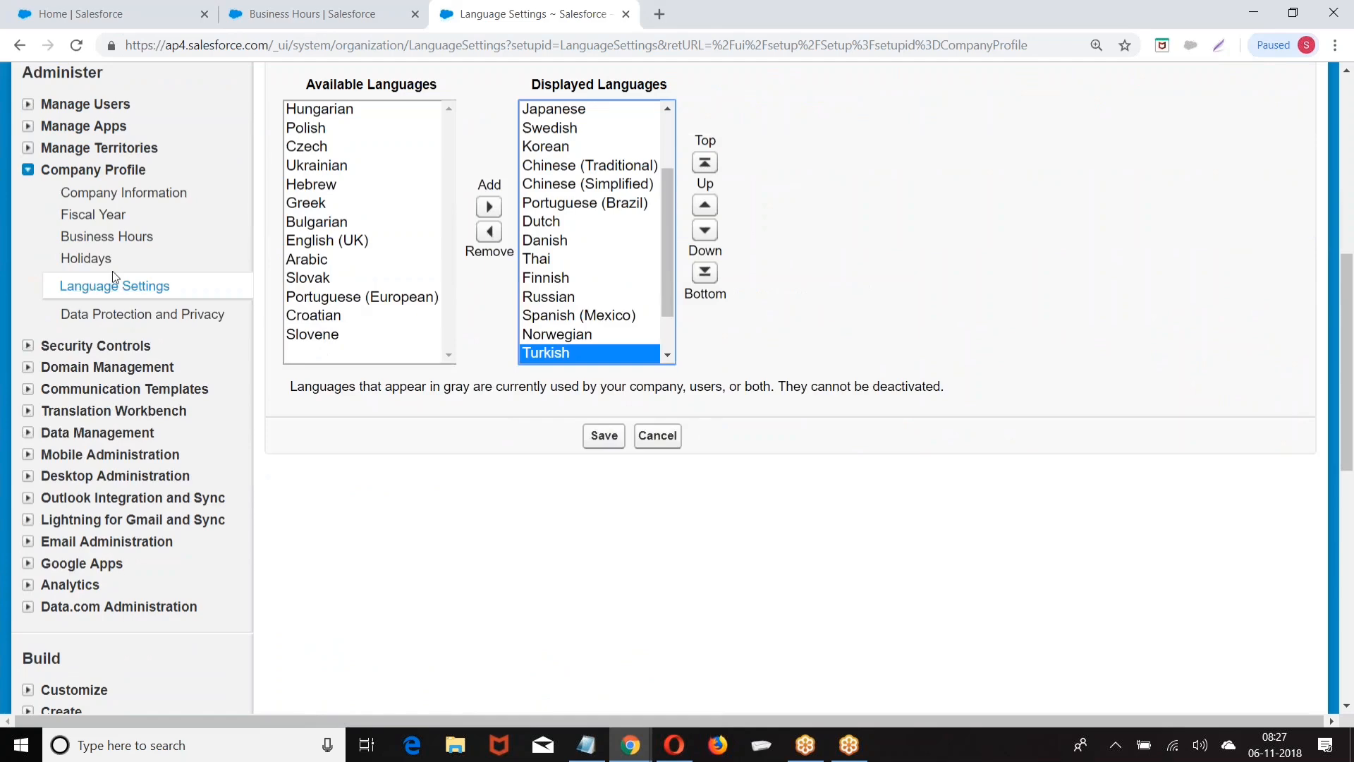
{"action": "left_click", "coordinate": [93, 258]}
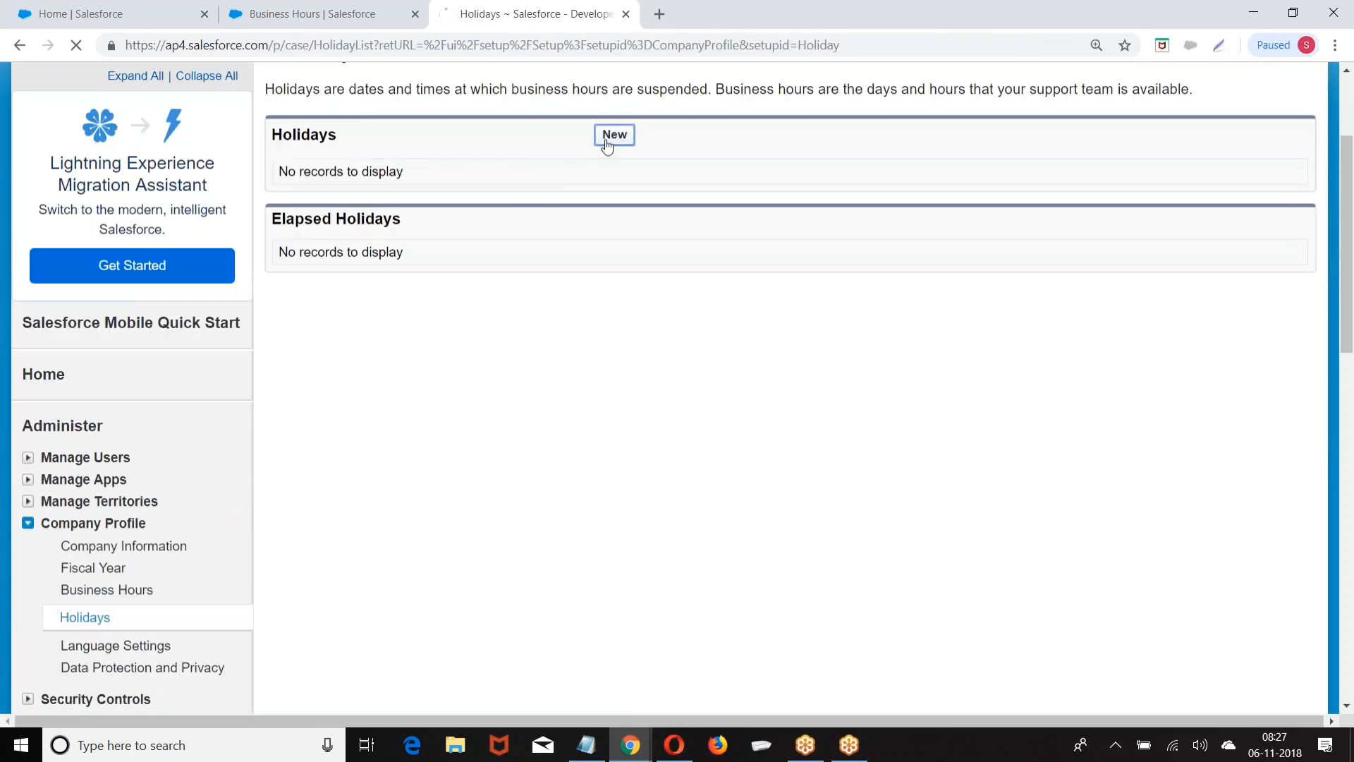
{"action": "left_click", "coordinate": [607, 140]}
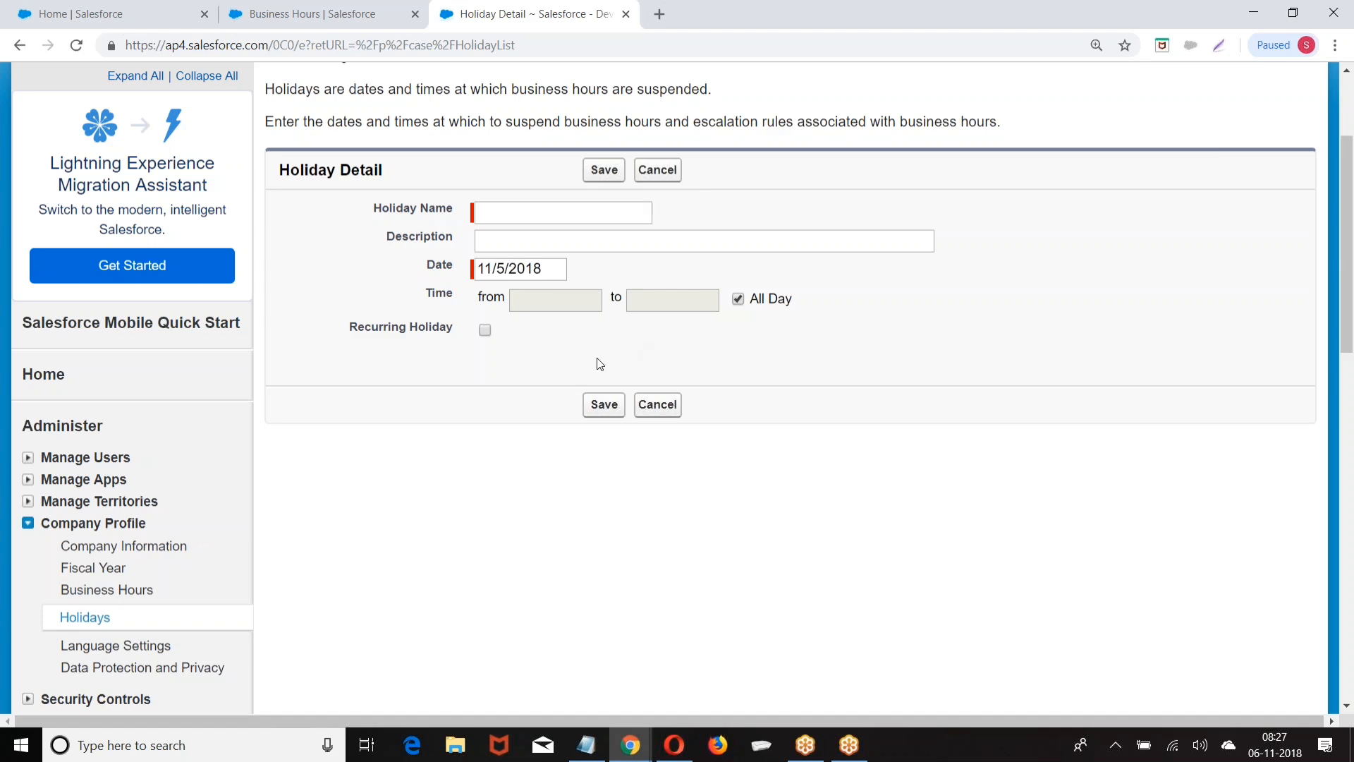
- Examine the Holiday Detail page's explanation of how holidays relate to business hours, and its entry fields
{"action": "scroll", "coordinate": [597, 357], "scroll_direction": "up", "scroll_amount": 3}
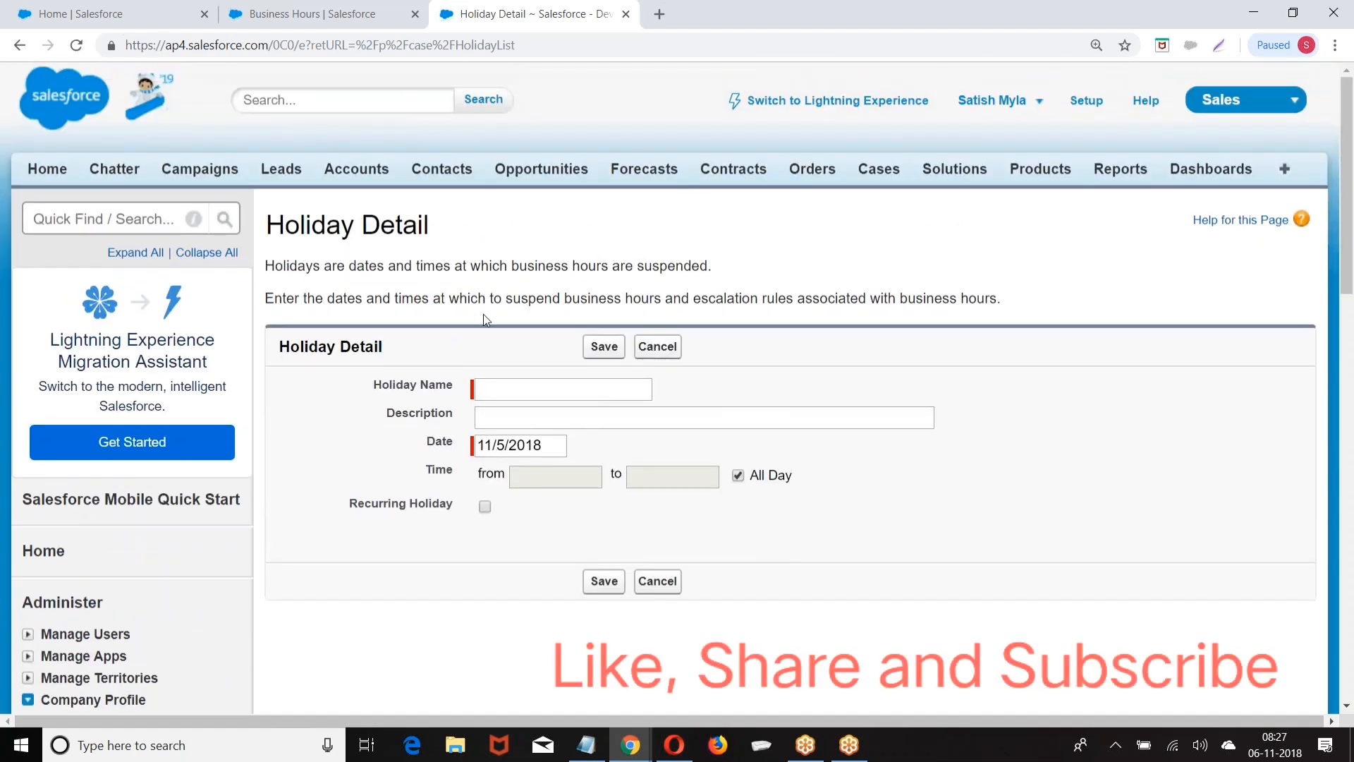
{"action": "left_click_drag", "start_coordinate": [416, 266], "coordinate": [684, 259]}
{"action": "left_click", "coordinate": [862, 247]}
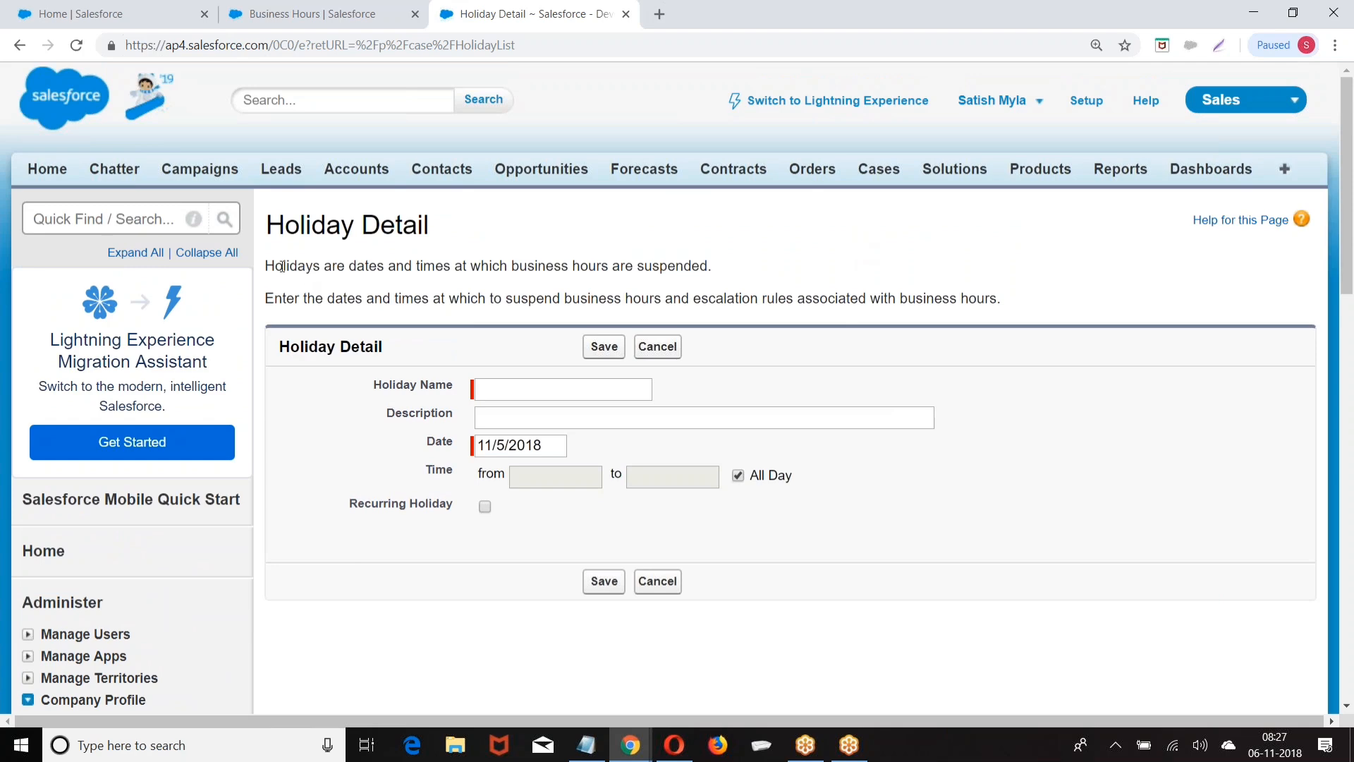
{"action": "left_click_drag", "start_coordinate": [269, 264], "coordinate": [756, 264]}
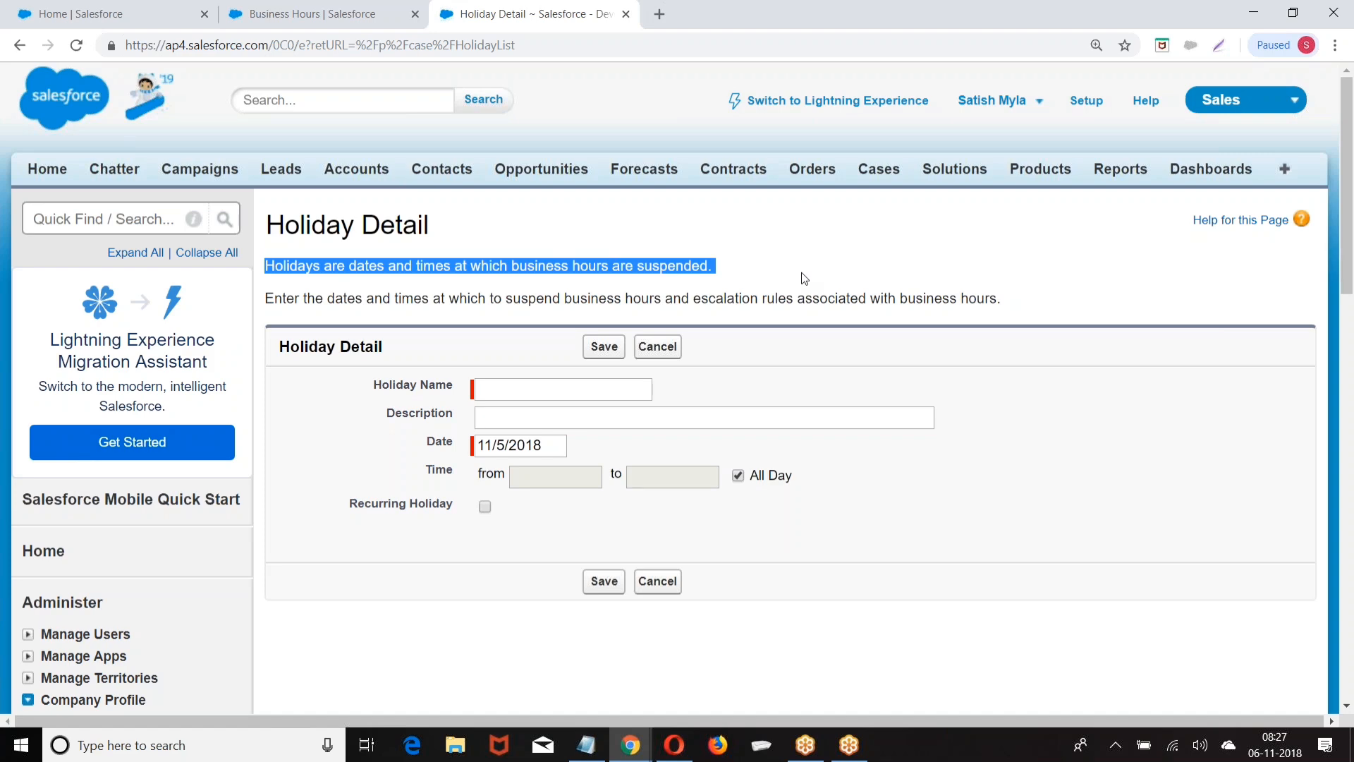
{"action": "scroll", "coordinate": [804, 277], "scroll_direction": "down", "scroll_amount": 2}
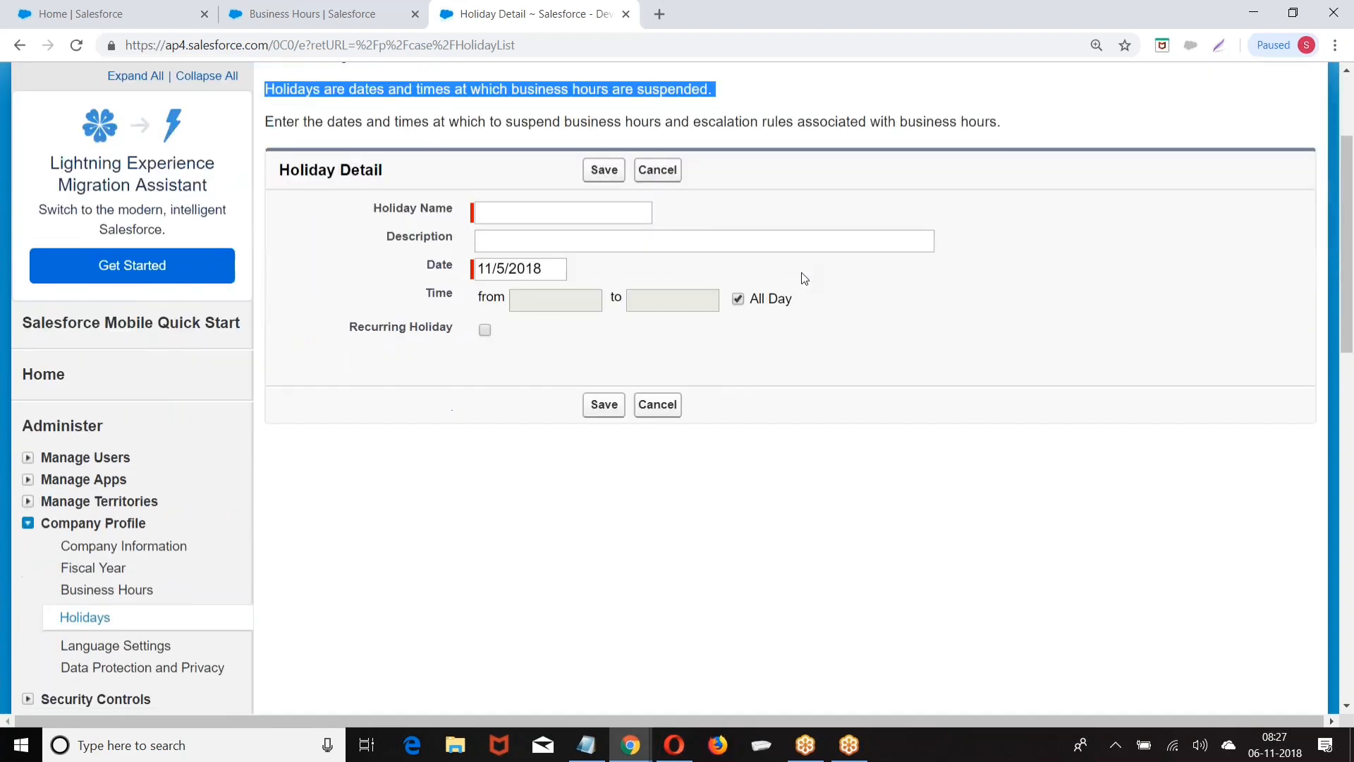
- Open the Company Profile's Fiscal Year page and examine its standard and custom fiscal year options
{"action": "scroll", "coordinate": [801, 273], "scroll_direction": "down", "scroll_amount": 5}
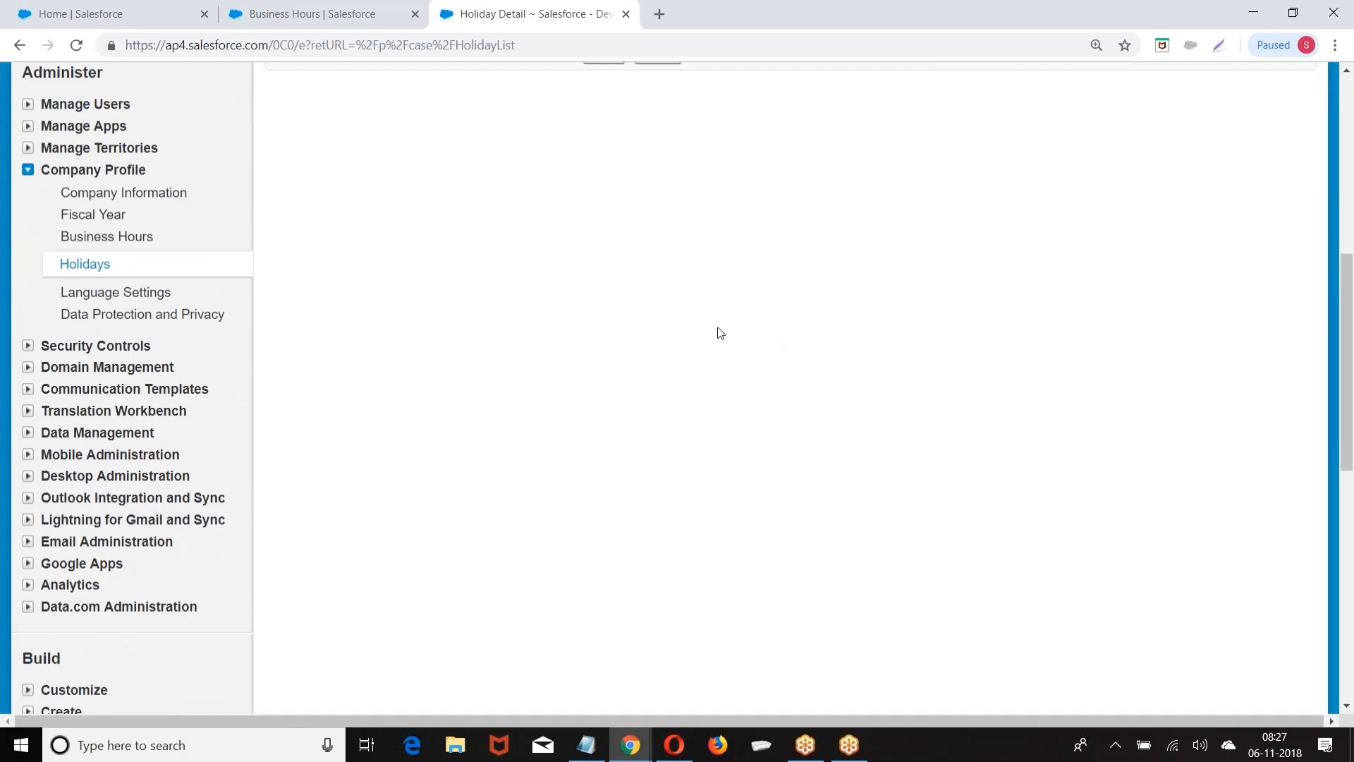
{"action": "left_click", "coordinate": [81, 216]}
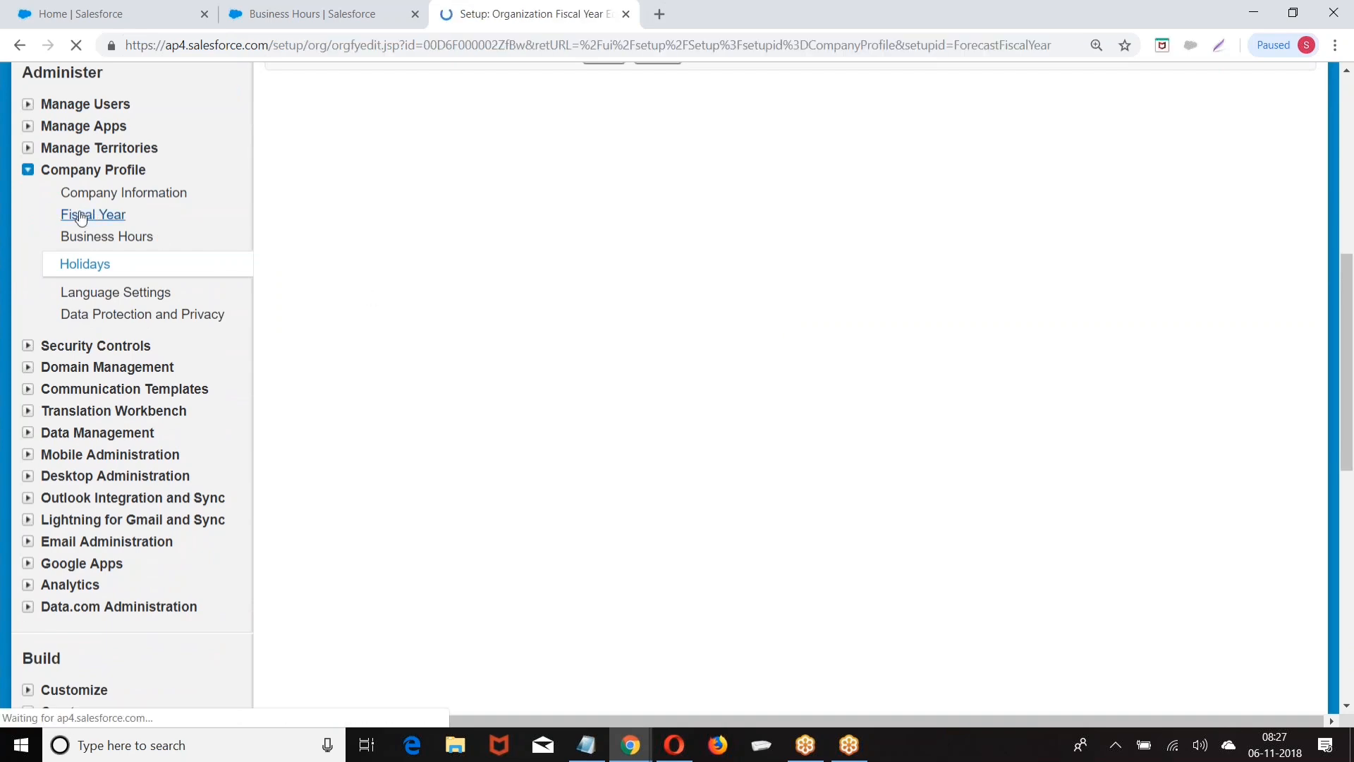
{"action": "scroll", "coordinate": [454, 288], "scroll_direction": "down", "scroll_amount": 1}
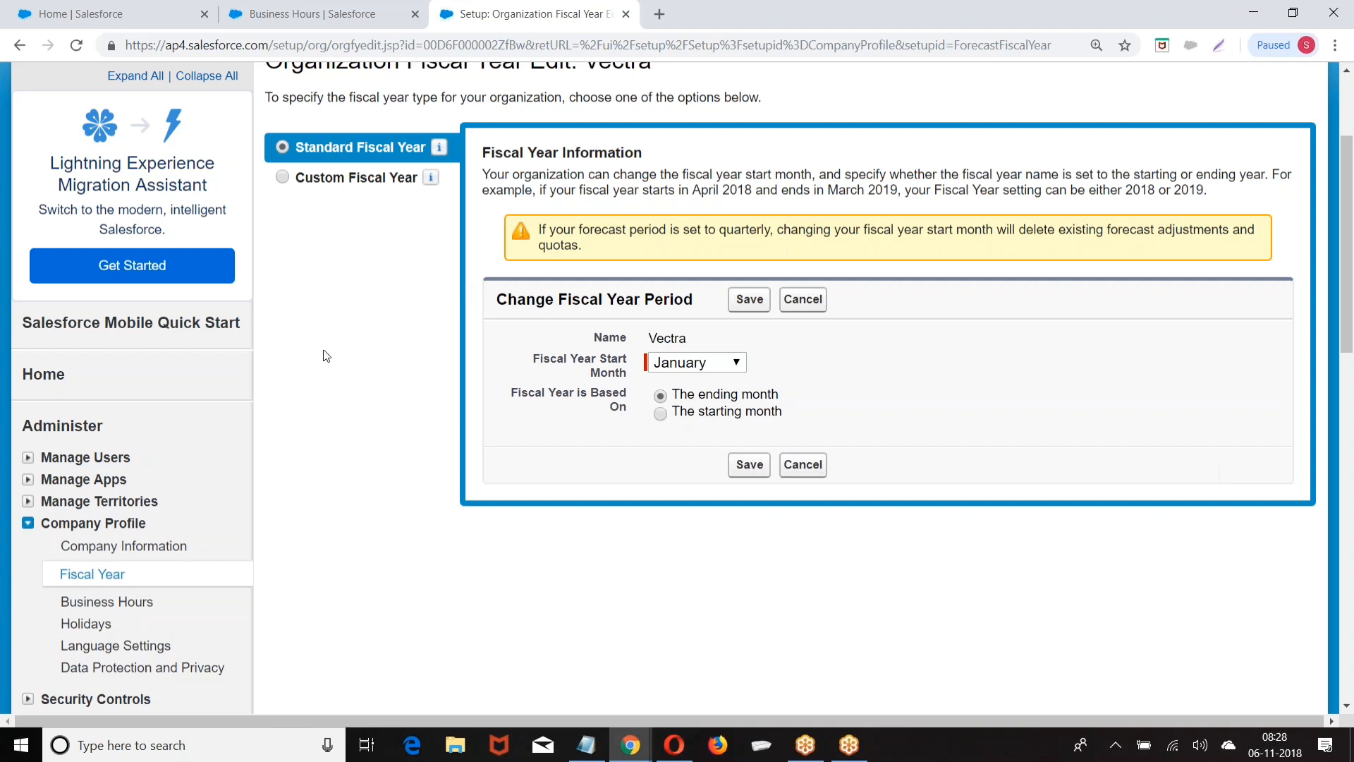
- Switch to Notepad, maximize it and write the week pattern "5 4 4 5 4 4" below the Visualforce navigation notes
{"action": "left_click", "coordinate": [286, 733]}
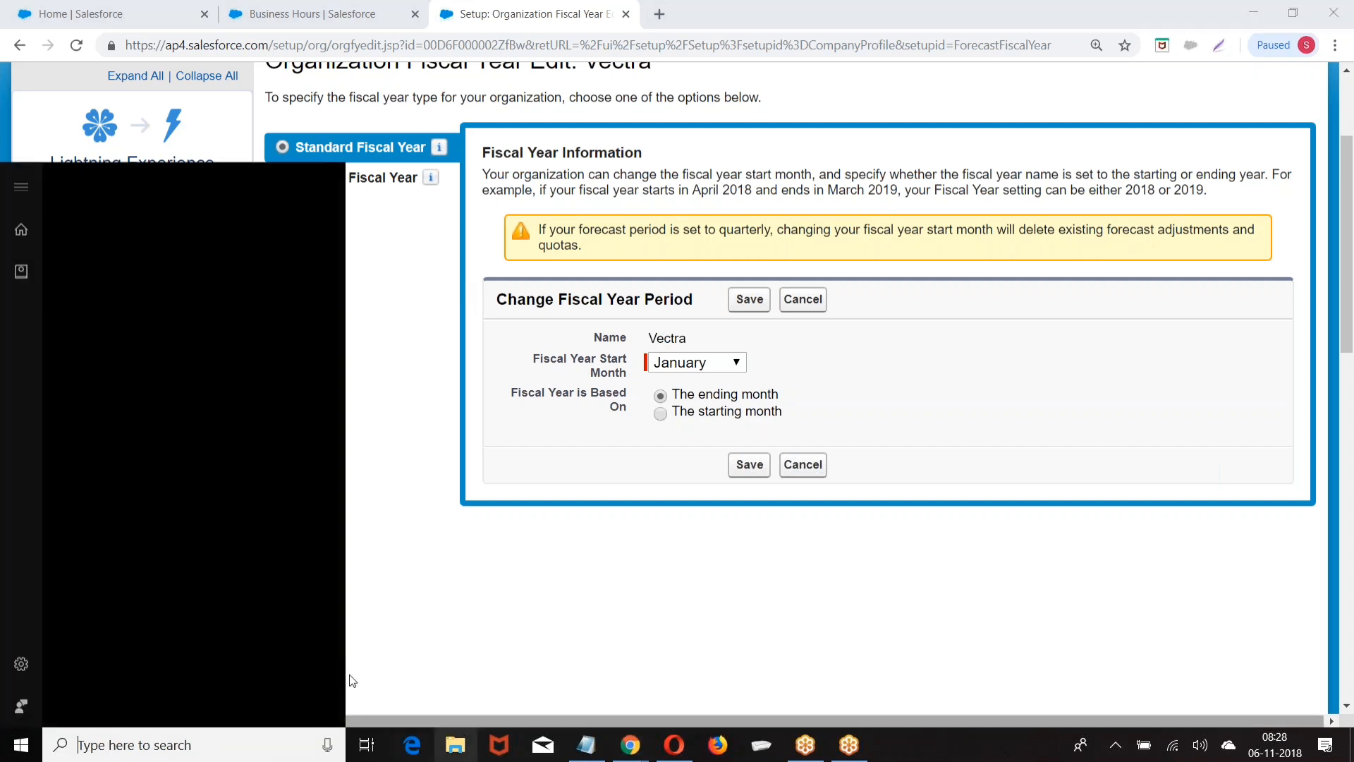
{"action": "left_click", "coordinate": [596, 750]}
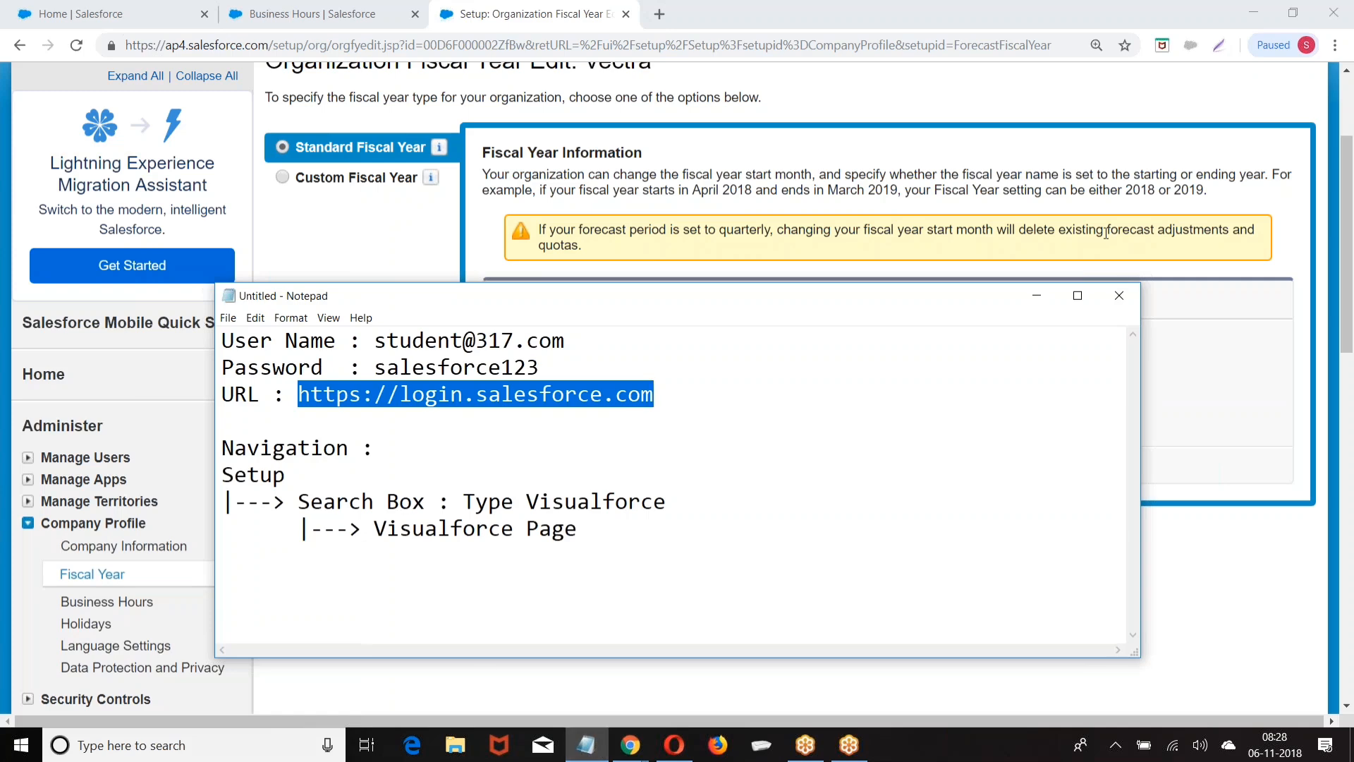
{"action": "left_click", "coordinate": [1077, 294]}
{"action": "left_click", "coordinate": [425, 251]}
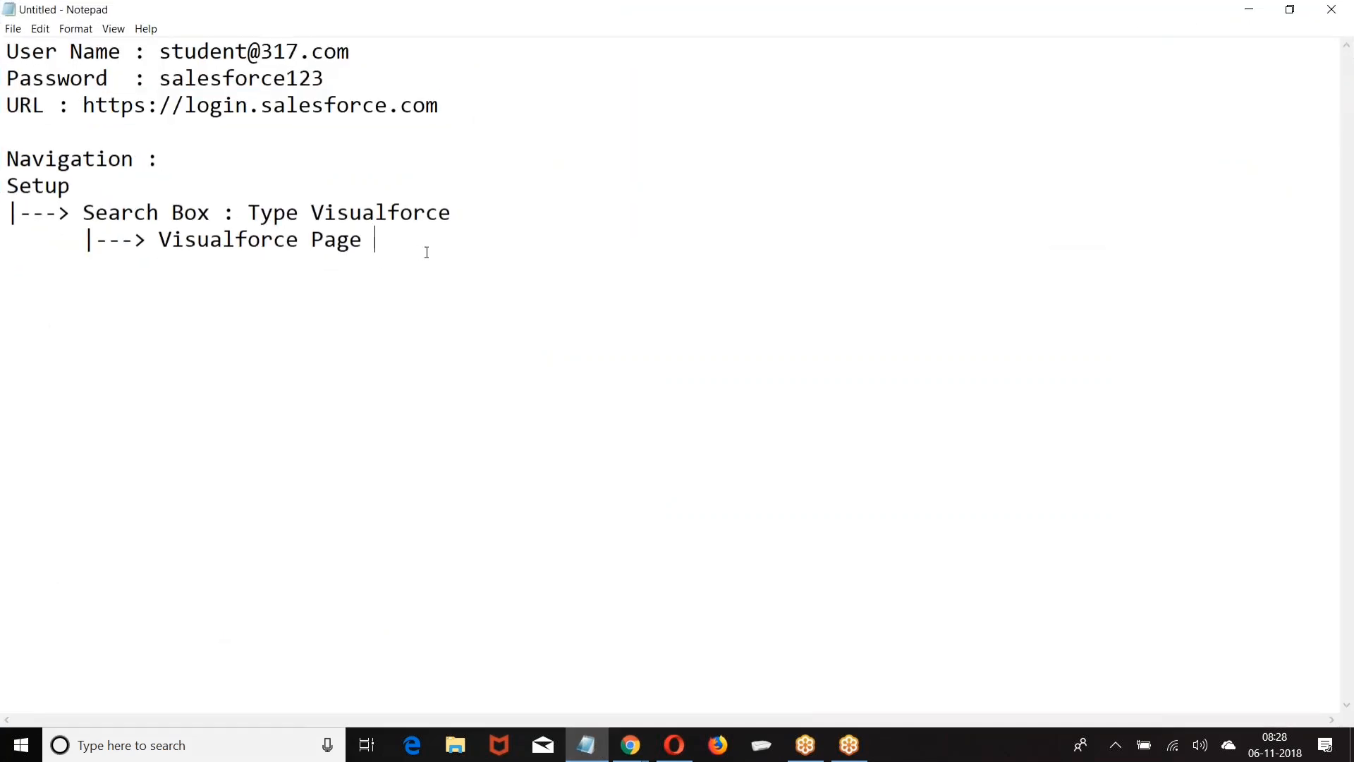
{"action": "key", "text": "Return"}
{"action": "key", "text": "Return"}
{"action": "key", "text": "Return"}
{"action": "key", "text": "Tab"}
{"action": "type", "text": "5  4    4   5   4  4"}
- Place a "|" marker two lines below the week pattern, aligned under its third number
{"action": "key", "text": "Return"}
{"action": "key", "text": "Return"}
{"action": "key", "text": "Tab"}
{"action": "type", "text": "|"}
{"action": "left_click", "coordinate": [113, 372]}
{"action": "key", "text": "Tab"}
{"action": "key", "text": "BackSpace"}
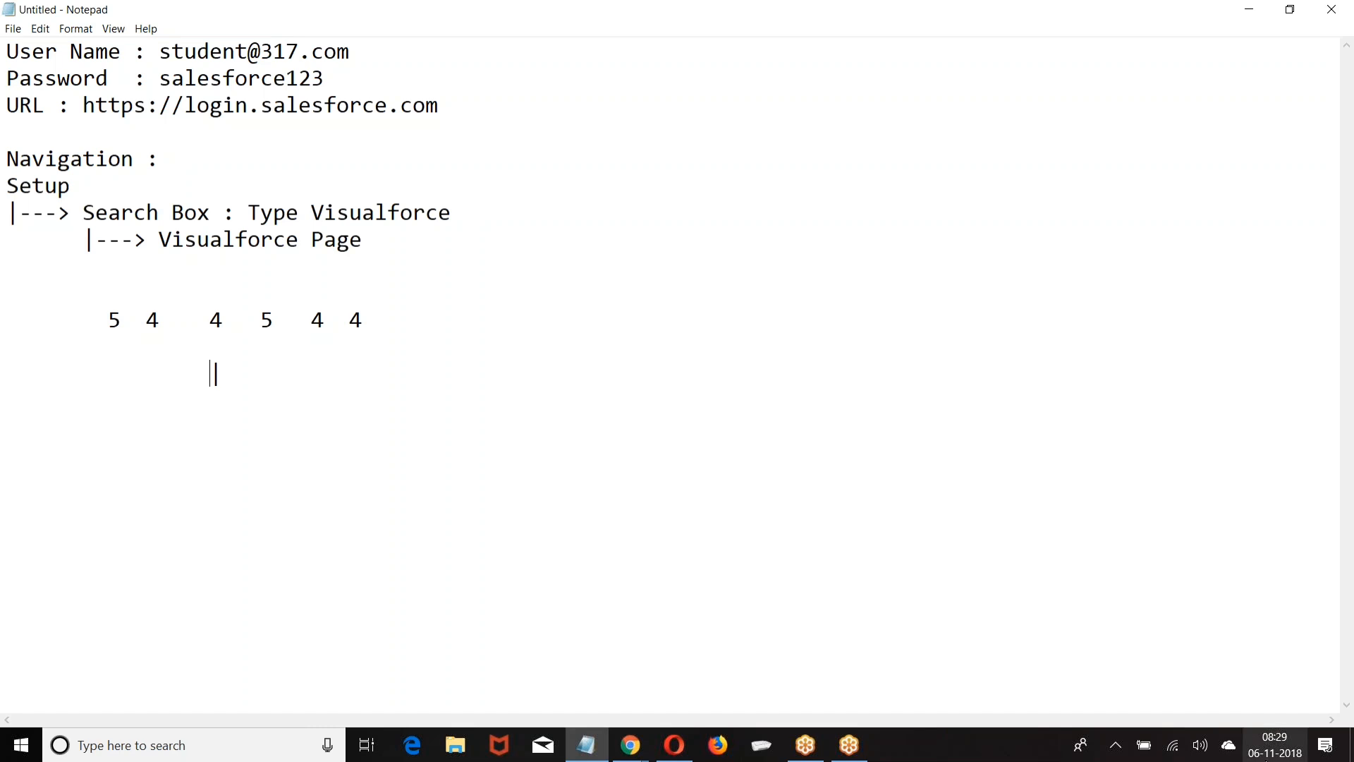
- Examine the system calendar's weeks for November 2018, December 2018 and January 2019
{"action": "left_click", "coordinate": [1274, 744]}
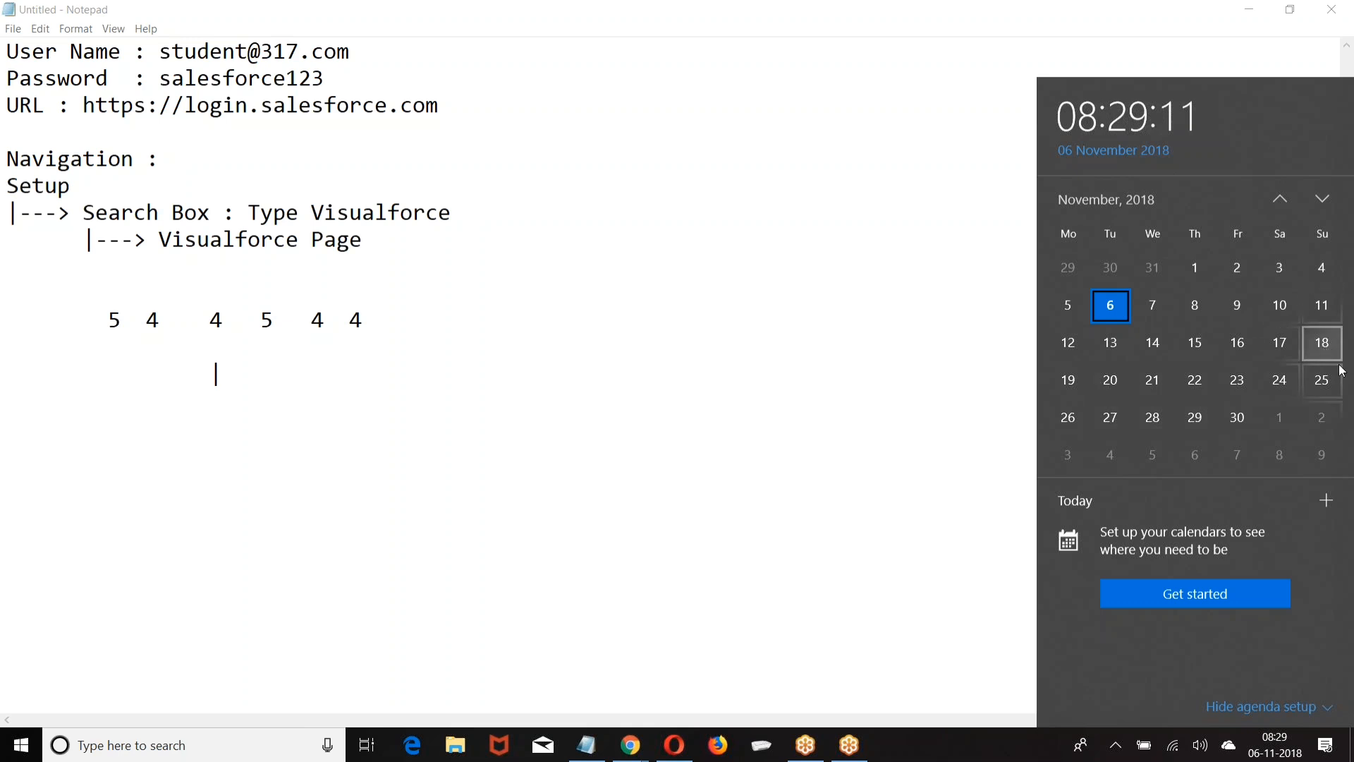
{"action": "left_click", "coordinate": [1321, 204]}
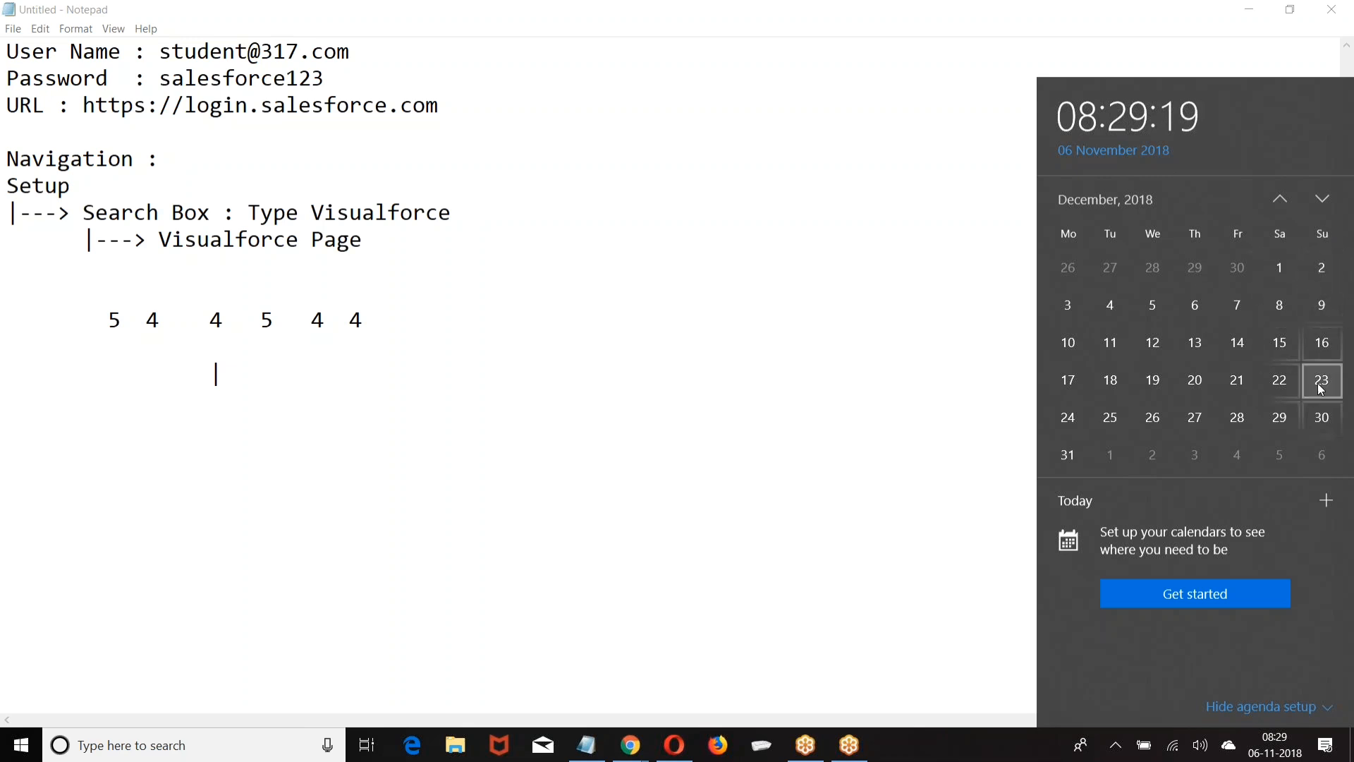
{"action": "left_click", "coordinate": [1322, 199]}
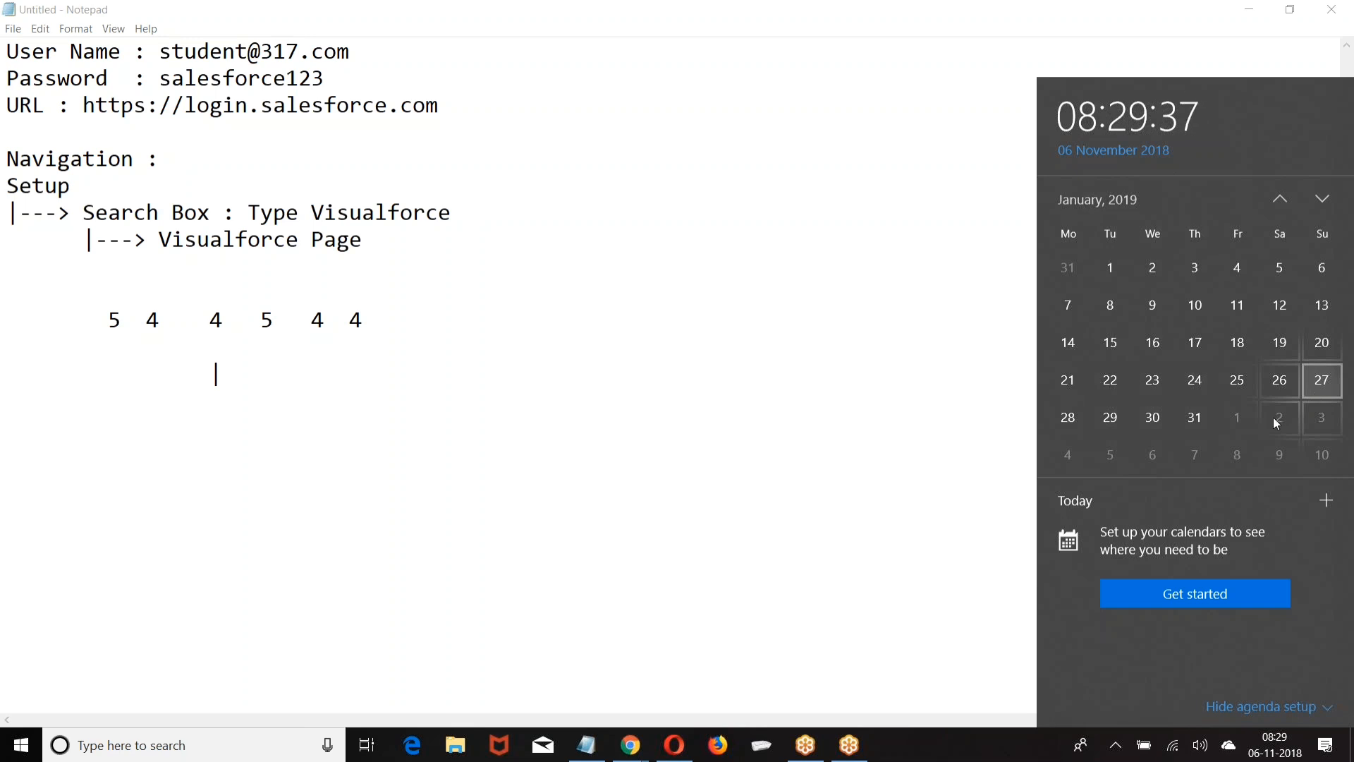
- Replace the "|" marker beneath the week pattern with the text "13 weeks"
{"action": "left_click", "coordinate": [213, 373]}
{"action": "key", "text": "BackSpace"}
{"action": "key", "text": "BackSpace"}
{"action": "key", "text": "BackSpace"}
{"action": "key", "text": "BackSpace"}
{"action": "key", "text": "BackSpace"}
{"action": "key", "text": "BackSpace"}
{"action": "key", "text": "BackSpace"}
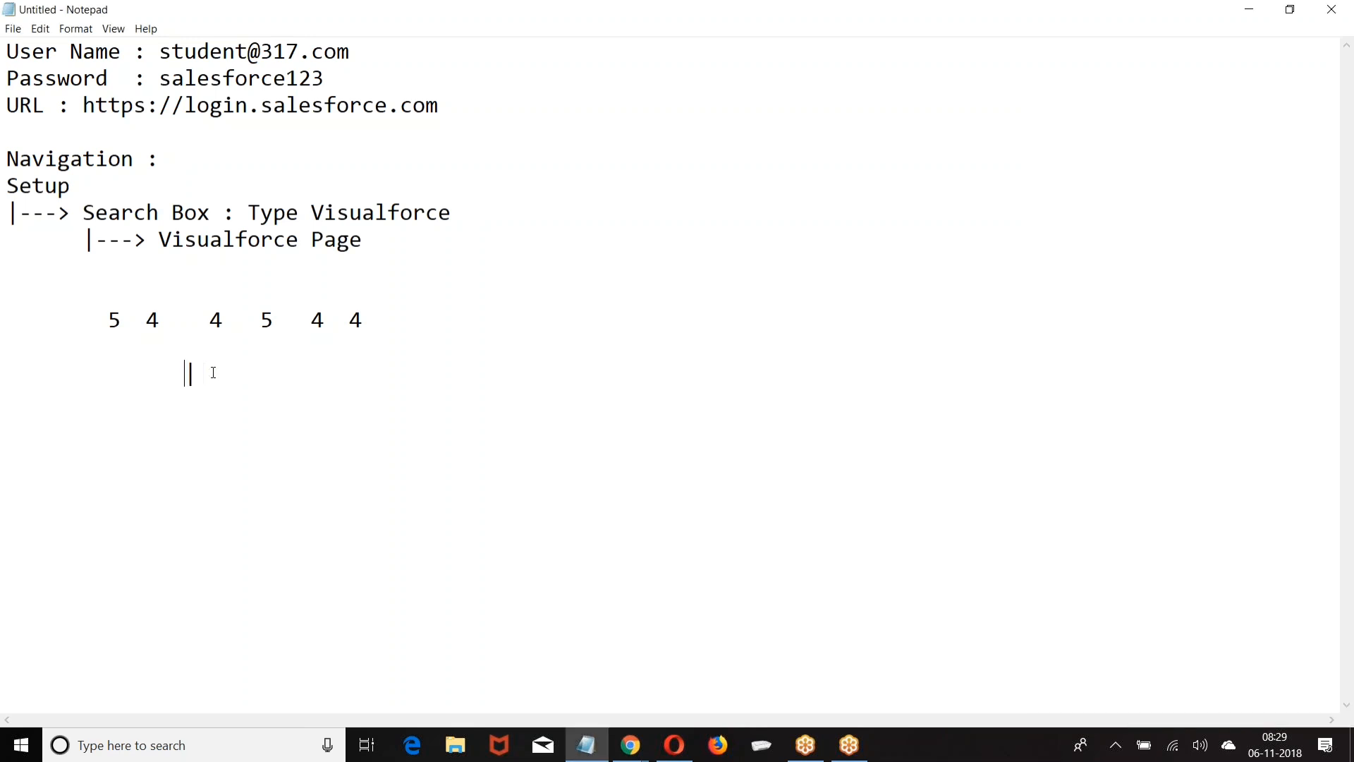
{"action": "key", "text": "BackSpace"}
{"action": "type", "text": "133 We"}
{"action": "type", "text": "e"}
{"action": "key", "text": "BackSpace"}
{"action": "key", "text": "BackSpace"}
{"action": "key", "text": "BackSpace"}
{"action": "key", "text": "BackSpace"}
{"action": "key", "text": "BackSpace"}
{"action": "type", "text": "weeks"}
- Add the indented quarterly pattern "5 4 4" below "13 weeks", followed by blank lines
{"action": "key", "text": "Return"}
{"action": "key", "text": "Tab"}
{"action": "key", "text": "Return"}
{"action": "key", "text": "Tab"}
{"action": "type", "text": "5"}
{"action": "key", "text": "BackSpace"}
{"action": "key", "text": "BackSpace"}
{"action": "key", "text": "BackSpace"}
{"action": "type", "text": "5  4"}
{"action": "key", "text": "Tab"}
{"action": "type", "text": "4"}
{"action": "key", "text": "Return"}
{"action": "key", "text": "Return"}
{"action": "key", "text": "Return"}
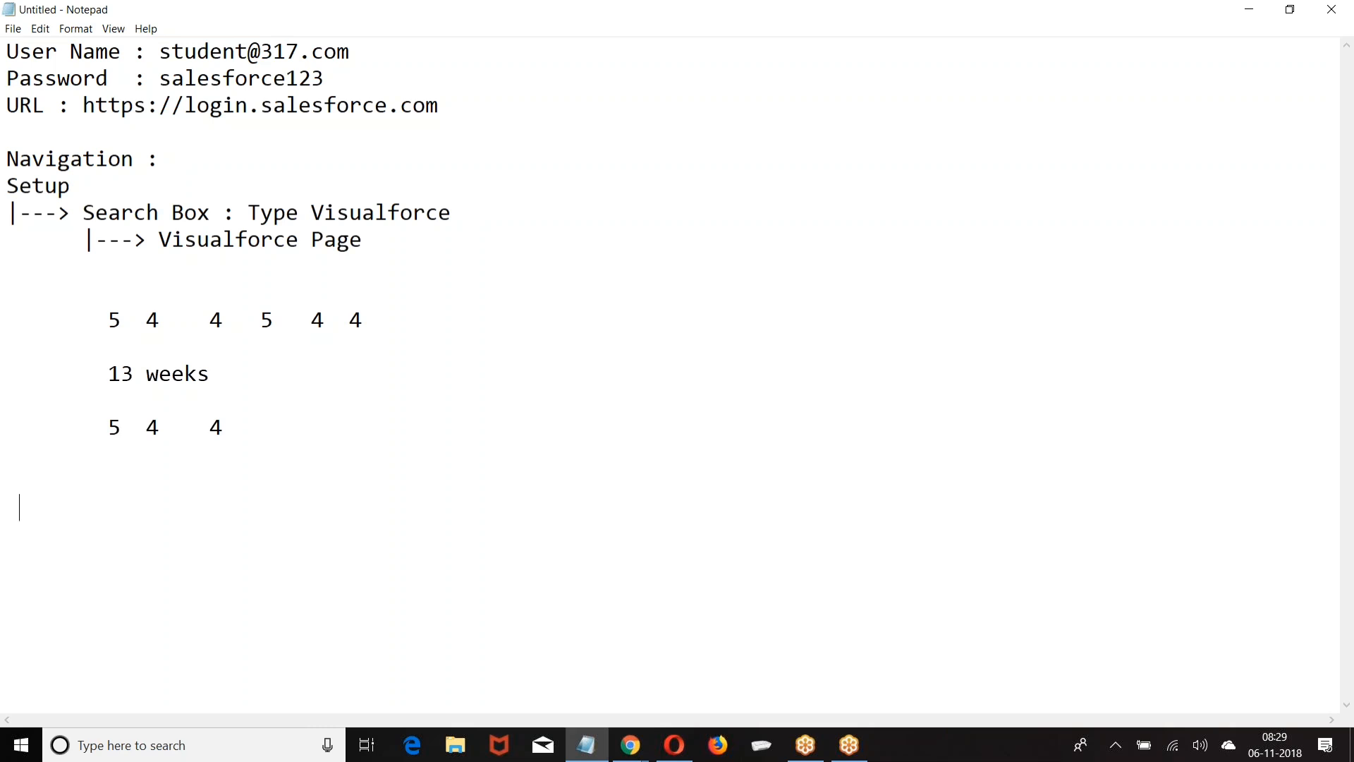
- Add the week pattern "4 5 4" and a further indented pattern starting with 4 and ending in 5 beneath it
{"action": "type", "text": "4  5    4"}
{"action": "key", "text": "Return"}
{"action": "key", "text": "Tab"}
{"action": "type", "text": "4   4"}
{"action": "key", "text": "BackSpace"}
{"action": "type", "text": "5"}
- Switch to the Developer Console in Chrome and add the heading "6. Fiscal year:" above the closing page tag in Company_Profile.vfp
{"action": "left_click", "coordinate": [635, 748]}
{"action": "left_click", "coordinate": [684, 639]}
{"action": "scroll", "coordinate": [318, 472], "scroll_direction": "down", "scroll_amount": 20}
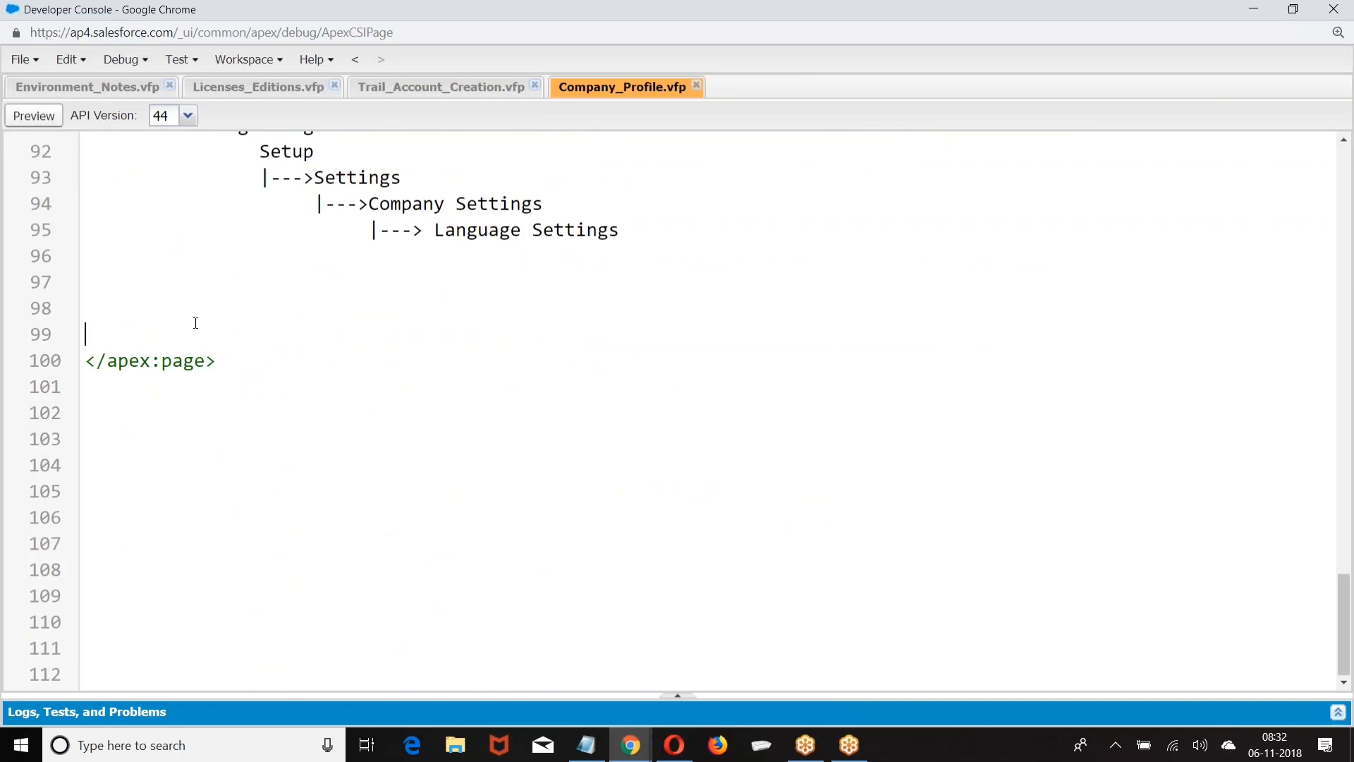
{"action": "key", "text": "Tab"}
{"action": "scroll", "coordinate": [195, 323], "scroll_direction": "up", "scroll_amount": 7}
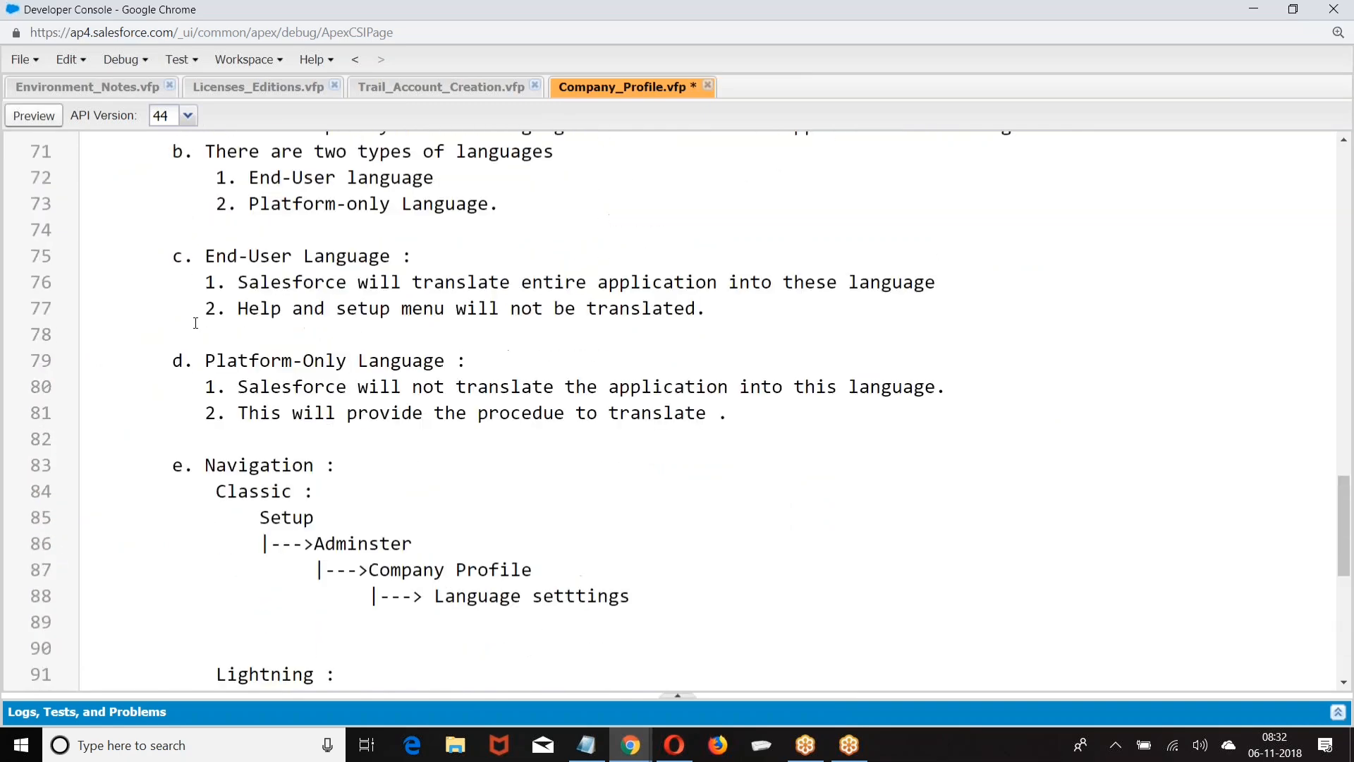
{"action": "scroll", "coordinate": [196, 323], "scroll_direction": "up", "scroll_amount": 3}
{"action": "scroll", "coordinate": [194, 325], "scroll_direction": "down", "scroll_amount": 10}
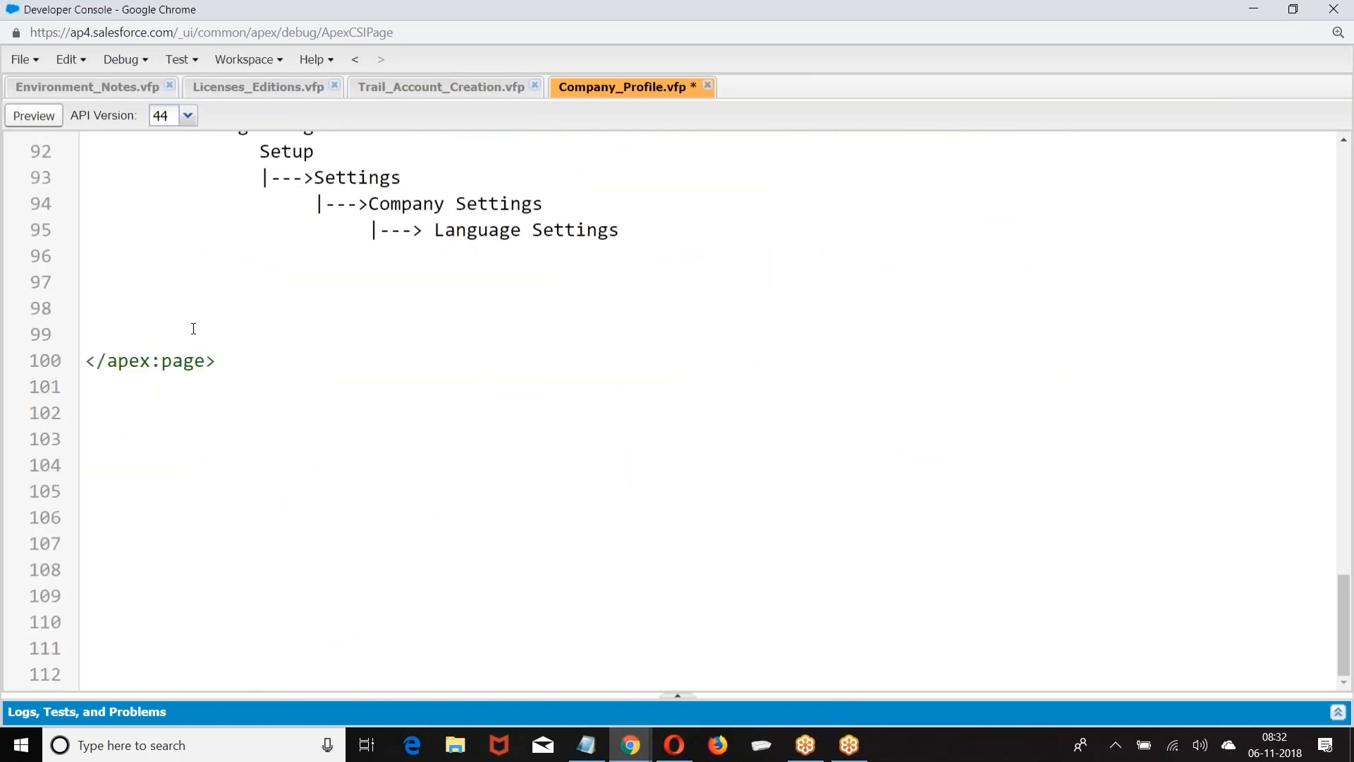
{"action": "type", "text": "6. Fiscal years"}
{"action": "key", "text": "BackSpace"}
{"action": "key", "text": "BackSpace"}
{"action": "type", "text": ":"}
- Add the indented point "a. This will specify fiscal year of your organization" under the Fiscal year heading
{"action": "key", "text": "Return"}
{"action": "key", "text": "Tab"}
{"action": "type", "text": "a. Thsi wil"}
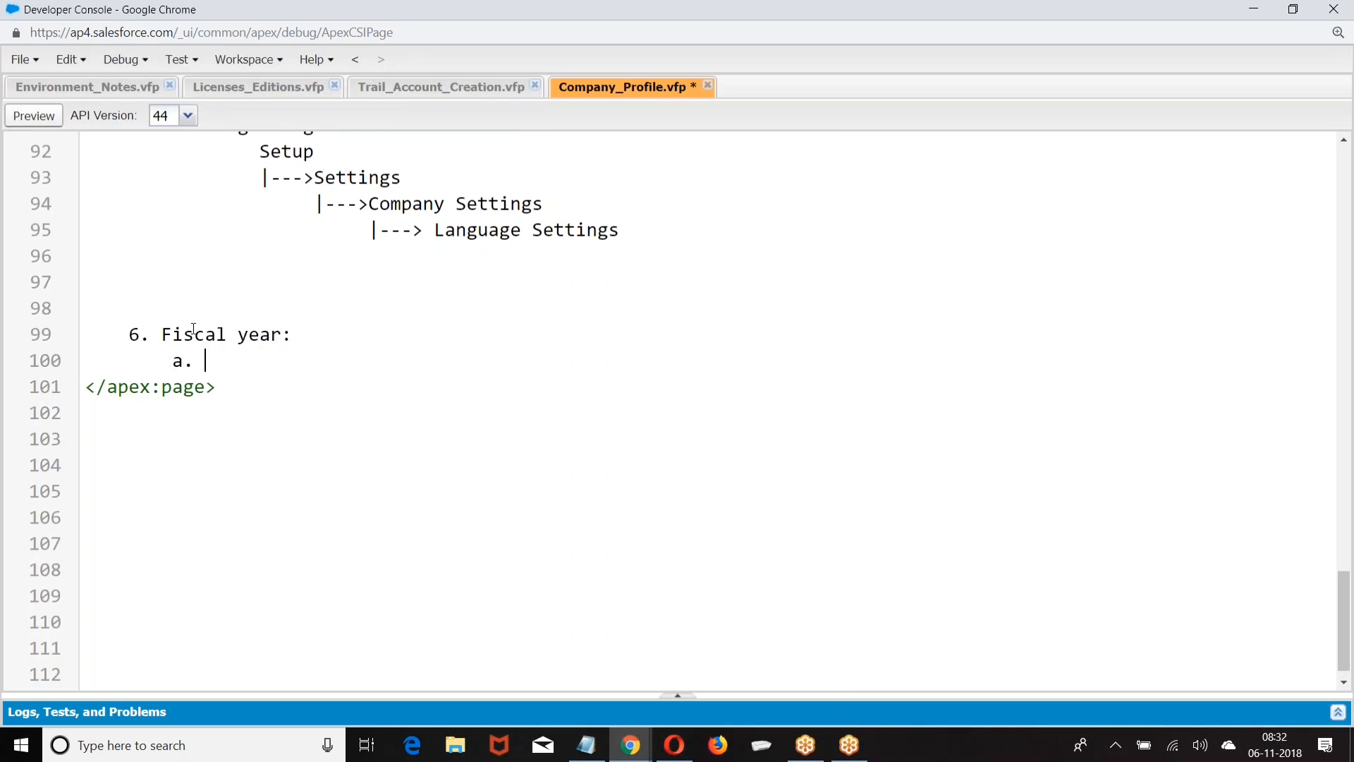
{"action": "key", "text": "BackSpace"}
{"action": "key", "text": "BackSpace"}
{"action": "key", "text": "BackSpace"}
{"action": "key", "text": "BackSpace"}
{"action": "key", "text": "BackSpace"}
{"action": "key", "text": "BackSpace"}
{"action": "type", "text": "is will pw"}
{"action": "key", "text": "BackSpace"}
{"action": "key", "text": "BackSpace"}
{"action": "type", "text": "specify "}
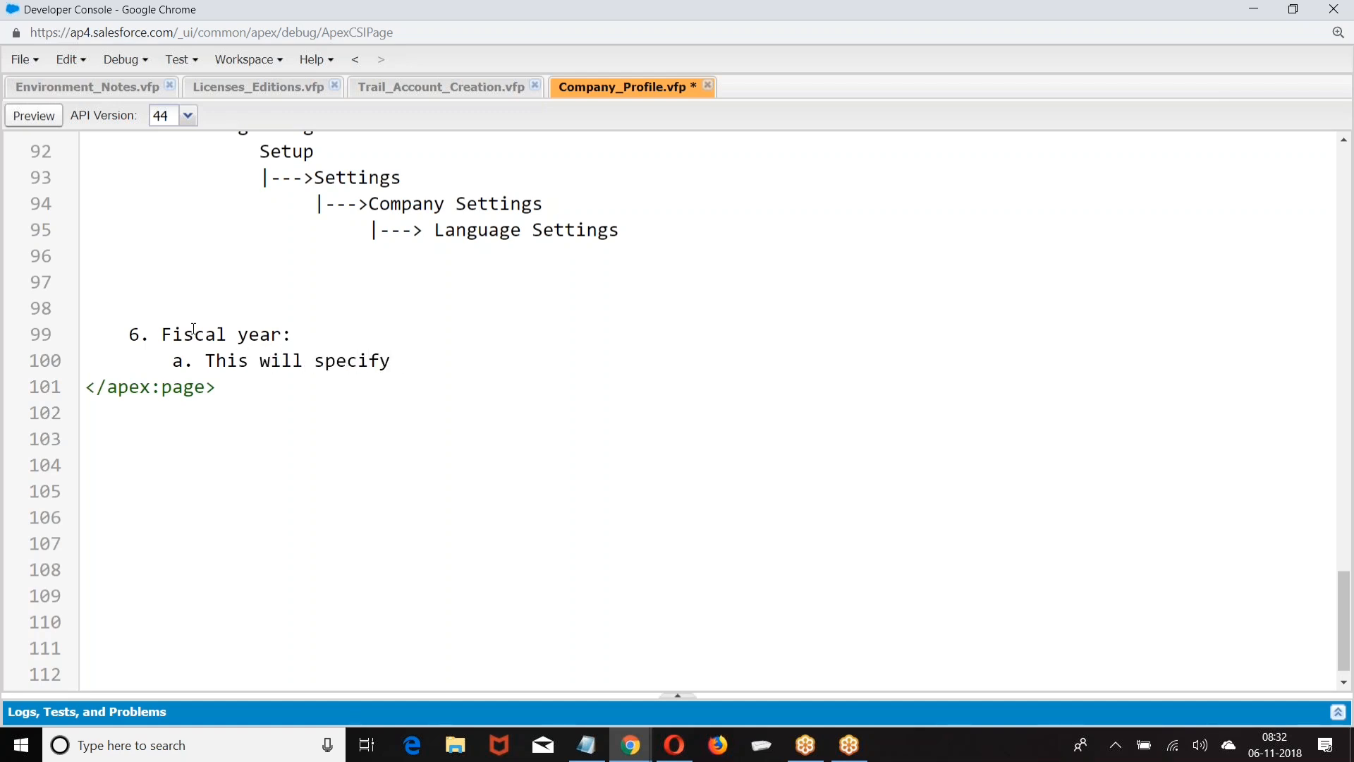
{"action": "type", "text": "fiscal year of your "}
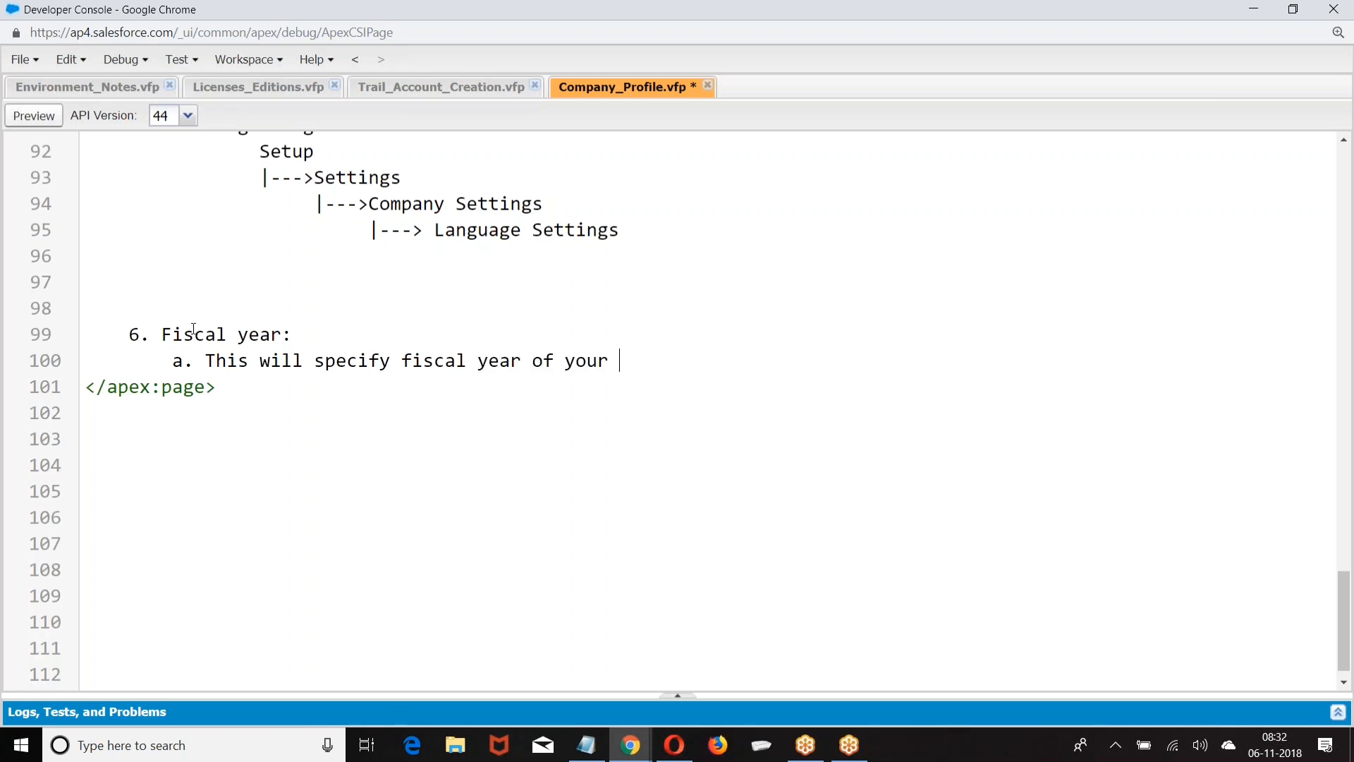
{"action": "type", "text": "organization"}
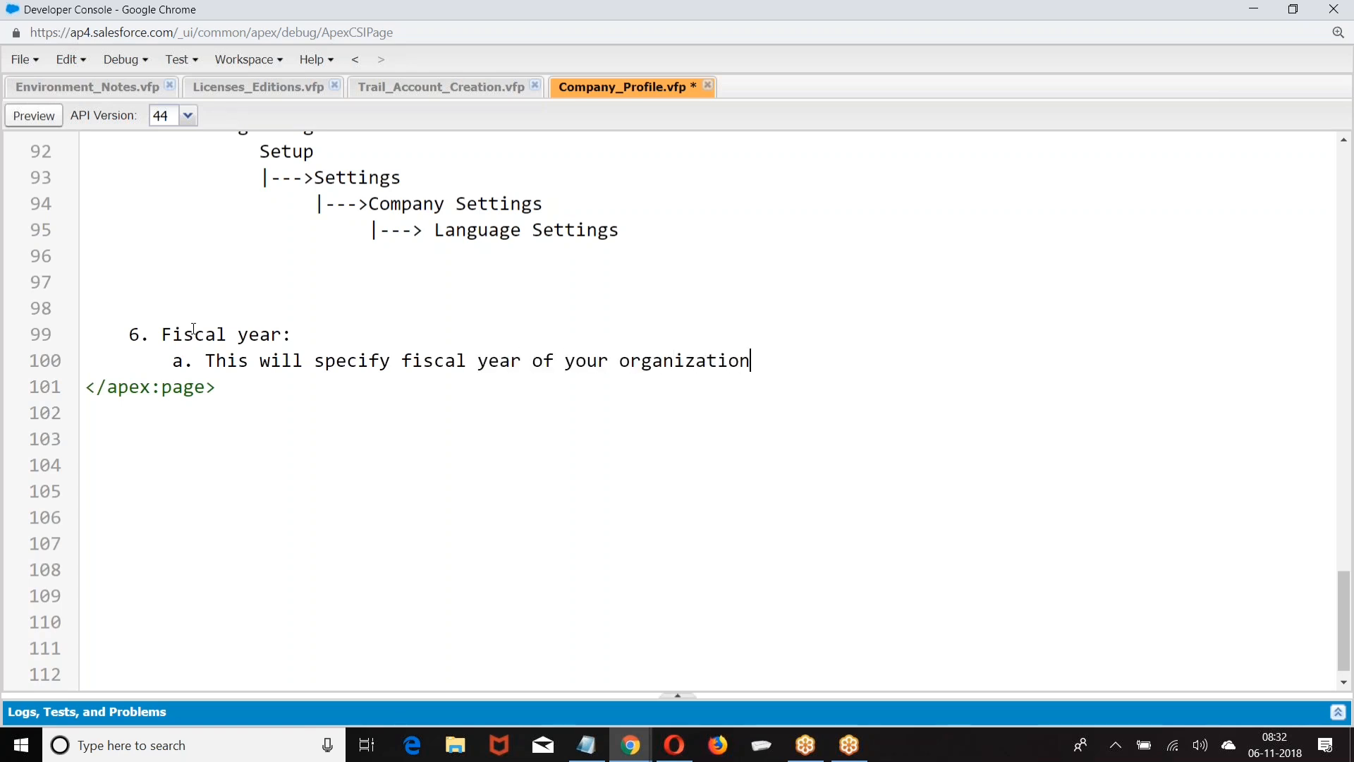
- Add the point "b. There are two types of fiscal years" on the line below point a
{"action": "key", "text": "Return"}
{"action": "type", "text": "b. "}
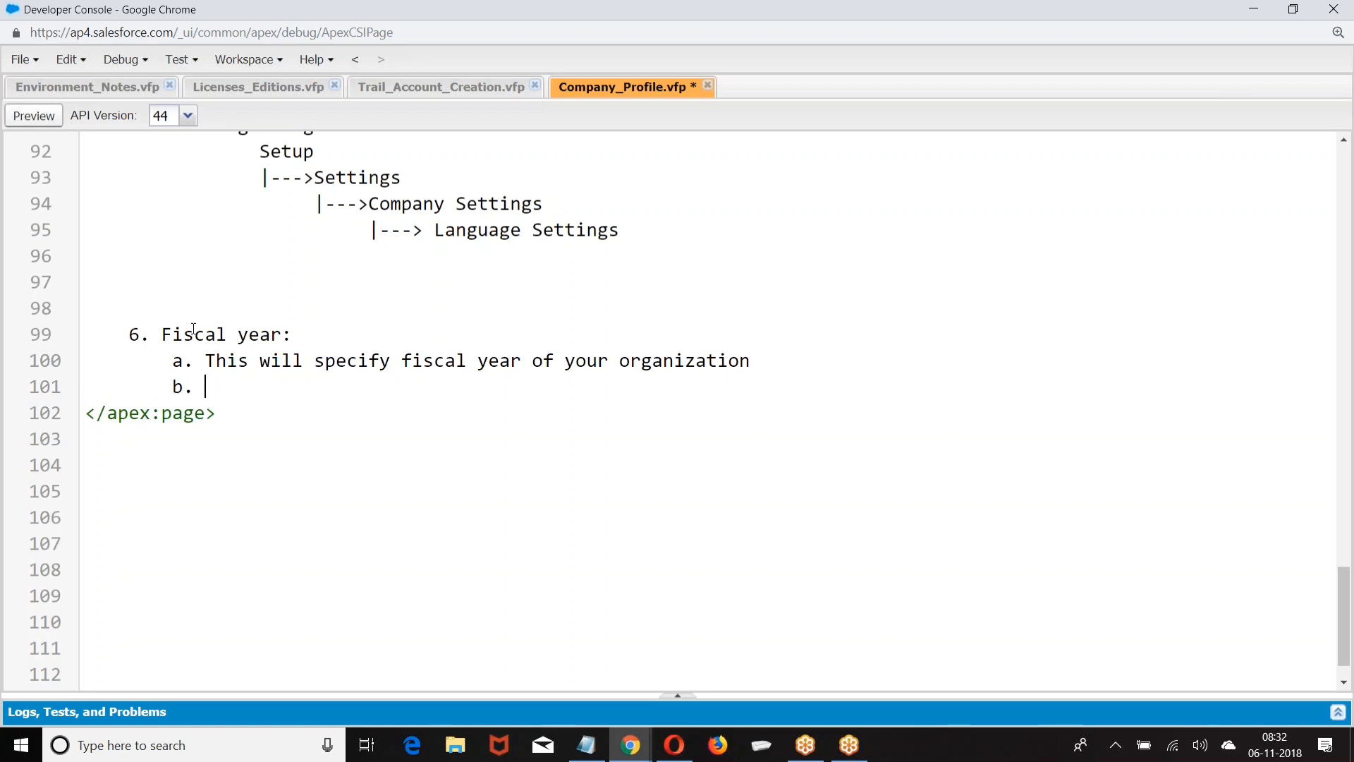
{"action": "type", "text": "There are tow"}
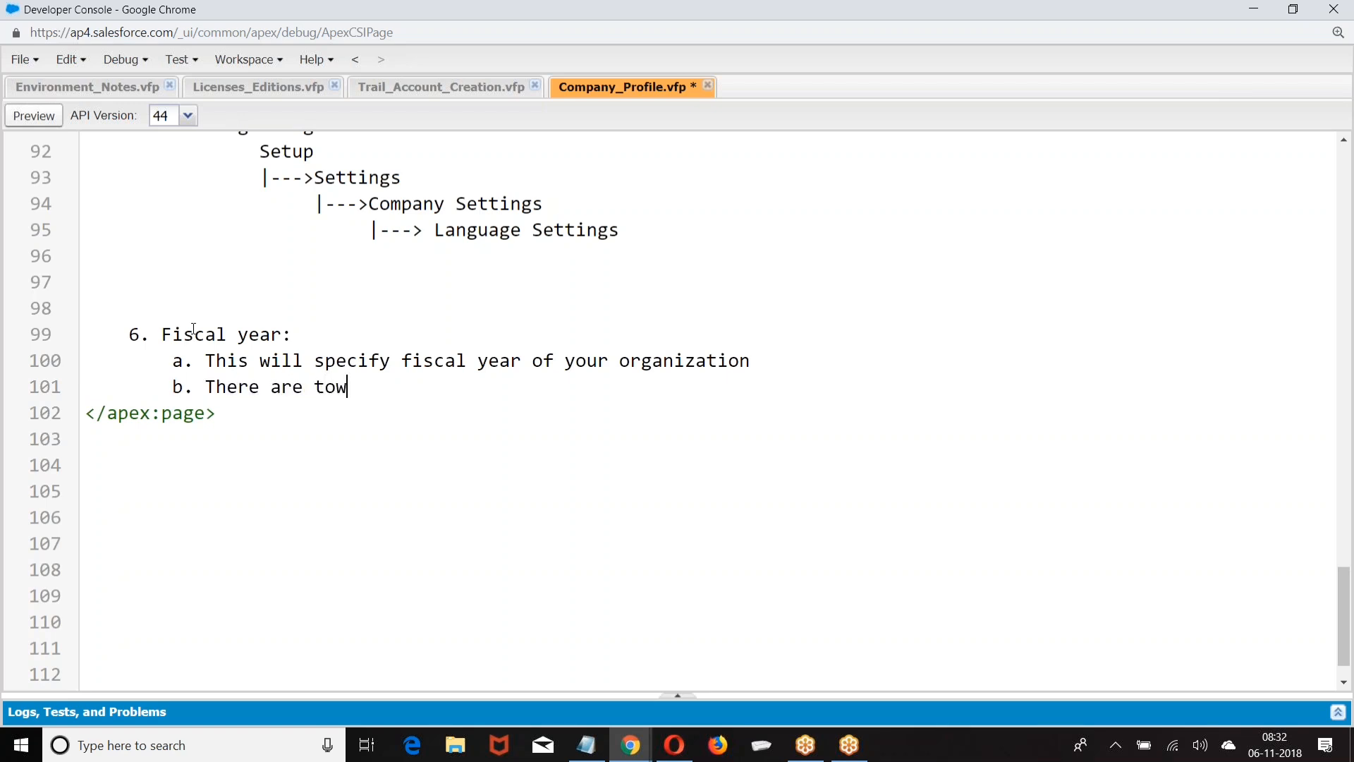
{"action": "key", "text": "BackSpace"}
{"action": "key", "text": "BackSpace"}
{"action": "key", "text": "BackSpace"}
{"action": "type", "text": "wio"}
{"action": "key", "text": "BackSpace"}
{"action": "key", "text": "BackSpace"}
{"action": "key", "text": "BackSpace"}
{"action": "type", "text": "o types of fis"}
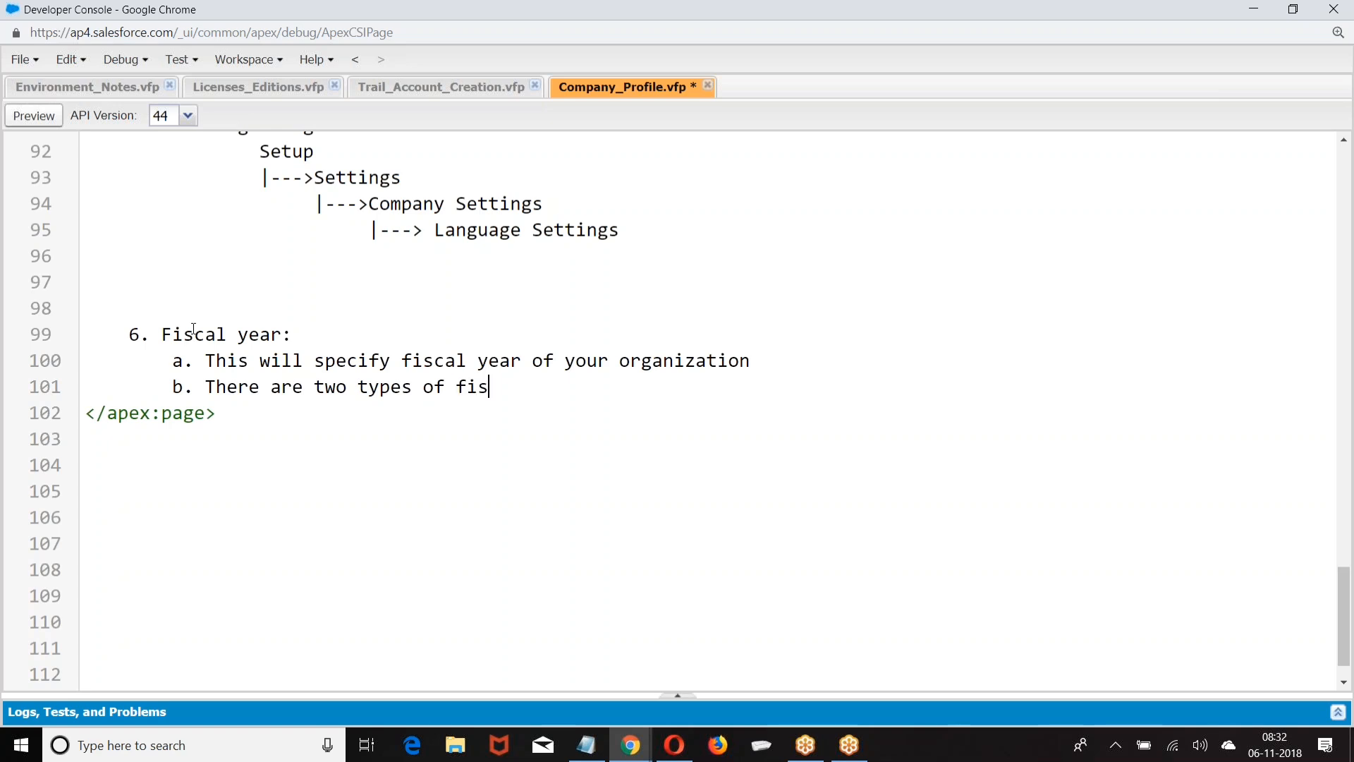
{"action": "type", "text": "ac"}
{"action": "key", "text": "BackSpace"}
{"action": "key", "text": "BackSpace"}
{"action": "type", "text": "cal years"}
- List the indented sub-points "1. Standard" and "2. Custom," under point b
{"action": "key", "text": "Return"}
{"action": "key", "text": "Tab"}
{"action": "type", "text": "1. Standard"}
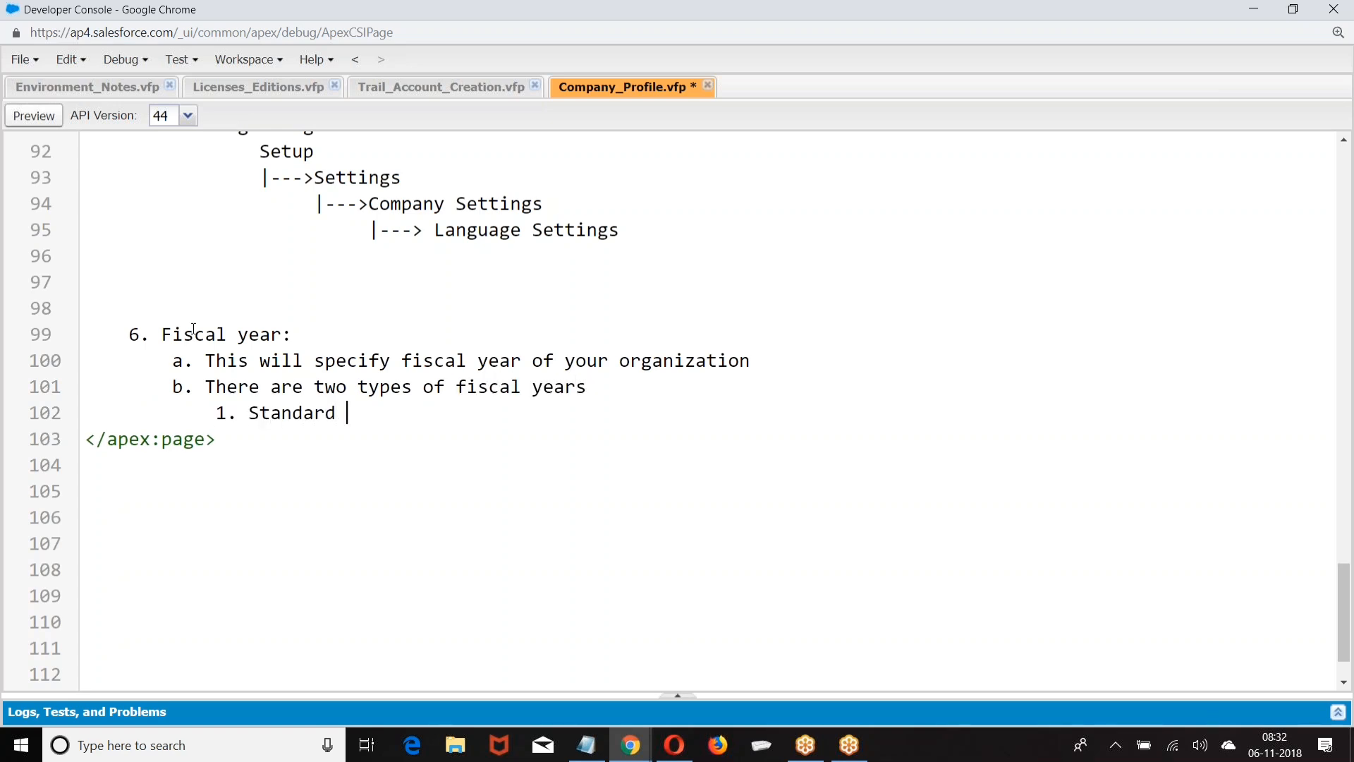
{"action": "key", "text": "Return"}
{"action": "key", "text": "BackSpace"}
{"action": "key", "text": "Tab"}
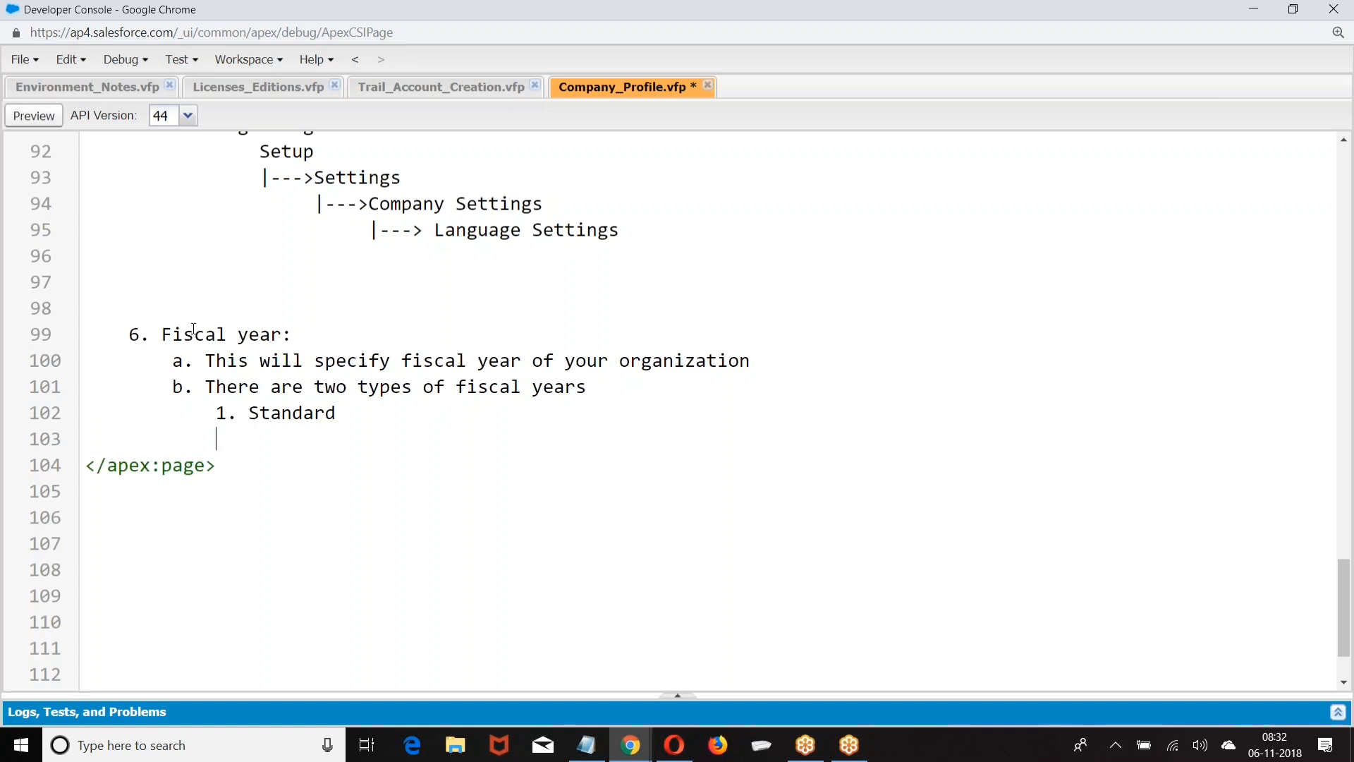
{"action": "type", "text": "2. Custom,"}
- Add the point "c. Standard :" at the same indentation as point b
{"action": "key", "text": "Return"}
{"action": "key", "text": "BackSpace"}
{"action": "key", "text": "BackSpace"}
{"action": "key", "text": "Tab"}
{"action": "type", "text": "c "}
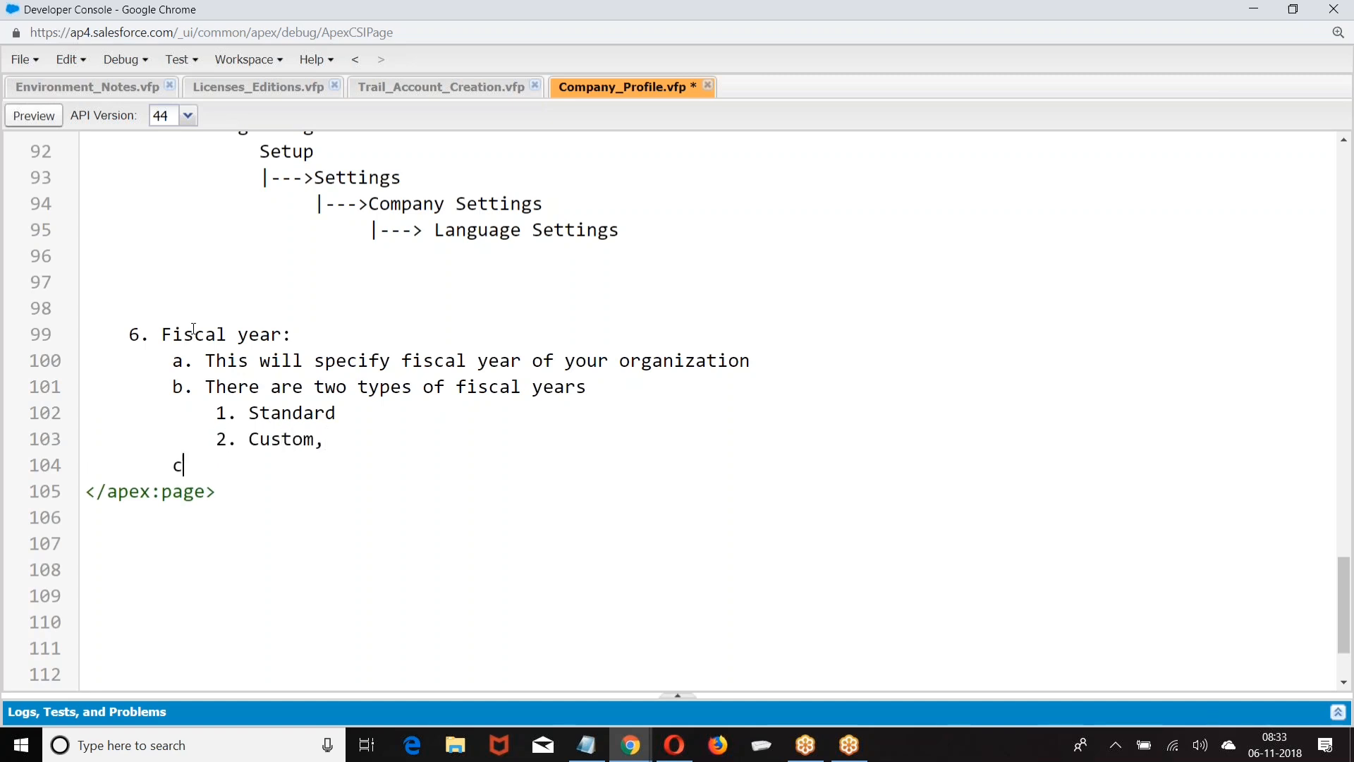
{"action": "type", "text": ". Standard :"}
- Under point c, add "1. if you specify start of the month ,then salesforce will manage the fiscal year."
{"action": "key", "text": "Return"}
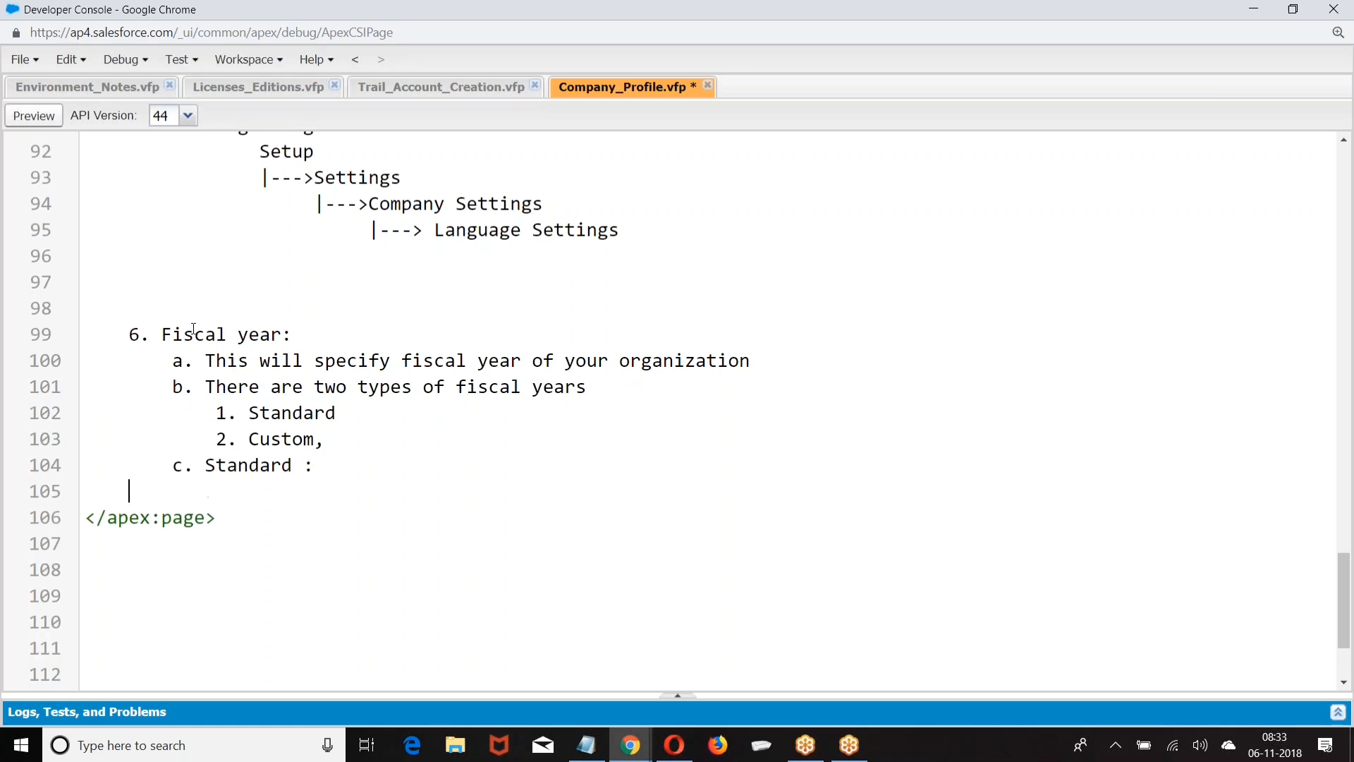
{"action": "key", "text": "Tab"}
{"action": "key", "text": "Tab"}
{"action": "type", "text": "1. if you specify "}
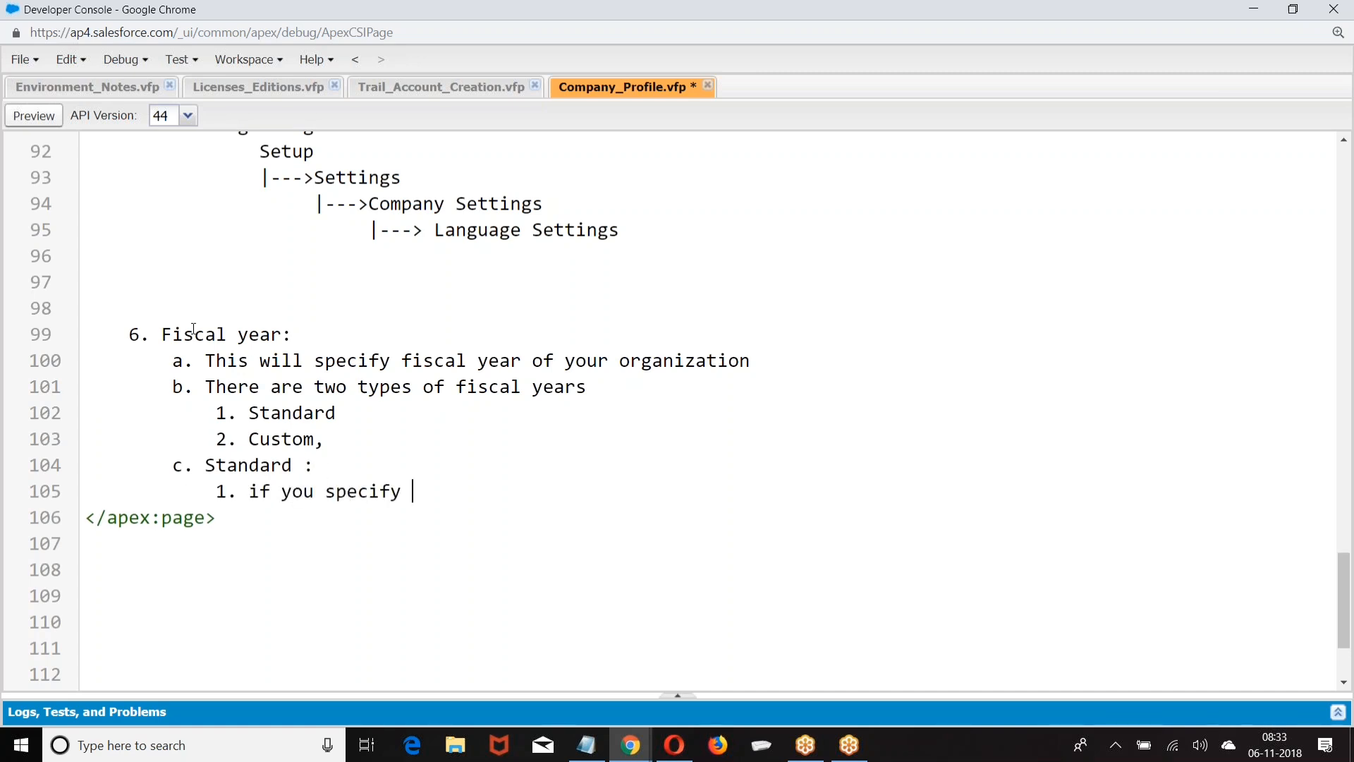
{"action": "type", "text": "start of the month ,"}
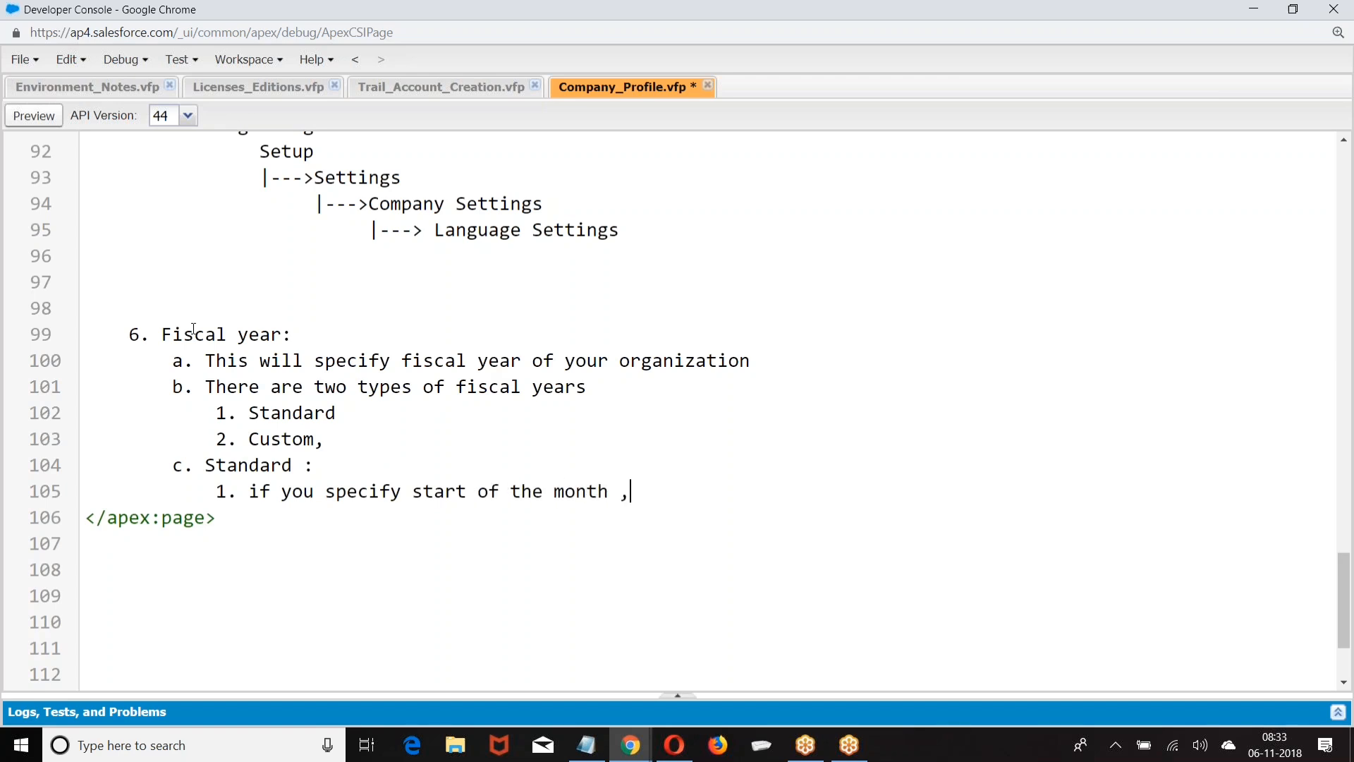
{"action": "type", "text": "then salesforce"}
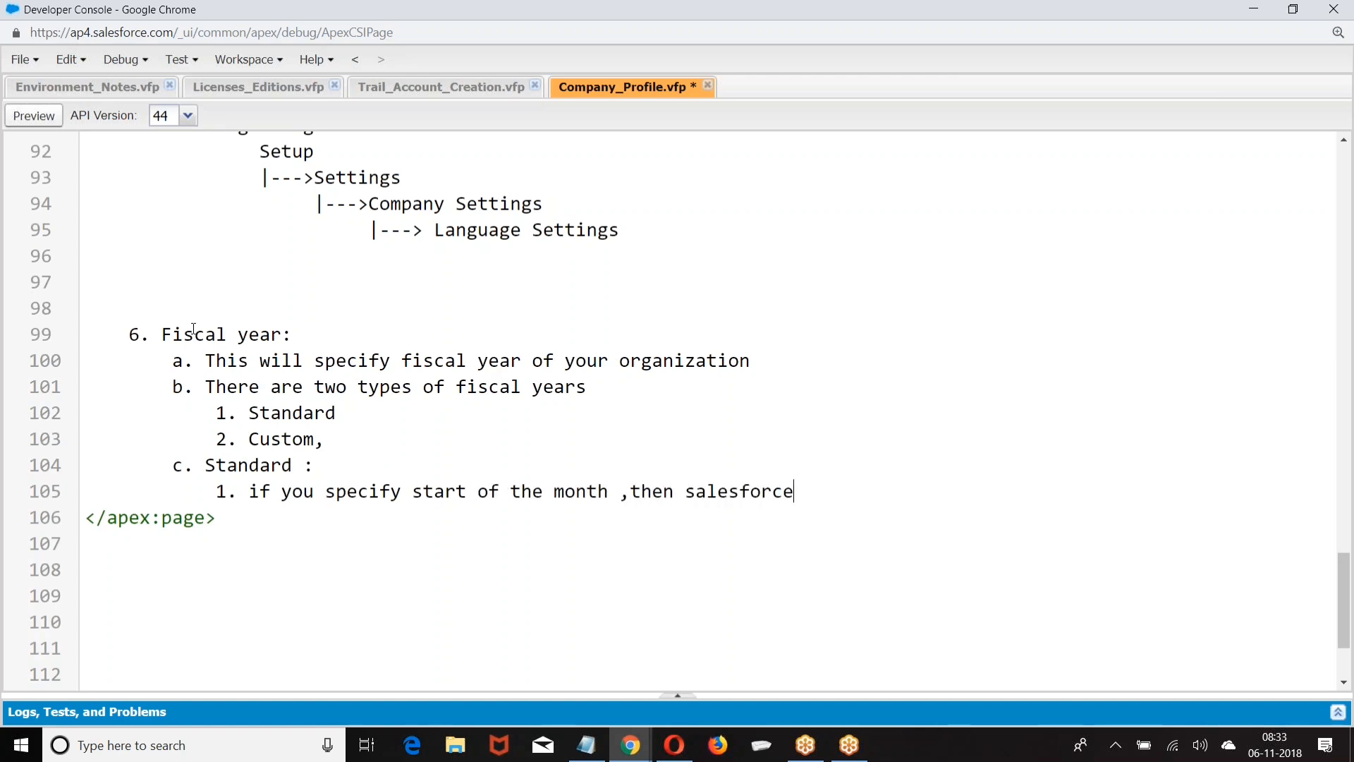
{"action": "type", "text": " will manage t"}
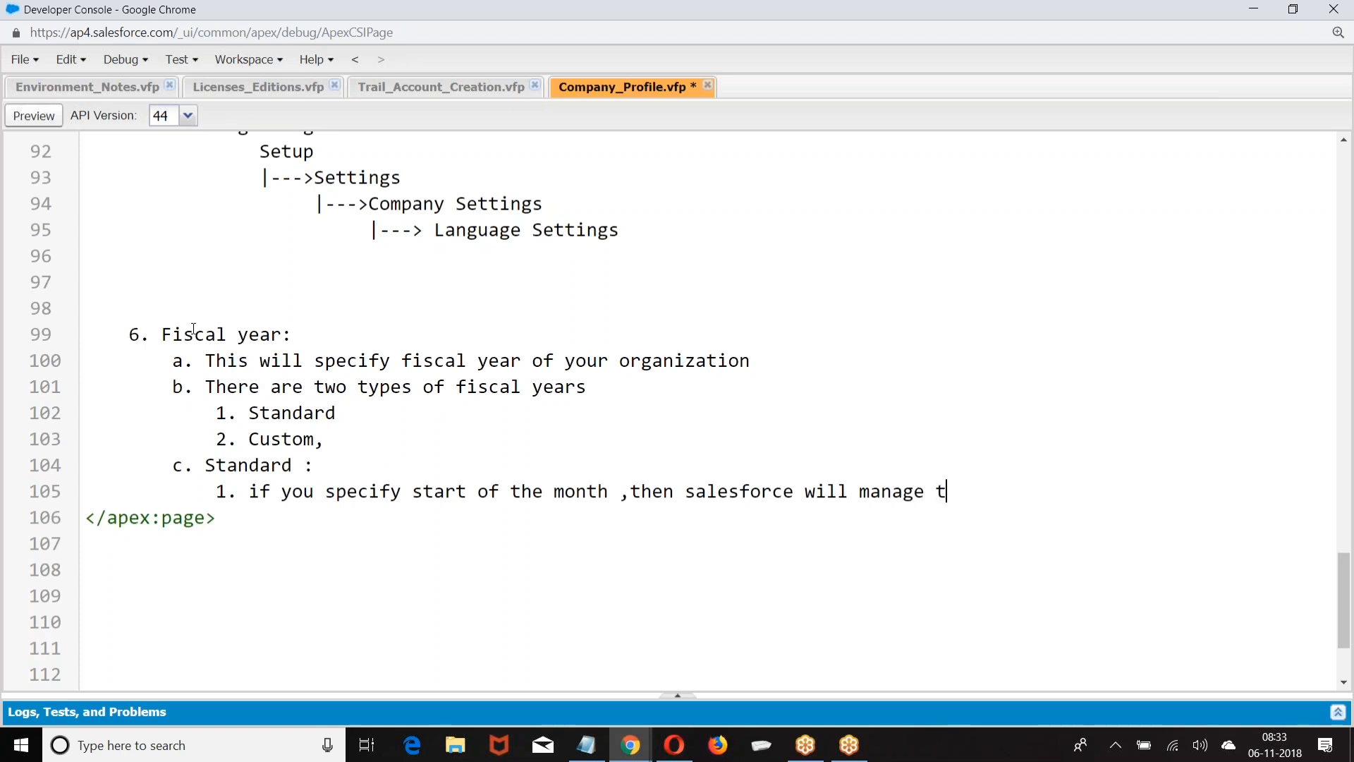
{"action": "type", "text": "he fiscal year."}
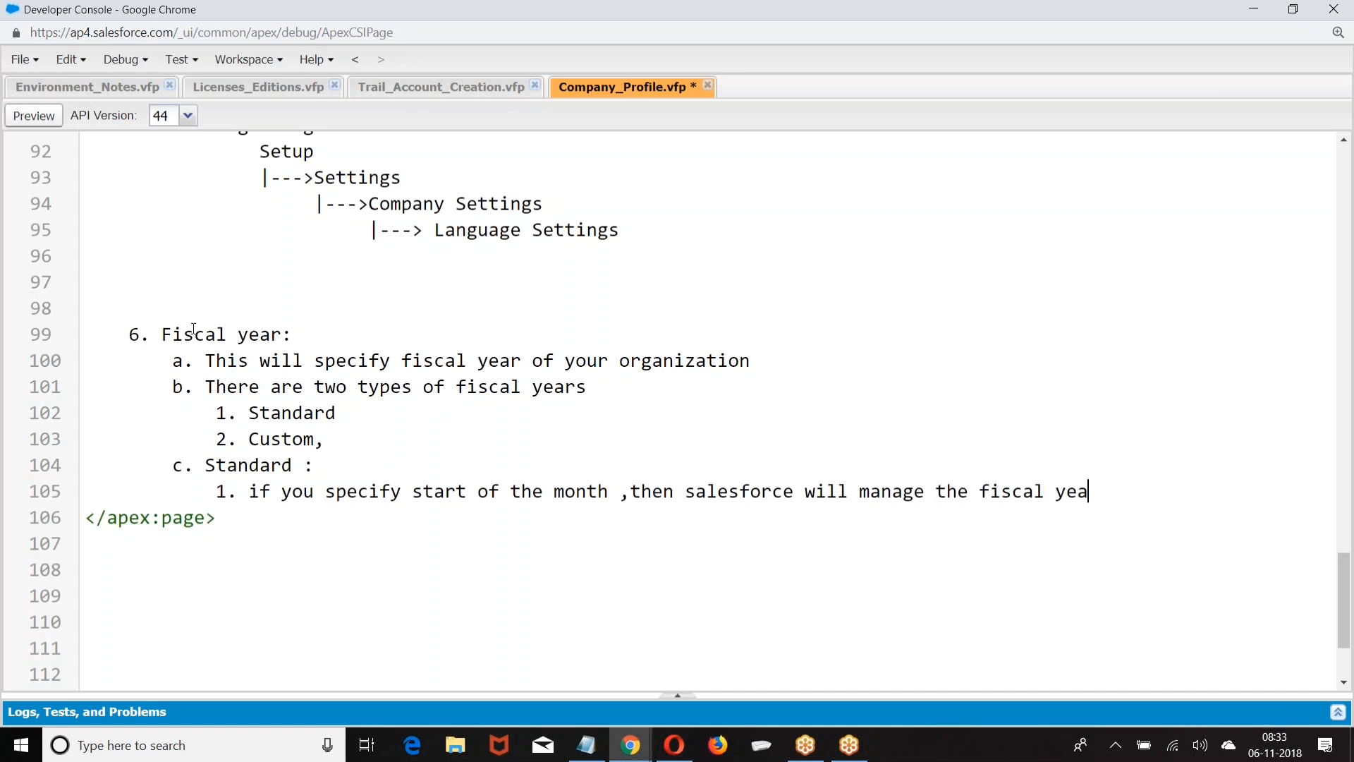
- Add the second Standard sub-point "2. It will break the year into four quaters based on 12 months format."
{"action": "key", "text": "Return"}
{"action": "key", "text": "BackSpace"}
{"action": "key", "text": "Tab"}
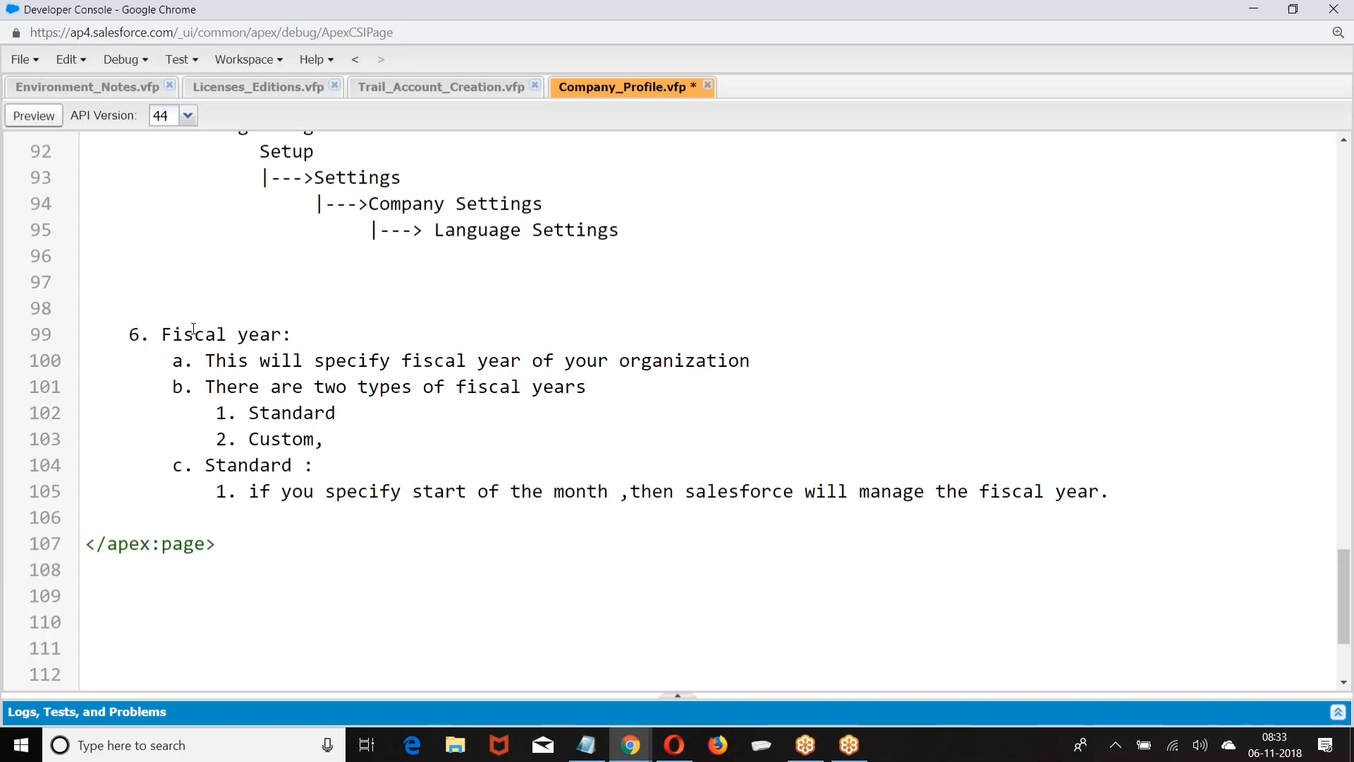
{"action": "type", "text": "2. It will break the"}
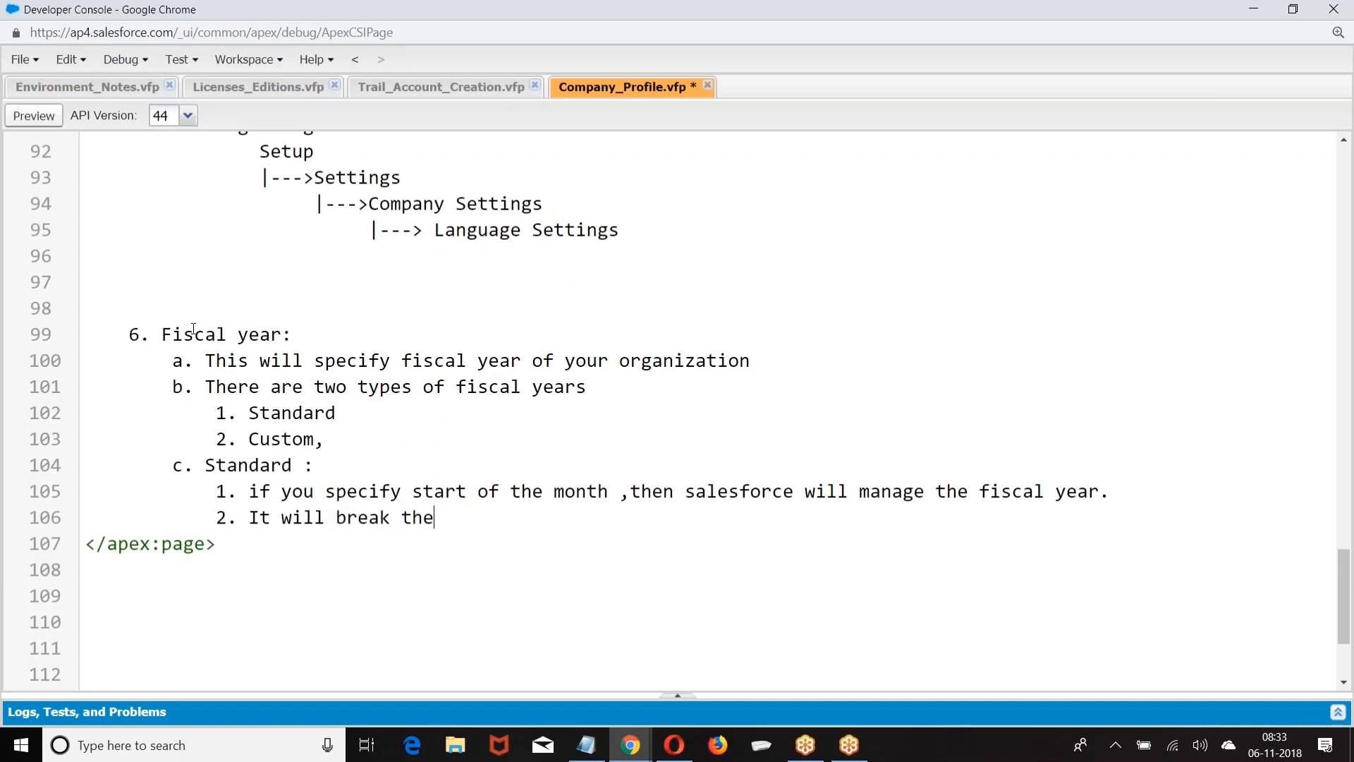
{"action": "type", "text": " year into four "}
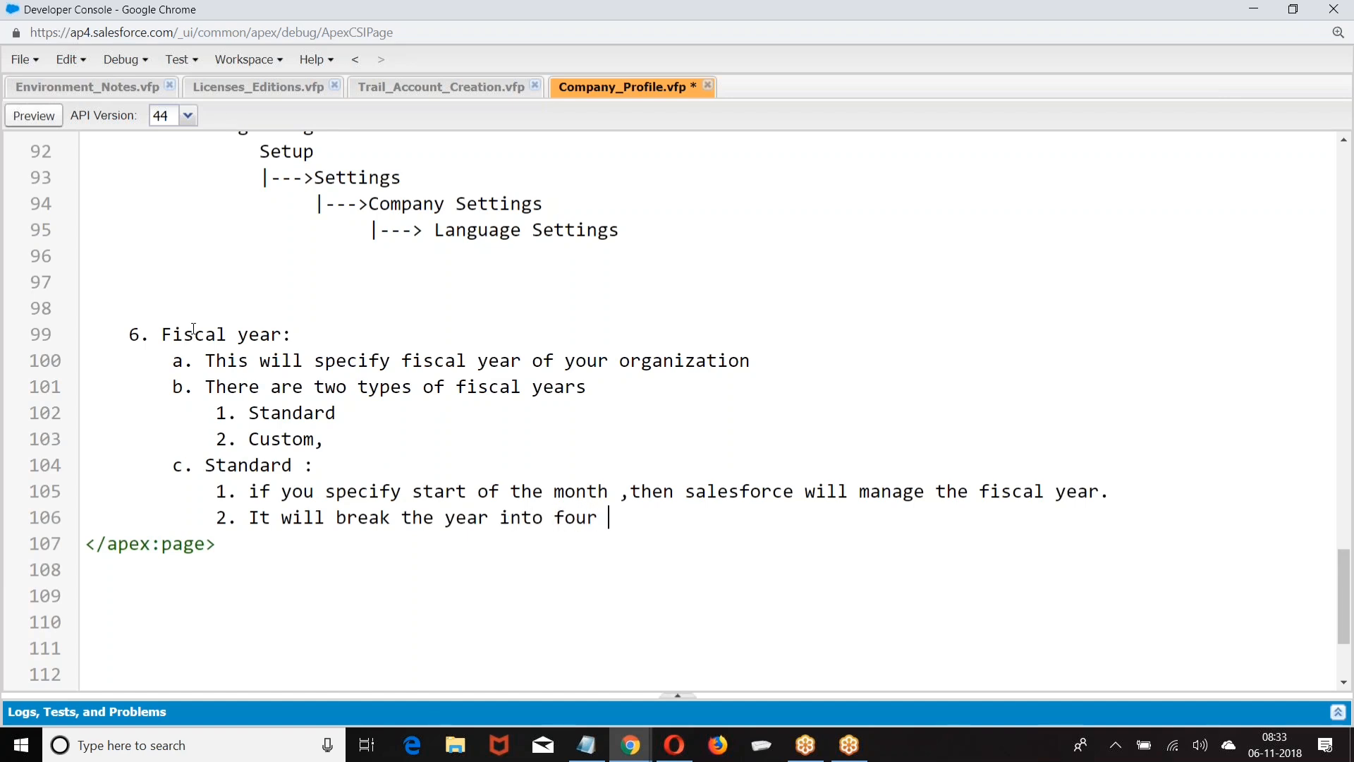
{"action": "type", "text": "quaters ase"}
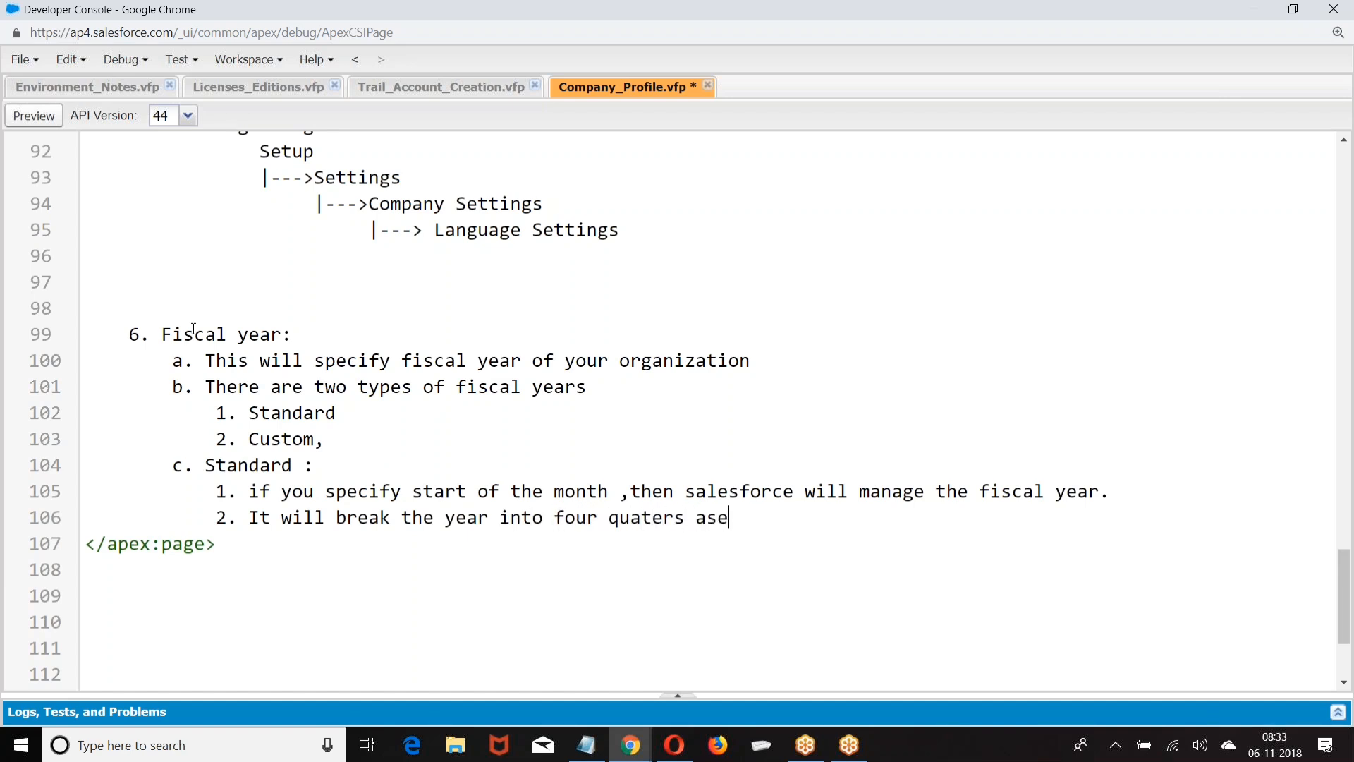
{"action": "key", "text": "BackSpace"}
{"action": "key", "text": "BackSpace"}
{"action": "key", "text": "BackSpace"}
{"action": "type", "text": "based on 12 mn"}
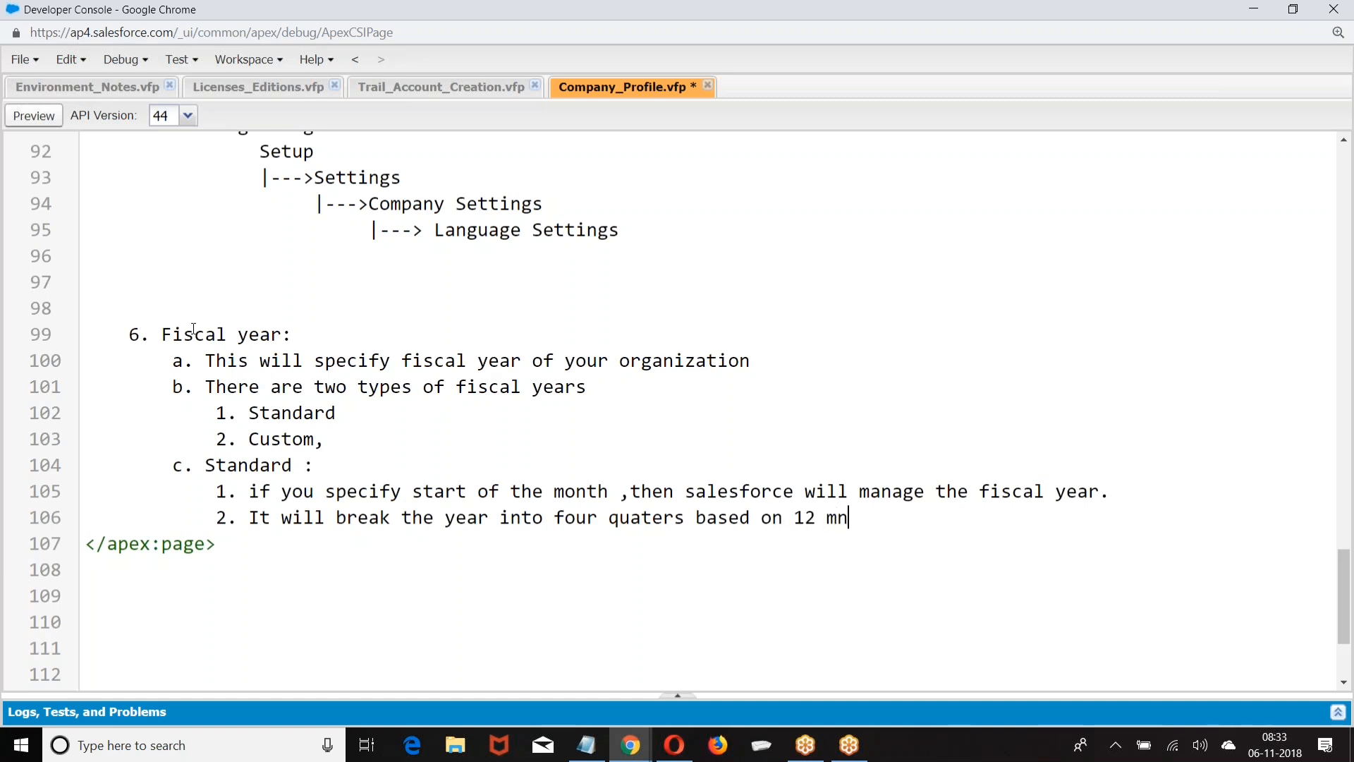
{"action": "key", "text": "BackSpace"}
{"action": "type", "text": "onths format."}
- Leave a blank line and add the point "d. Custom Fiscal :" at the same indentation as point c
{"action": "key", "text": "Return"}
{"action": "key", "text": "Return"}
{"action": "key", "text": "Tab"}
{"action": "key", "text": "Tab"}
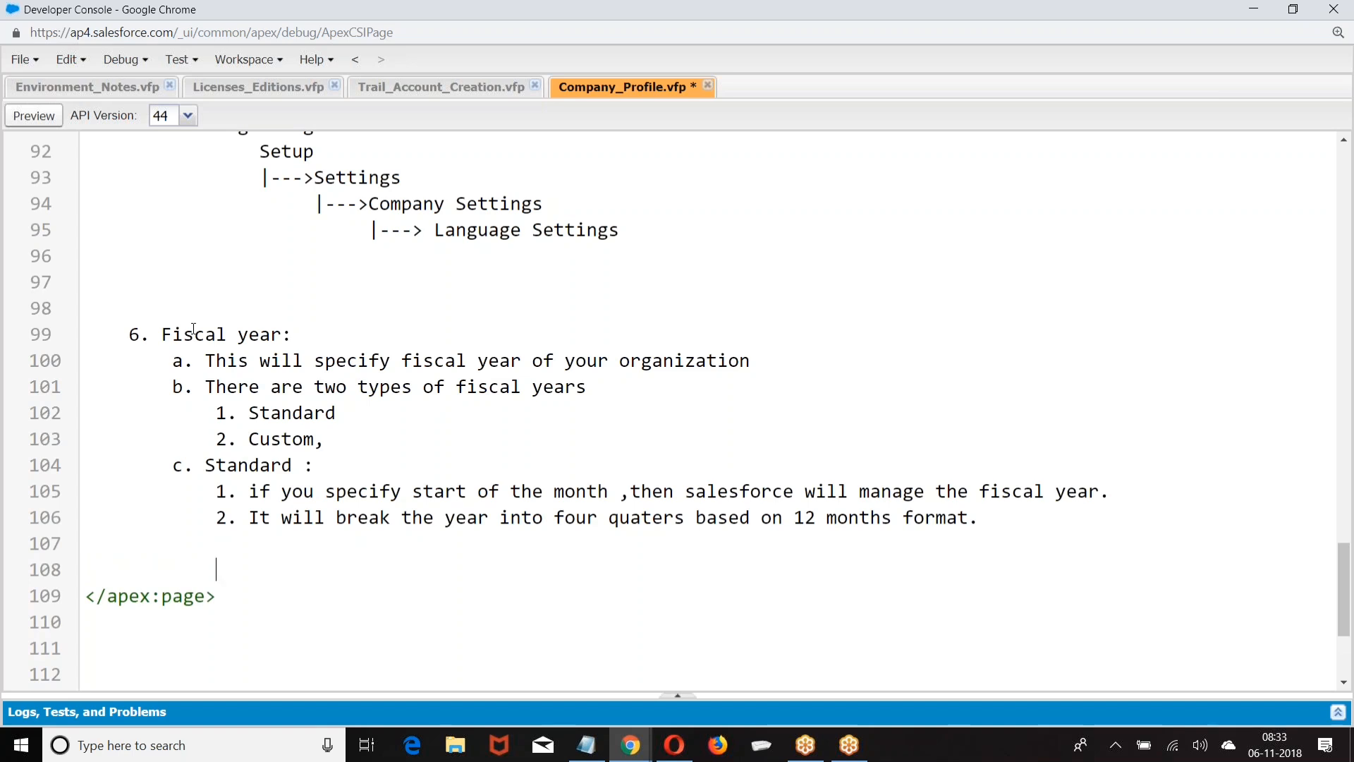
{"action": "key", "text": "BackSpace"}
{"action": "type", "text": "c"}
{"action": "key", "text": "BackSpace"}
{"action": "type", "text": "d. Custom Fisacl yea"}
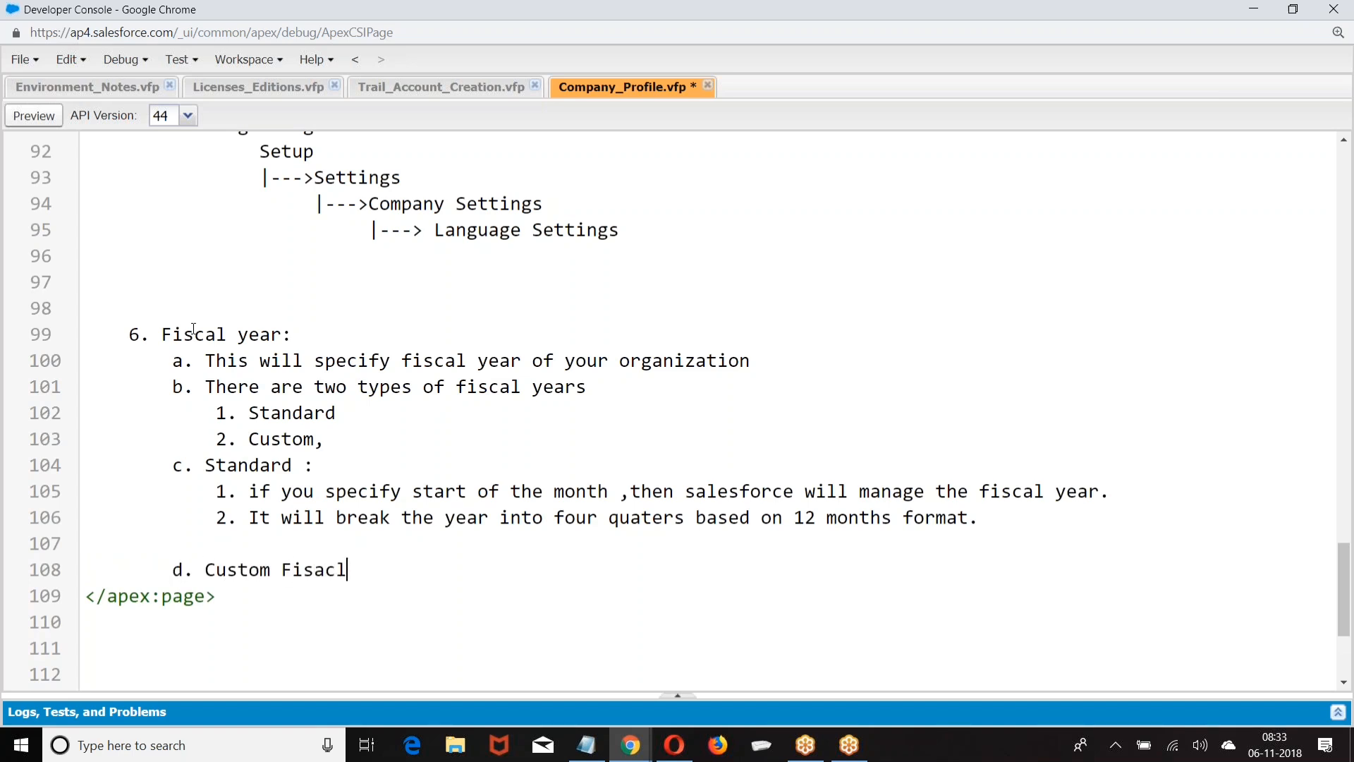
{"action": "key", "text": "BackSpace"}
{"action": "key", "text": "BackSpace"}
{"action": "key", "text": "BackSpace"}
{"action": "key", "text": "BackSpace"}
{"action": "key", "text": "BackSpace"}
{"action": "key", "text": "BackSpace"}
{"action": "key", "text": "BackSpace"}
{"action": "type", "text": "cal :"}
- Under point d, add the indented sub-point "1. If you enable this ,you cannot disable."
{"action": "key", "text": "Return"}
{"action": "key", "text": "Tab"}
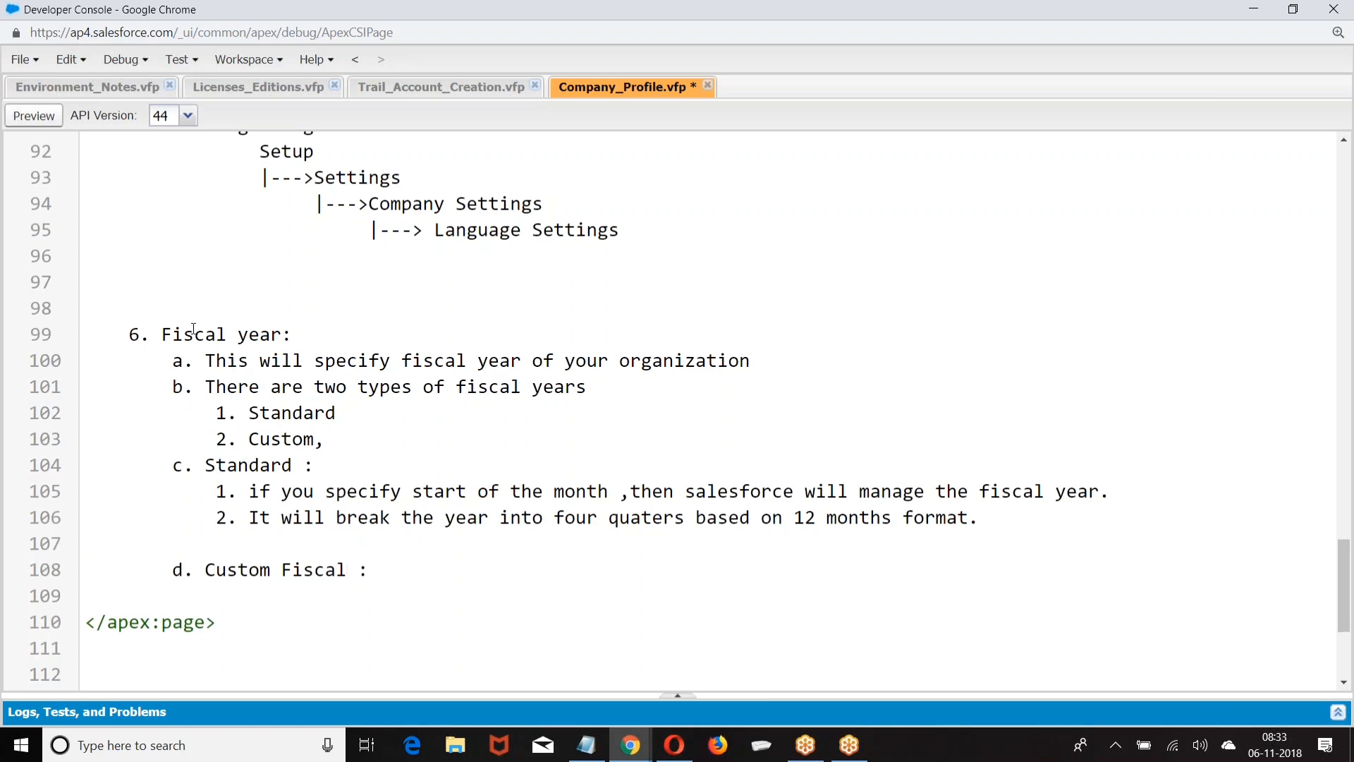
{"action": "type", "text": "1. ify"}
{"action": "key", "text": "BackSpace"}
{"action": "key", "text": "BackSpace"}
{"action": "key", "text": "BackSpace"}
{"action": "key", "text": "BackSpace"}
{"action": "type", "text": "Uif"}
{"action": "key", "text": "BackSpace"}
{"action": "key", "text": "BackSpace"}
{"action": "key", "text": "BackSpace"}
{"action": "type", "text": "U"}
{"action": "key", "text": "BackSpace"}
{"action": "type", "text": "If you enab"}
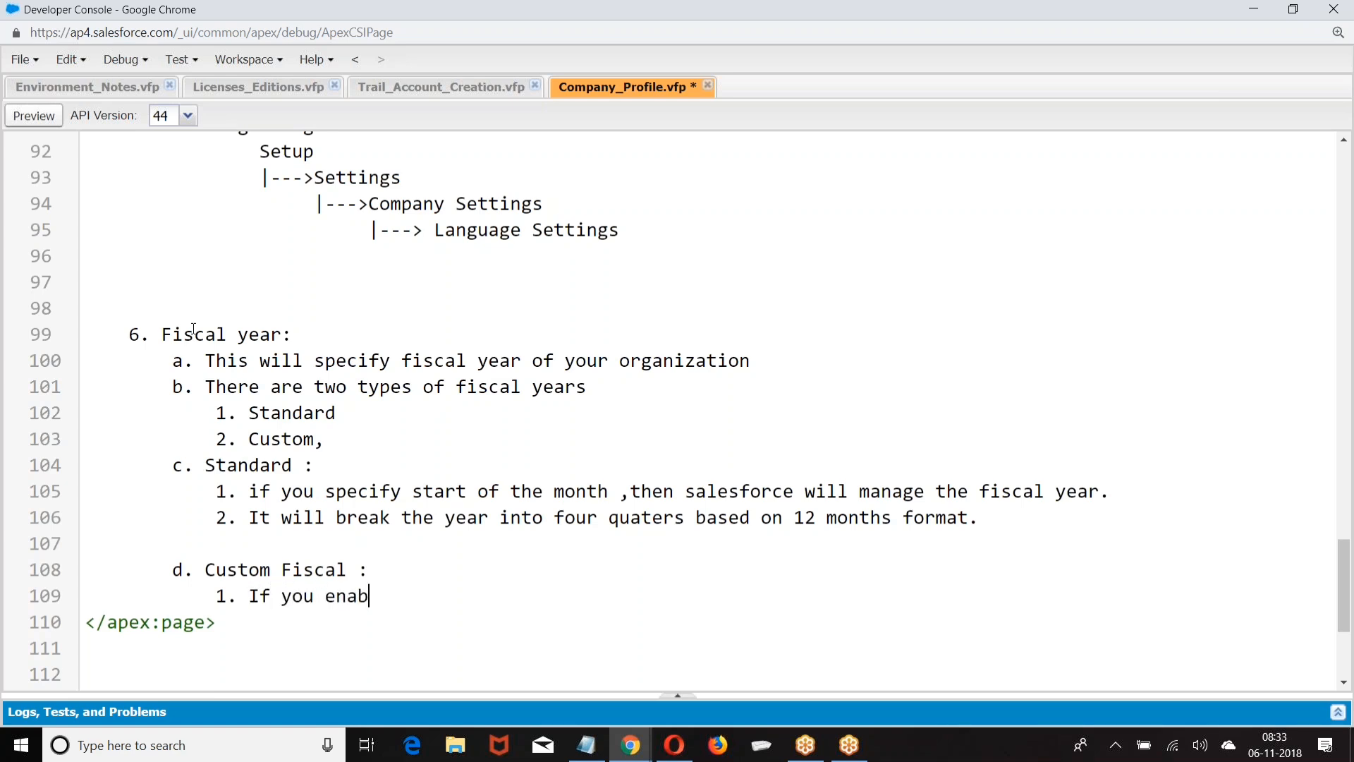
{"action": "type", "text": "le thi"}
{"action": "key", "text": "BackSpace"}
{"action": "type", "text": "his ,you cannot disa"}
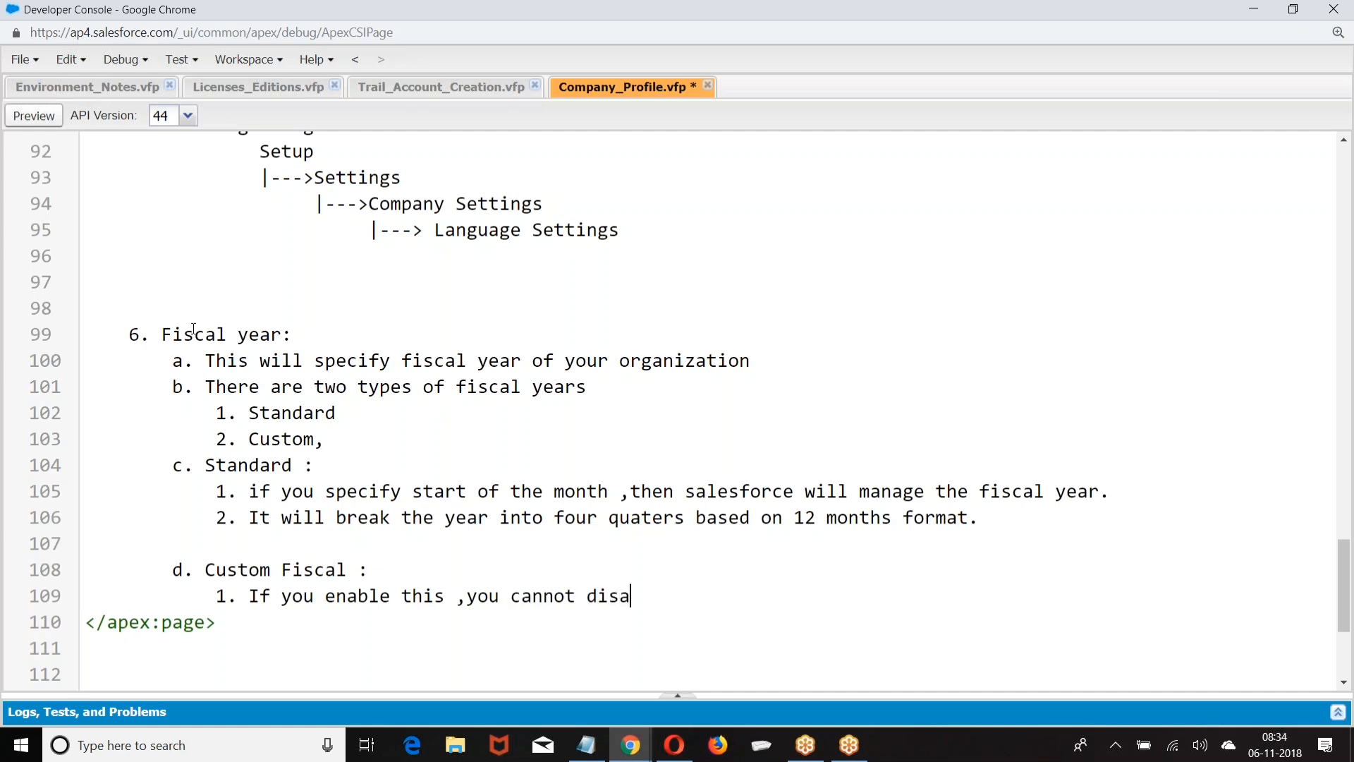
{"action": "key", "text": "BackSpace"}
{"action": "type", "text": "abl"}
{"action": "key", "text": "BackSpace"}
{"action": "type", "text": "ble."}
- Below the first Custom Fiscal sub-point, start the second one with "2. If you dont want salesforce to manager"
{"action": "key", "text": "Return"}
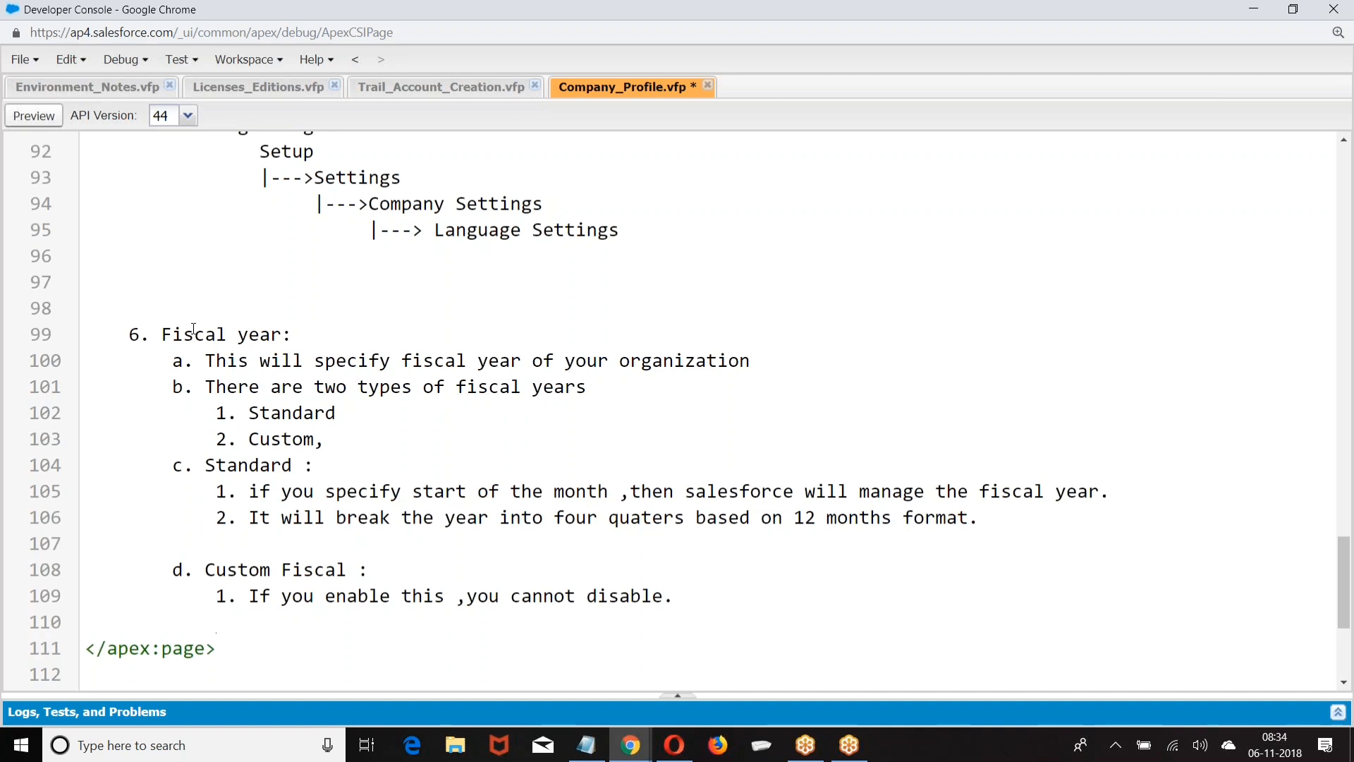
{"action": "type", "text": "2. if yo"}
{"action": "key", "text": "BackSpace"}
{"action": "key", "text": "BackSpace"}
{"action": "key", "text": "BackSpace"}
{"action": "key", "text": "BackSpace"}
{"action": "key", "text": "BackSpace"}
{"action": "type", "text": "If"}
{"action": "scroll", "coordinate": [190, 331], "scroll_direction": "down", "scroll_amount": 3}
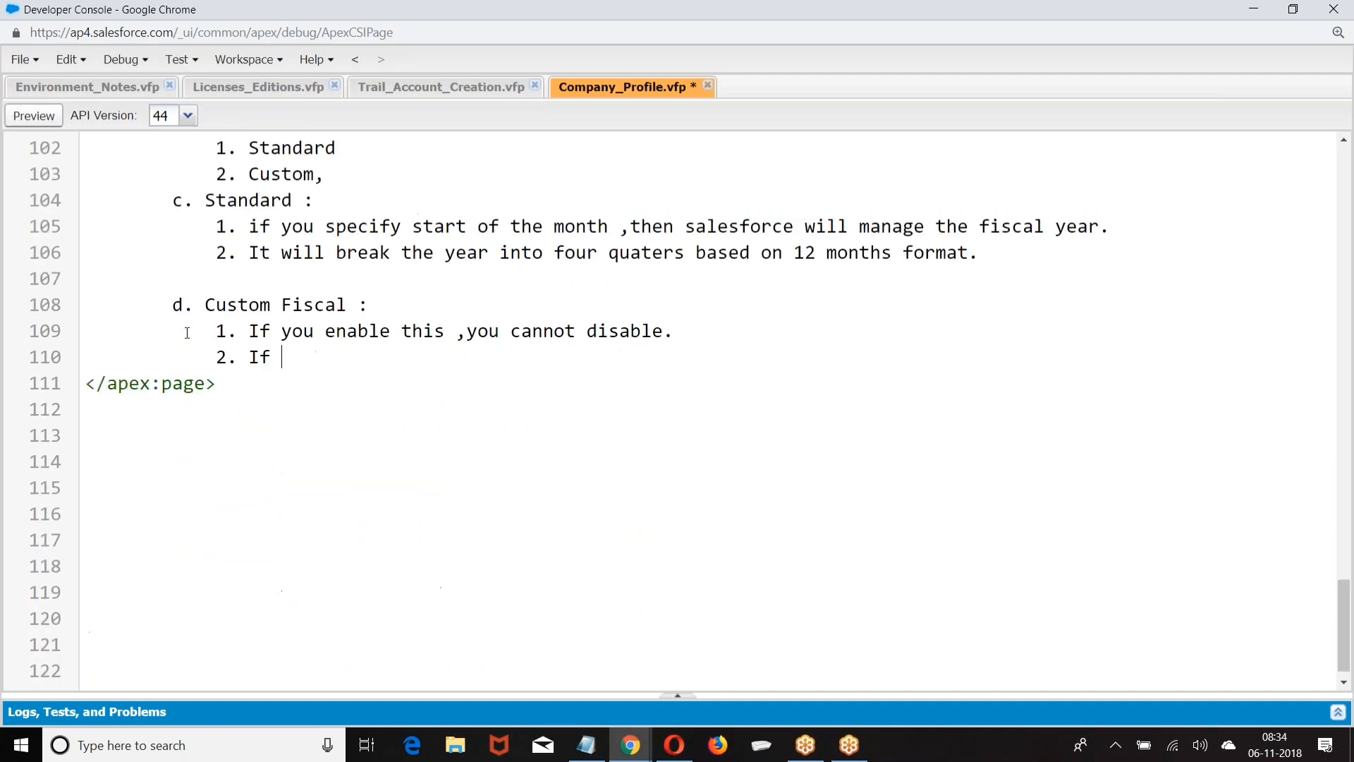
{"action": "type", "text": "you want organ"}
{"action": "key", "text": "BackSpace"}
{"action": "key", "text": "BackSpace"}
{"action": "key", "text": "BackSpace"}
{"action": "key", "text": "BackSpace"}
{"action": "key", "text": "BackSpace"}
{"action": "key", "text": "BackSpace"}
{"action": "key", "text": "BackSpace"}
{"action": "key", "text": "BackSpace"}
{"action": "key", "text": "BackSpace"}
{"action": "key", "text": "BackSpace"}
{"action": "type", "text": "want salesf"}
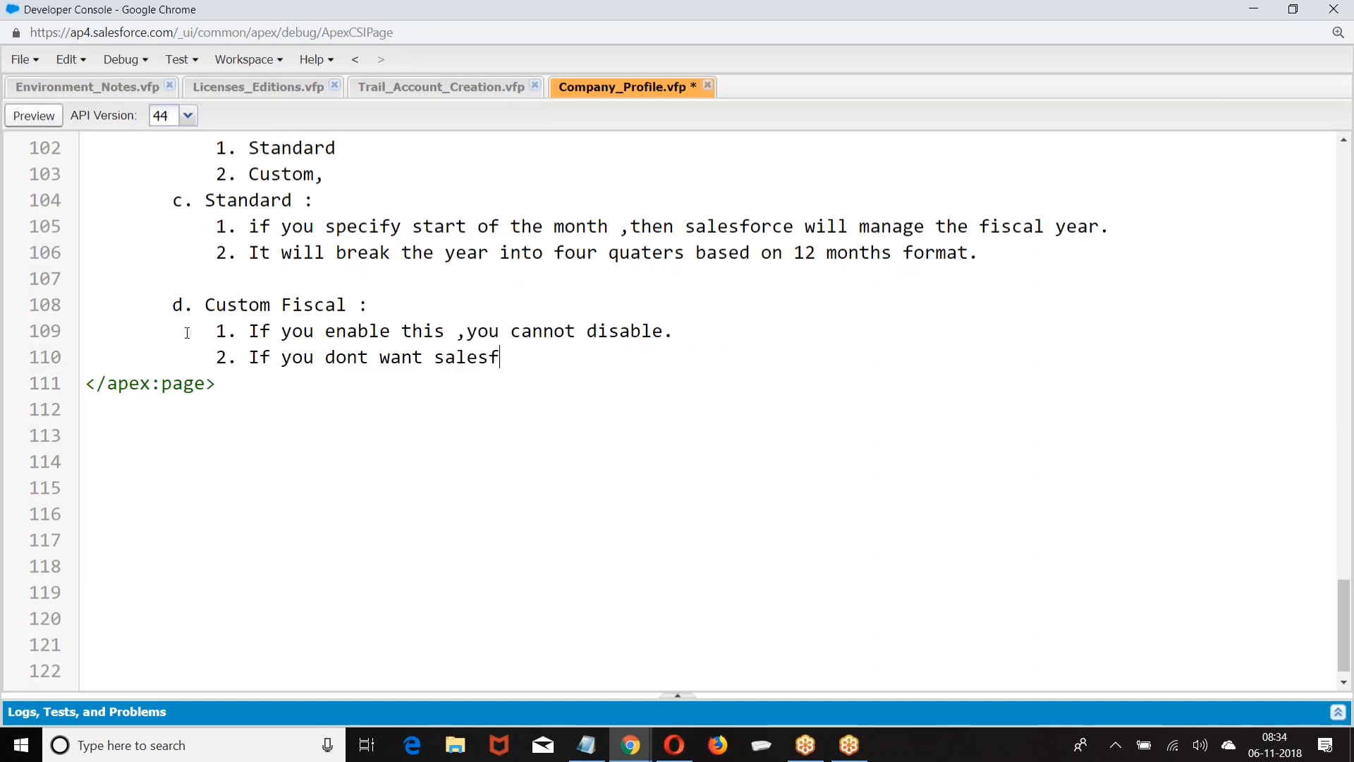
{"action": "type", "text": "orce to manager "}
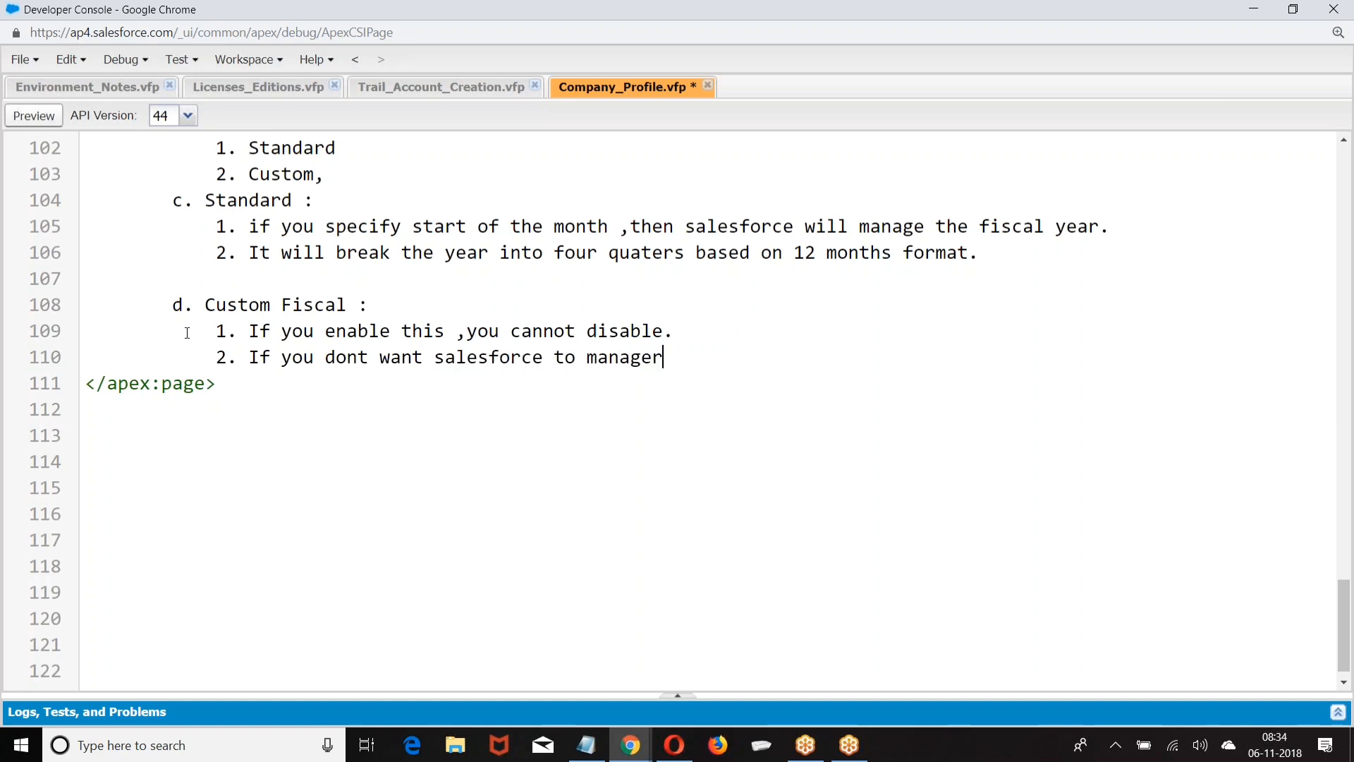
- Complete the second Custom Fiscal sub-point with the words "fiscal year then enable this ."
{"action": "type", "text": "the"}
{"action": "key", "text": "BackSpace"}
{"action": "key", "text": "BackSpace"}
{"action": "key", "text": "BackSpace"}
{"action": "type", "text": "fiscal year "}
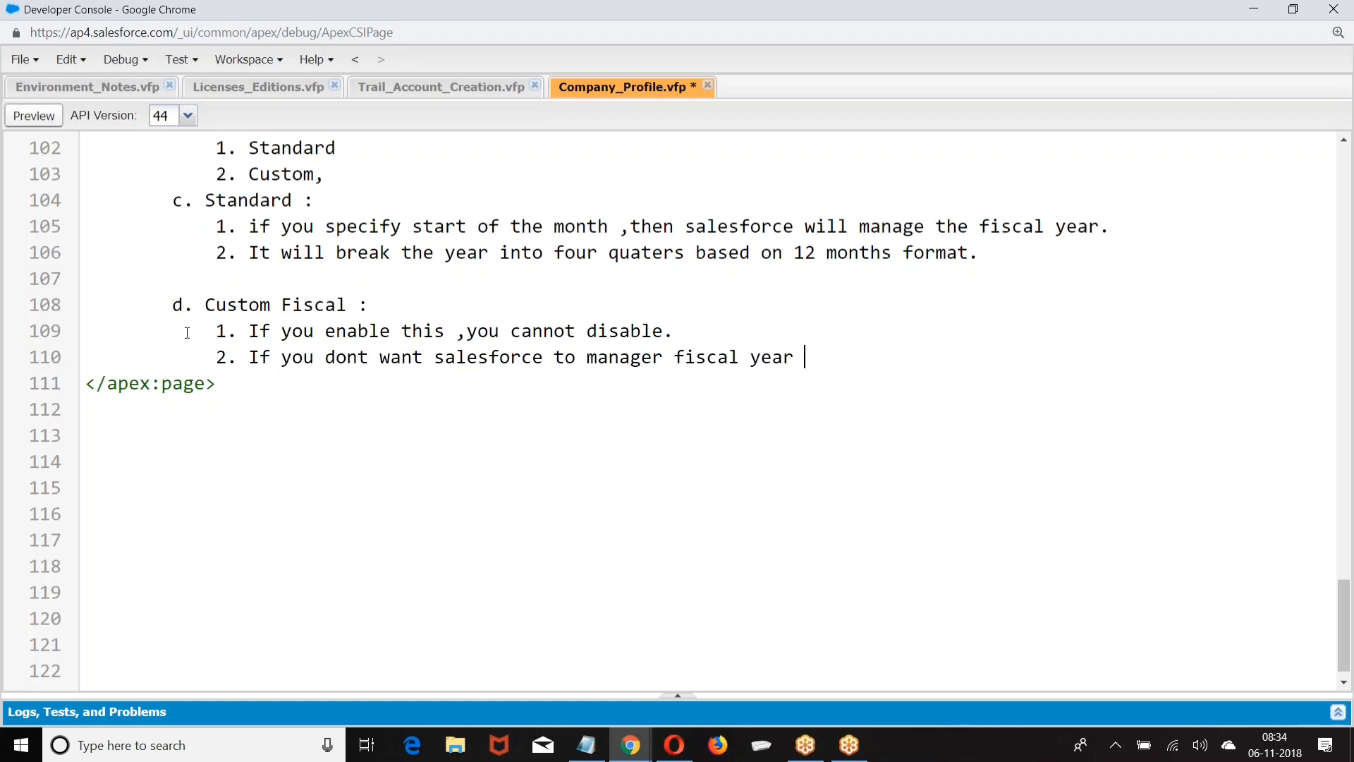
{"action": "type", "text": "then enablke t"}
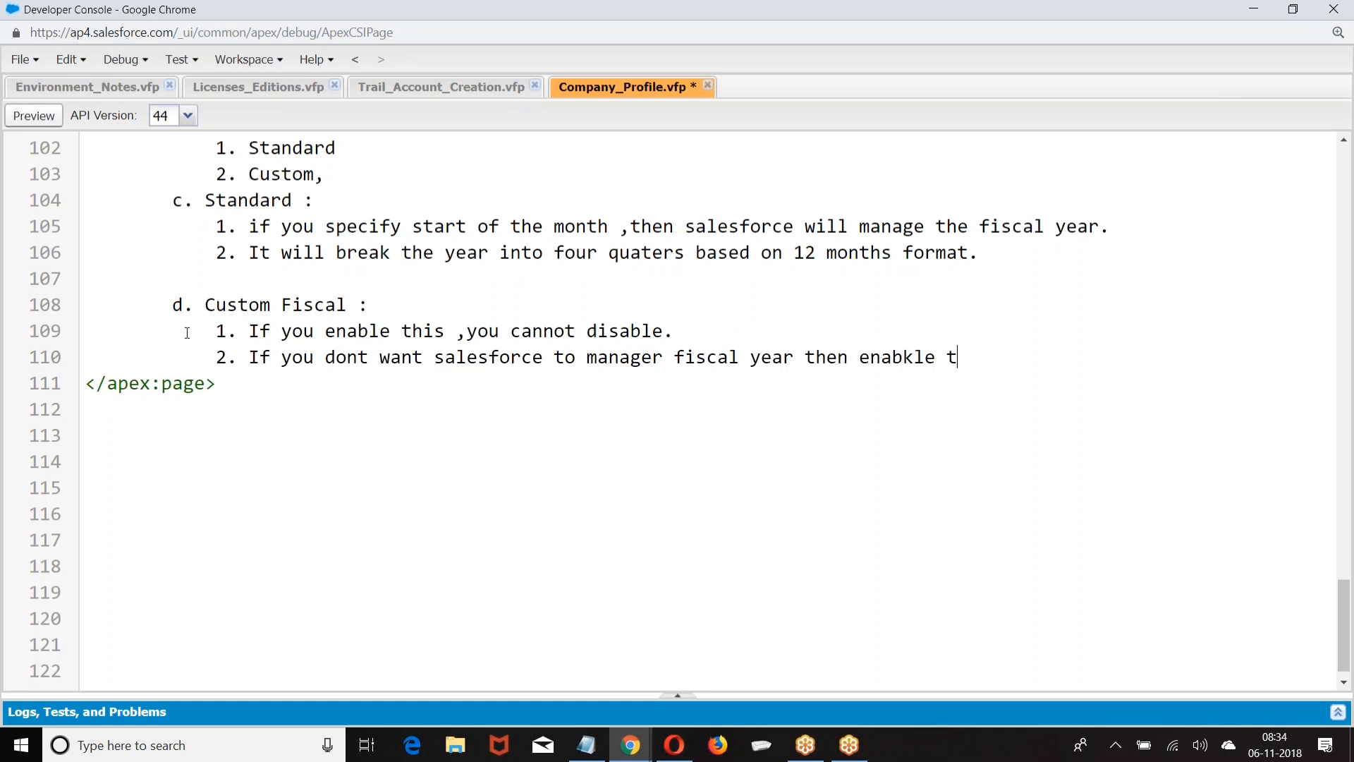
{"action": "key", "text": "BackSpace"}
{"action": "key", "text": "BackSpace"}
{"action": "key", "text": "BackSpace"}
{"action": "key", "text": "BackSpace"}
{"action": "key", "text": "BackSpace"}
{"action": "type", "text": "le tis"}
{"action": "key", "text": "BackSpace"}
{"action": "key", "text": "BackSpace"}
{"action": "type", "text": "his ."}
- Add the third Custom Fiscal sub-point "3. We have two options" at the same indentation
{"action": "key", "text": "Return"}
{"action": "key", "text": "Tab"}
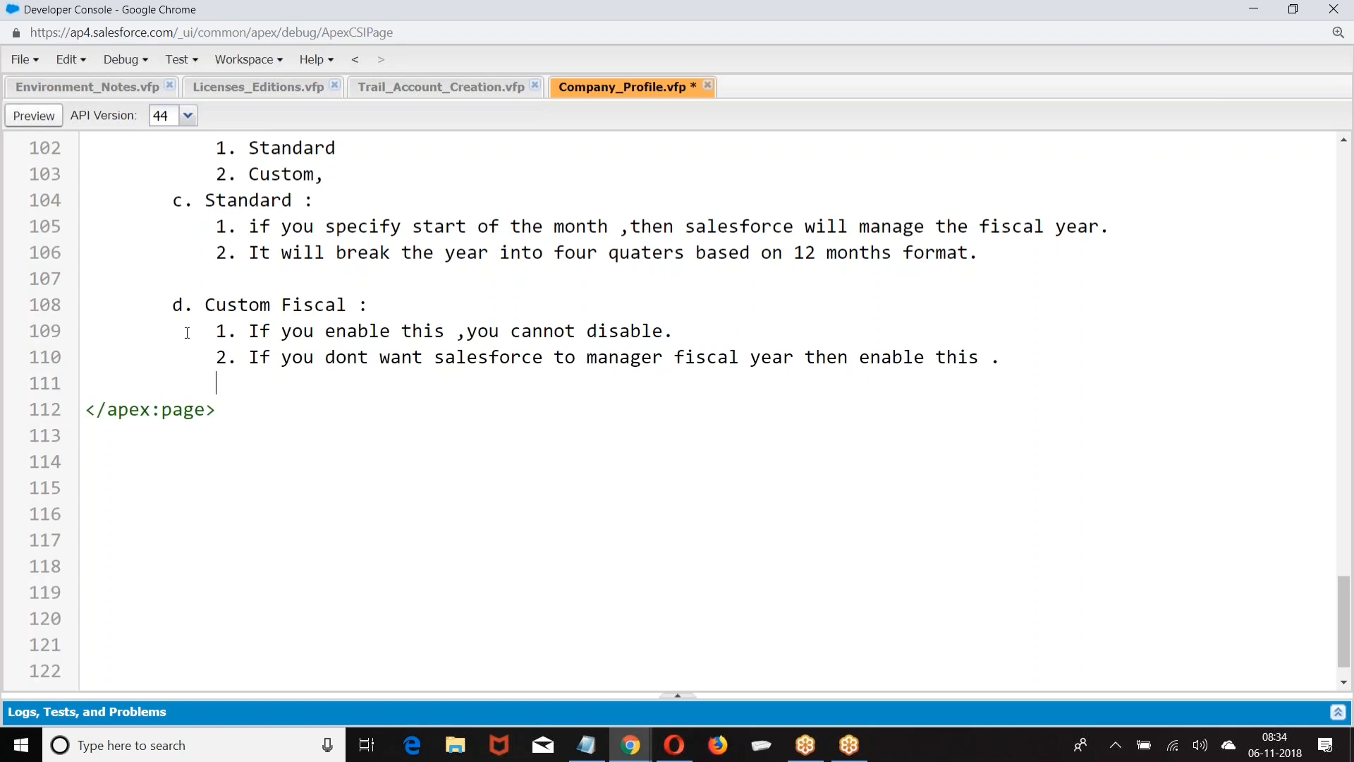
{"action": "type", "text": "3. We have two op"}
{"action": "key", "text": "BackSpace"}
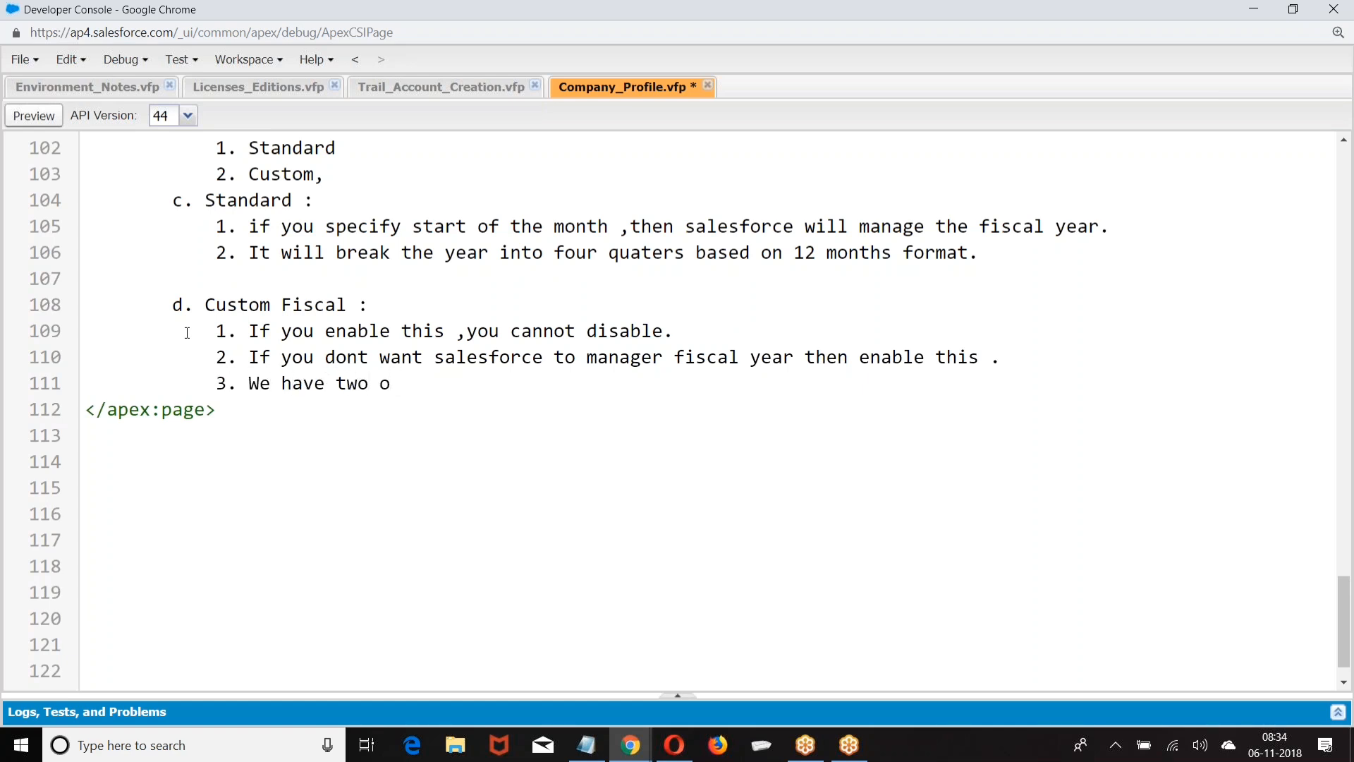
{"action": "type", "text": "ptions"}
- Under the third Custom Fiscal sub-point, add the further indented option "a. 12 Months"
{"action": "key", "text": "Return"}
{"action": "key", "text": "Tab"}
{"action": "key", "text": "Tab"}
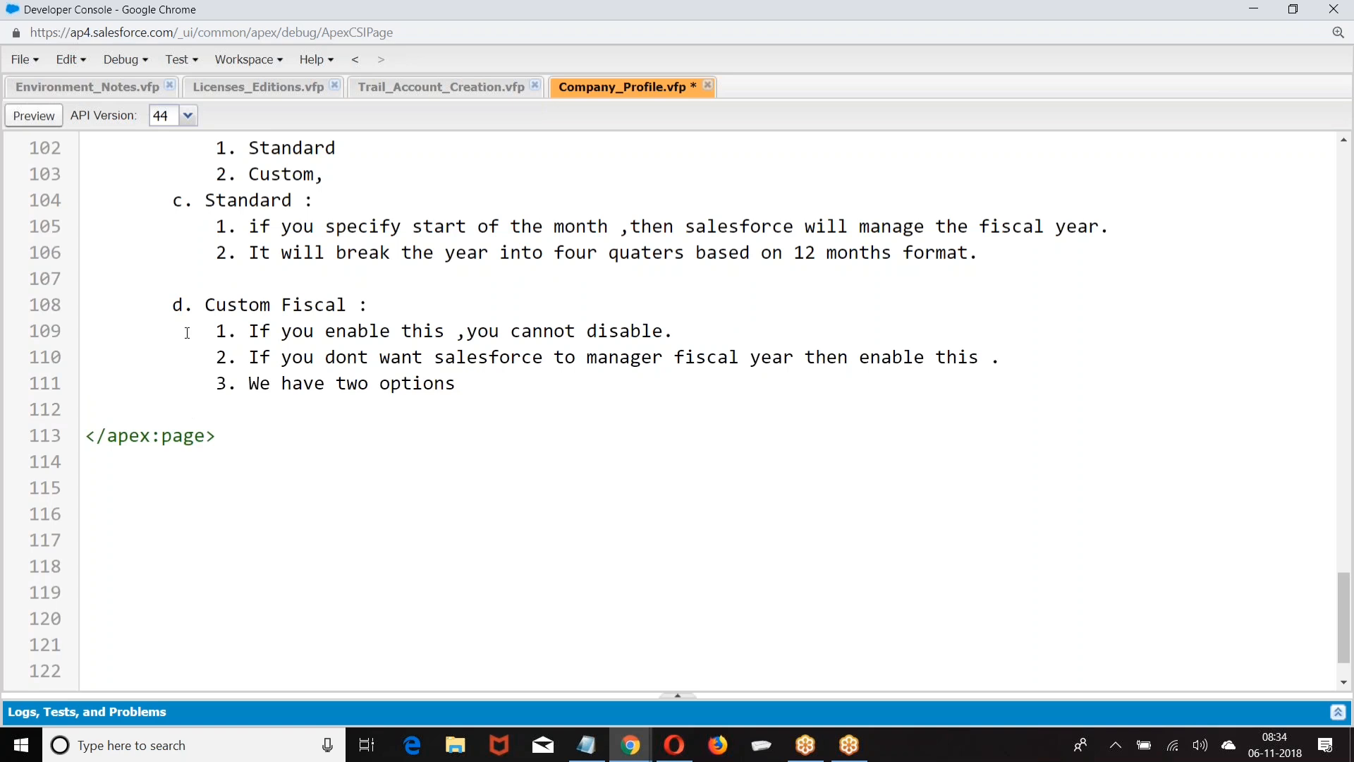
{"action": "type", "text": "a. 12 "}
{"action": "type", "text": "Motnhs"}
{"action": "key", "text": "BackSpace"}
{"action": "key", "text": "BackSpace"}
{"action": "key", "text": "BackSpace"}
{"action": "key", "text": "BackSpace"}
{"action": "key", "text": "BackSpace"}
{"action": "type", "text": "th"}
{"action": "key", "text": "BackSpace"}
{"action": "key", "text": "BackSpace"}
{"action": "type", "text": "nths"}
- Add the second option "b. 53 Weeks foramt" aligned with option a, and save the Company_Profile.vfp page
{"action": "key", "text": "Return"}
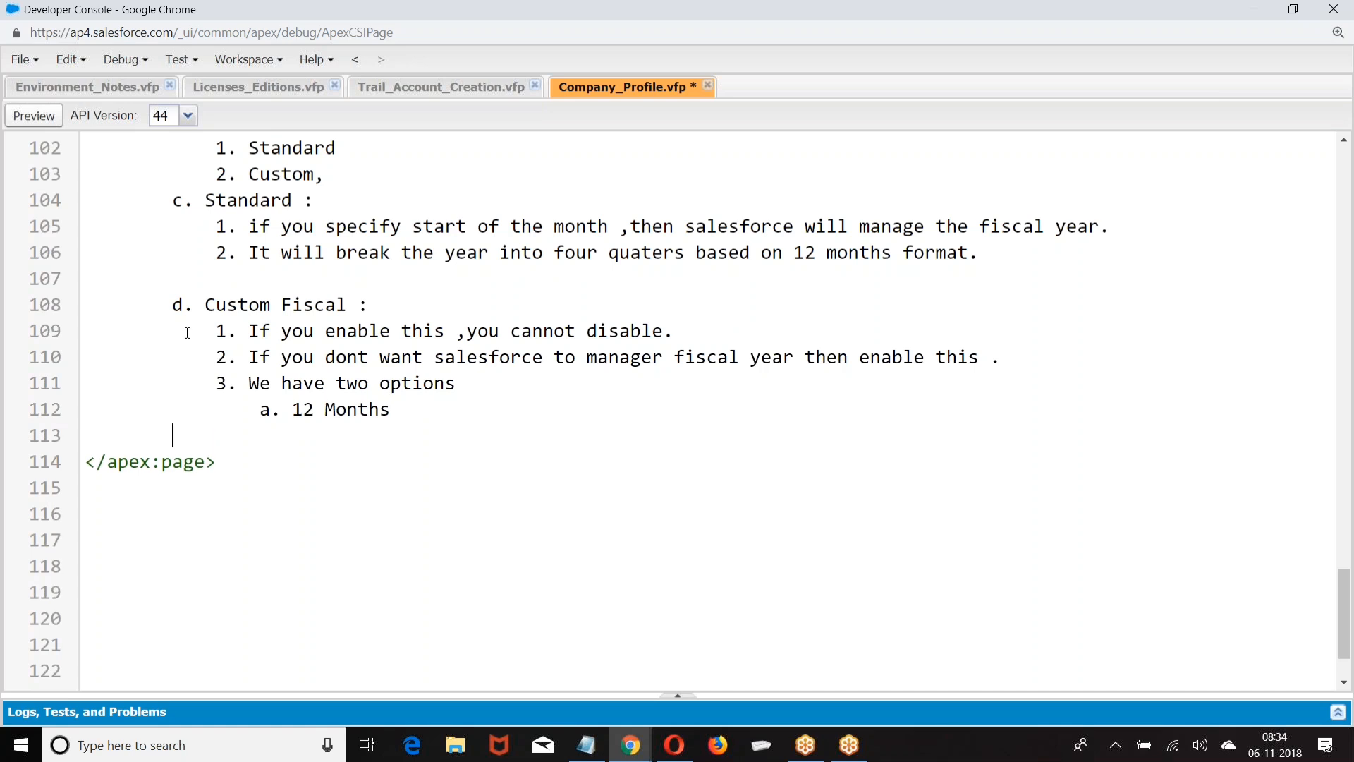
{"action": "key", "text": "Tab"}
{"action": "key", "text": "Tab"}
{"action": "type", "text": "b. 53 Weeks foramt"}
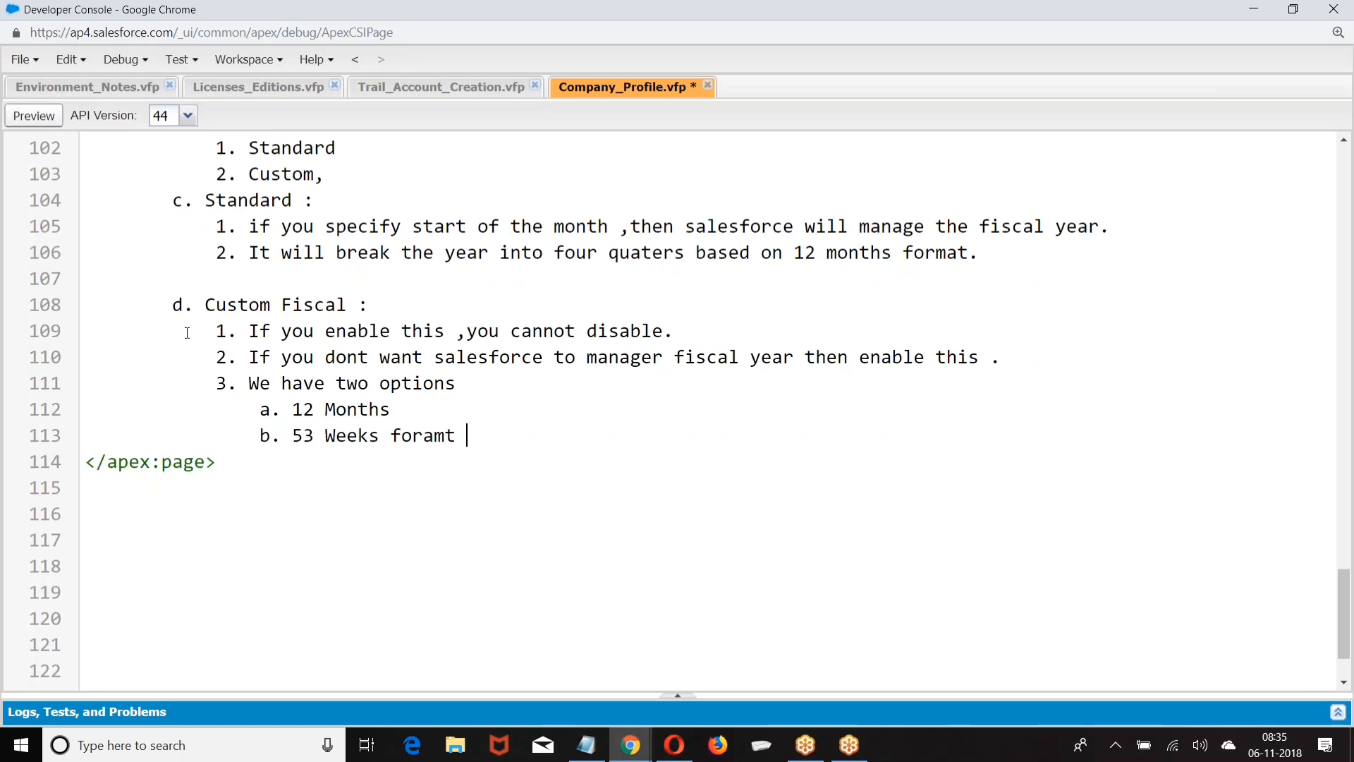
{"action": "key", "text": "ctrl+s"}
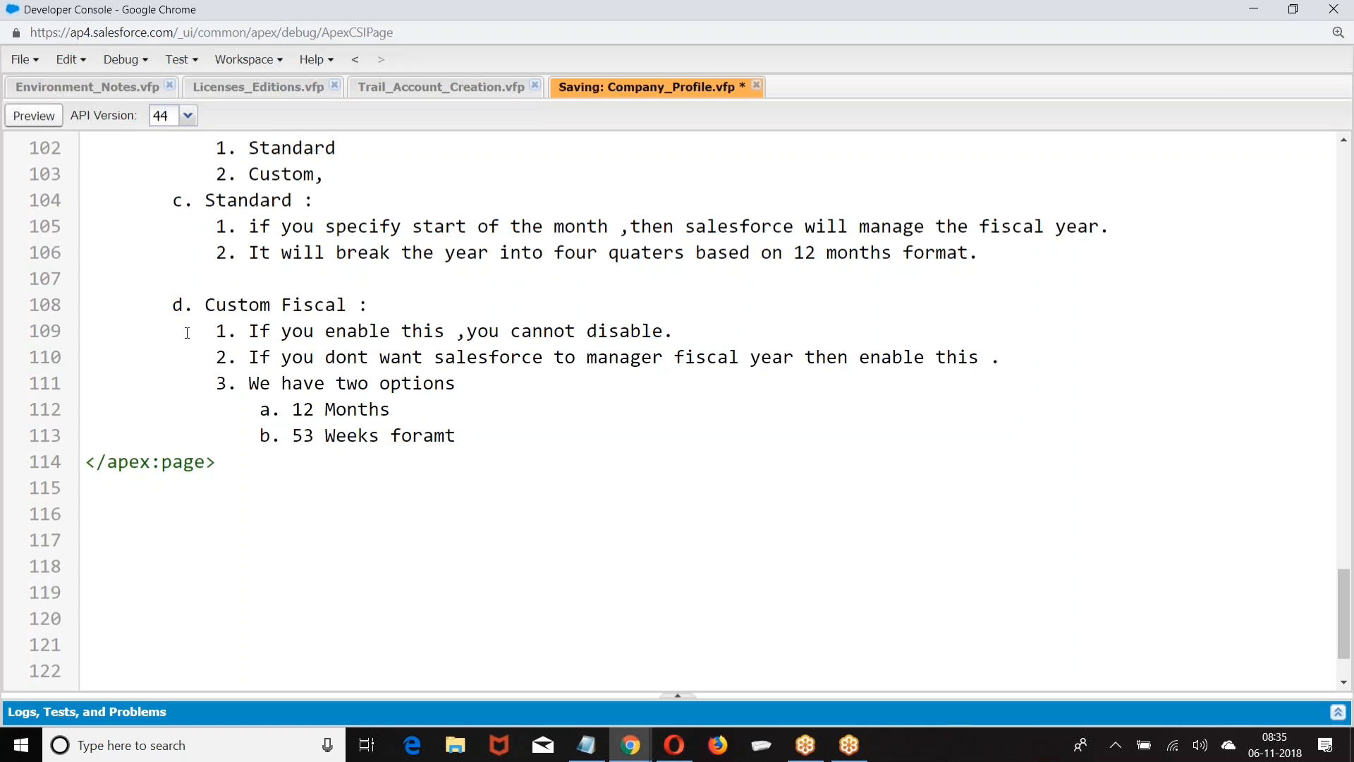